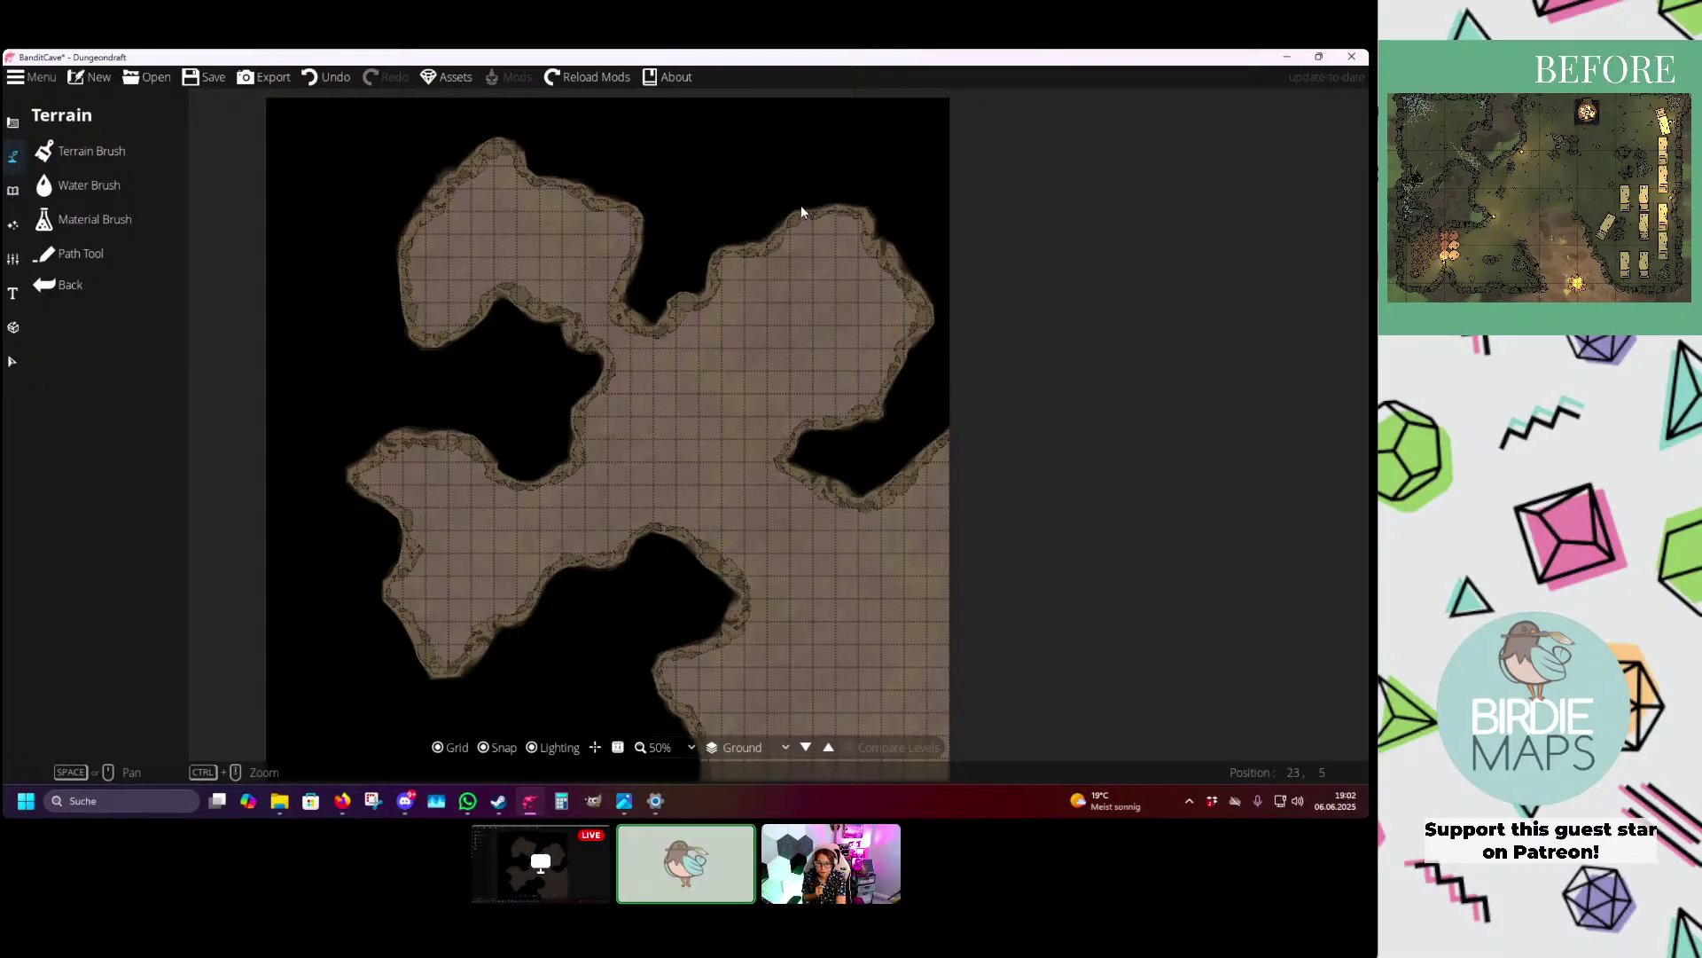
- Examine the cave layout and compare it with the MyrkulCaveVTT.png reference image
drag(819, 323, 715, 268)
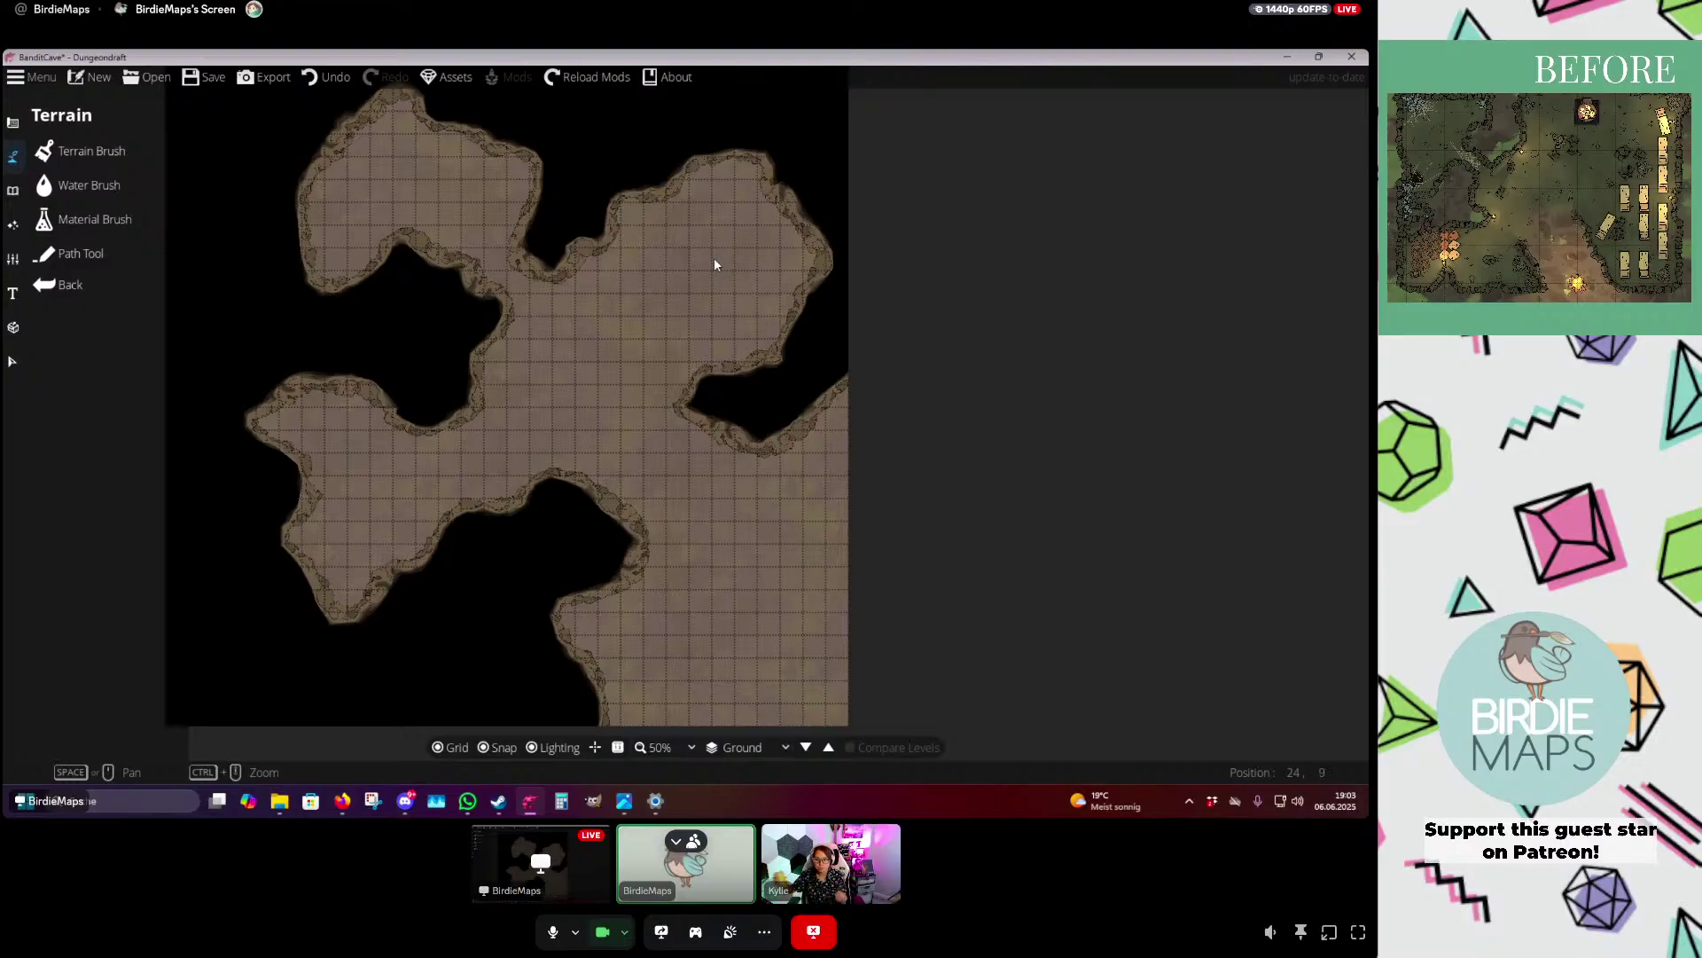
drag(599, 409, 593, 409)
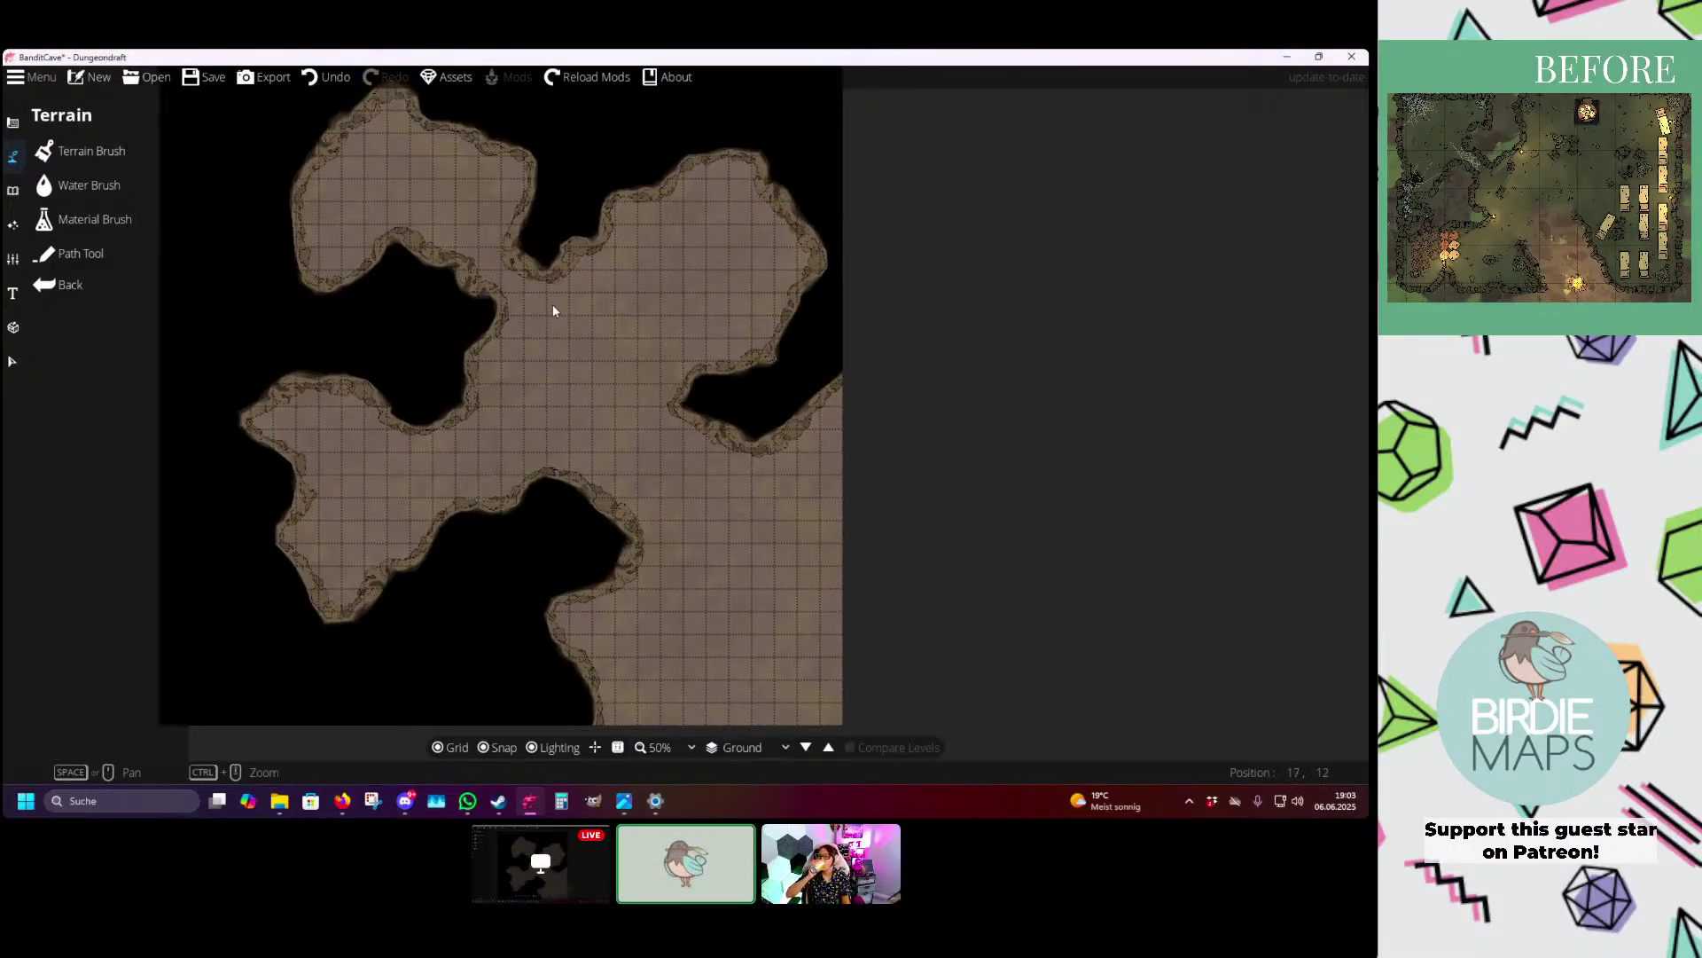
drag(552, 305, 540, 384)
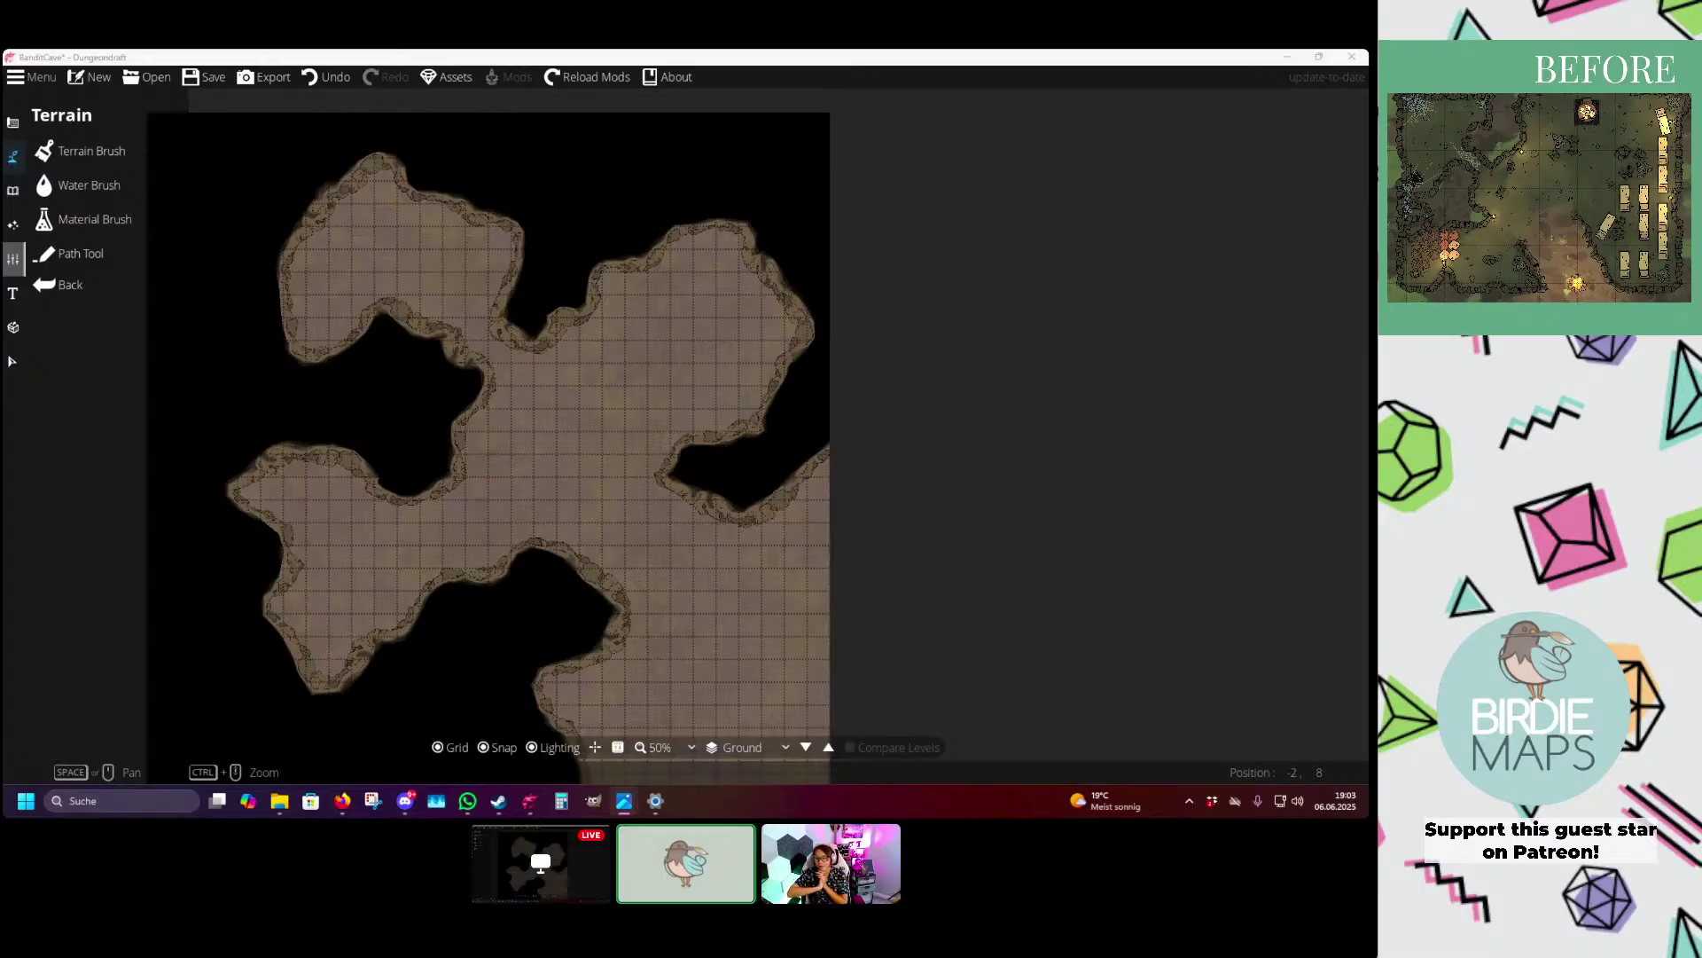
drag(532, 173, 445, 165)
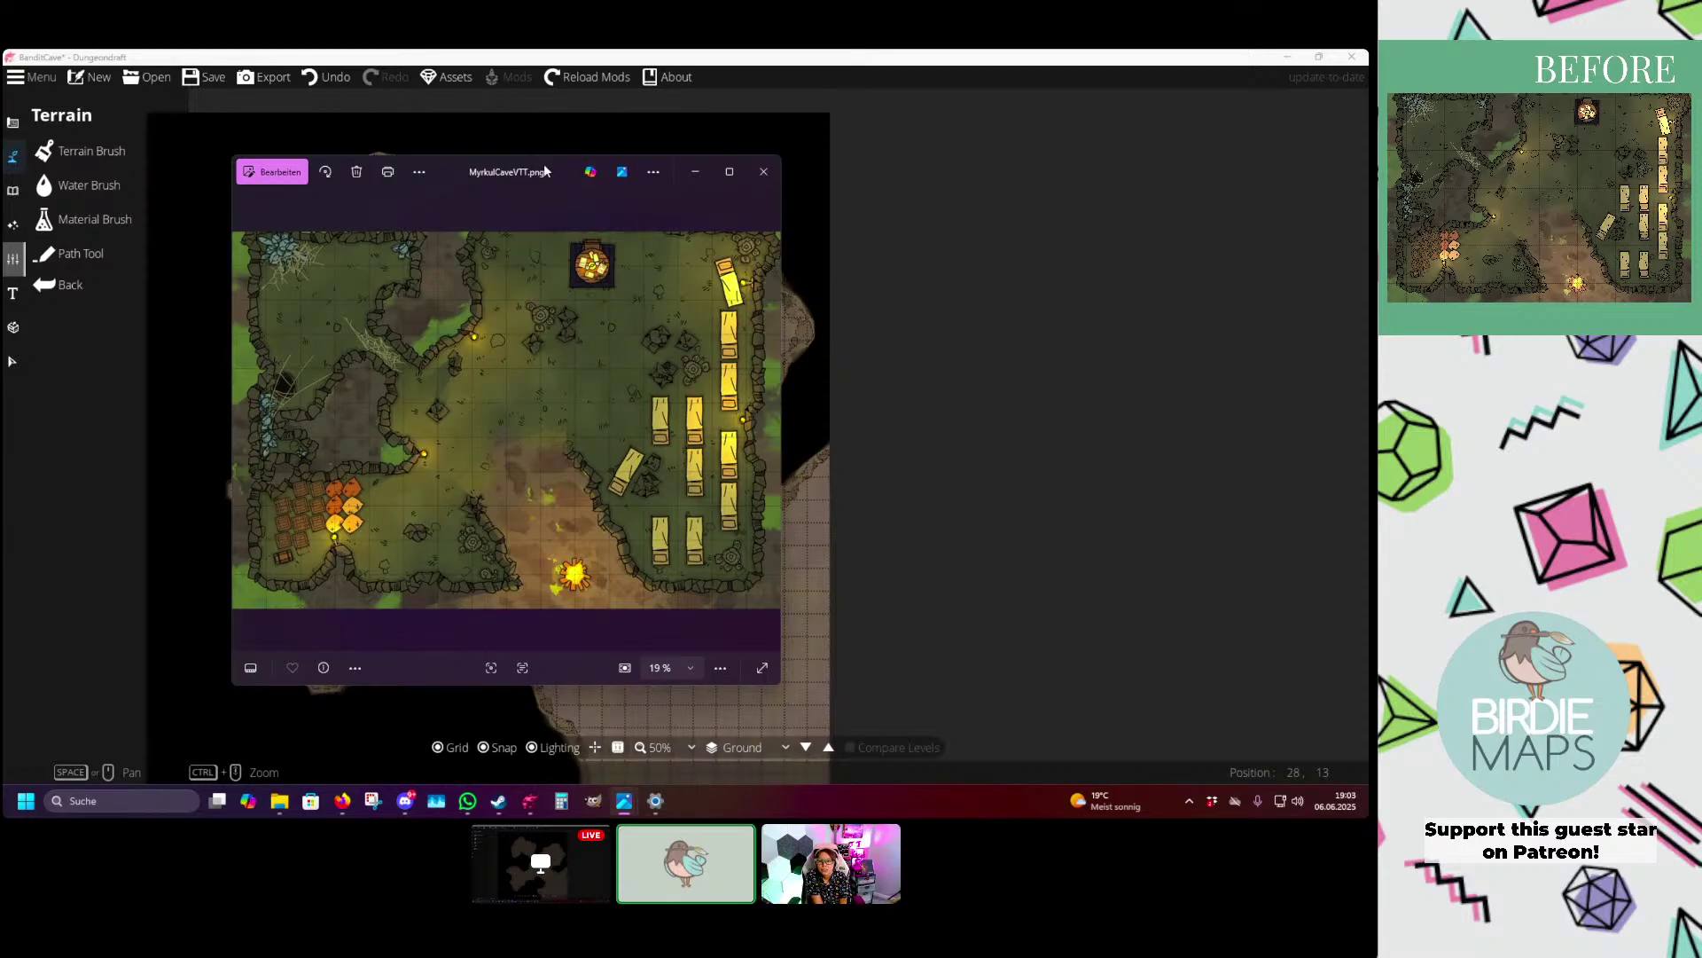
drag(557, 168, 3, 177)
drag(647, 490, 676, 444)
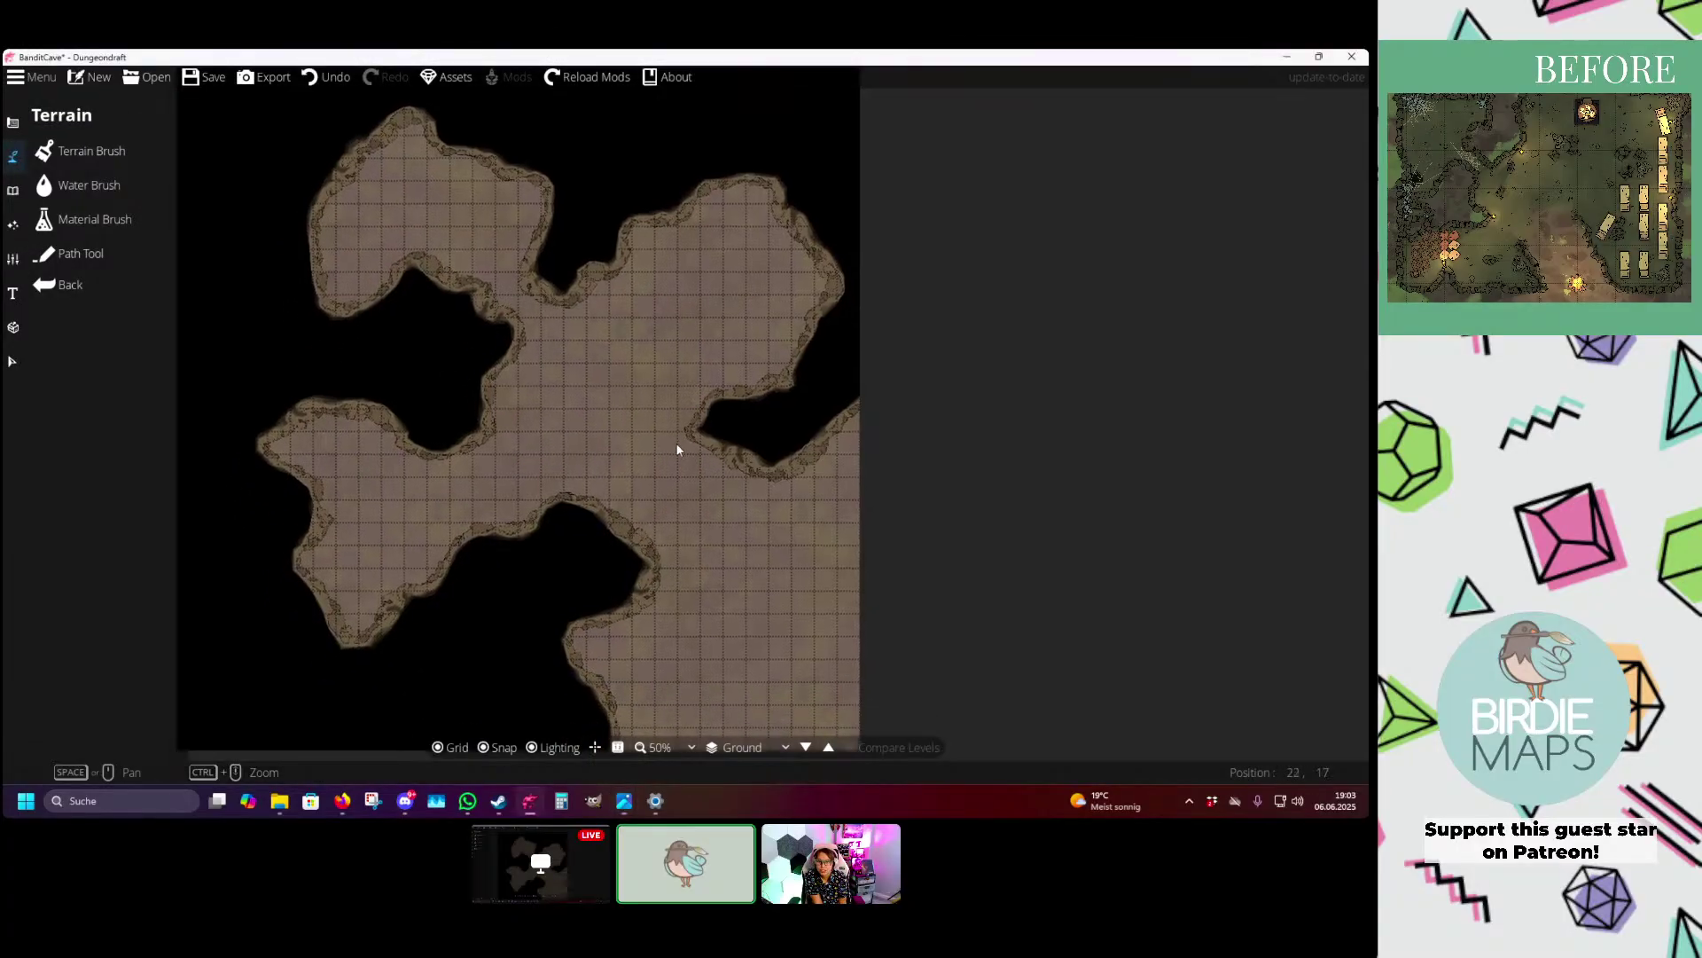
drag(540, 332, 546, 371)
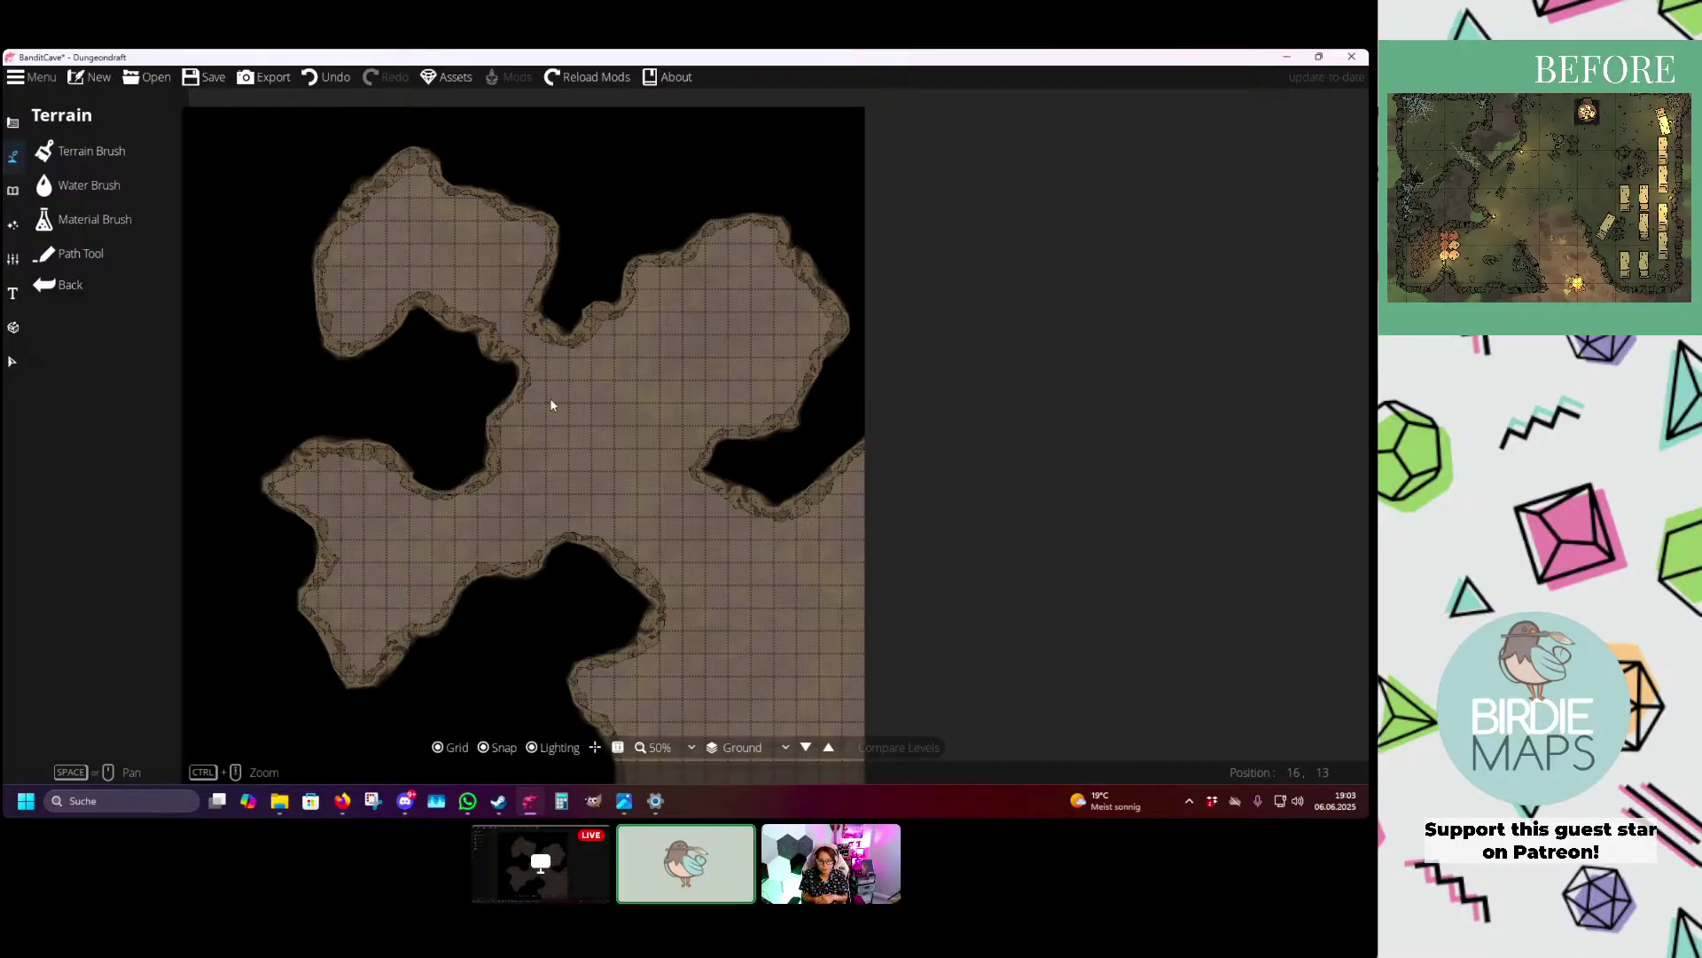
drag(551, 399, 542, 385)
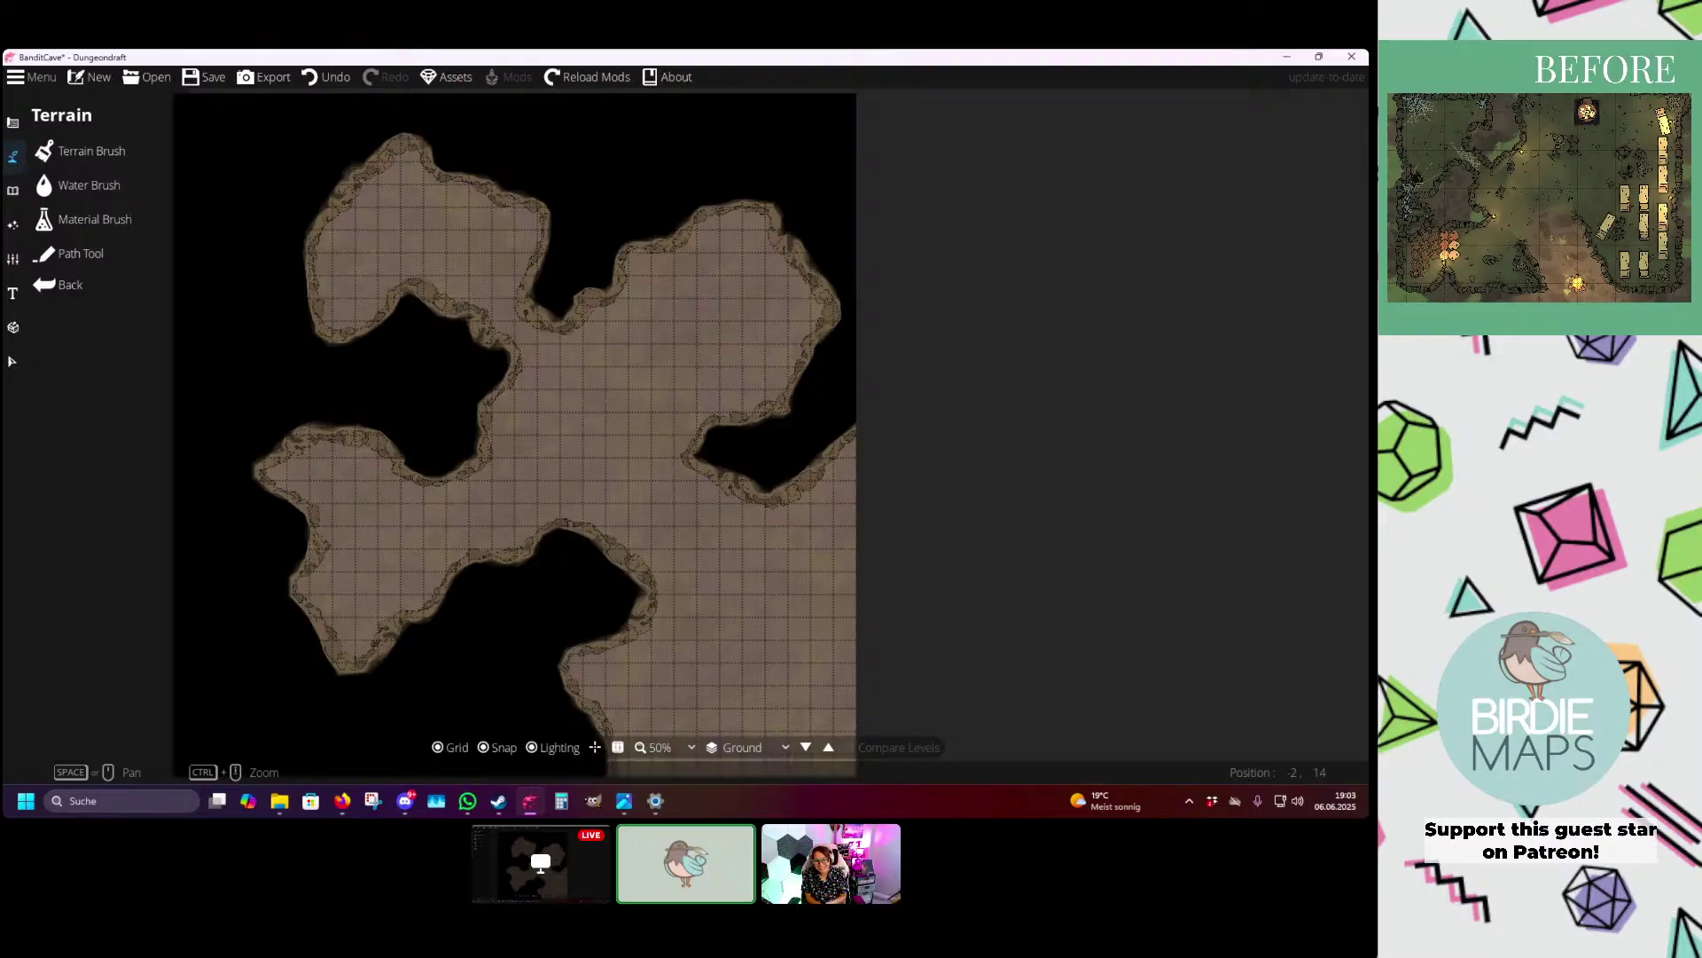
- Activate the Path Tool, search the asset library for "cliff", and browse the matching path styles
click(81, 254)
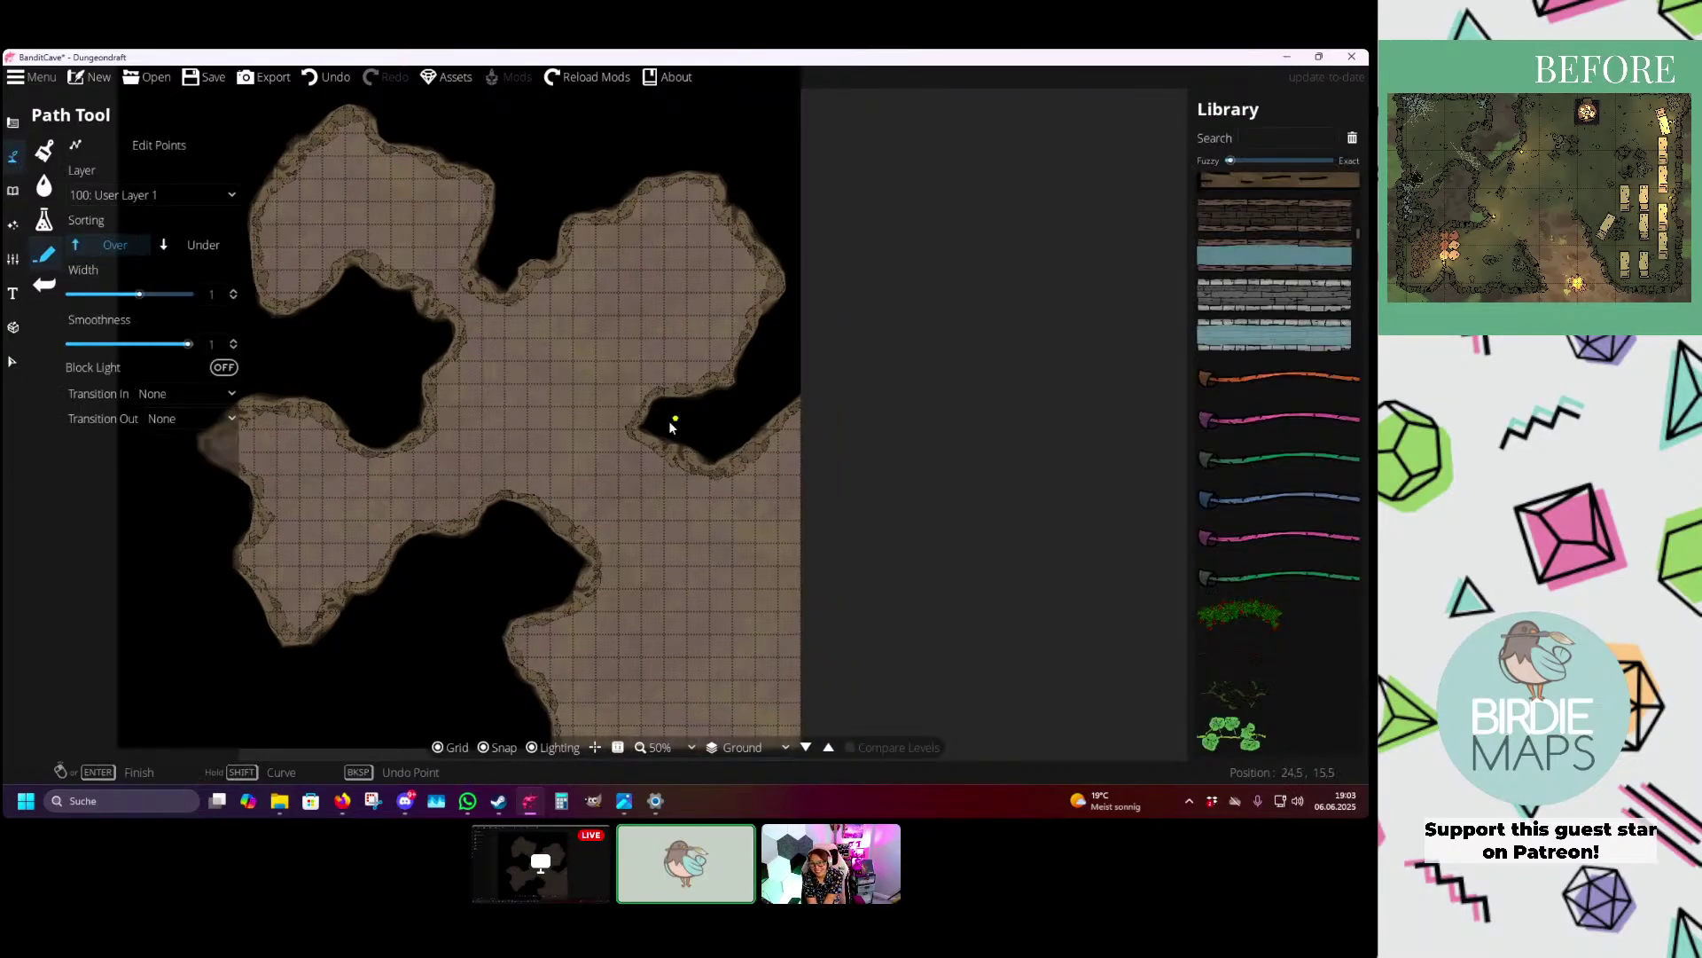
scroll(581, 705, up, 5)
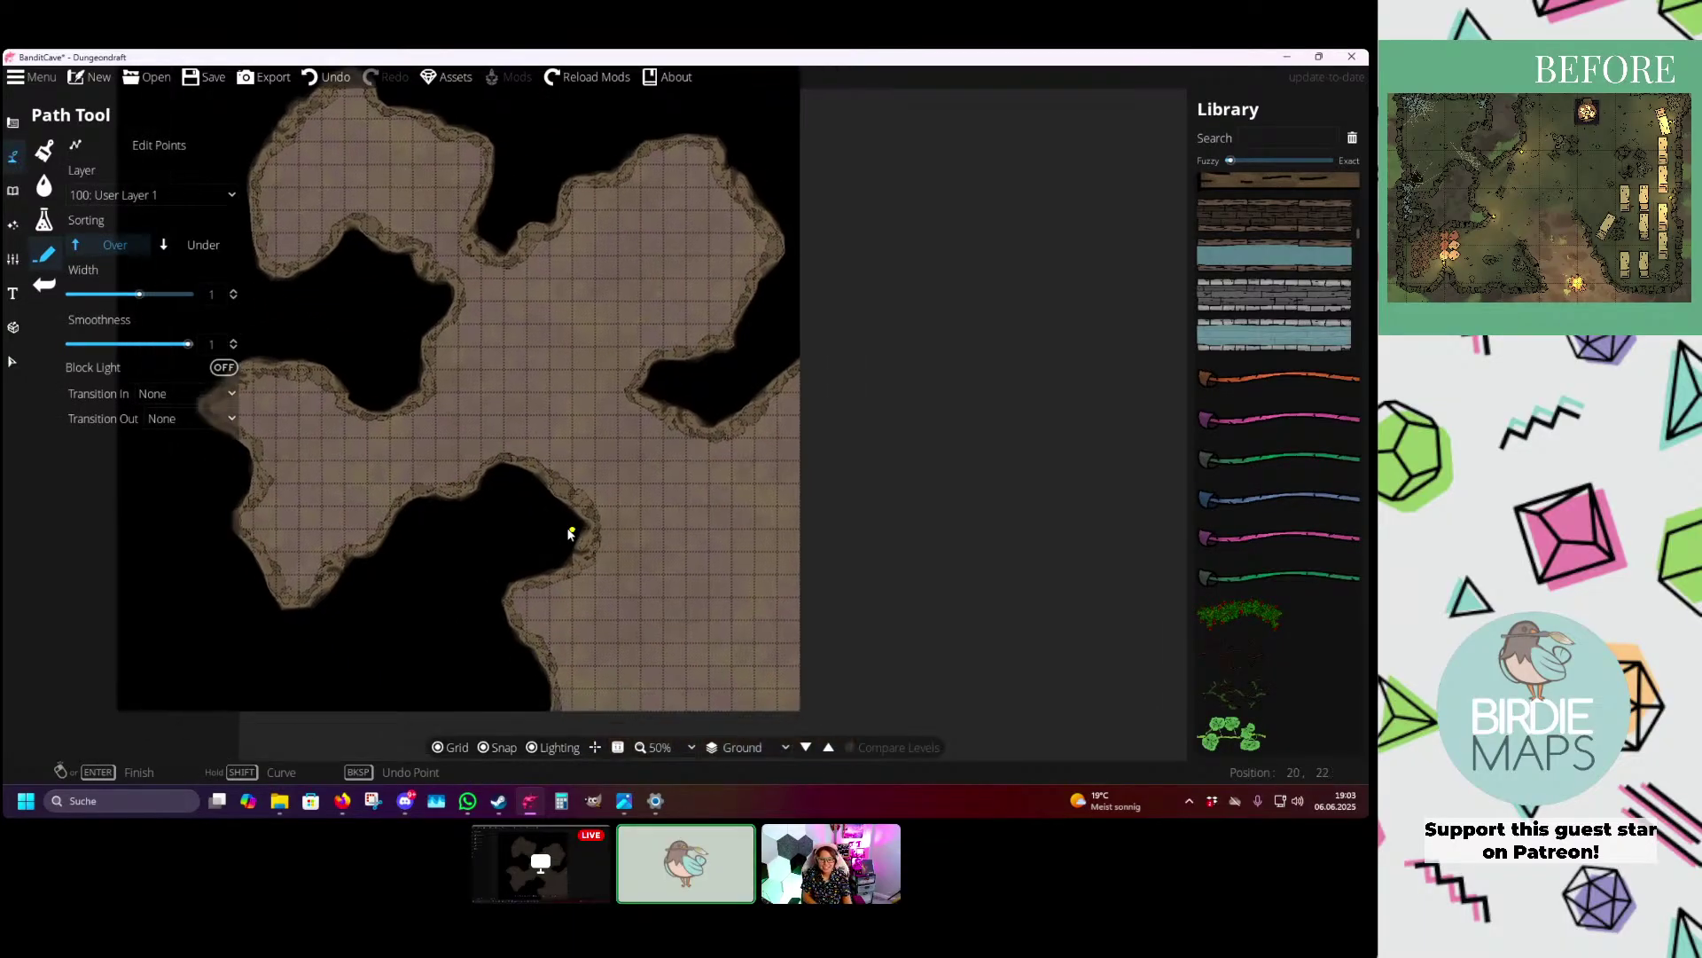
scroll(559, 636, down, 3)
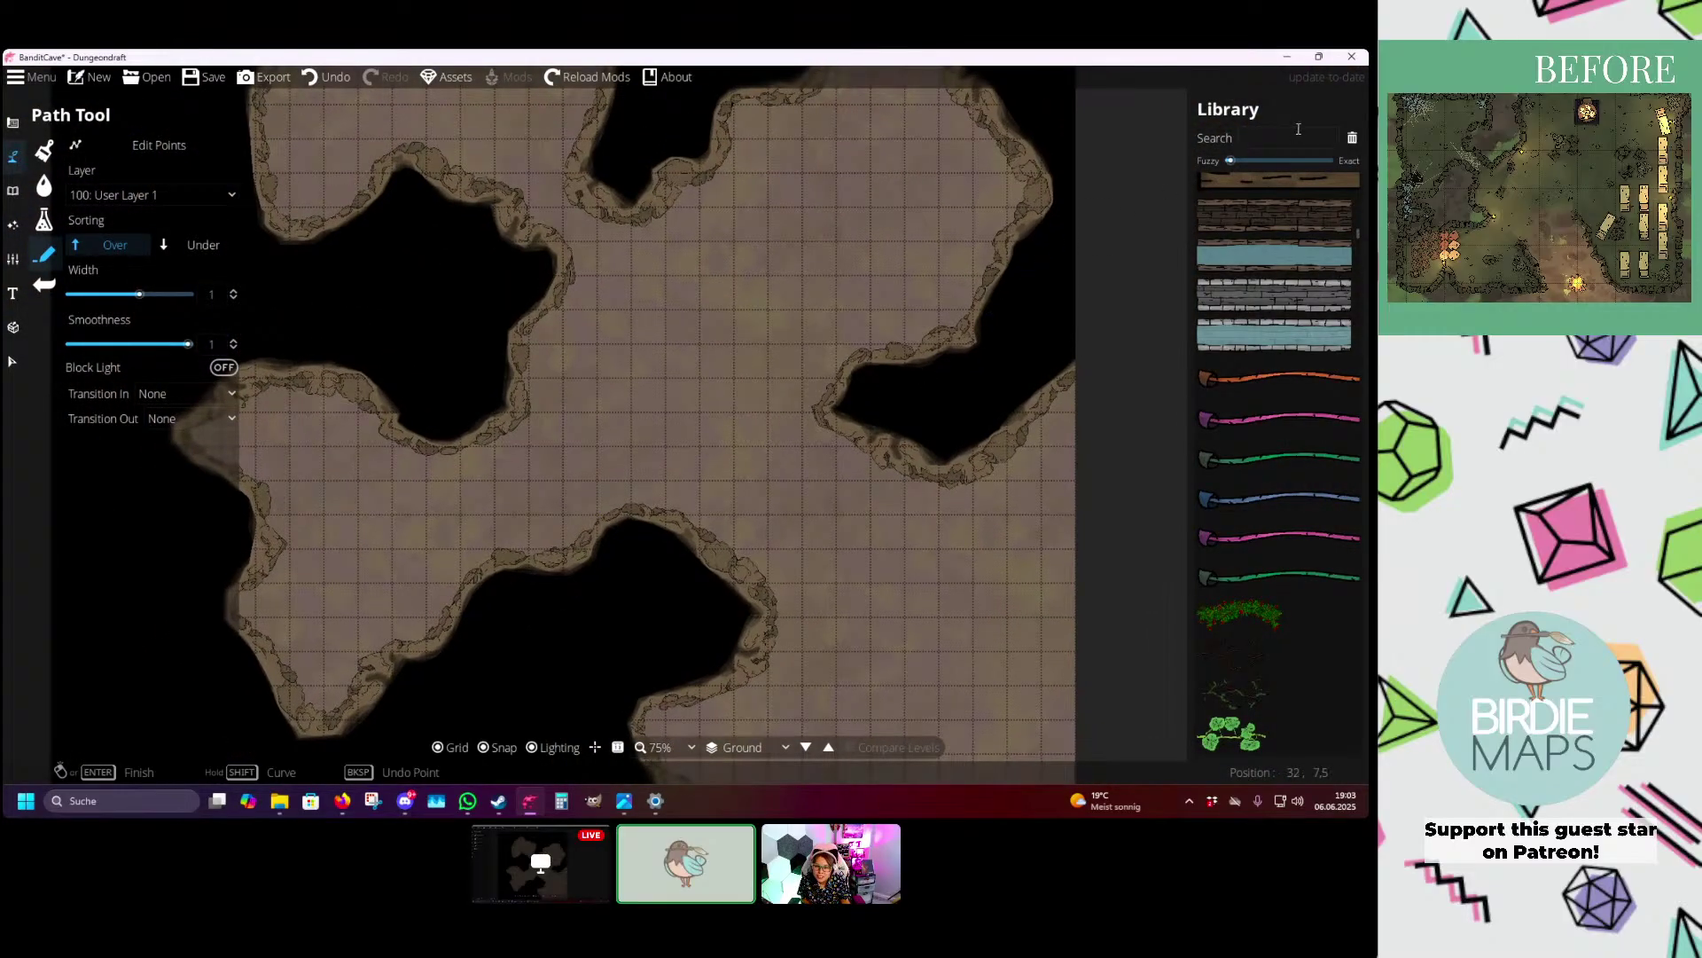
click(1282, 139)
text(clif)
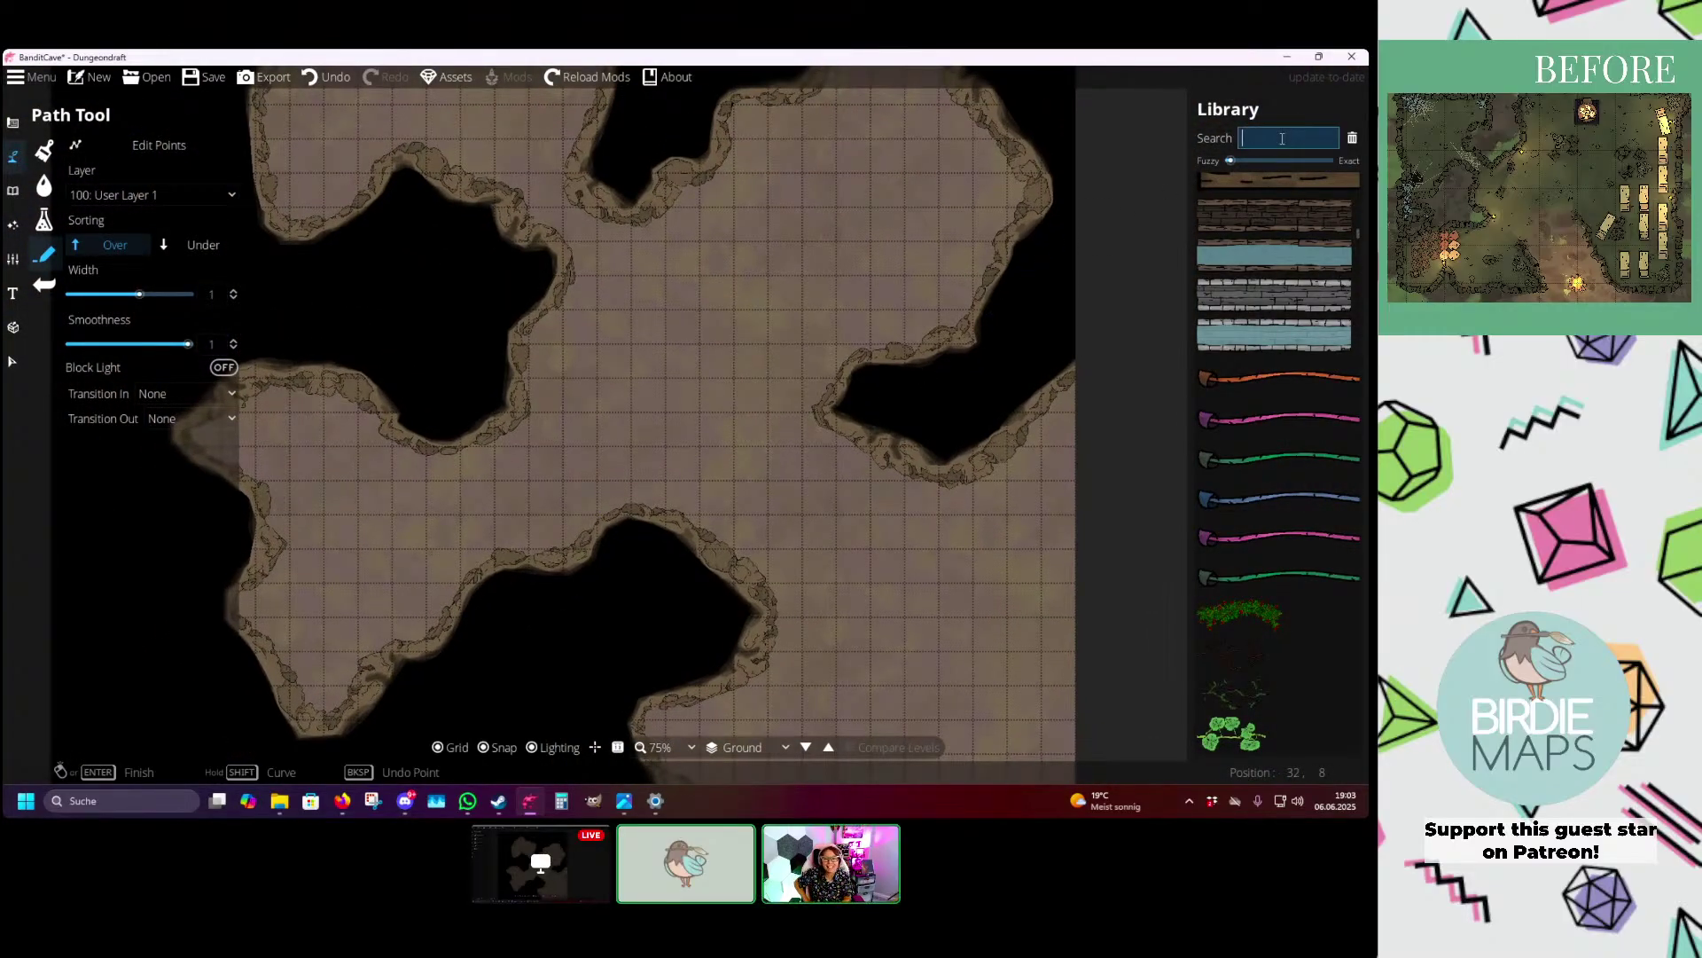
text(f)
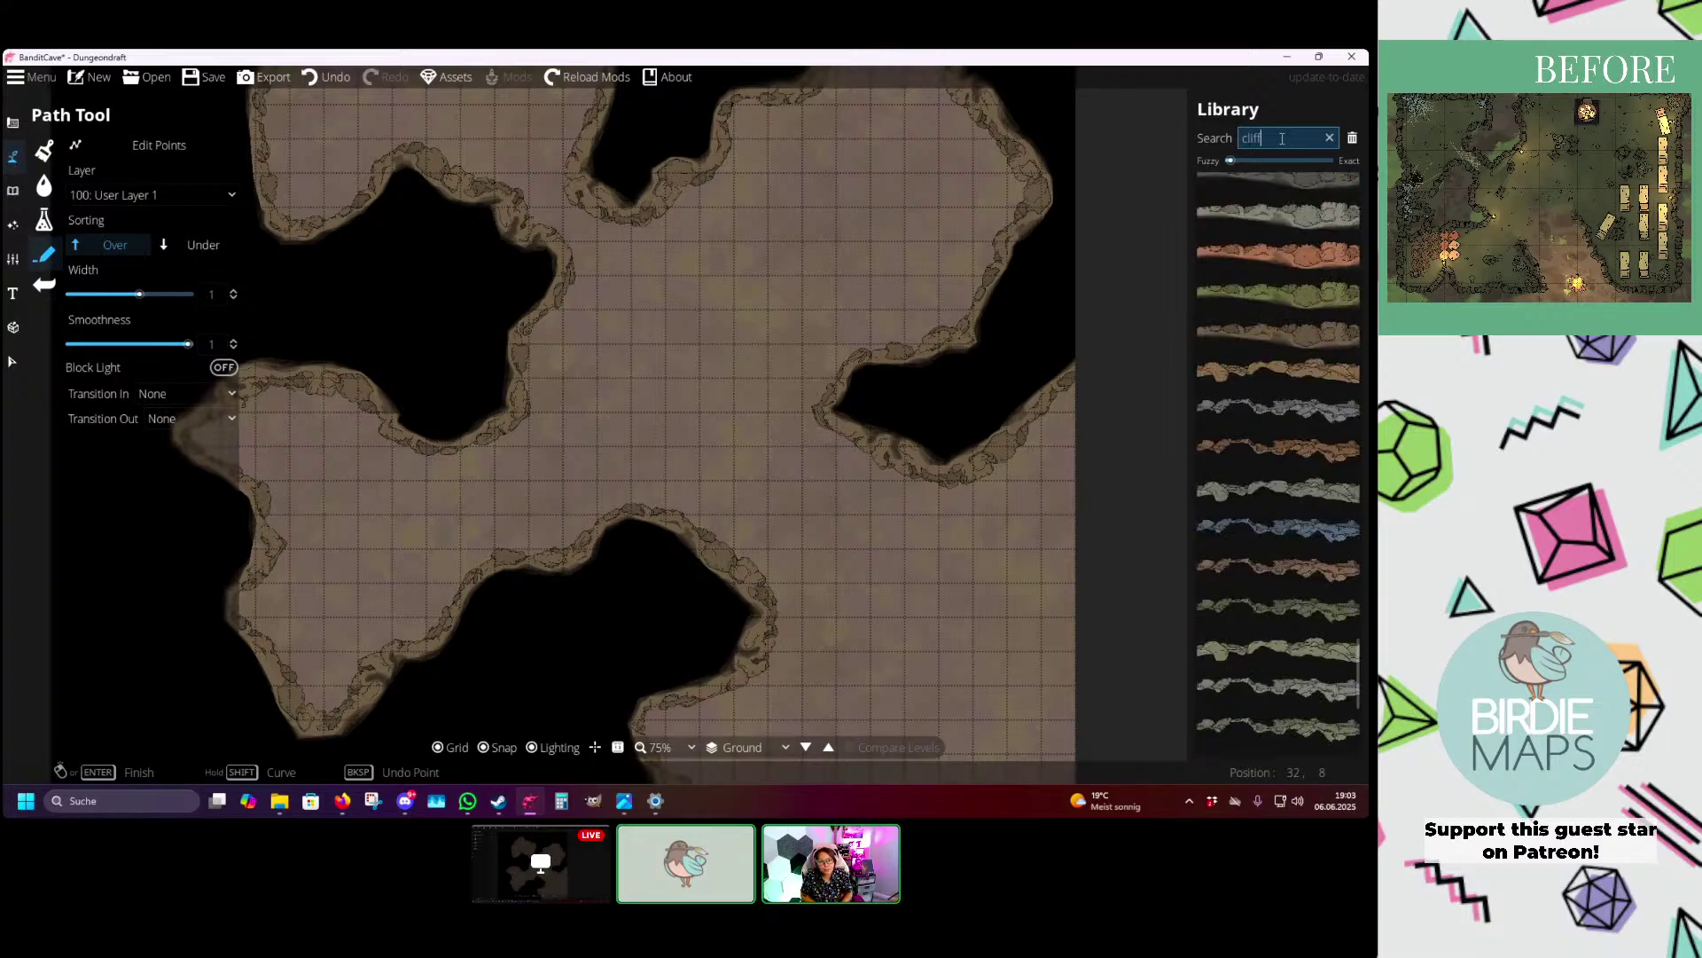
scroll(1288, 450, down, 5)
scroll(1304, 425, up, 8)
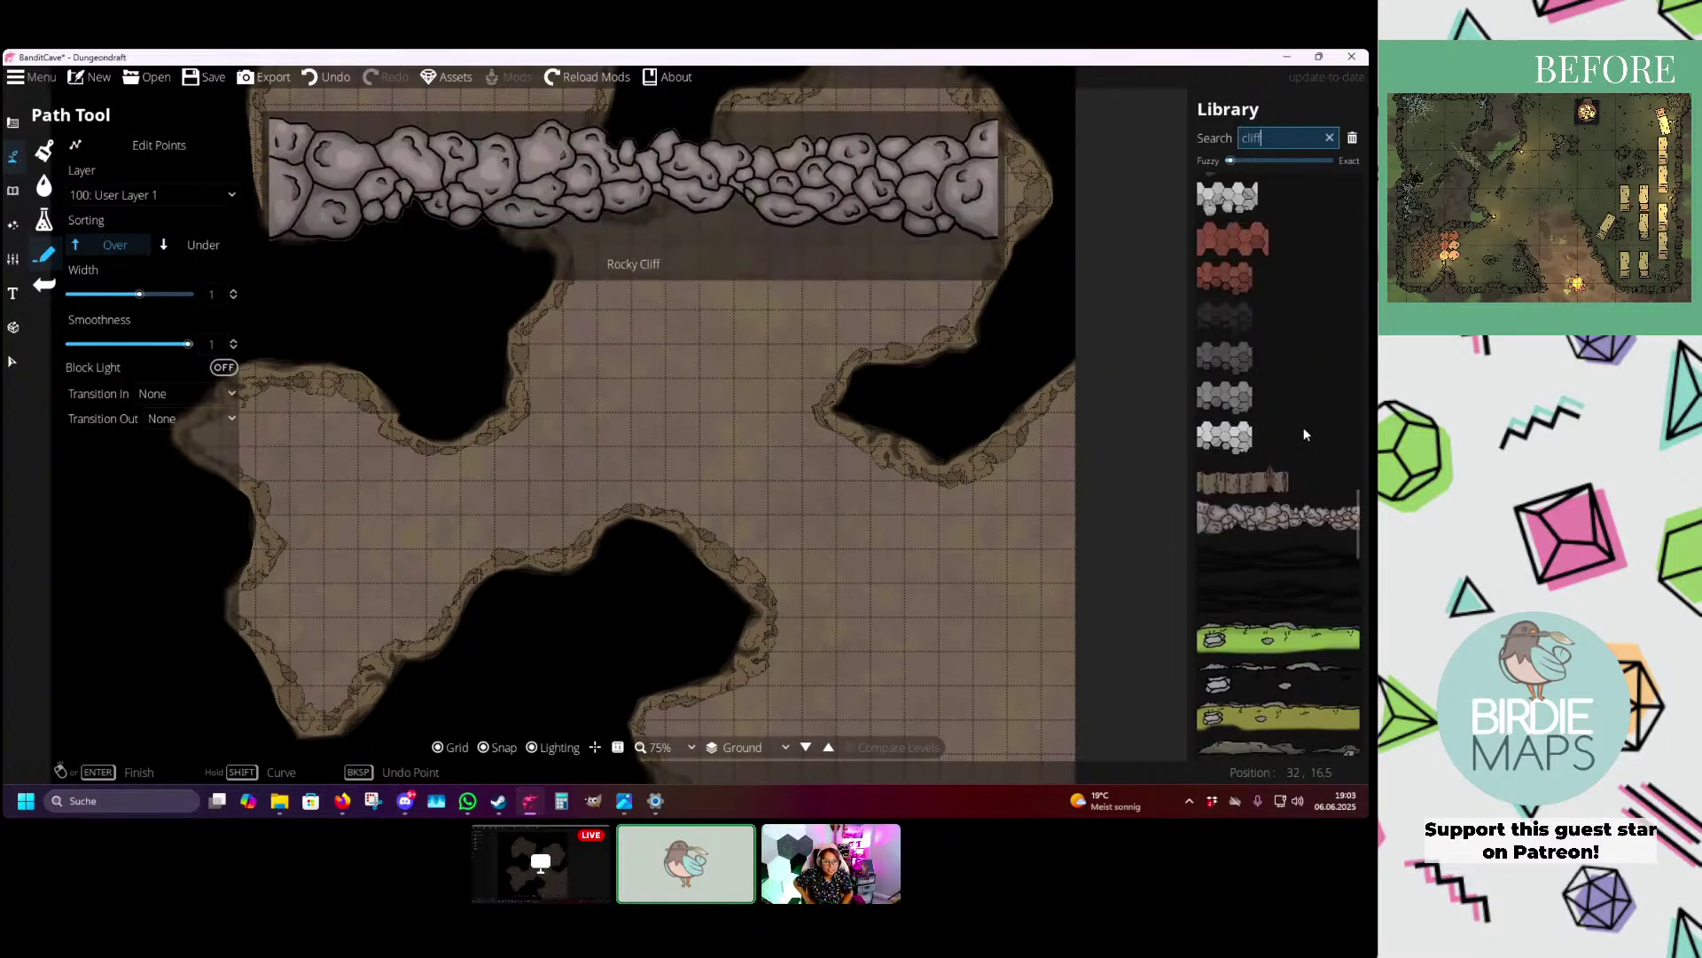
scroll(1296, 408, up, 5)
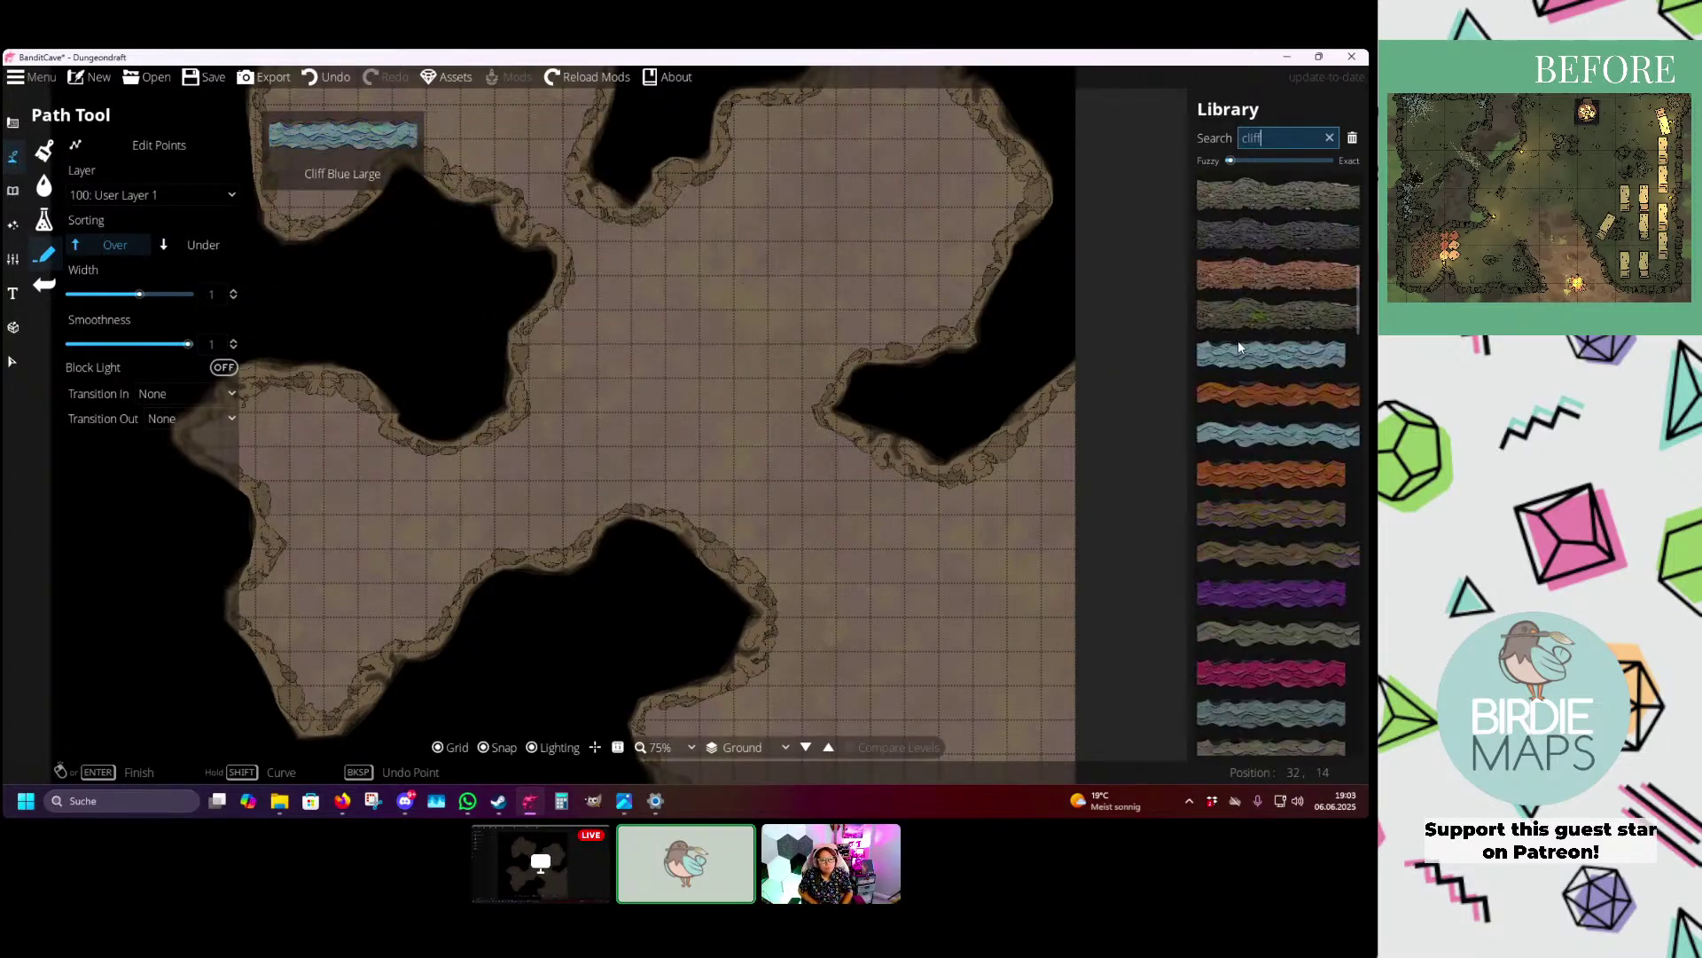
- Select the cave wall path to check its layer, deselect it, and return to the Path Tool
drag(448, 295, 422, 369)
click(13, 362)
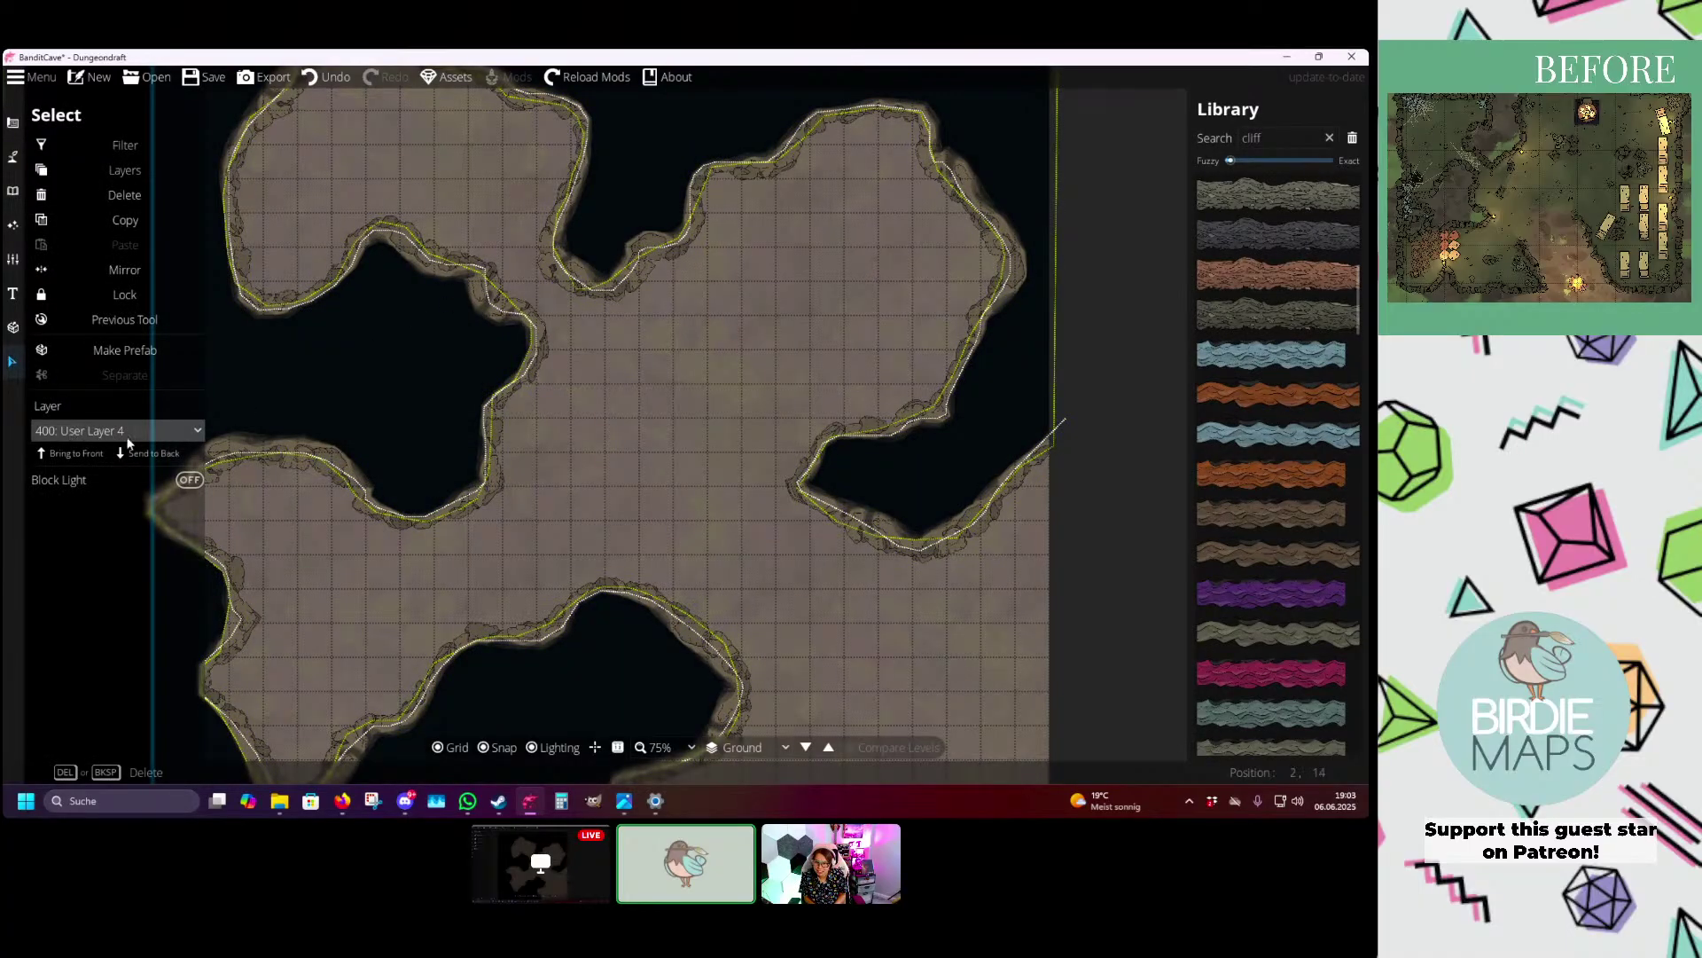
click(1133, 357)
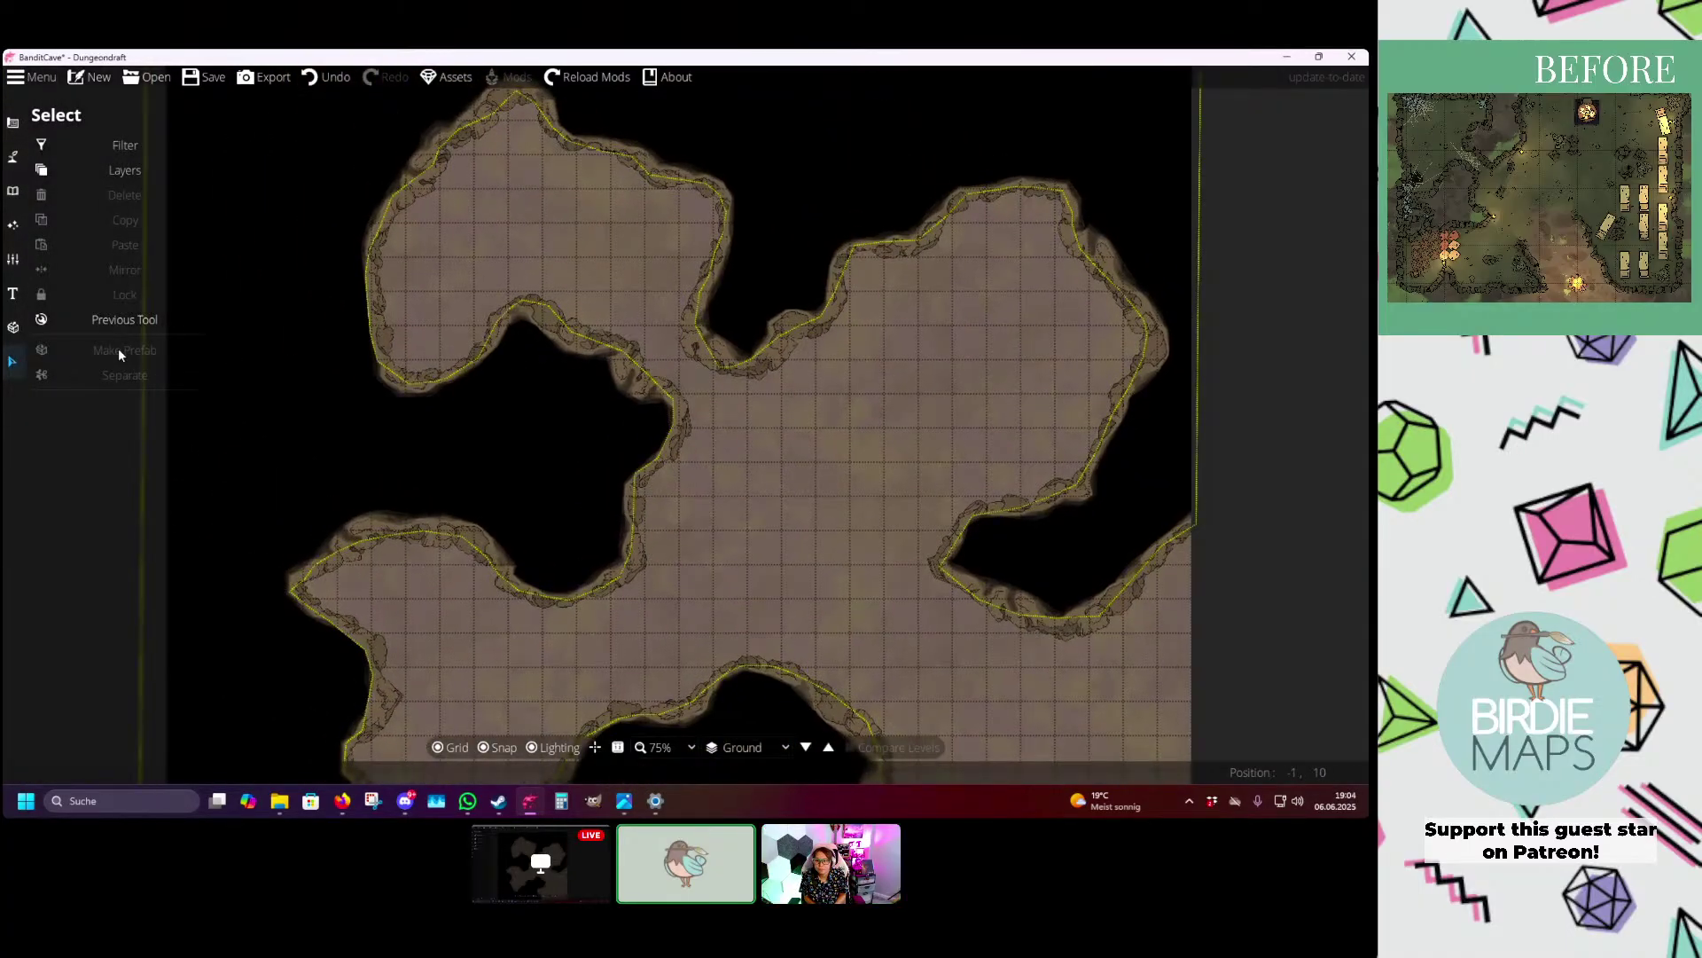
click(119, 321)
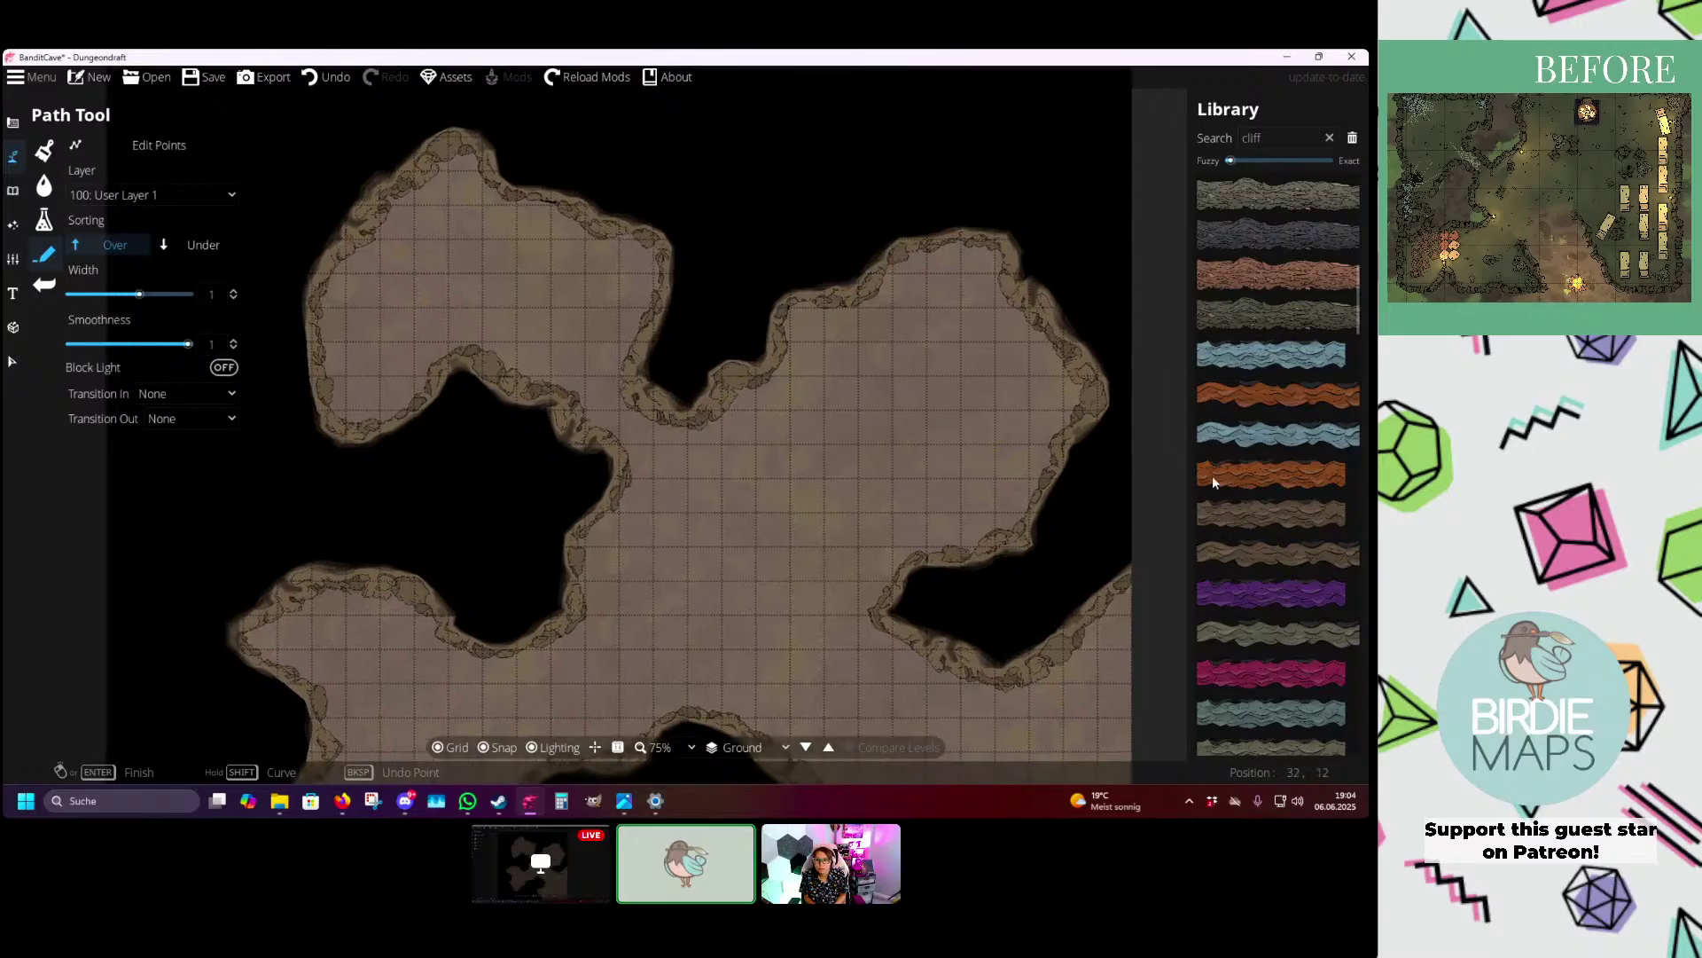
- Choose a brown cliff path style and turn off snapping for freehand placement along the cave walls
click(1211, 502)
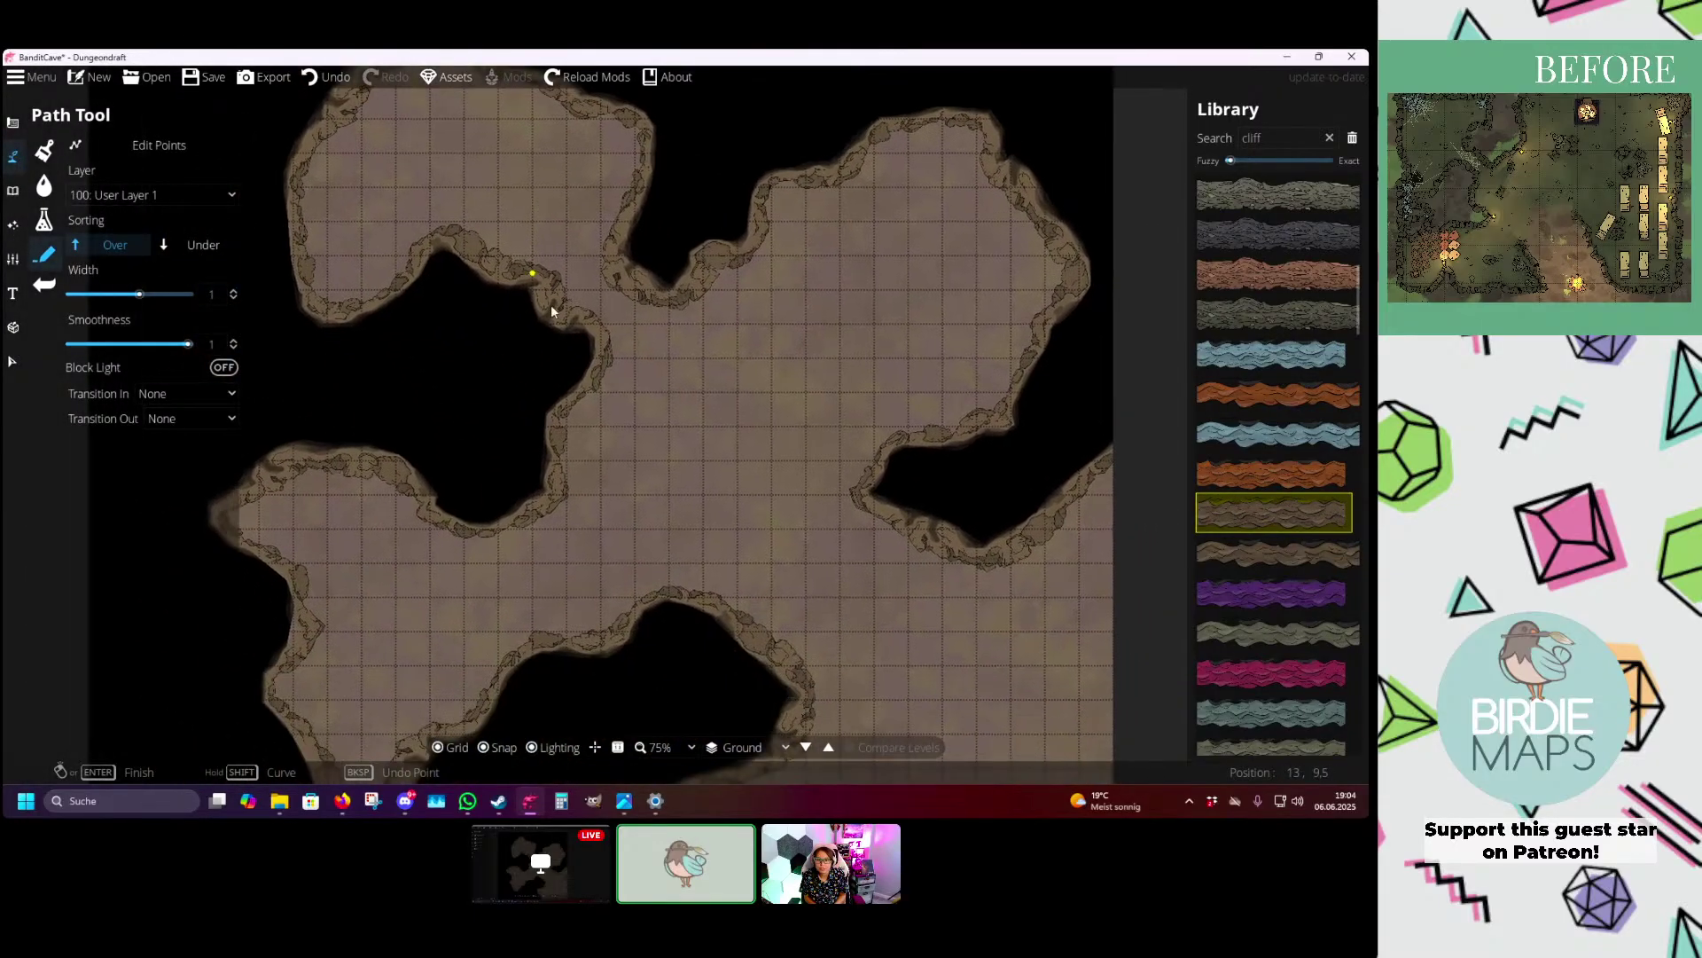
drag(574, 394, 583, 286)
drag(677, 424, 629, 349)
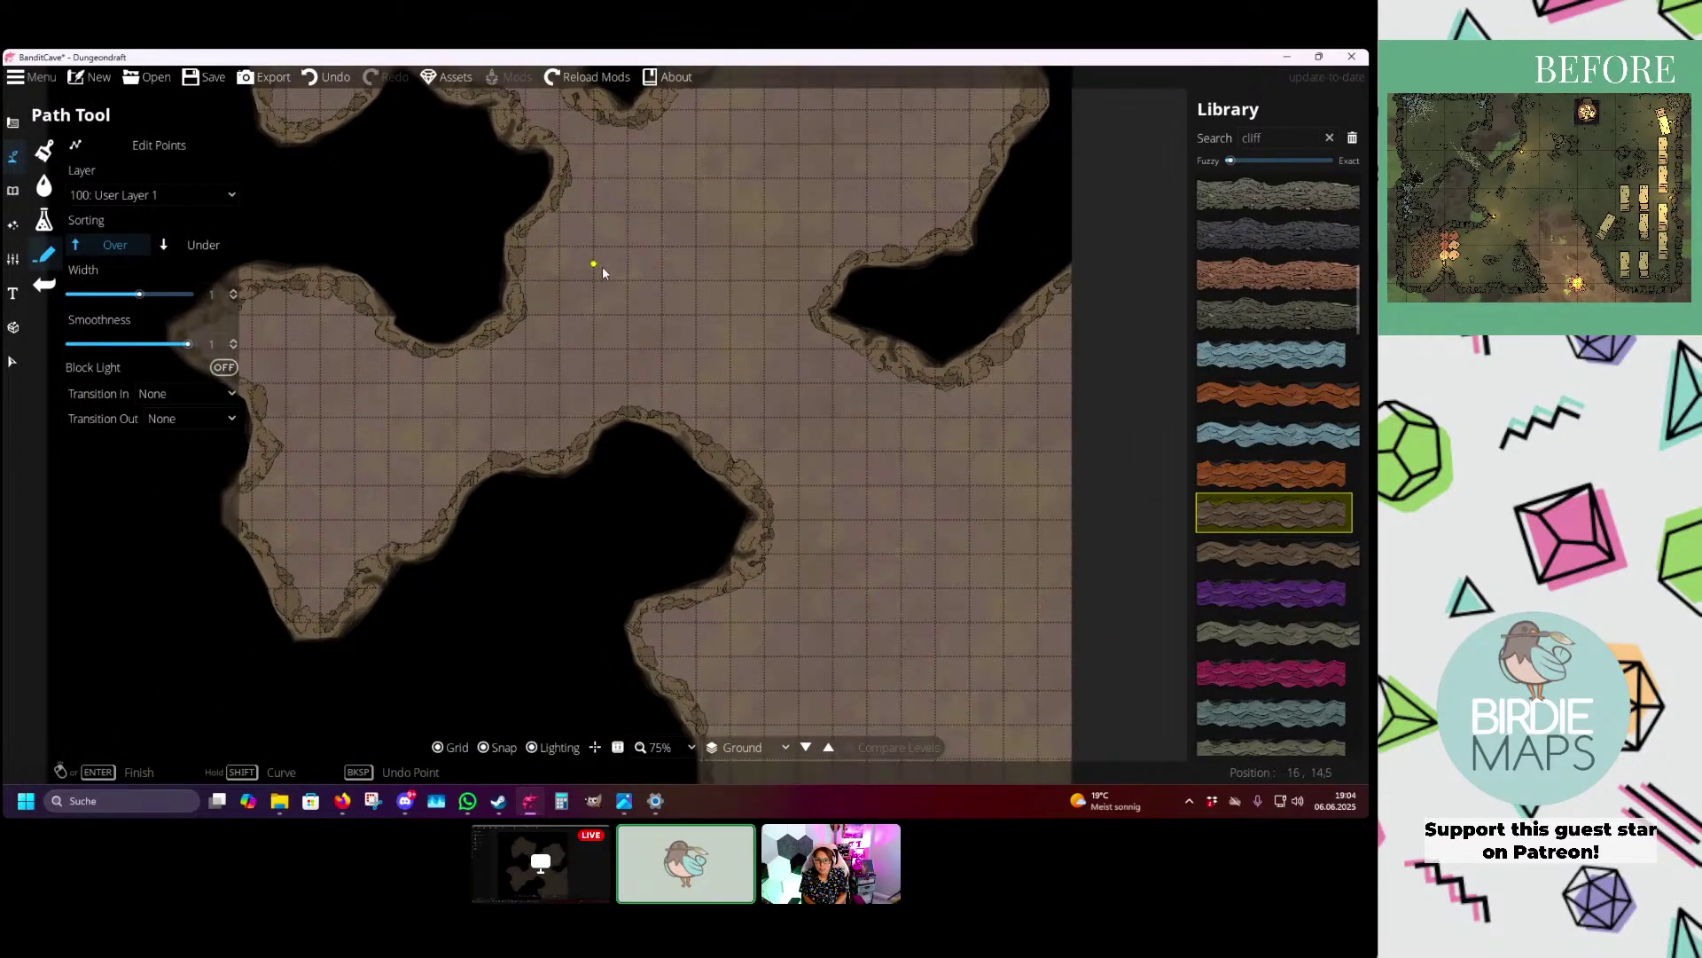
scroll(573, 302, up, 3)
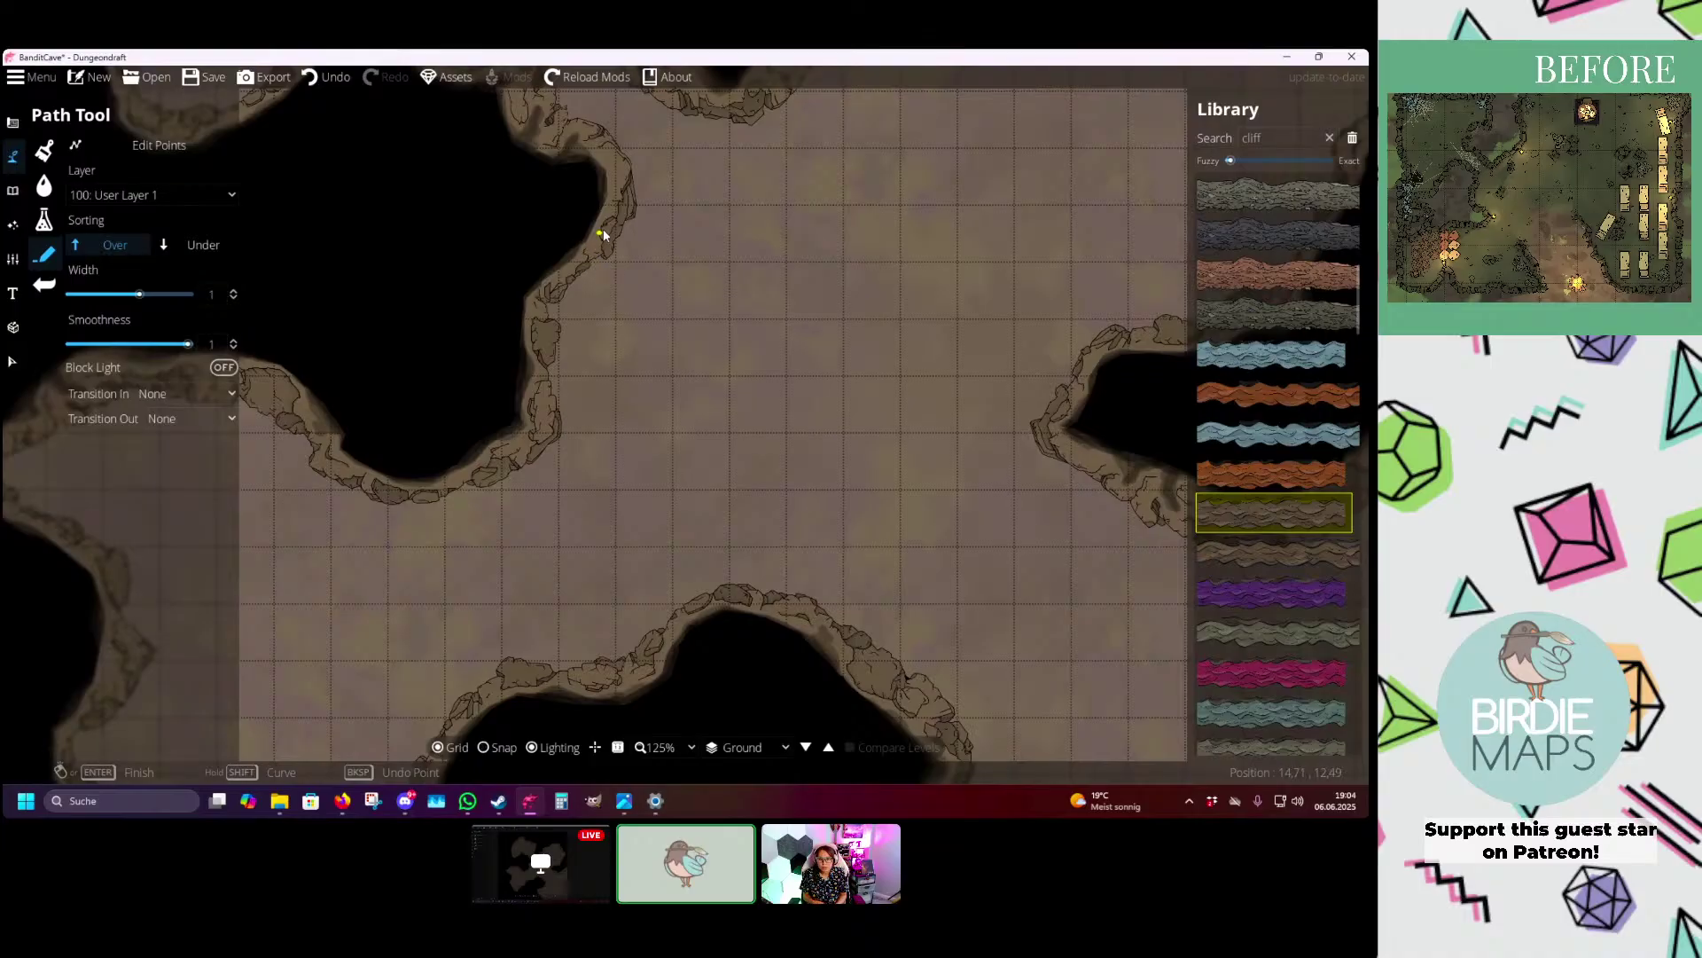
right_click(604, 302)
drag(676, 216, 729, 464)
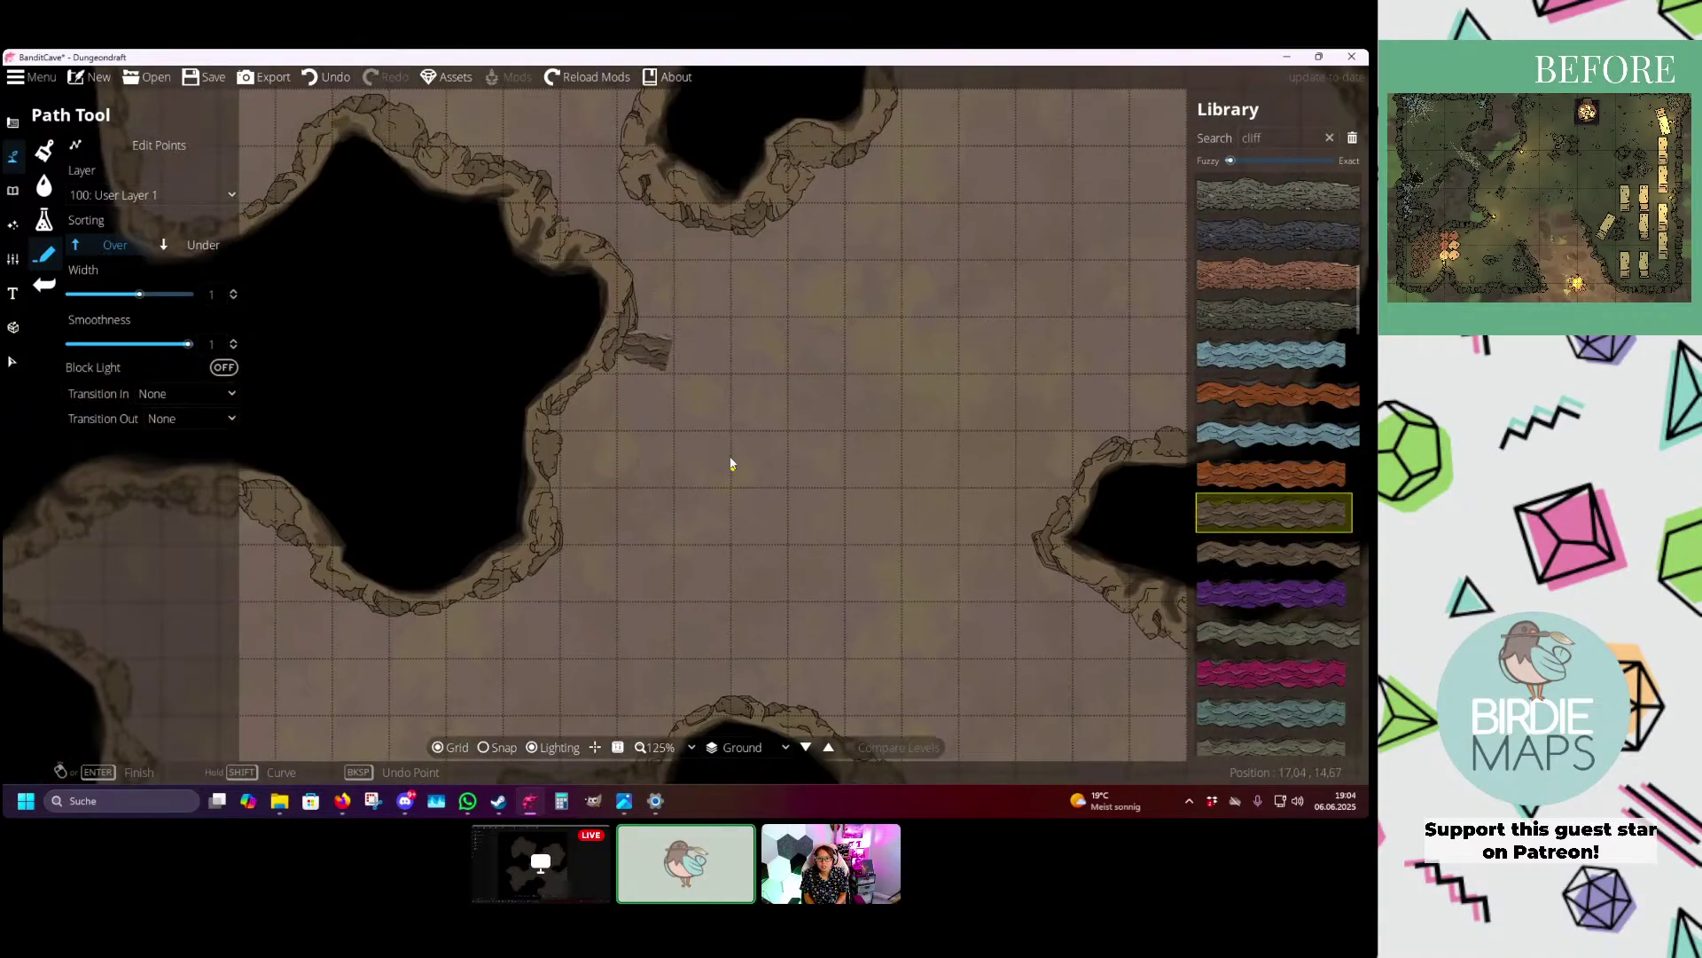
drag(579, 524, 509, 345)
key(ctrl+z)
- Start a cliff path just below the map's lower edge and trace it up the west wall of the southern entrance
drag(832, 647, 701, 292)
drag(585, 567, 582, 310)
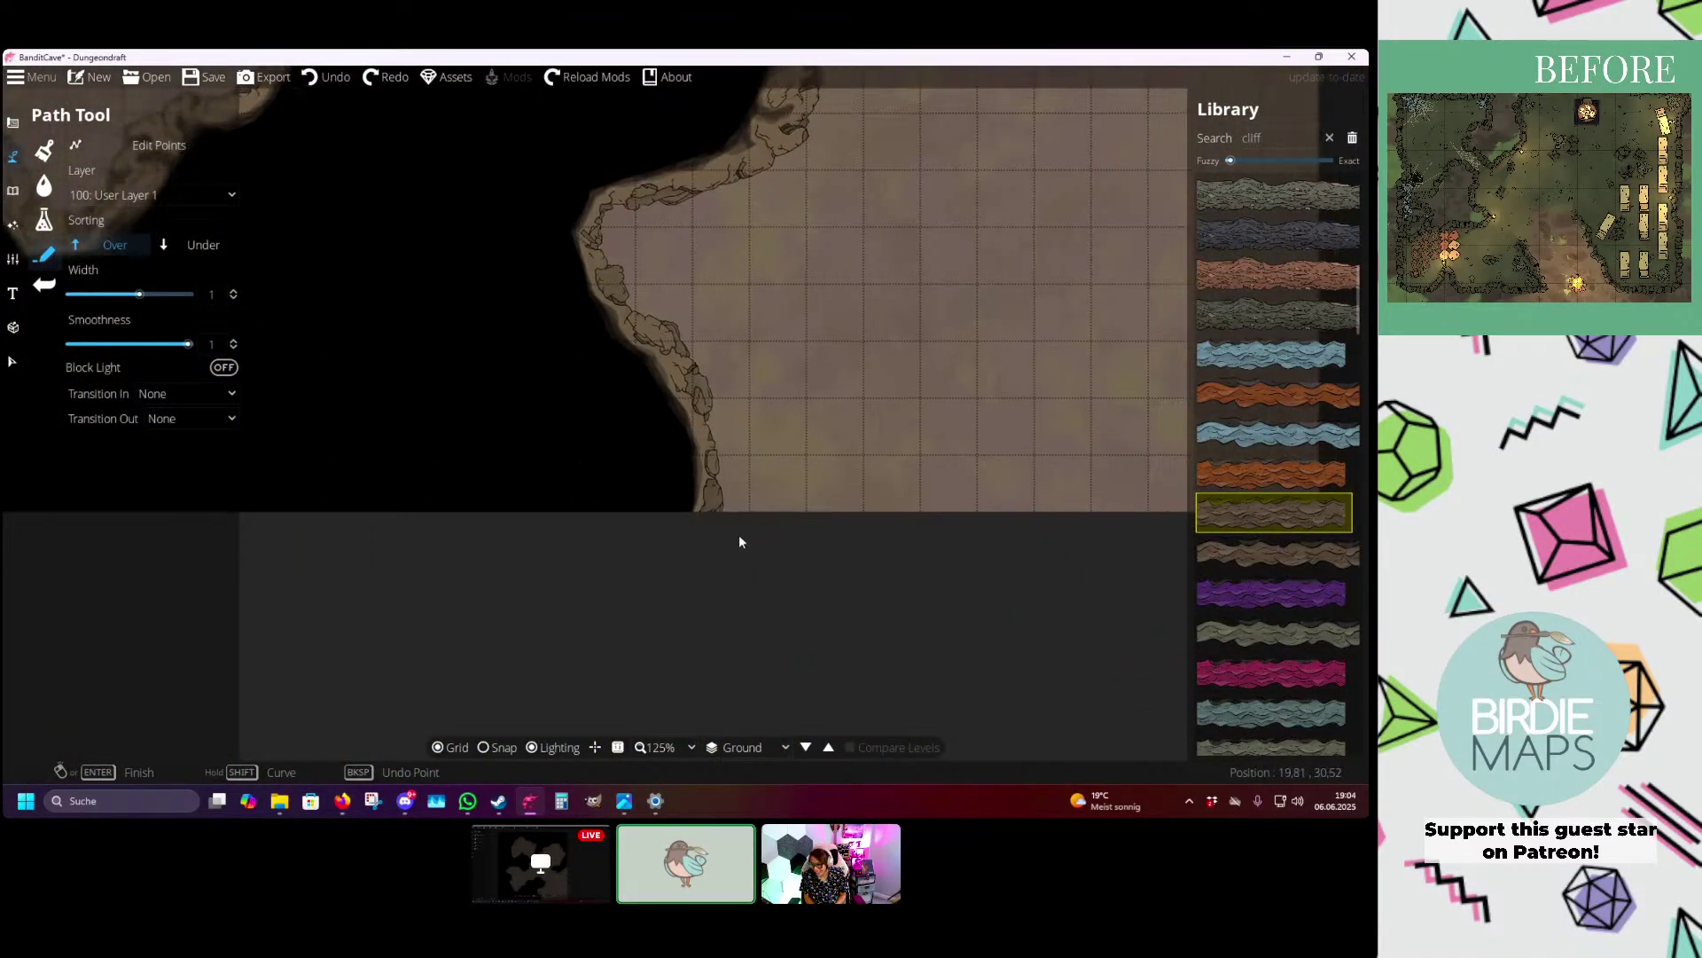
click(738, 536)
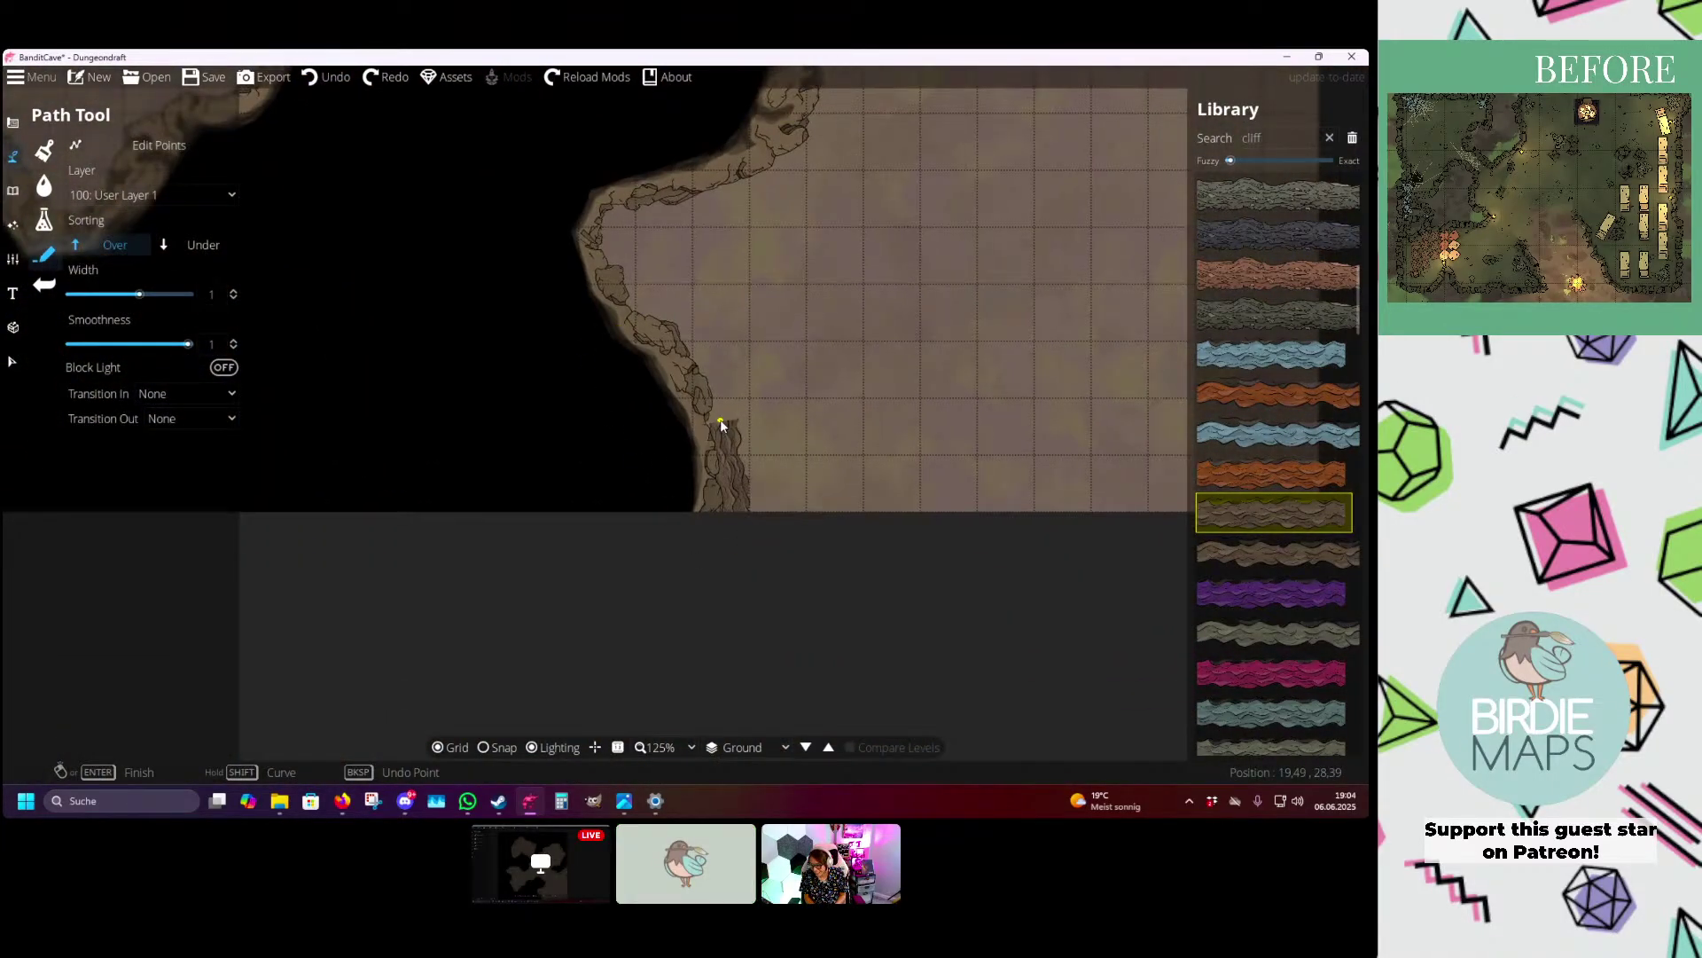
click(617, 222)
mouse_move(729, 199)
mouse_down()
mouse_move(687, 331)
mouse_move(624, 462)
mouse_up()
click(626, 459)
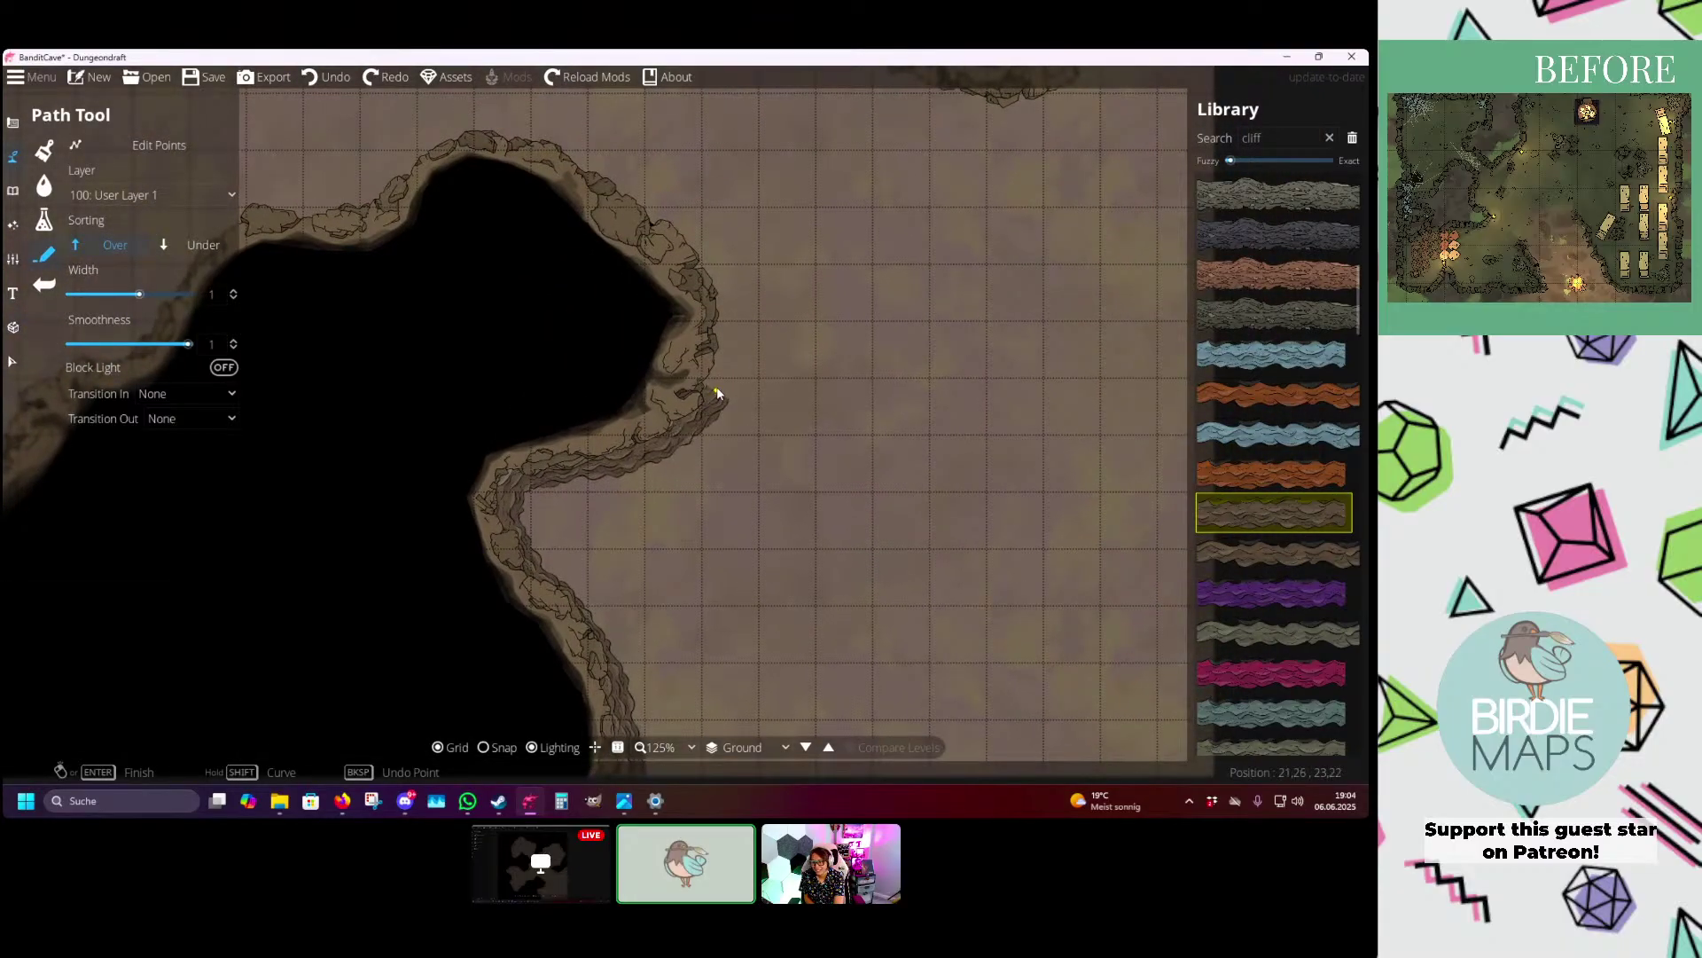
- Continue the cliff path around the east tip and along the upper edge of the southern rock mass
click(722, 341)
click(707, 258)
click(640, 194)
drag(556, 151, 683, 328)
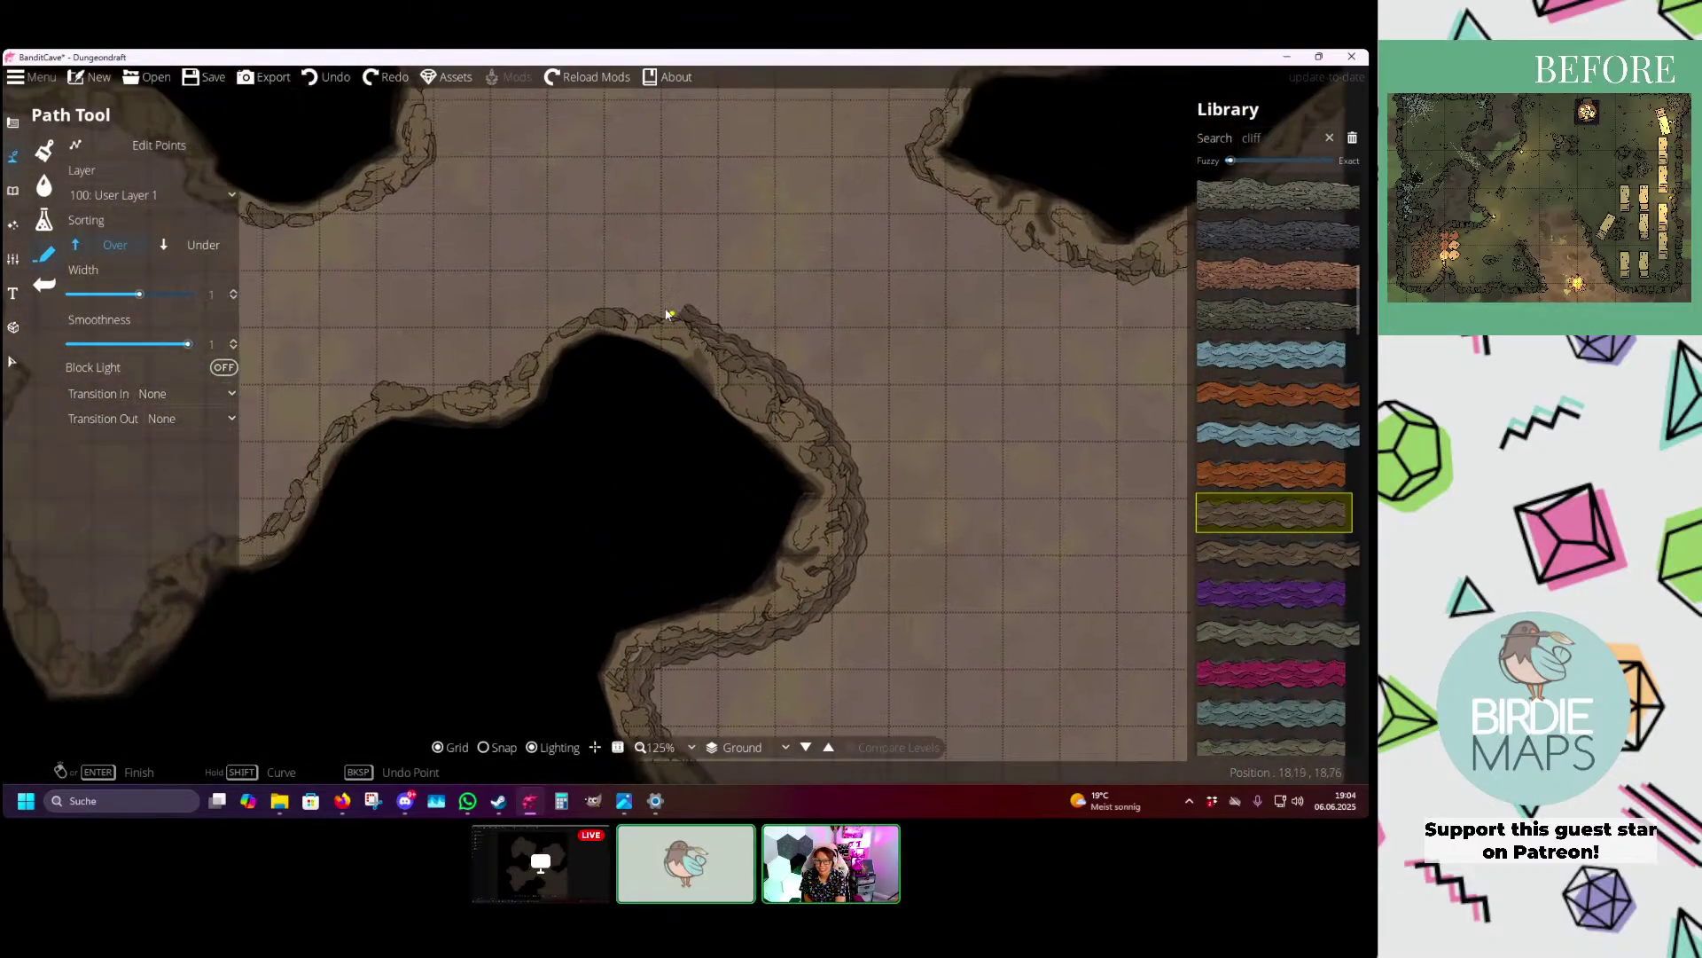
click(618, 300)
click(572, 329)
click(478, 380)
click(417, 365)
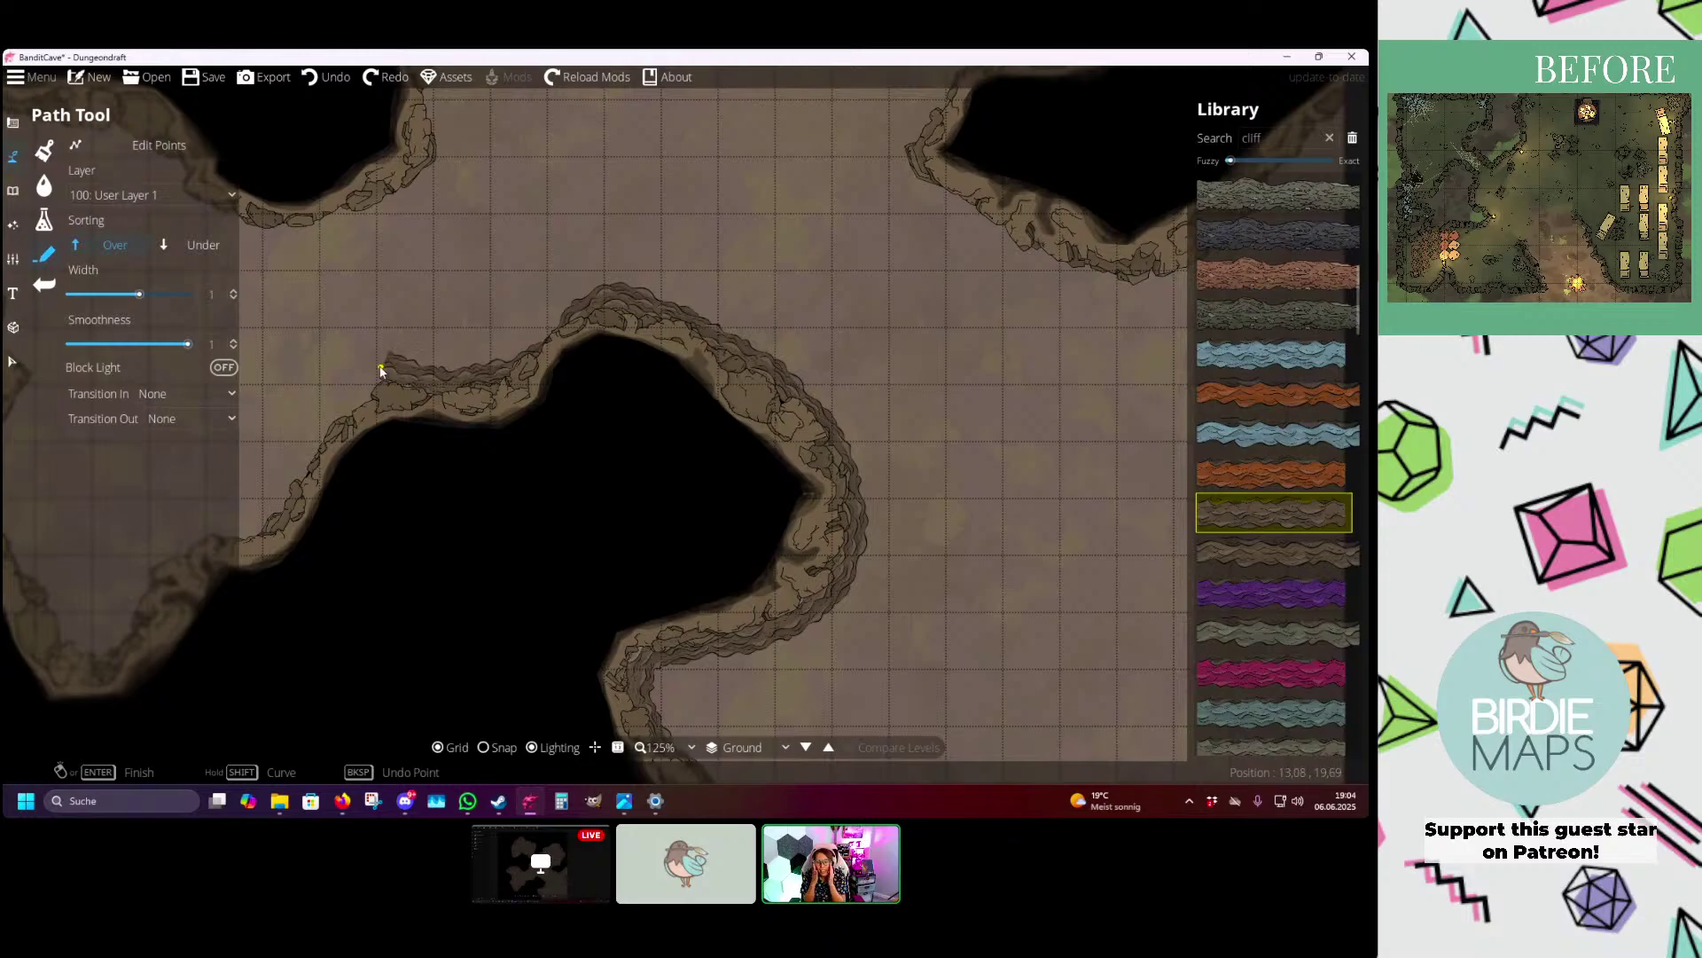
- Continue the cliff path down the southwest chamber's lower-right wall and around its bottom tip
click(381, 367)
click(326, 431)
drag(325, 443, 636, 387)
click(607, 447)
click(572, 470)
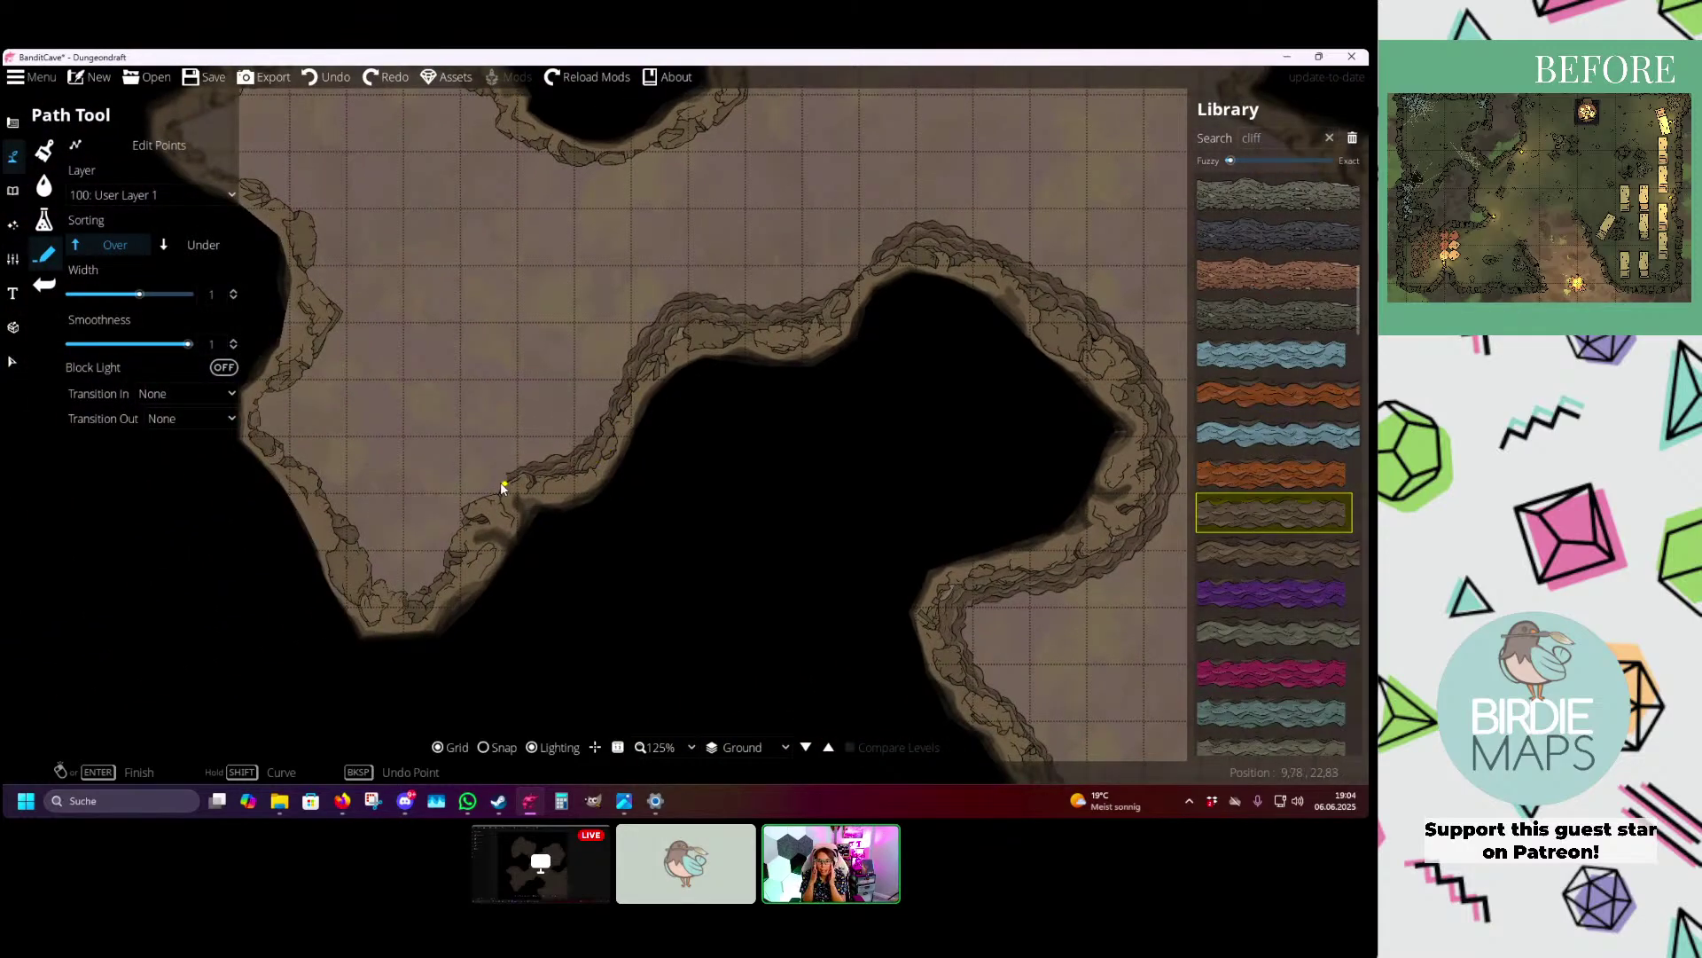
click(395, 609)
click(351, 506)
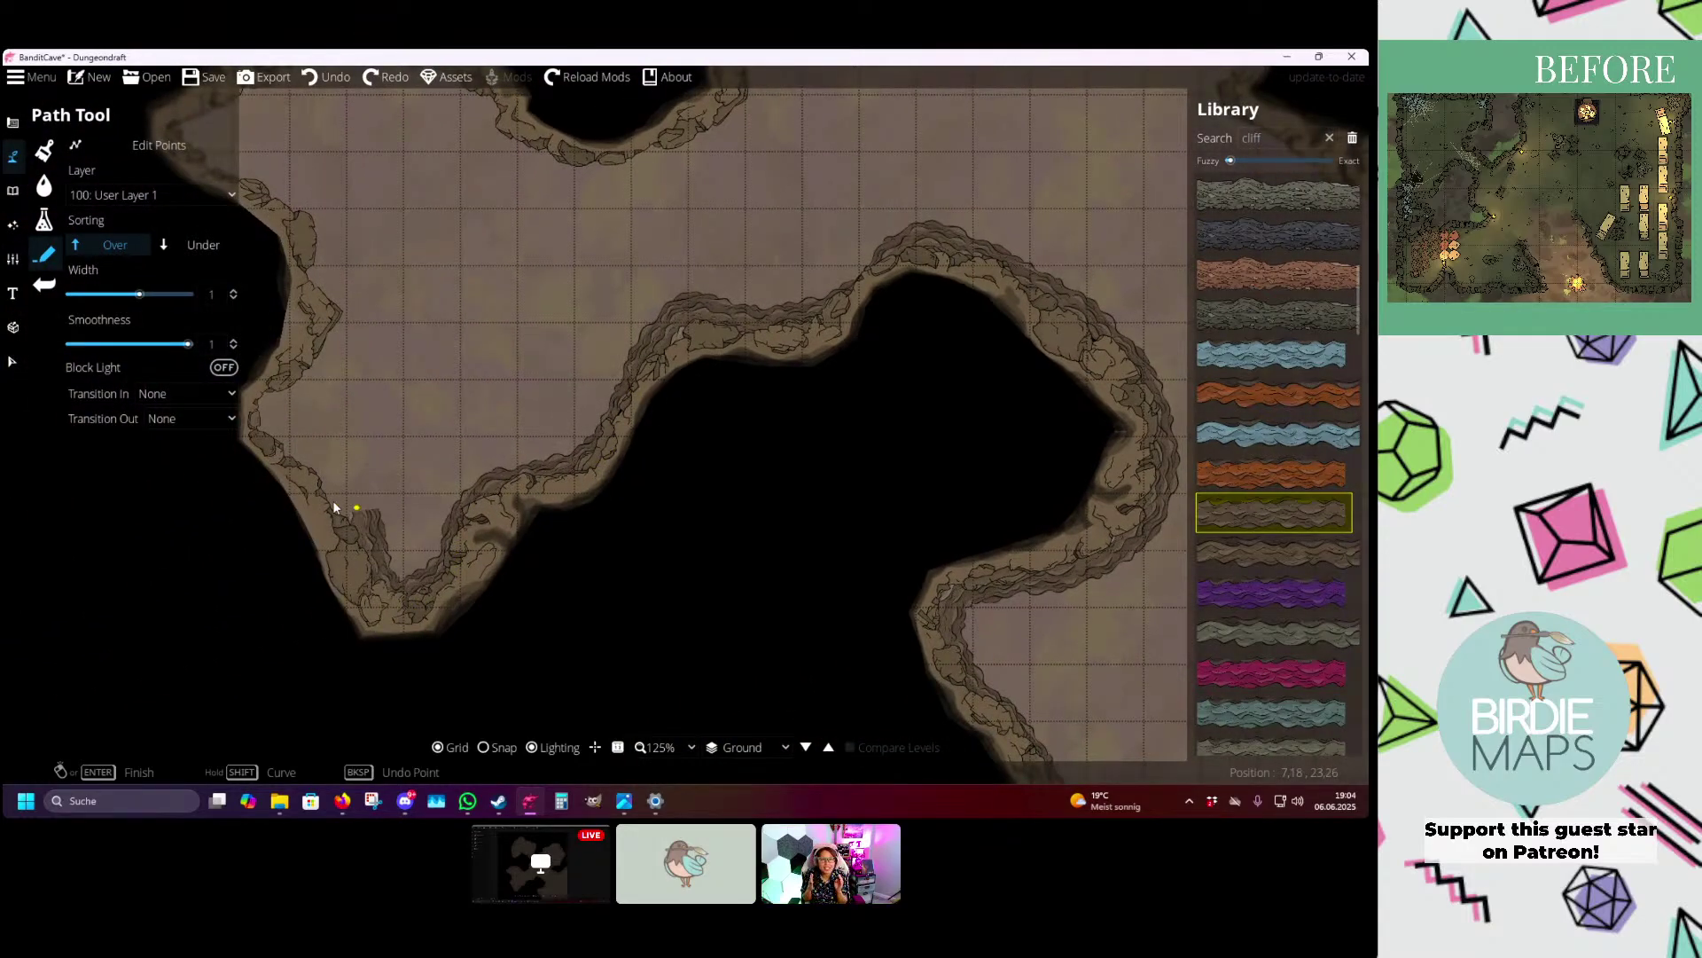
- Trace the cliff path up the southwest chamber's west wall and along its upper wall towards the central cave
click(288, 461)
click(251, 403)
click(329, 311)
drag(288, 209, 444, 413)
click(444, 412)
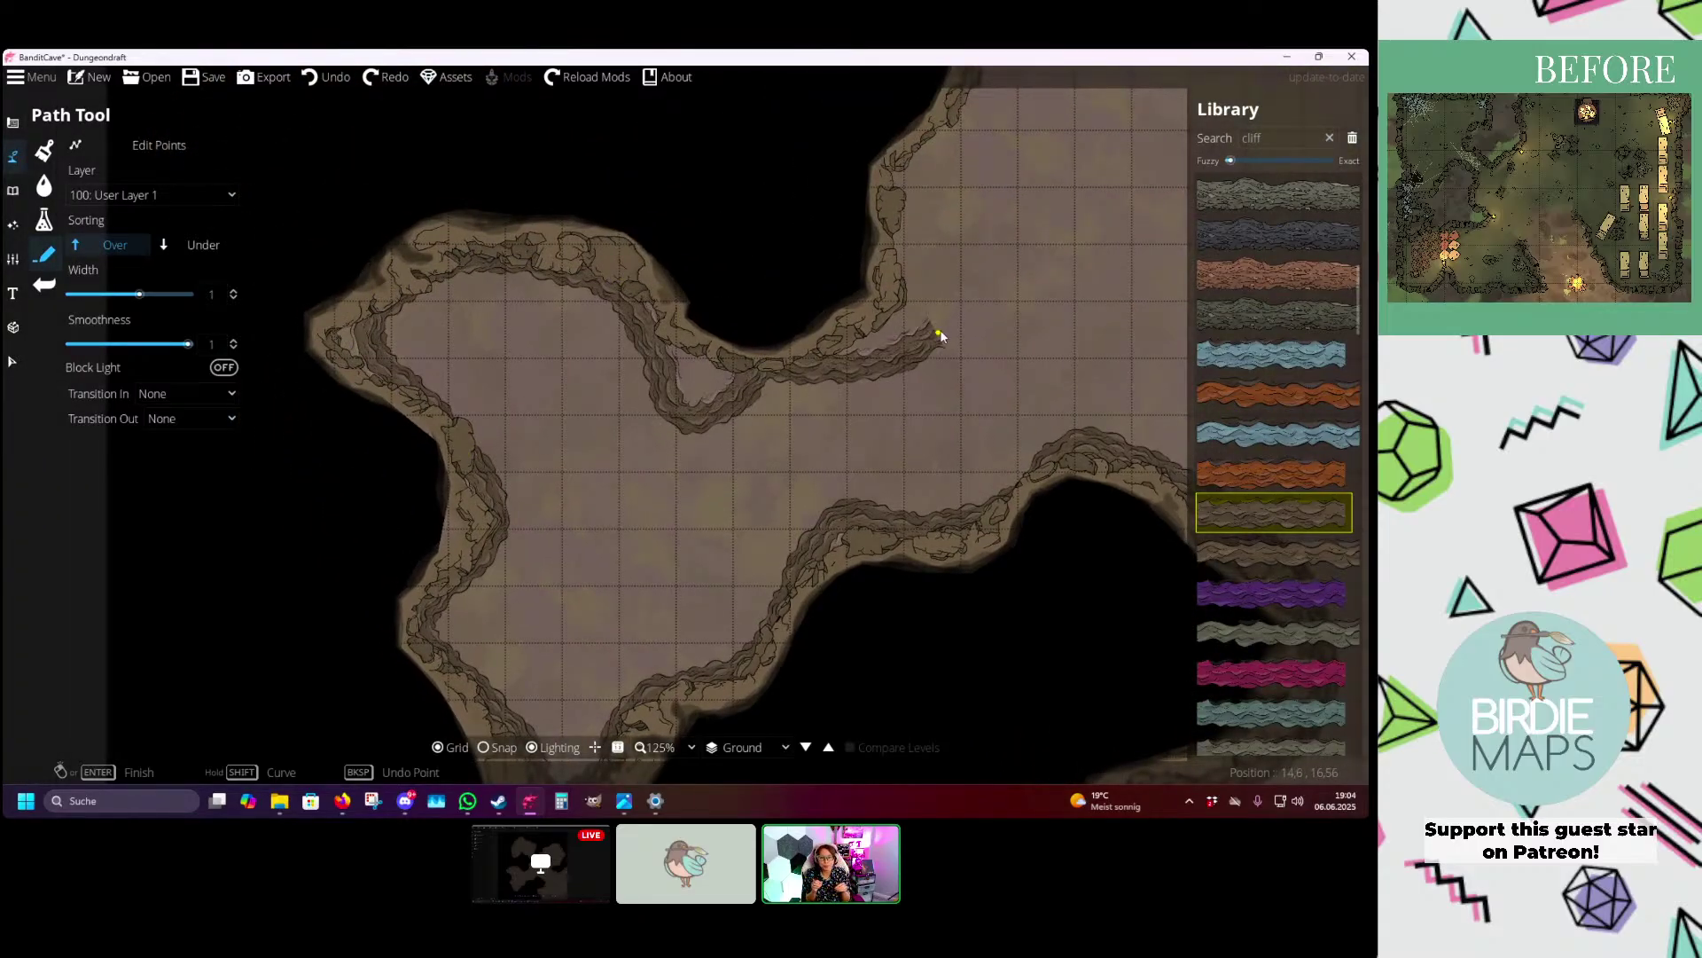
- Extend the cliff path up the east side of the western rock mass and around the northwest chamber's walls
drag(918, 162, 670, 448)
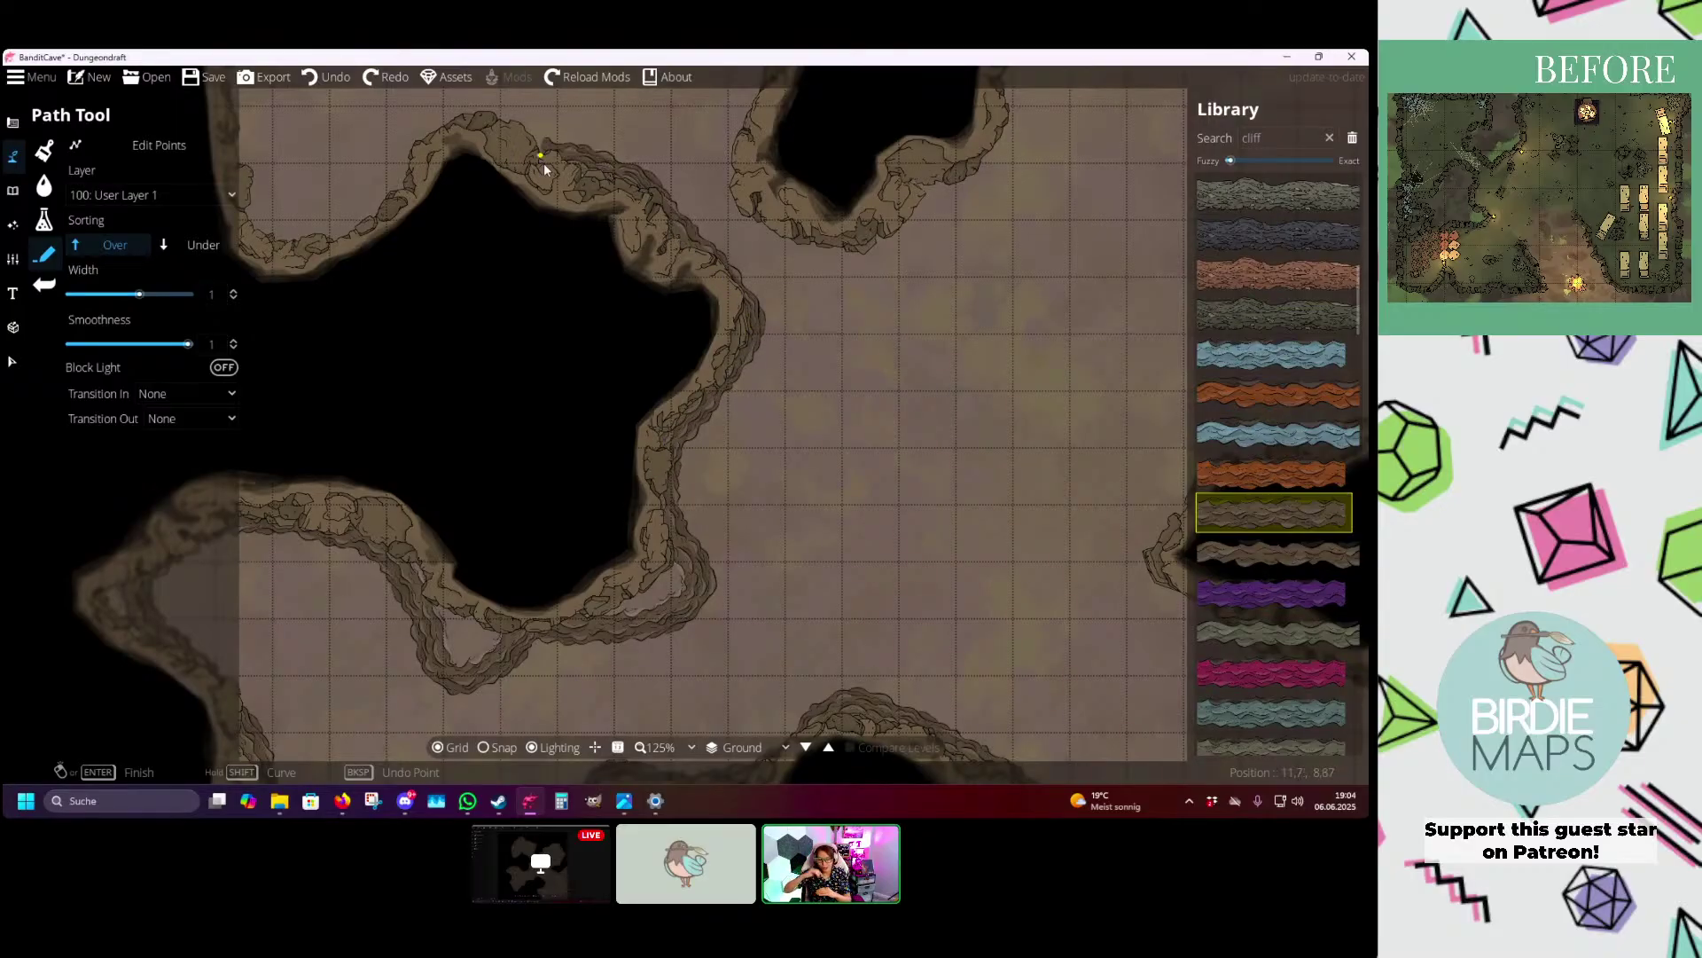
key(w)
key(a)
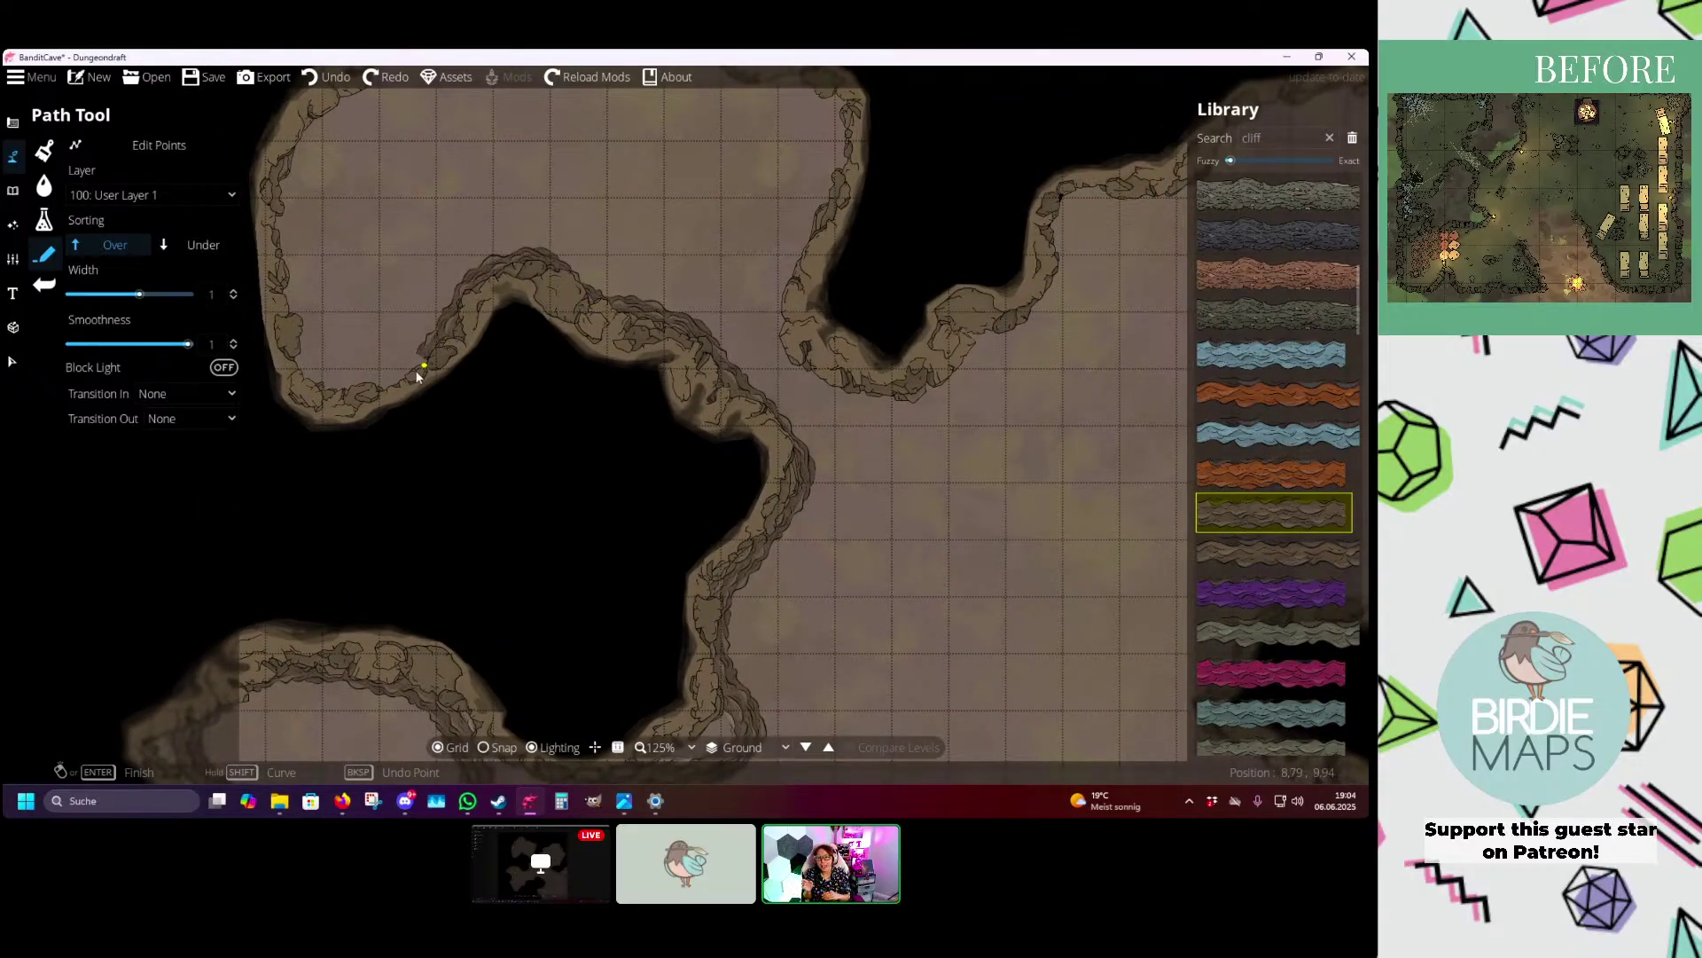
key(w)
key(a)
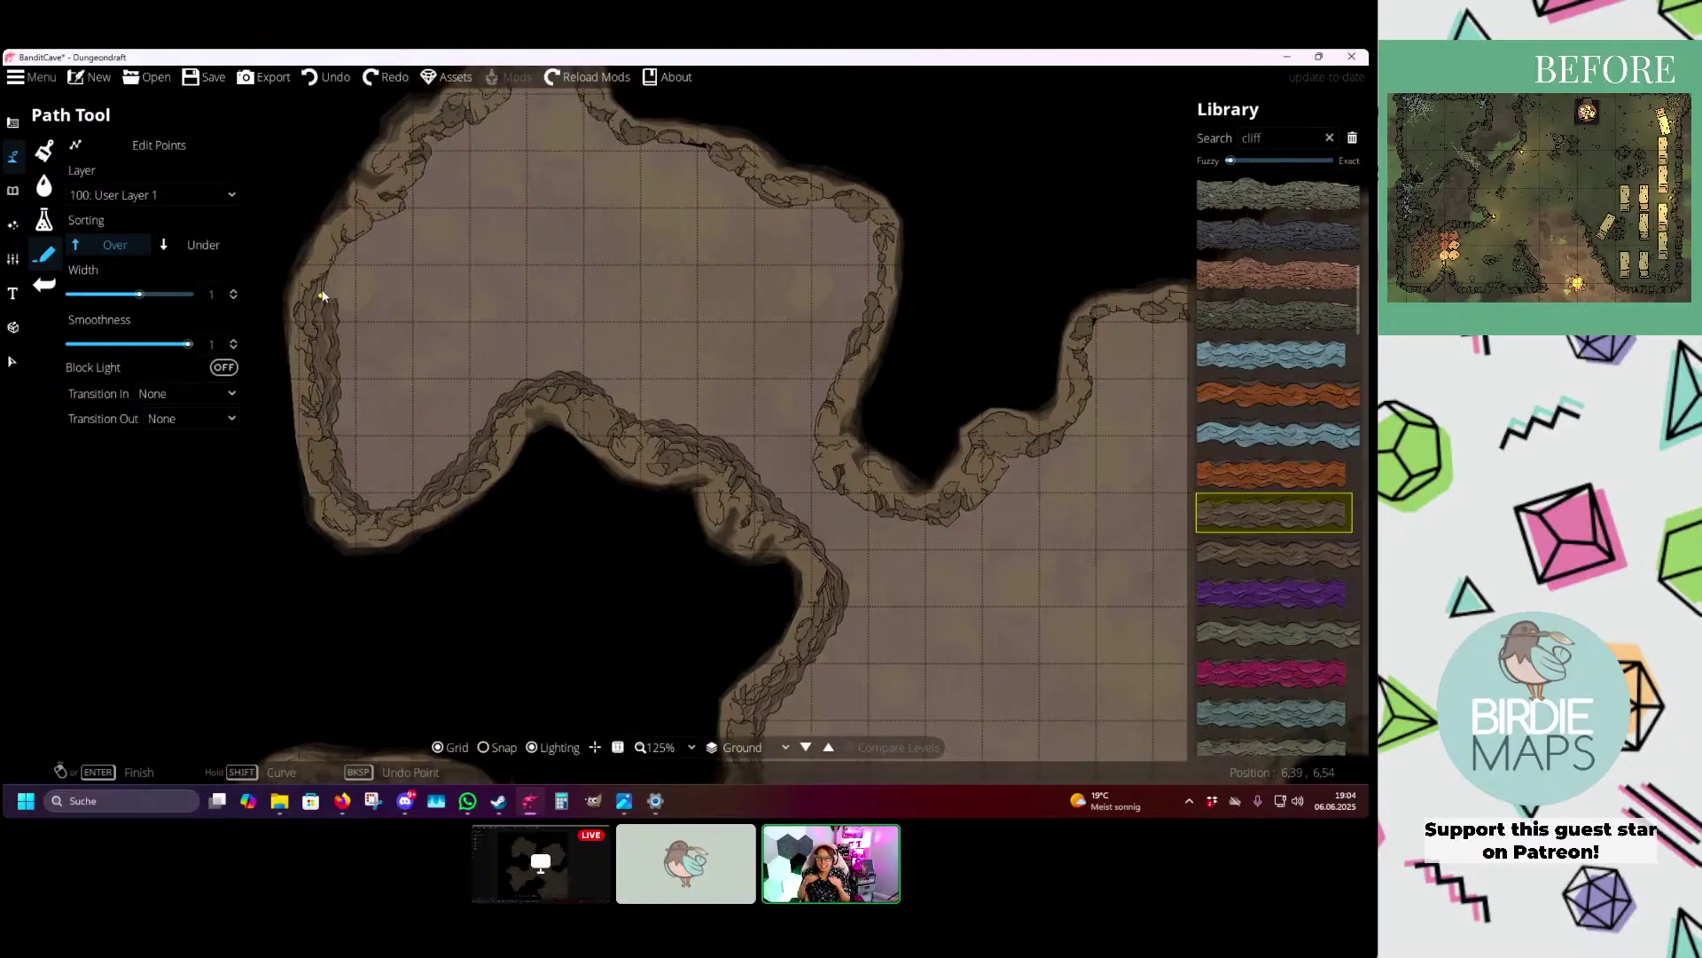
key(w)
key(a)
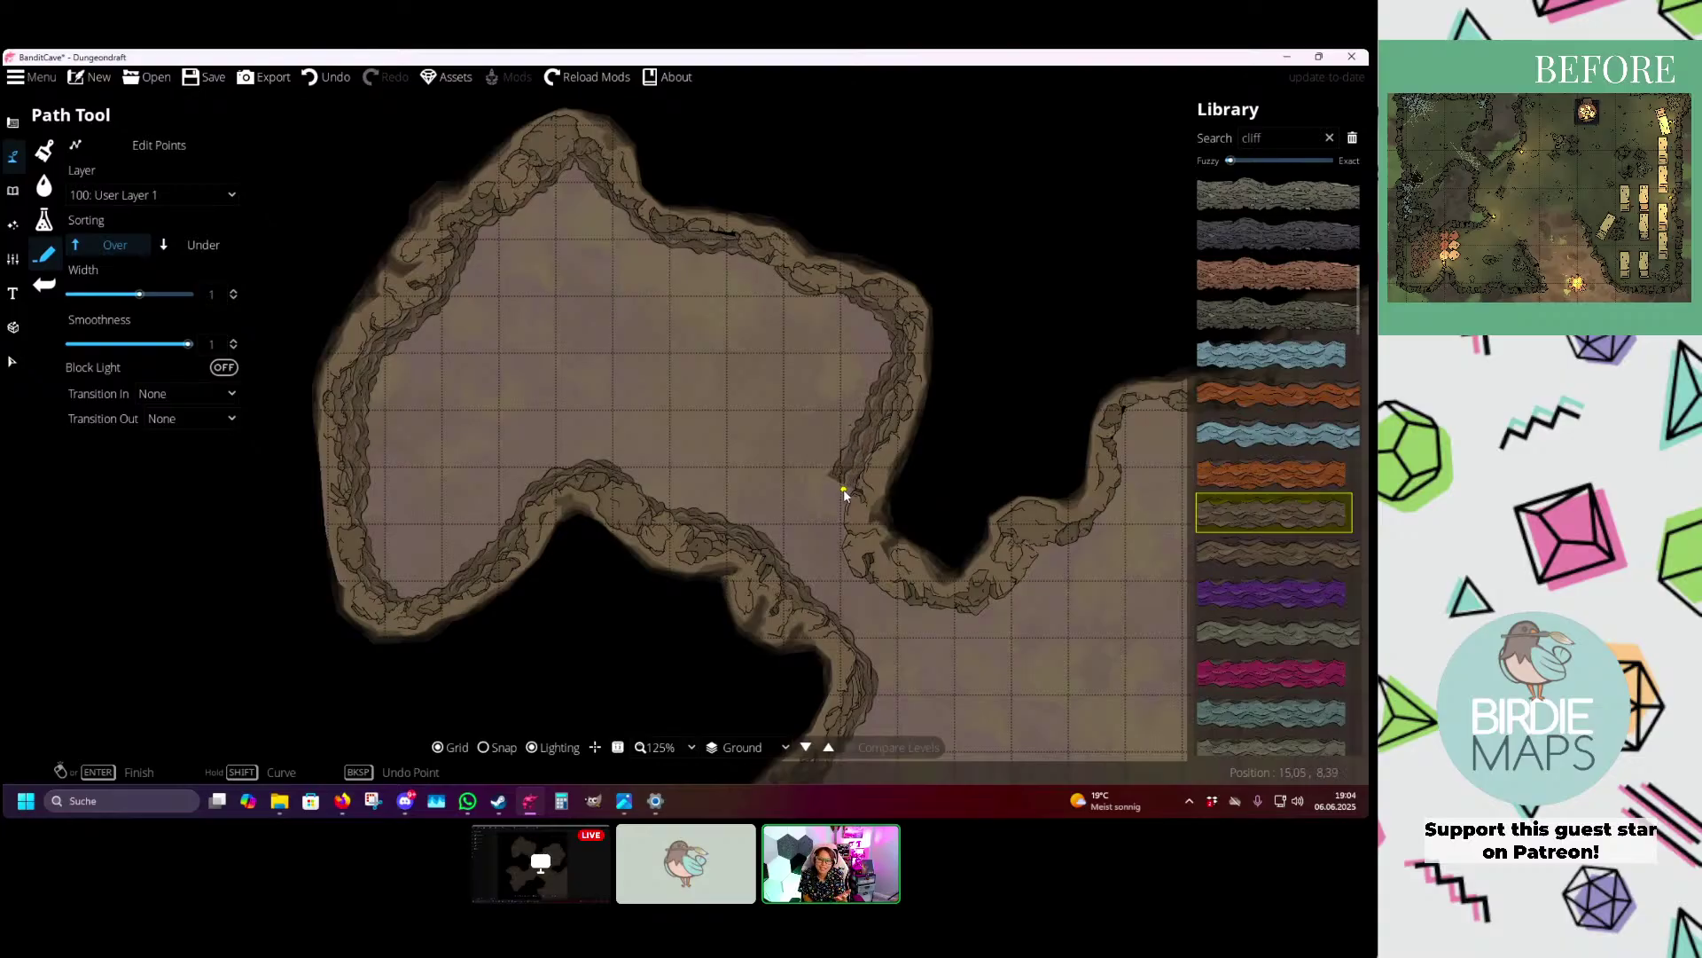
- Continue the cliff path around the northern rock mass's lower tip and along the northeast chamber's upper wall
key(d)
key(s)
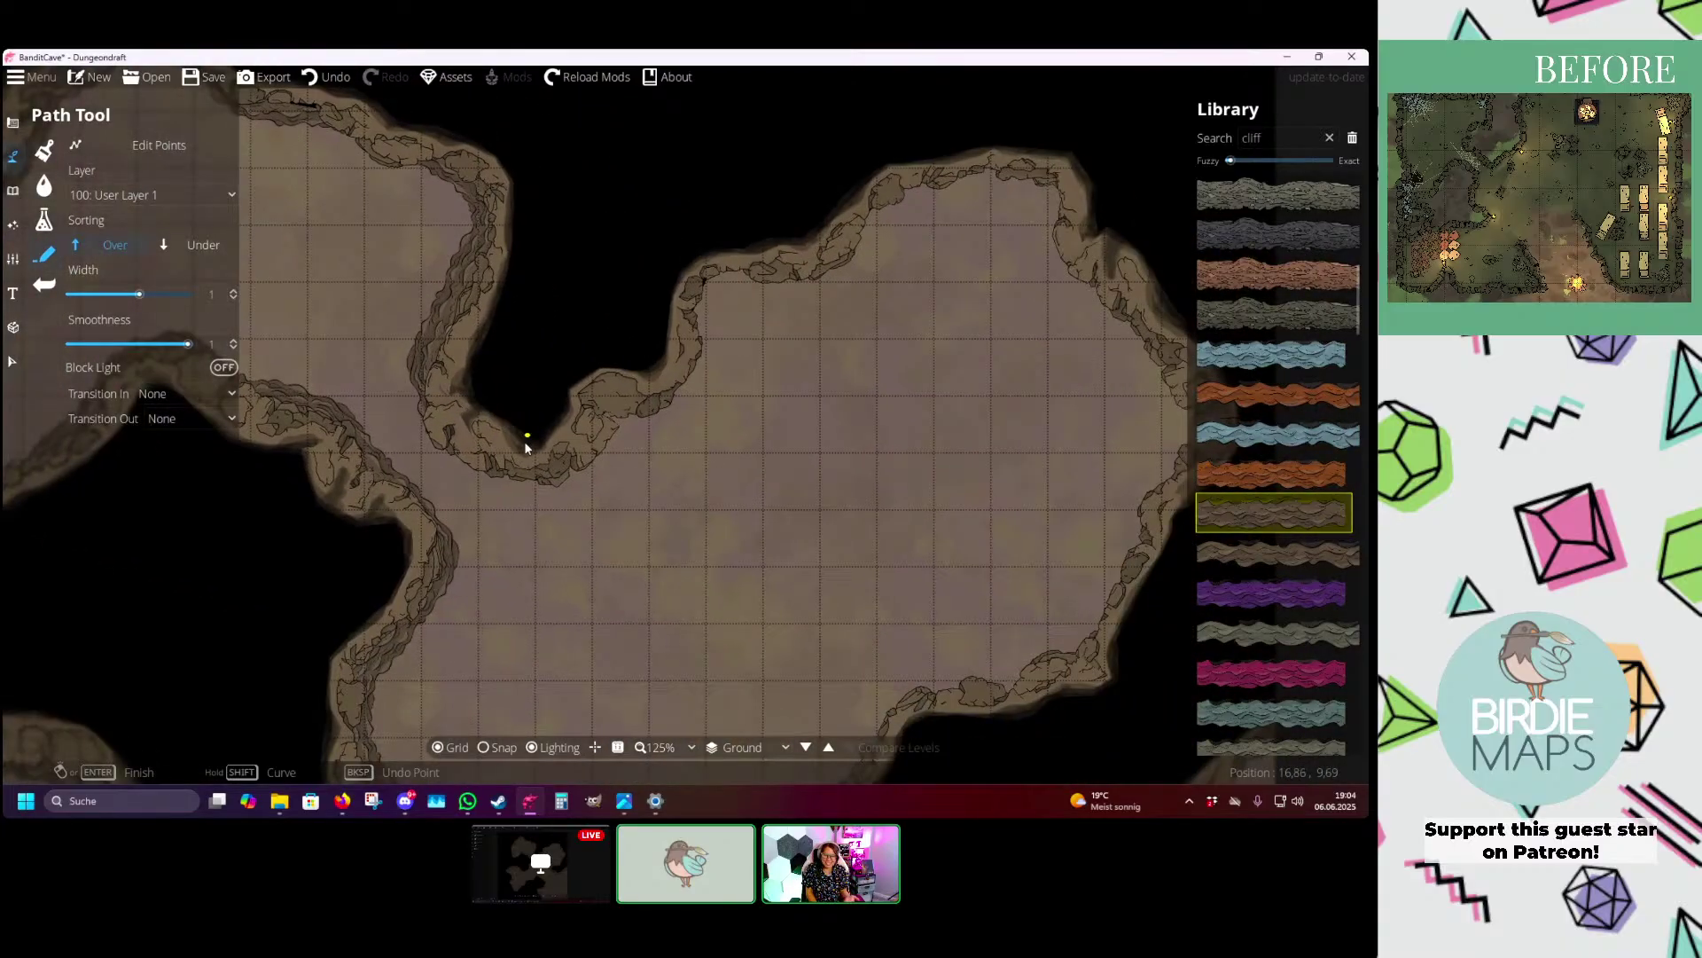
click(592, 458)
click(685, 365)
click(699, 281)
click(841, 272)
key(d)
key(w)
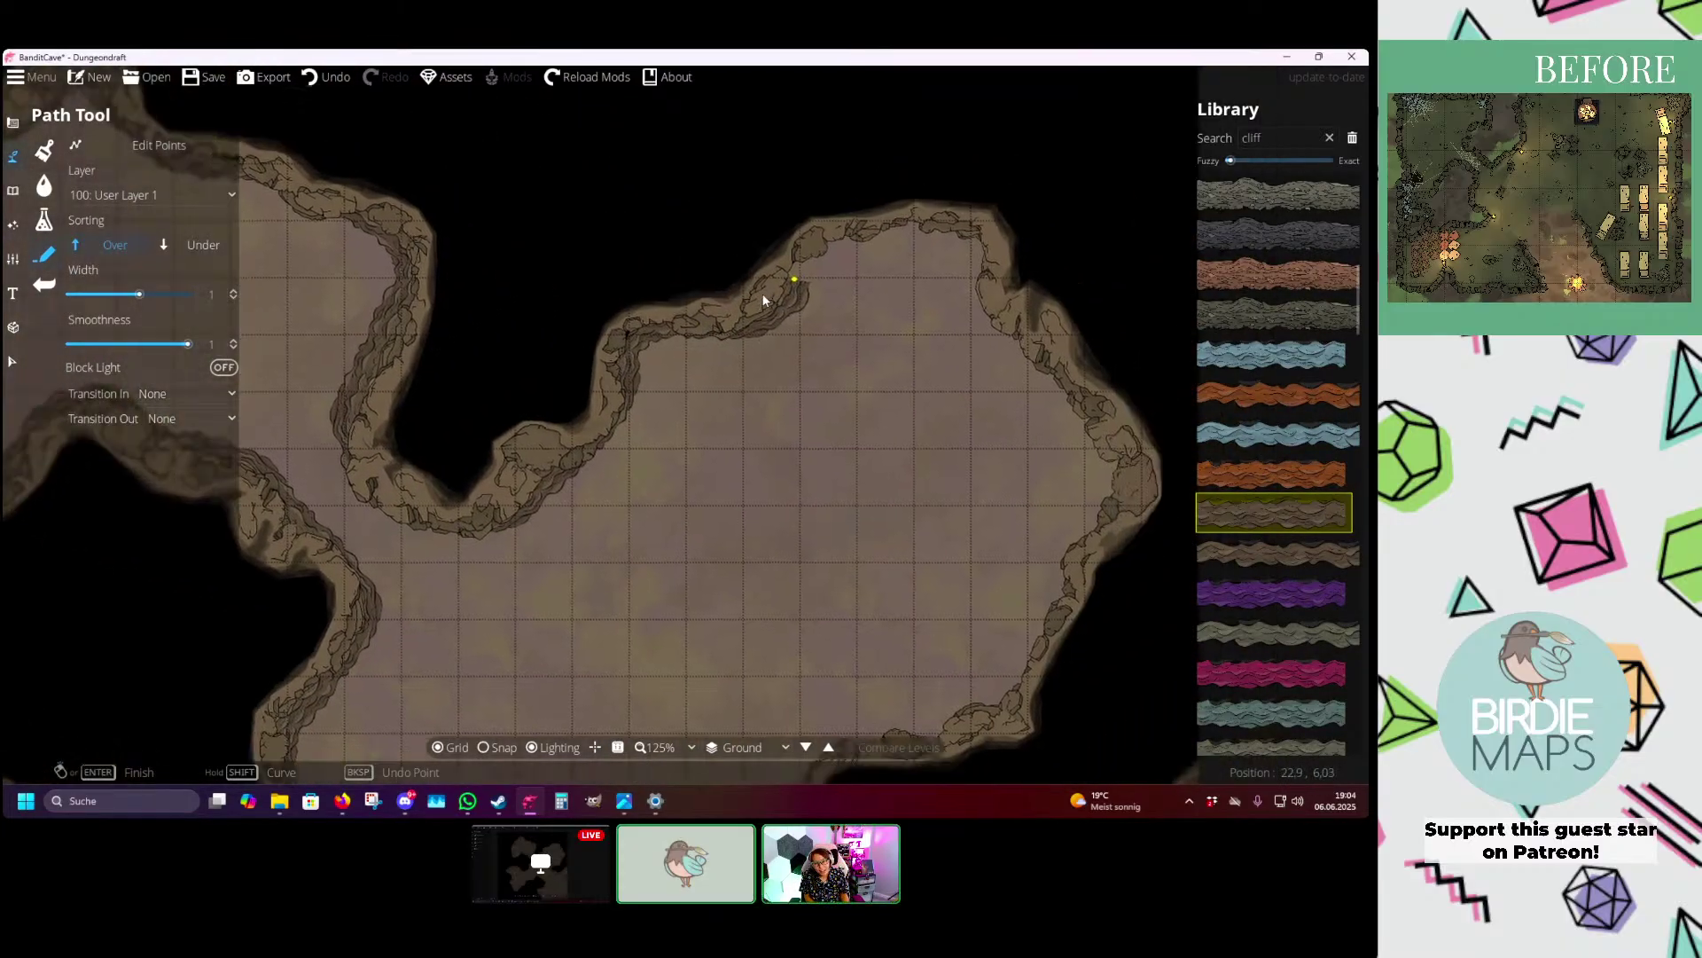
drag(763, 297, 704, 301)
click(732, 266)
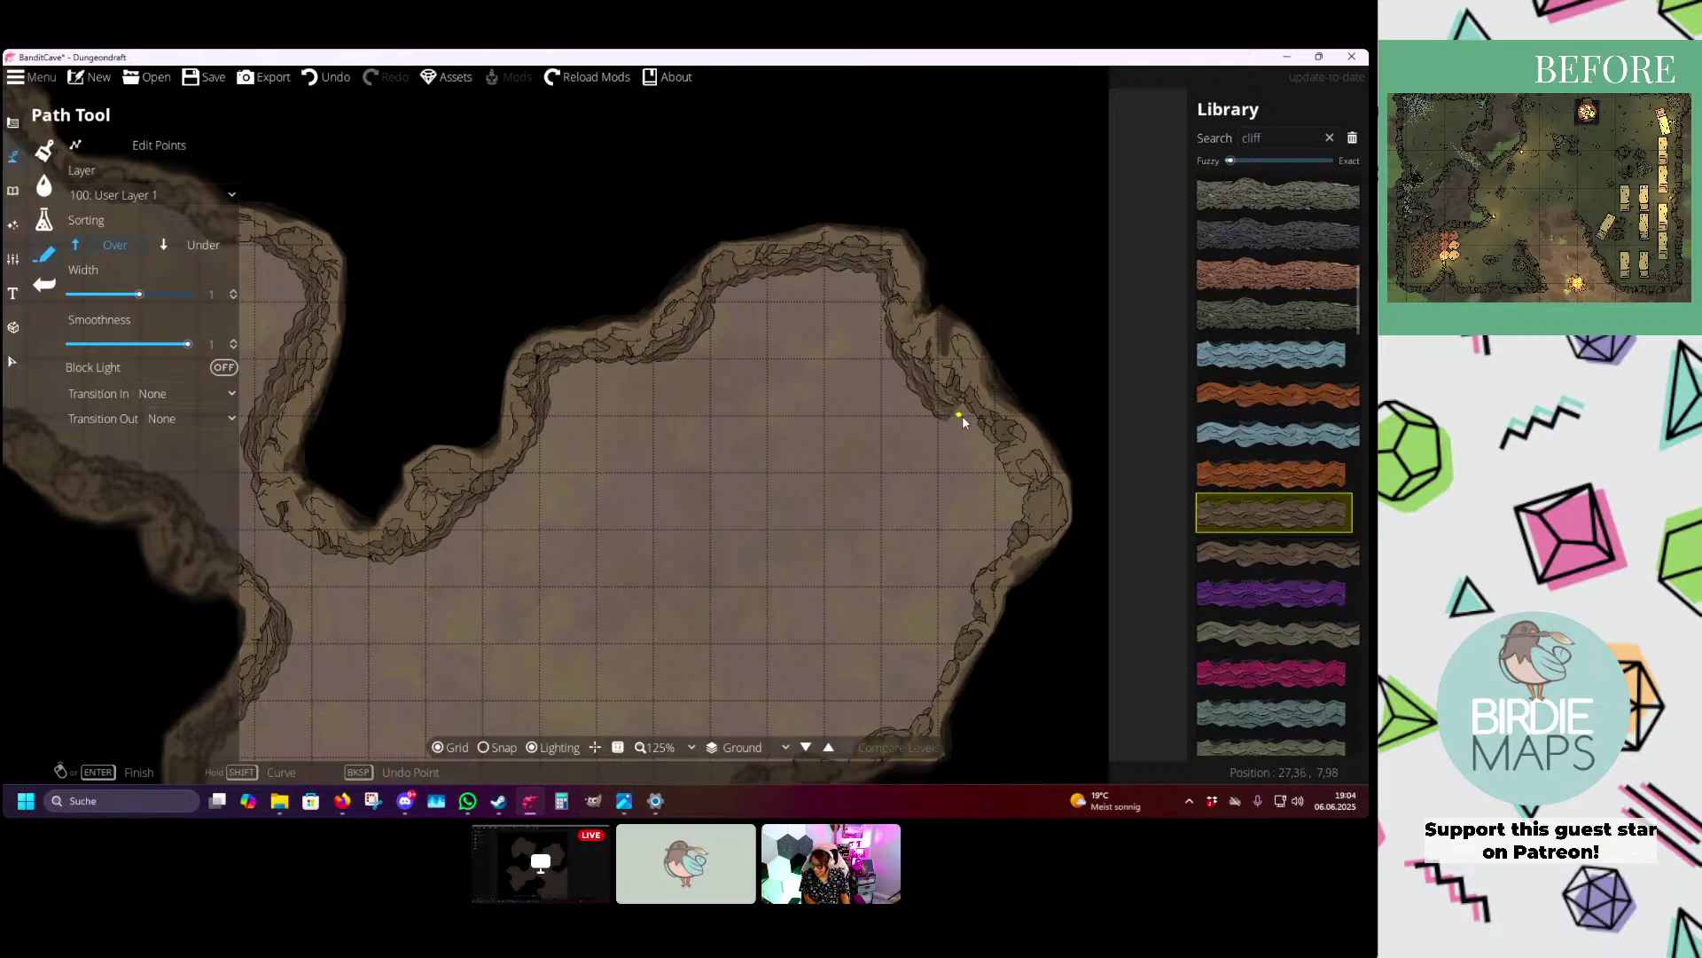
- Trace the cliff path down the northeast chamber's east wall and around the eastern rock mass to the map's right edge
key(s)
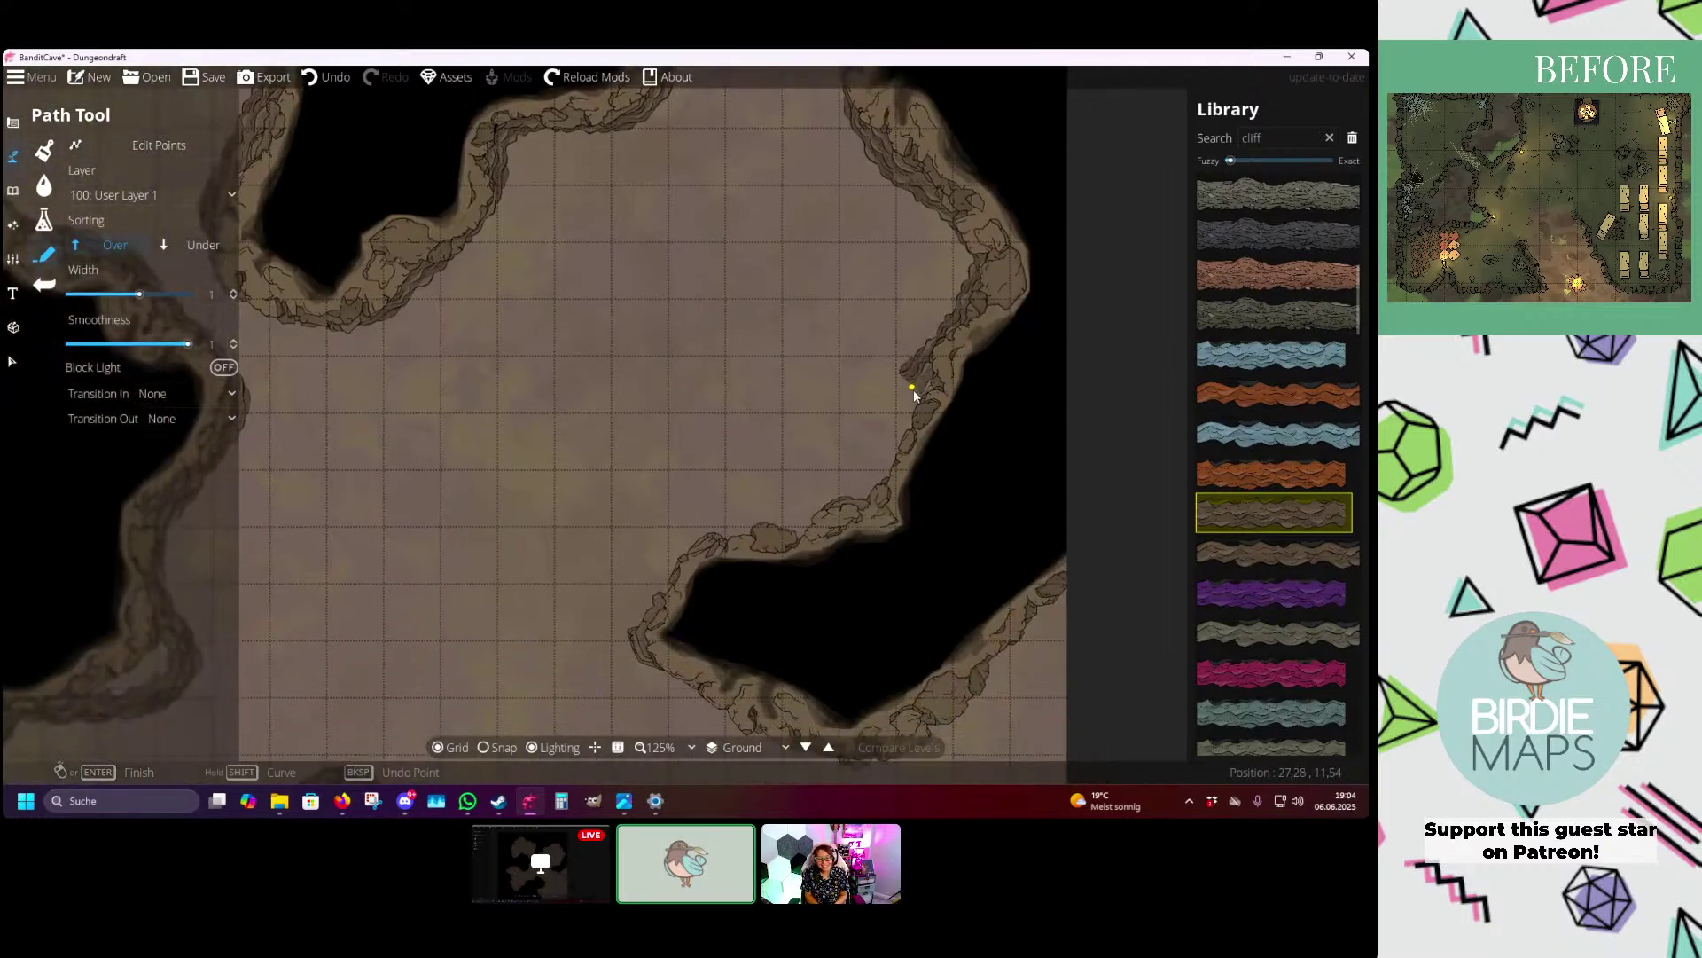
drag(646, 571, 562, 387)
drag(547, 451, 527, 366)
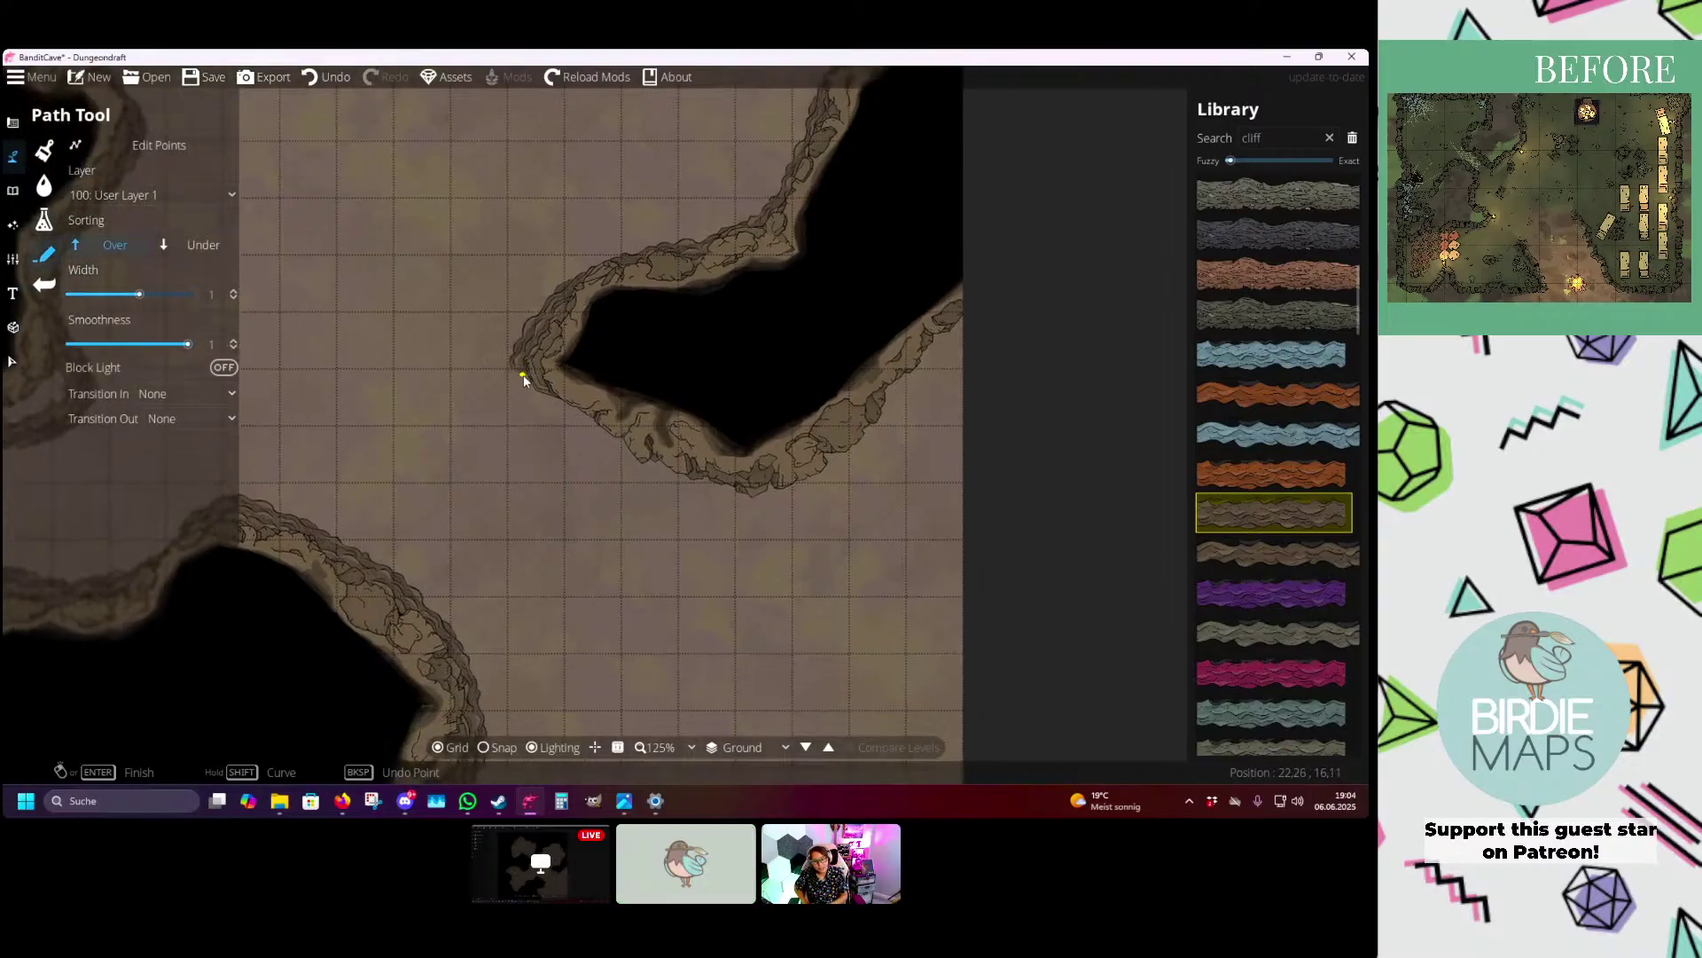
click(527, 365)
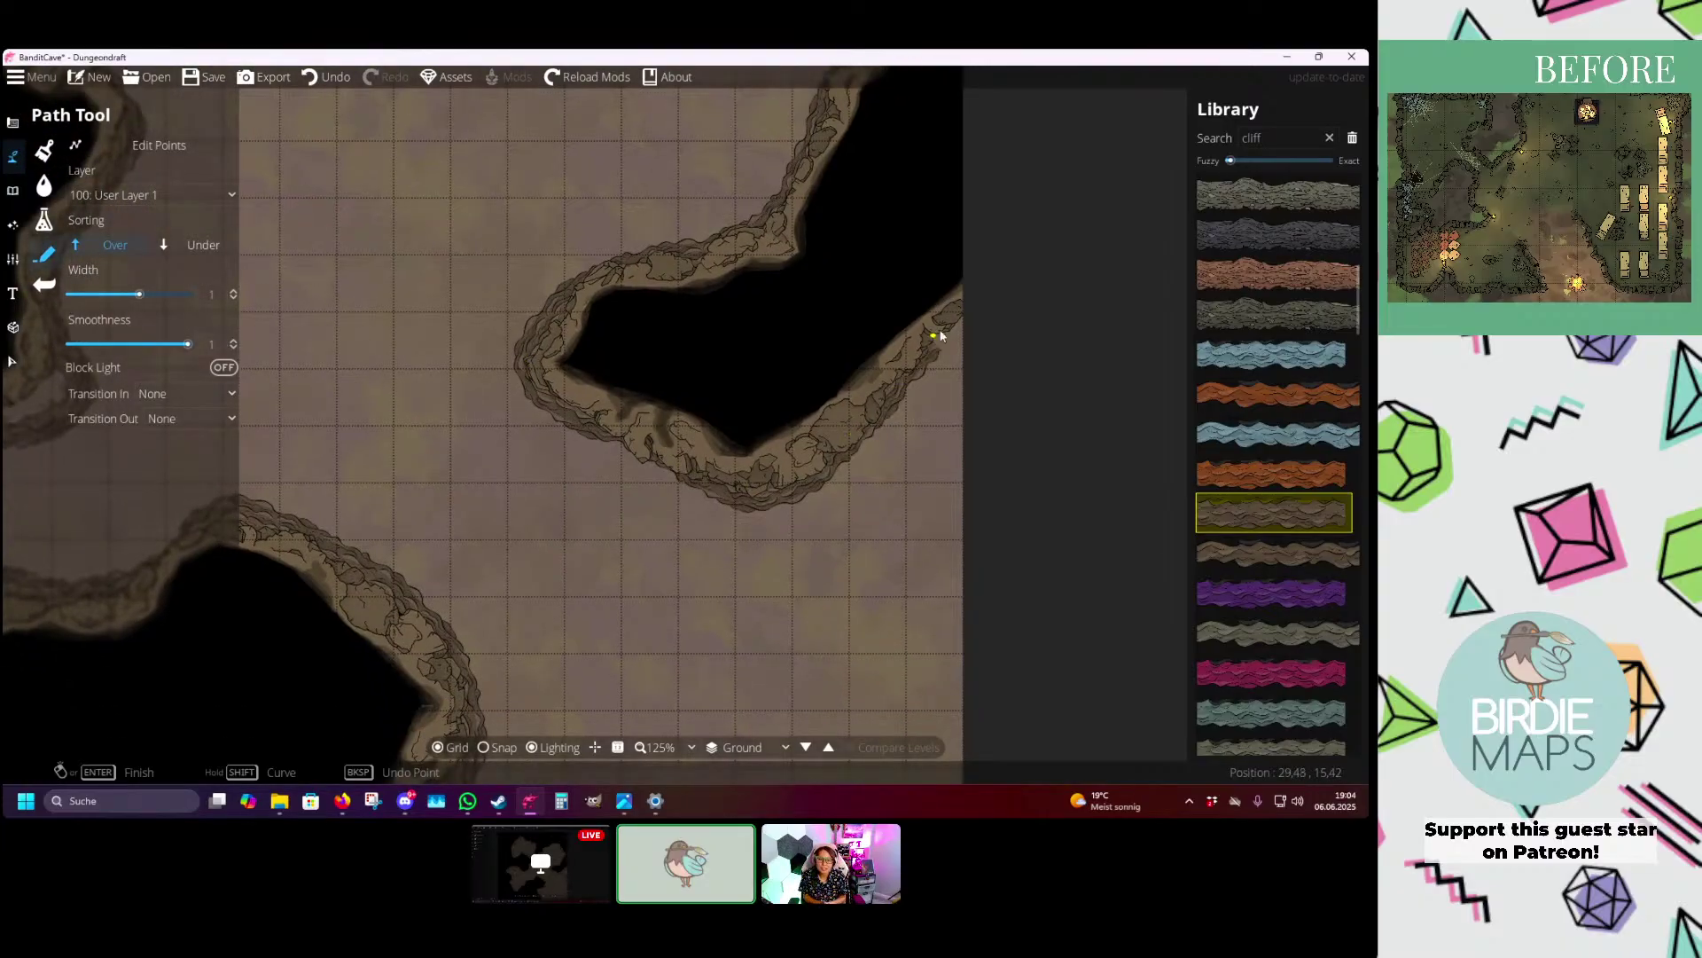
- Draw a straight, roughly vertical cliff path across the northeast chamber's floor at width 1.52
drag(595, 275, 836, 479)
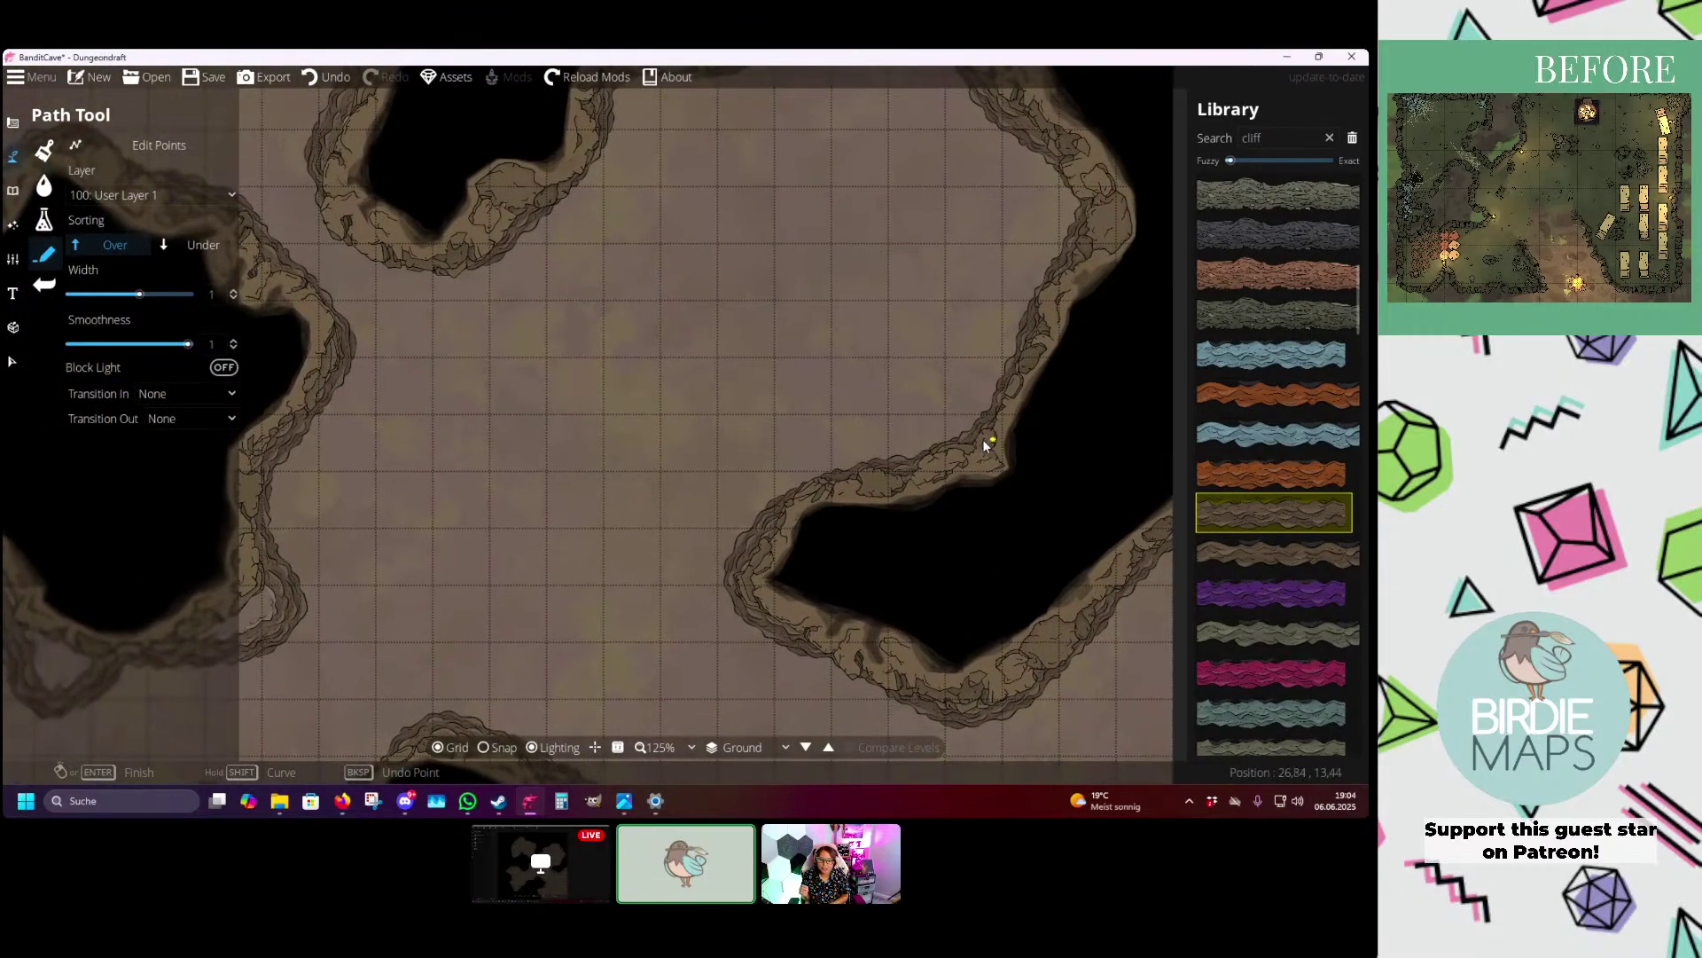
drag(987, 444, 816, 346)
key(w)
key(d)
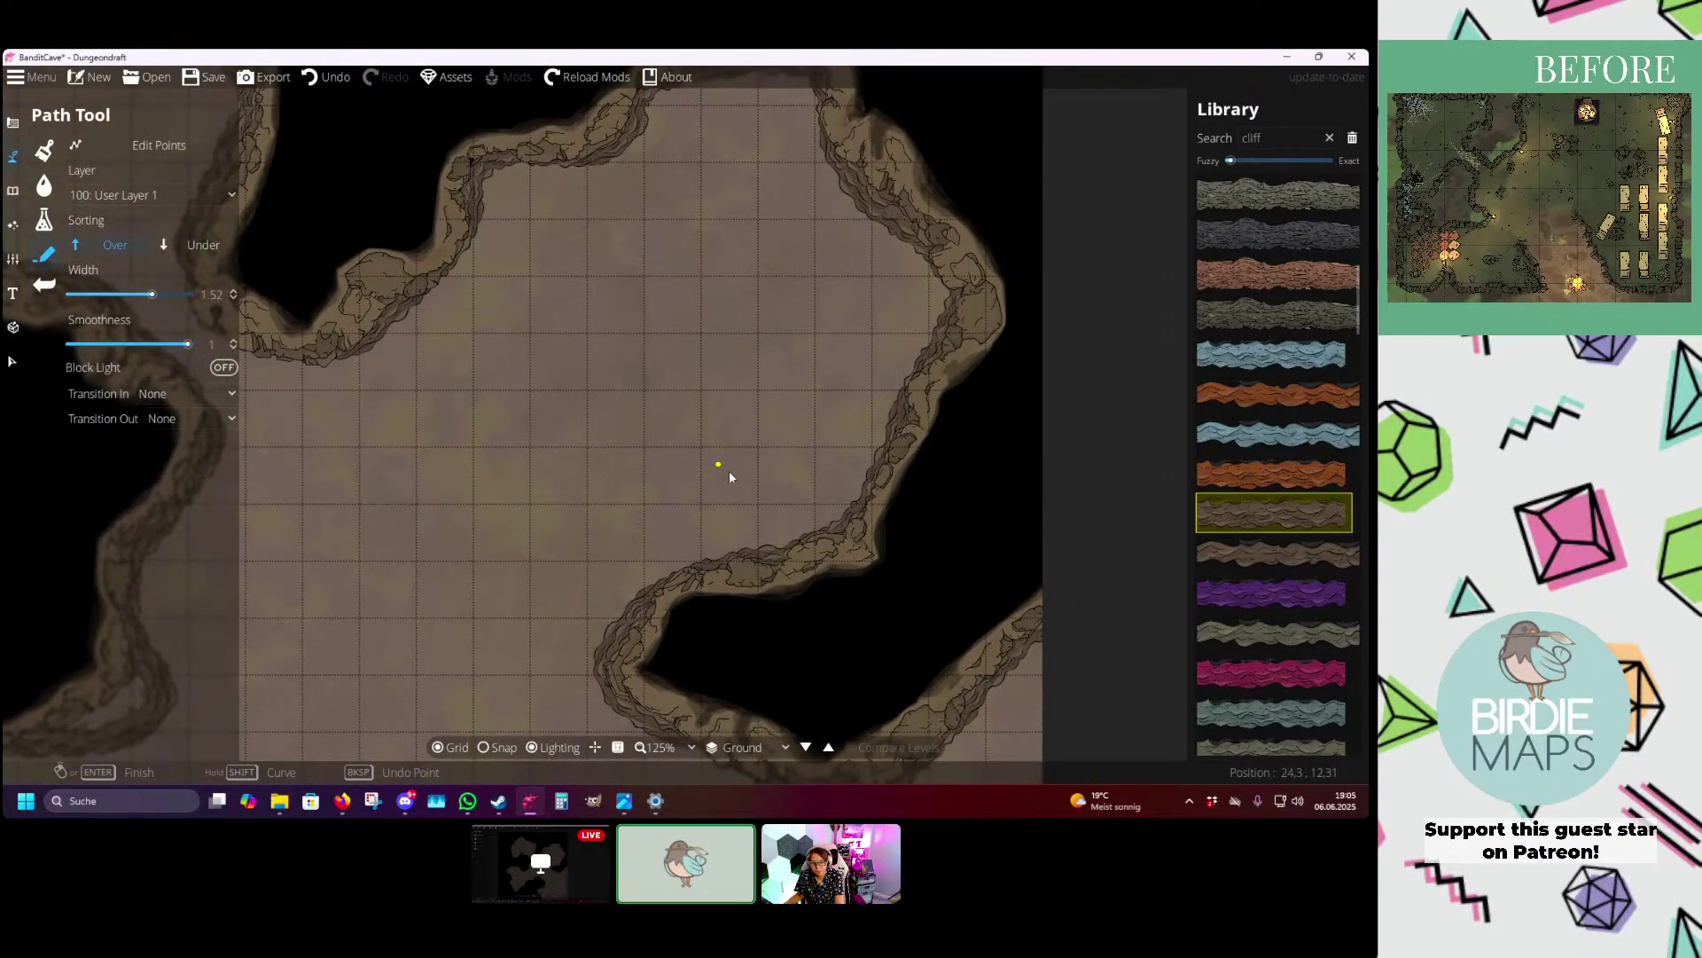
click(700, 525)
right_click(720, 206)
drag(730, 274, 595, 307)
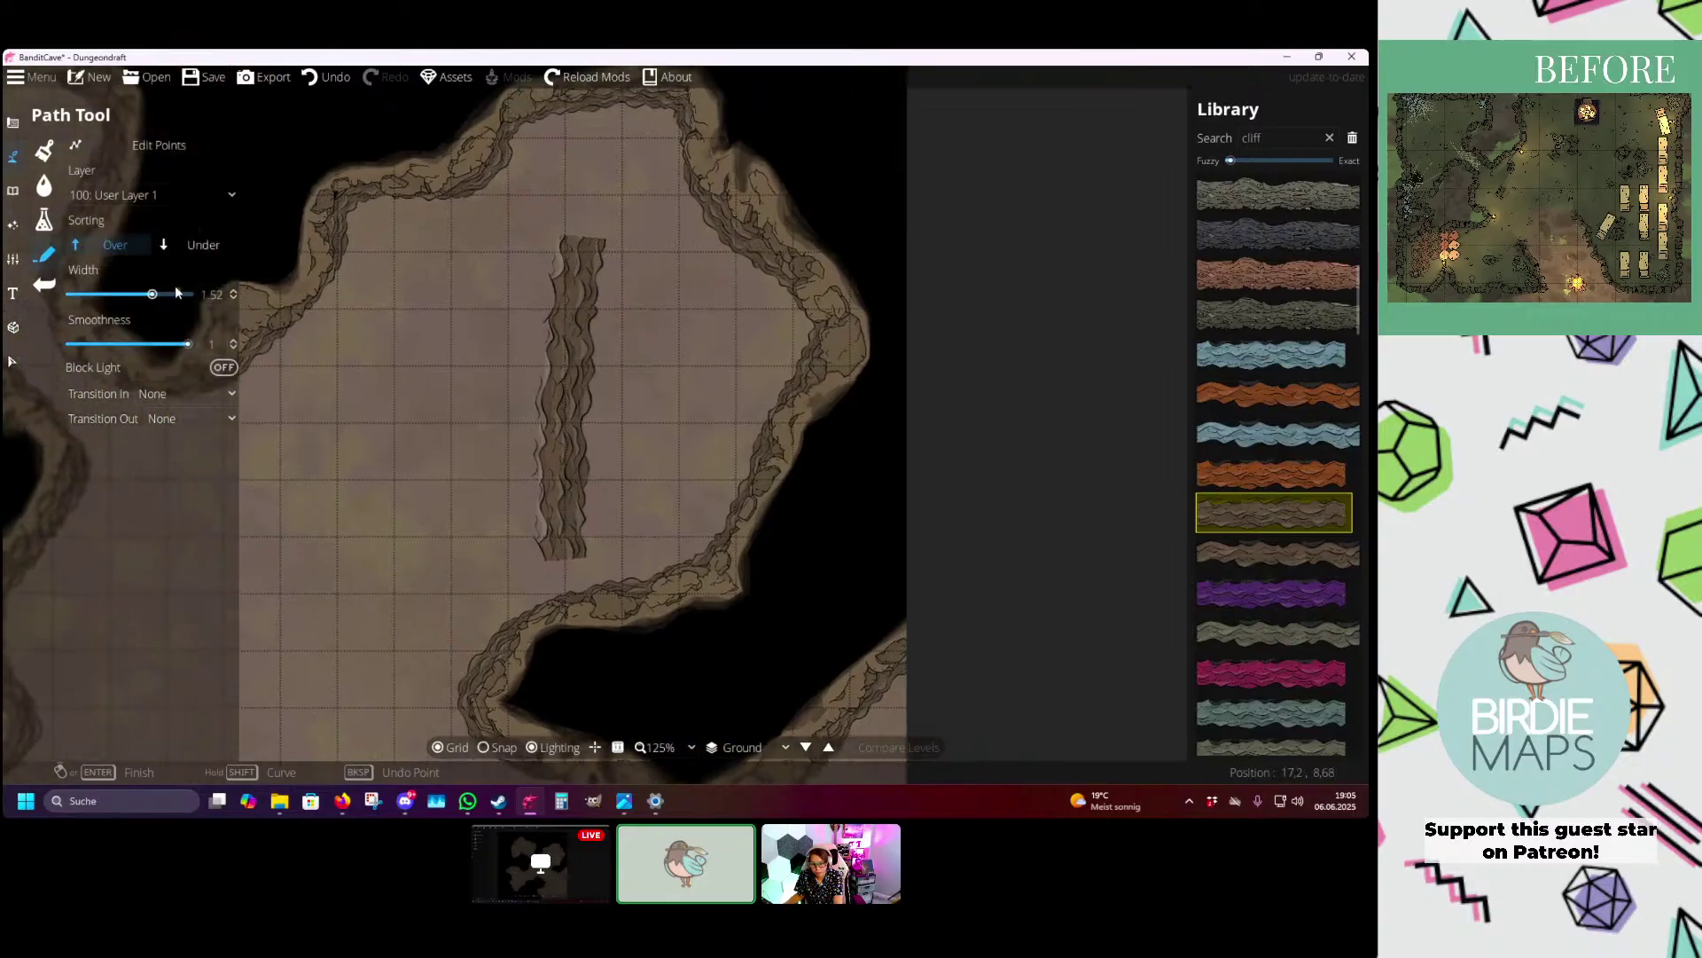
- Layer two more cliff paths beside the vertical one, sorted under it, at widths 1.35 and 1.06
drag(152, 294, 148, 293)
click(191, 245)
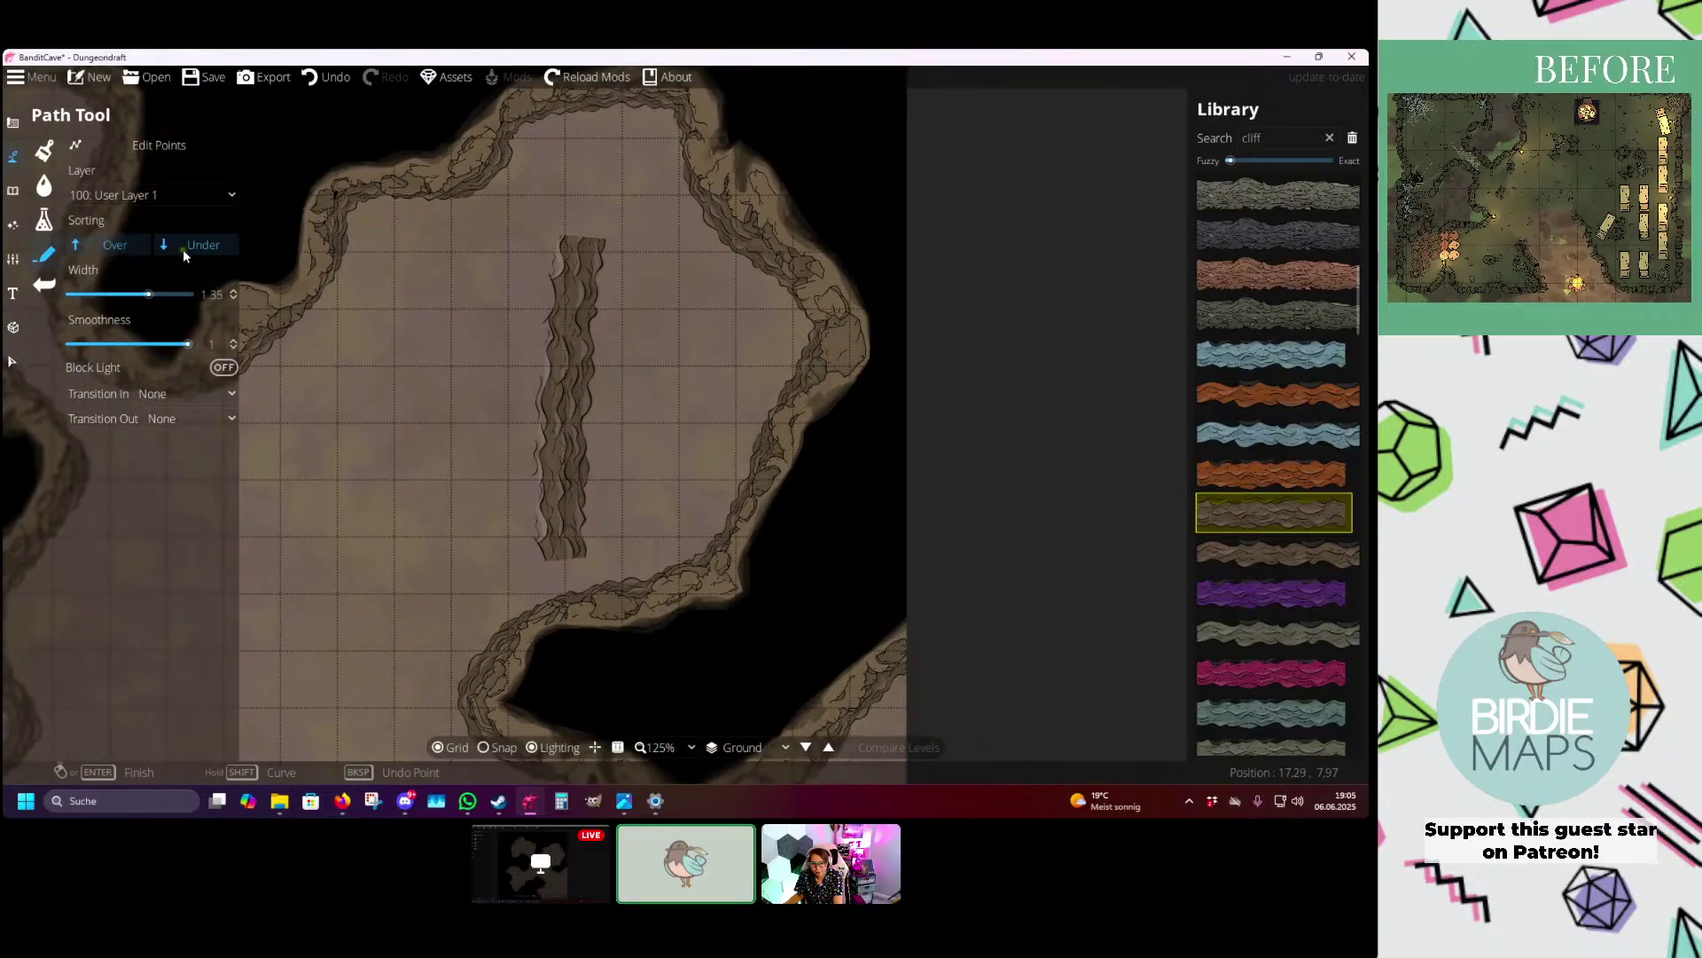
click(620, 561)
right_click(611, 259)
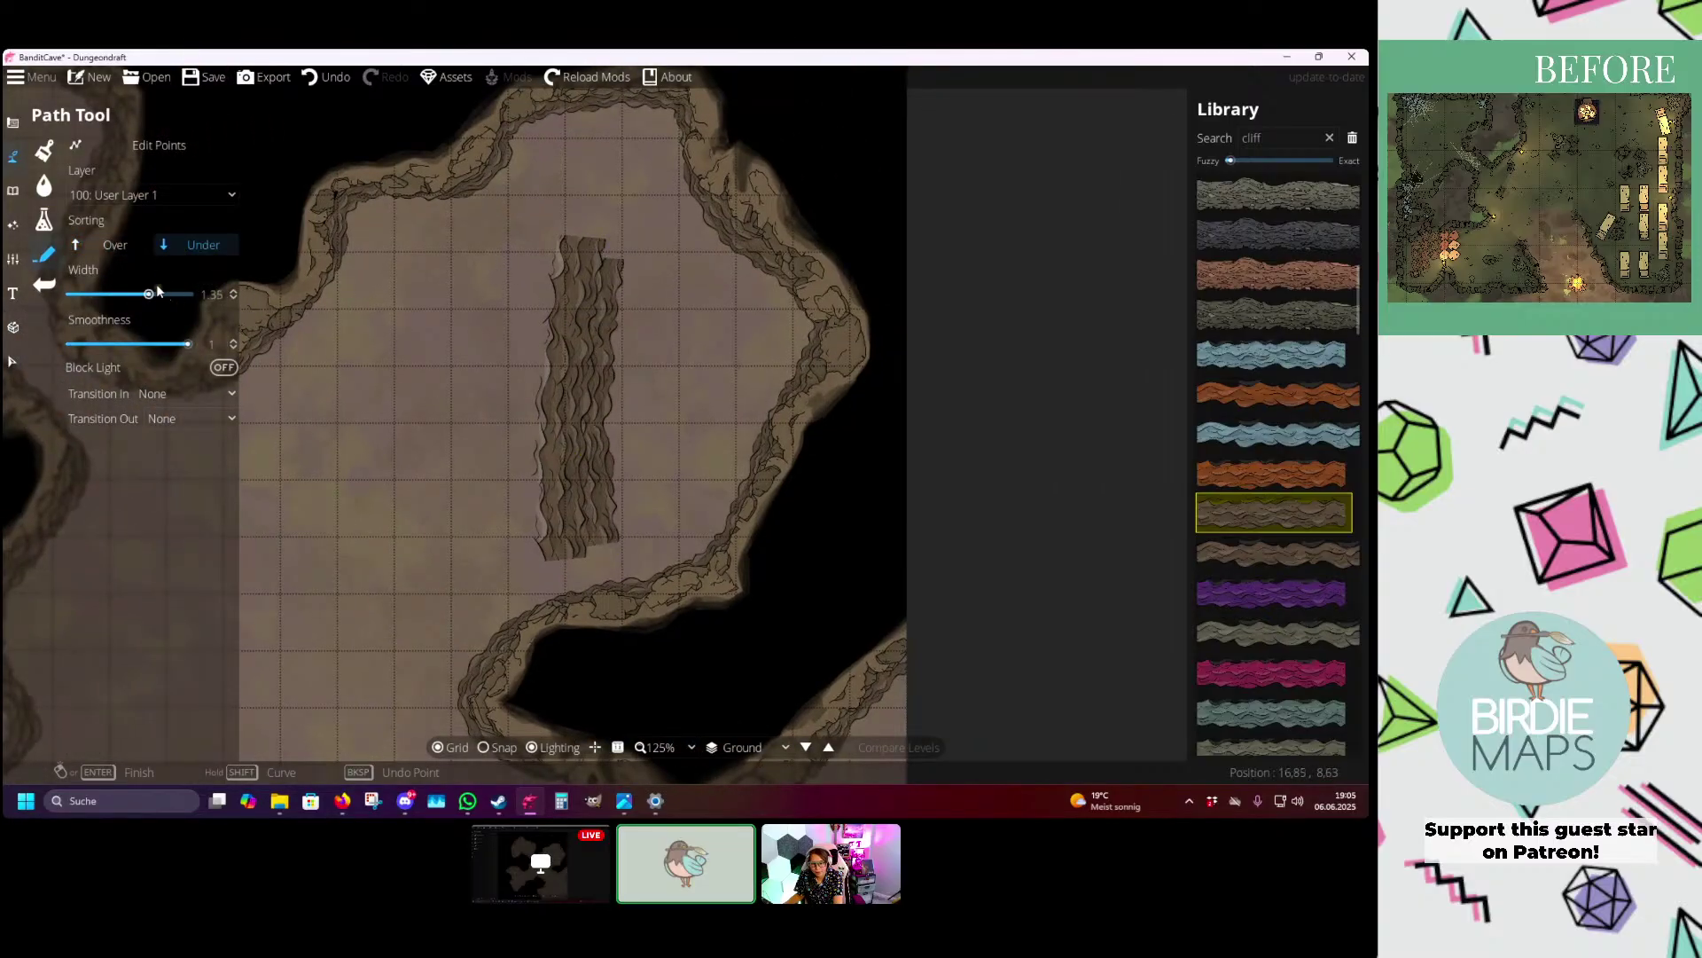
click(618, 520)
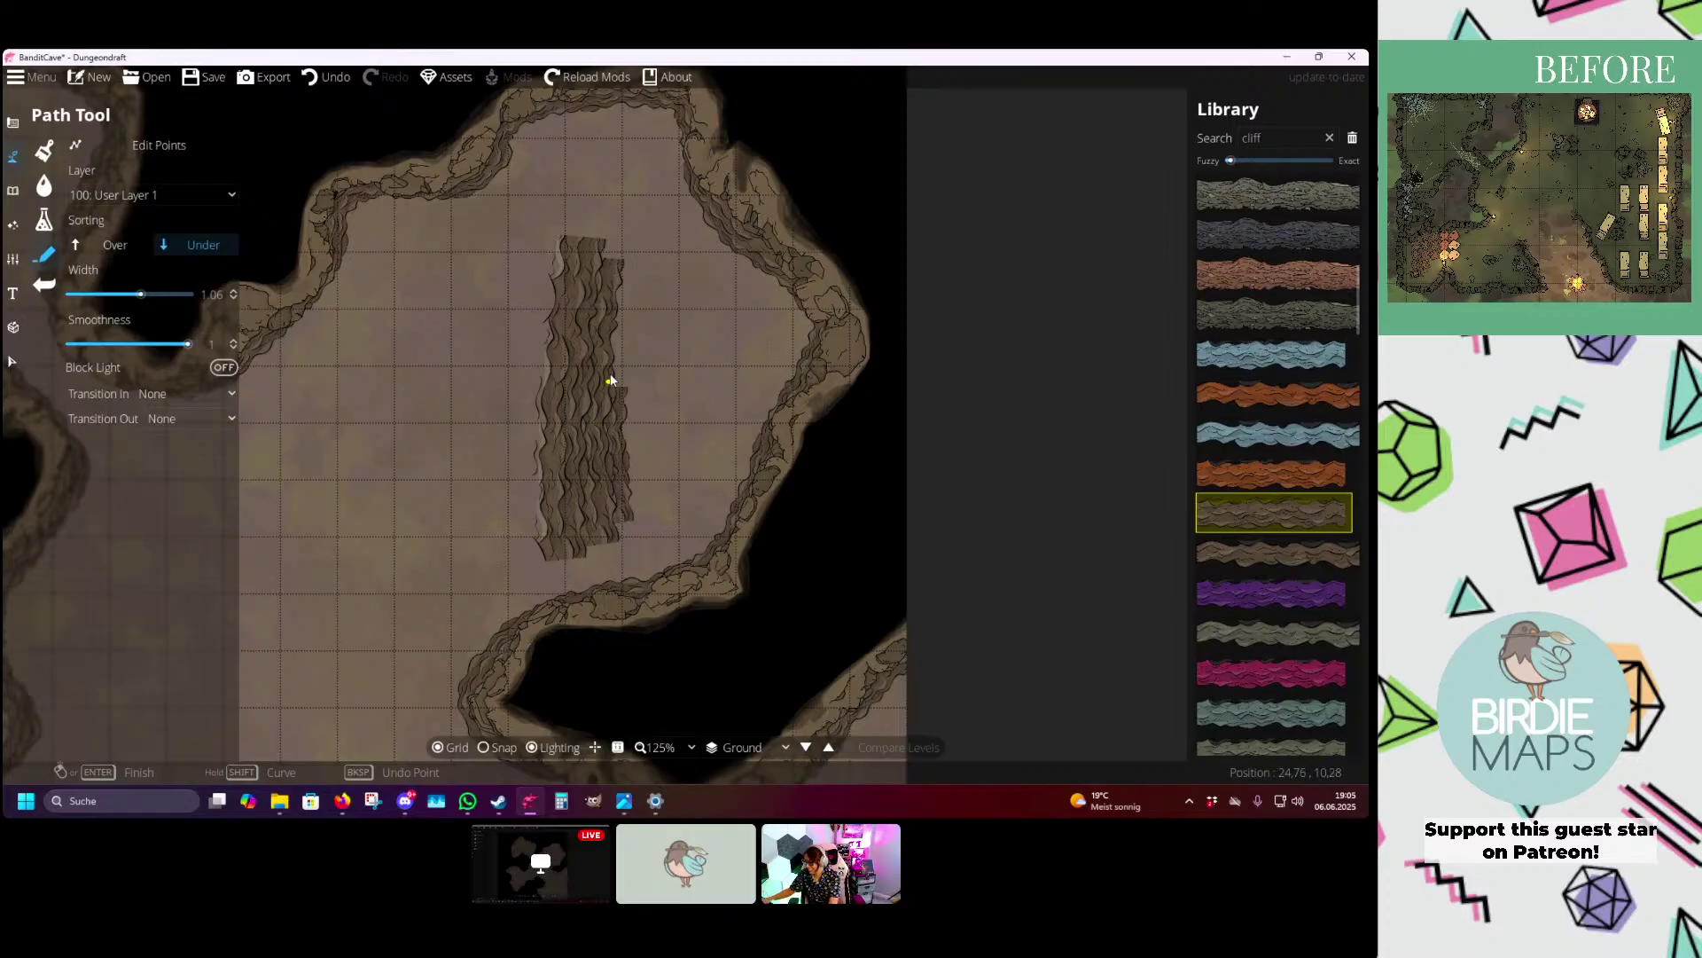
right_click(618, 264)
- Select the stacked vertical cliff paths in the northeast chamber, delete them and return to the Path Tool
mouse_move(582, 318)
mouse_down()
mouse_move(595, 341)
mouse_move(736, 408)
mouse_up()
click(13, 361)
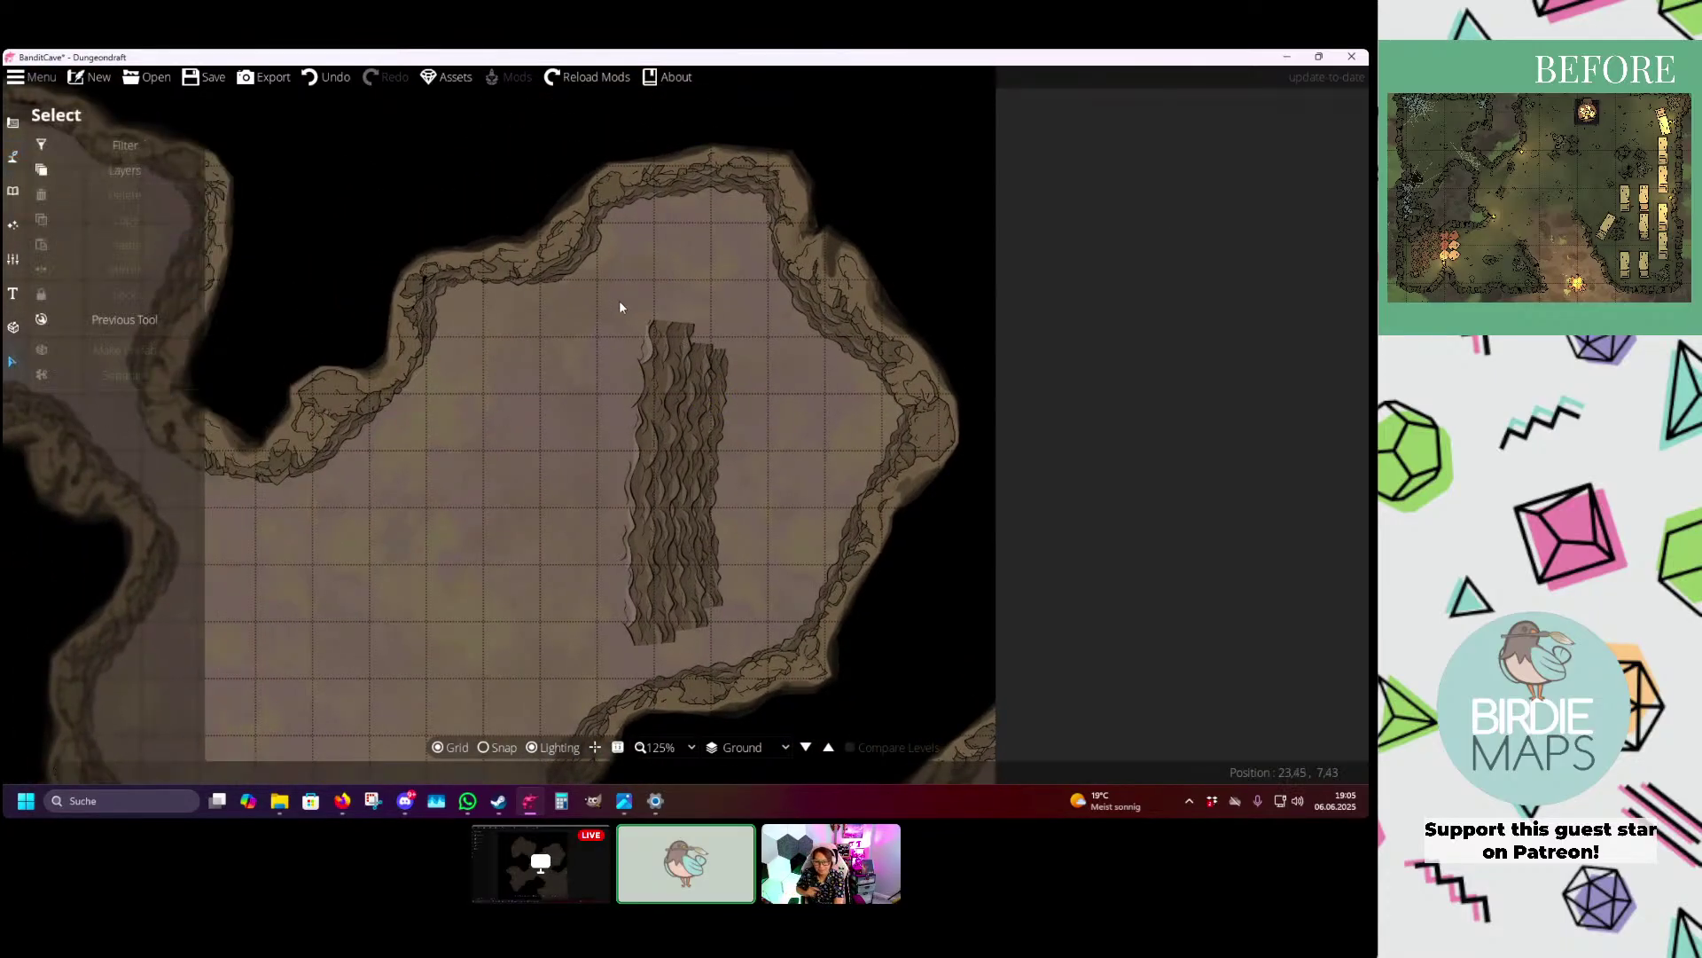
drag(594, 294, 794, 647)
key(Delete)
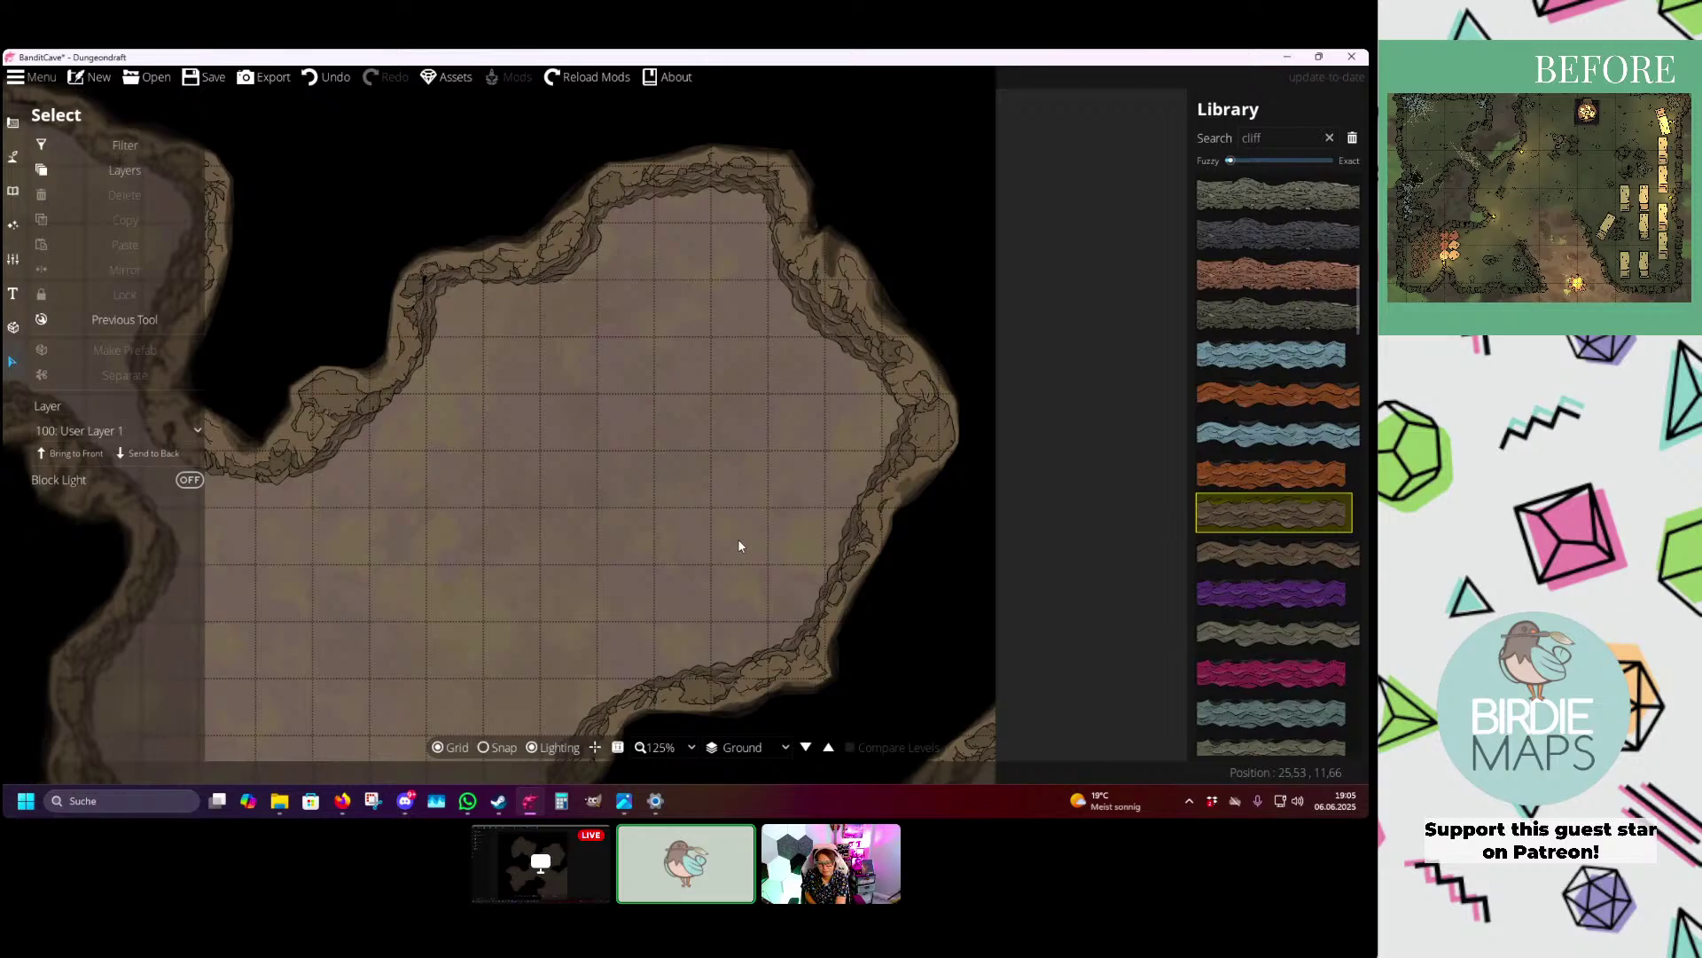
click(124, 325)
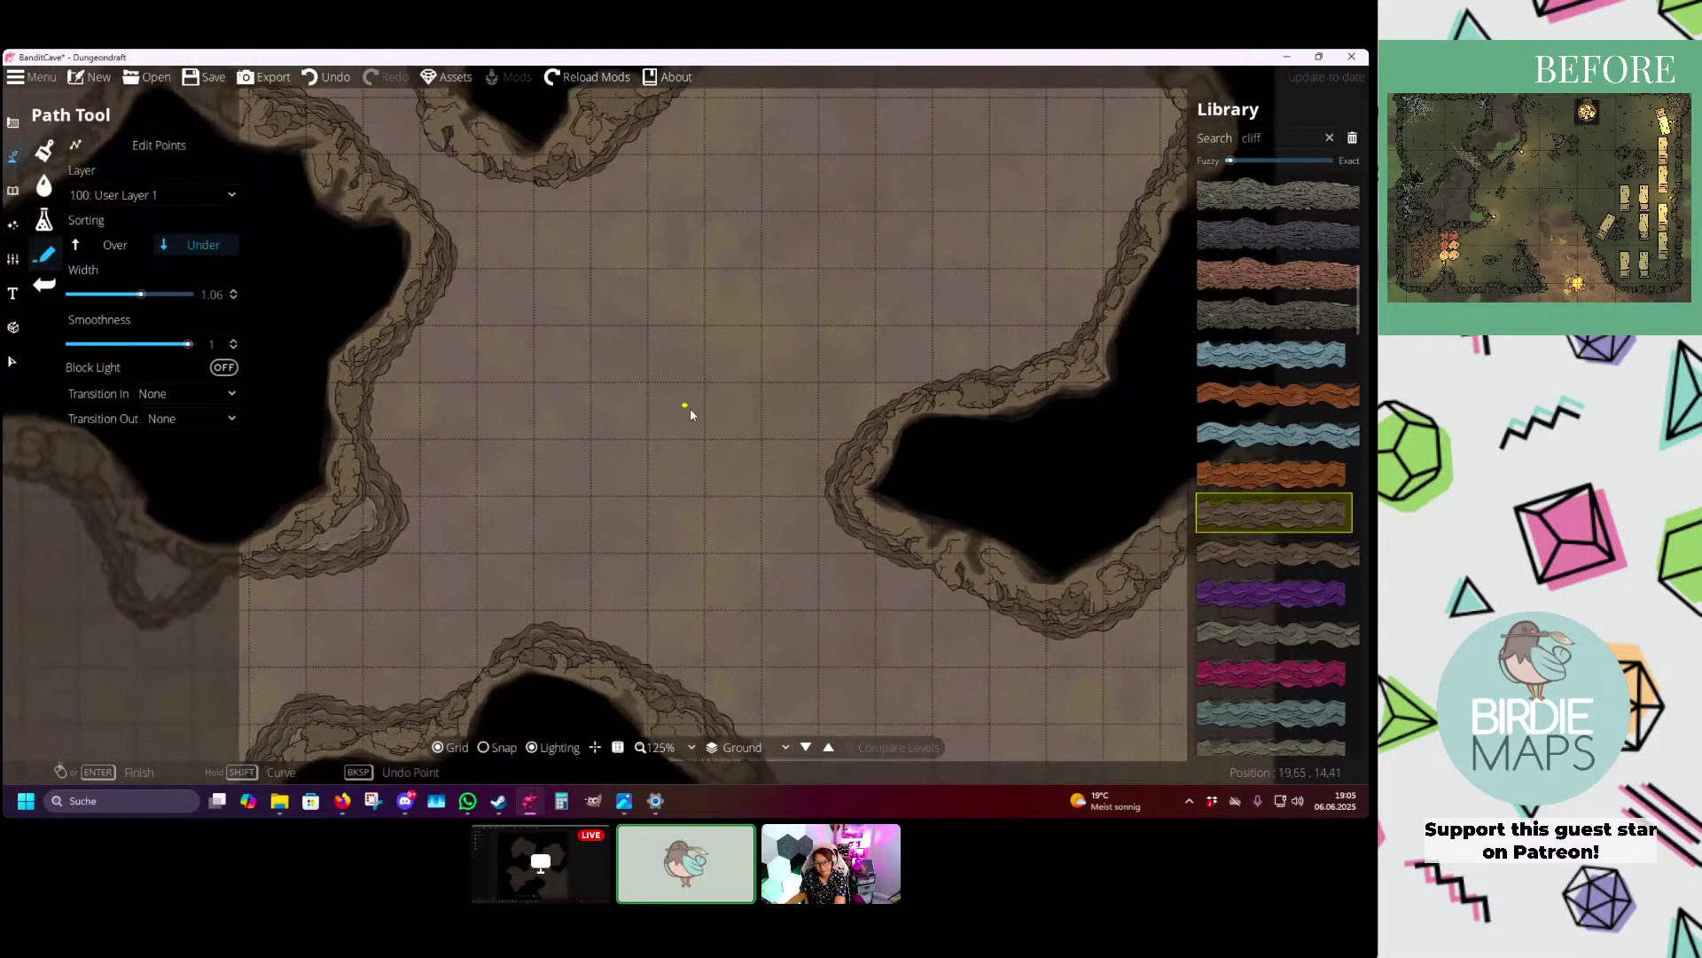
- Switch to the Terrain Brush and reduce its brush size to 4
scroll(690, 409, down, 2)
drag(690, 409, 572, 337)
scroll(572, 421, up, 1)
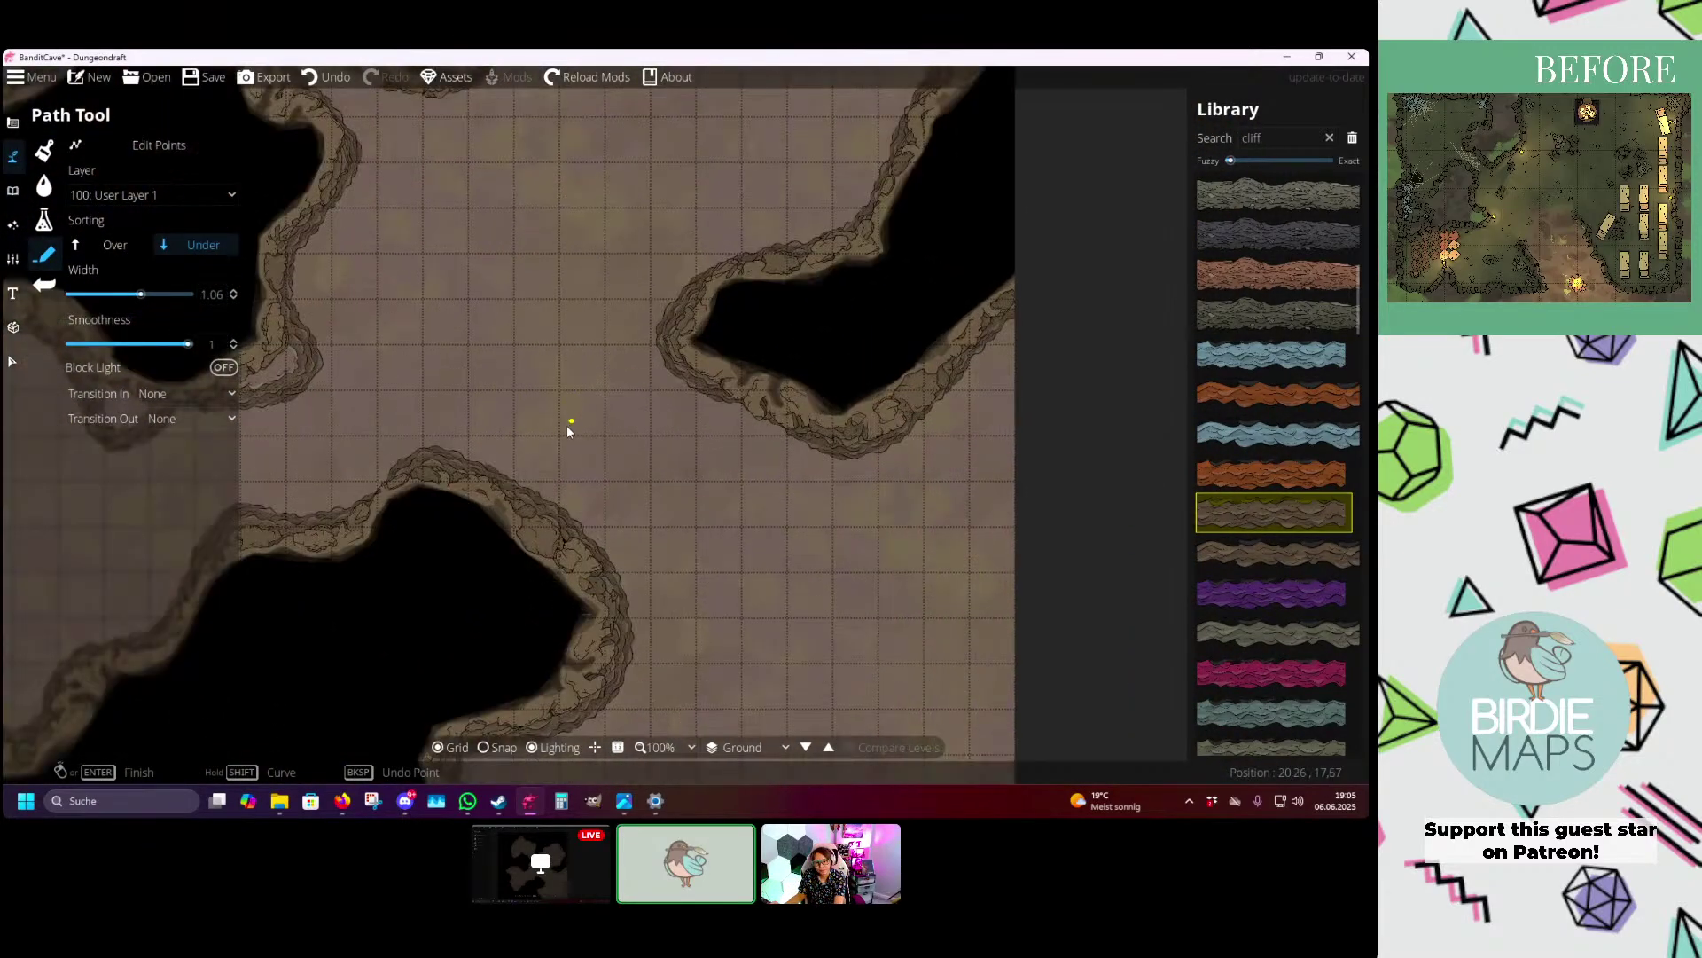
click(12, 189)
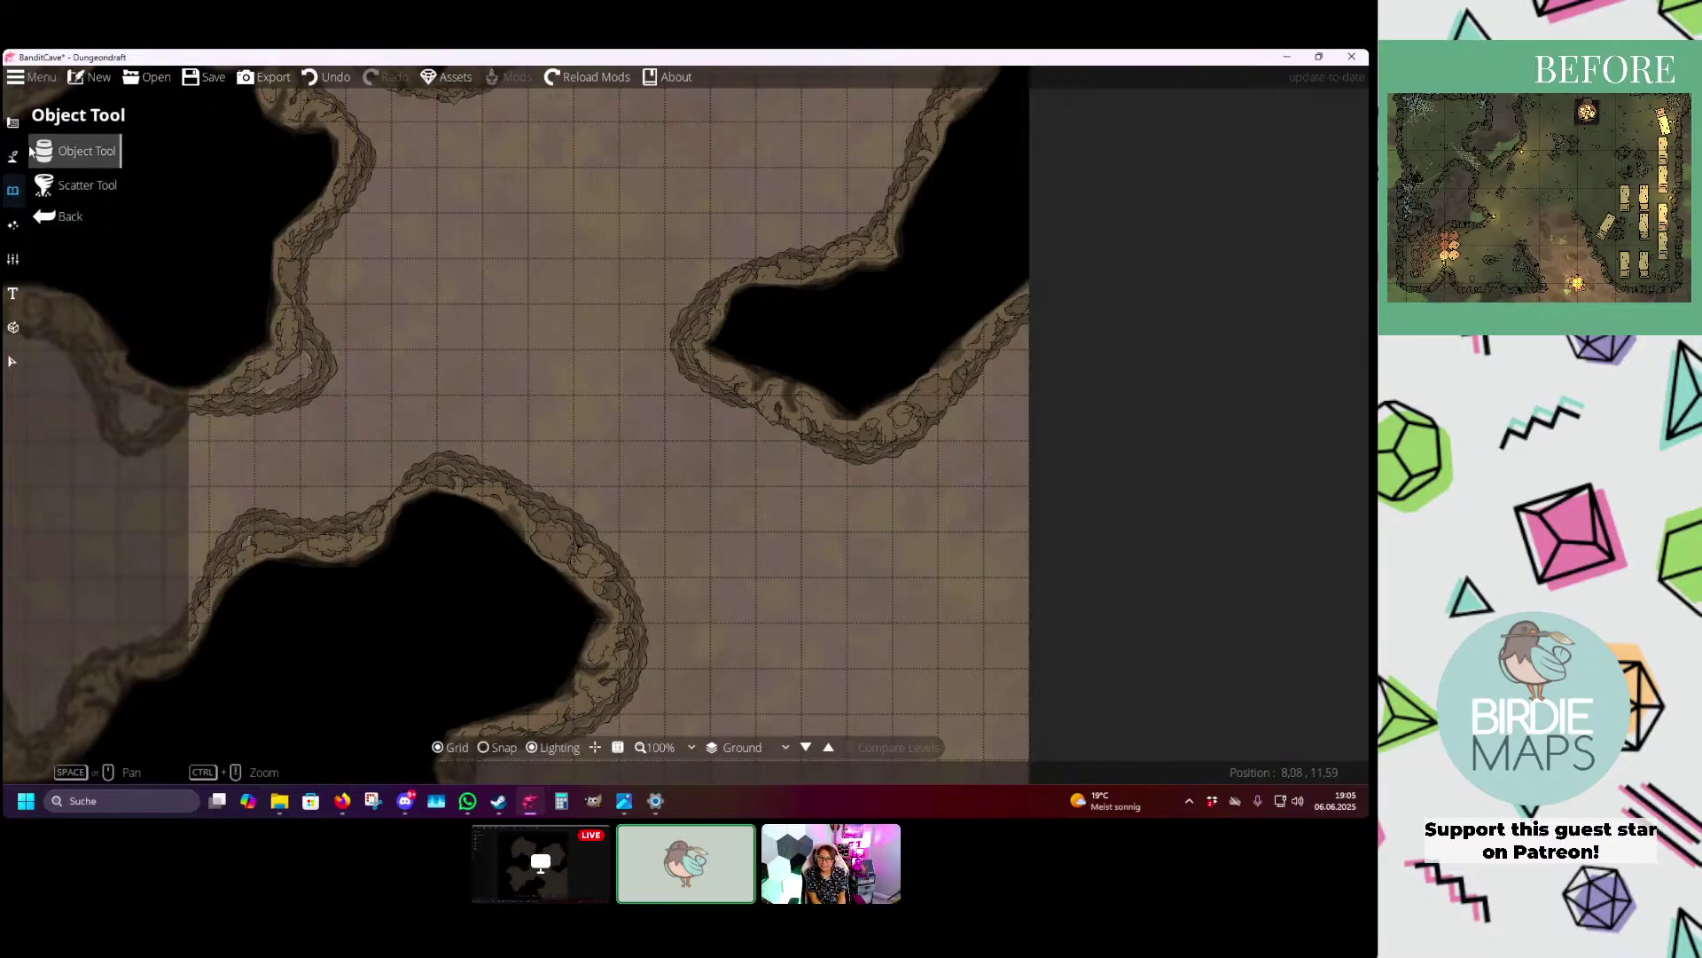
click(12, 121)
click(80, 151)
click(13, 156)
click(80, 151)
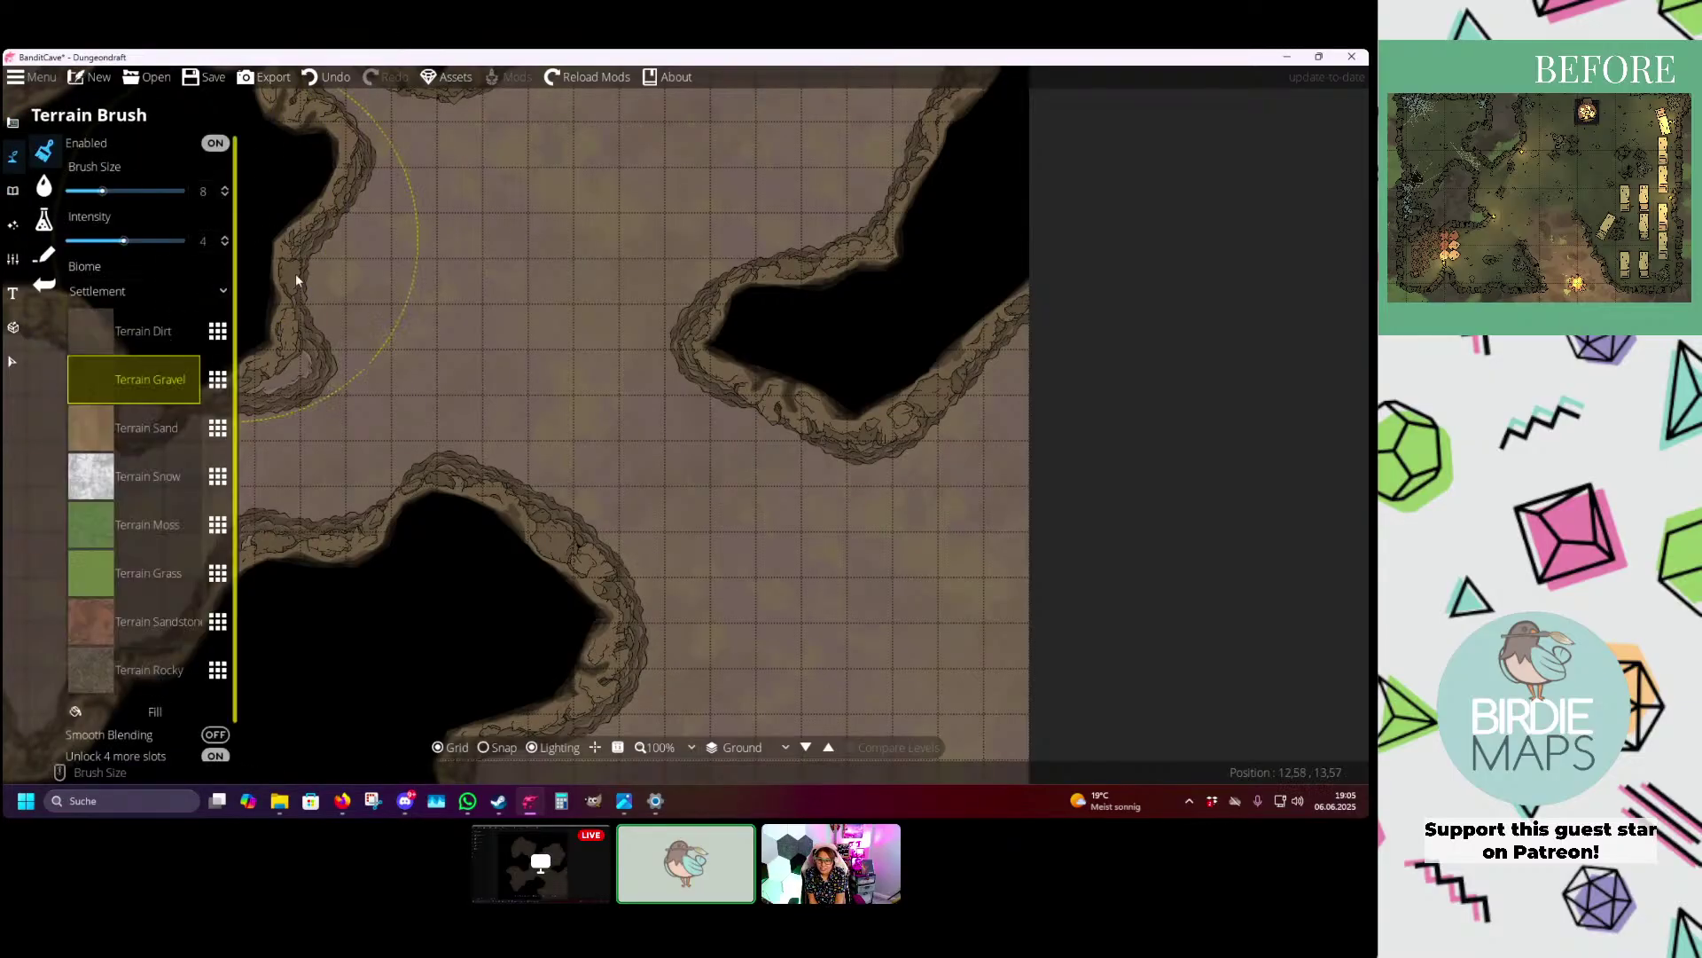
mouse_move(295, 273)
mouse_down()
mouse_move(565, 406)
mouse_move(610, 359)
mouse_up()
scroll(457, 424, down, 3)
drag(474, 418, 527, 431)
scroll(529, 429, down, 1)
drag(626, 367, 620, 427)
drag(687, 359, 627, 437)
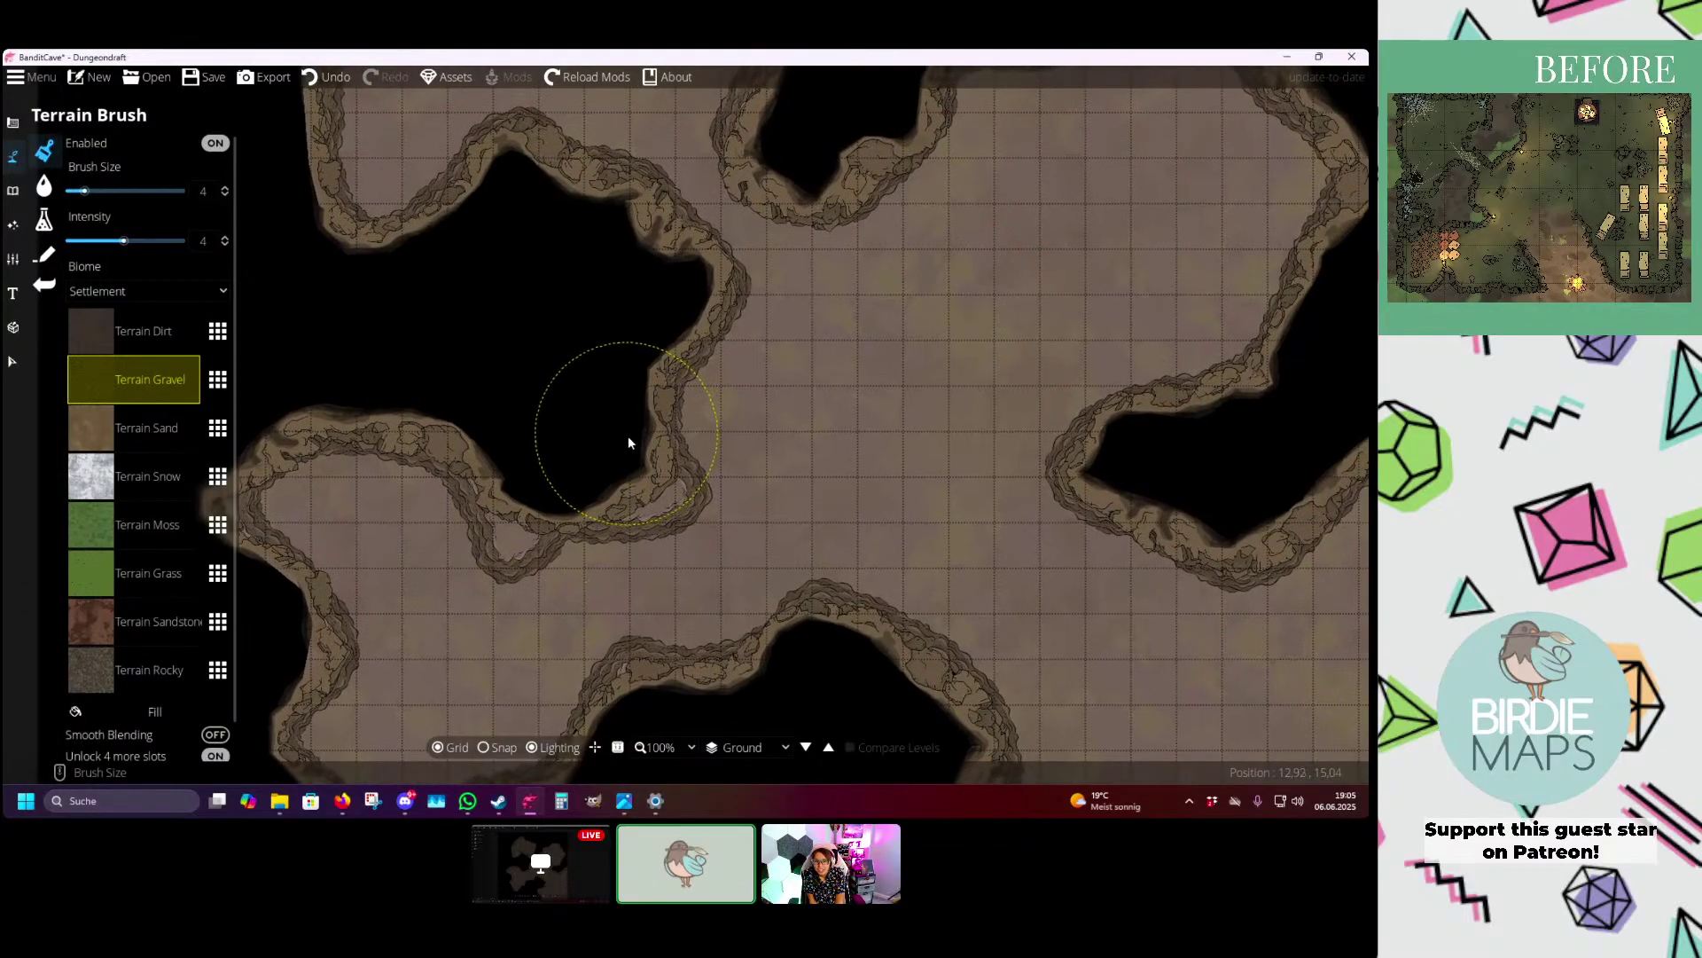
- Replace the Terrain Gravel slot with Gravel Alpha On (6) from the Birdies Specials textures
scroll(647, 525, up, 3)
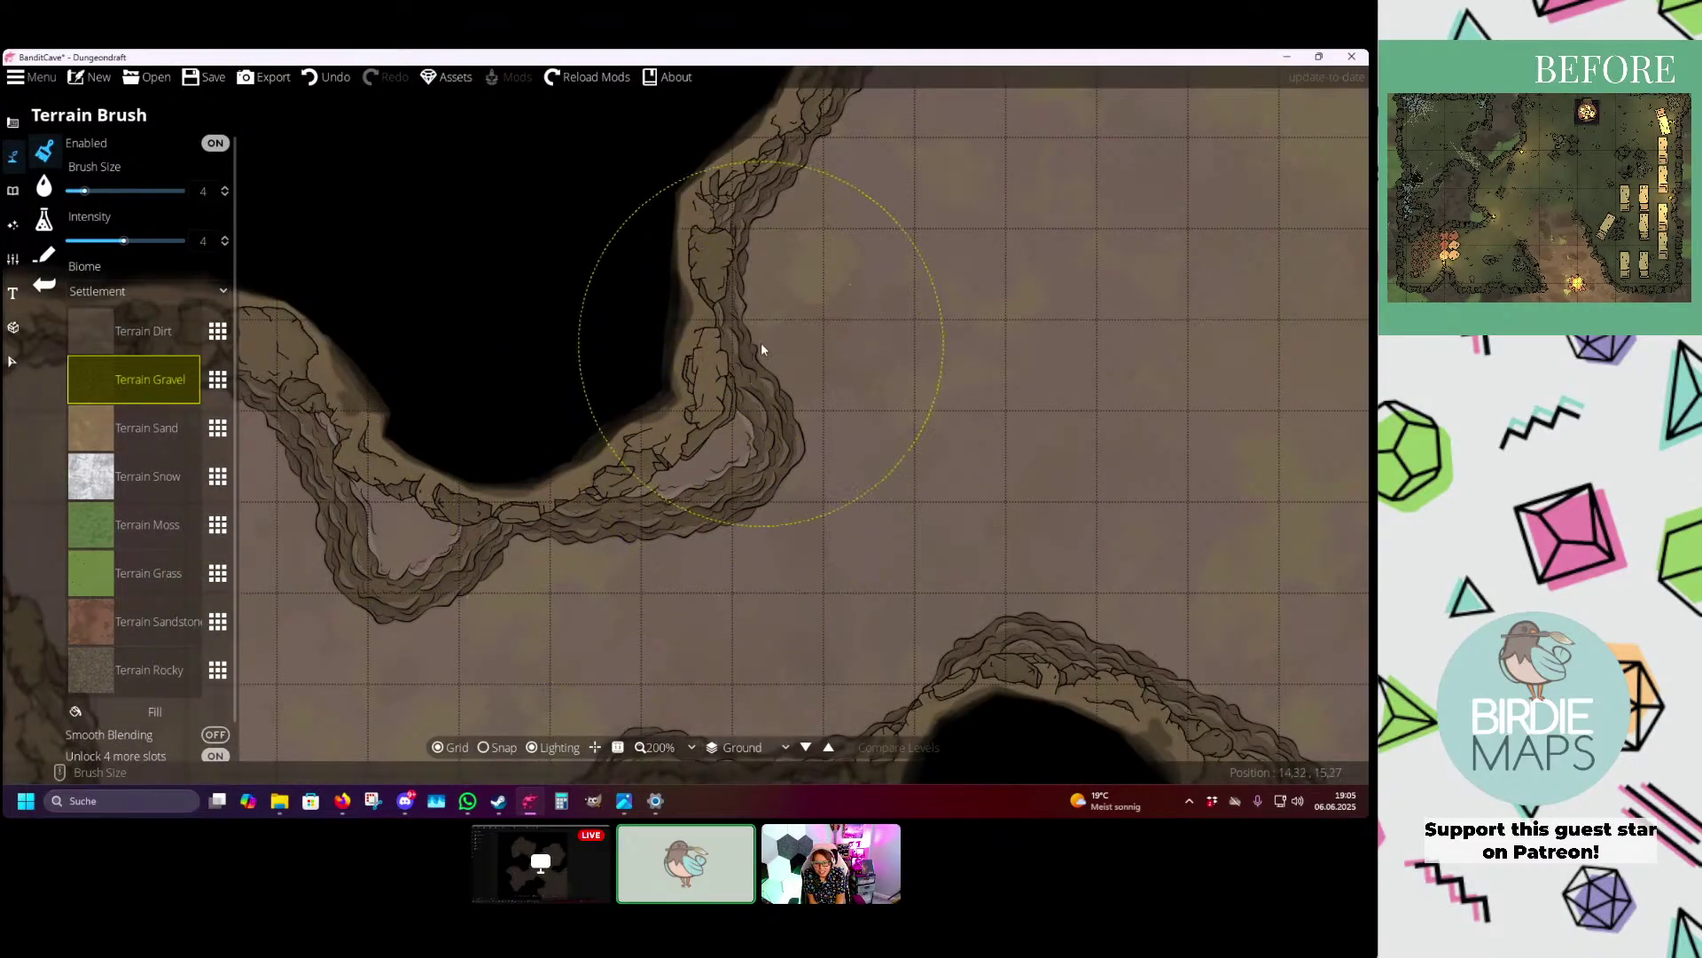
mouse_move(367, 518)
mouse_down()
mouse_move(456, 459)
mouse_move(655, 490)
mouse_up()
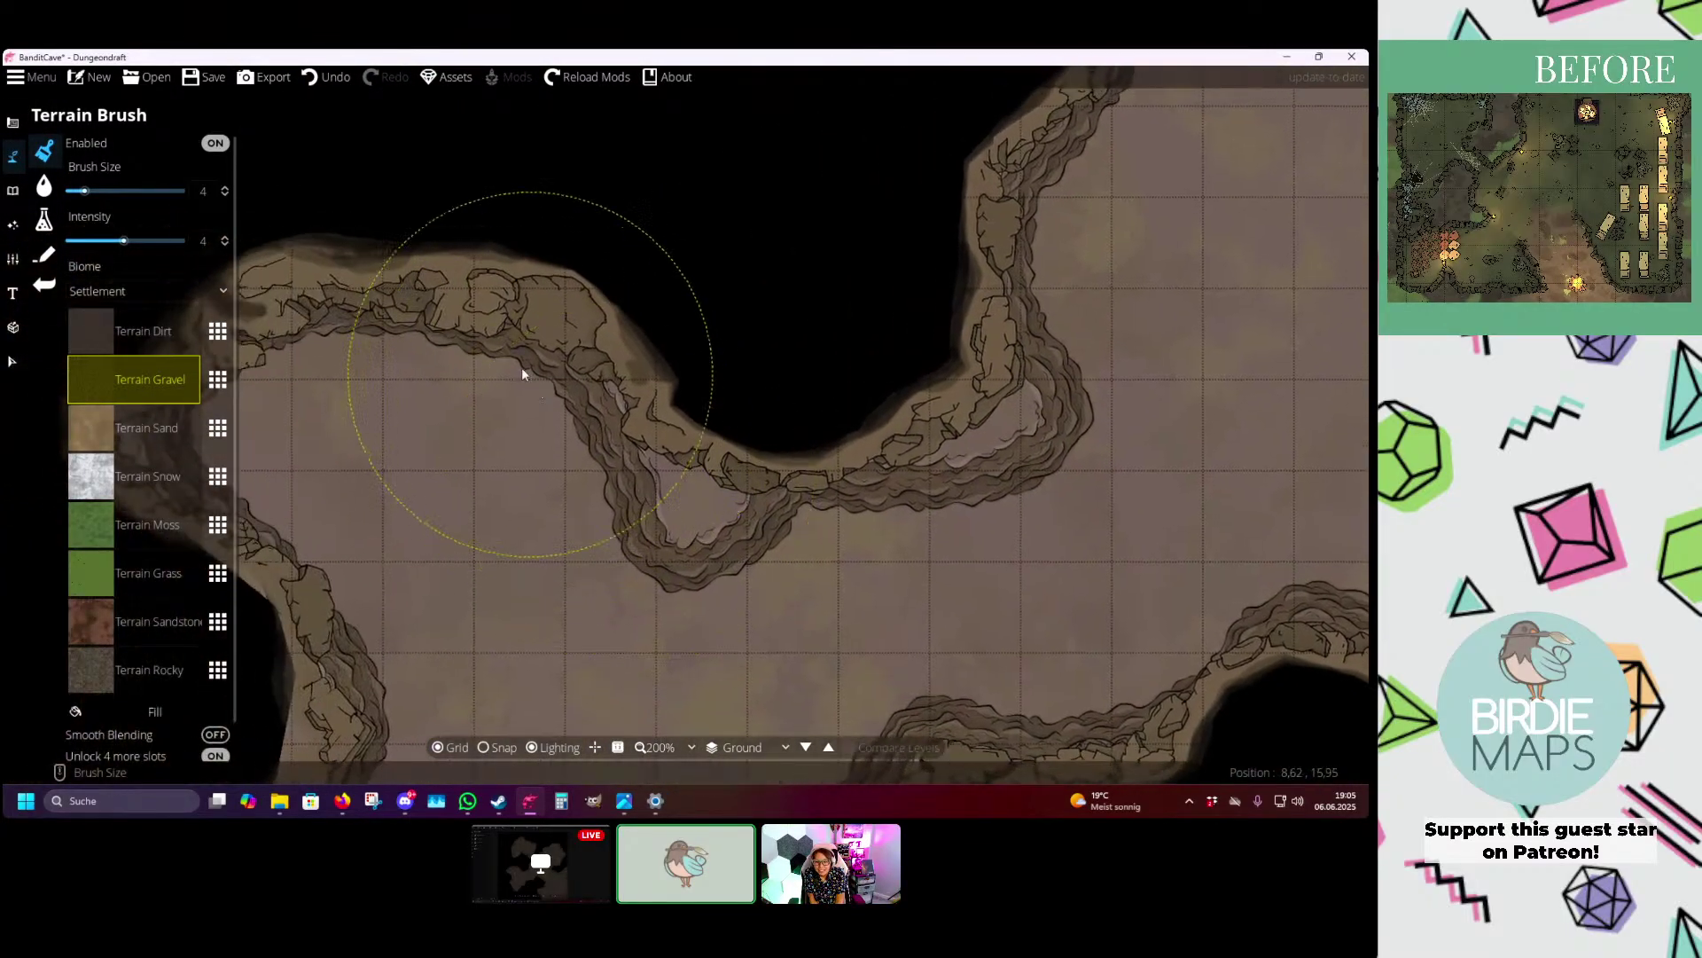
key(s)
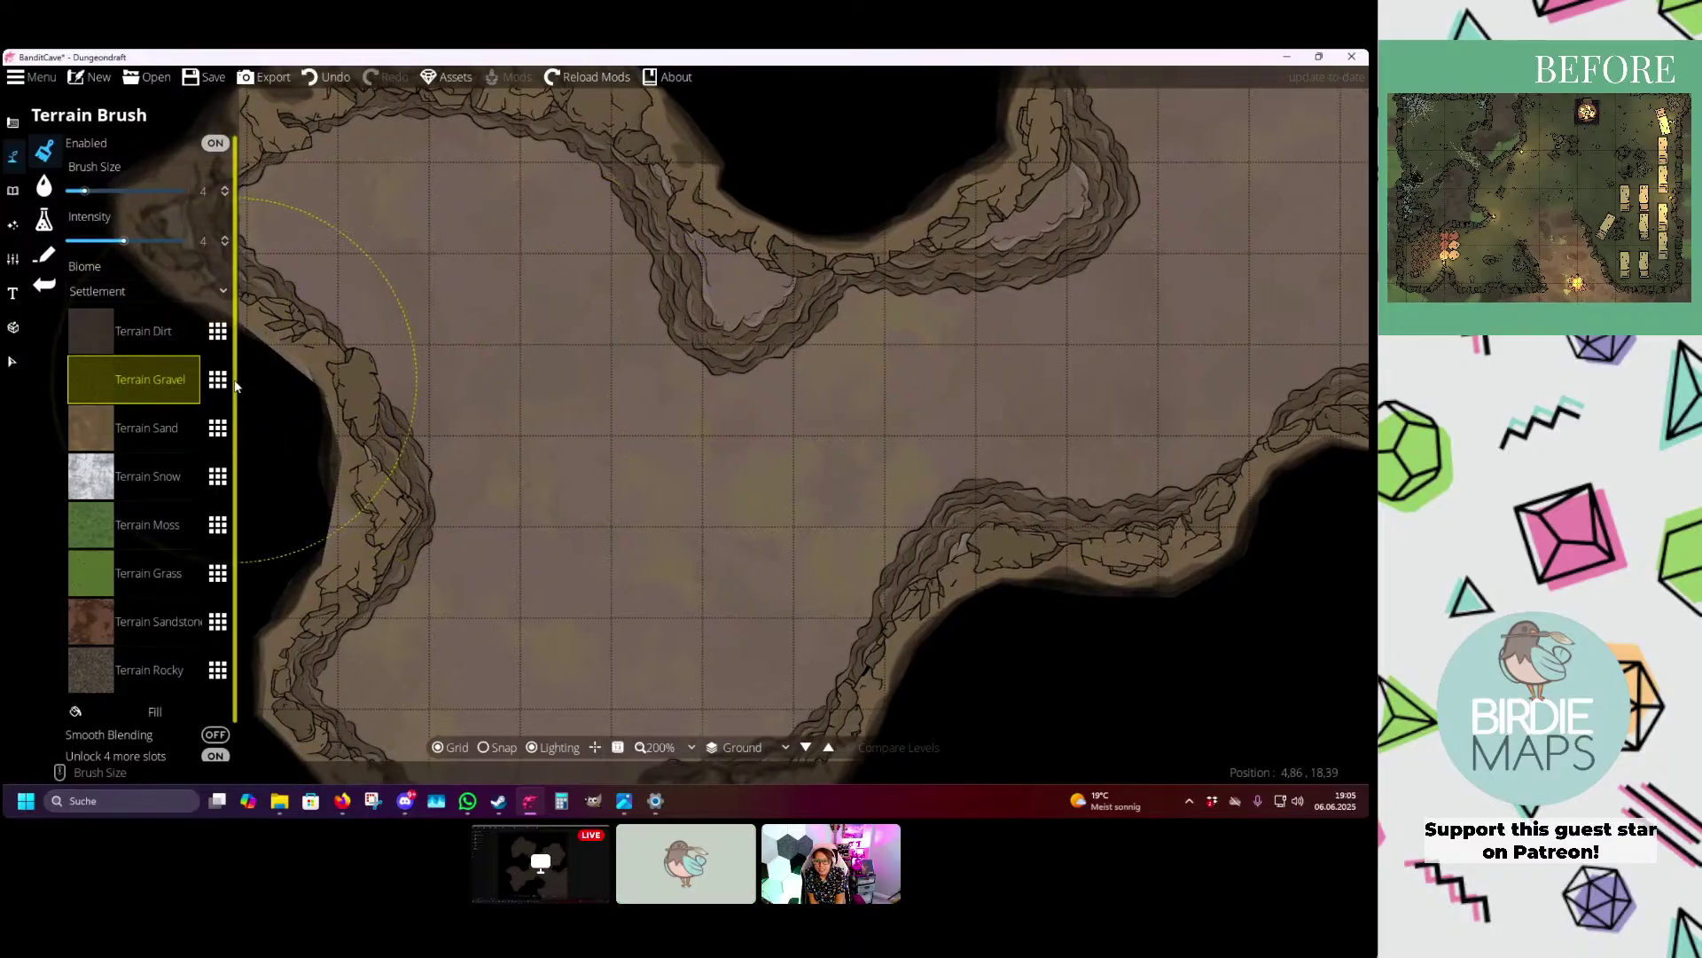
click(217, 380)
click(373, 275)
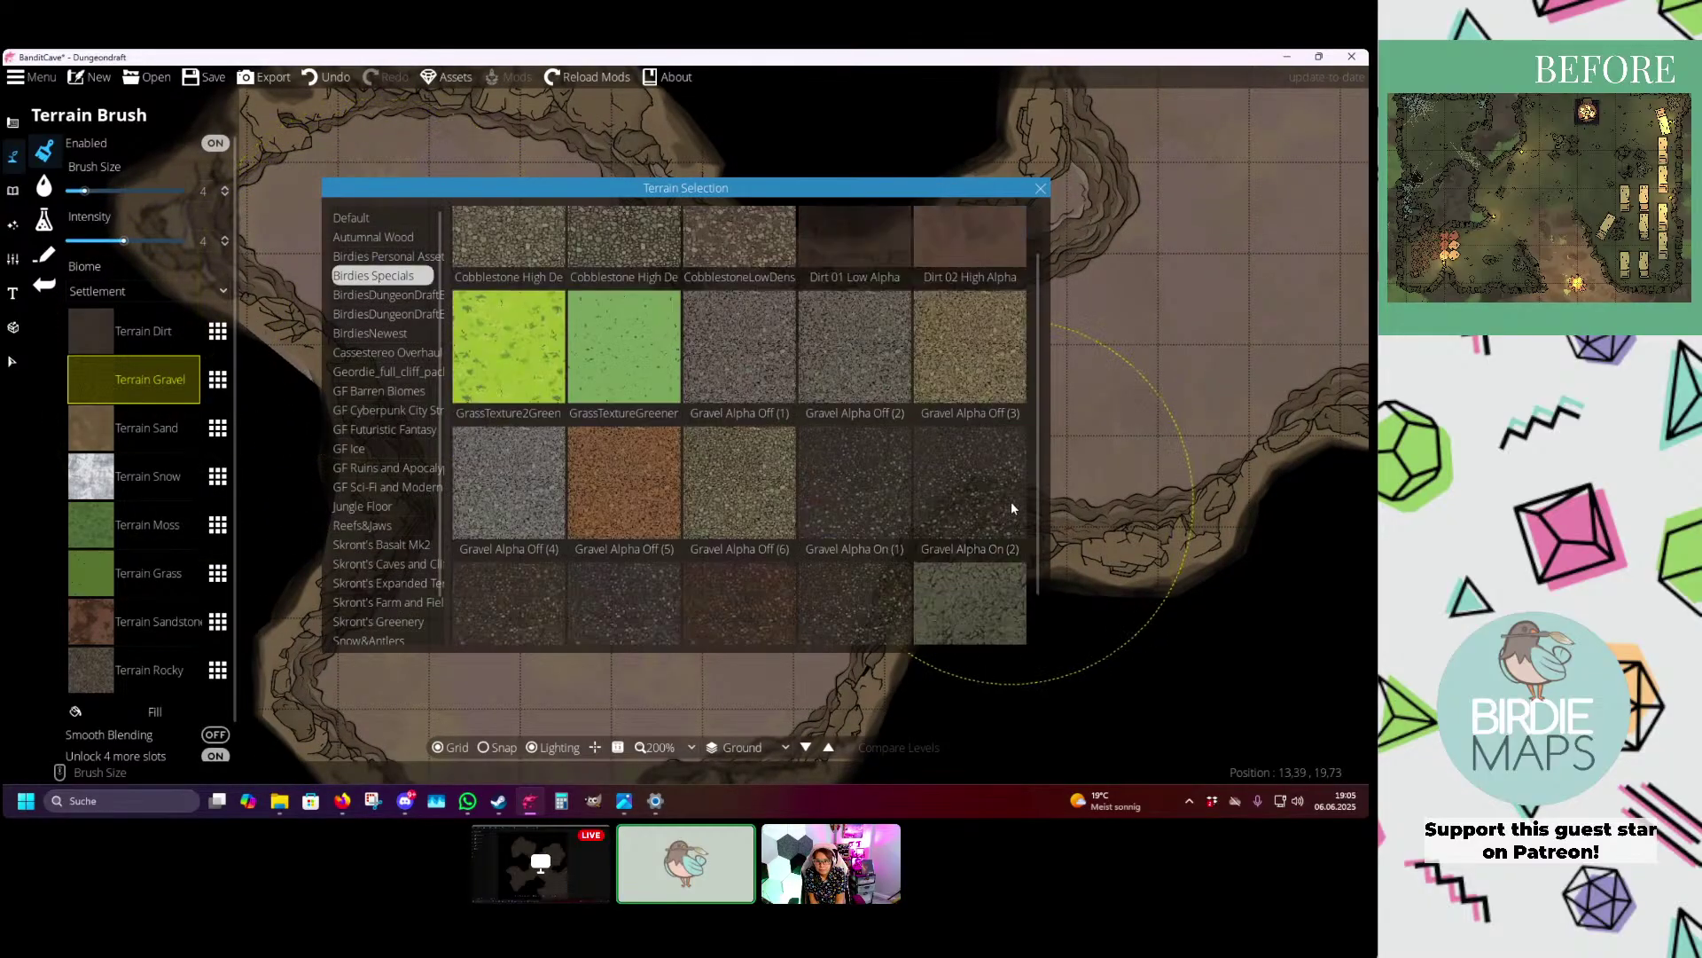
scroll(1002, 509, down, 1)
click(863, 535)
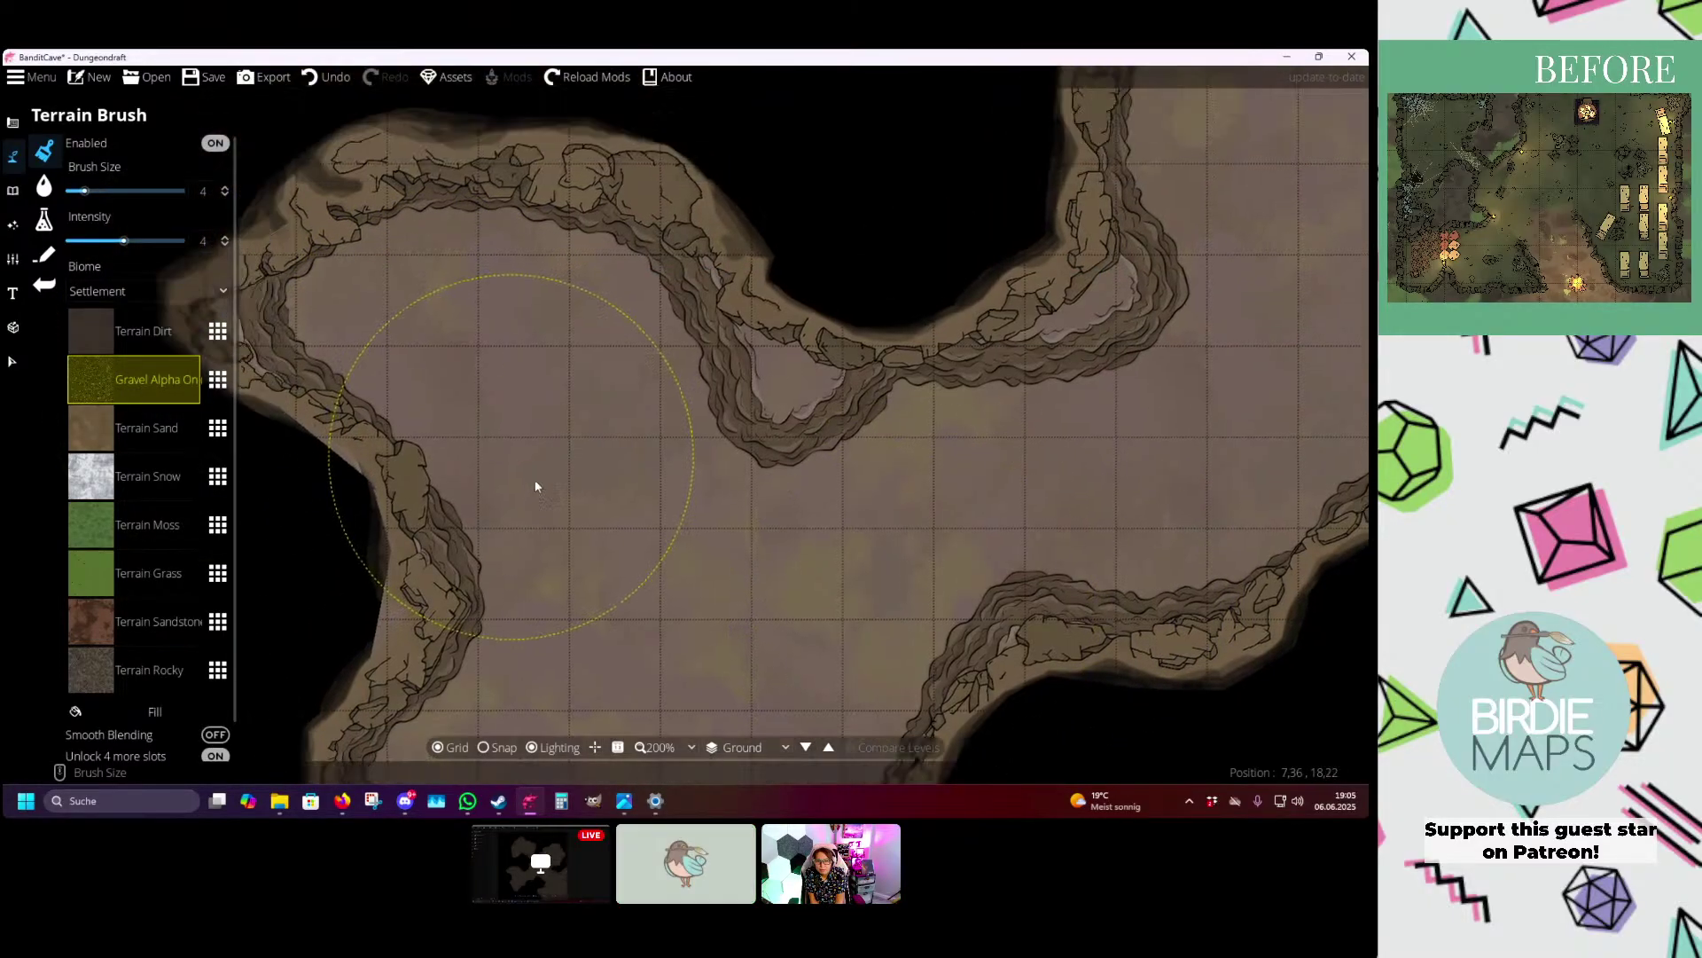
- Assign the Gravel AO No OUtline texture from the BirdiesDungeonDraft pack to the gravel terrain slot
key(s)
click(217, 379)
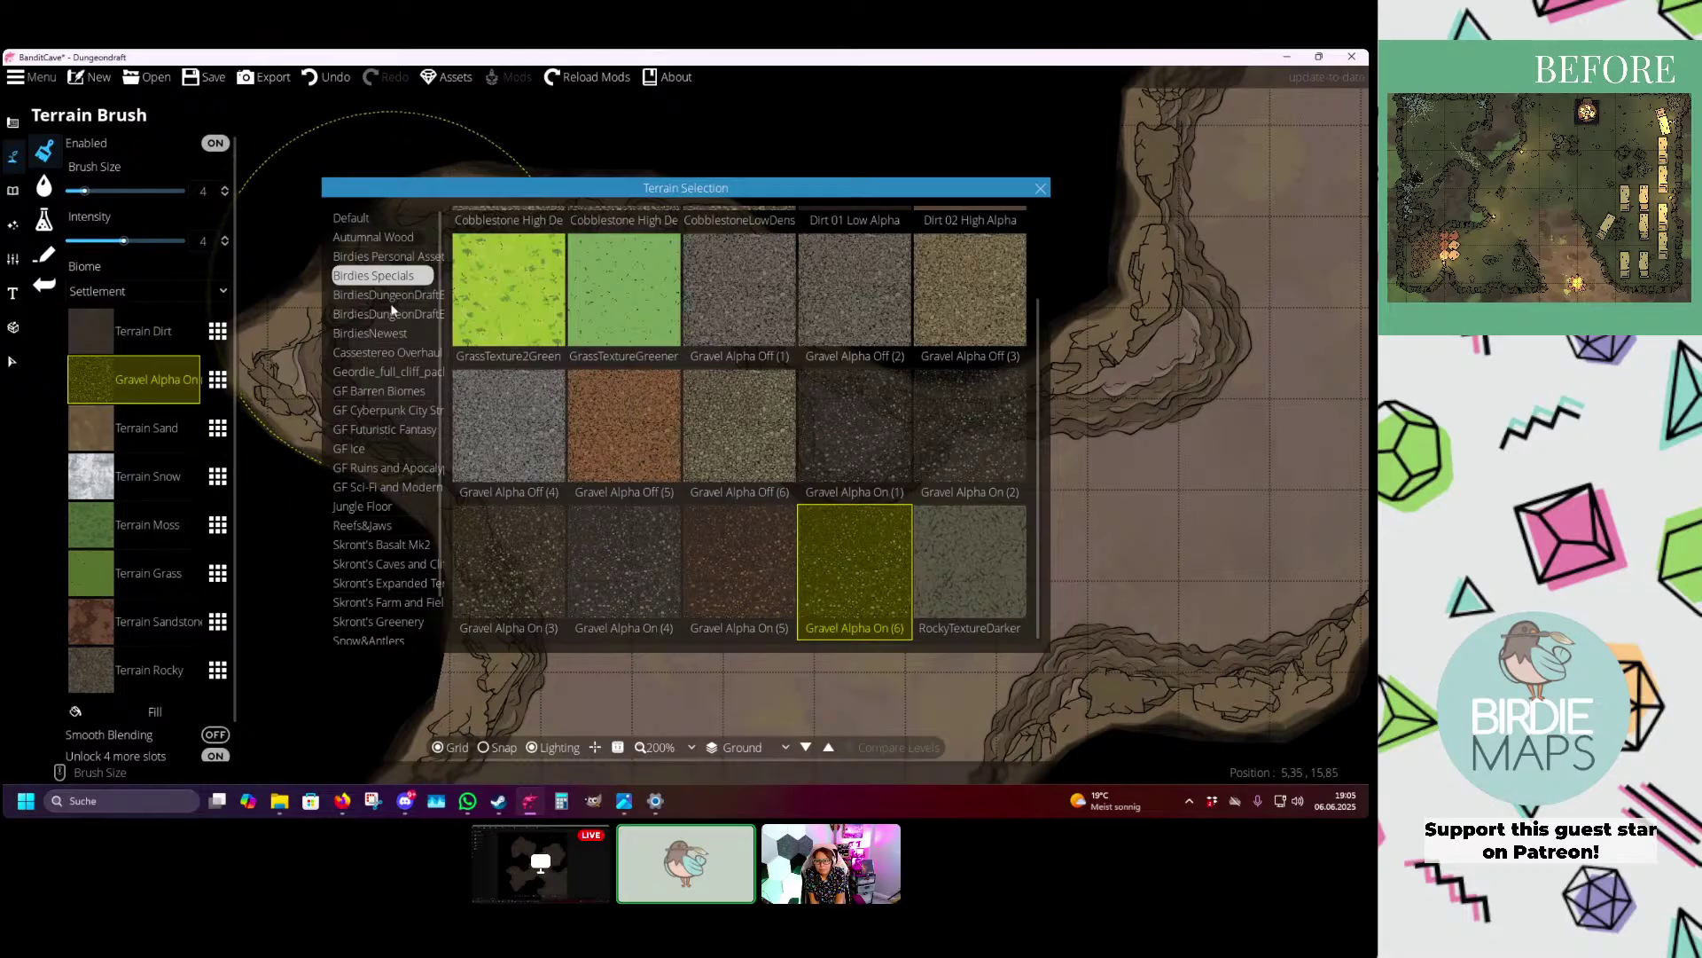
click(392, 313)
scroll(891, 503, down, 10)
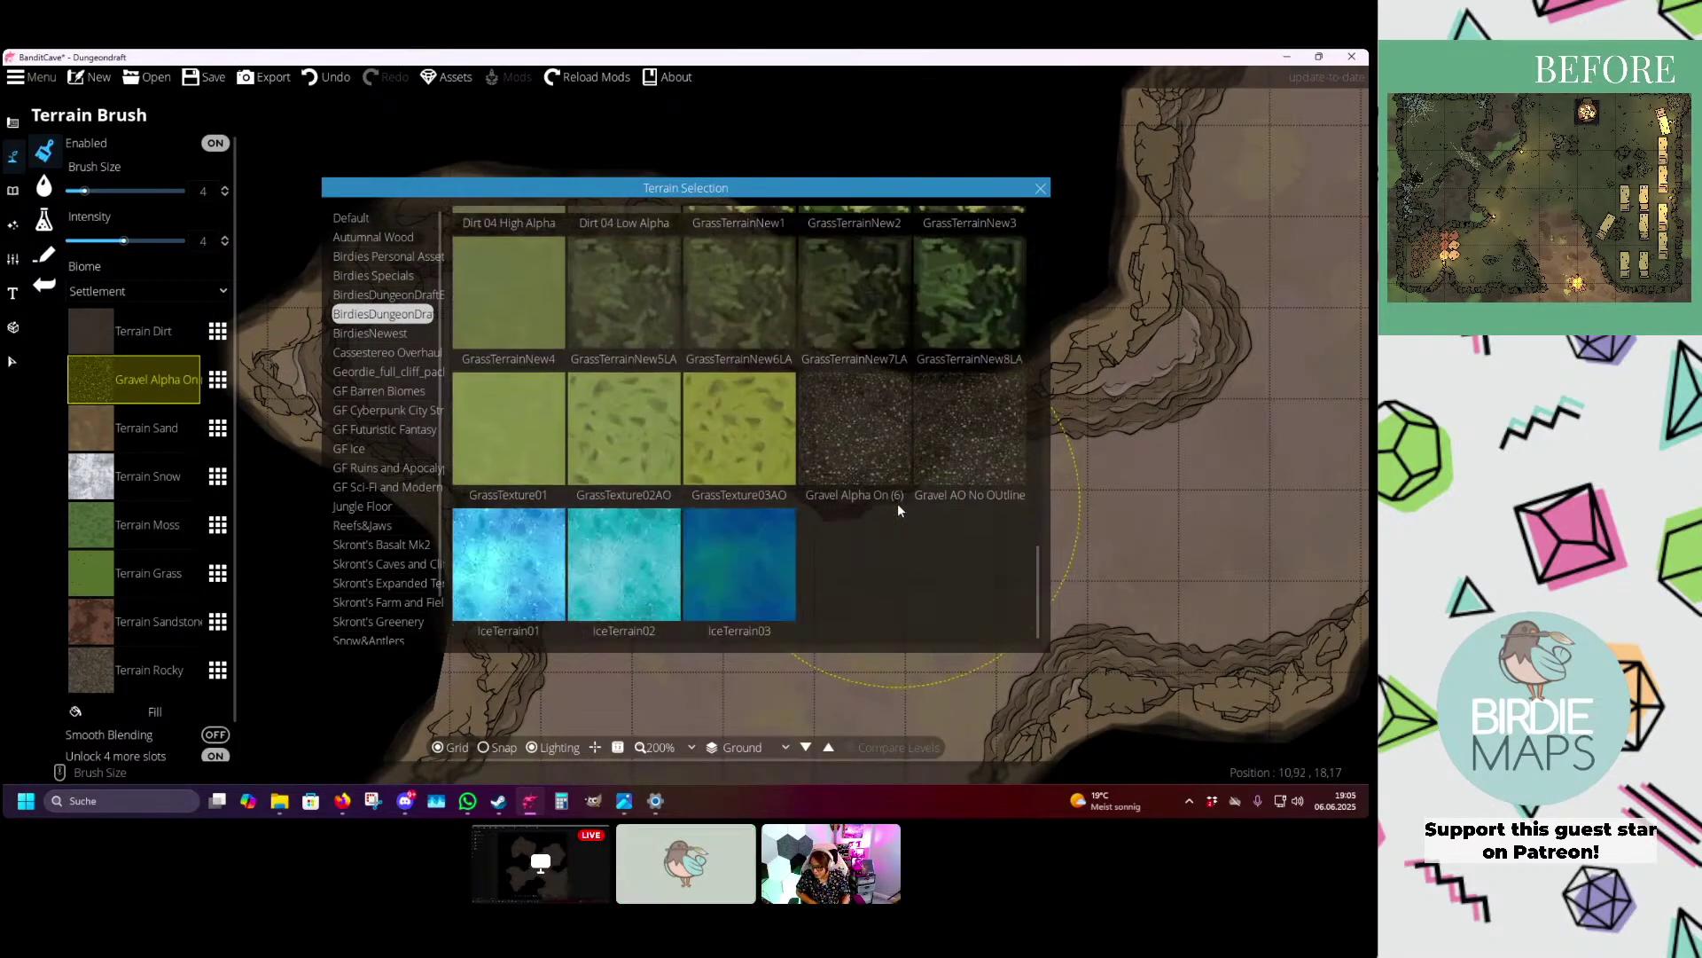
click(951, 451)
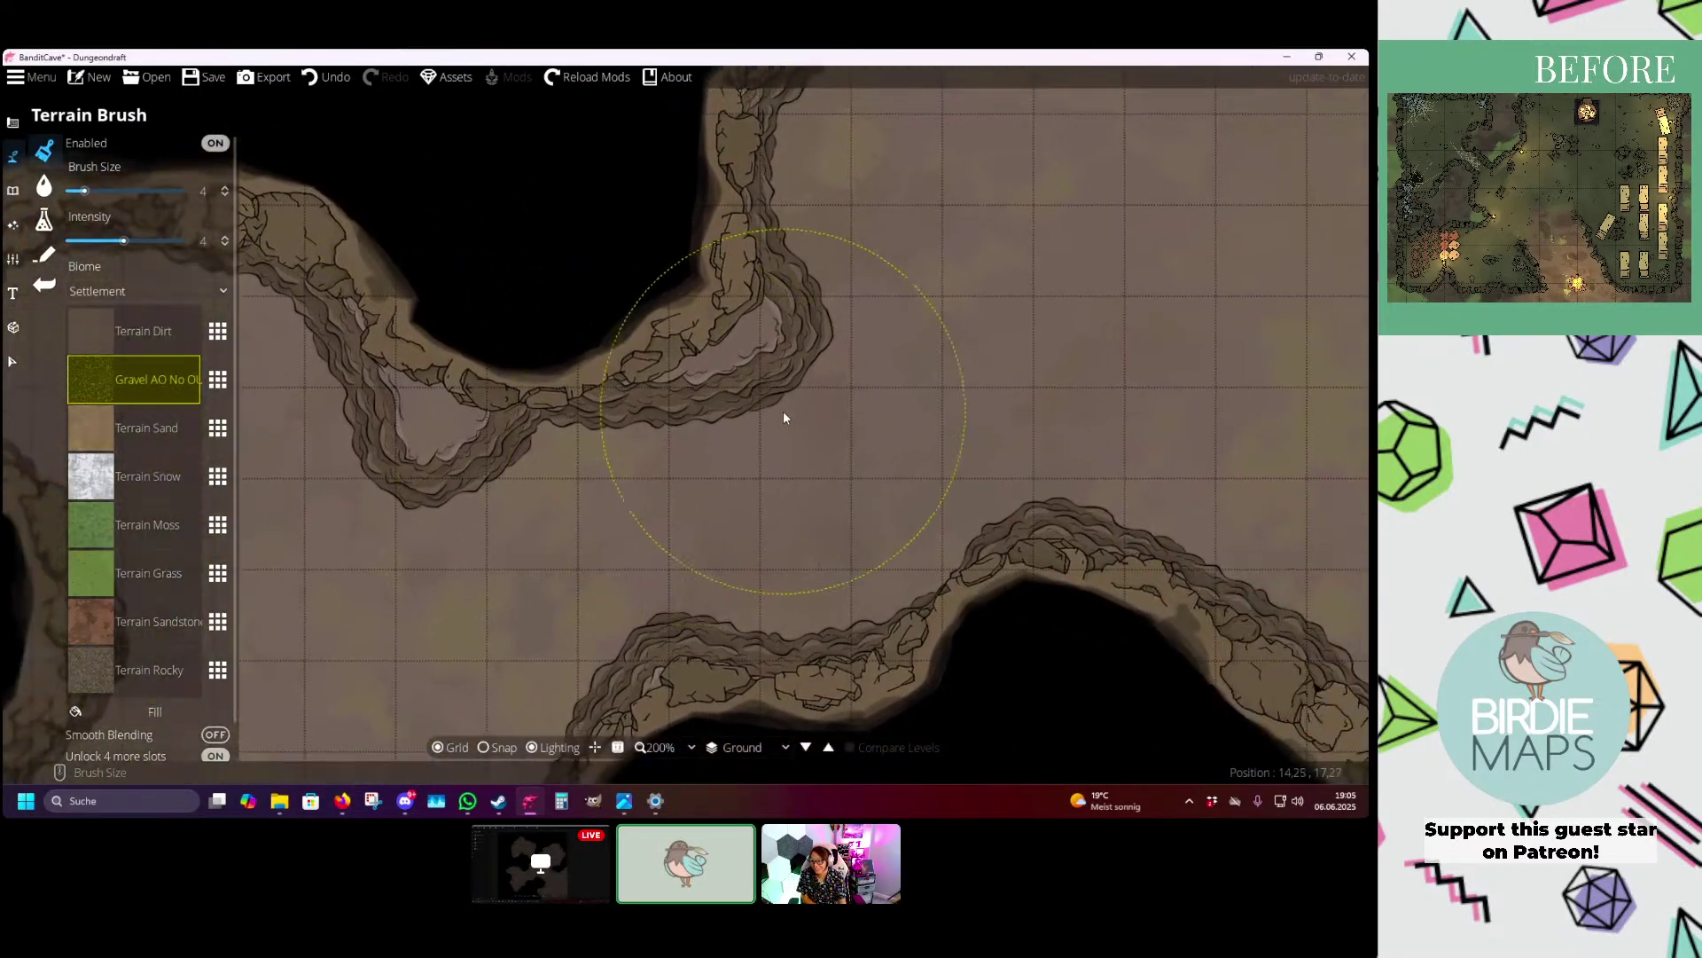
- Reduce the terrain brush size to 2 for painting gravel in the southwest chamber
drag(793, 213, 571, 376)
scroll(571, 376, down, 1)
drag(505, 229, 550, 407)
scroll(562, 333, down, 3)
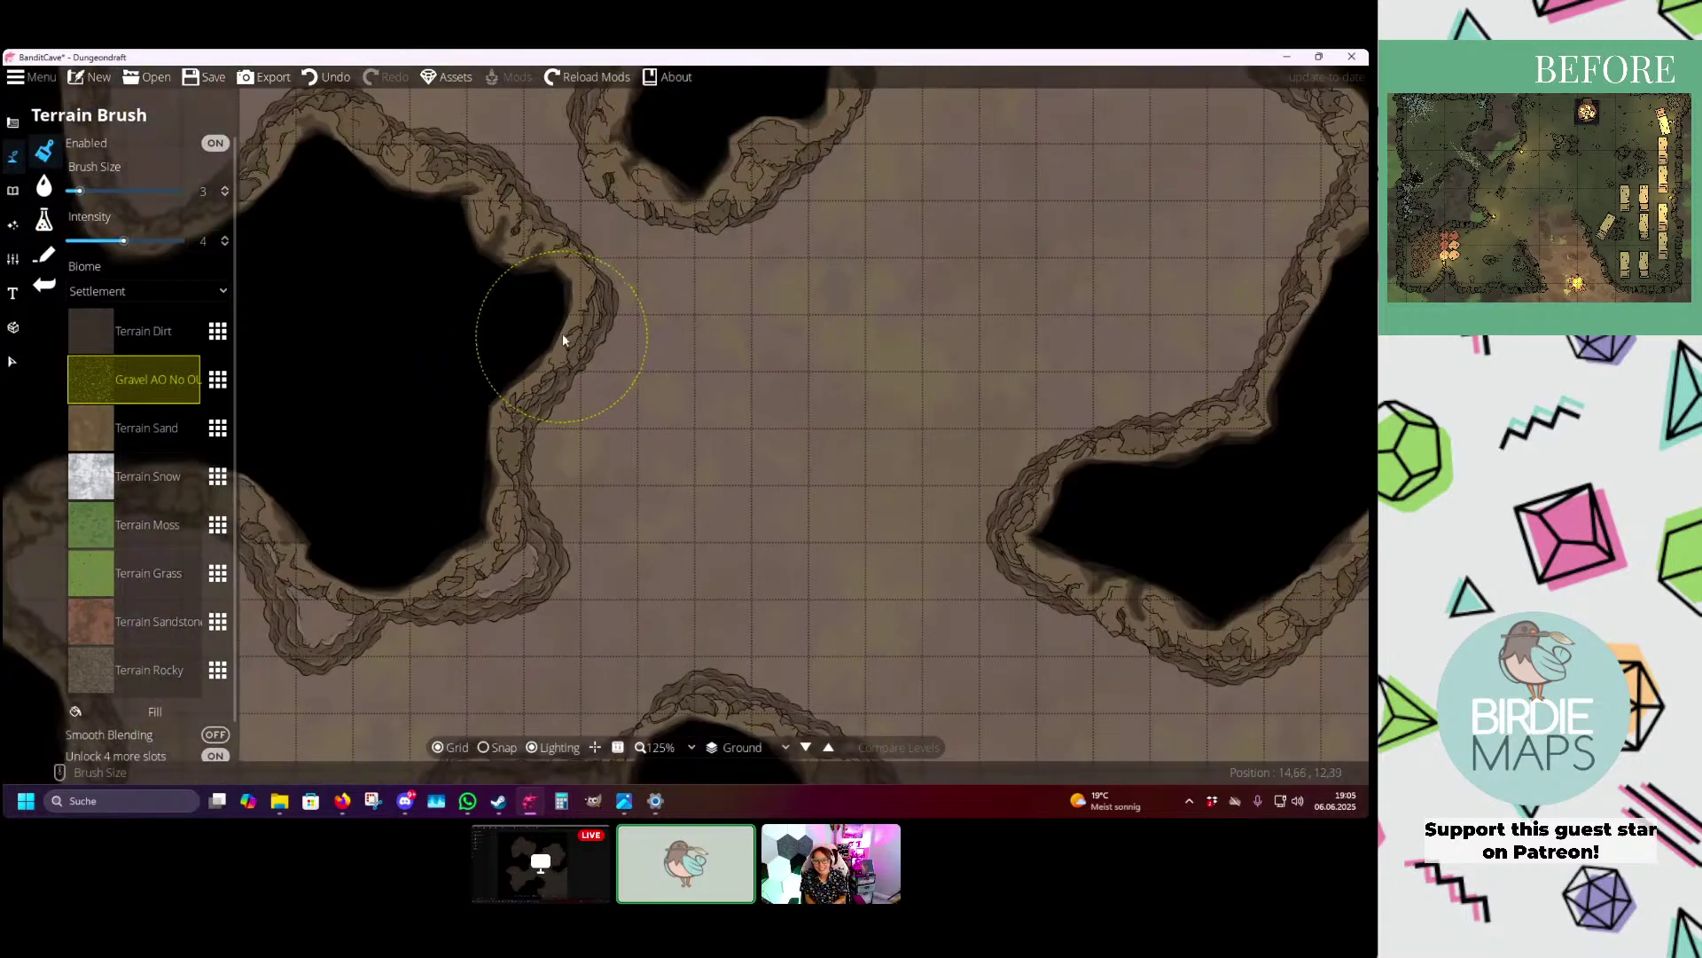
drag(320, 531, 726, 378)
scroll(604, 371, down, 2)
scroll(461, 387, up, 1)
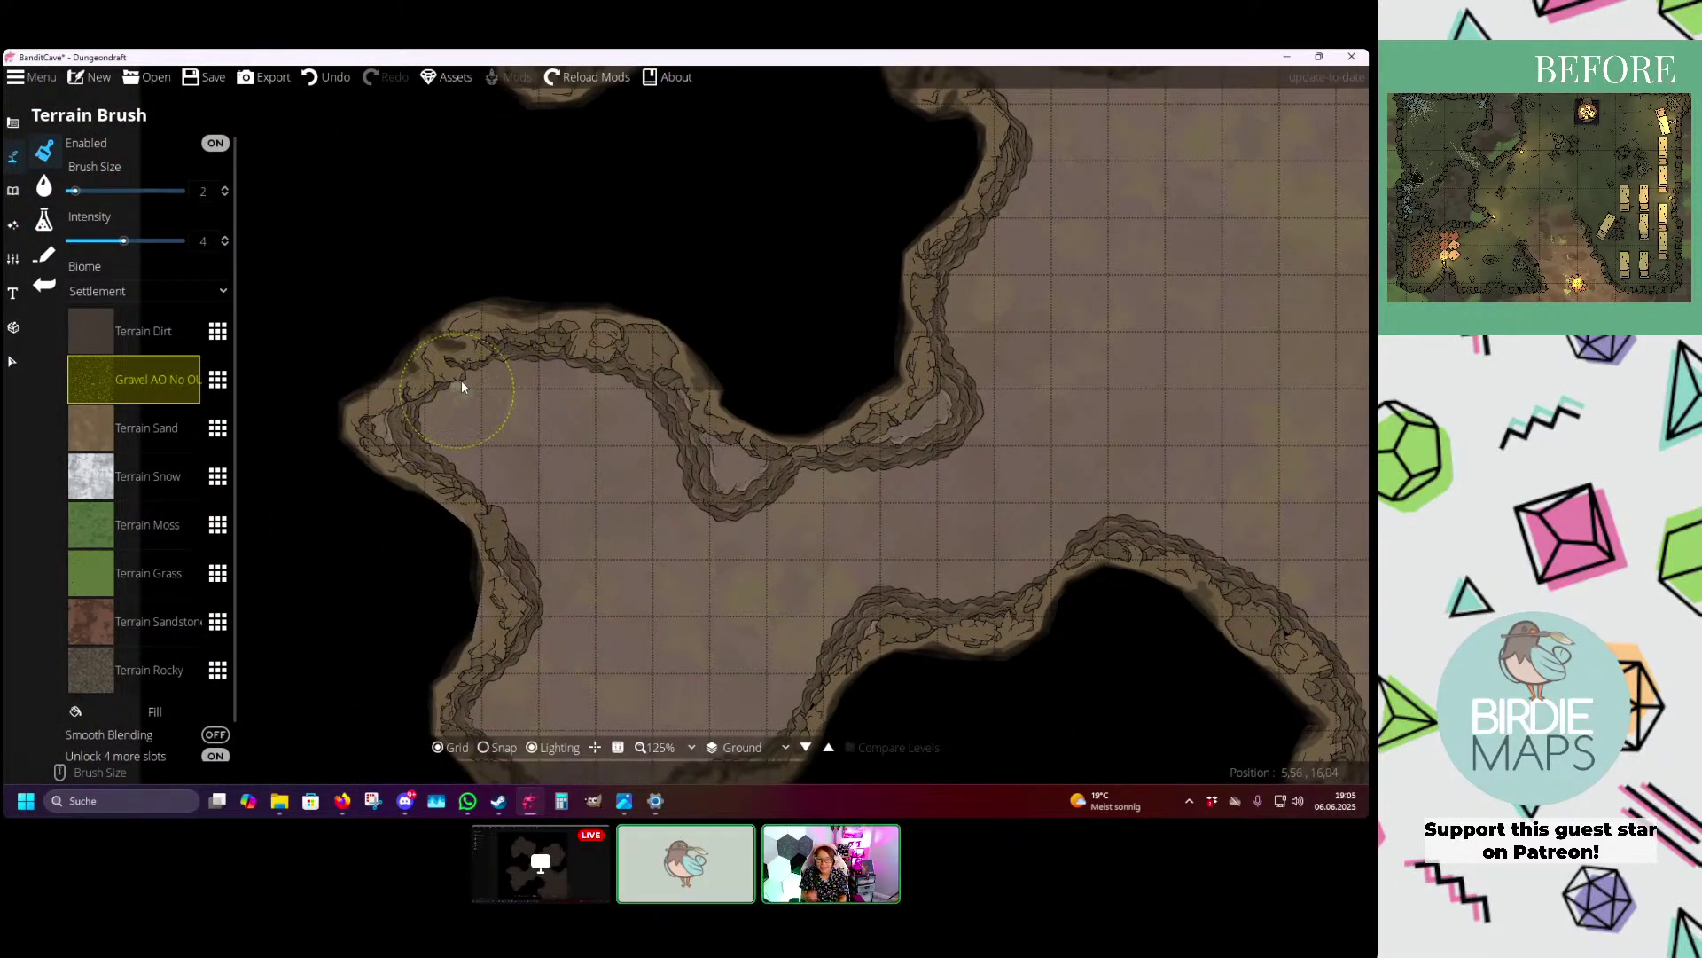
- Set the brush intensity to 8 and paint gravel along the southwest chamber's west wall, bottom corner and lower-right wall
drag(461, 387, 437, 442)
drag(124, 240, 185, 255)
click(179, 240)
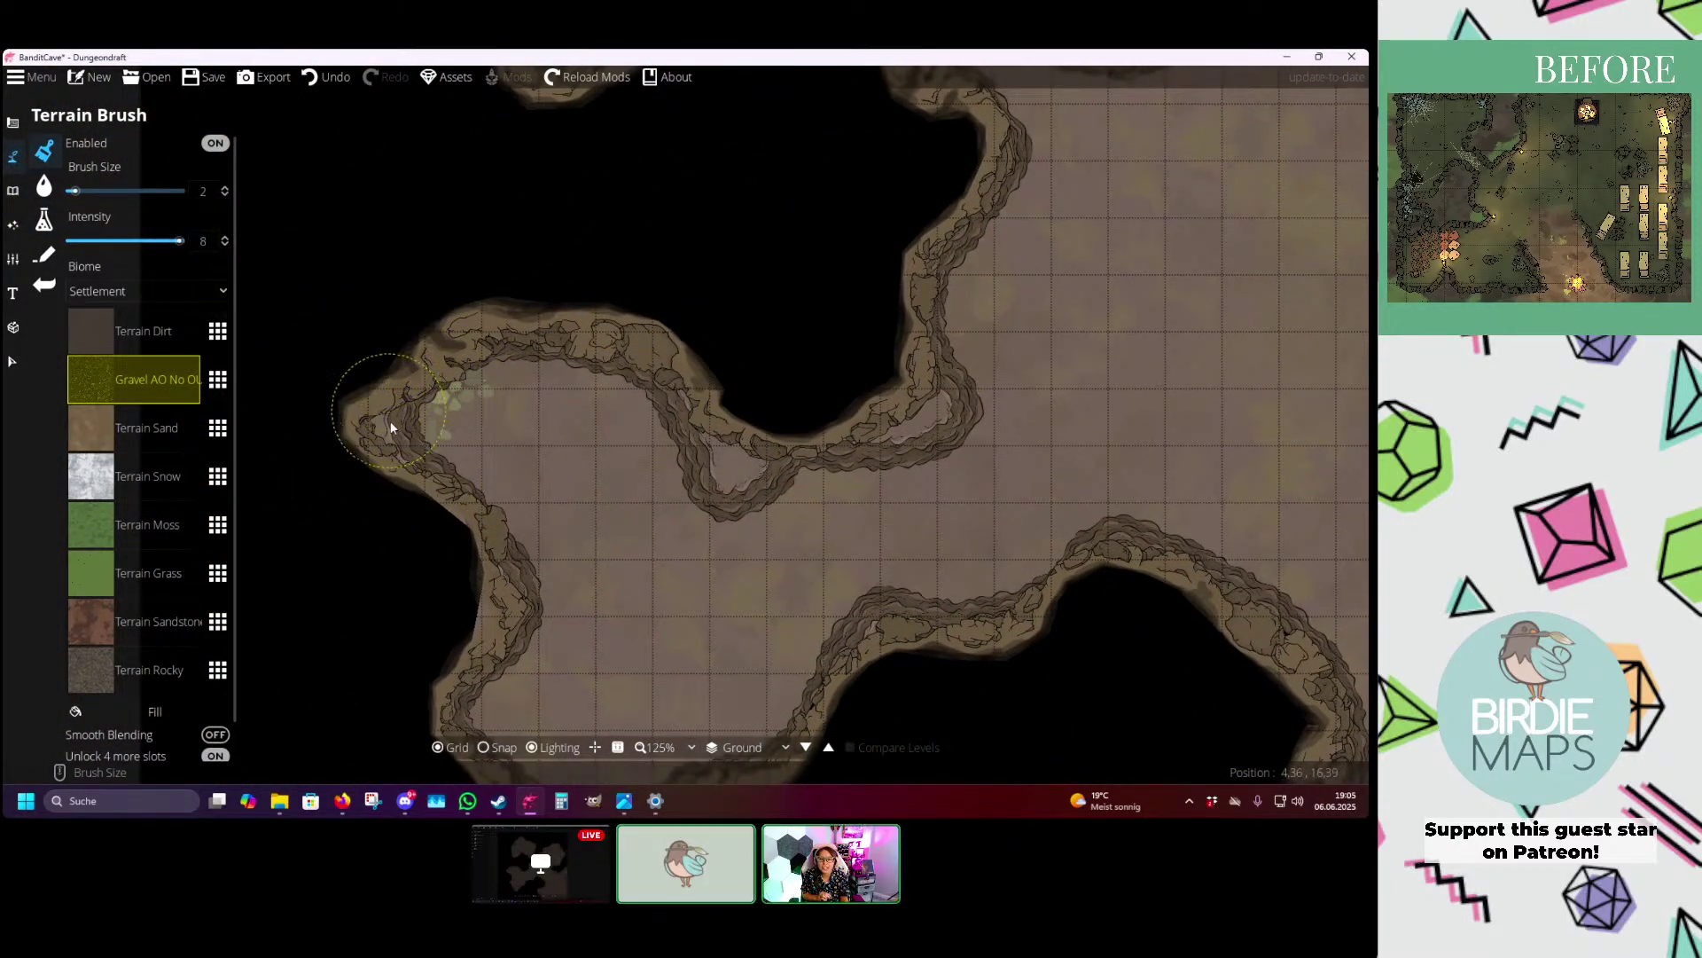
drag(526, 577, 477, 487)
mouse_move(488, 695)
mouse_down()
mouse_move(417, 496)
mouse_move(546, 717)
mouse_up()
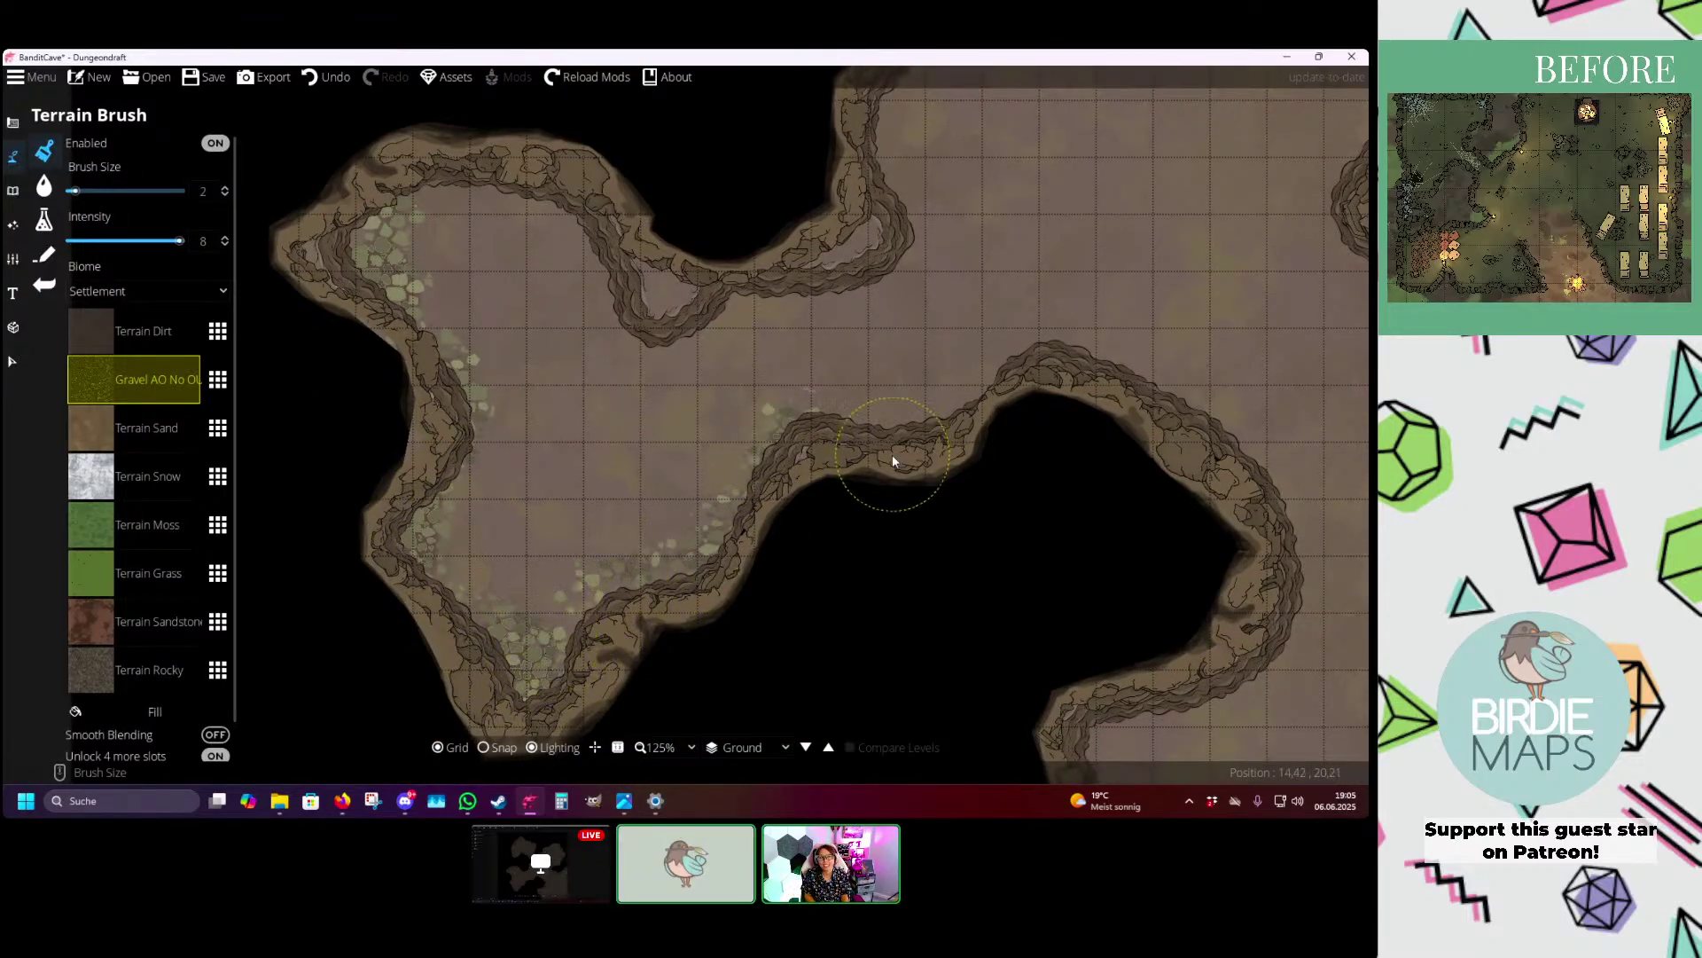
- Paint gravel along the southern rock mass's upper edge, around its east side and down to the map's bottom edge
drag(892, 454, 632, 463)
drag(883, 417, 869, 404)
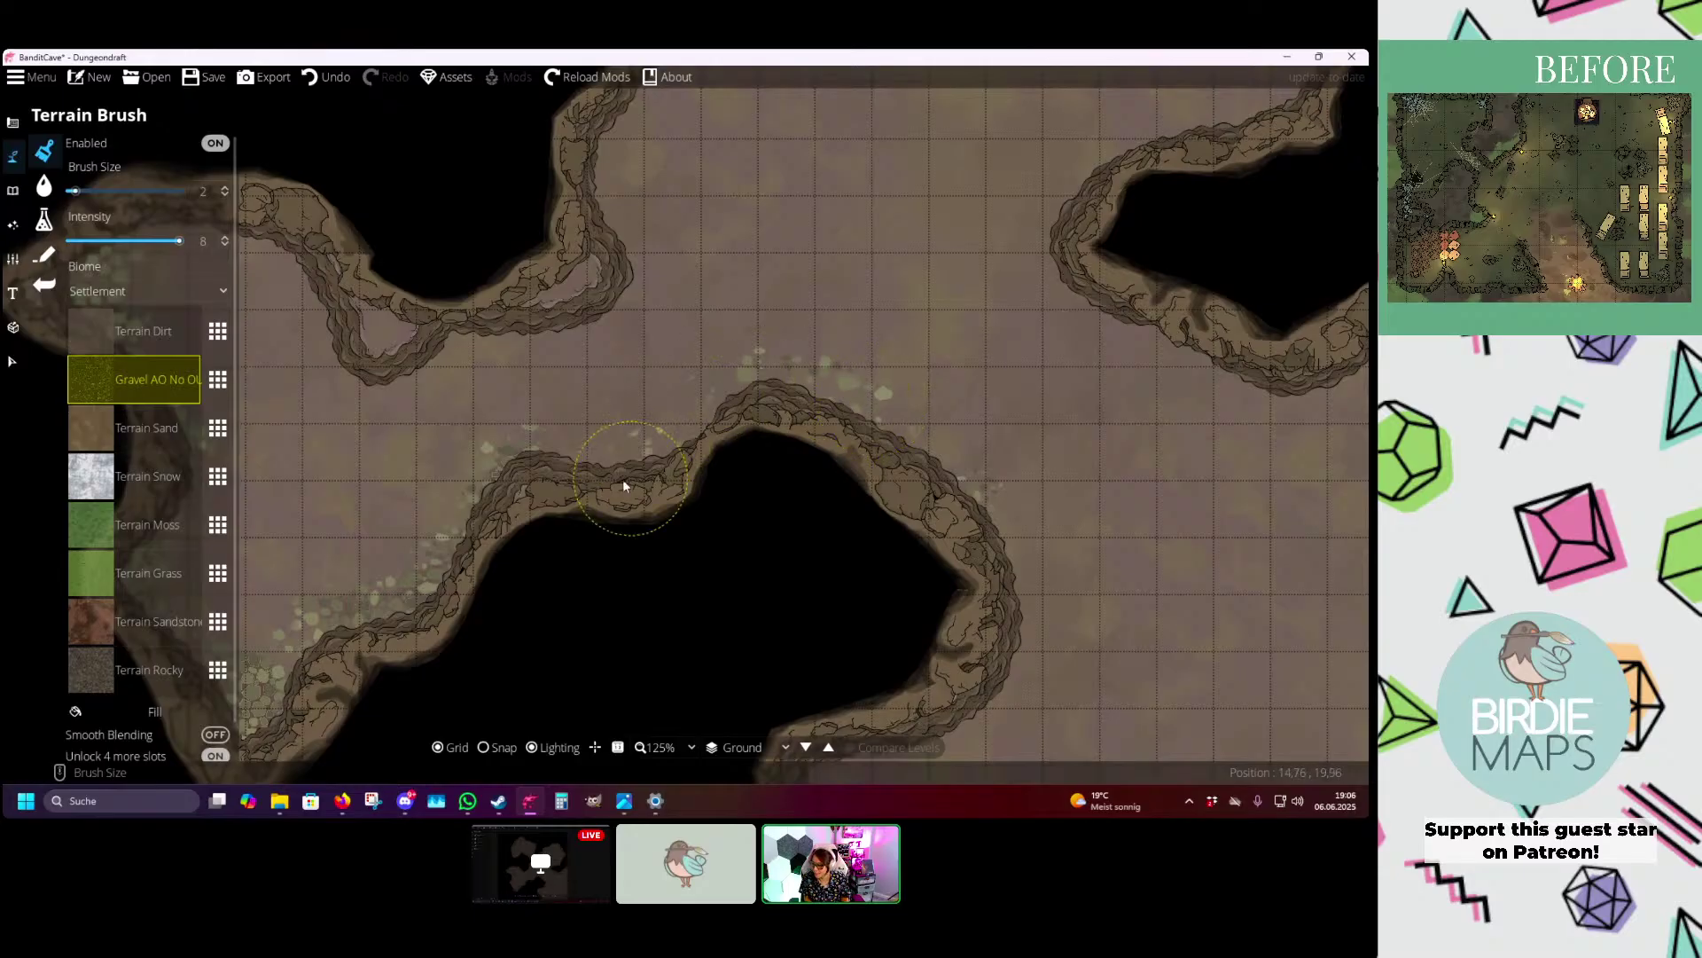
drag(623, 479, 758, 391)
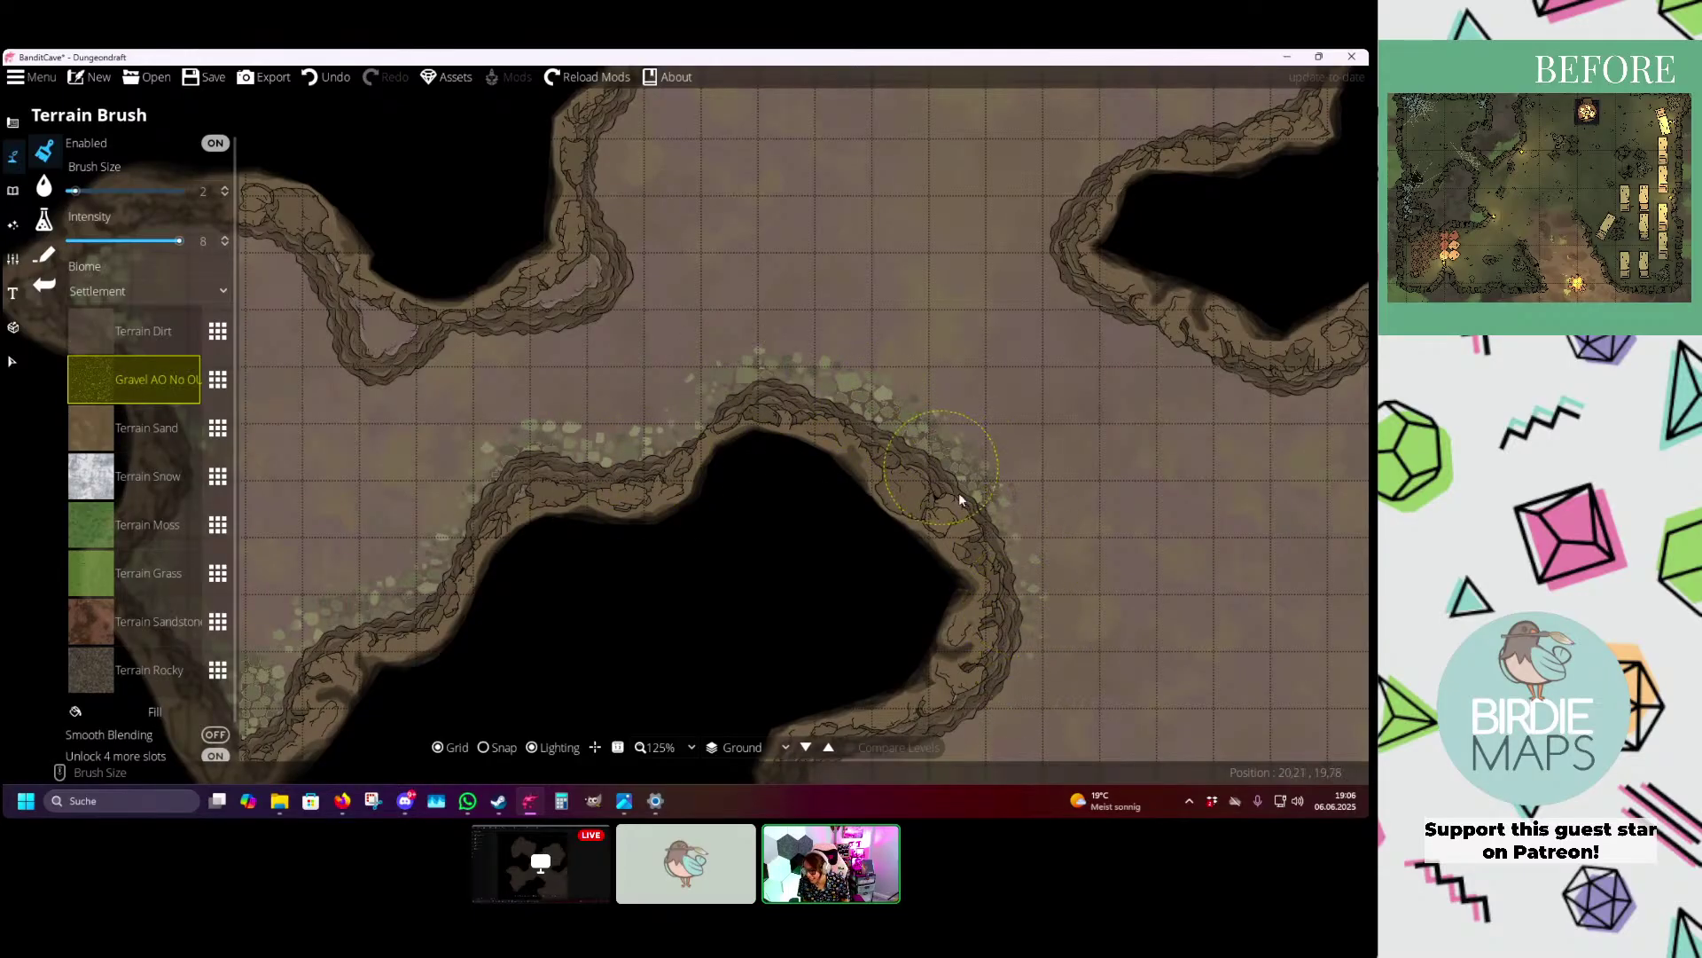
drag(960, 493, 768, 295)
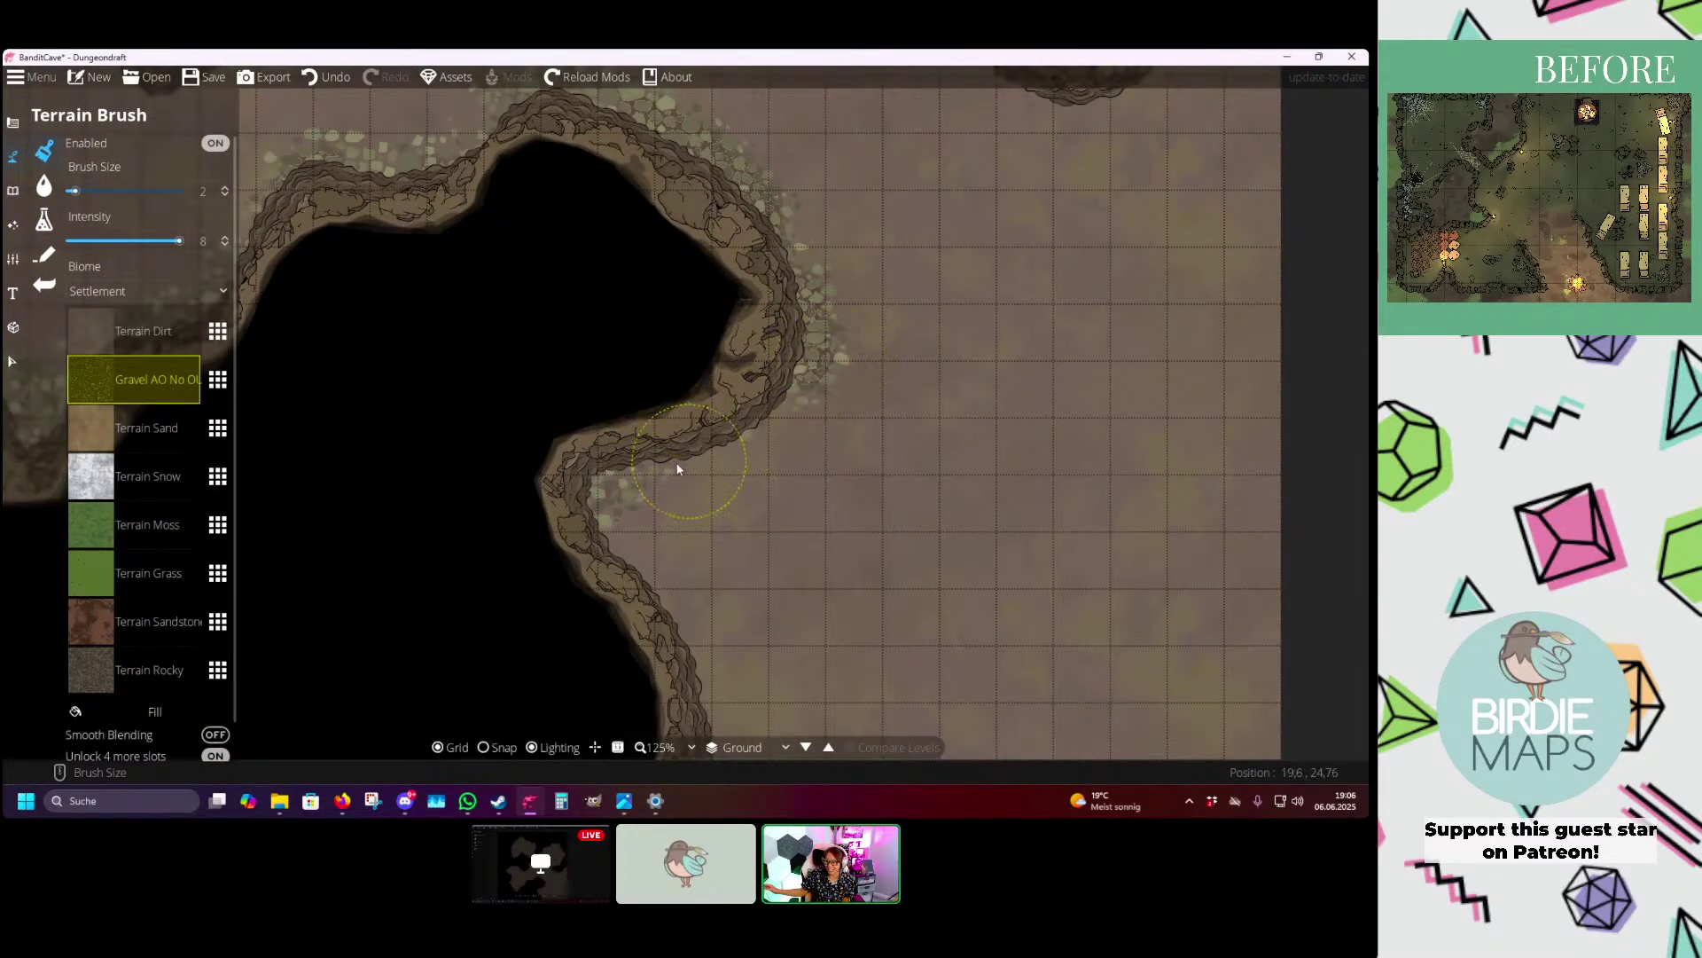
drag(674, 607, 581, 397)
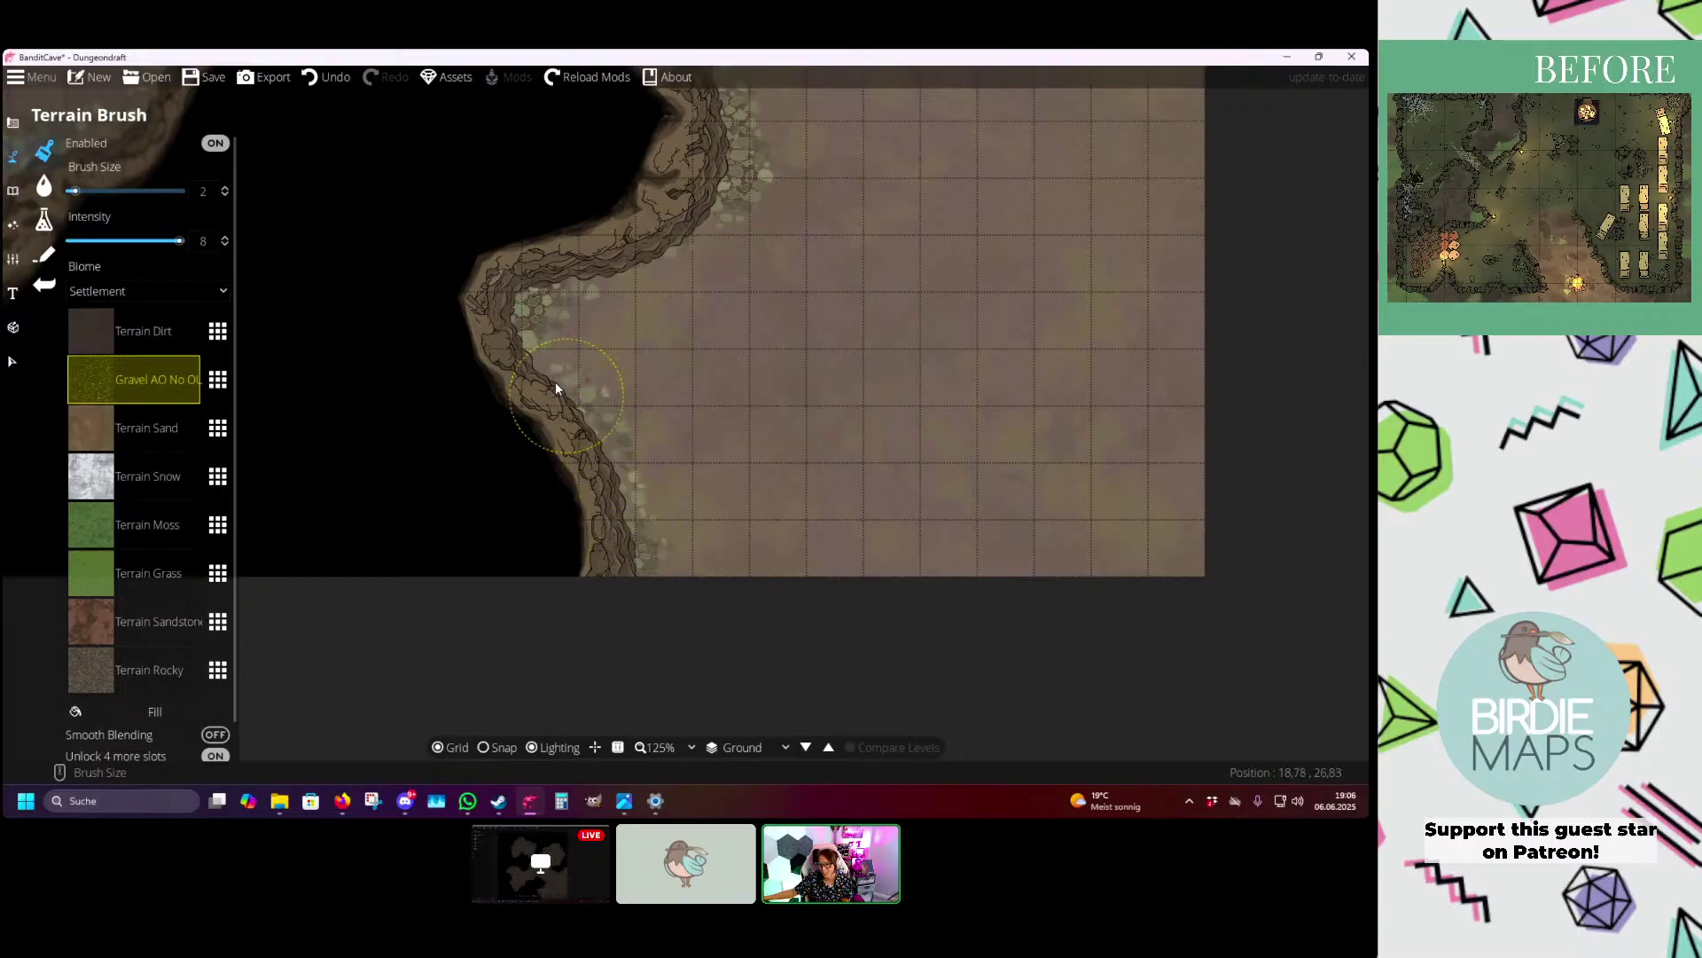
- Paint gravel around the eastern rock spur and along the northeast chamber's walls
drag(741, 195, 653, 523)
mouse_move(761, 147)
mouse_down()
mouse_move(665, 510)
mouse_move(908, 589)
mouse_move(1030, 437)
mouse_move(918, 557)
mouse_move(749, 617)
mouse_move(746, 593)
mouse_move(601, 484)
mouse_up()
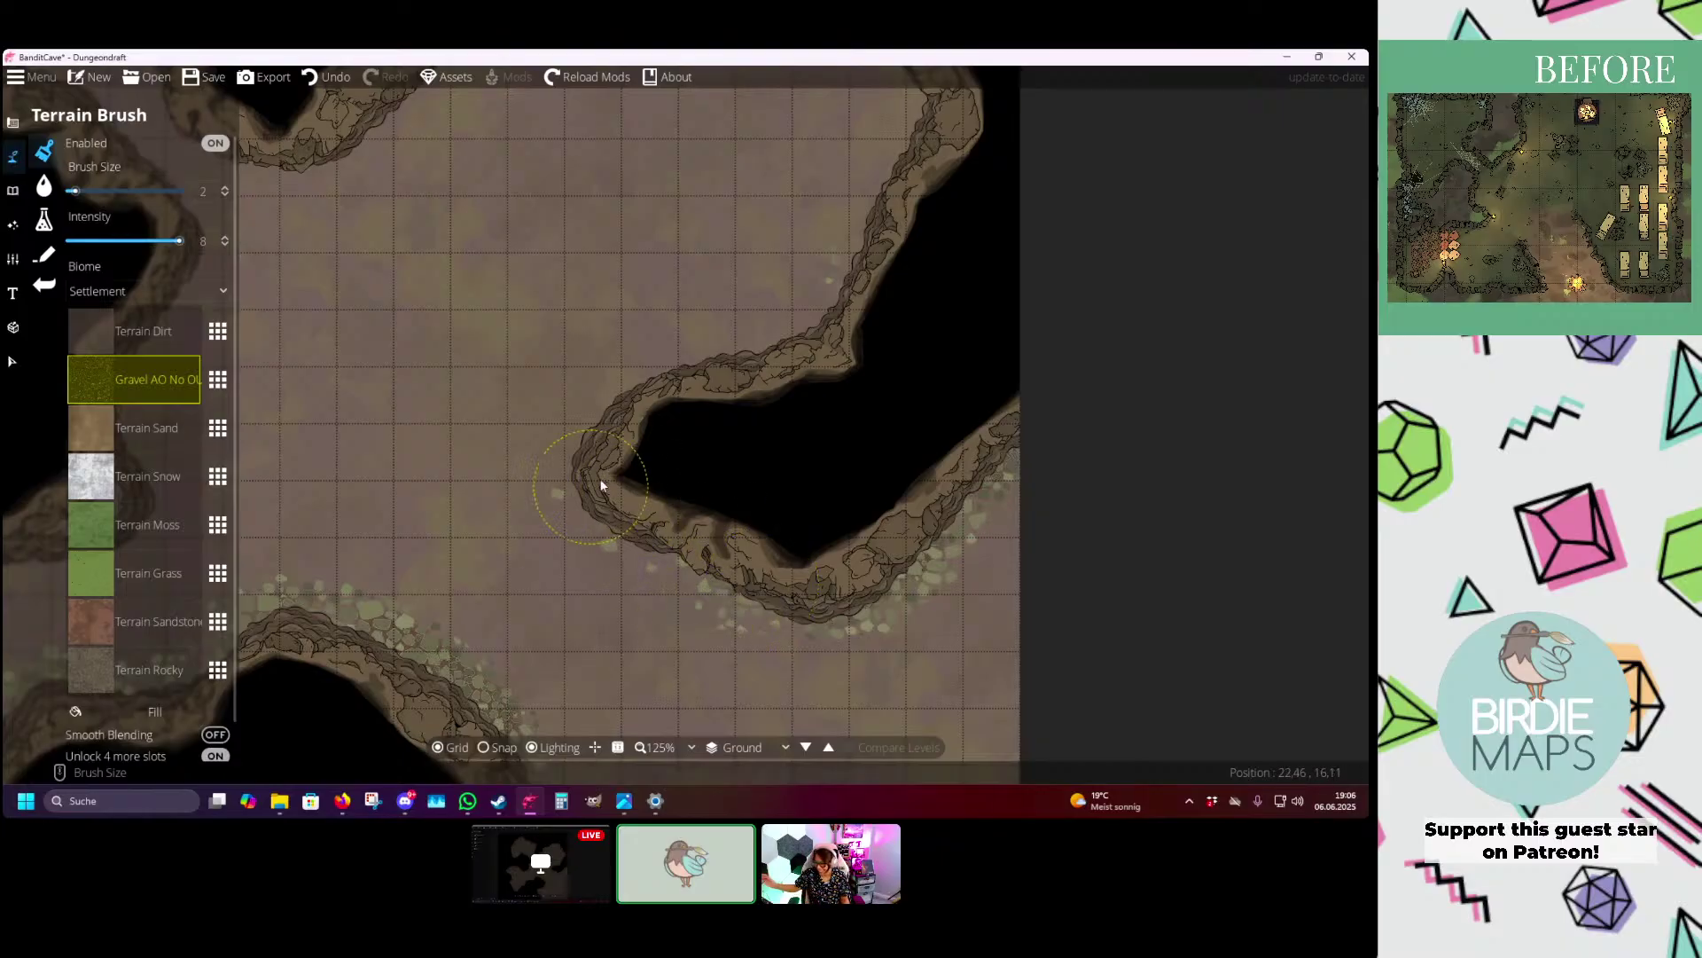
scroll(795, 298, up, 5)
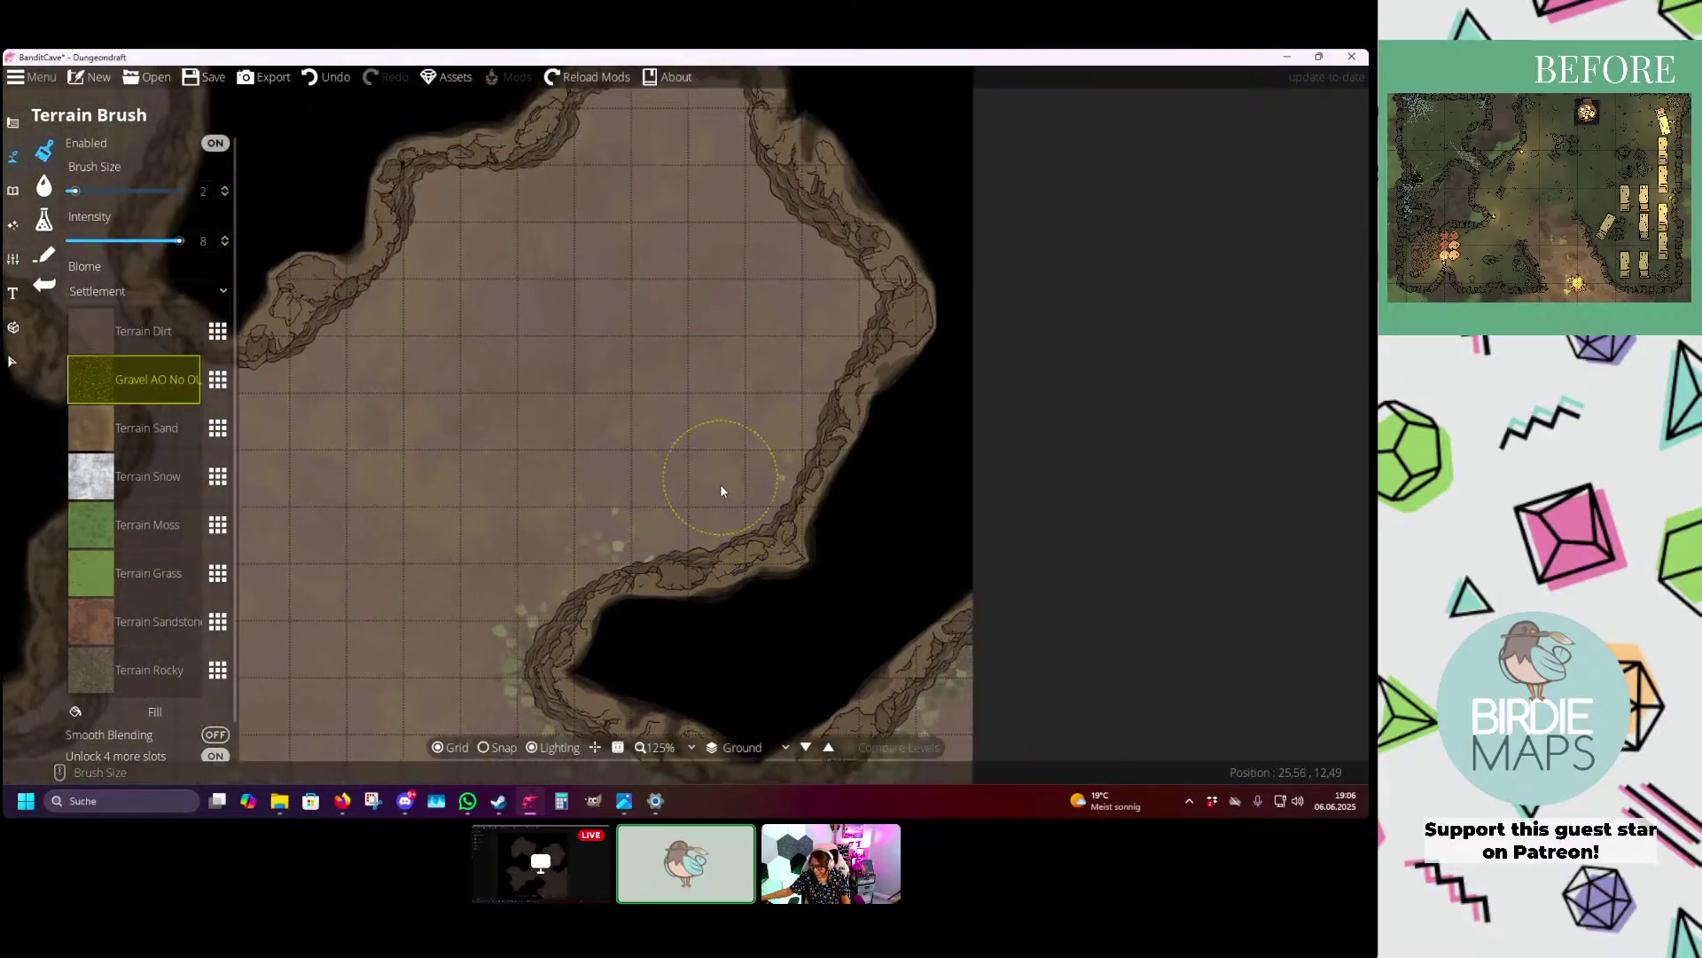
mouse_move(864, 318)
mouse_down()
mouse_move(810, 279)
mouse_move(897, 435)
mouse_up()
mouse_move(755, 286)
mouse_down()
mouse_move(777, 317)
mouse_move(672, 295)
mouse_move(508, 352)
mouse_move(832, 282)
mouse_up()
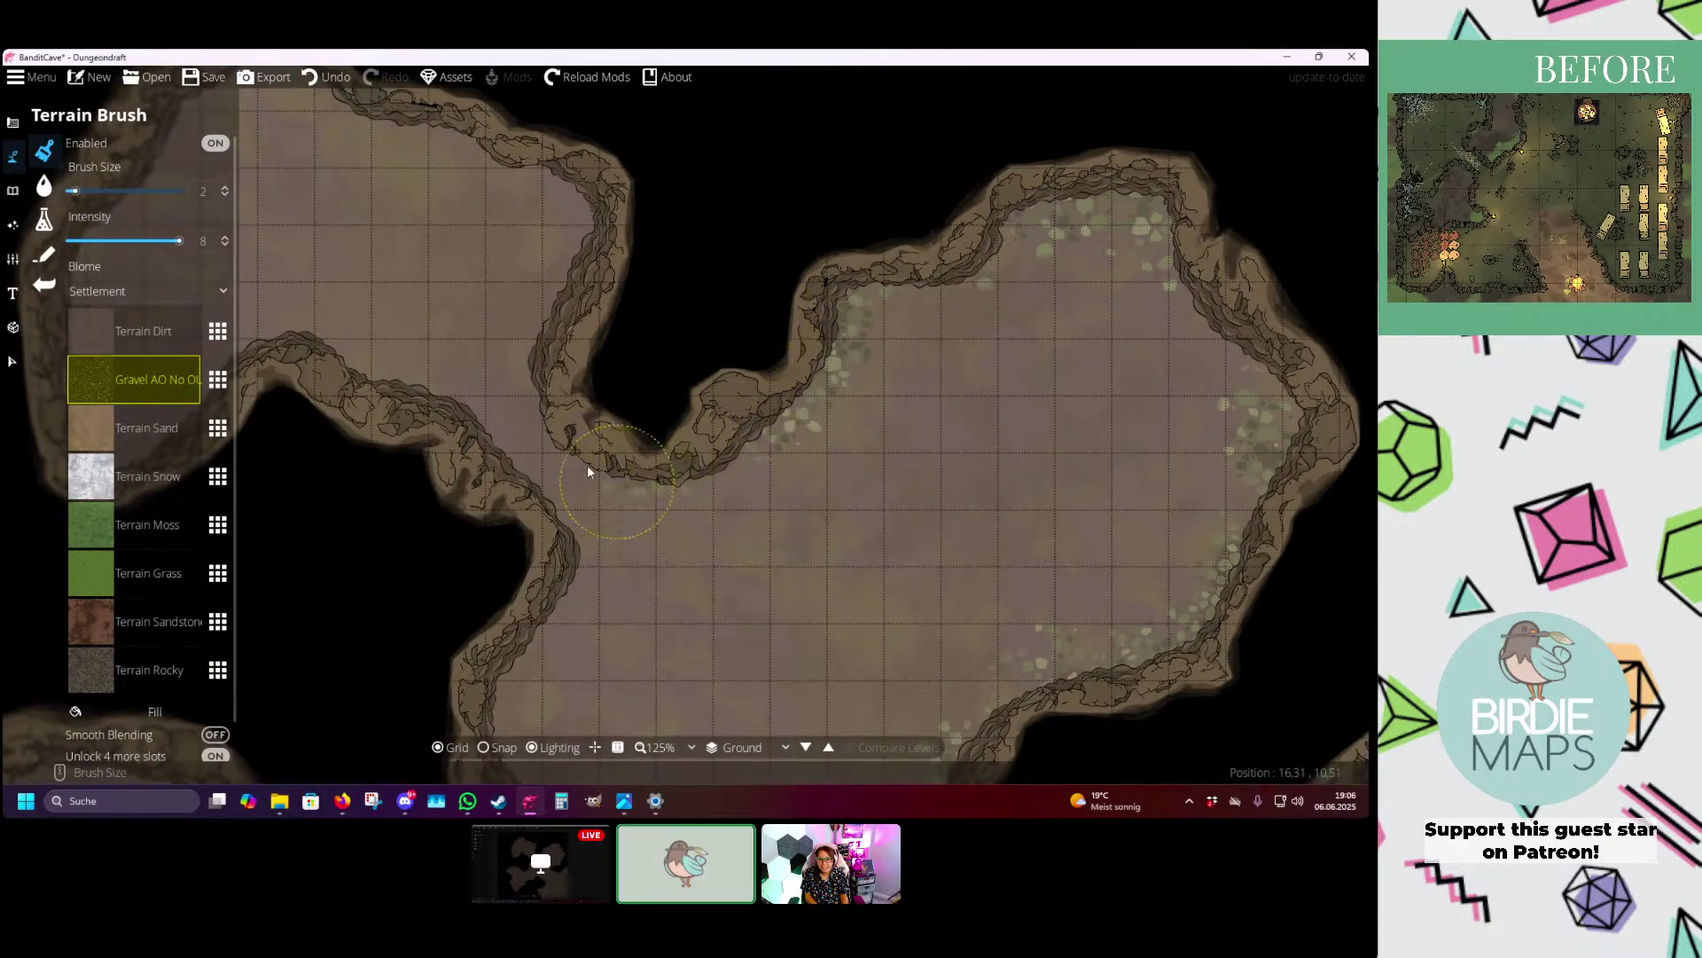
- Paint gravel along the northwest chamber's walls, from the passage into the chamber up to its northern tip
mouse_move(580, 200)
mouse_down()
mouse_move(710, 313)
mouse_move(805, 352)
mouse_move(722, 320)
mouse_move(680, 200)
mouse_move(732, 168)
mouse_up()
drag(419, 503, 496, 342)
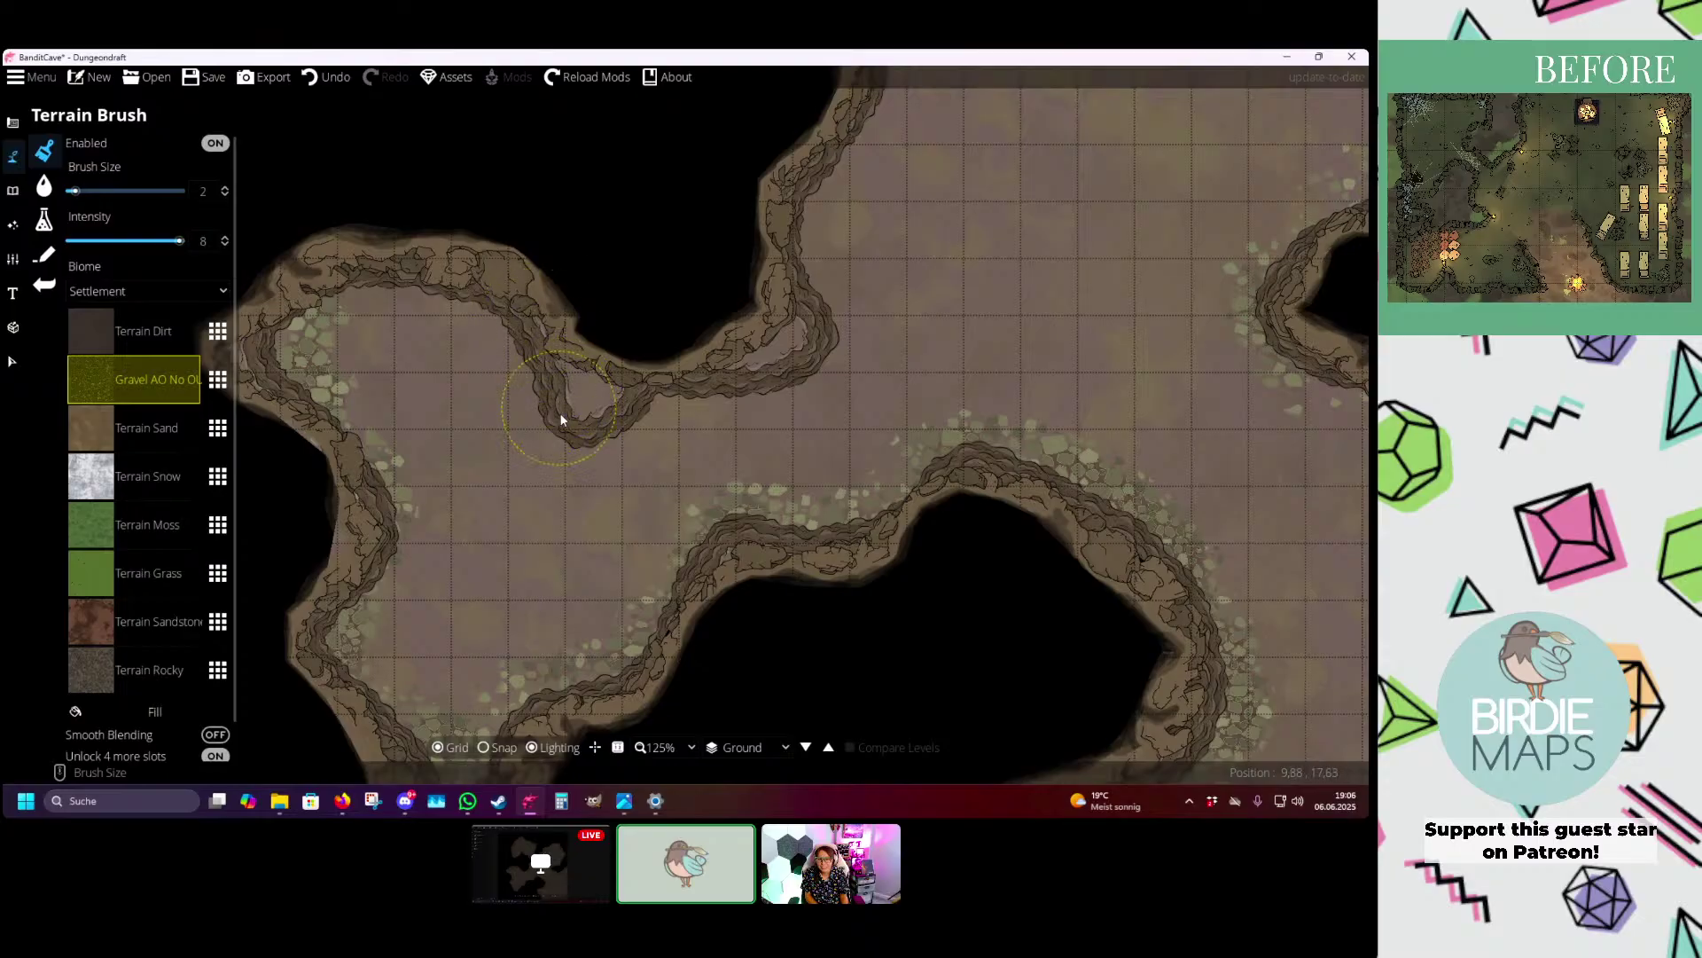
mouse_move(647, 366)
mouse_down()
mouse_move(669, 274)
mouse_move(619, 357)
mouse_move(696, 441)
mouse_move(548, 433)
mouse_move(439, 503)
mouse_up()
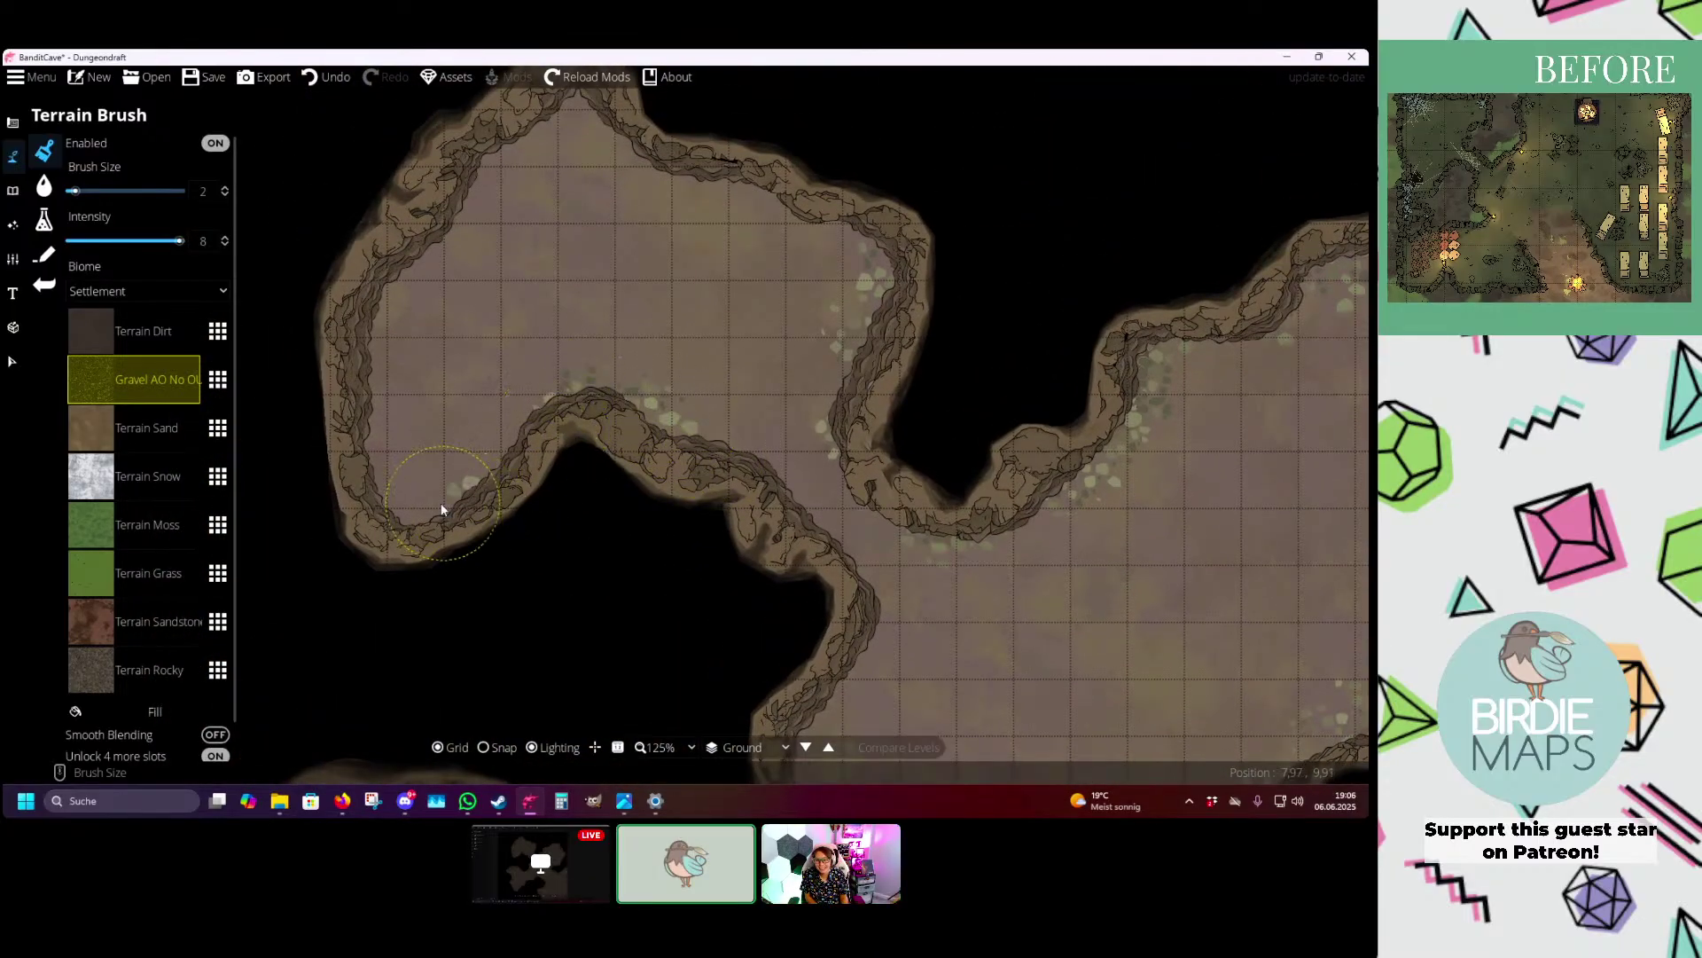
mouse_move(359, 441)
mouse_down()
mouse_move(359, 323)
mouse_move(383, 436)
mouse_up()
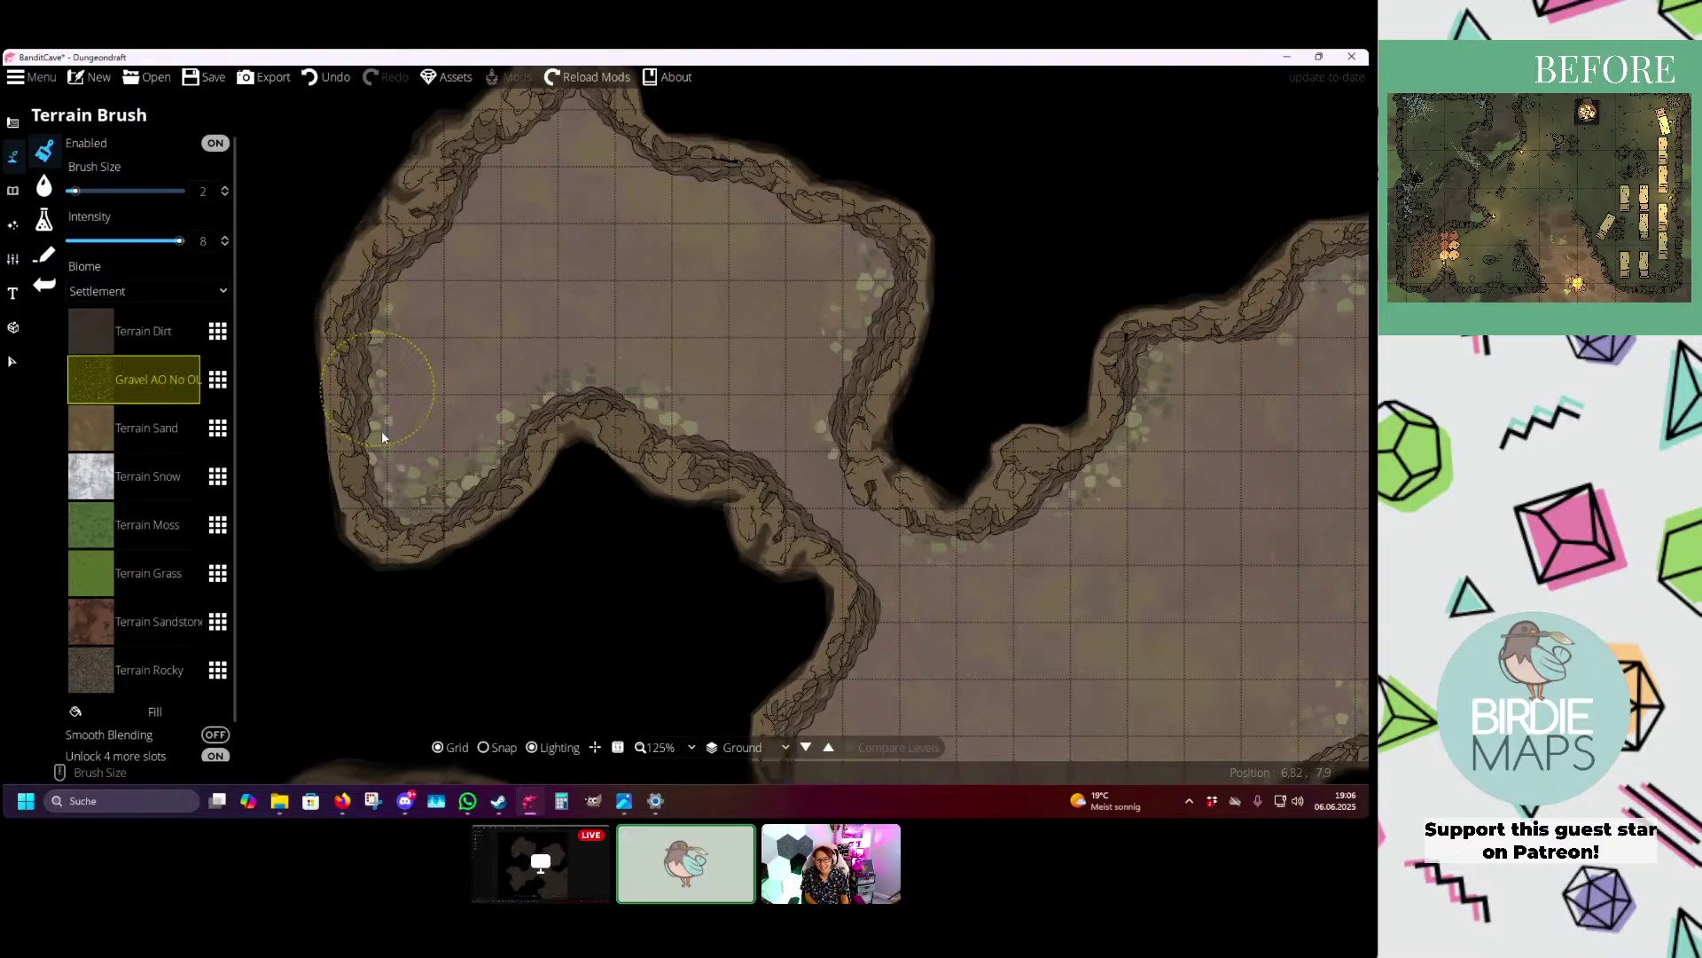
drag(699, 180, 661, 302)
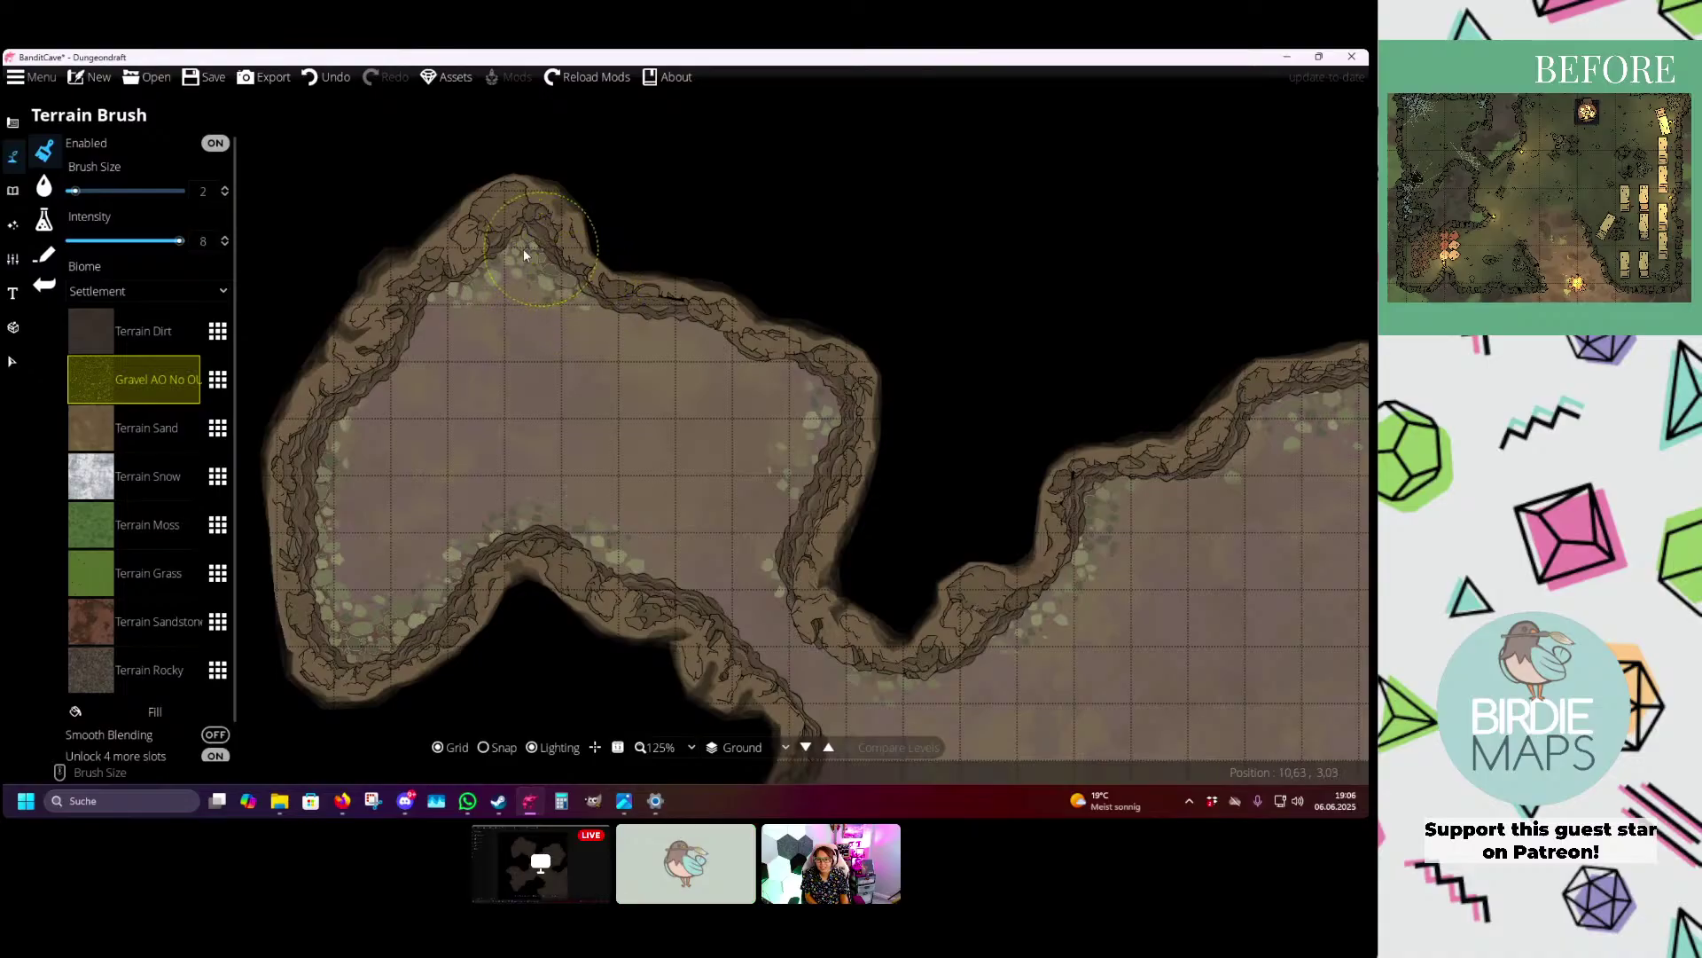
drag(782, 514, 448, 275)
- Increase the brush size to 3 and paint loose gravel patches in the northeast chamber, beside the central rock mass and in the southeast area
scroll(704, 321, down, 3)
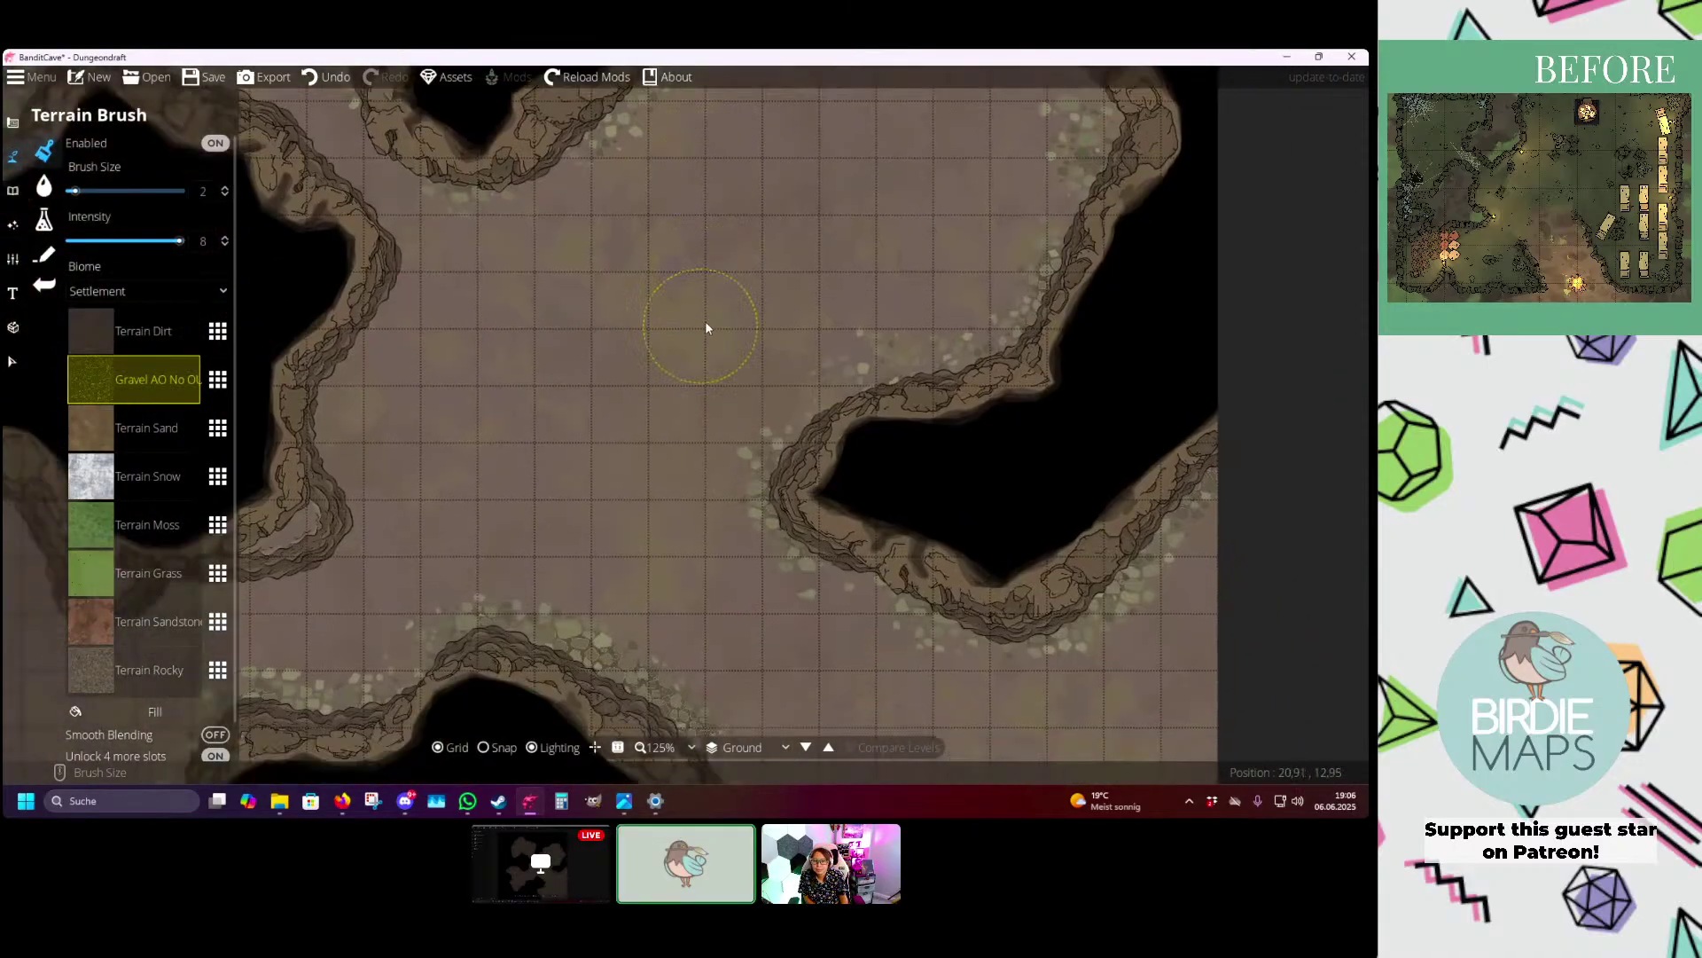
drag(712, 334, 718, 308)
scroll(767, 237, up, 1)
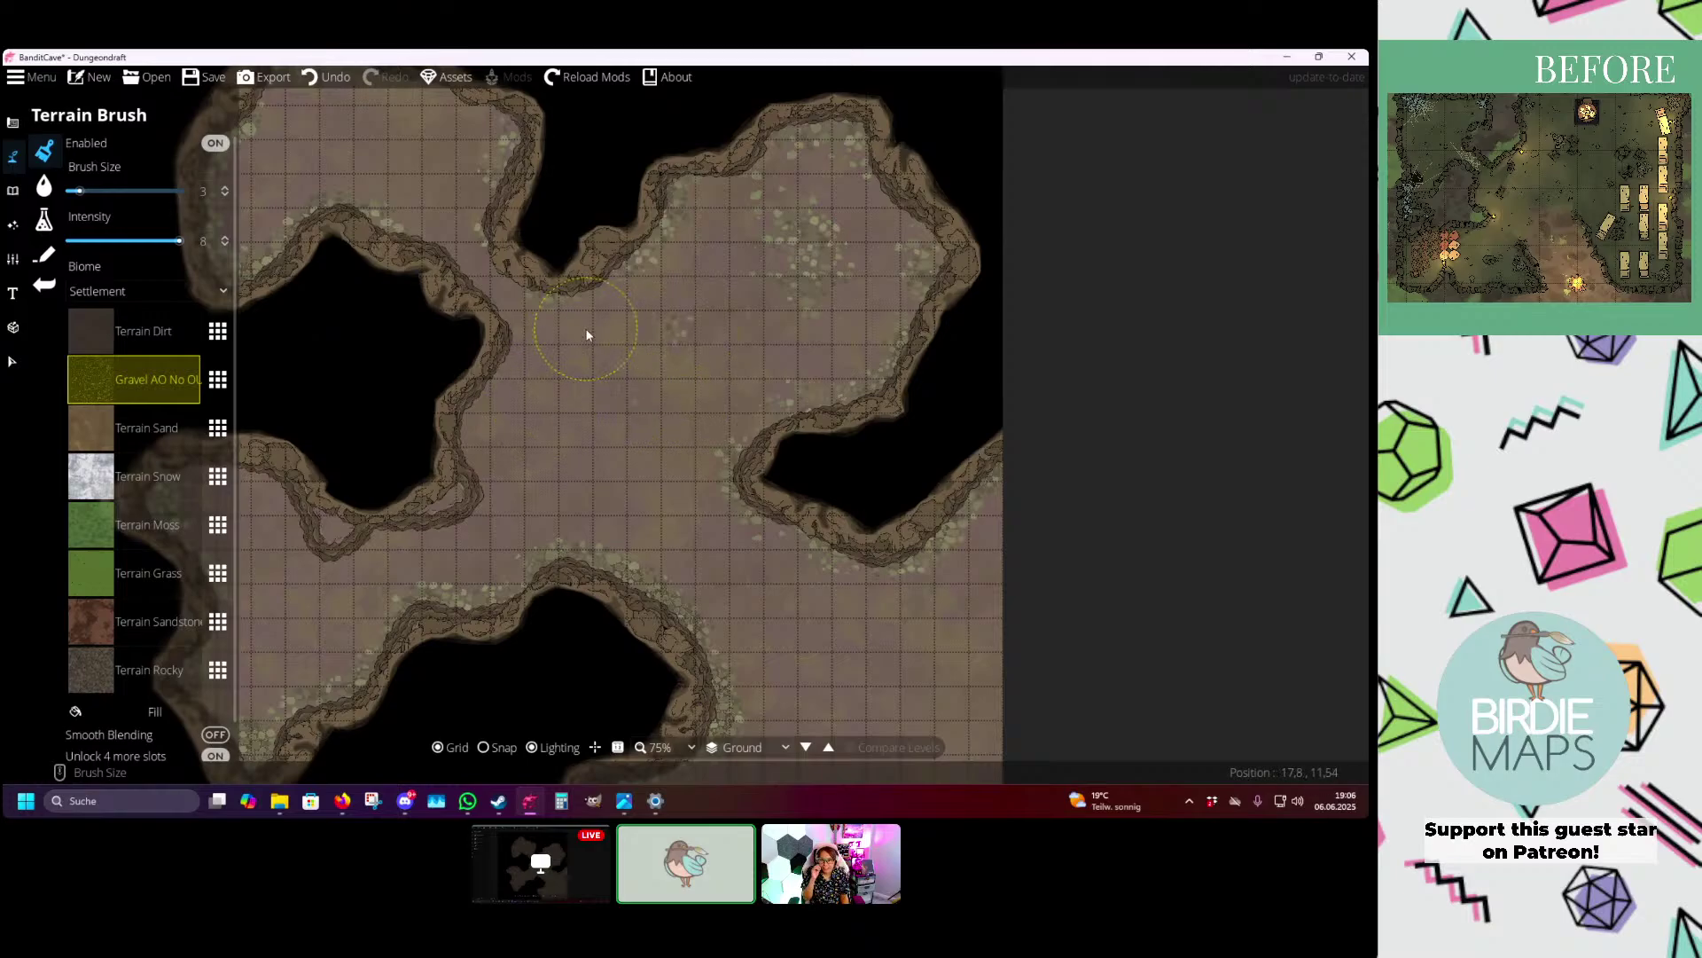
drag(472, 453, 484, 403)
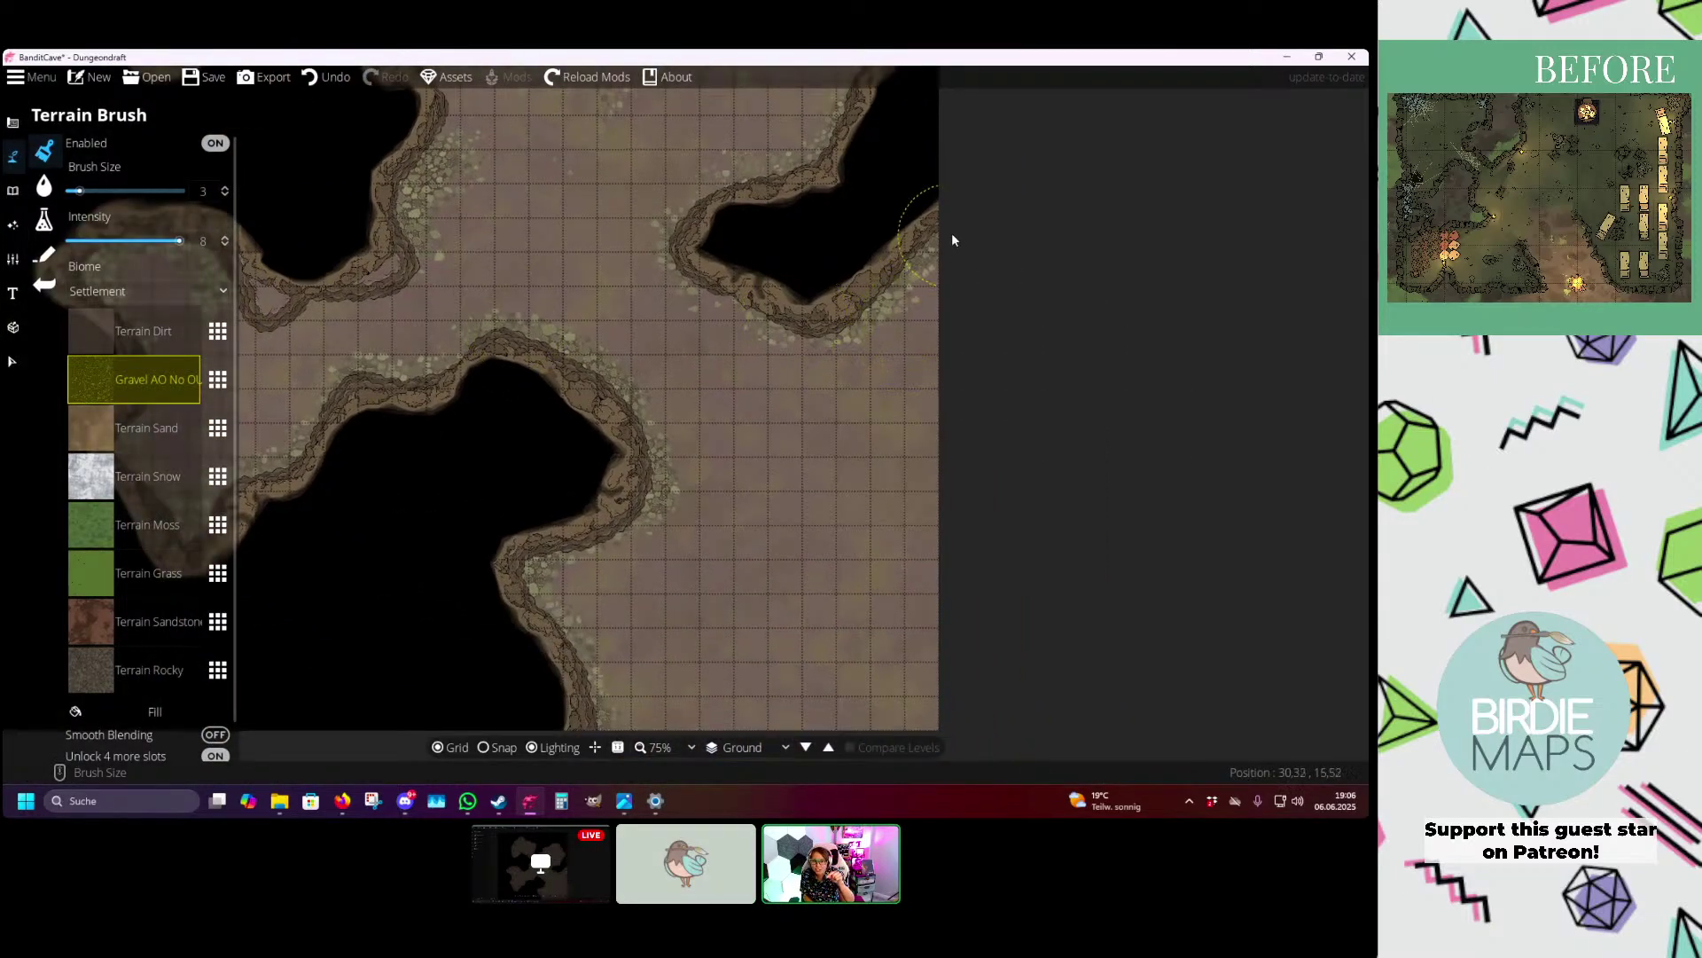
drag(677, 348, 655, 226)
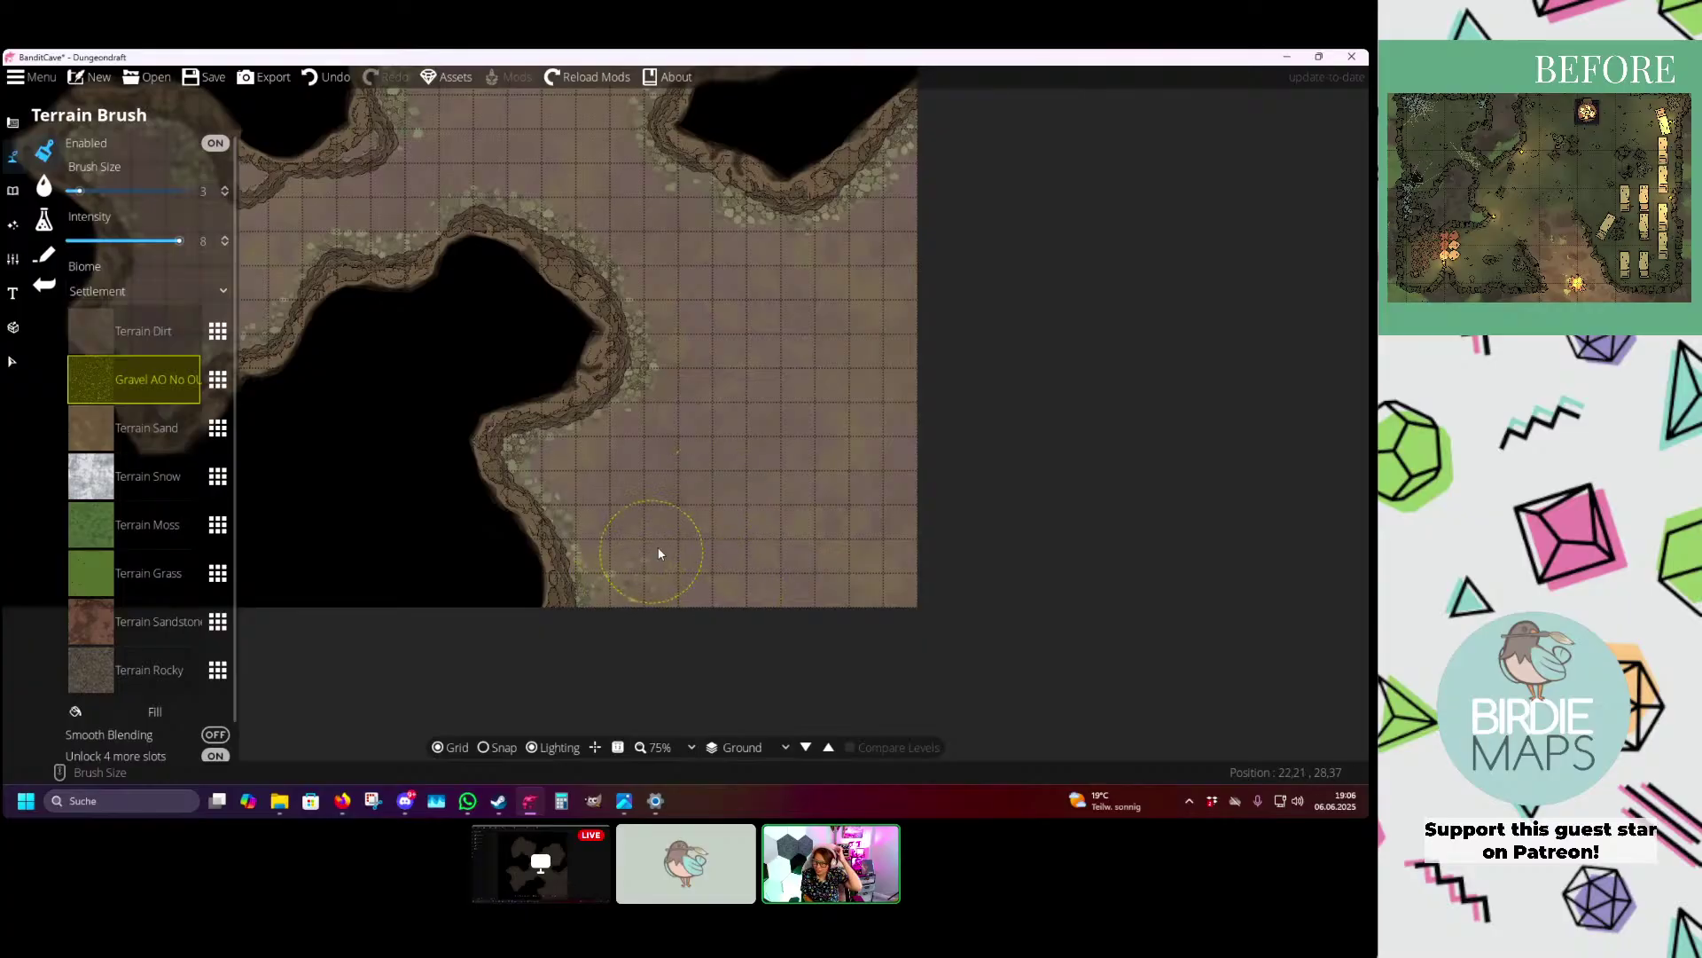
drag(660, 553, 712, 532)
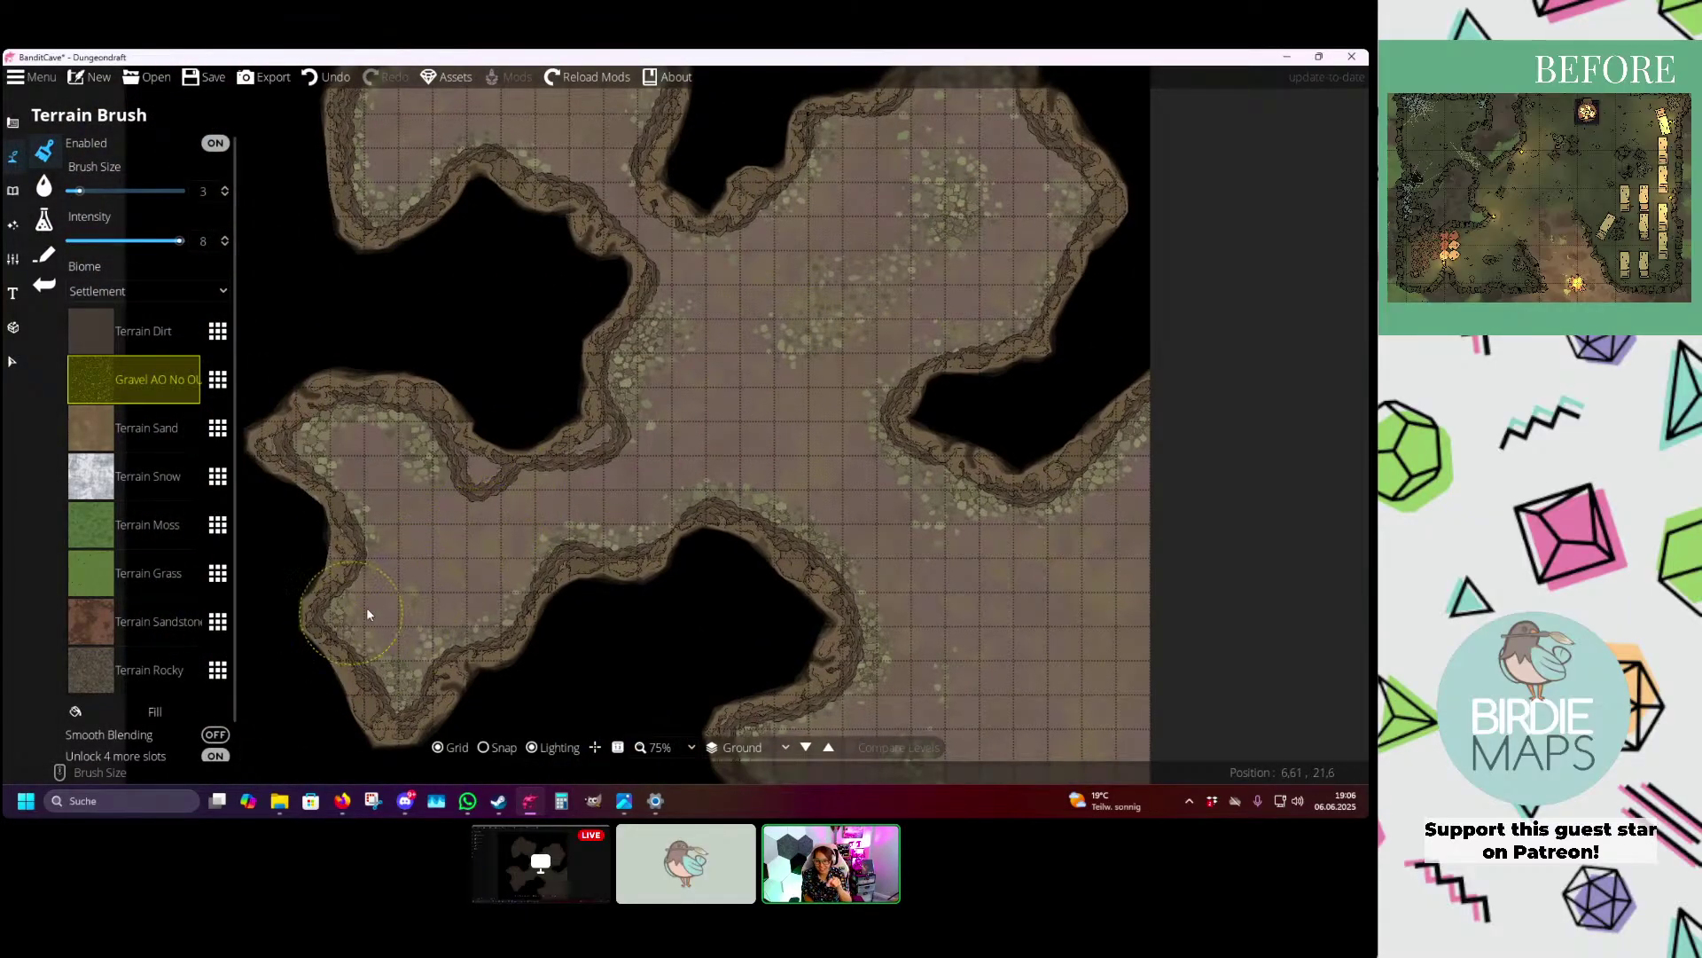
- Thicken the gravel along the northwest chamber's west side and northeastern wall with the size 3 brush
drag(456, 224, 464, 471)
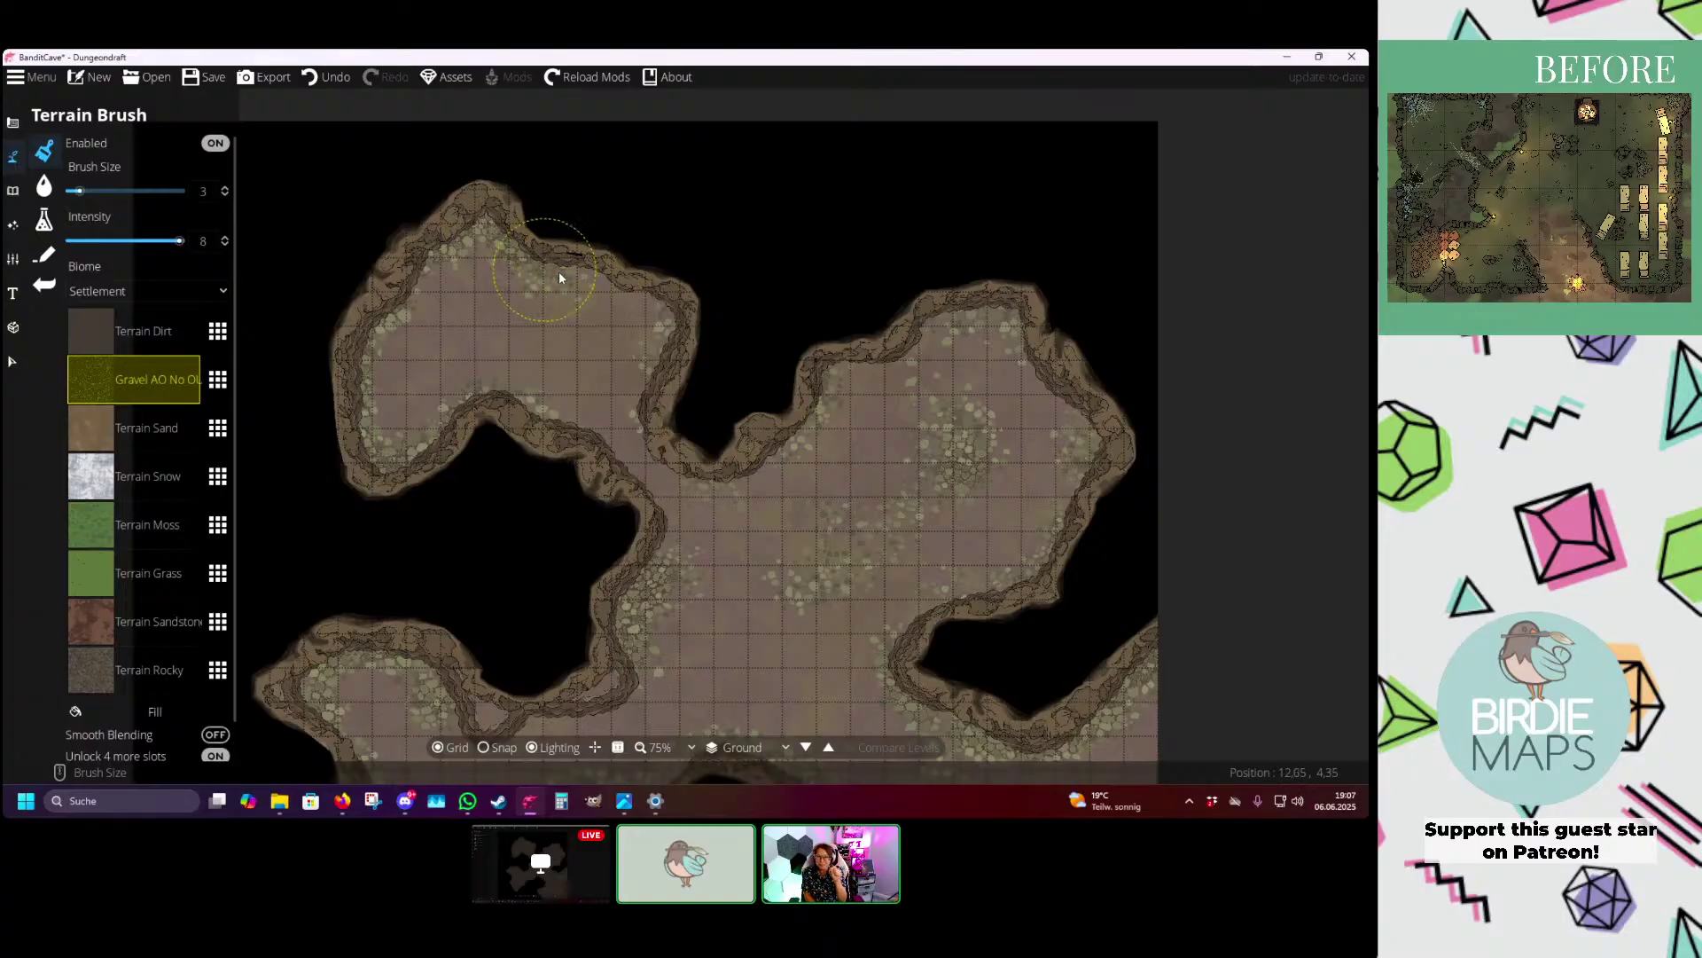
drag(425, 369, 412, 372)
drag(509, 428, 492, 395)
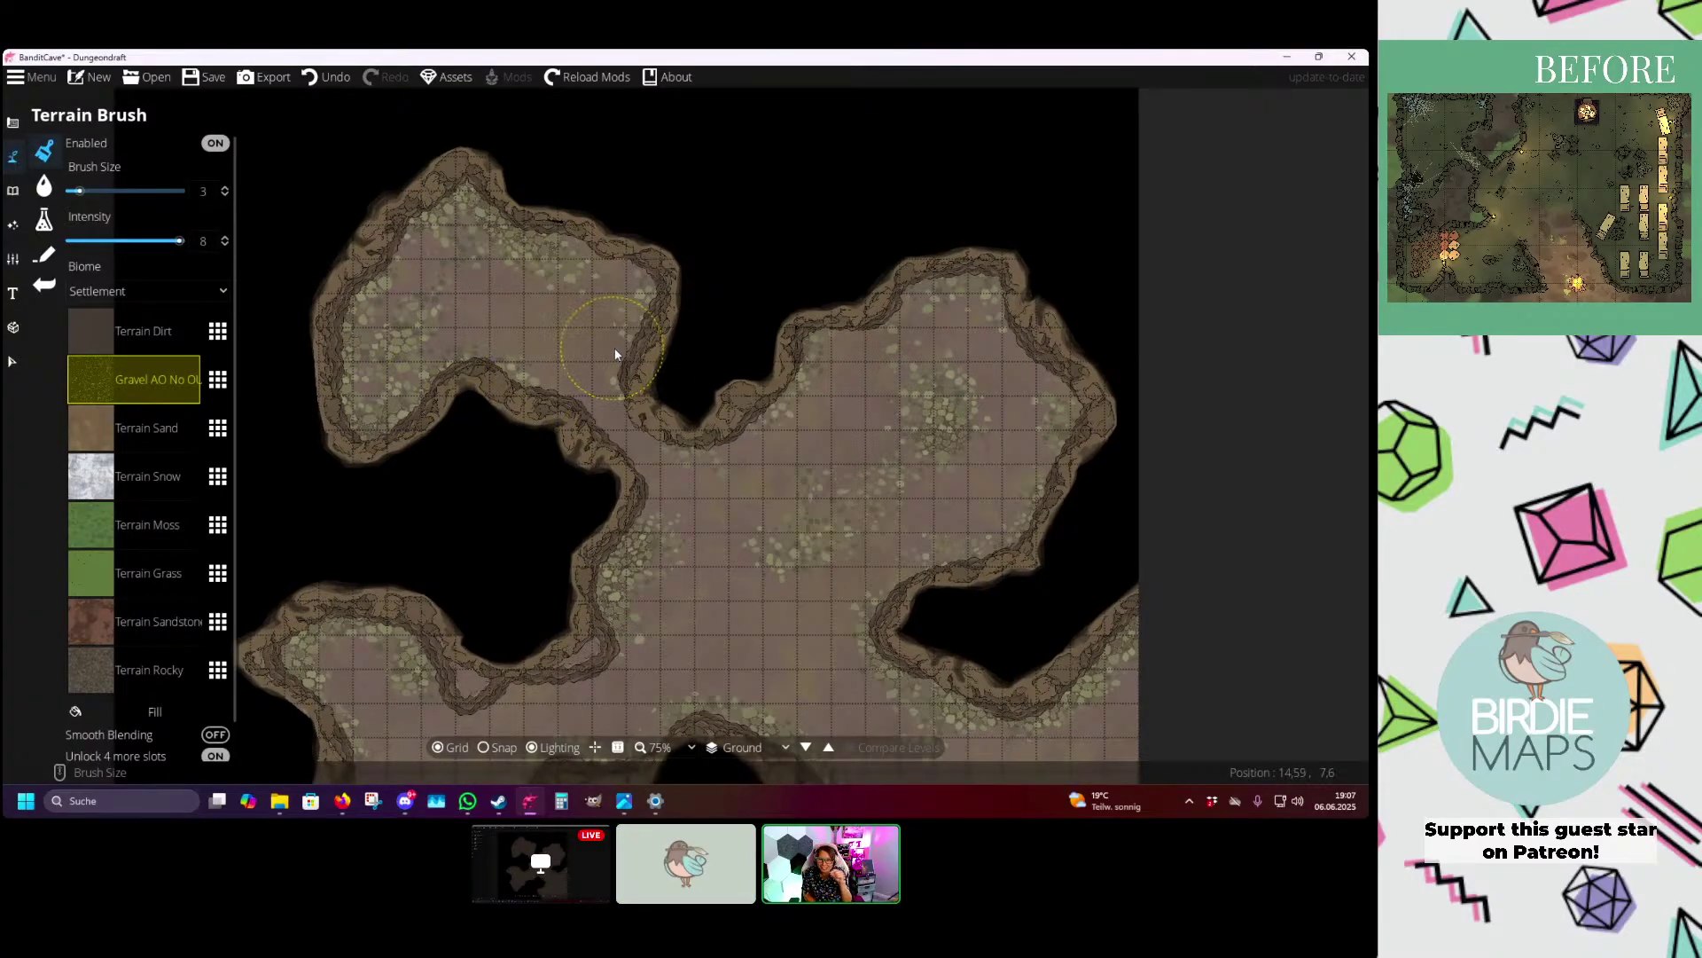
drag(398, 321, 449, 362)
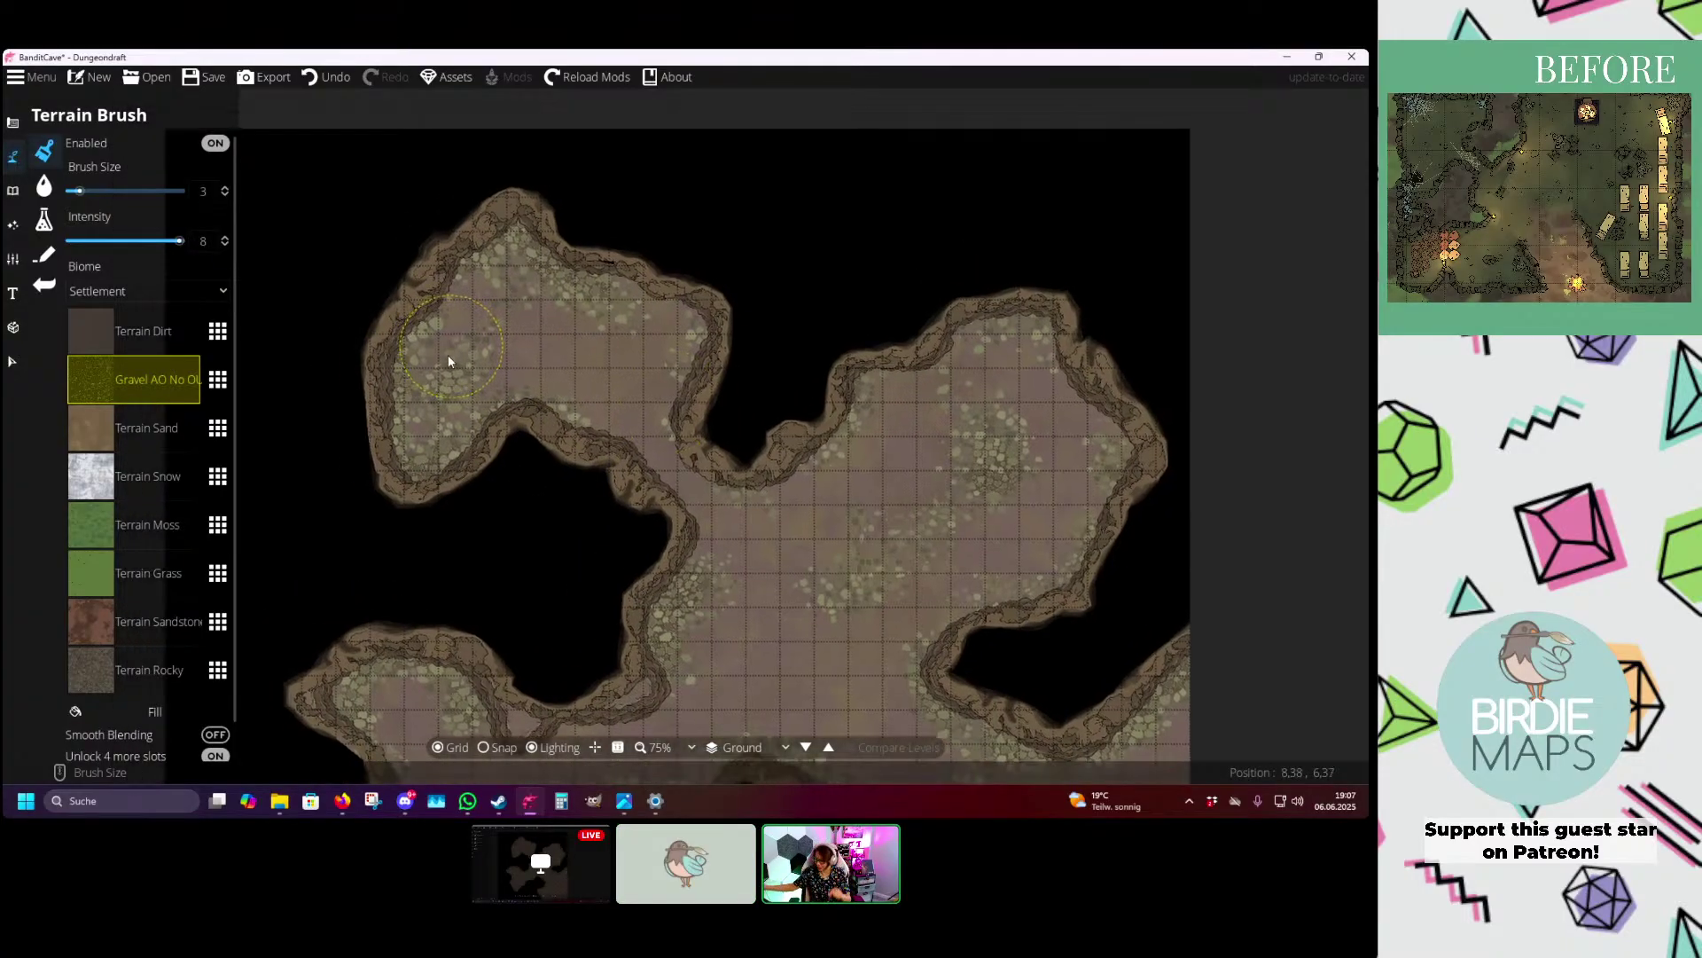
- Assign the Dirt 02 High Alpha texture from the Birdies Specials pack to the sand terrain slot
click(145, 429)
click(217, 427)
click(391, 277)
scroll(883, 344, up, 2)
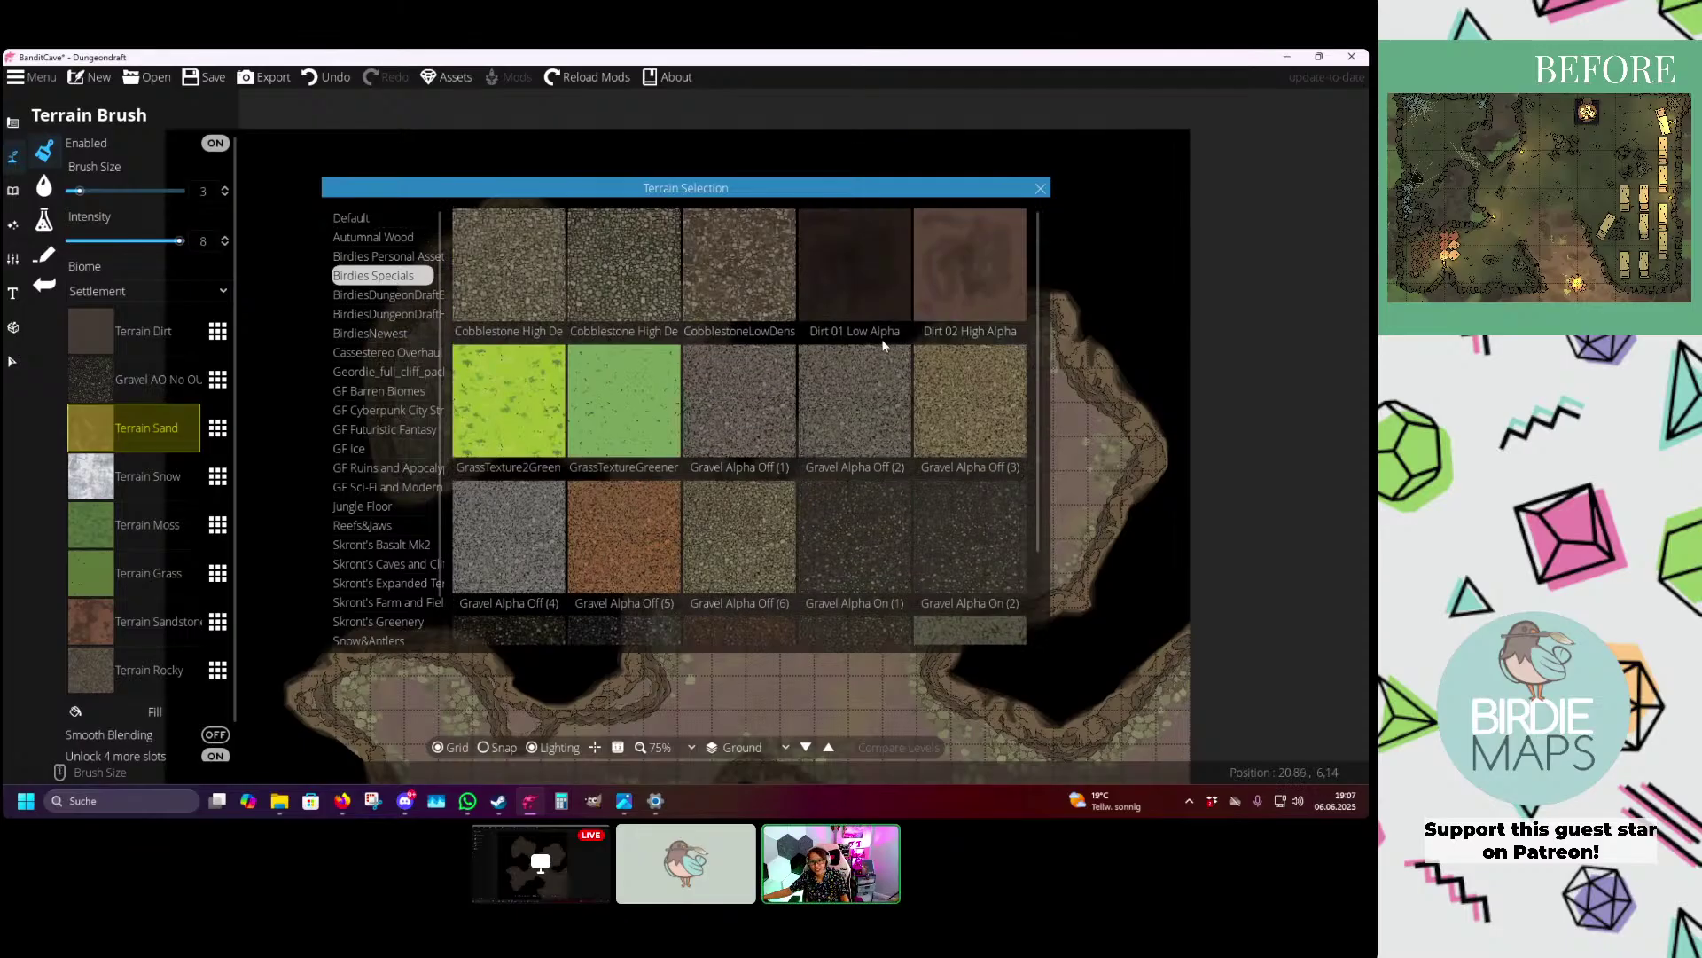
click(964, 282)
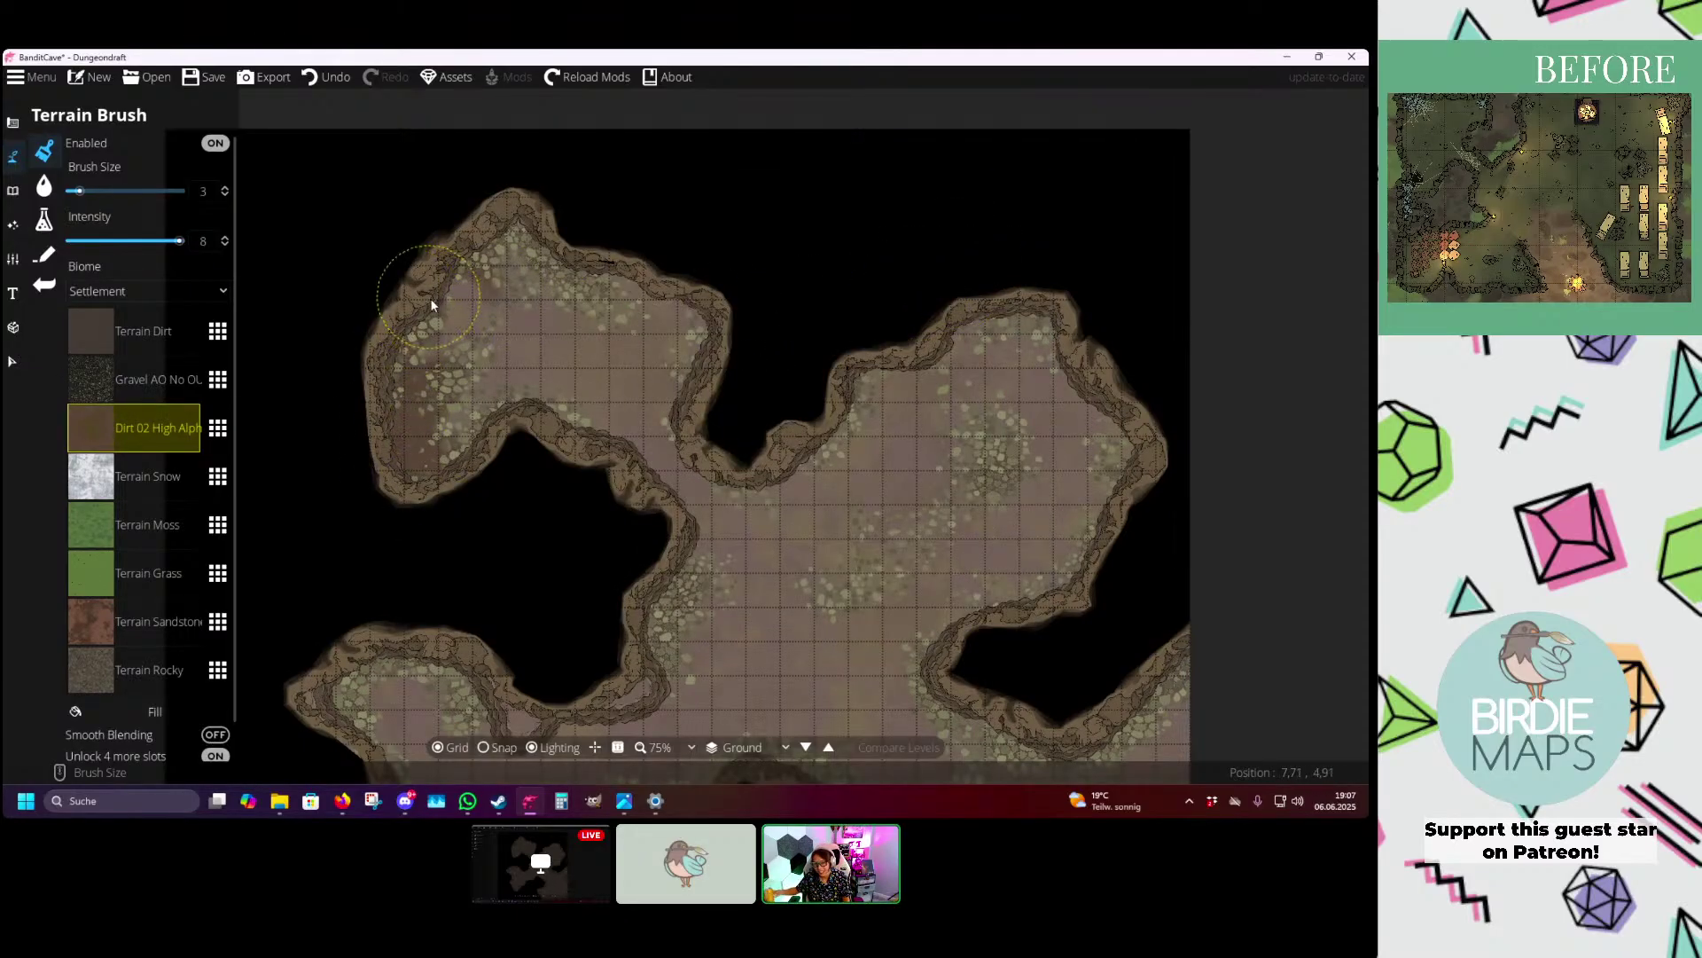
- Paint dark dirt around the northwest chamber's edges and a curved dirt patch in the middle of the northeast chamber
mouse_move(518, 252)
mouse_down()
mouse_move(598, 280)
mouse_move(482, 356)
mouse_move(453, 320)
mouse_move(479, 373)
mouse_move(438, 380)
mouse_move(654, 362)
mouse_move(512, 278)
mouse_up()
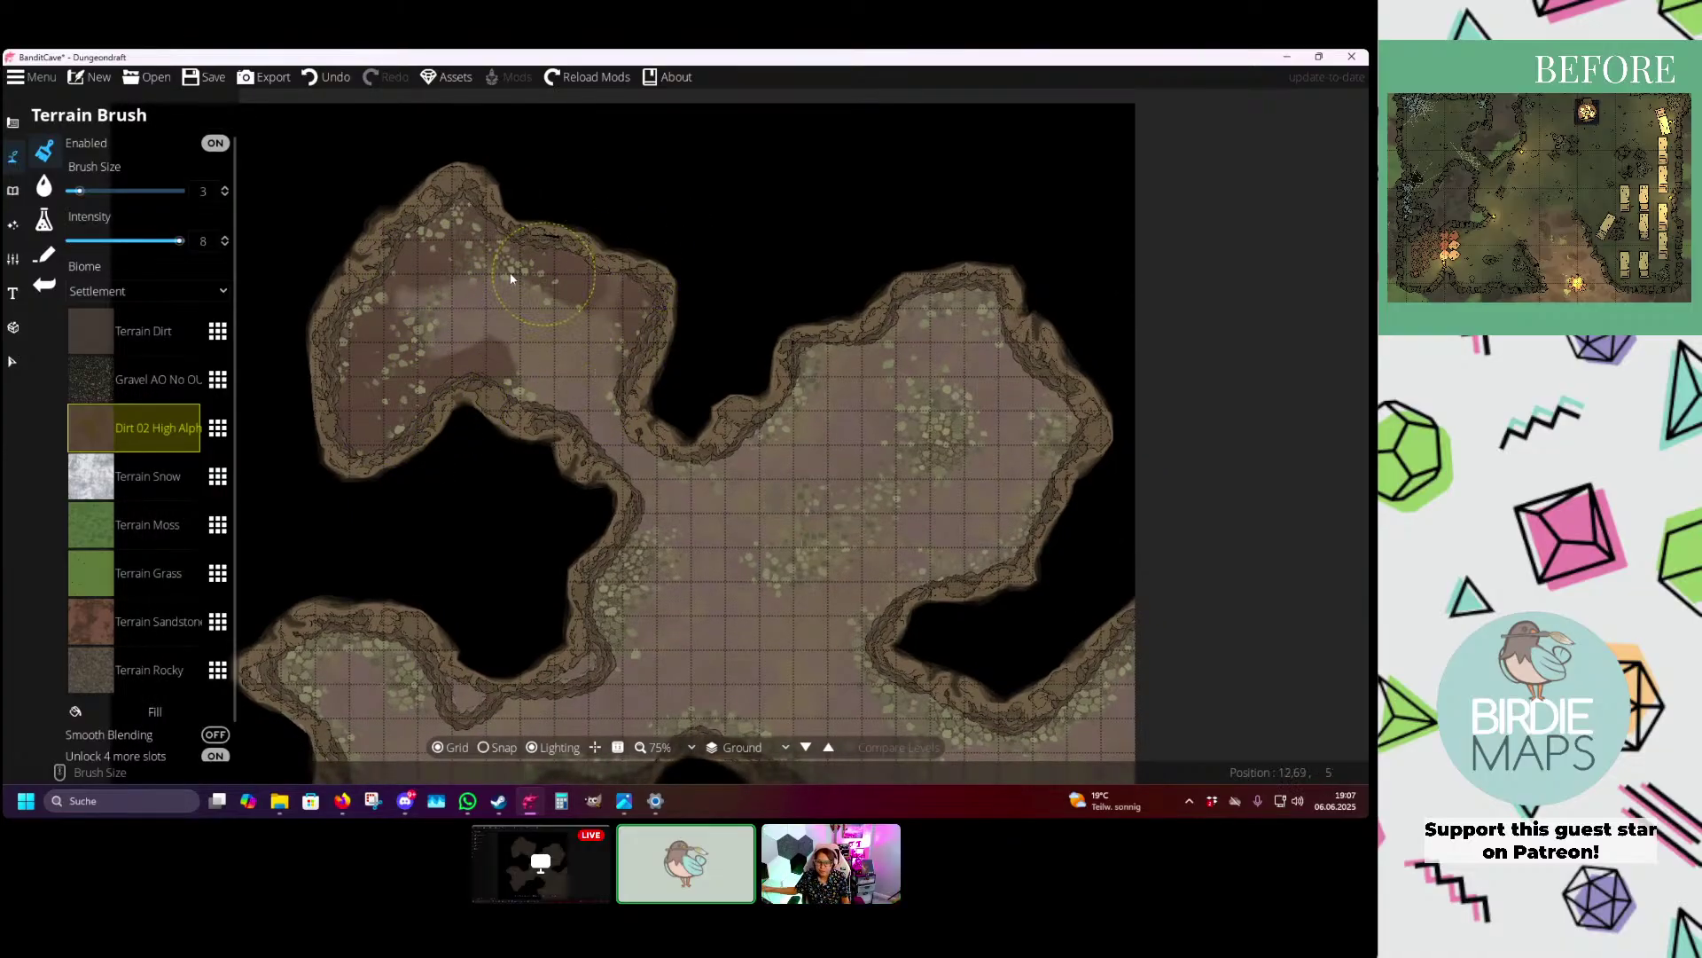
drag(590, 396, 355, 321)
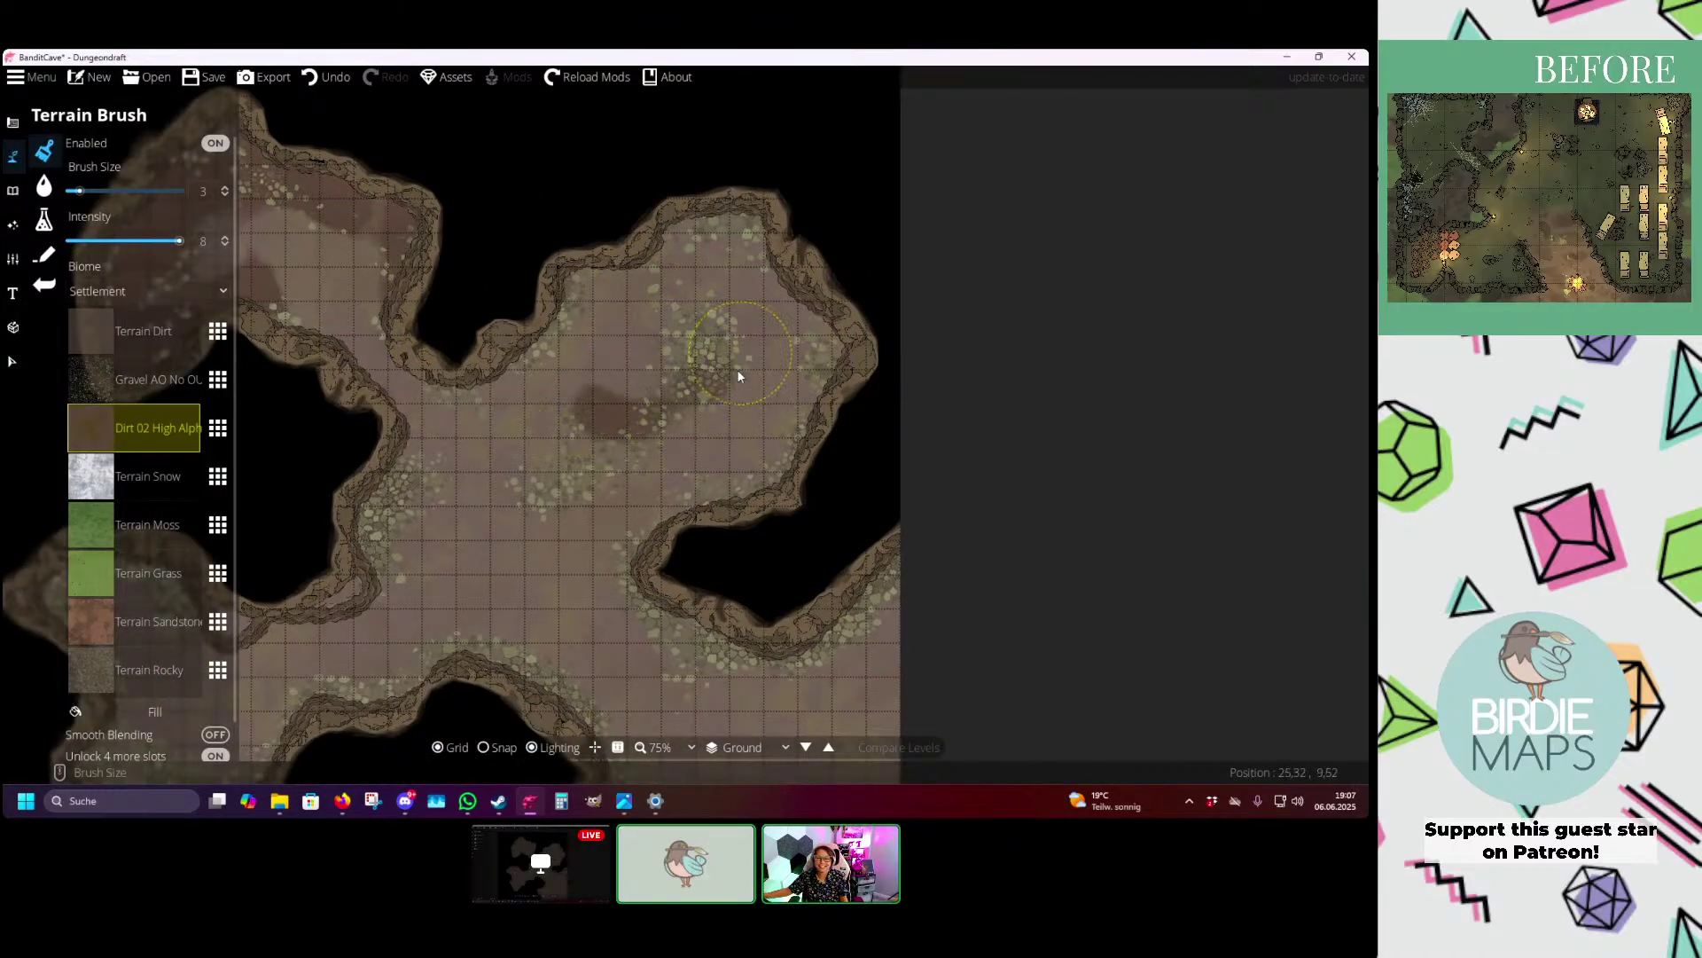
mouse_move(739, 370)
mouse_down()
mouse_move(783, 291)
mouse_move(754, 374)
mouse_move(741, 327)
mouse_move(890, 249)
mouse_up()
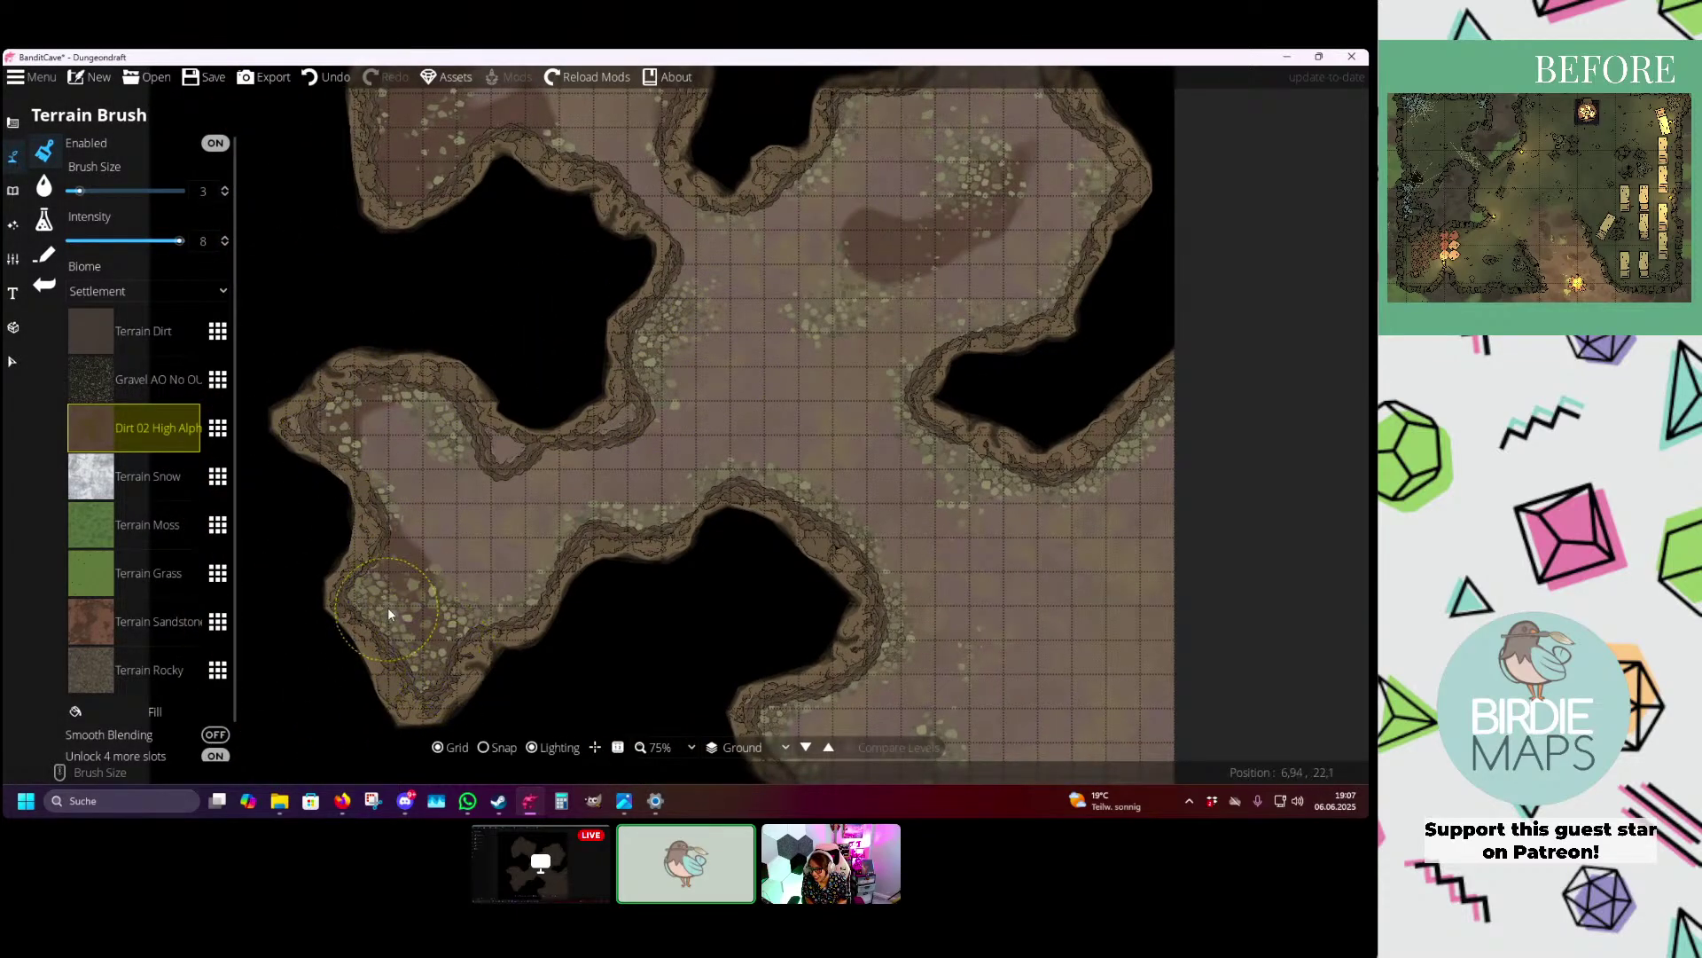
- Paint dirt in the southwest chamber's lower corner, on the southern rock mass's upper edge and along the central rock mass's east side
drag(751, 420, 722, 471)
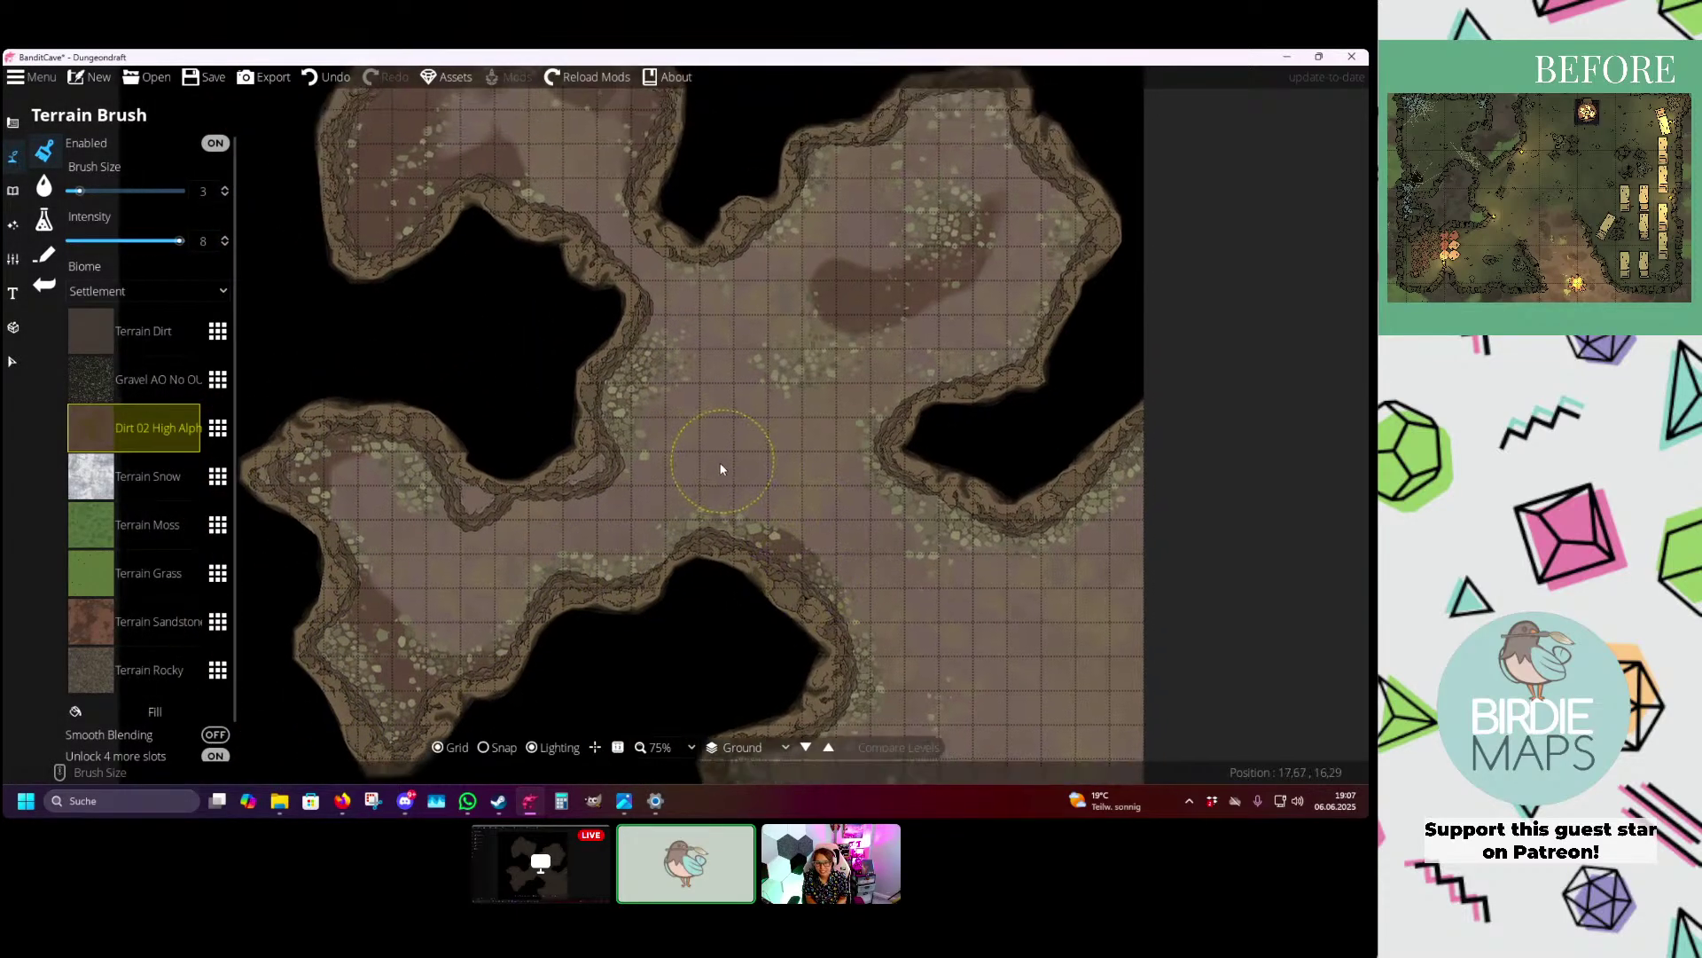
drag(646, 317, 658, 437)
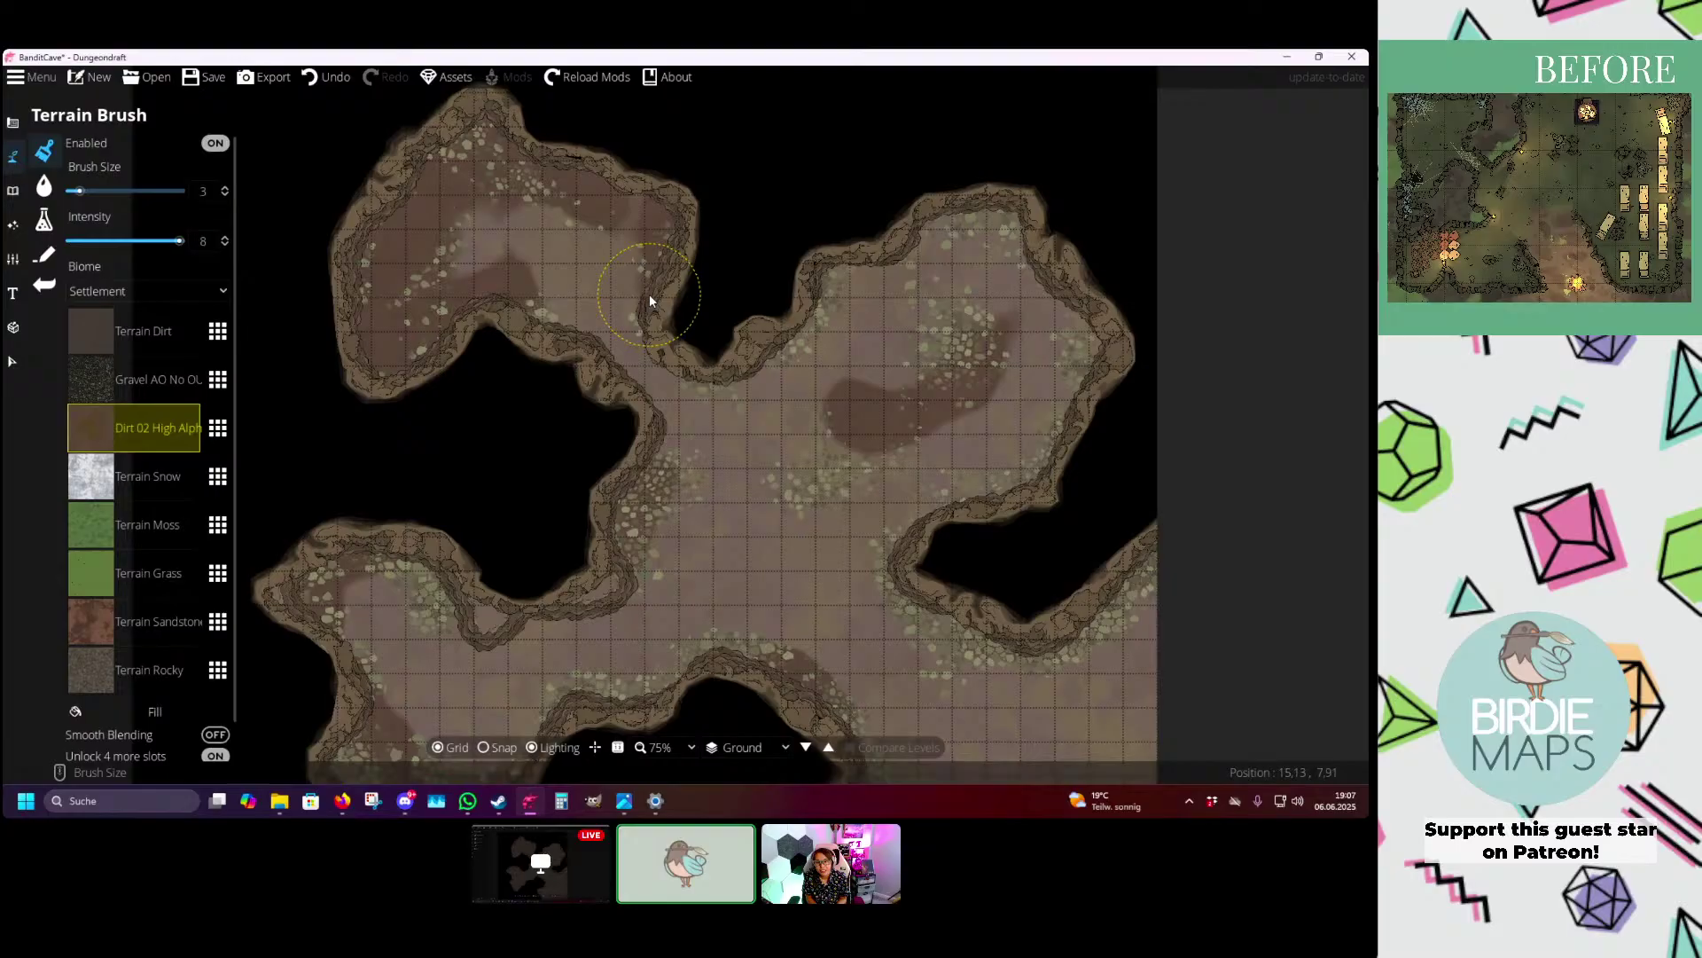
mouse_move(656, 301)
mouse_down()
mouse_move(567, 252)
mouse_move(615, 328)
mouse_move(591, 312)
mouse_move(552, 192)
mouse_up()
drag(577, 306, 524, 396)
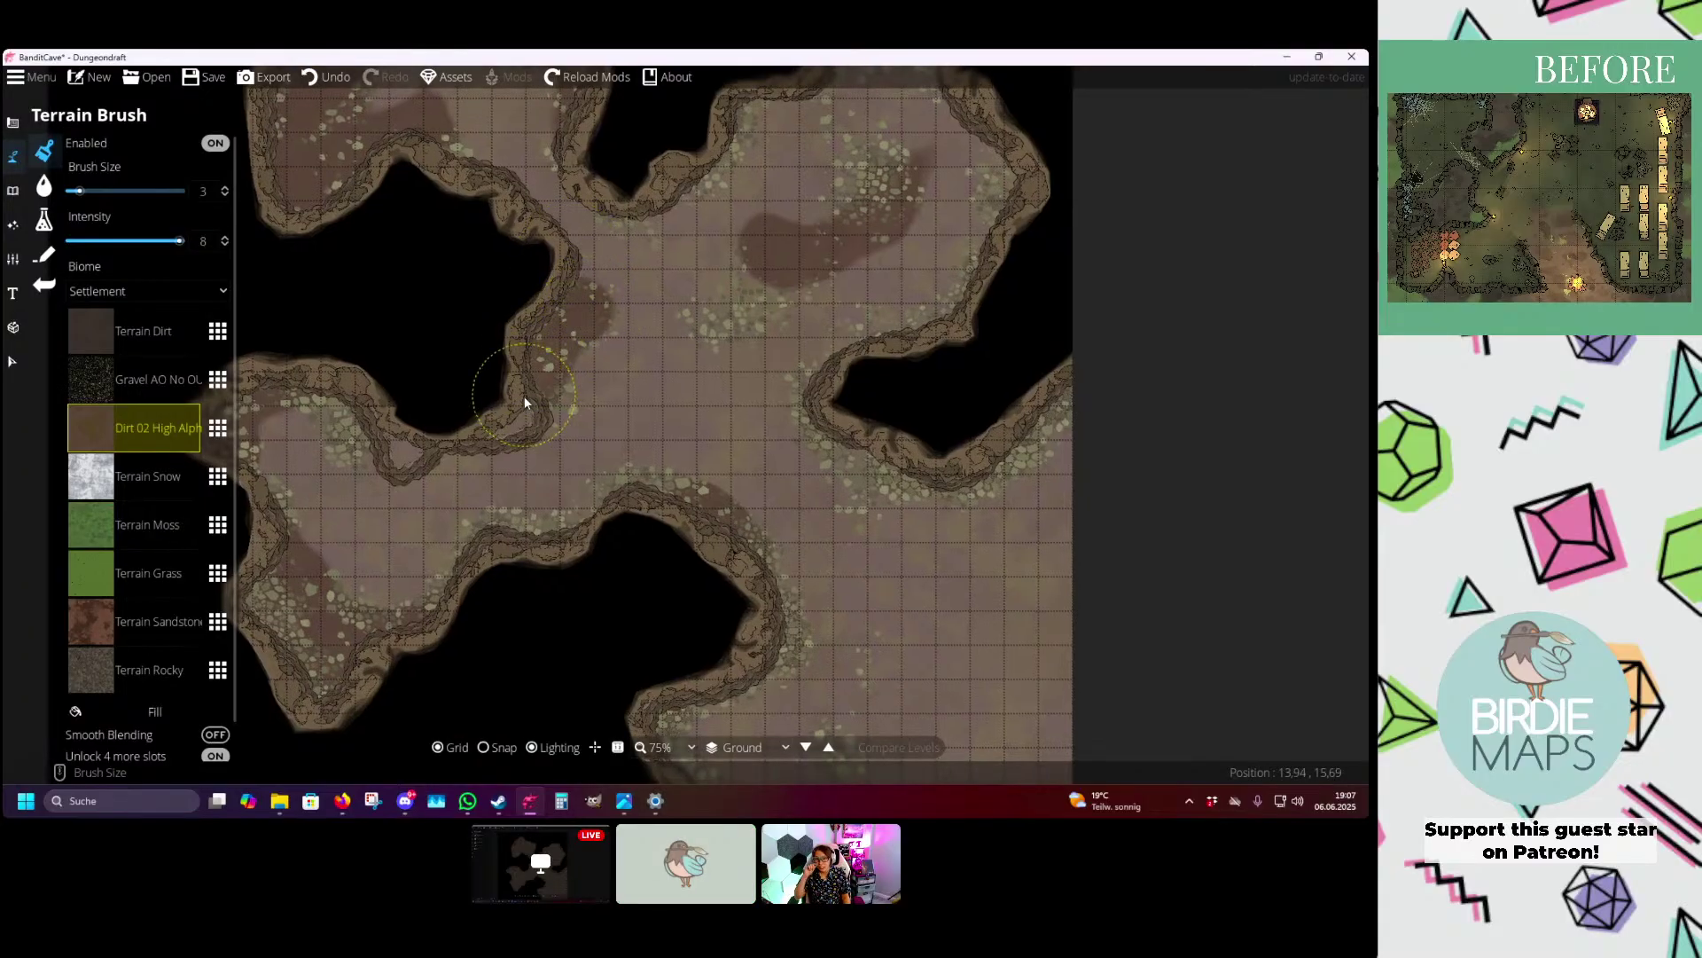
- Add dirt along the underside of the eastern rock spur and beside the northeast chamber's upper walls
drag(369, 425, 463, 380)
drag(756, 398, 493, 371)
drag(725, 379, 973, 288)
drag(602, 341, 585, 428)
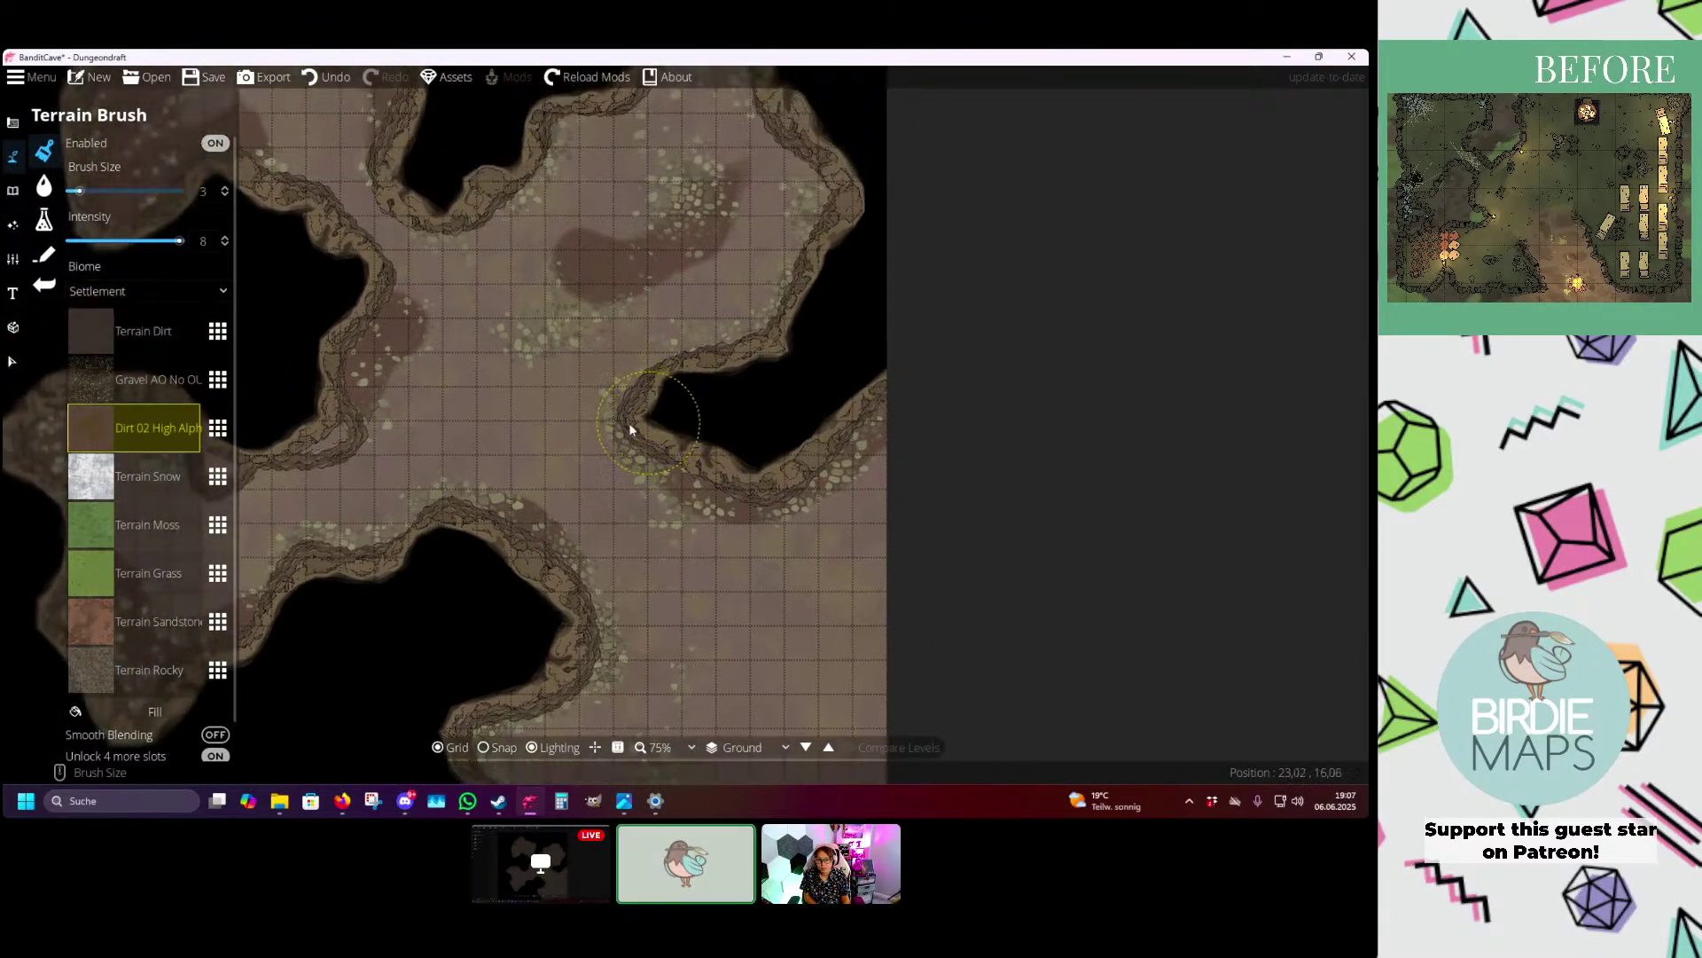
drag(823, 198, 856, 339)
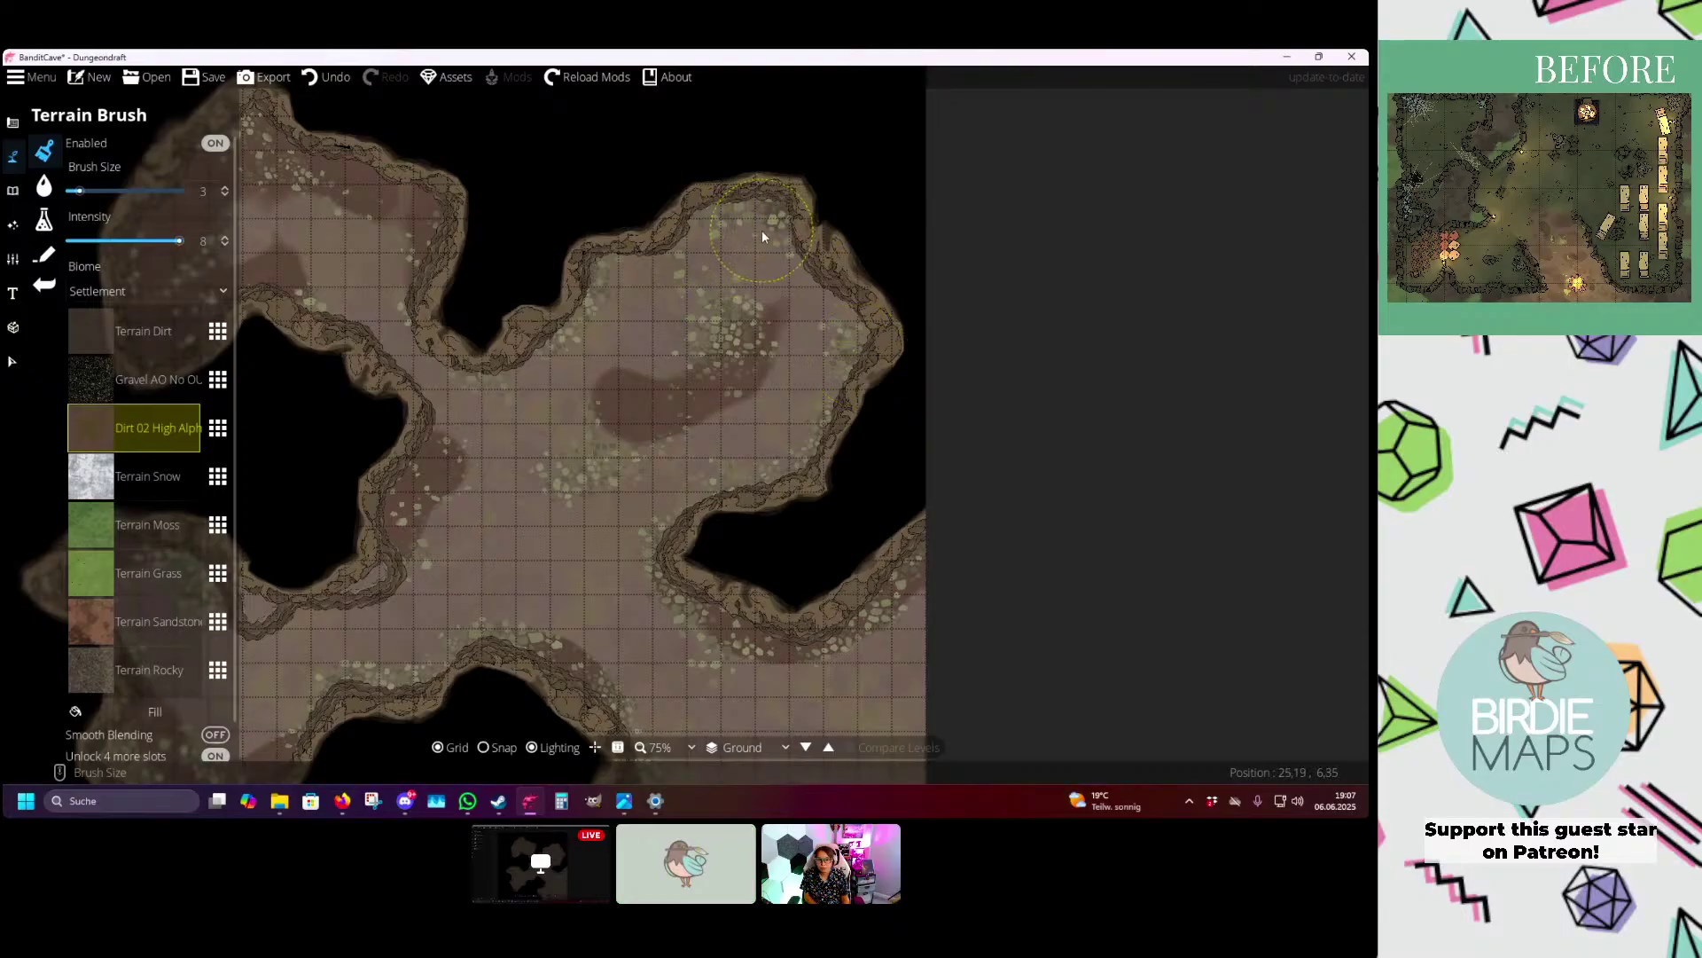
drag(417, 248, 563, 321)
- Switch back to the gravel terrain at brush size 2 and paint stones over the dirt patches' edges throughout the cave
click(180, 372)
scroll(439, 279, down, 1)
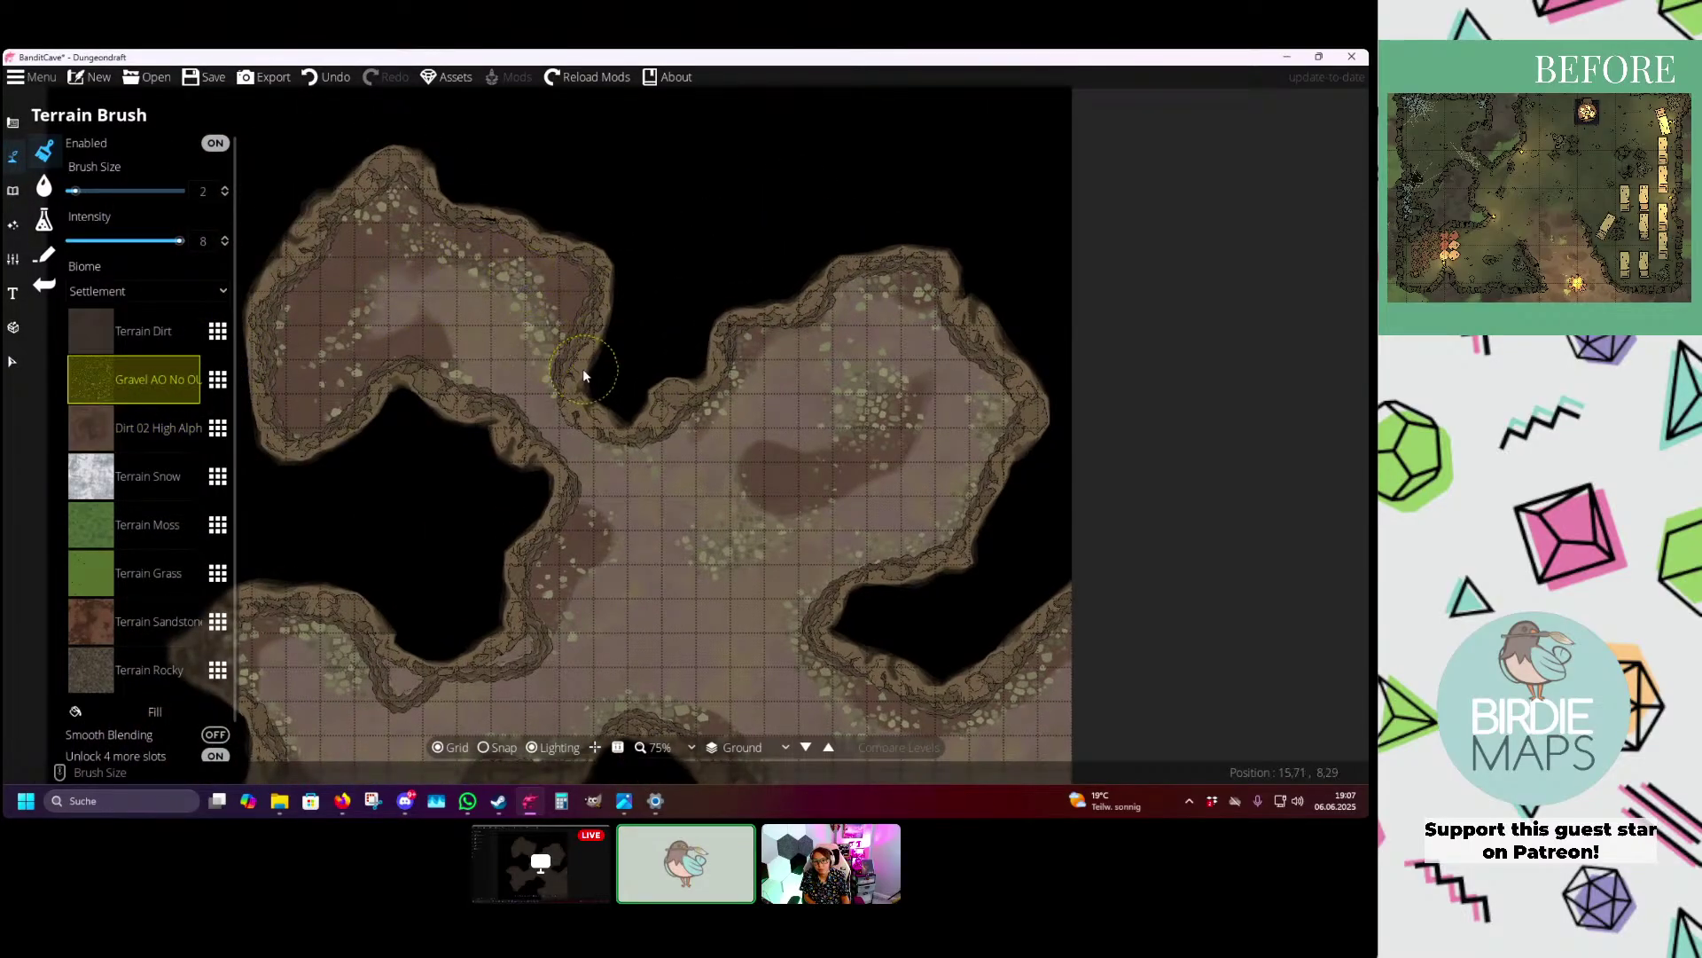
drag(380, 331, 403, 347)
drag(659, 449, 511, 331)
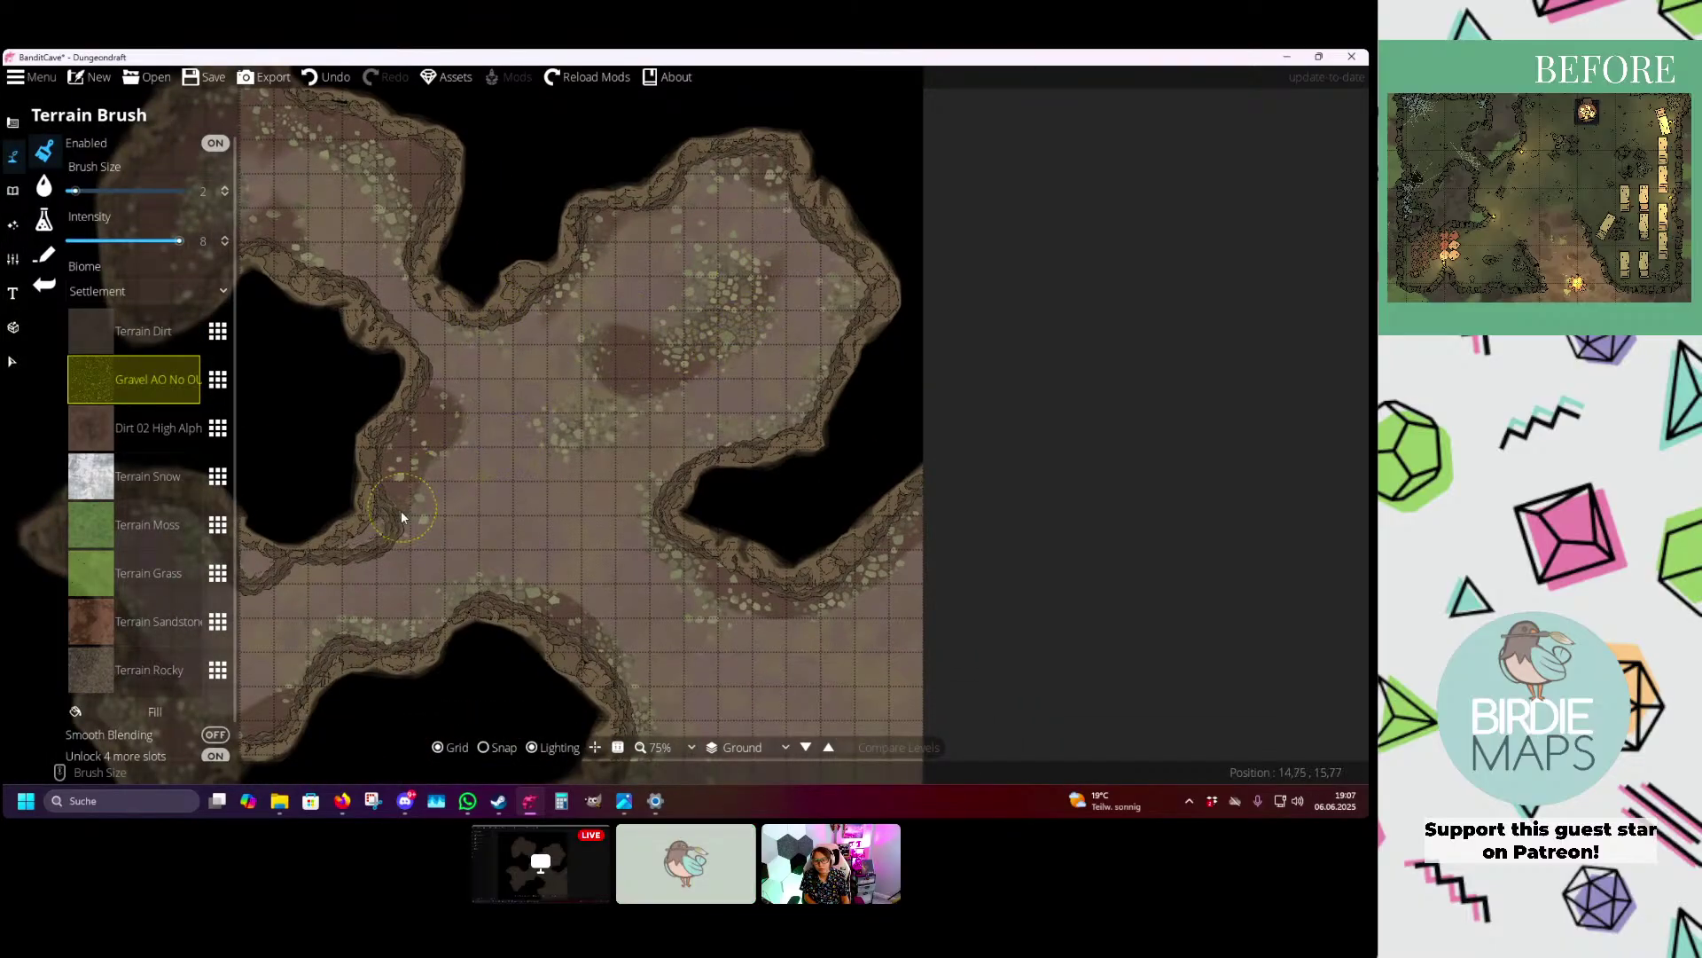
drag(547, 480, 533, 243)
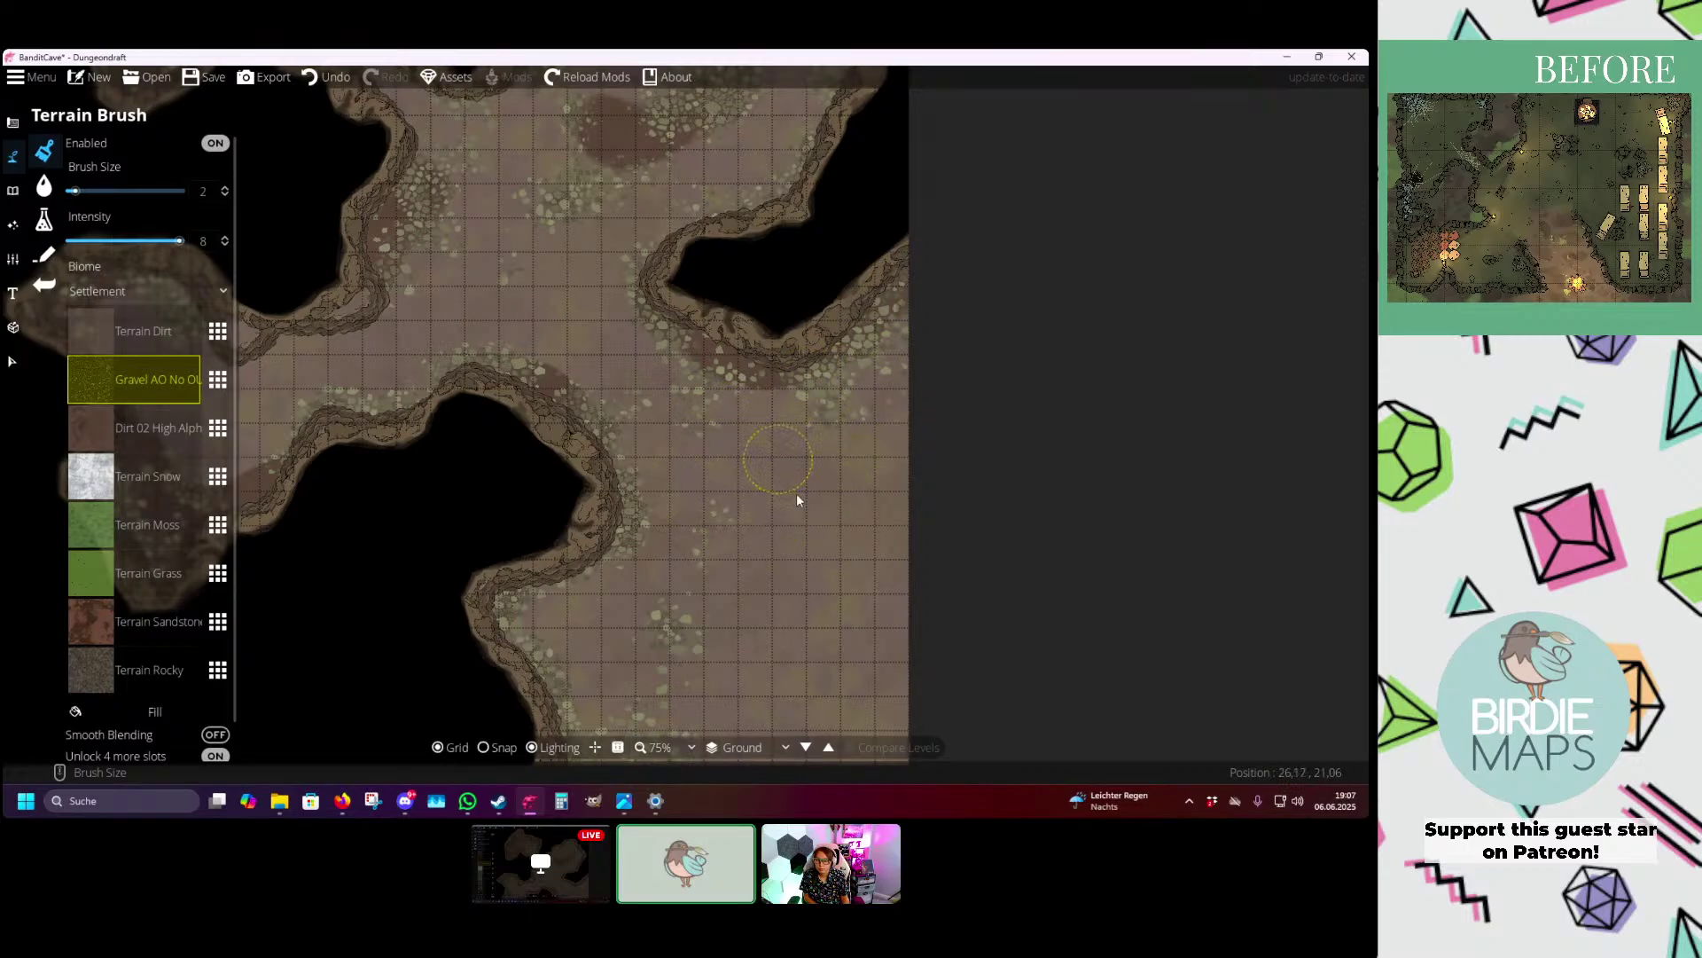
key(Left)
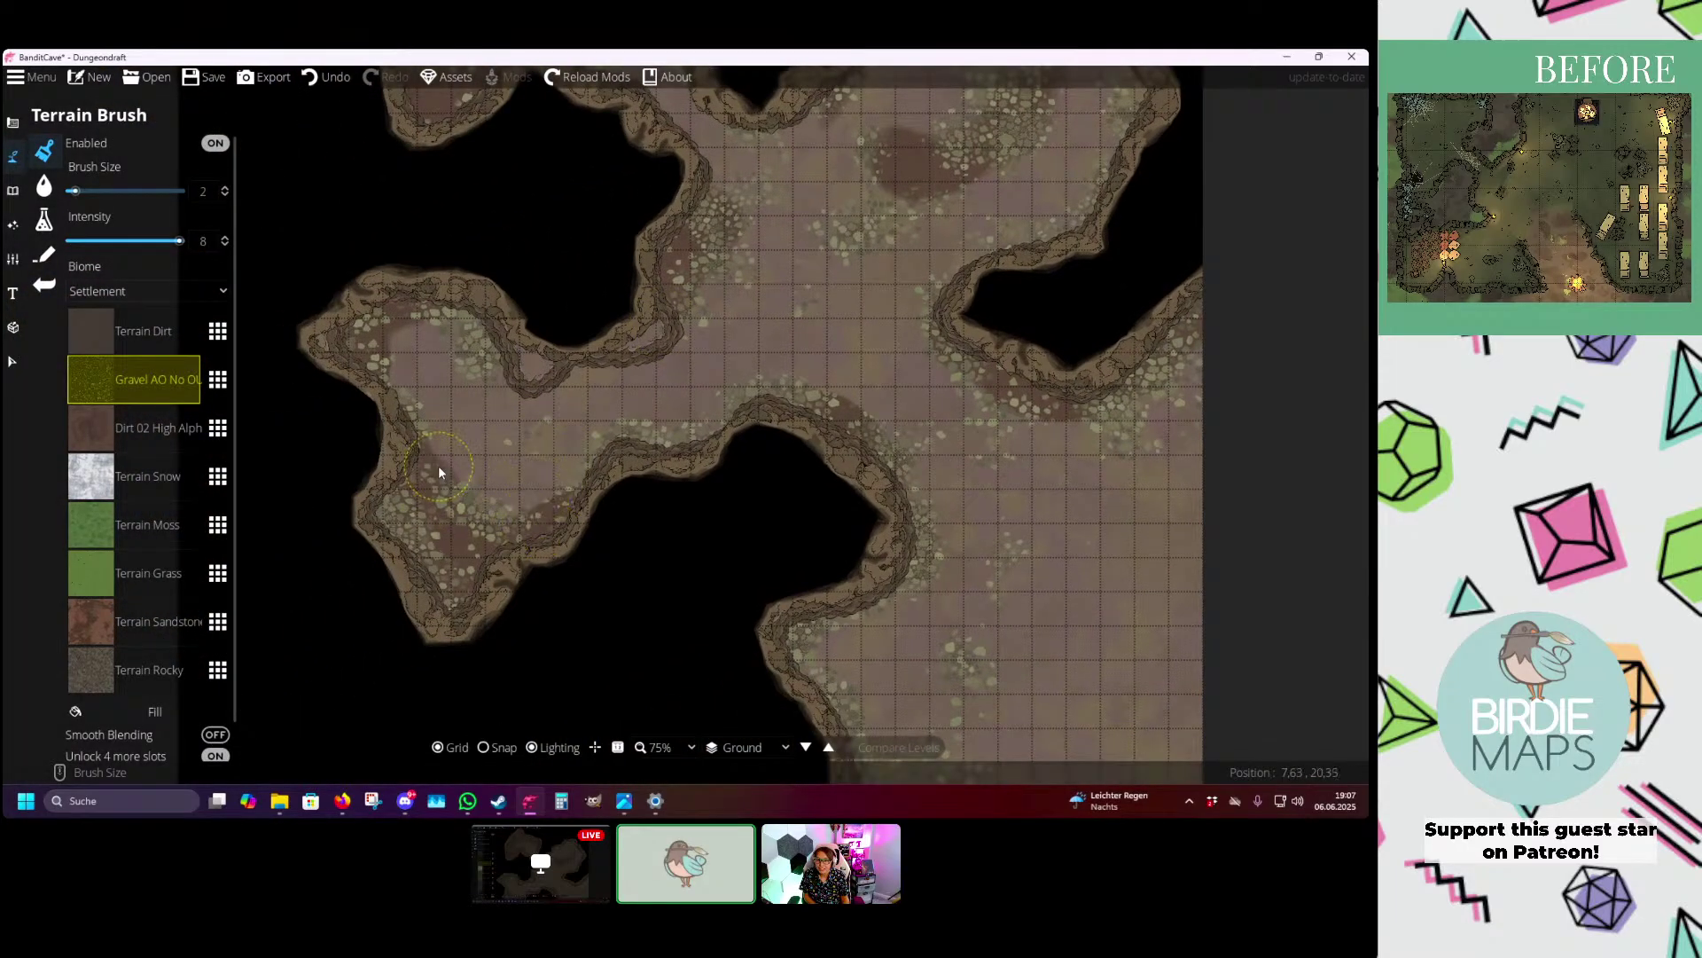
click(133, 489)
click(217, 476)
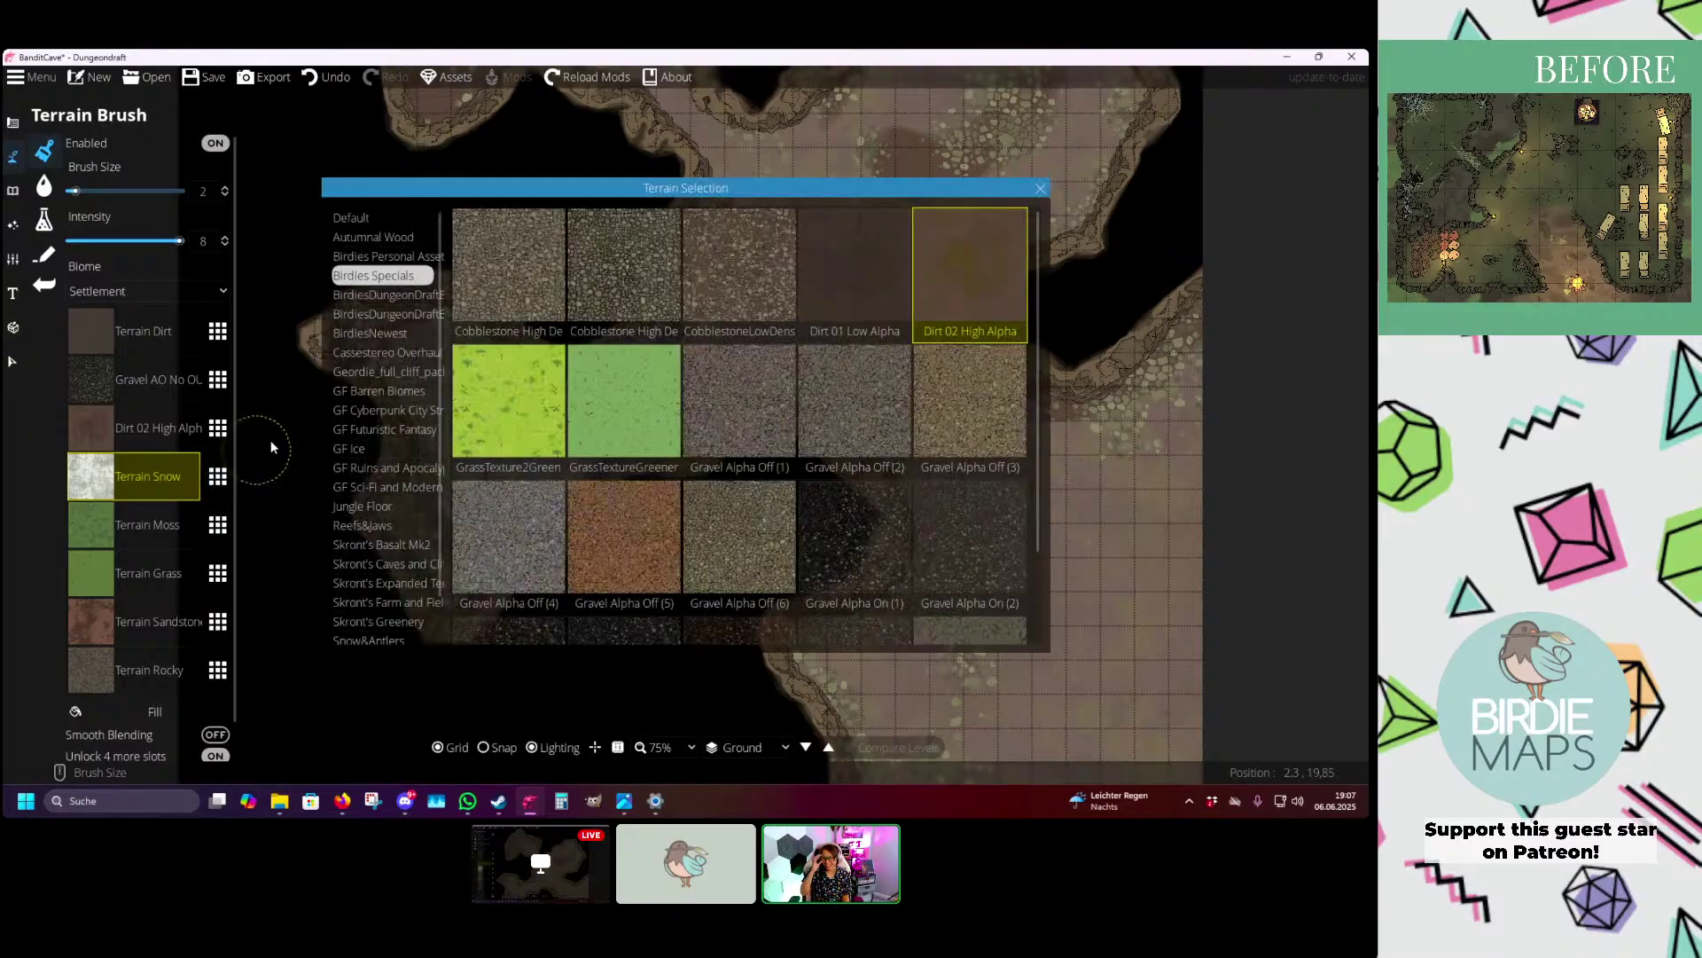
click(383, 314)
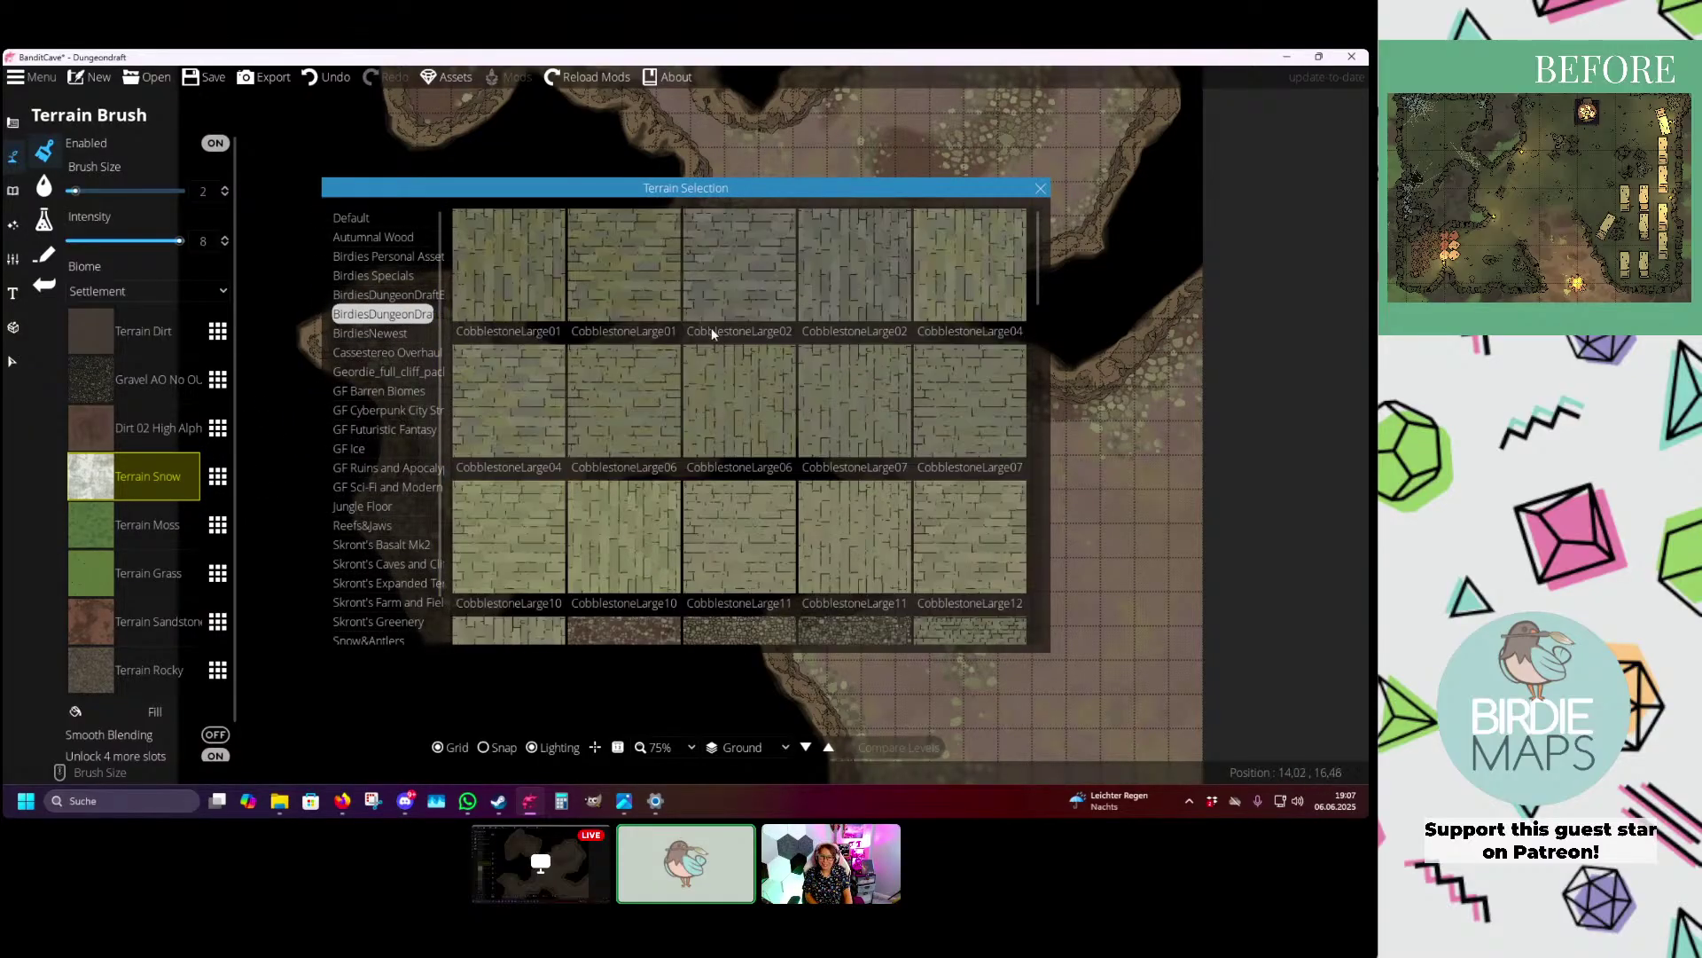
click(1041, 186)
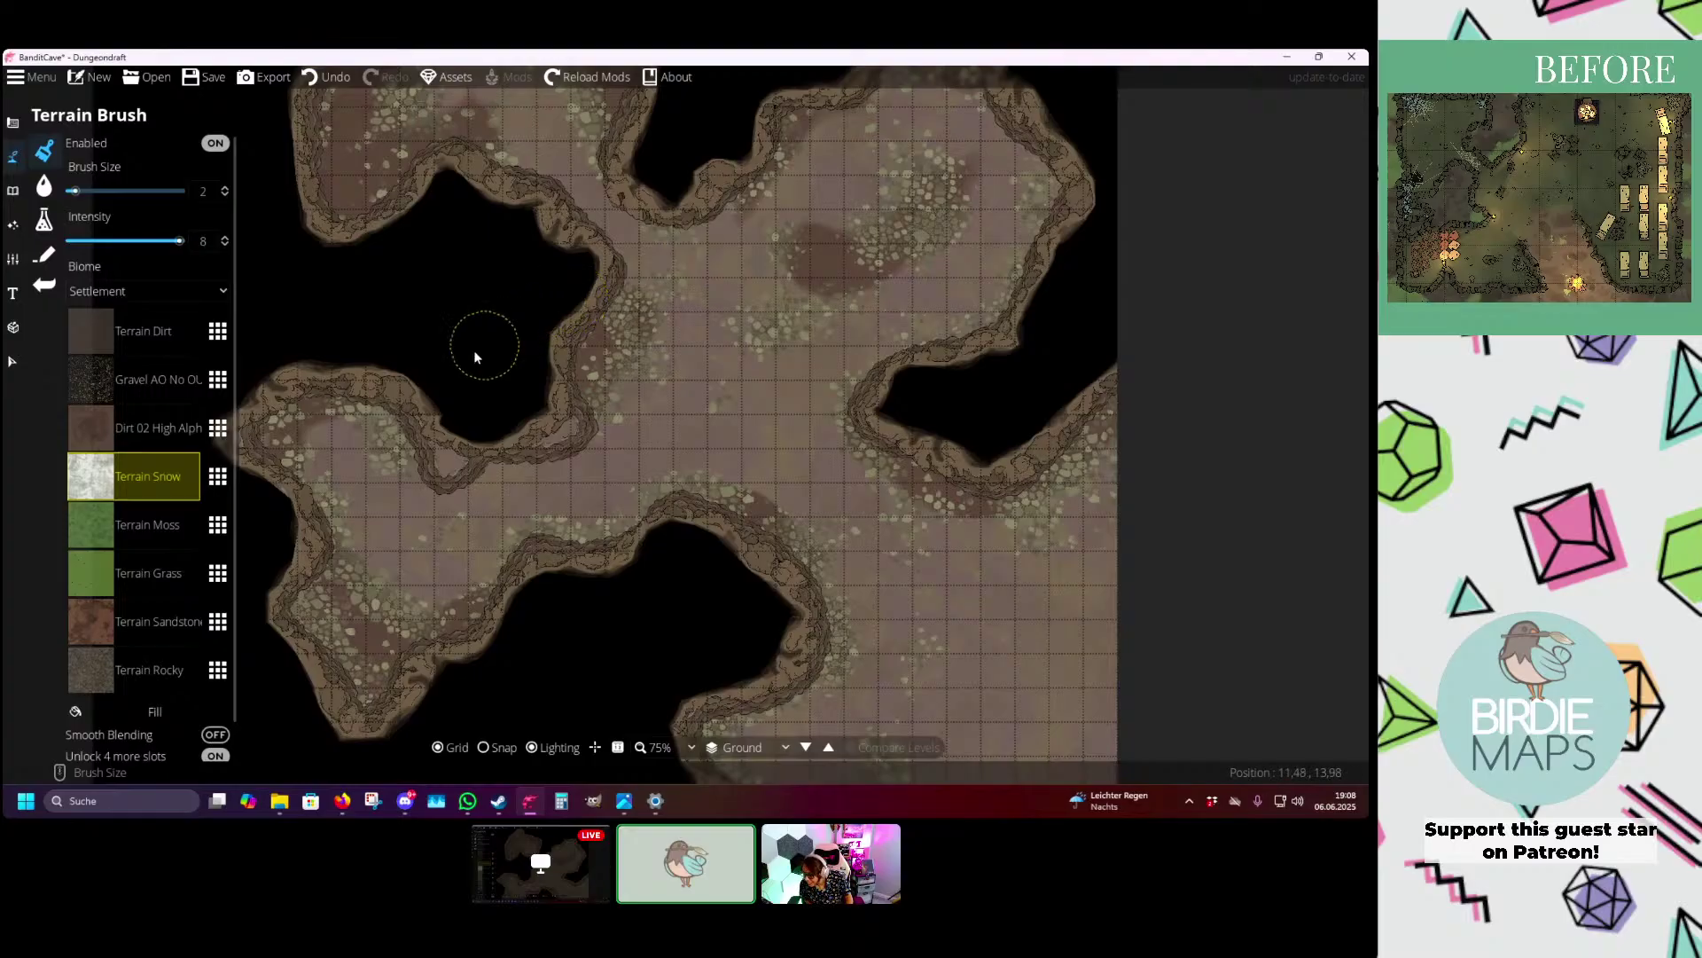
- Replace the Terrain Snow slot with the Dirt 04 High Alpha terrain from the BirdiesDungeonDraft asset pack
drag(475, 352, 489, 466)
drag(647, 401, 640, 322)
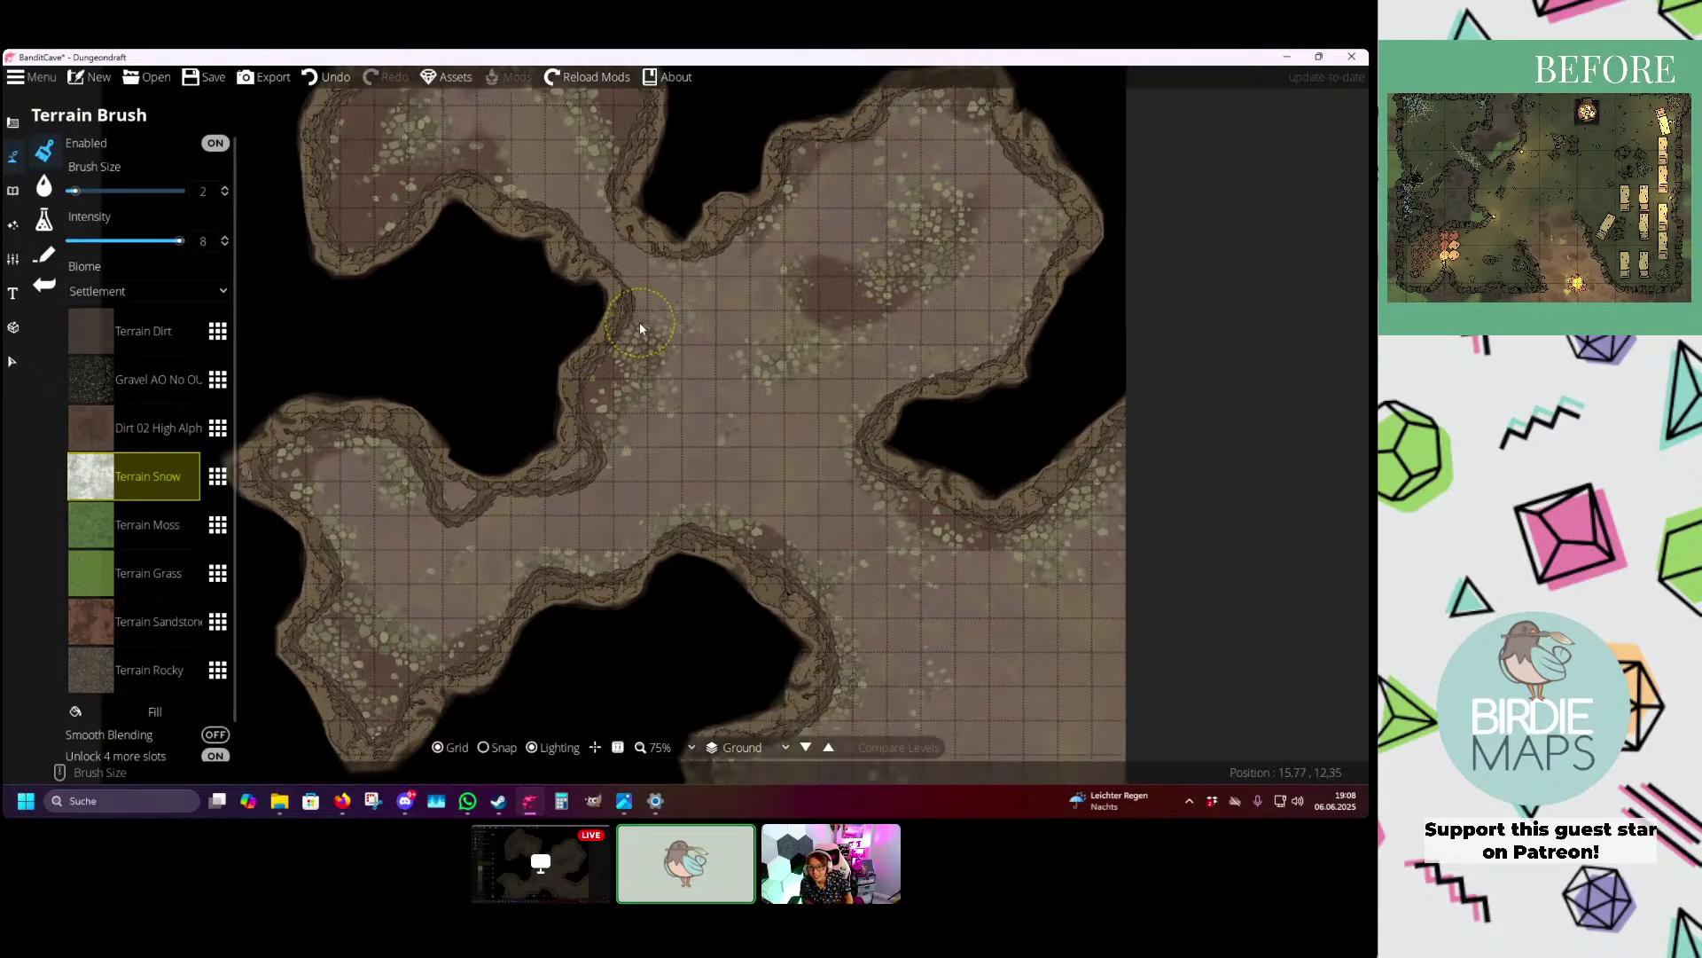
drag(436, 431, 504, 374)
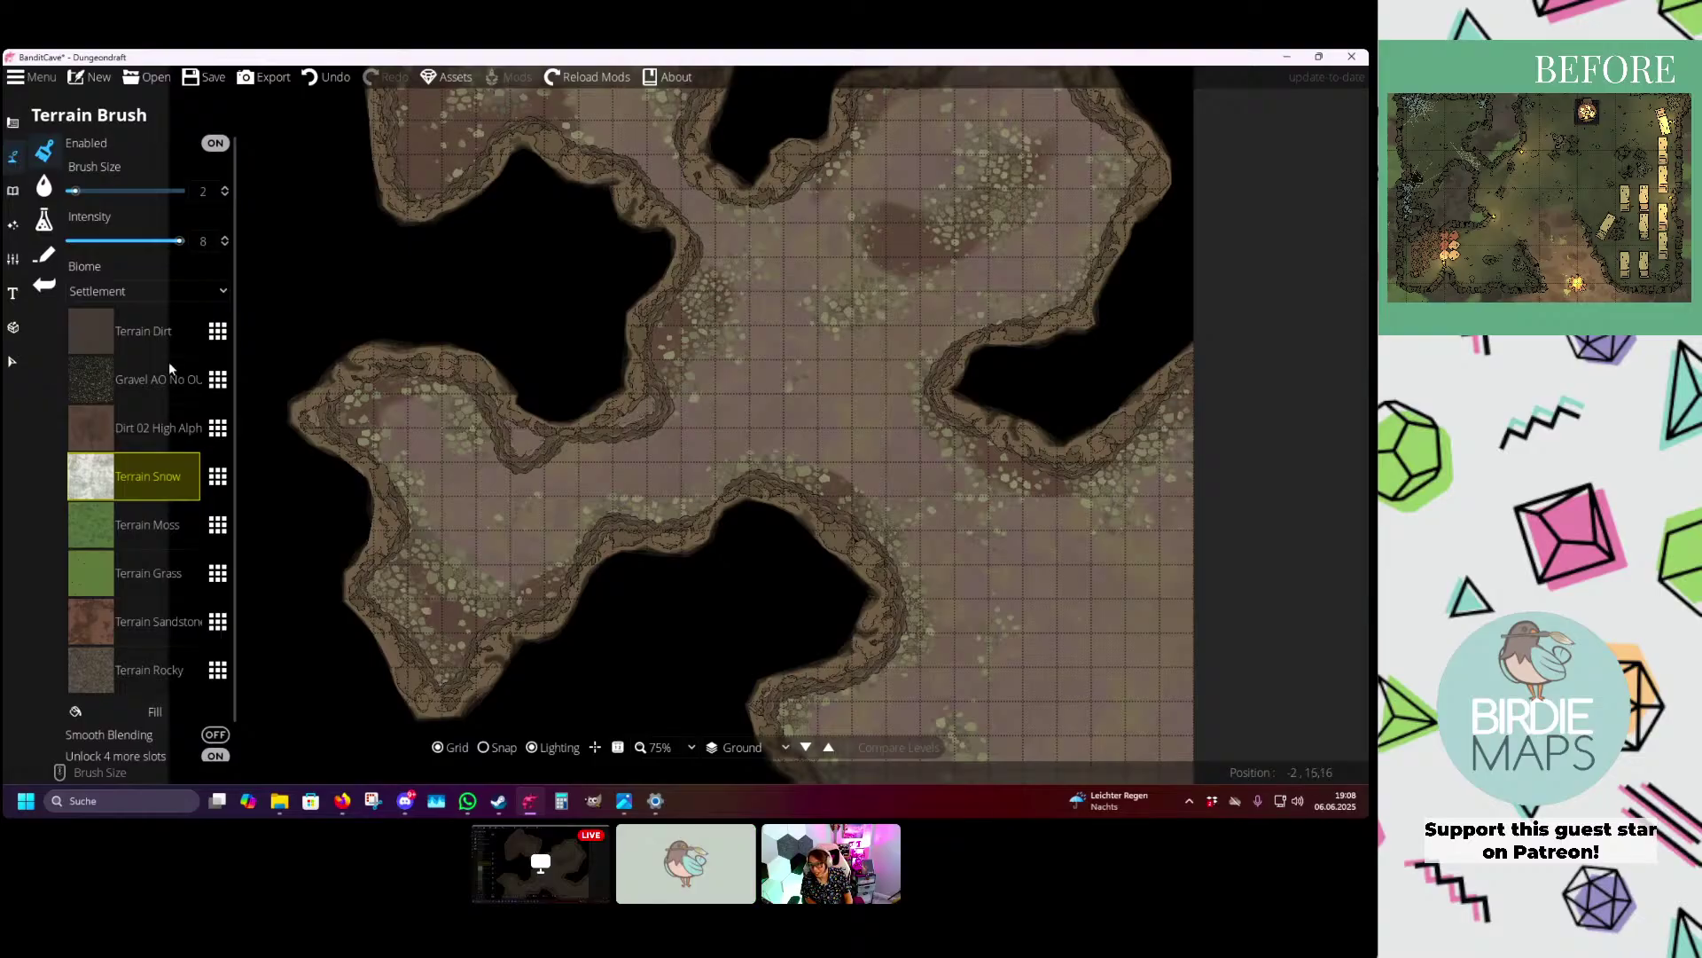
key(a)
click(218, 476)
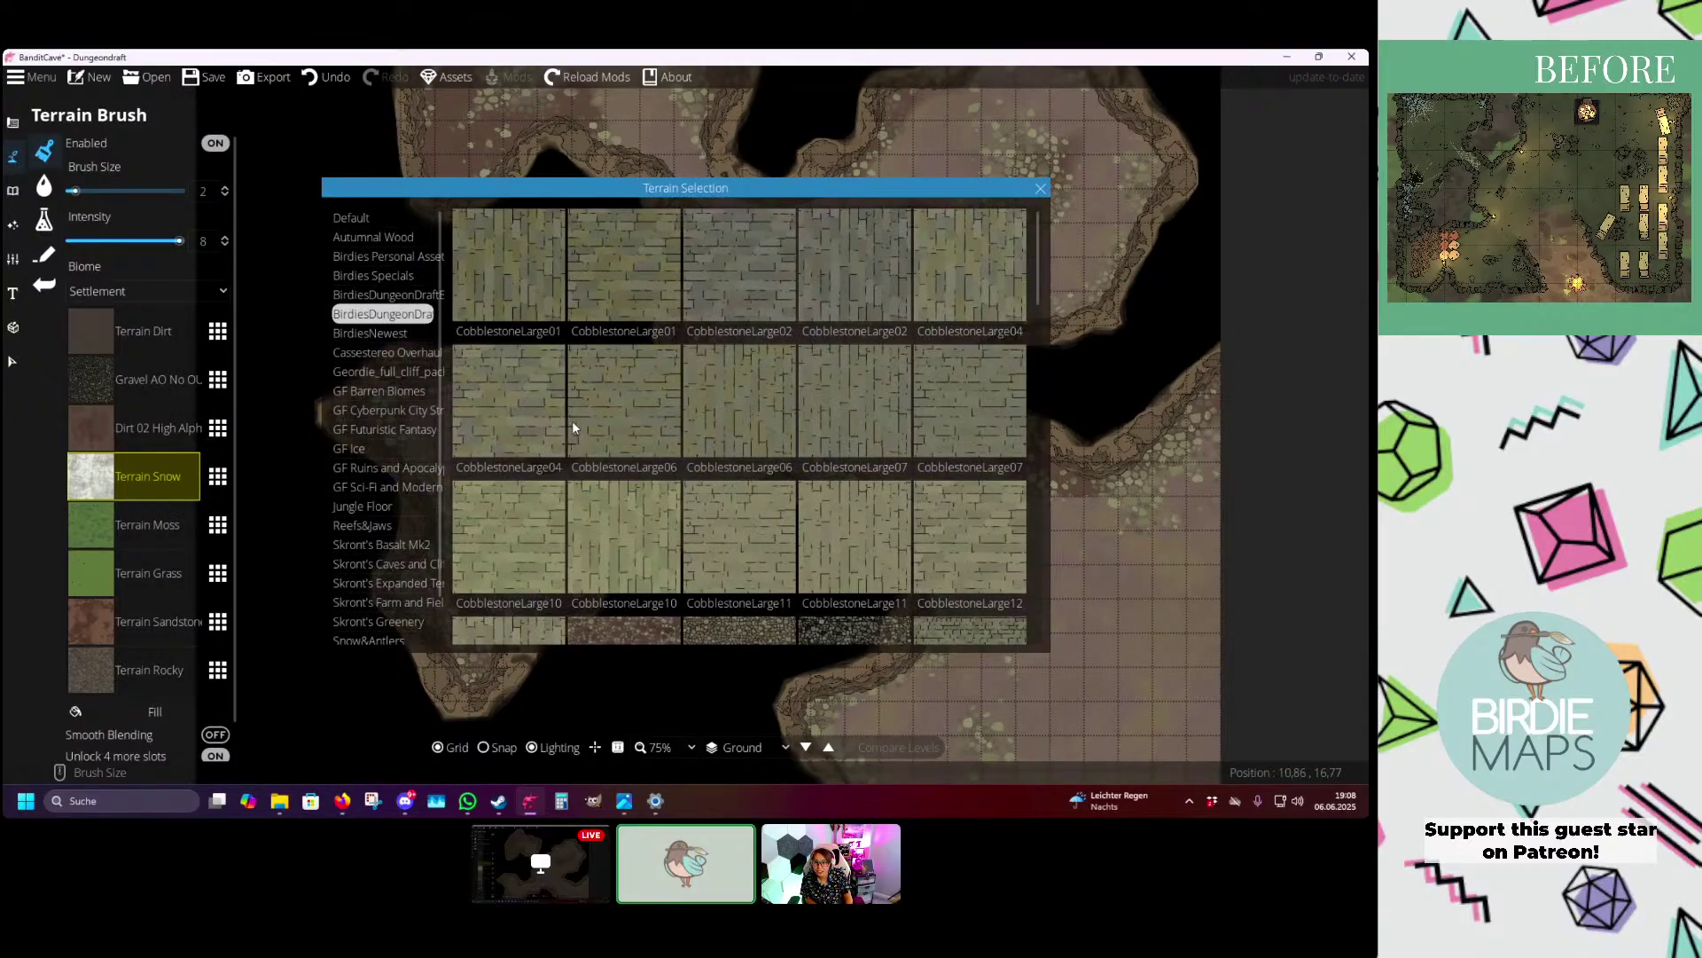
click(392, 354)
click(392, 334)
click(399, 315)
scroll(619, 439, down, 3)
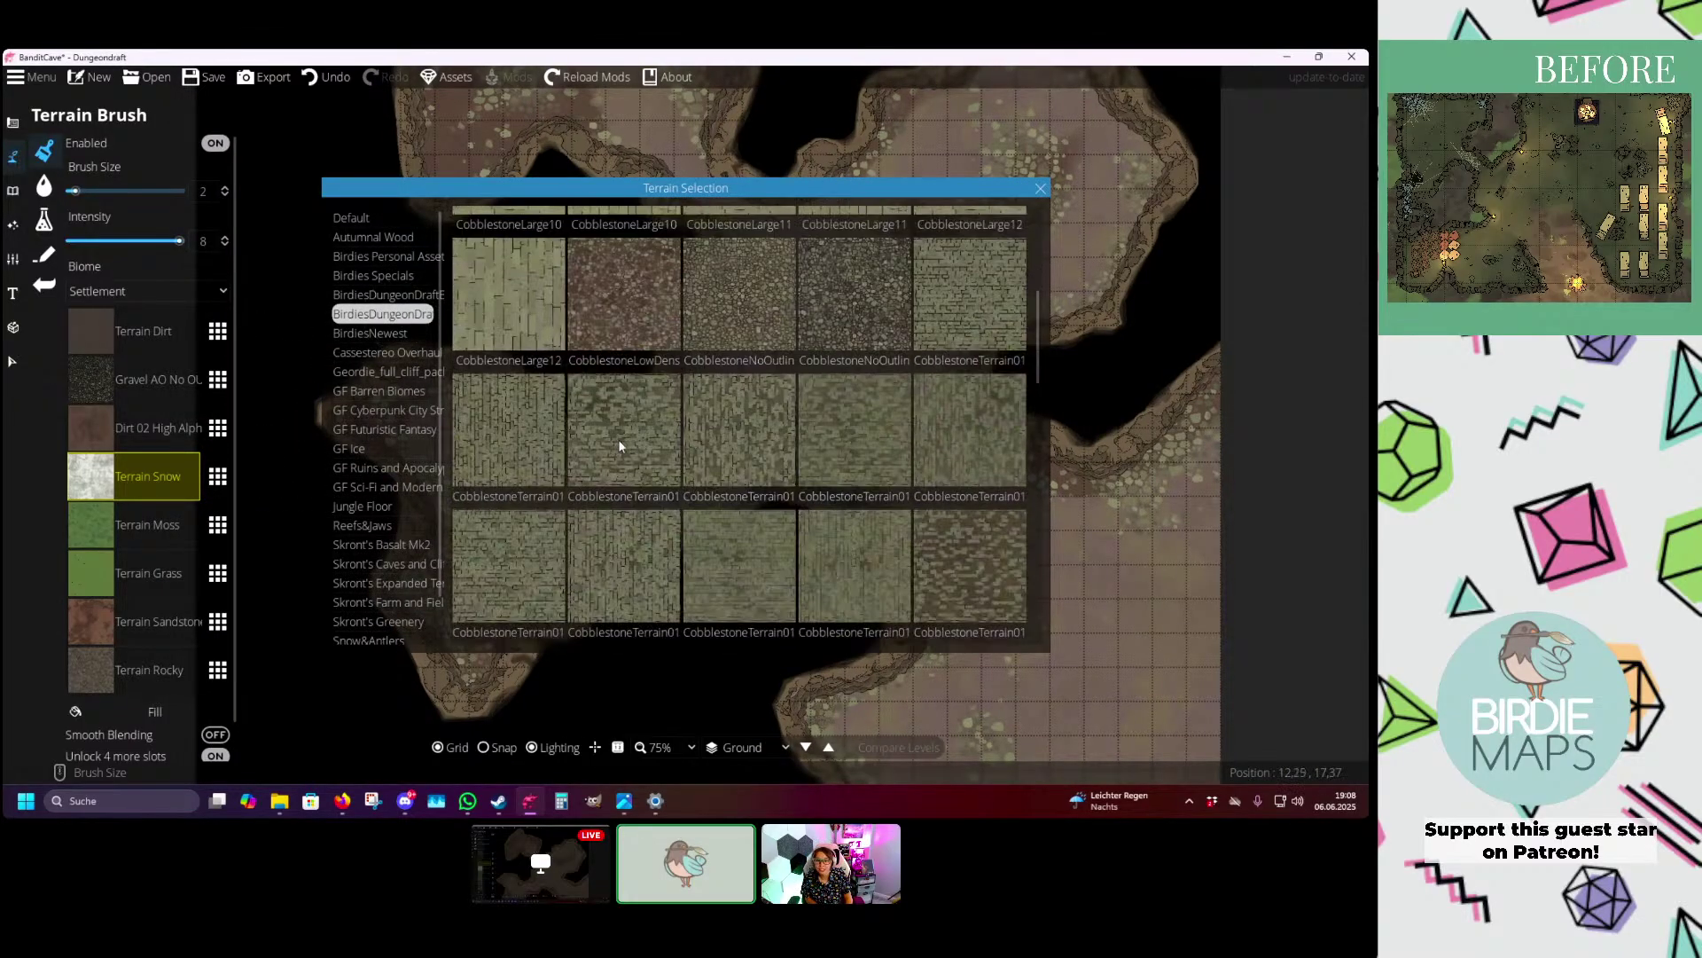
scroll(618, 439, down, 3)
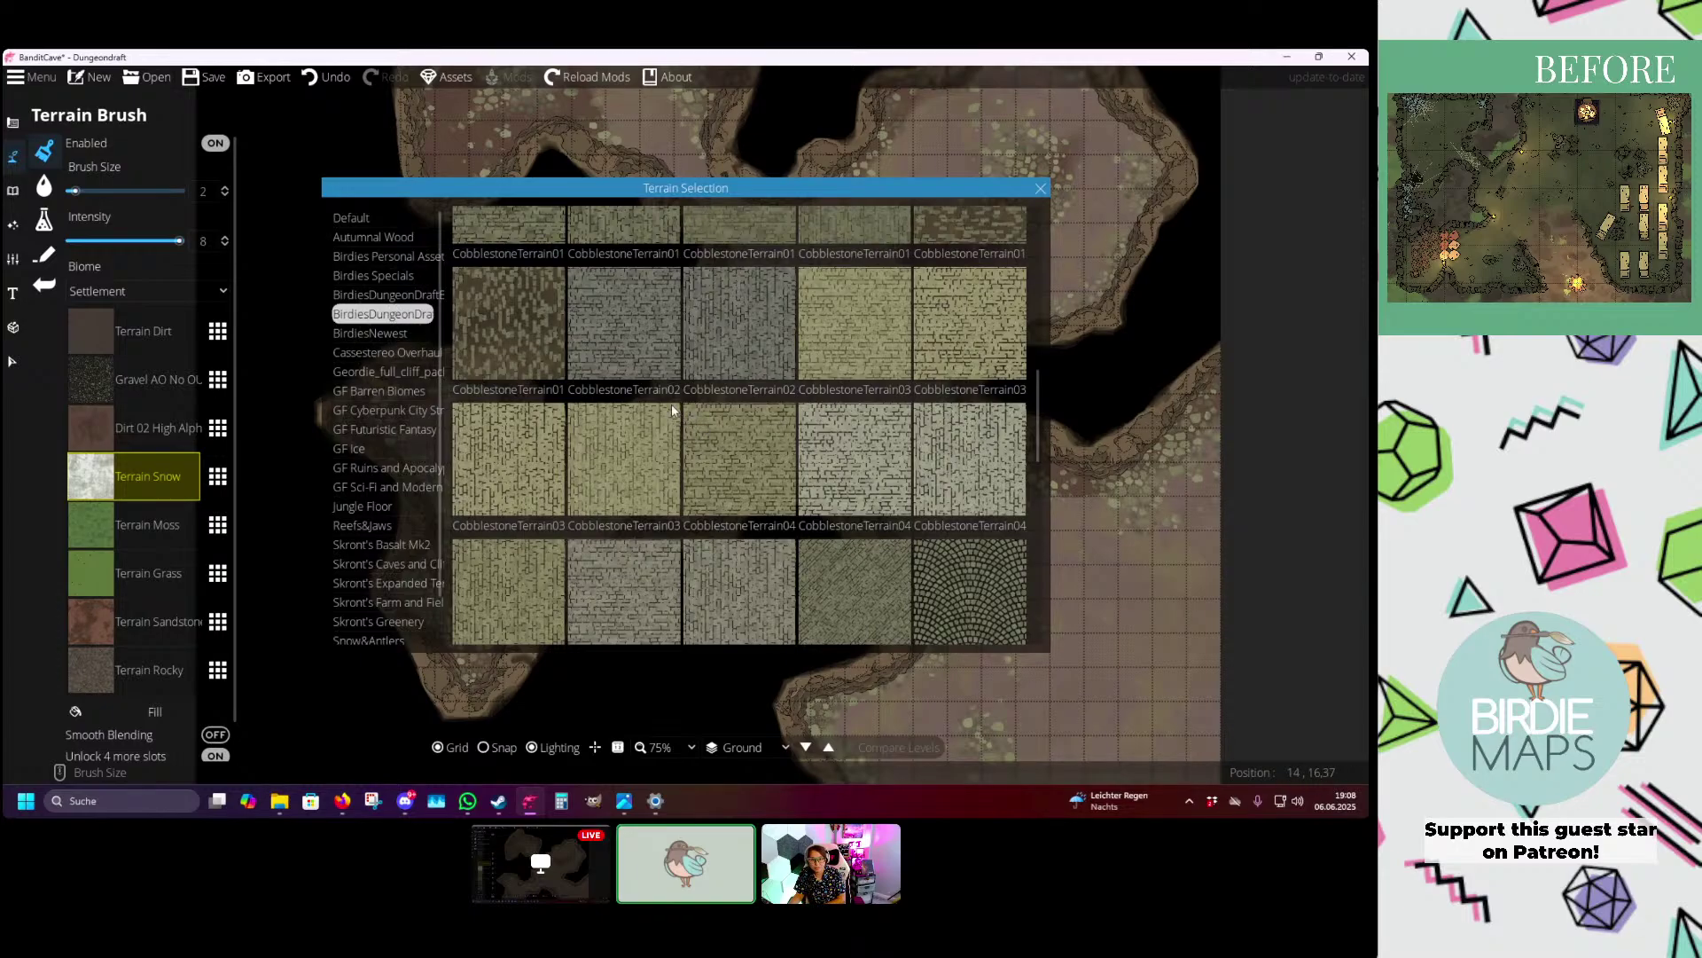
scroll(773, 385, down, 2)
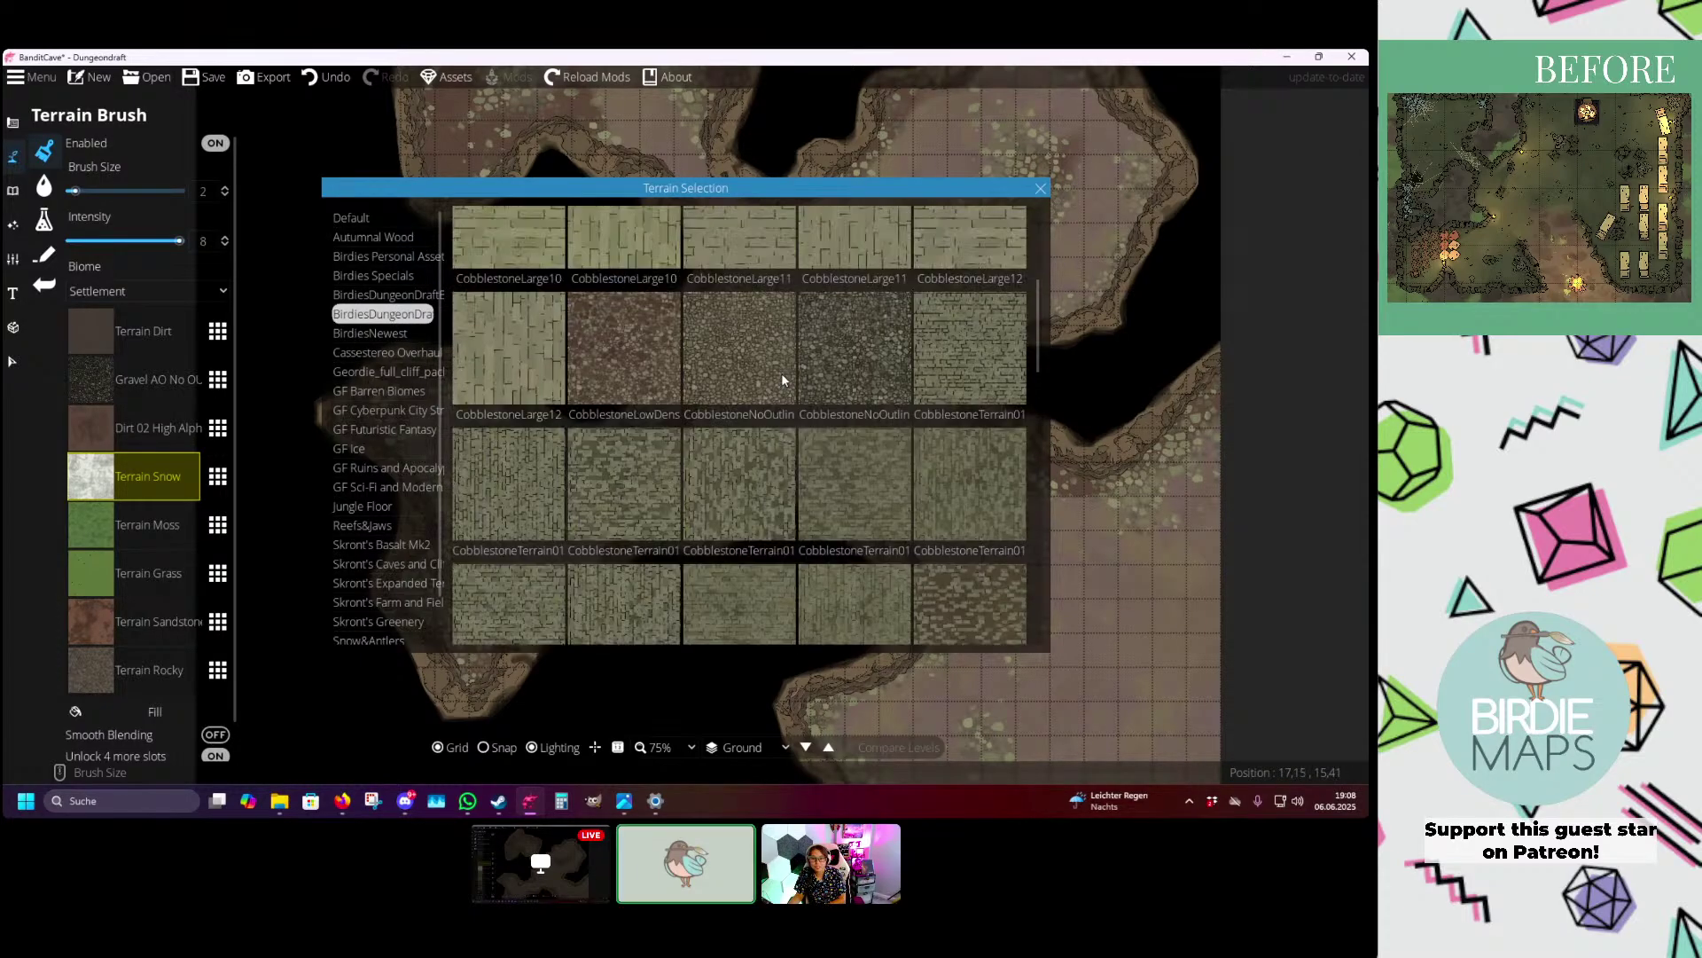
scroll(780, 373, down, 10)
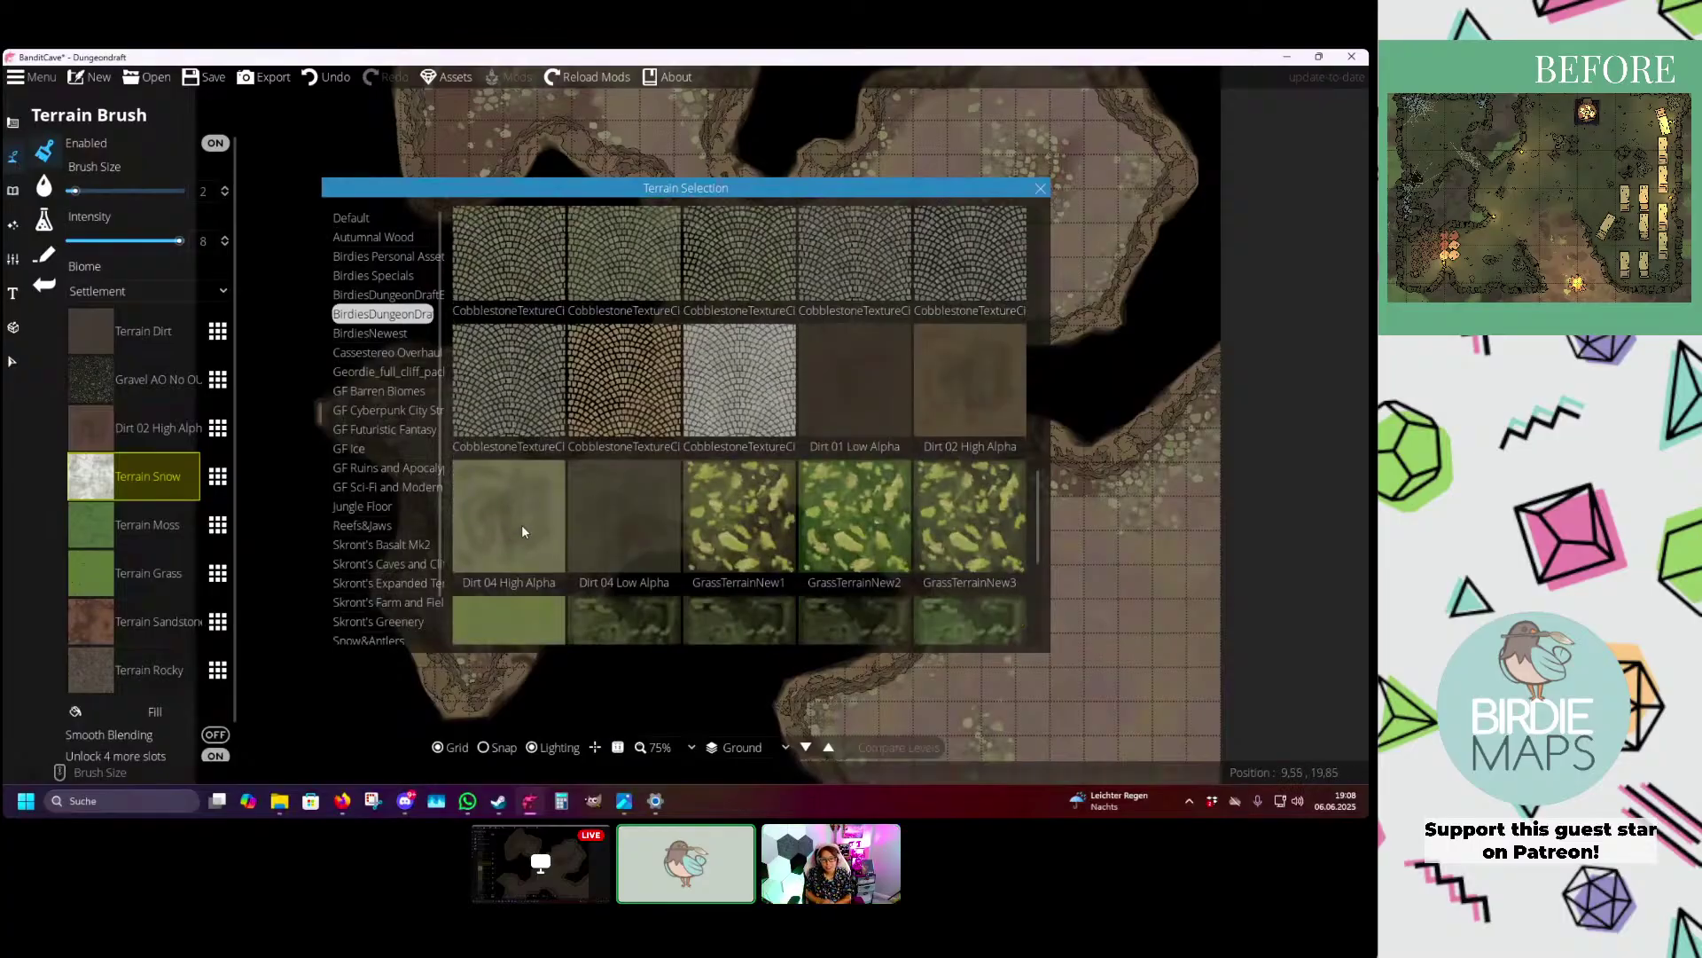
click(522, 529)
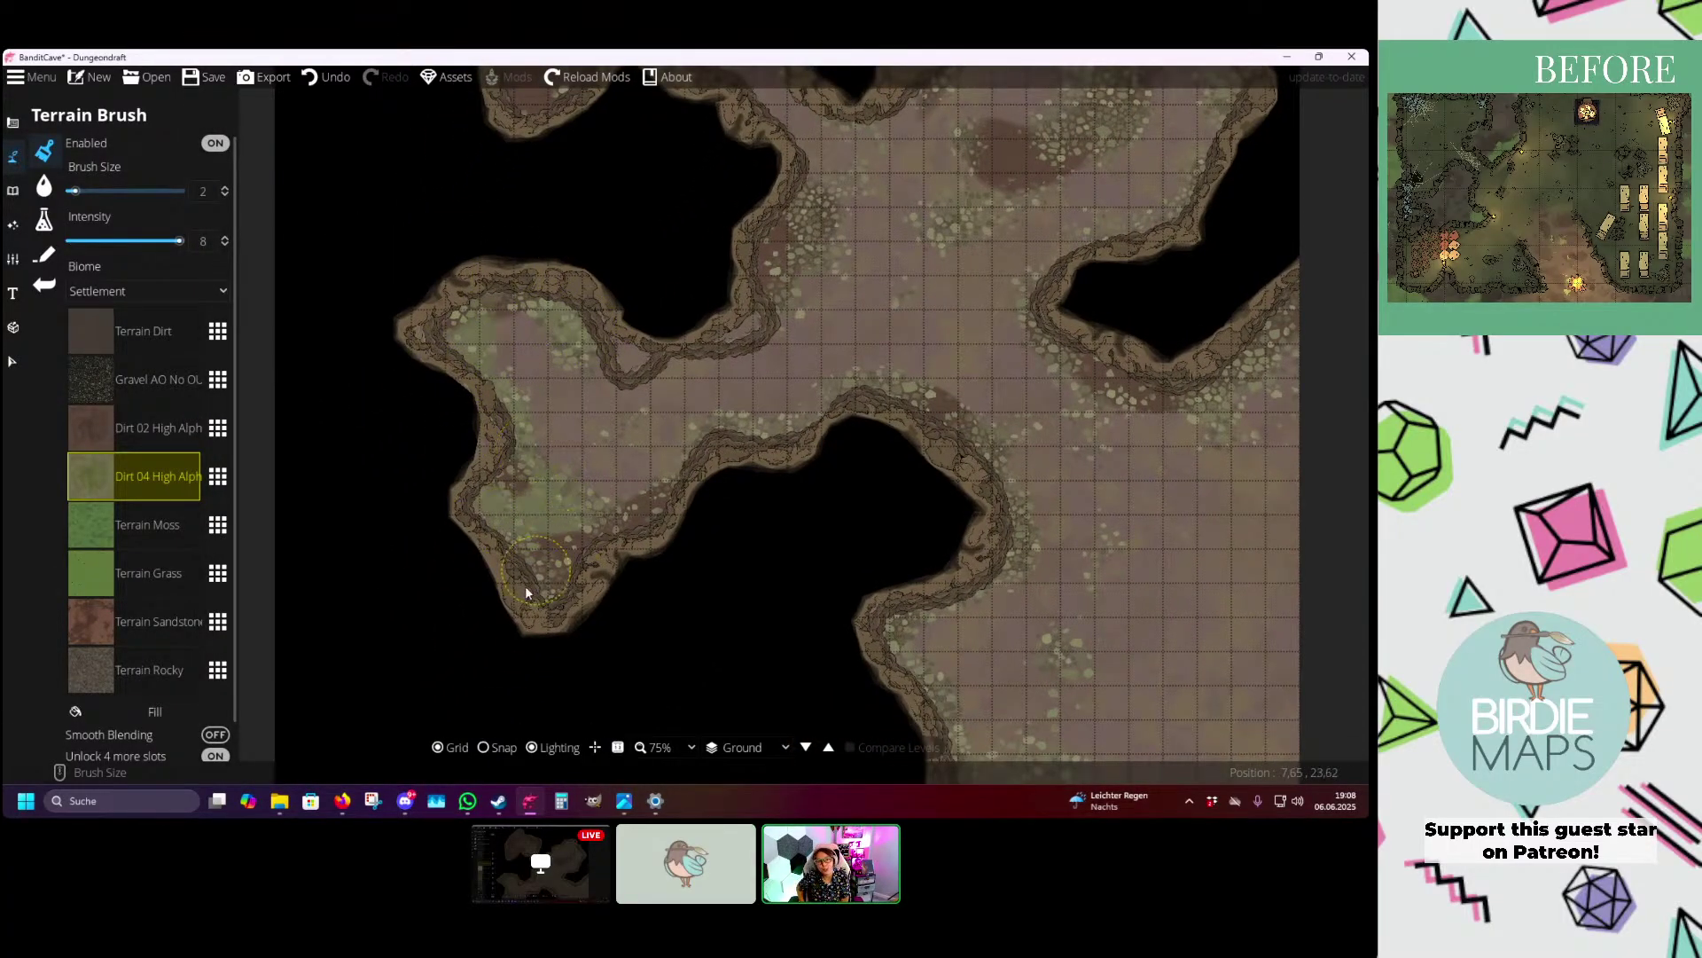
- Paint Dirt 04 High Alpha patches in the southwest chamber, above the southern rock mass, beside the central rock mass and in the northeast chamber
drag(847, 420, 674, 408)
key(w)
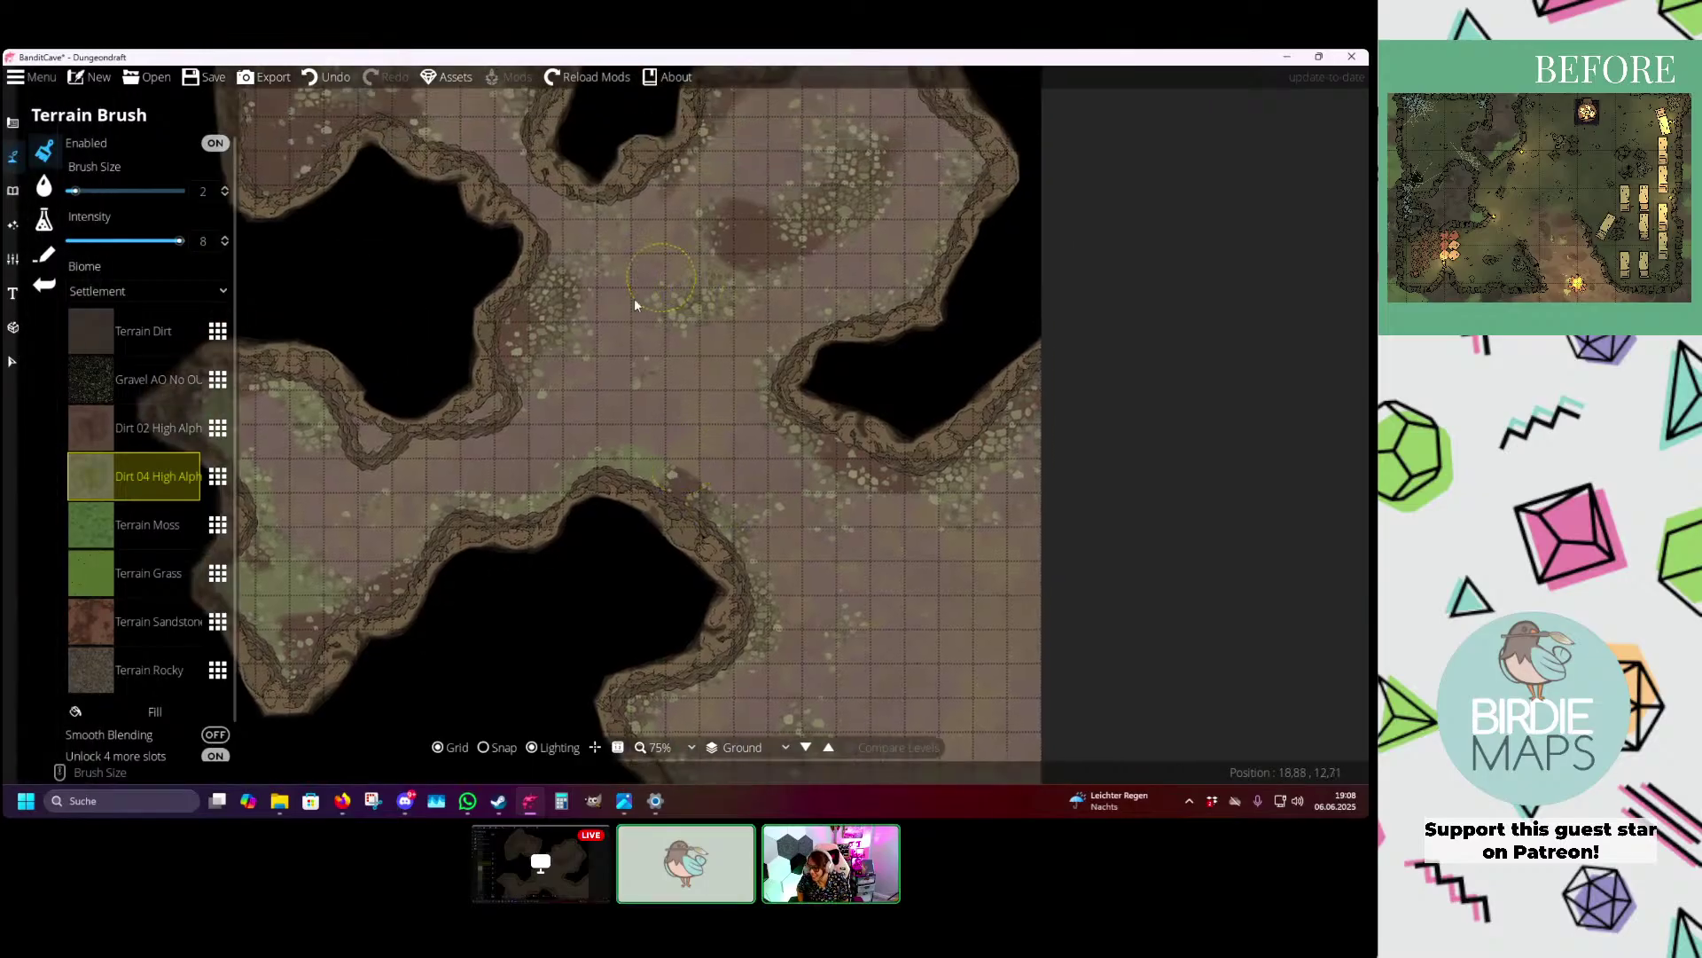
key(d)
key(w)
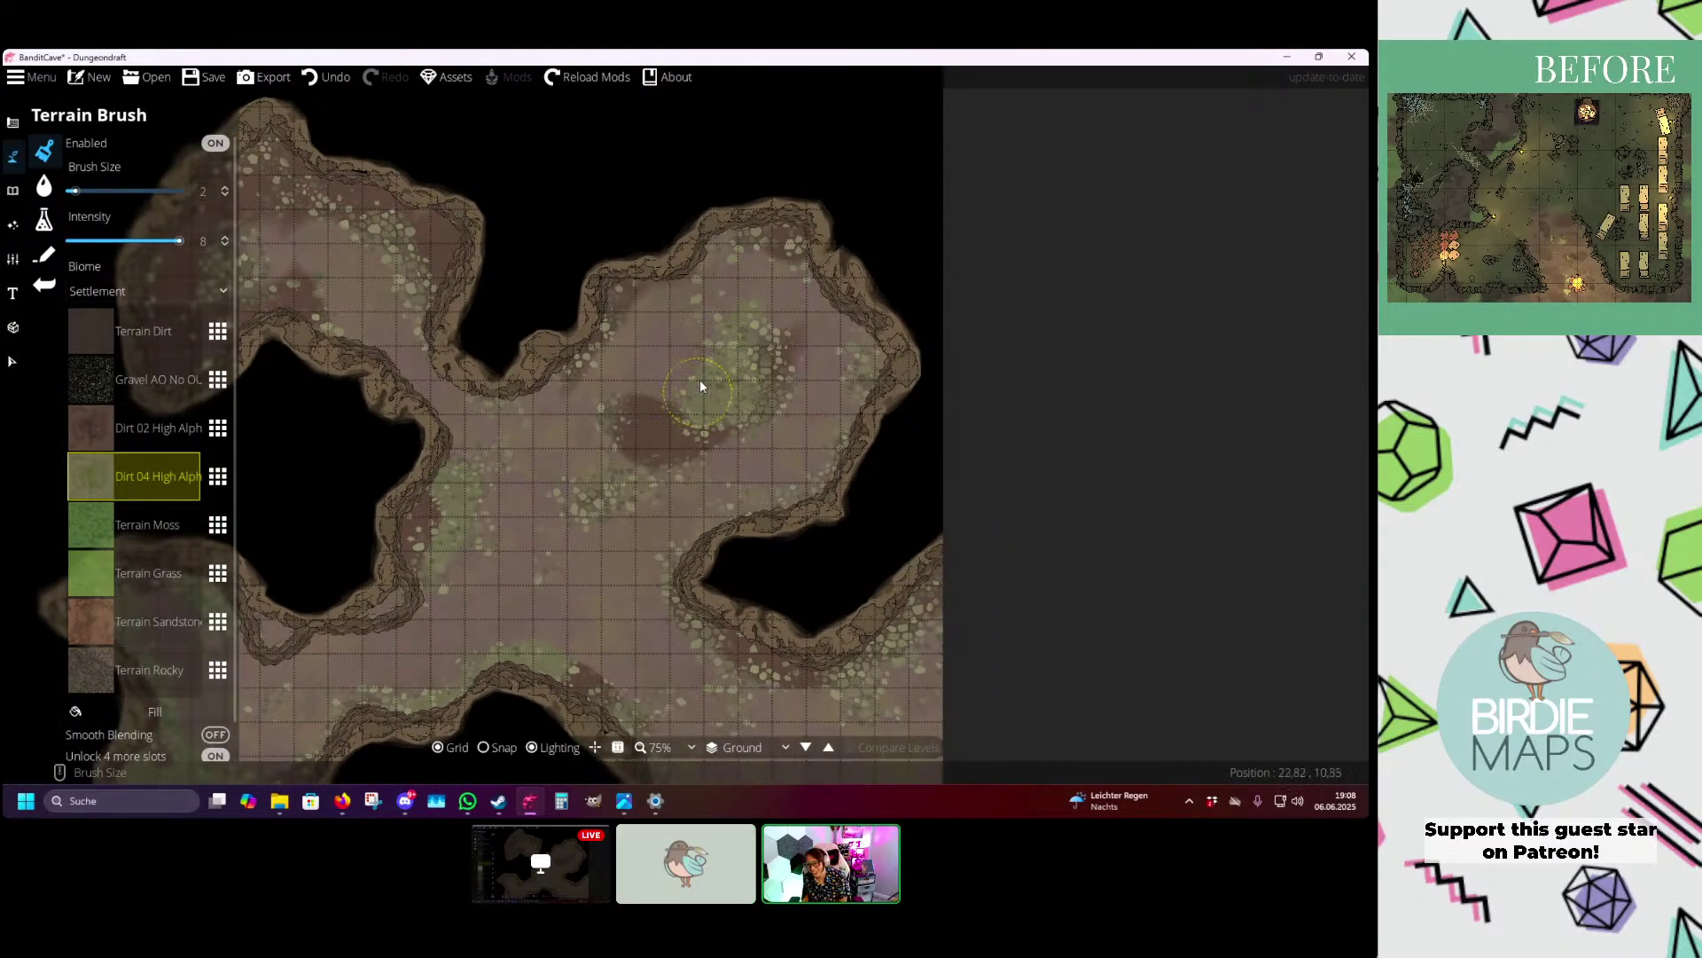
key(w)
key(a)
- Raise the brush size to 3 and paint Dirt 04 High Alpha across the middle of the northwest chamber
mouse_move(529, 433)
mouse_down()
mouse_move(349, 376)
mouse_move(372, 306)
mouse_up()
scroll(519, 397, up, 1)
key(a)
key(w)
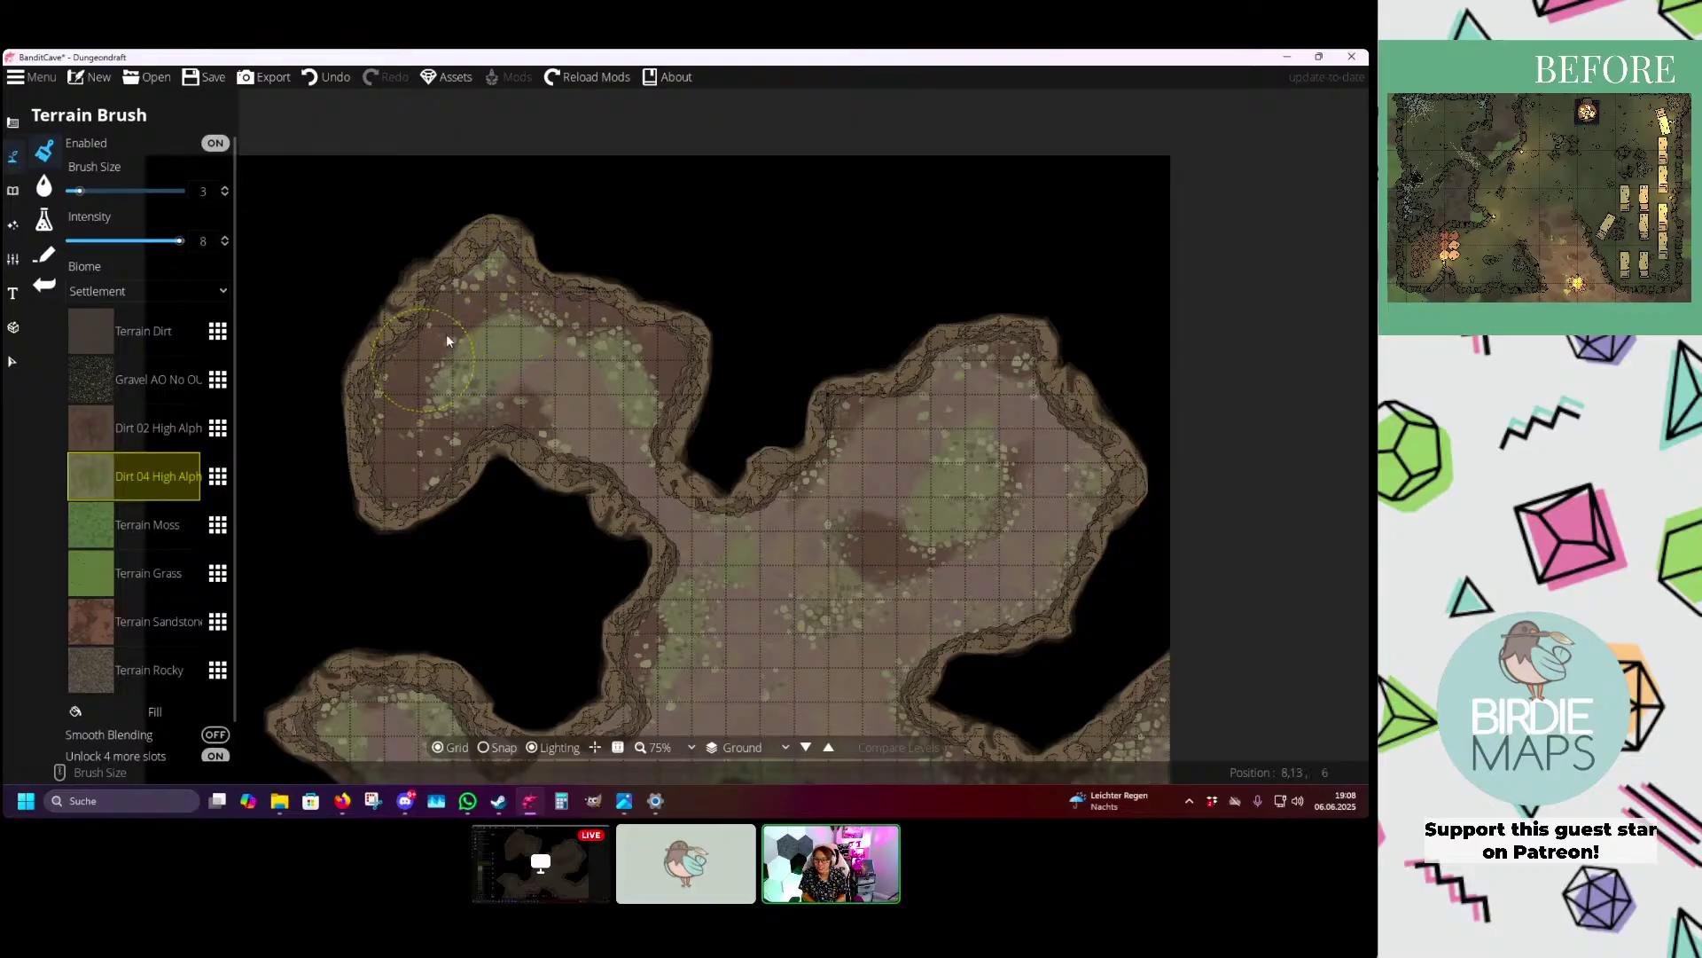
- Add Dirt 04 High Alpha patches below the eastern rock spur, along the southern rock mass's east side and in the central passage
key(d)
key(s)
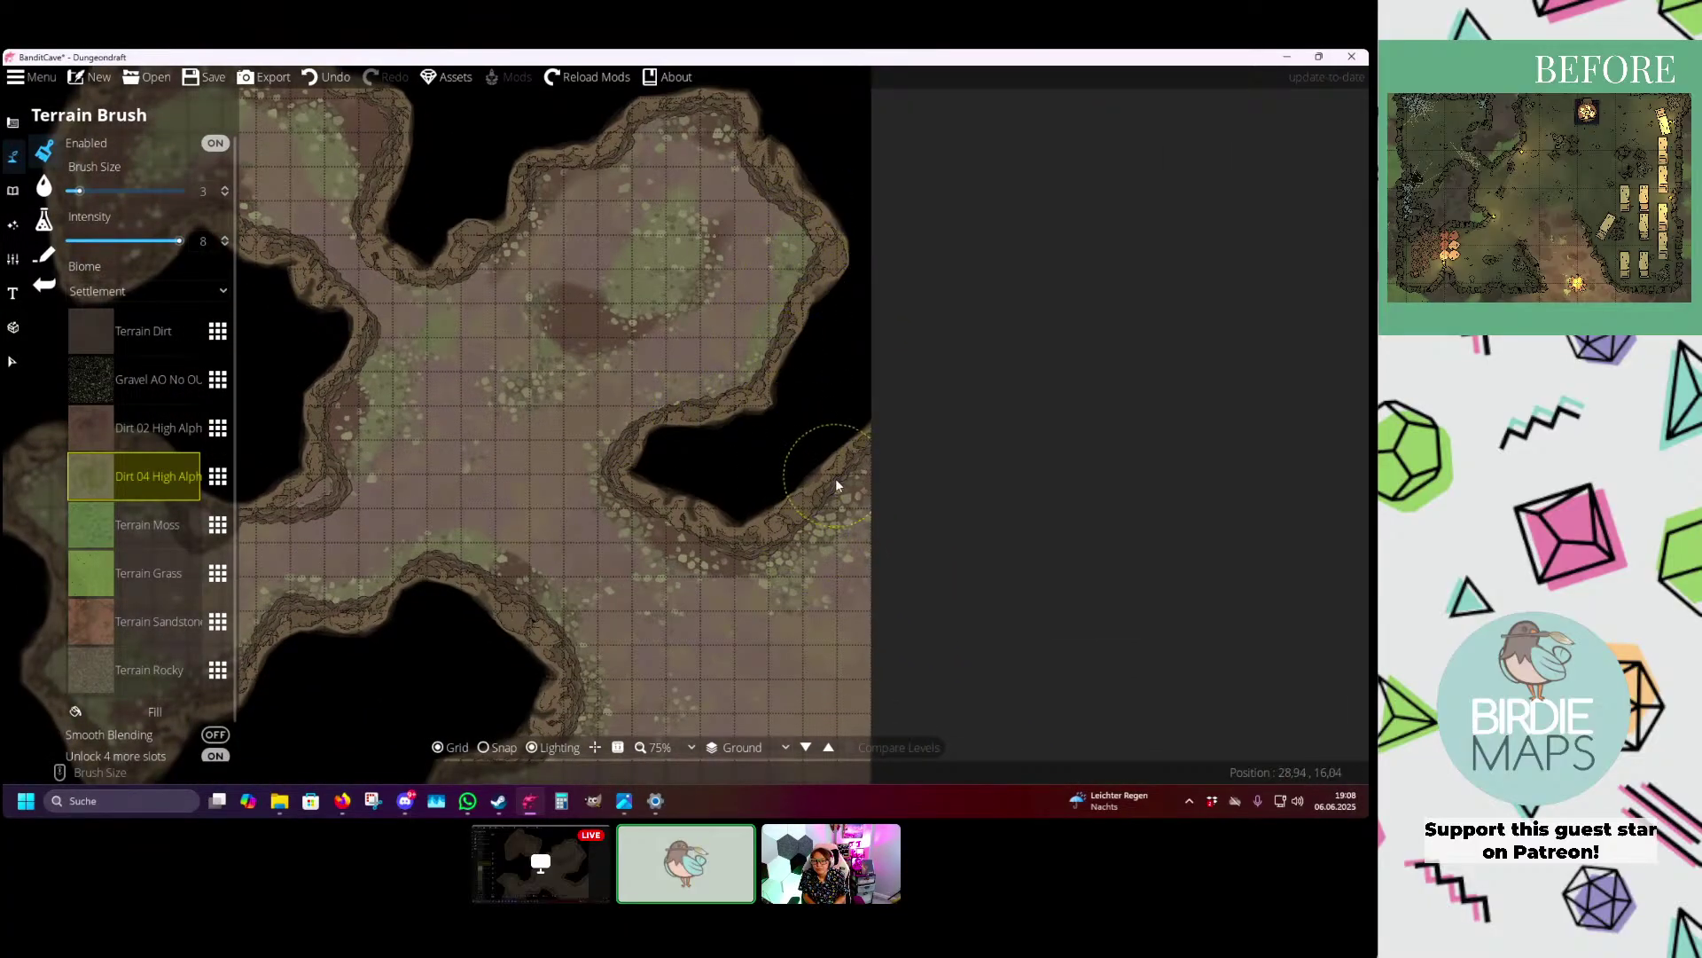
drag(588, 587, 631, 409)
key(s)
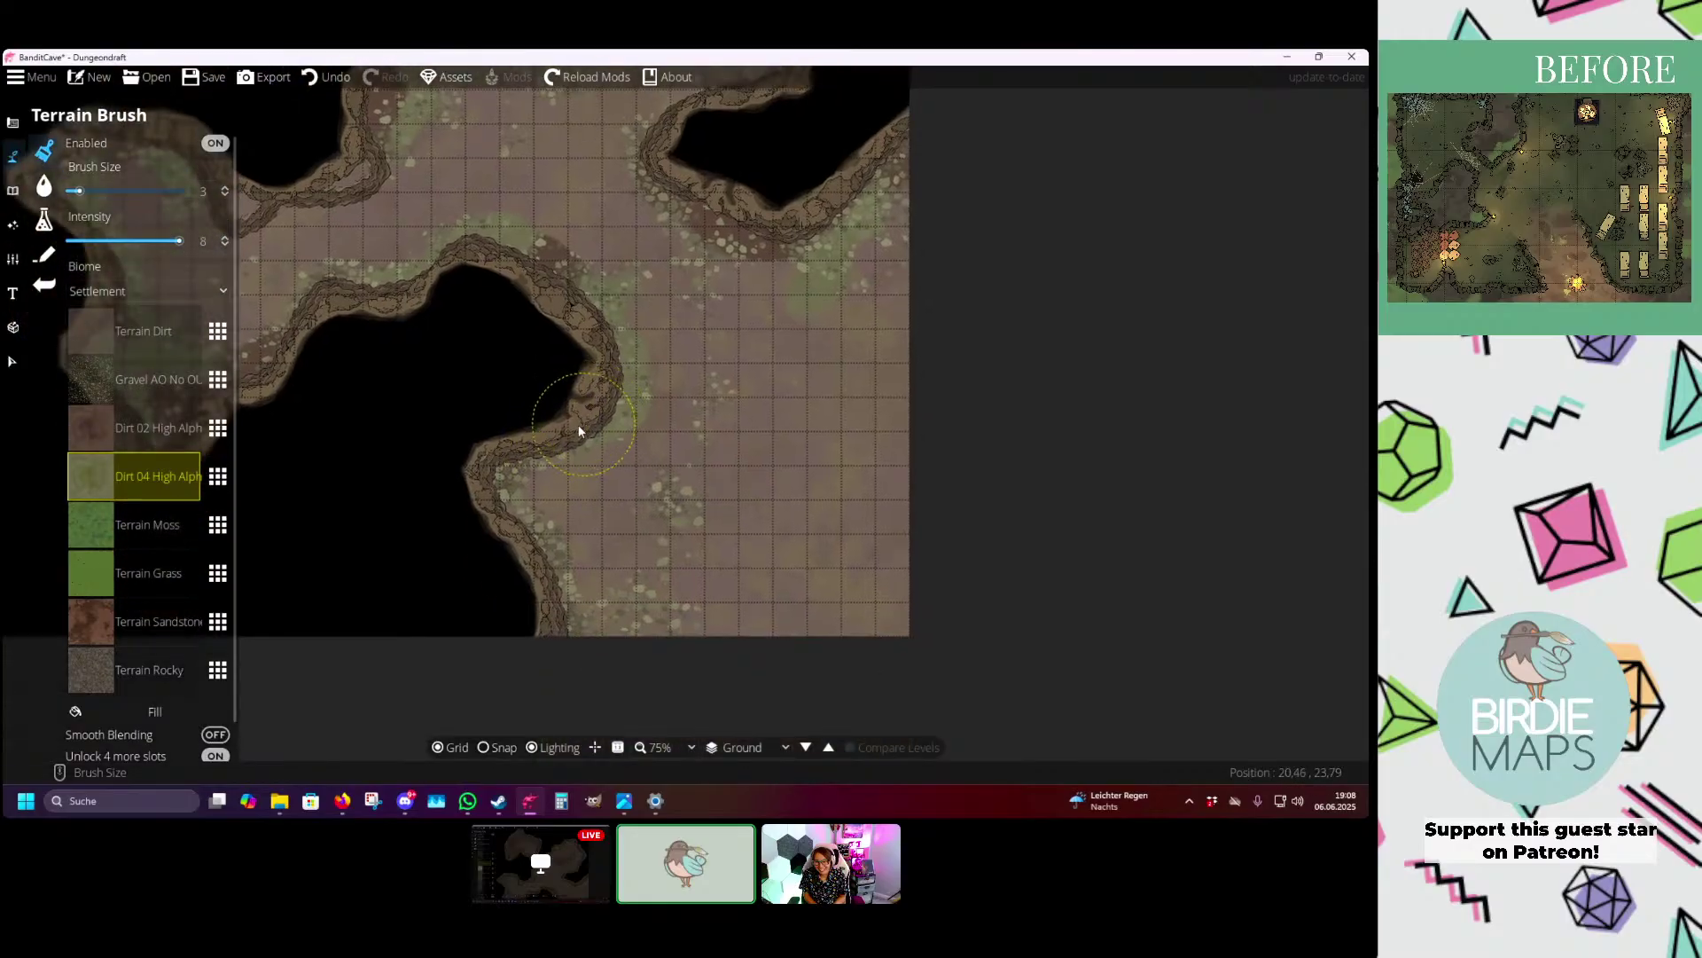
key(w)
key(a)
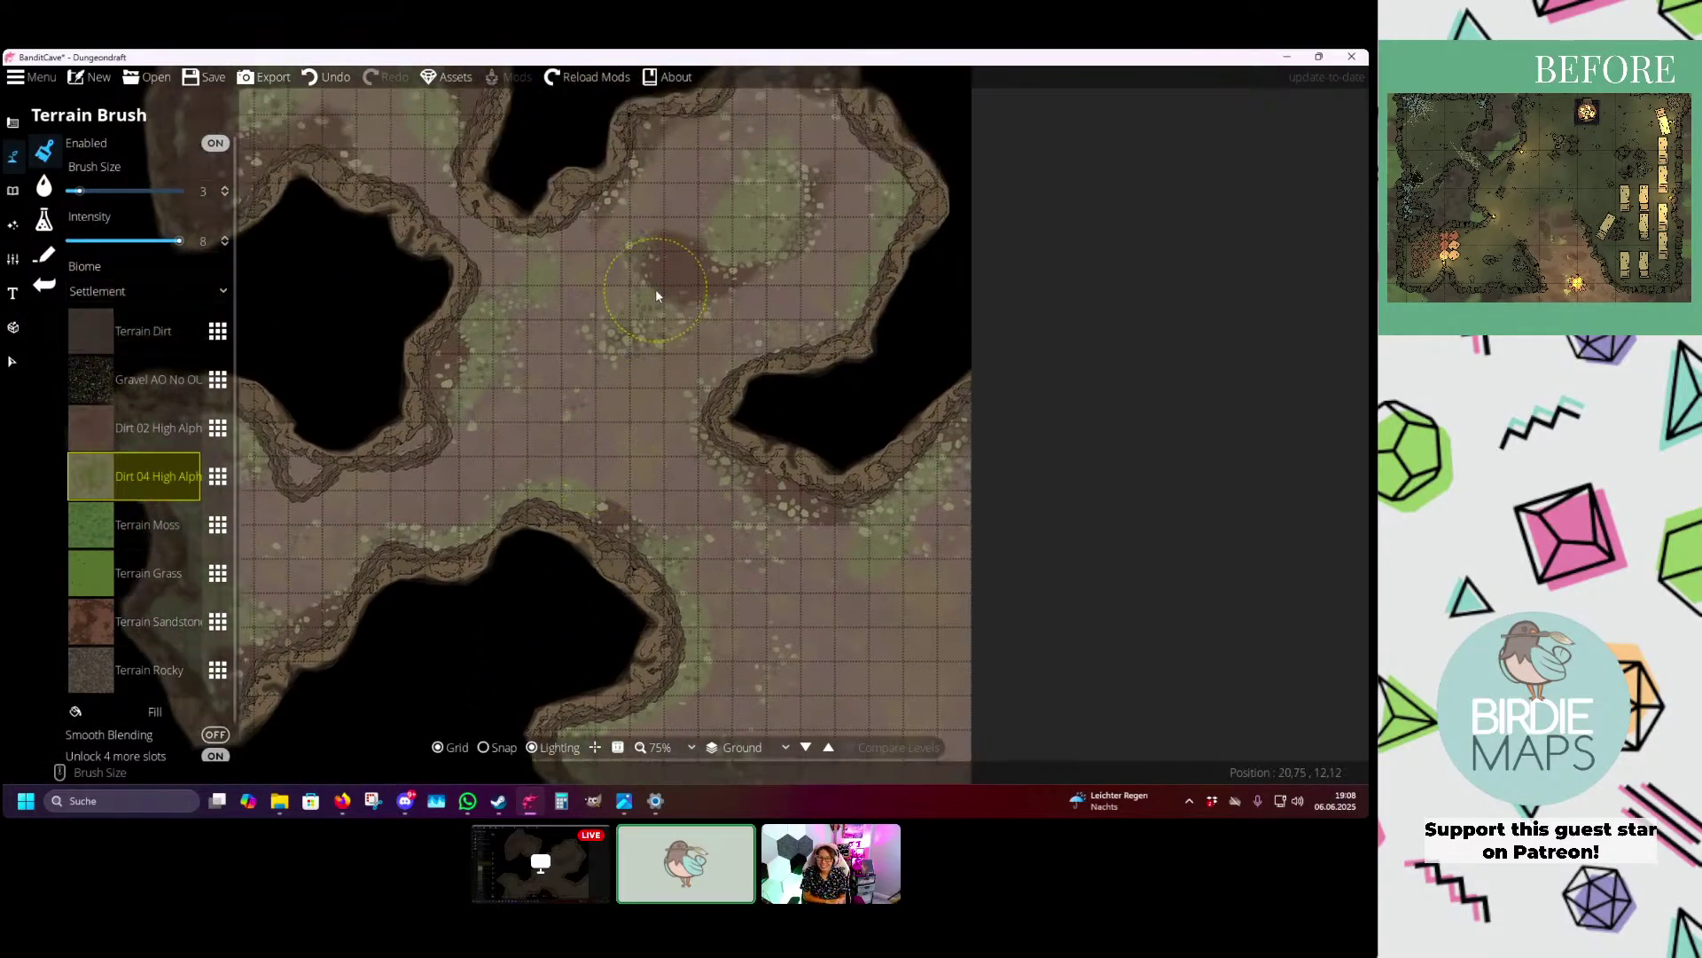
key(a)
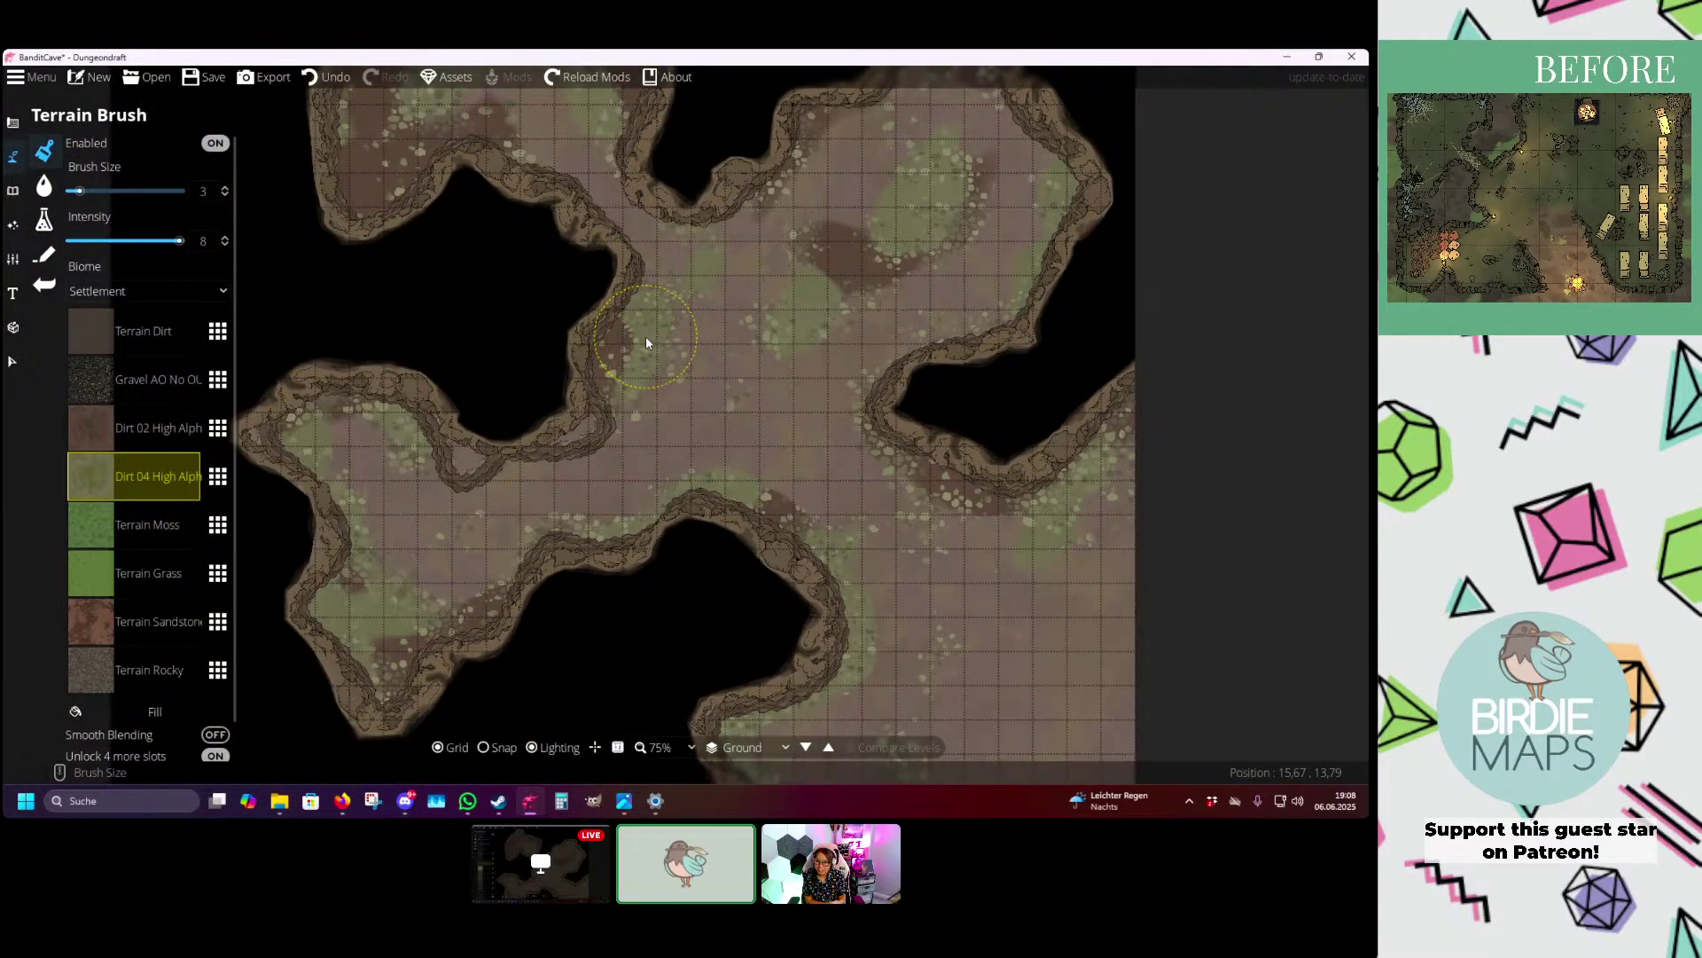
key(w)
key(d)
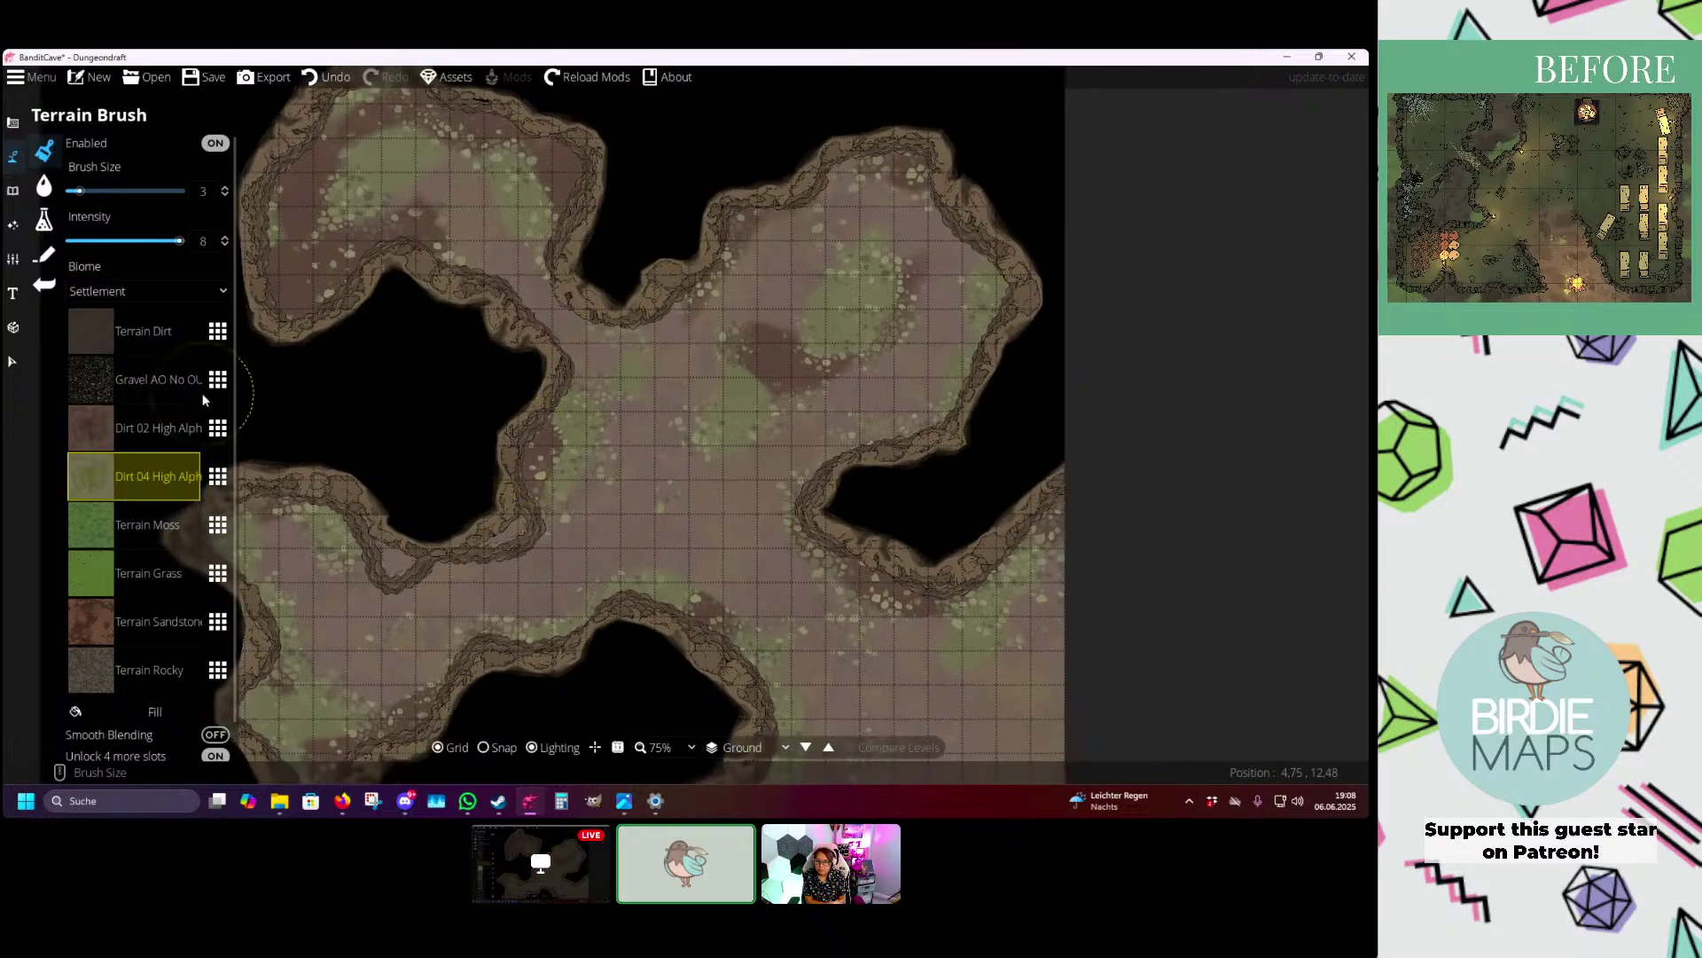
- Paint a large gravel patch in the southeast open area at brush size 5 and darken its middle with Dirt 02 High Alpha
click(167, 382)
scroll(587, 319, up, 3)
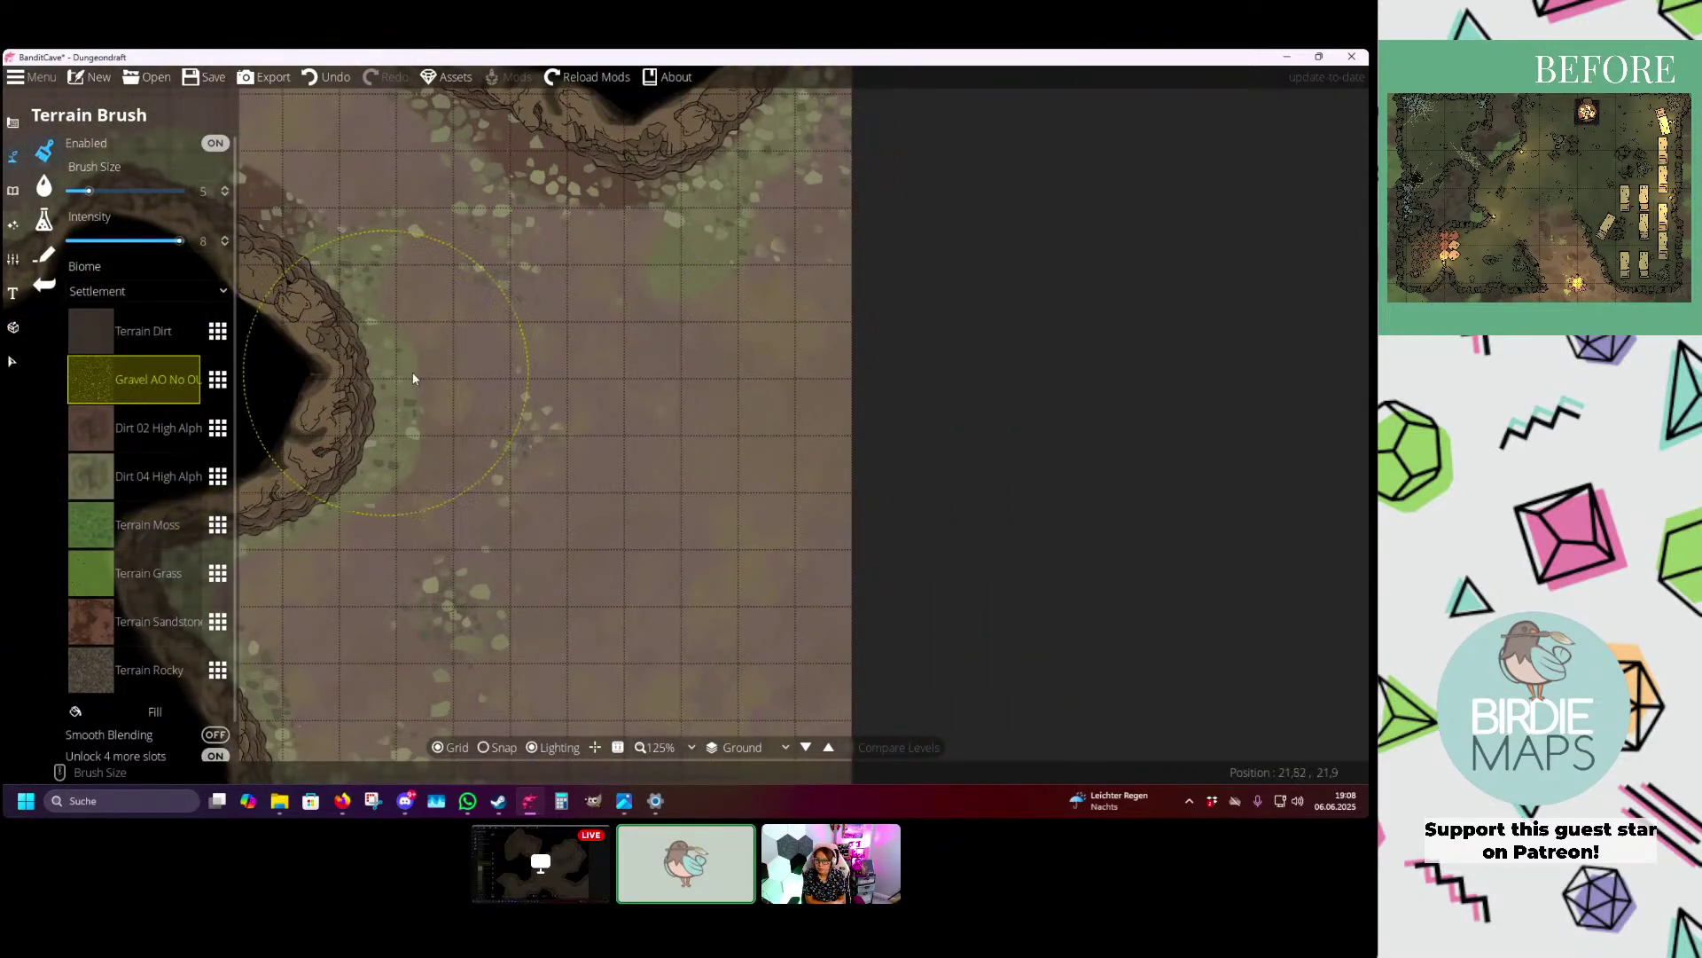
mouse_move(621, 417)
mouse_down()
mouse_move(731, 448)
mouse_move(787, 525)
mouse_move(539, 497)
mouse_move(676, 509)
mouse_move(640, 581)
mouse_move(550, 526)
mouse_up()
drag(583, 455, 545, 476)
scroll(556, 368, up, 3)
scroll(555, 369, up, 2)
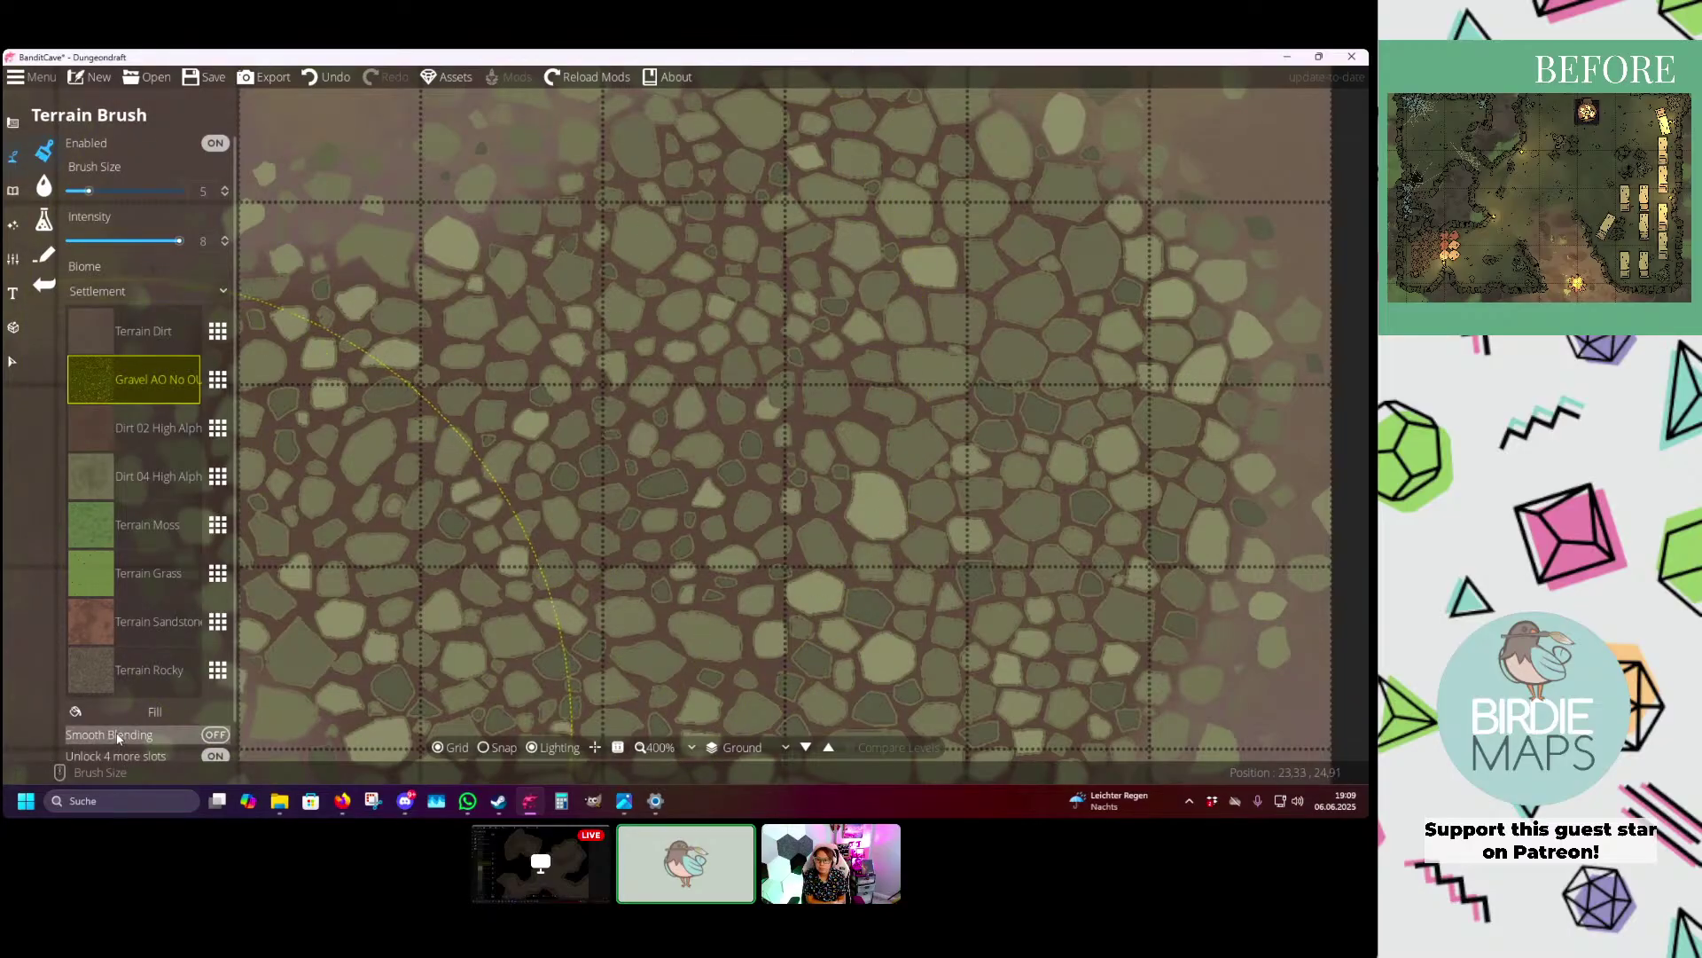
click(158, 427)
drag(722, 449, 584, 534)
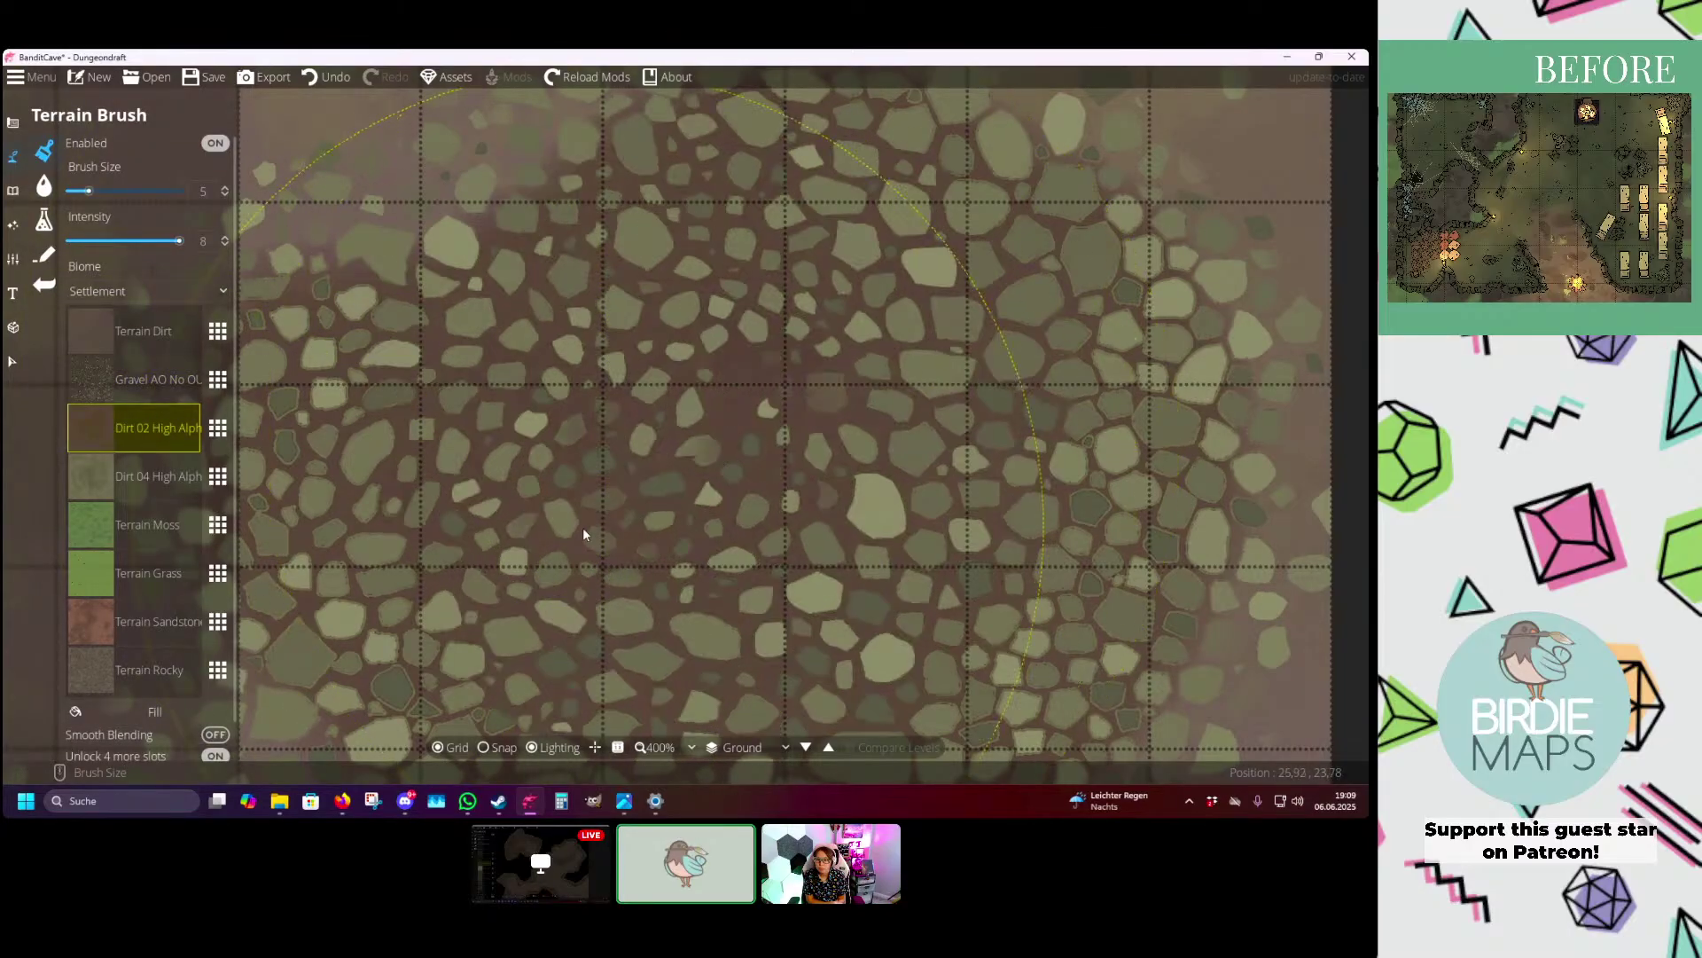
- Try Terrain Grass over the middle of the southeast gravel patch
click(121, 581)
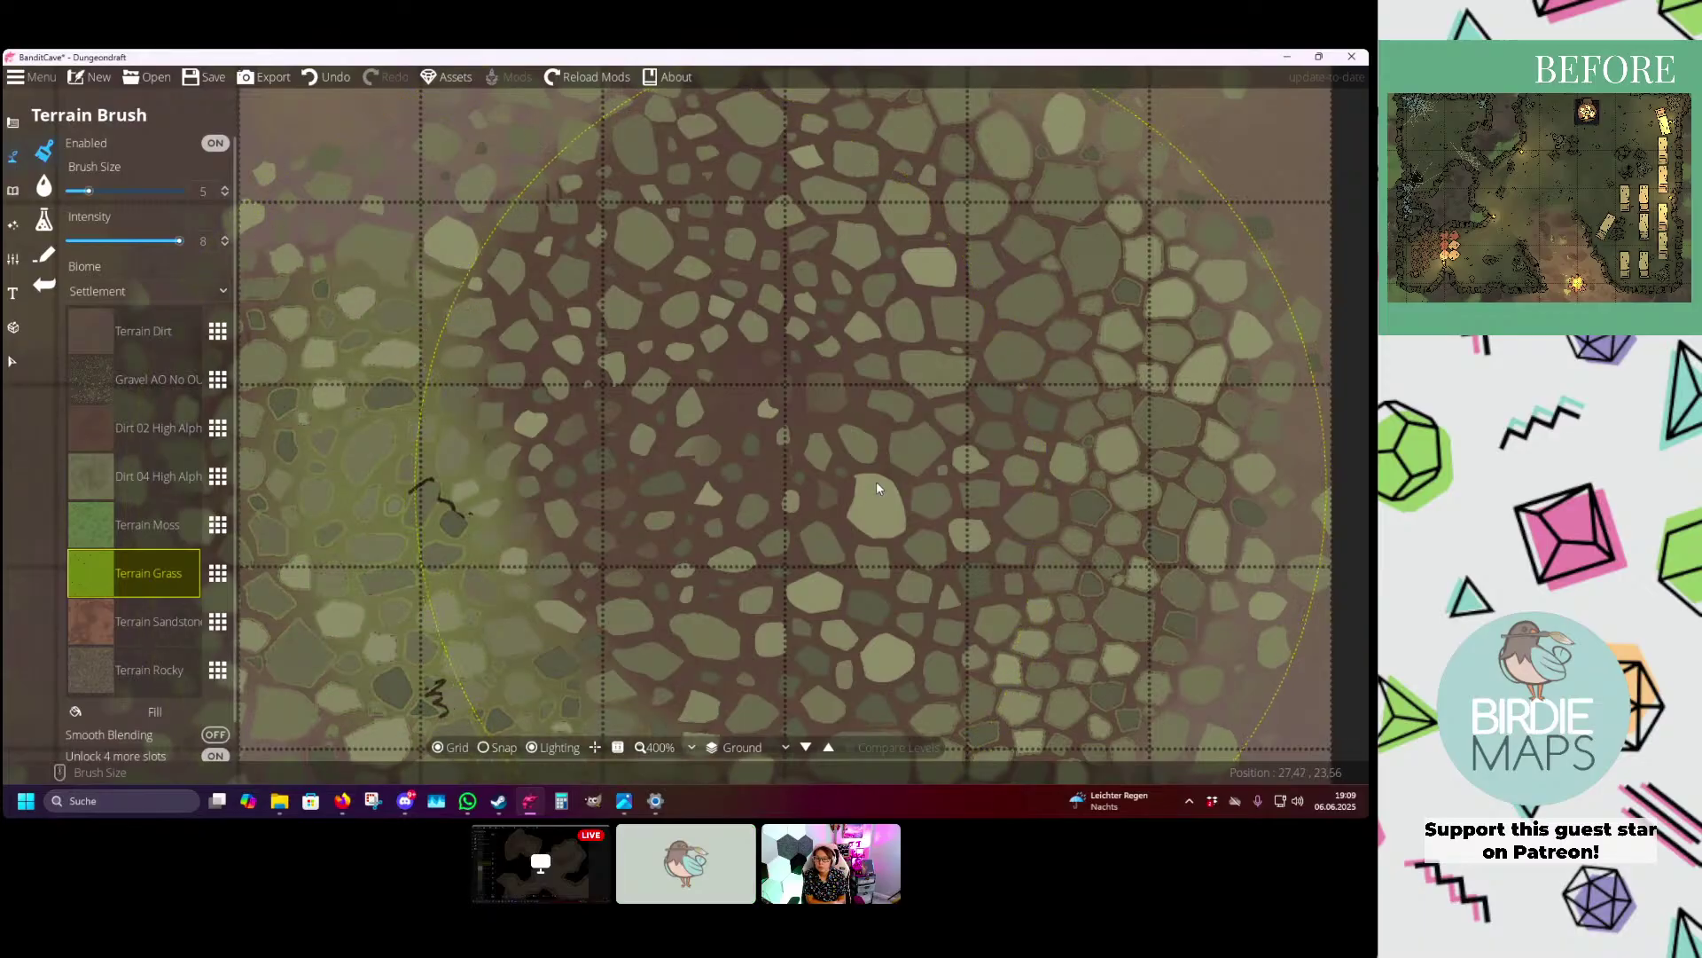
mouse_move(876, 480)
mouse_down()
mouse_move(817, 318)
mouse_move(838, 406)
mouse_up()
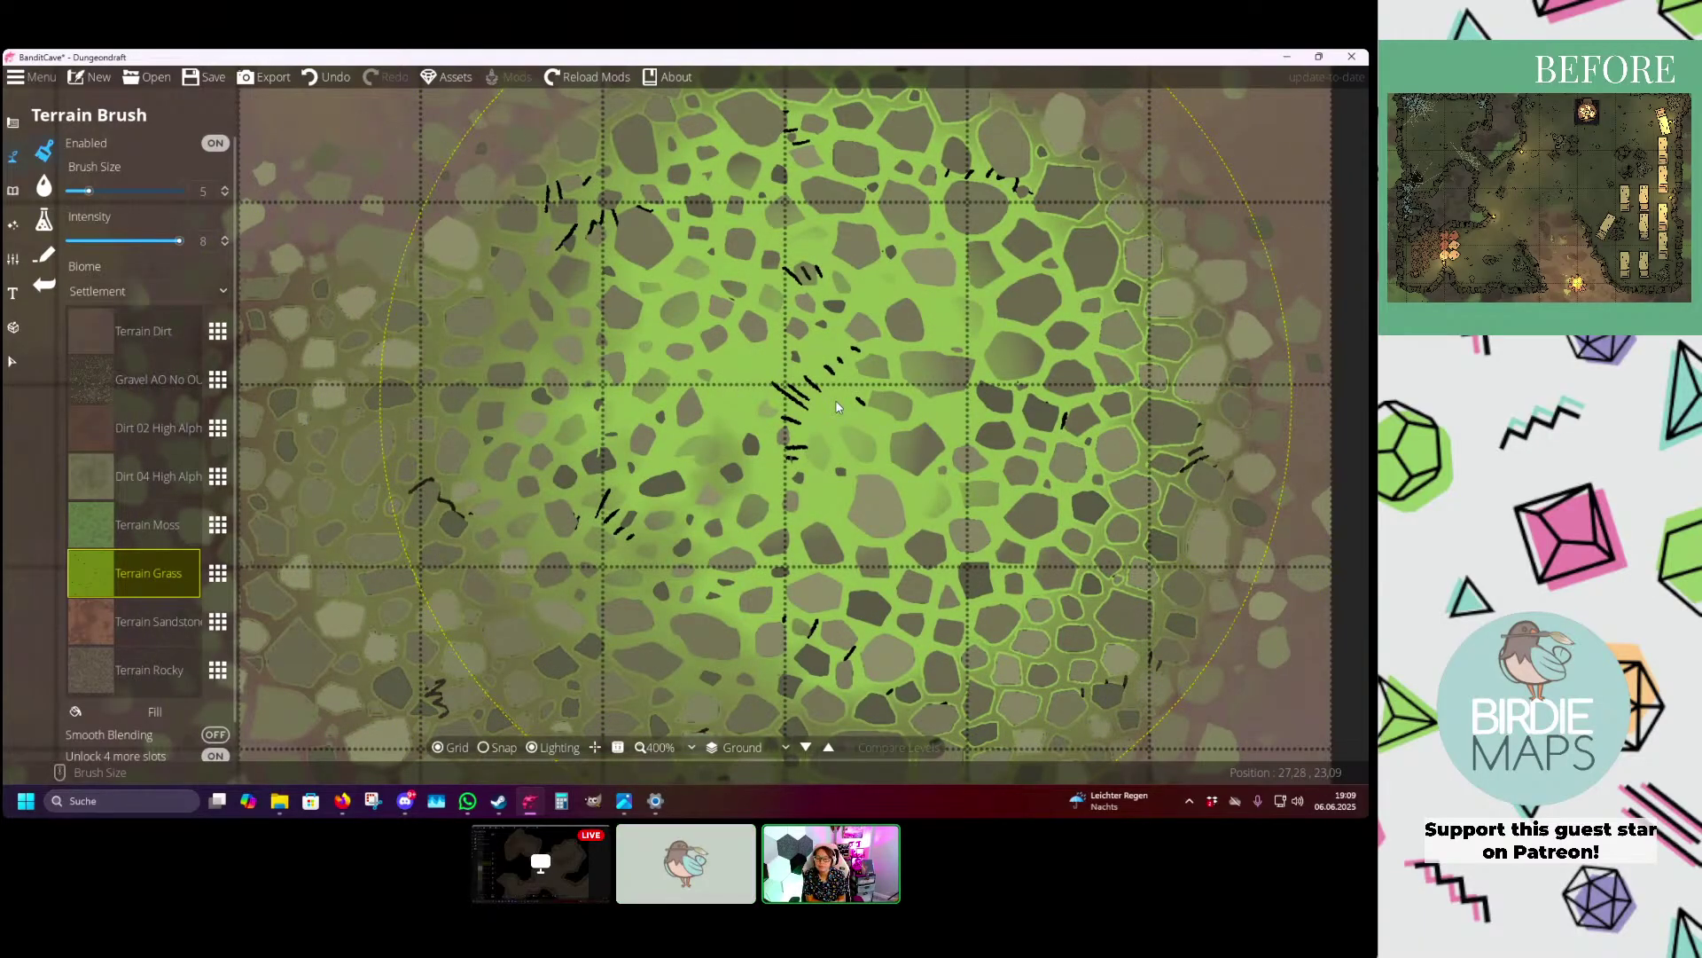
scroll(838, 406, down, 4)
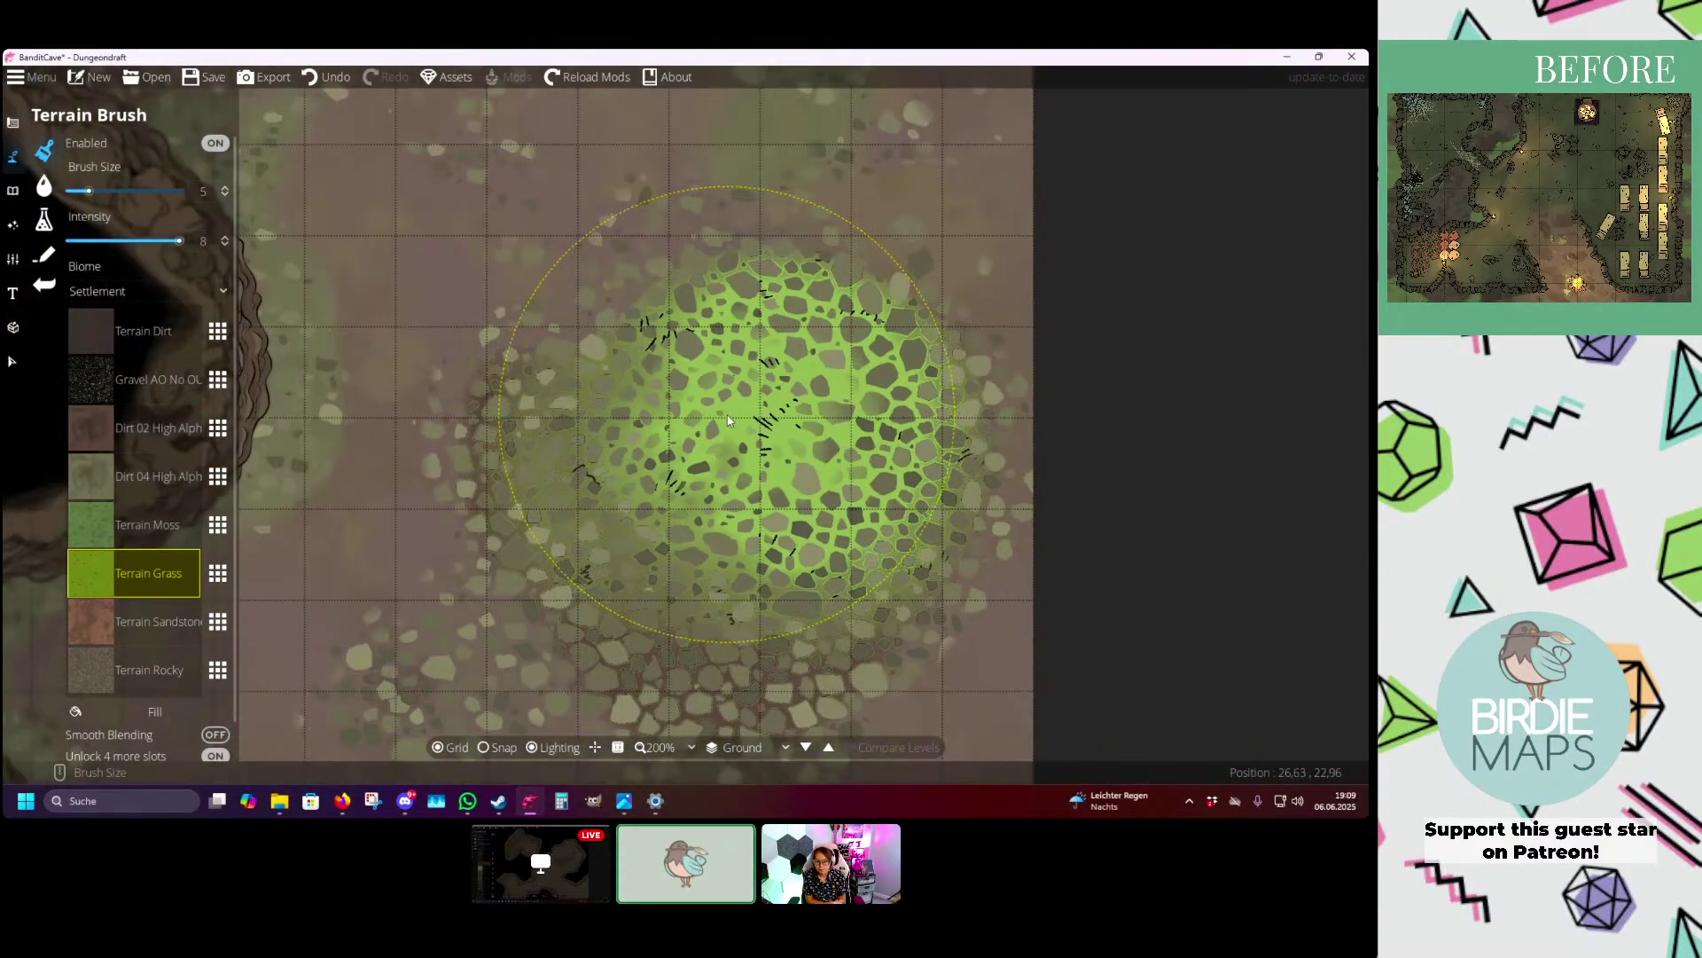
drag(726, 415, 681, 461)
scroll(720, 429, down, 1)
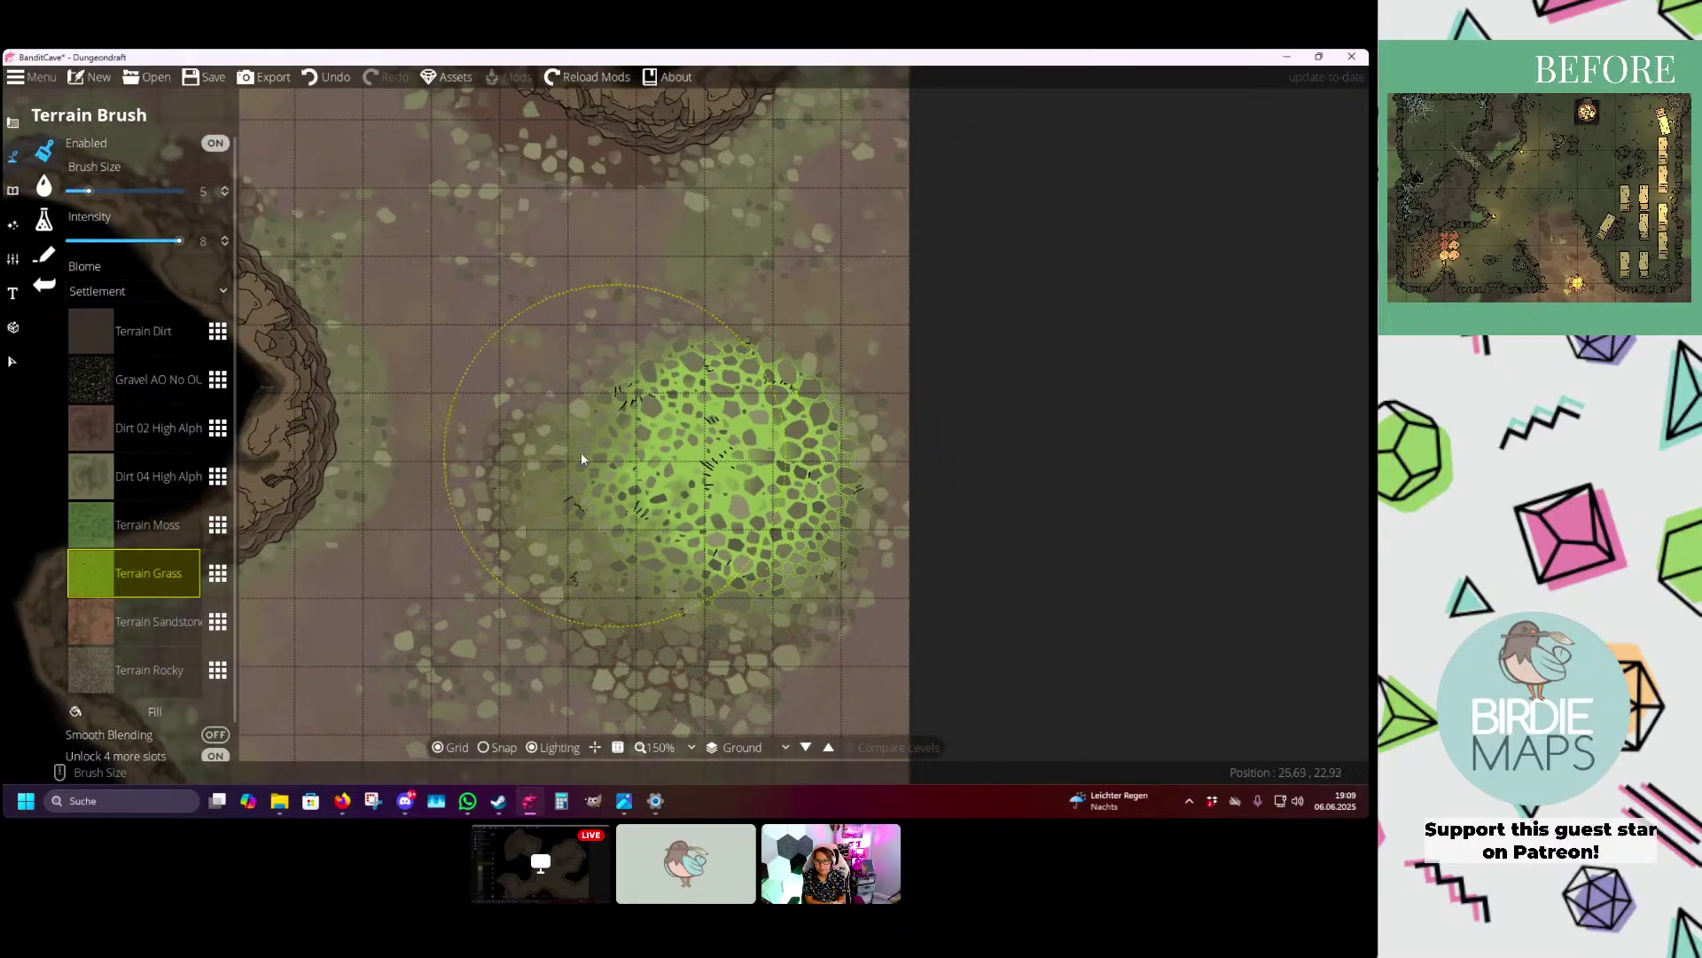
- Cover the grass in the southeast area with Dirt 02 High Alpha and layer Dirt 04 High Alpha over its lower part
click(143, 351)
click(141, 414)
mouse_move(825, 426)
mouse_down()
mouse_move(644, 520)
mouse_move(284, 482)
mouse_up()
click(137, 477)
mouse_move(709, 568)
mouse_down()
mouse_move(636, 481)
mouse_move(754, 469)
mouse_up()
mouse_move(548, 289)
mouse_down()
mouse_move(631, 316)
mouse_move(738, 577)
mouse_up()
- Extend the Dirt 04 High Alpha patches at brush size 5 through the central passage and into the northeast chamber
scroll(715, 523, down, 1)
drag(688, 354, 753, 453)
drag(620, 487, 636, 289)
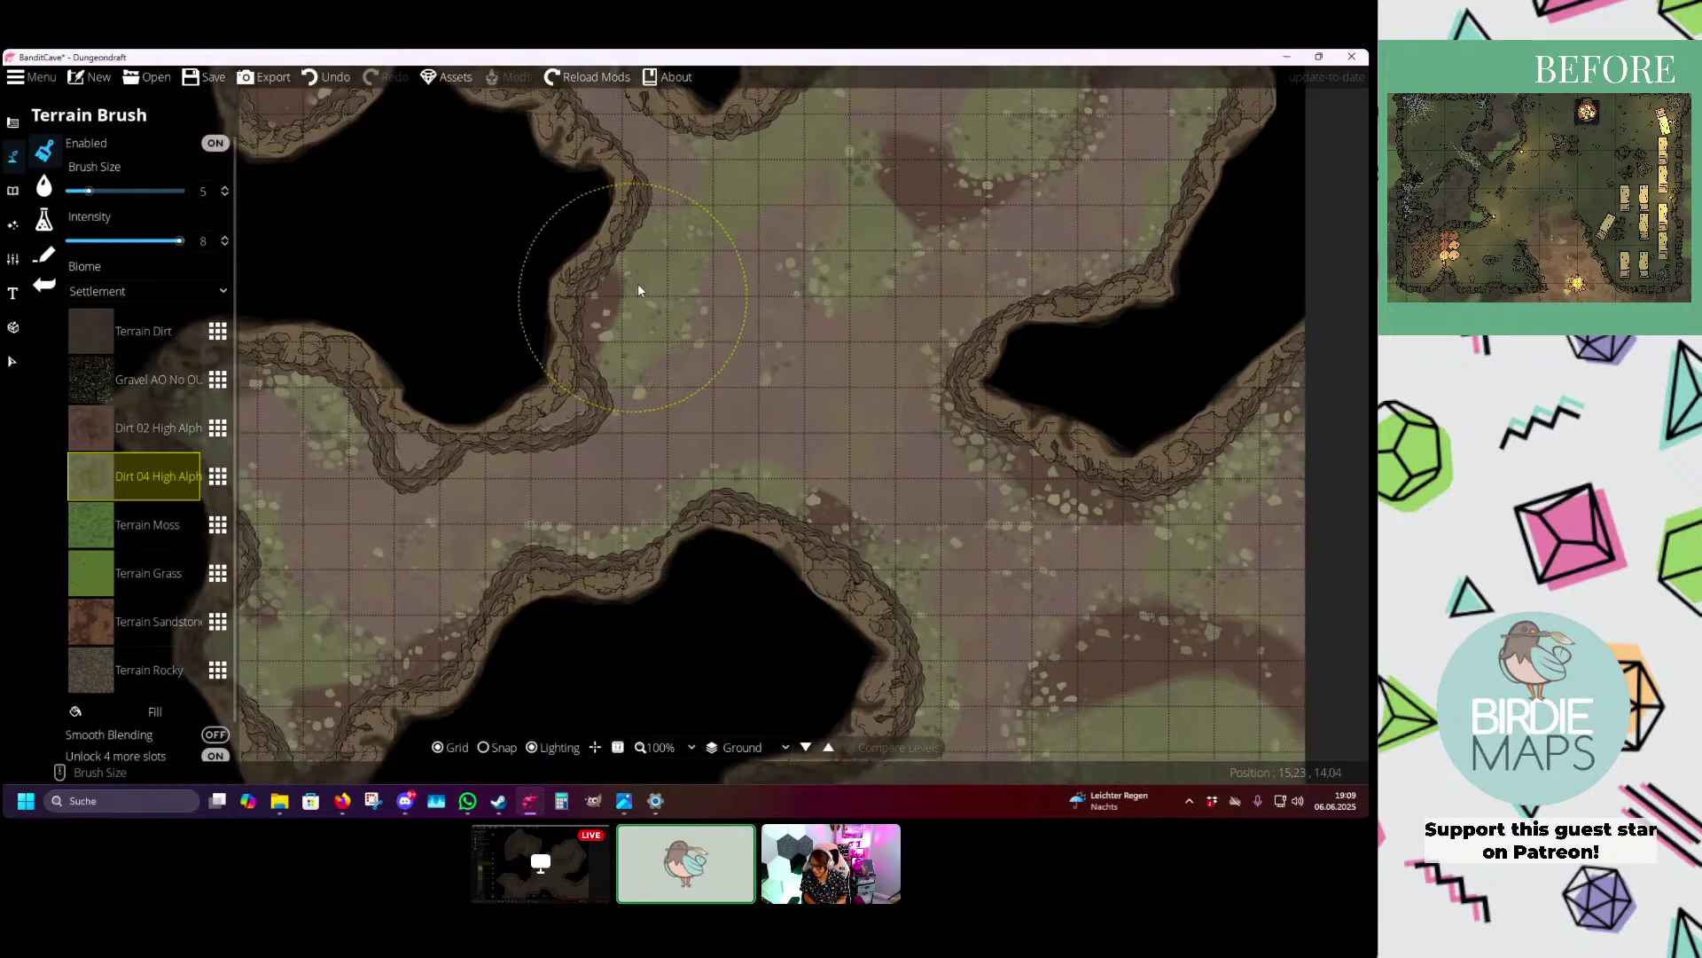
drag(816, 397, 623, 483)
drag(910, 367, 906, 535)
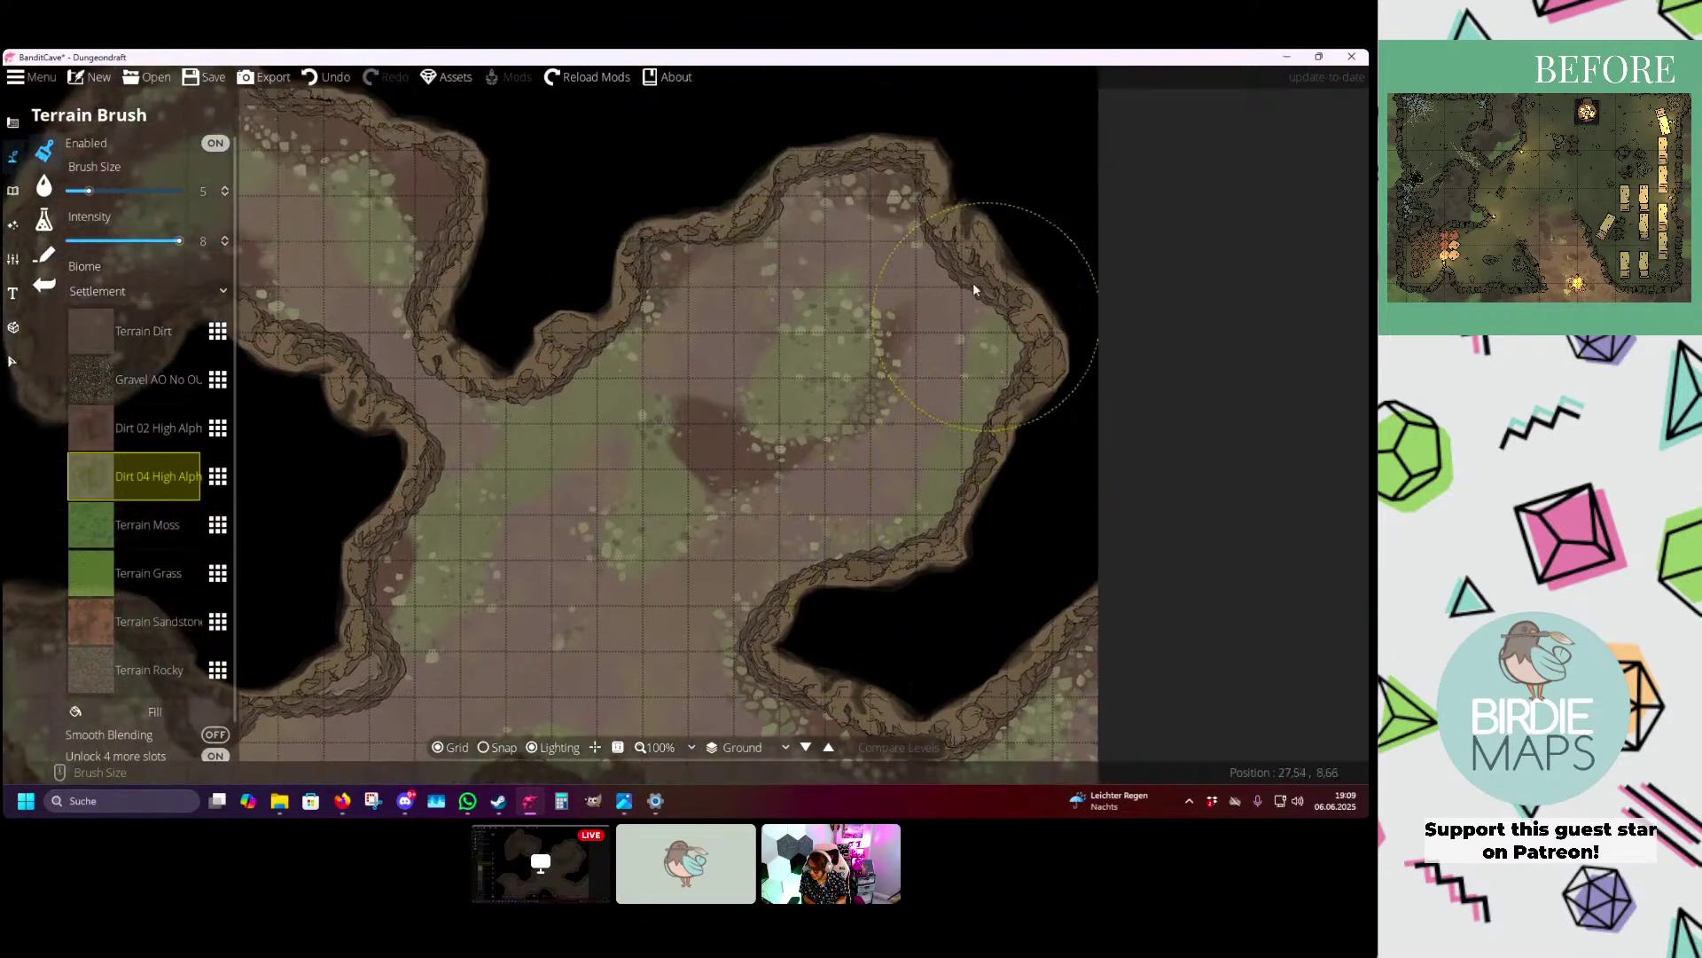
drag(652, 342, 671, 366)
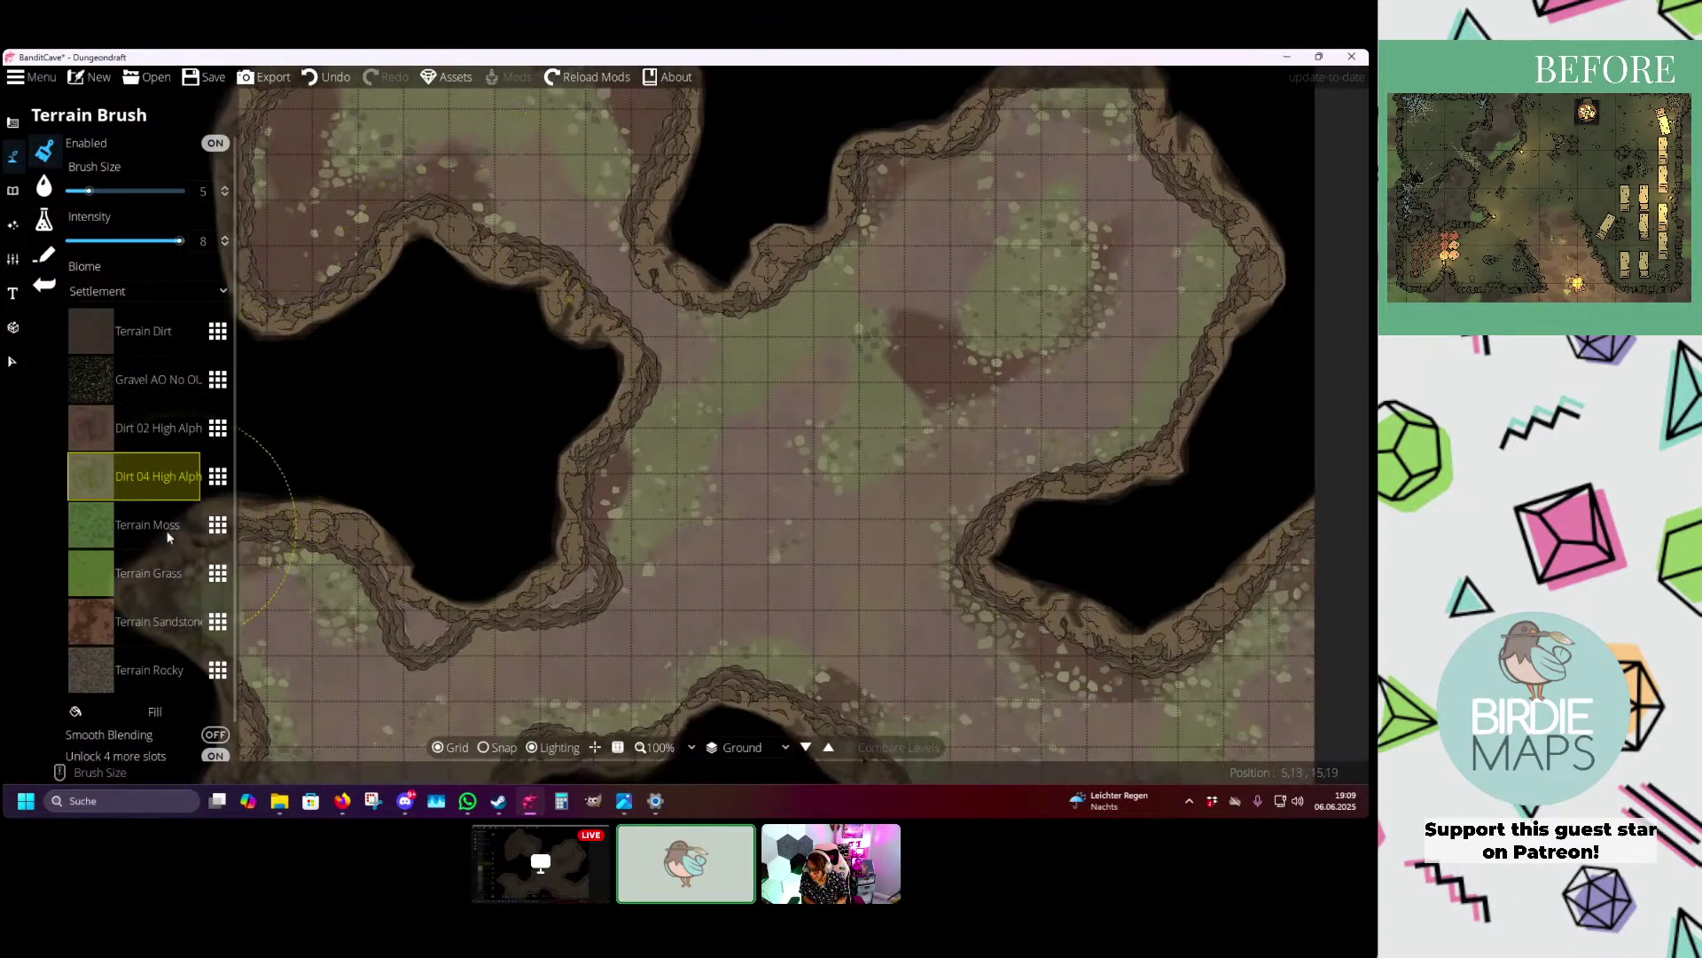
- Touch up the northwest chamber with Dirt 02 High Alpha and gravel, and add gravel above the southern rock mass at brush size 4
click(140, 413)
drag(498, 350, 647, 486)
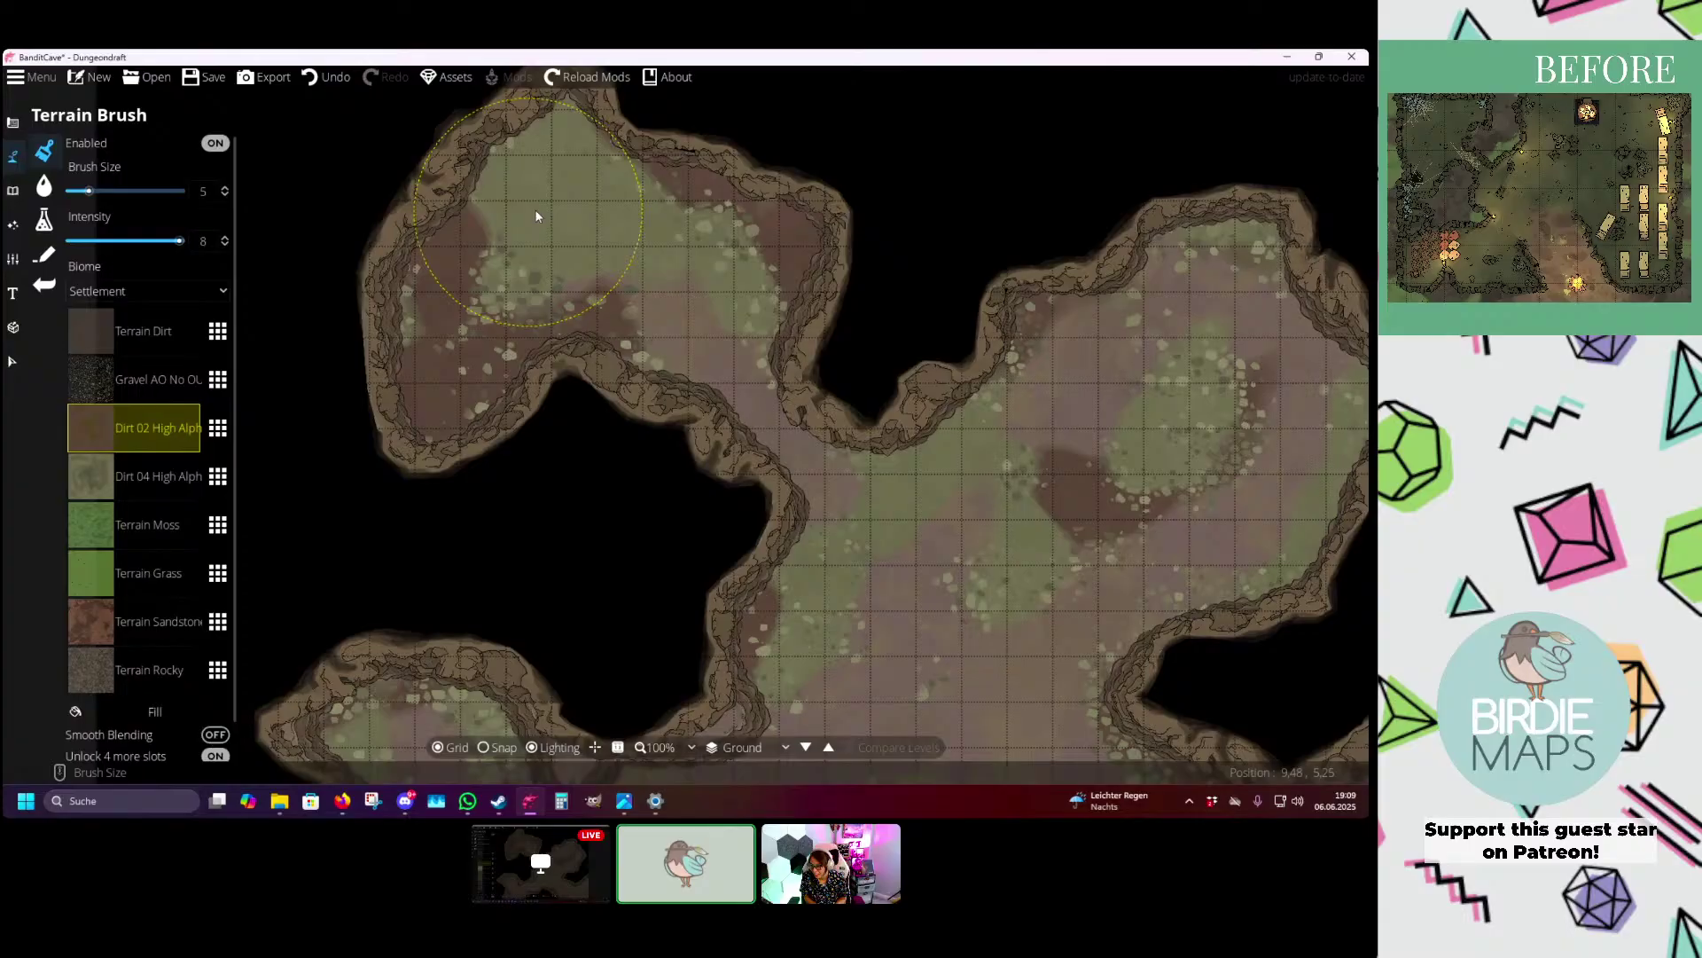
click(100, 382)
mouse_move(432, 269)
mouse_down()
mouse_move(481, 226)
mouse_move(501, 257)
mouse_up()
scroll(692, 415, down, 1)
drag(752, 454, 408, 55)
drag(459, 380, 354, 294)
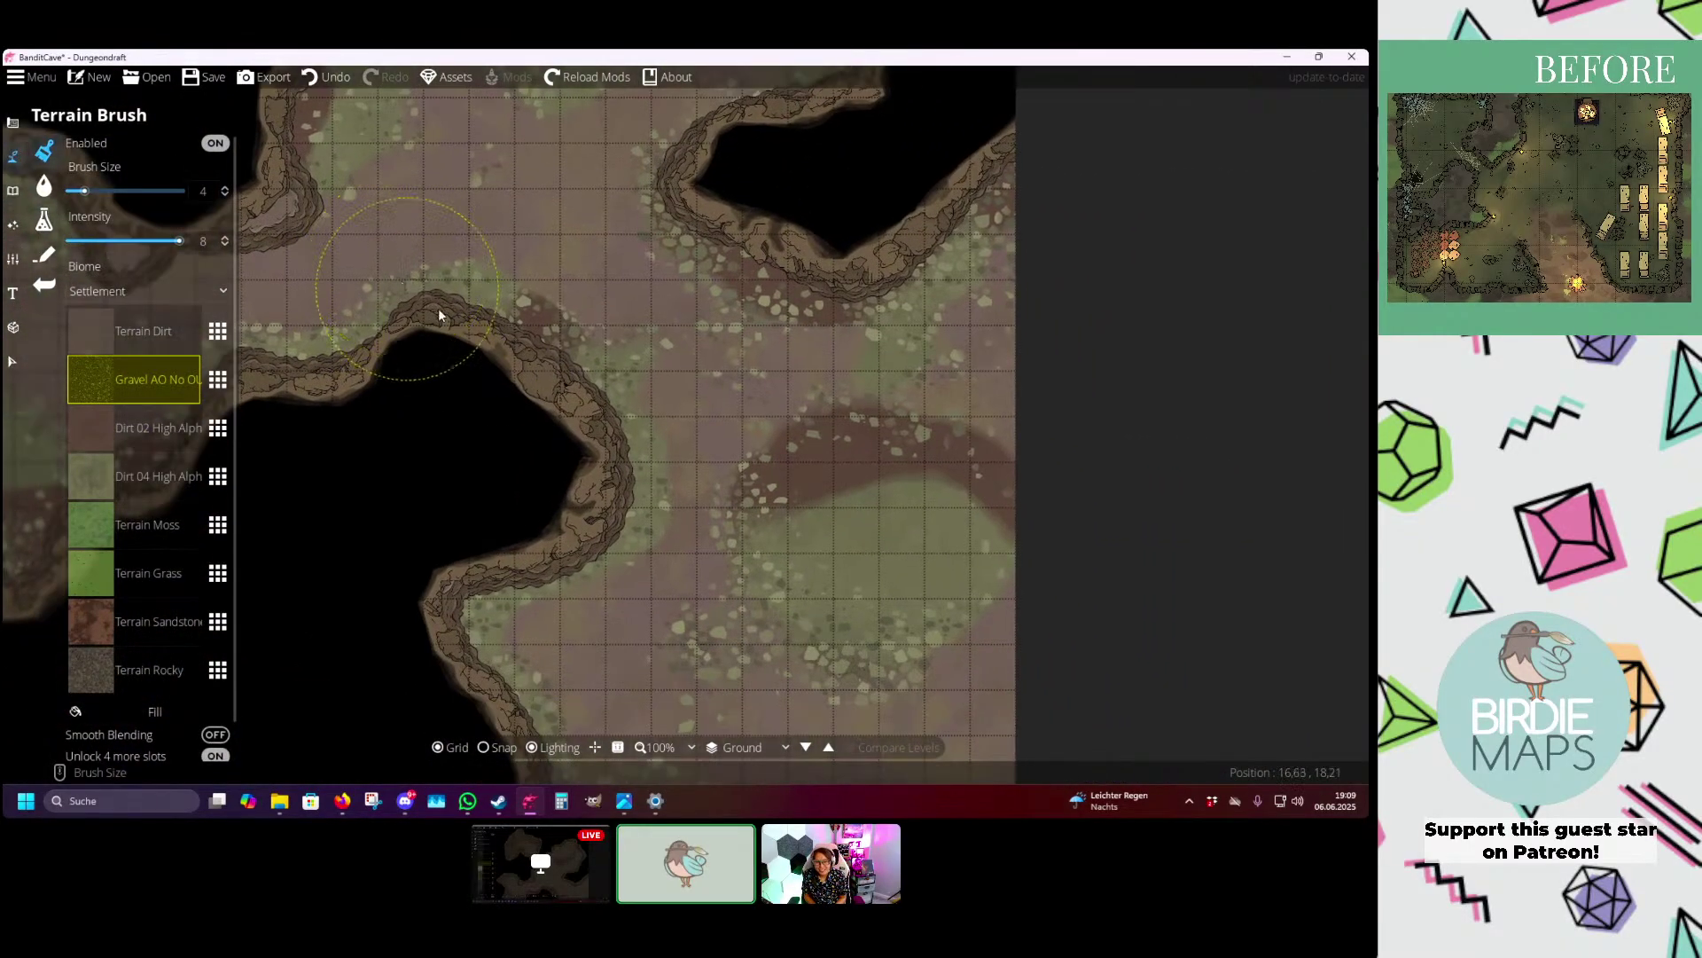
- Paint Terrain Moss along the southern rock mass's lower east side and across the lower edge of the southeast dirt patch
click(131, 560)
click(139, 536)
drag(497, 538, 443, 412)
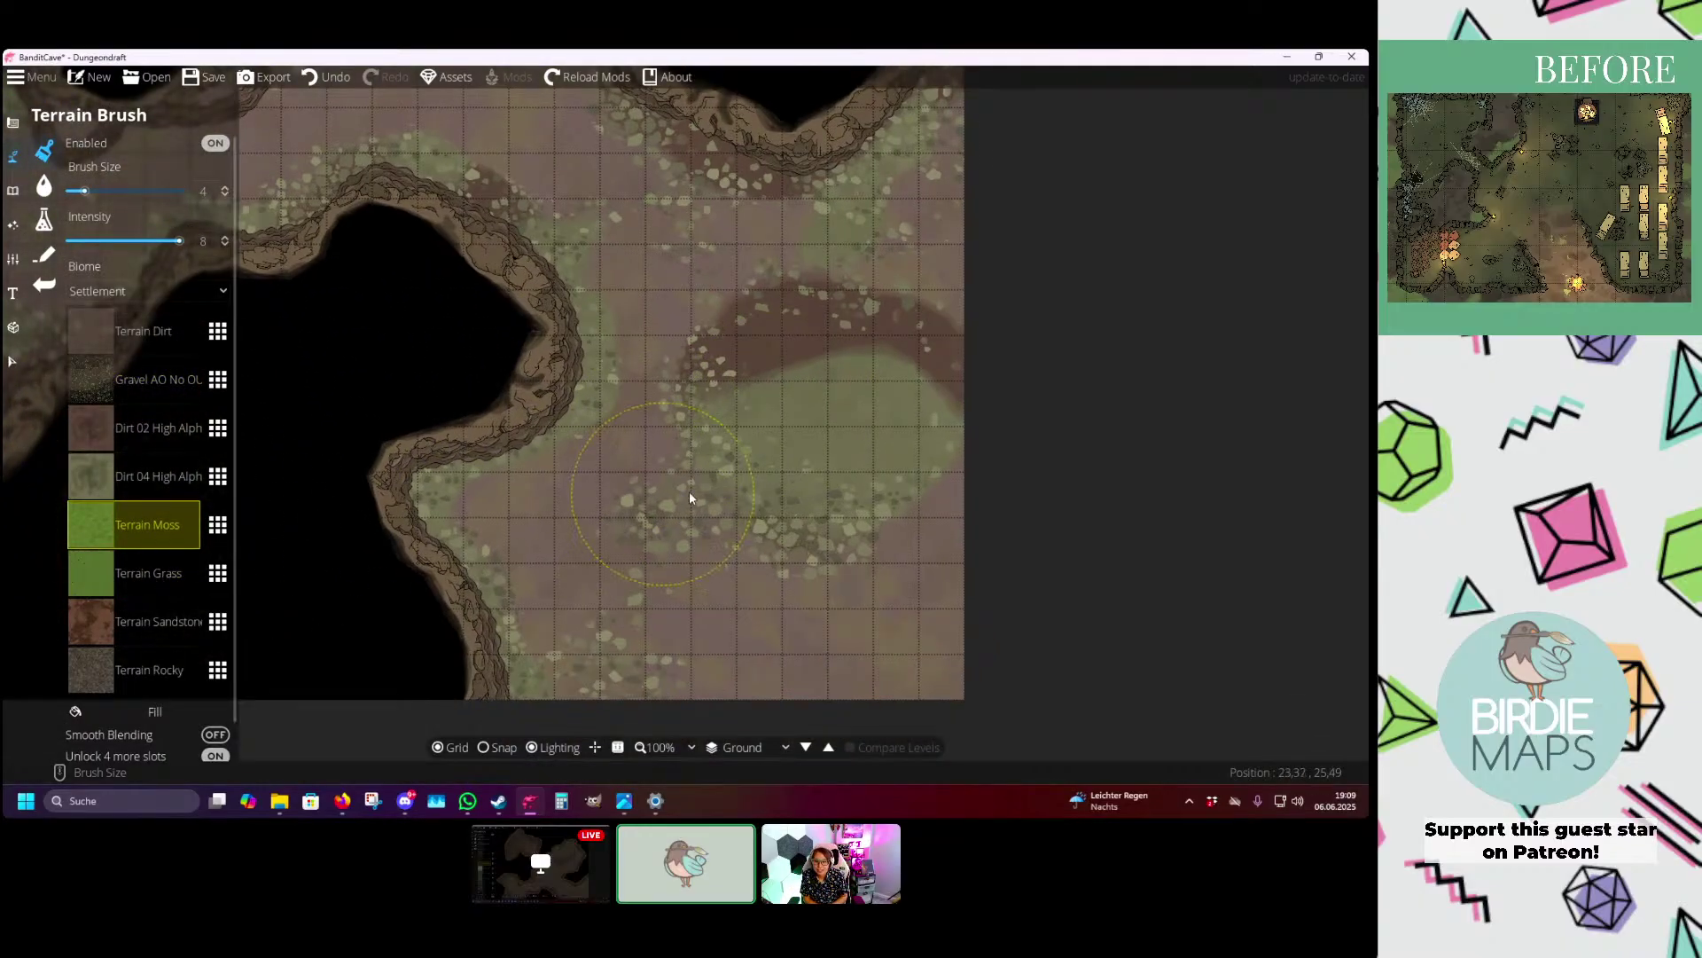
drag(689, 491, 657, 415)
click(567, 342)
mouse_move(500, 451)
mouse_down()
mouse_move(566, 425)
mouse_move(501, 535)
mouse_move(509, 473)
mouse_move(692, 656)
mouse_up()
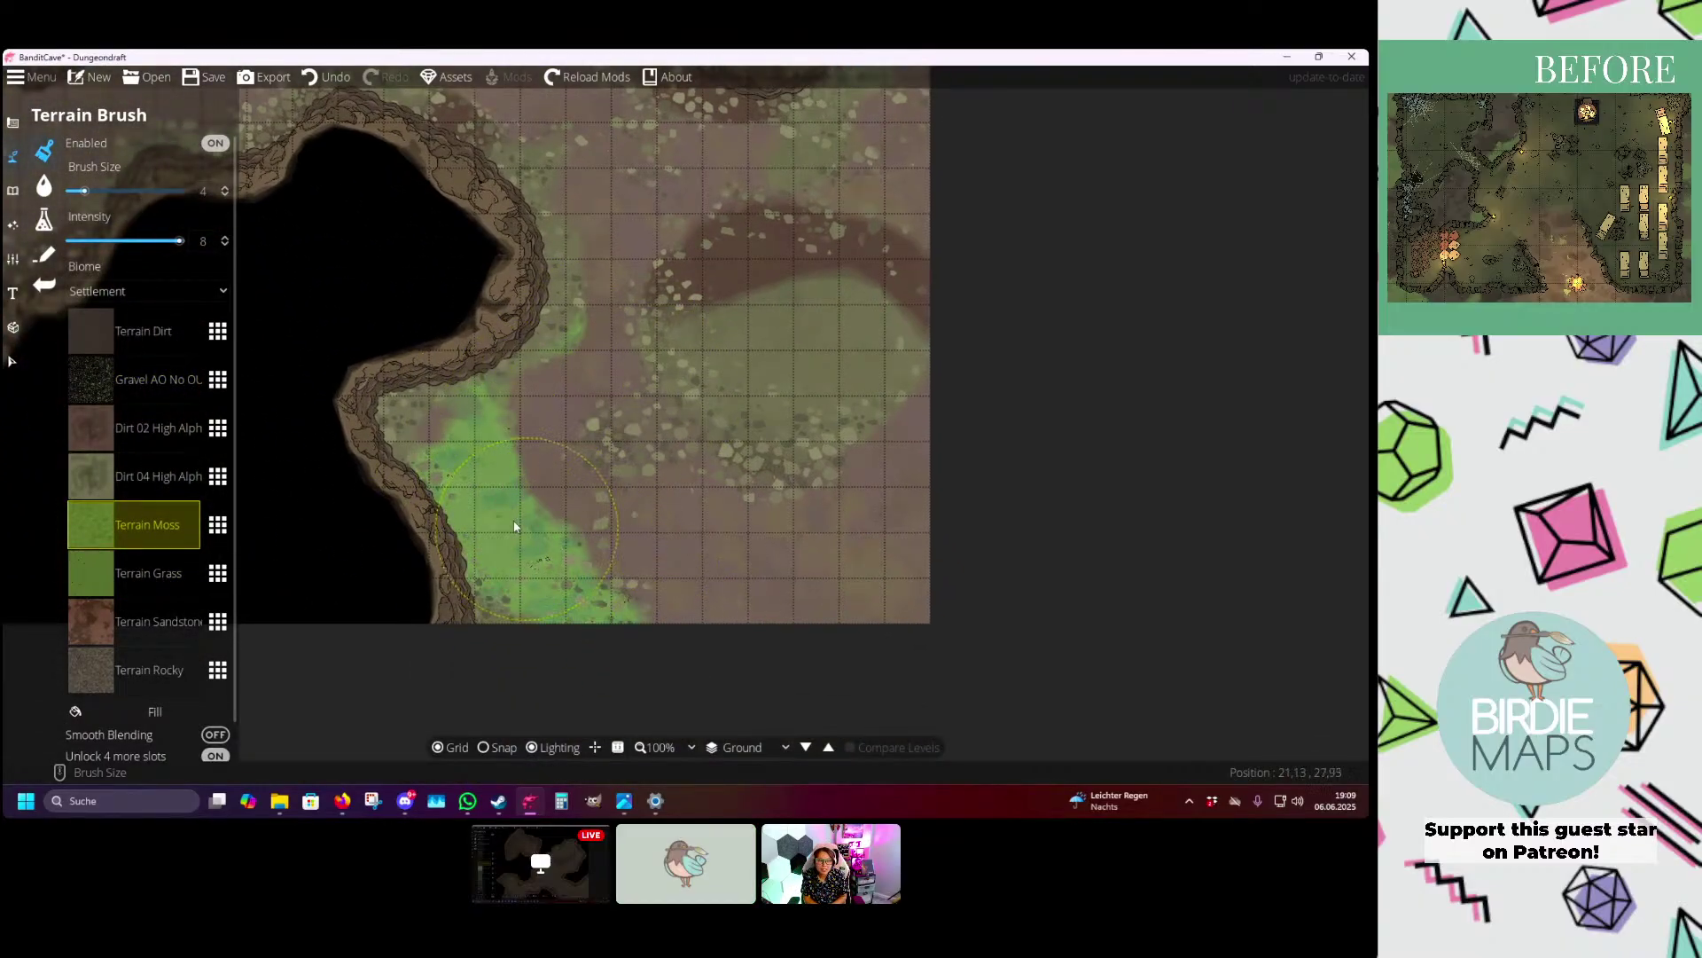
mouse_move(602, 401)
mouse_down()
mouse_move(709, 428)
mouse_move(711, 502)
mouse_up()
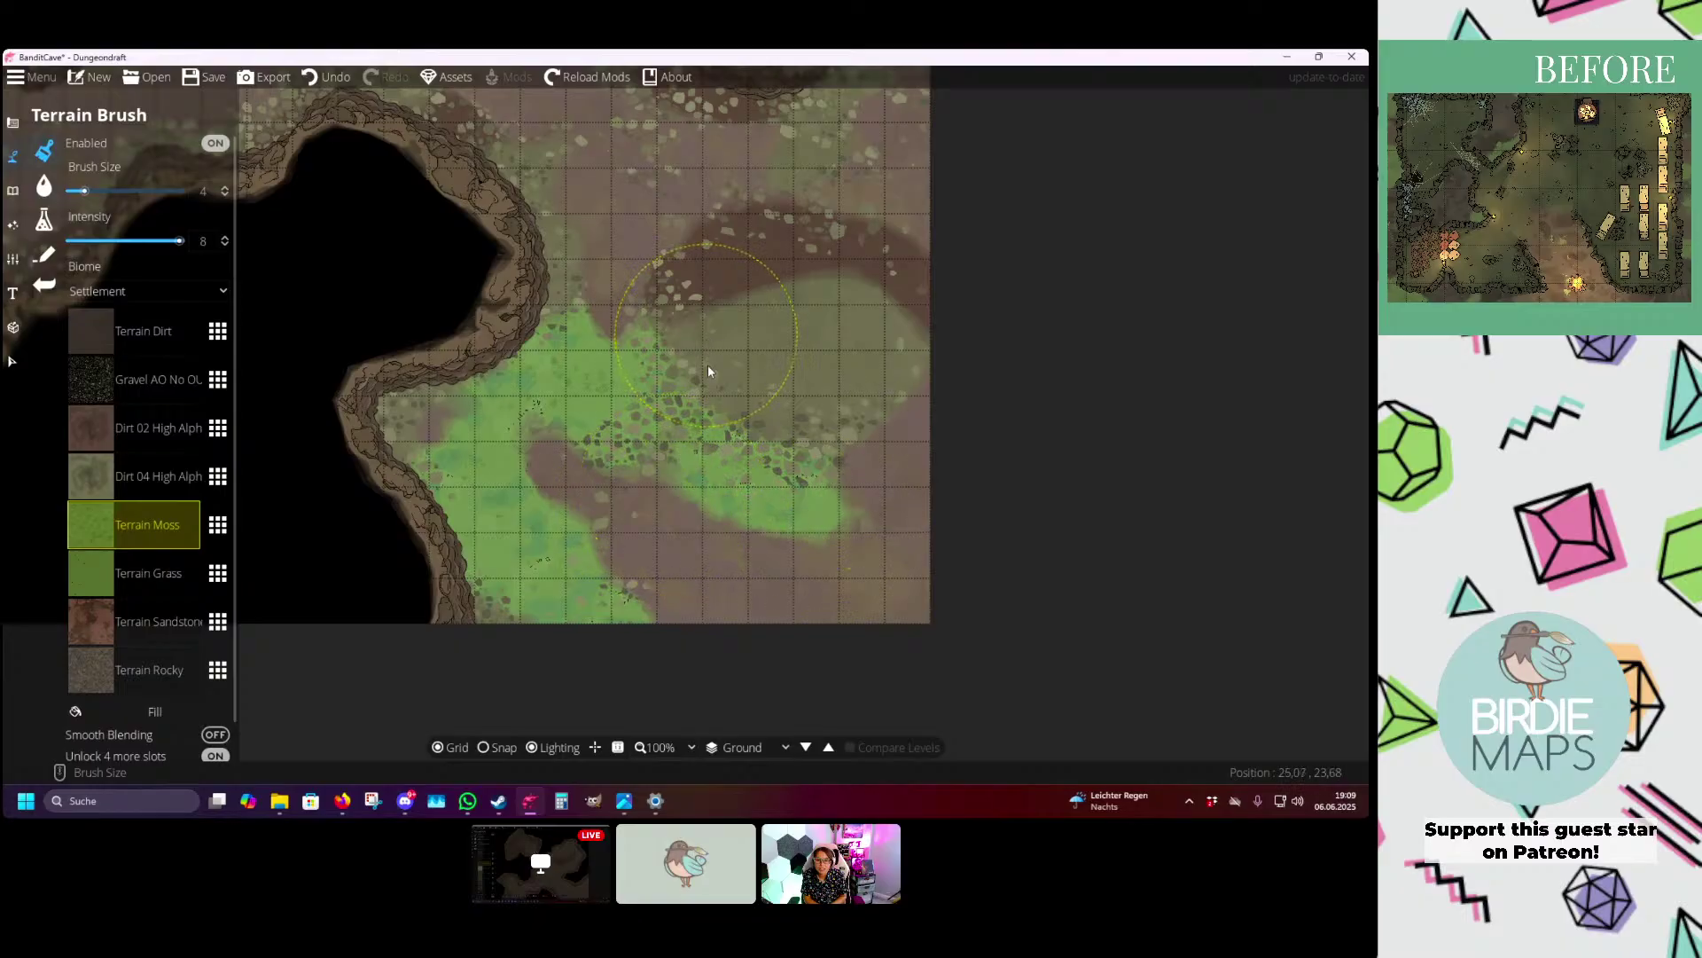
- Paint a band of Terrain Moss below the eastern rock spur and connect it to the moss around the southeast dirt patch
drag(707, 372, 664, 635)
drag(869, 356, 518, 521)
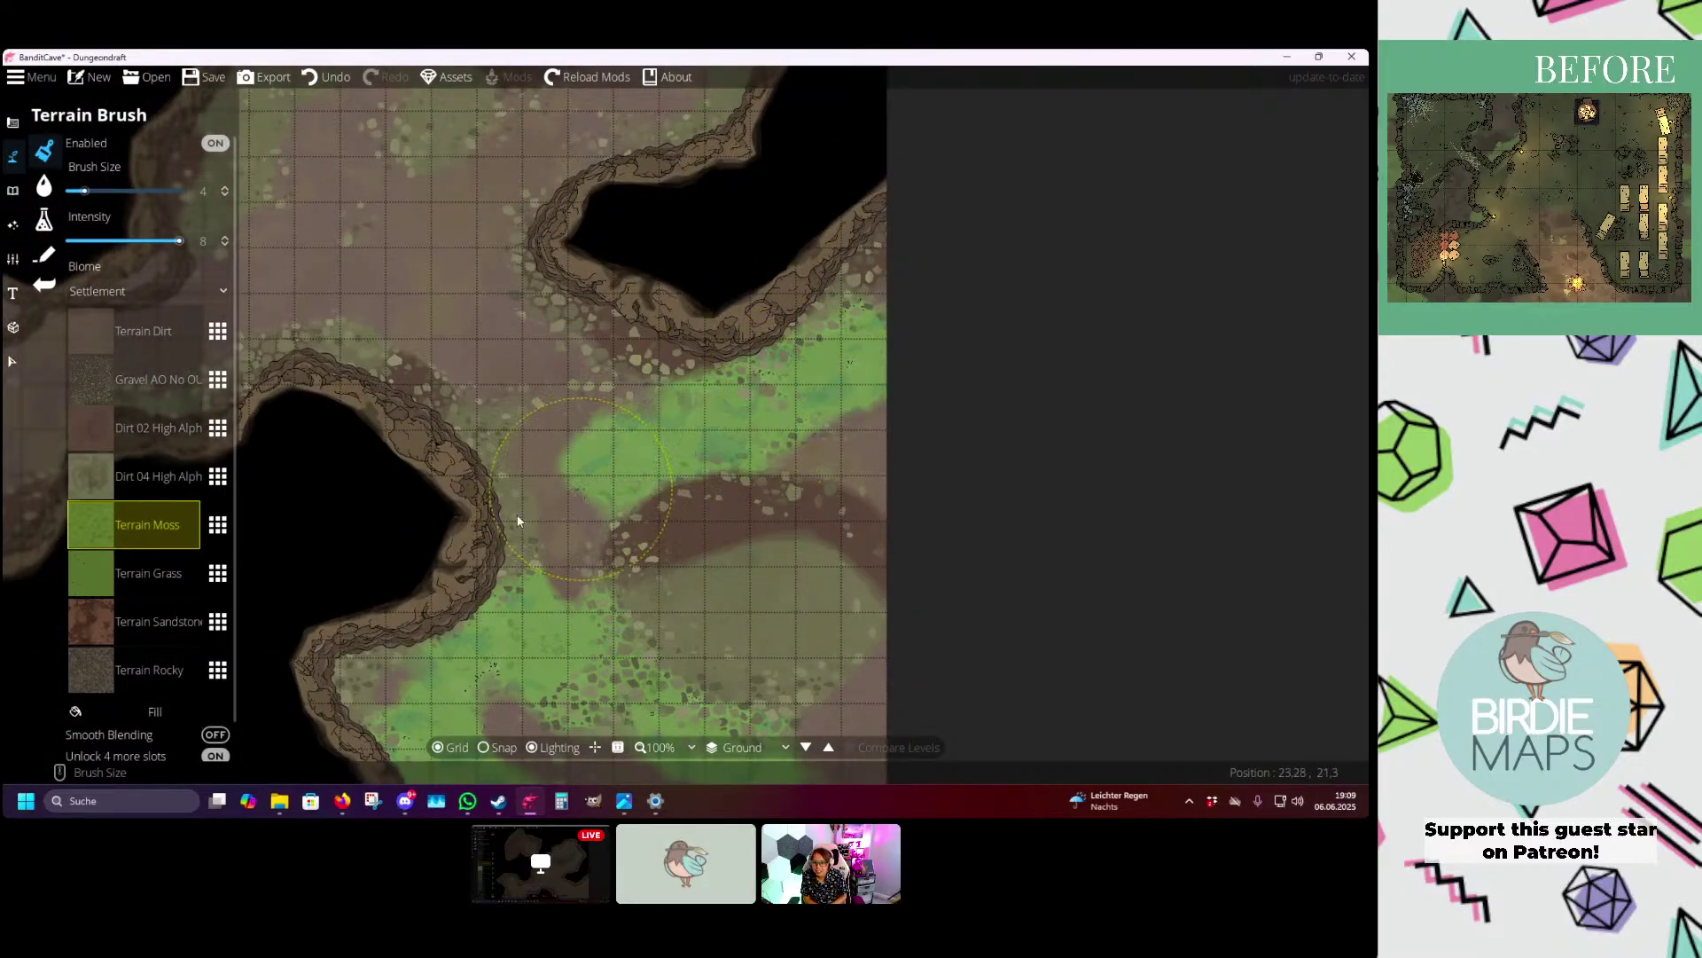
key(Down)
key(Right)
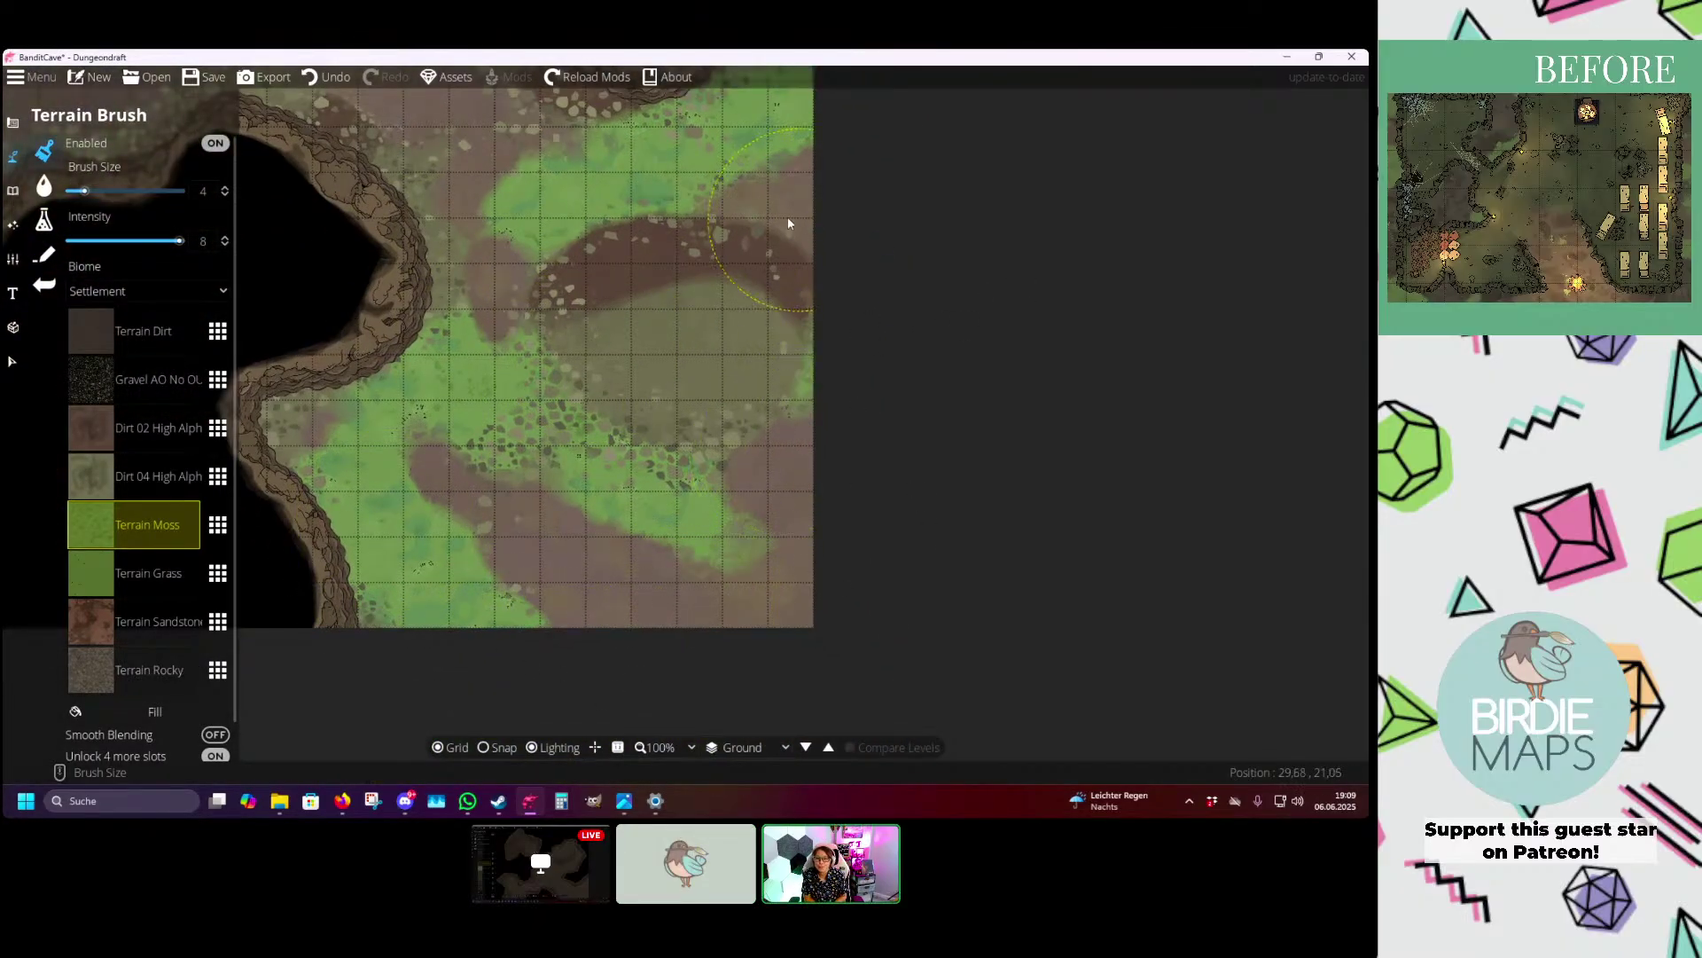
key(Left)
key(Down)
- Paint a gravel patch at brush size 3 over the moss near the map's southern edge
click(132, 390)
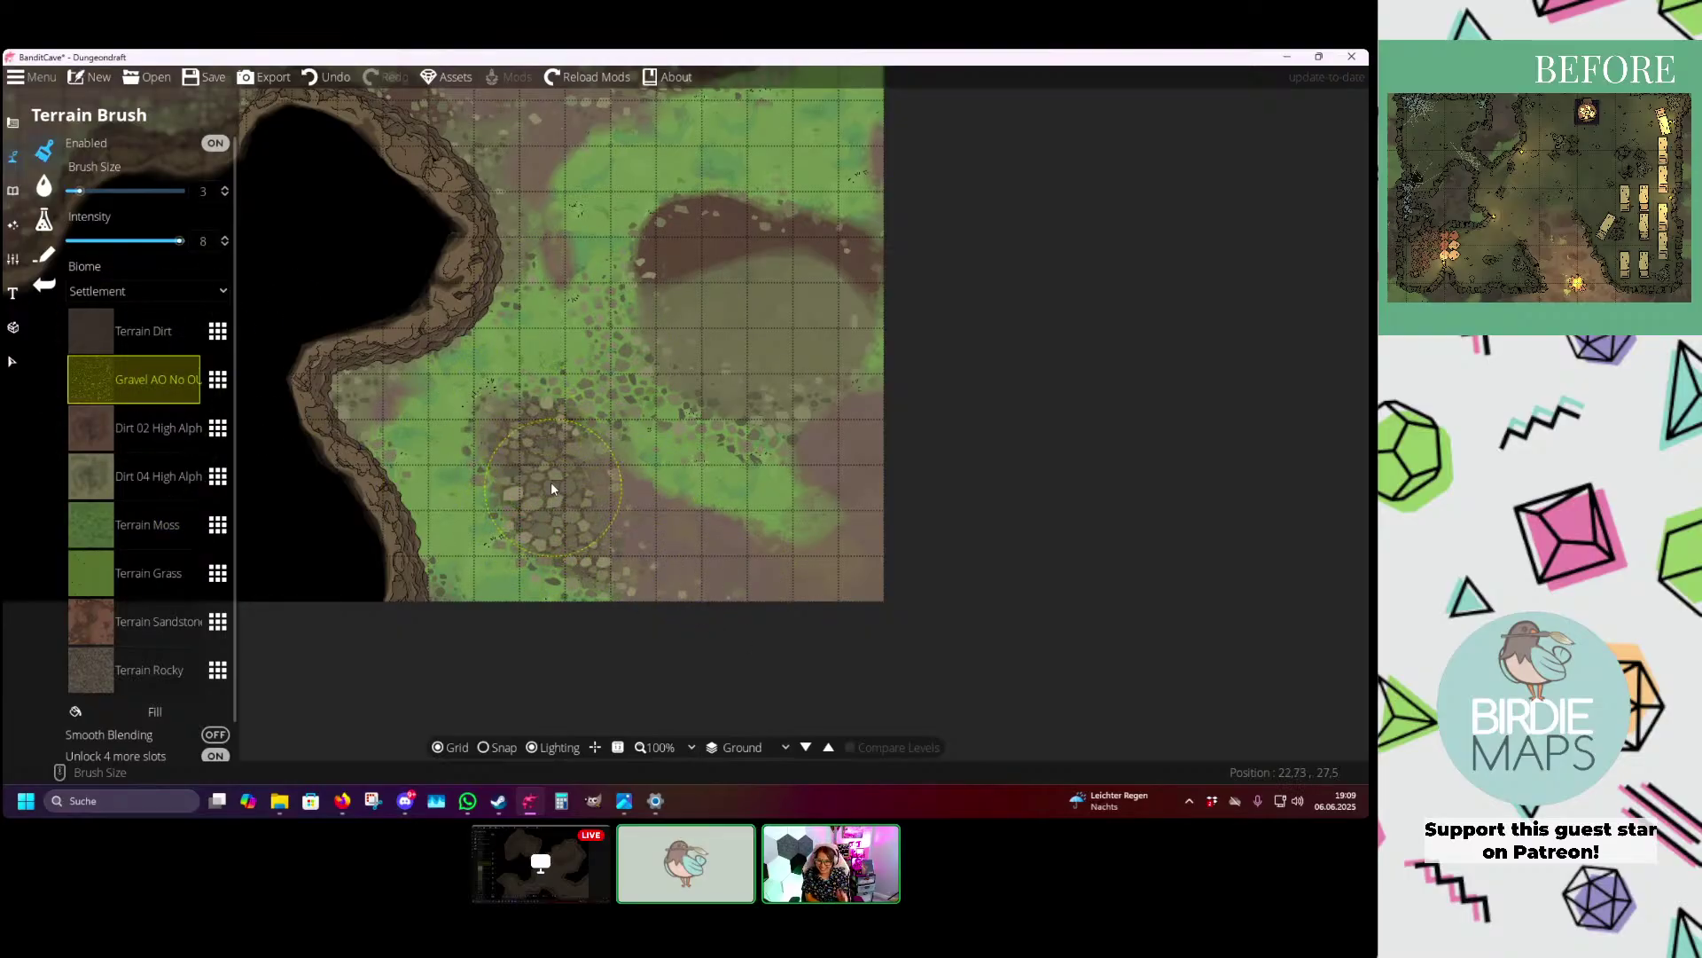
key(Up)
key(Right)
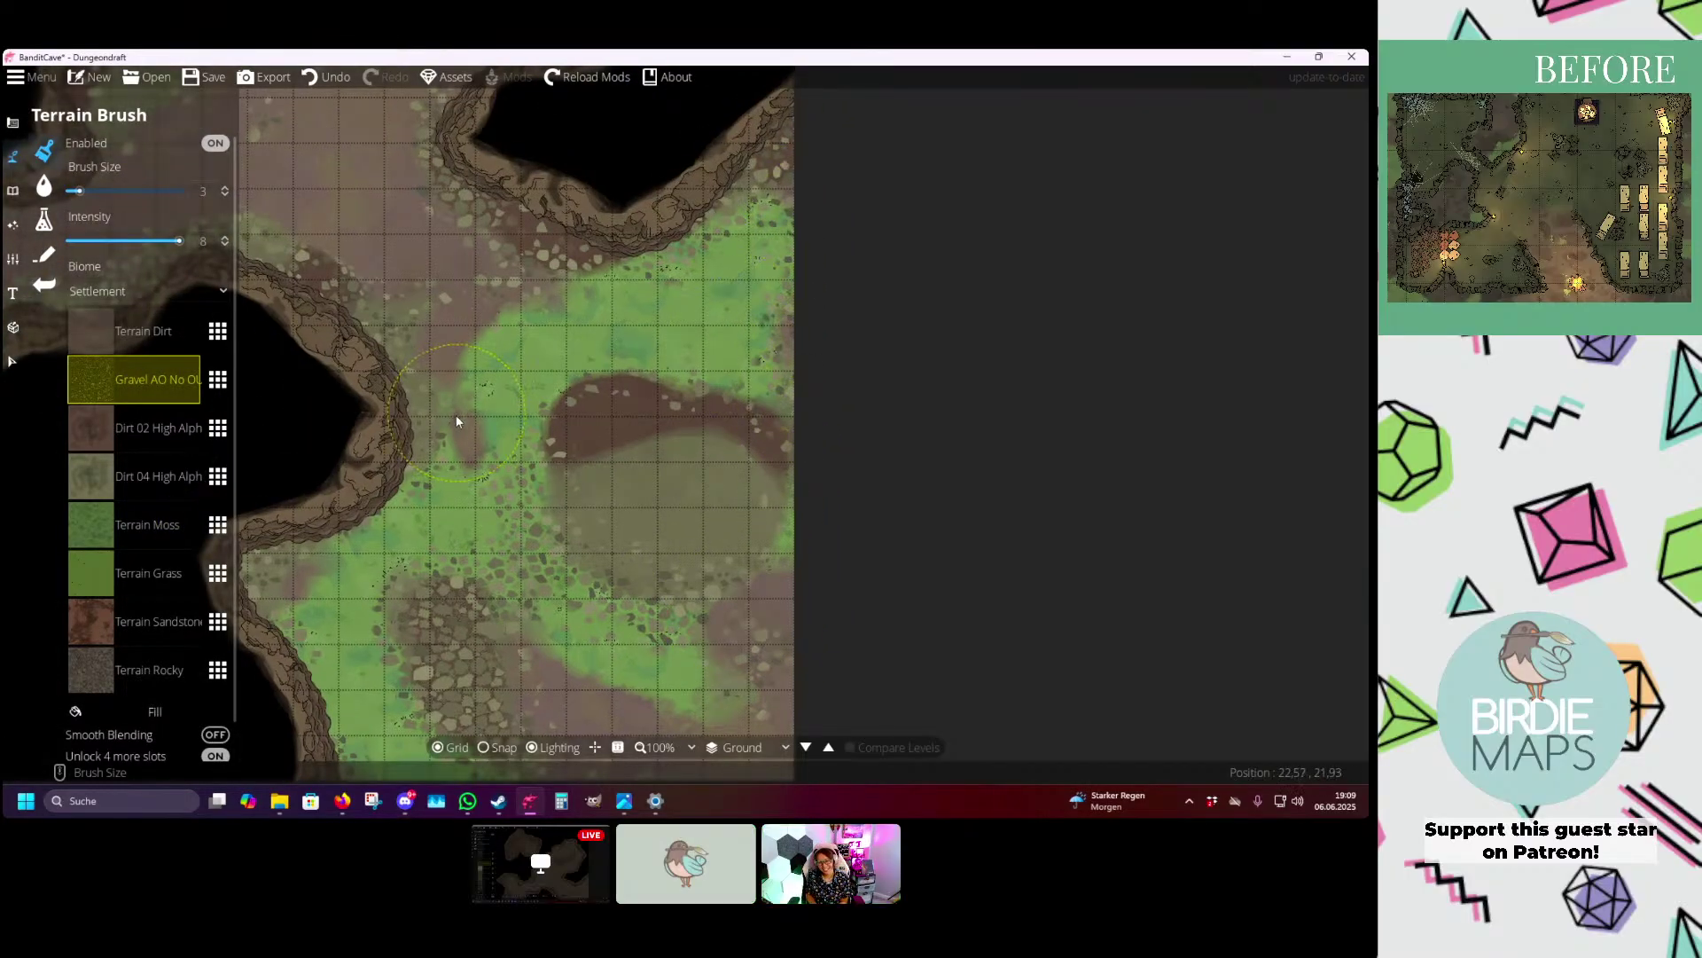
- Paint gravel at brush size 3 in the passage between the southern rock mass's east side and the southeast moss
key(Left)
key(Up)
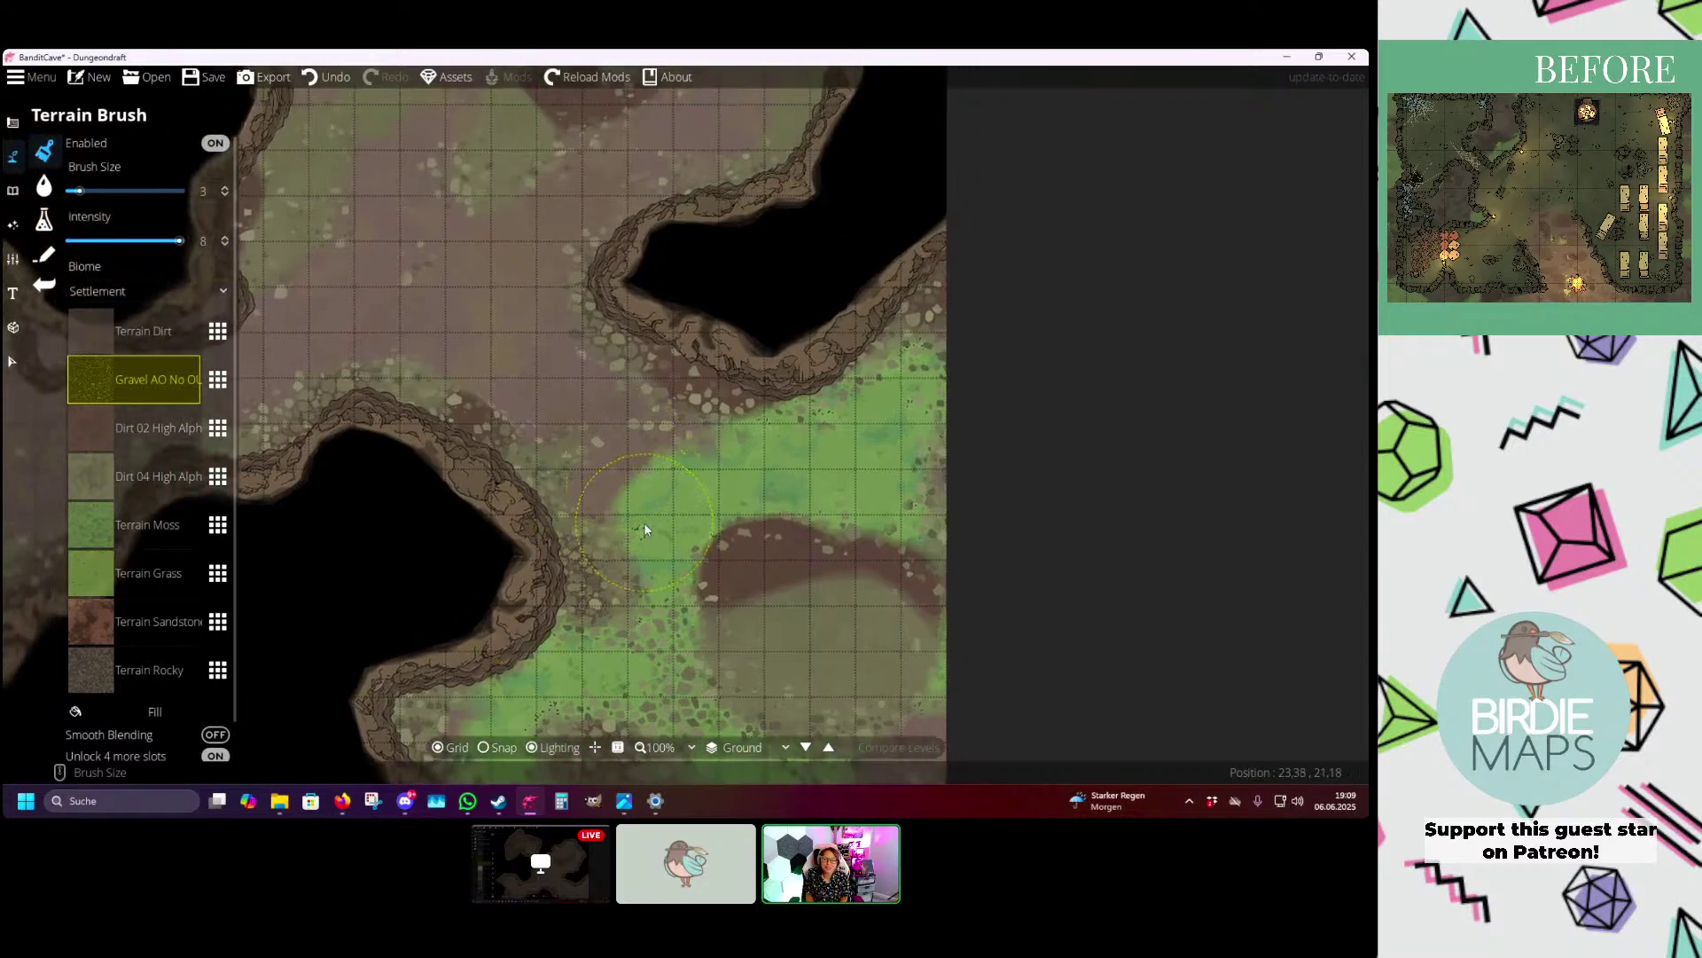
mouse_move(648, 492)
mouse_down()
mouse_move(711, 390)
mouse_move(576, 470)
mouse_up()
key(Left)
key(Down)
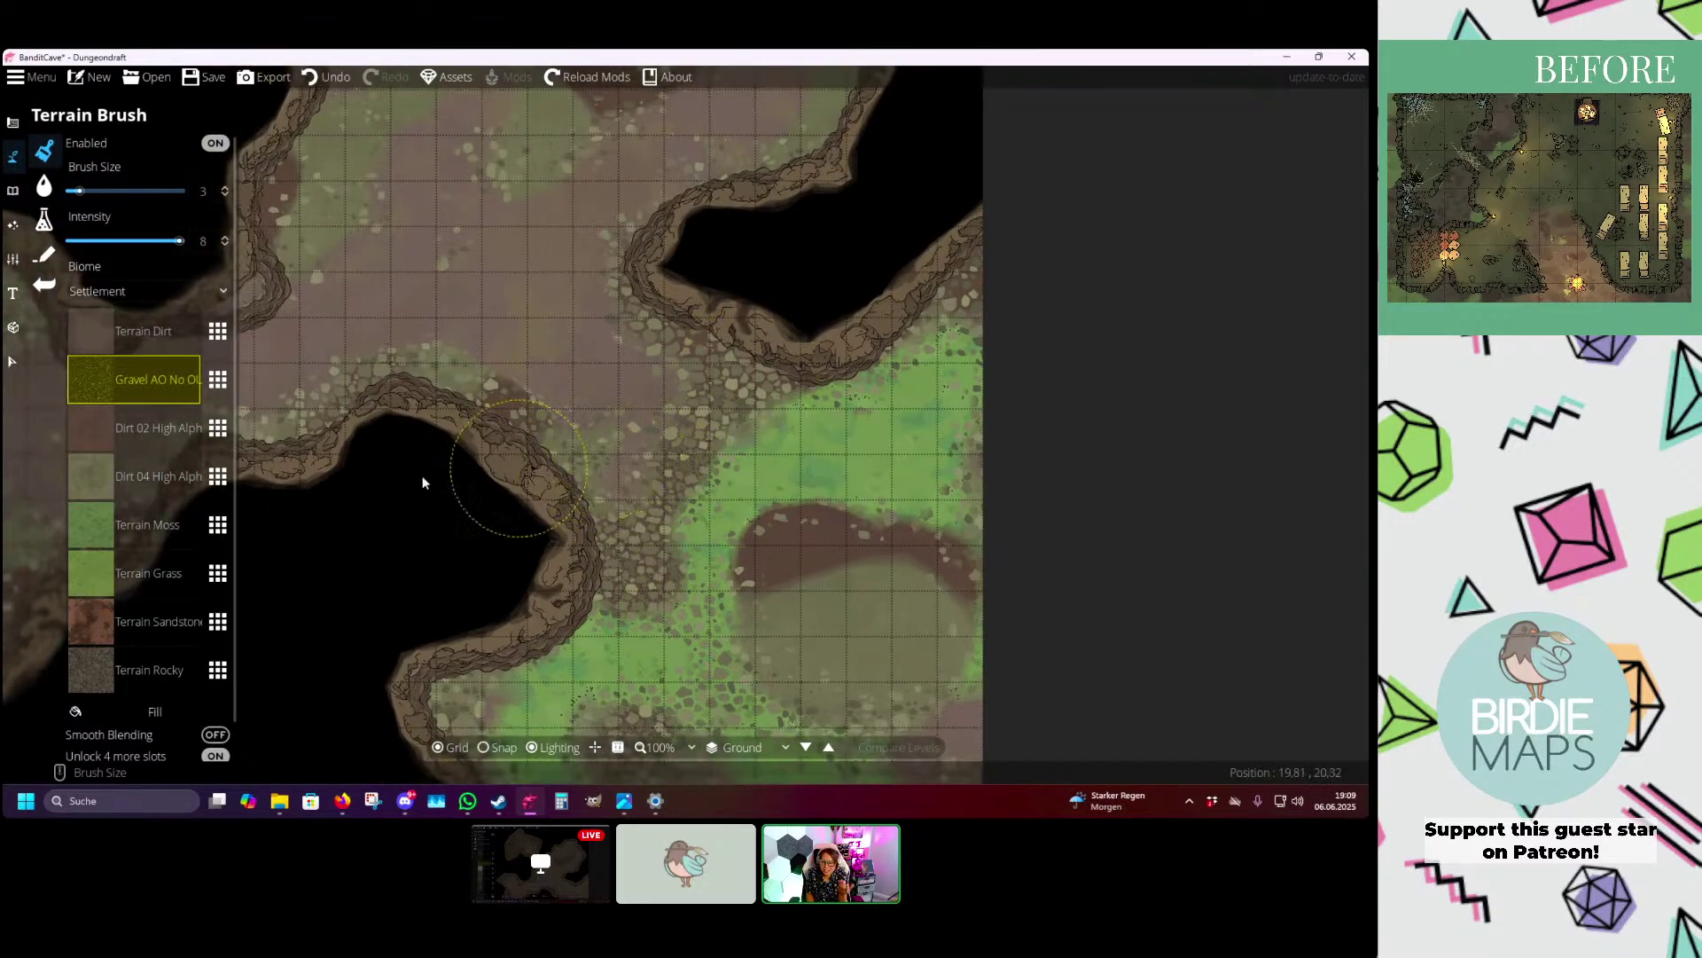
- Paint Terrain Moss over the gravel passage east of the southern rock mass, reaching up to the eastern rock spur
click(180, 482)
click(175, 525)
click(172, 575)
click(175, 525)
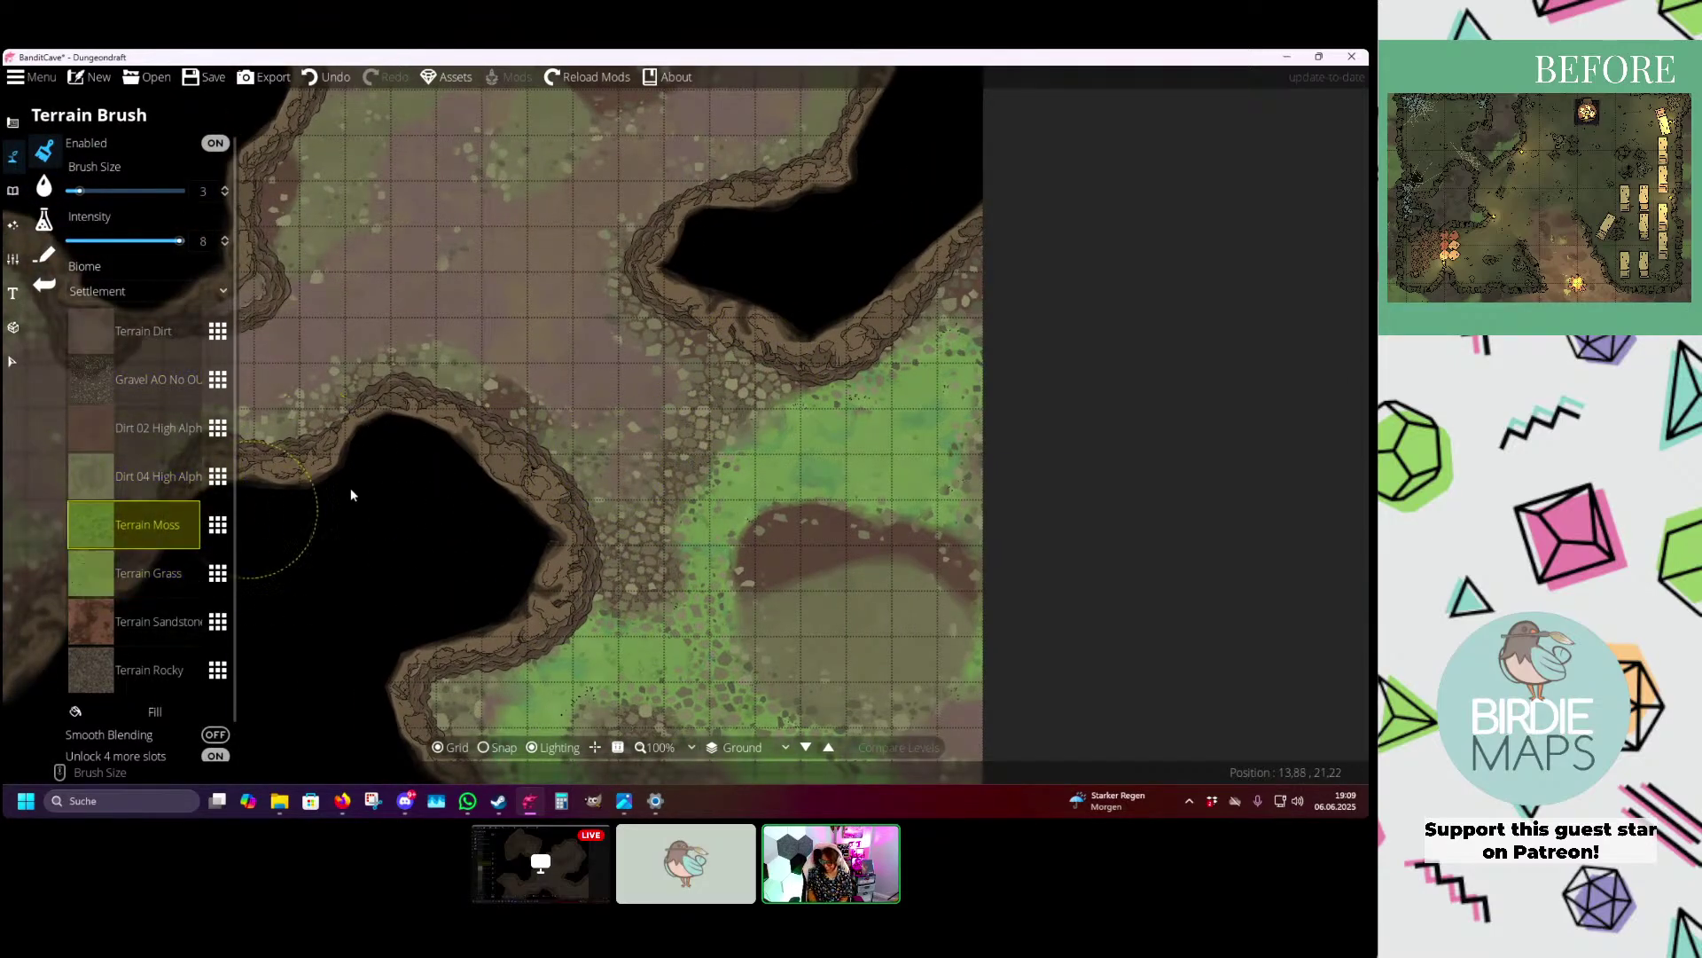
drag(704, 386, 635, 525)
drag(591, 388, 586, 411)
- Try Terrain Moss along the northeast chamber's northwest wall and undo those strokes
key(Up)
key(Up)
key(Up)
key(Up)
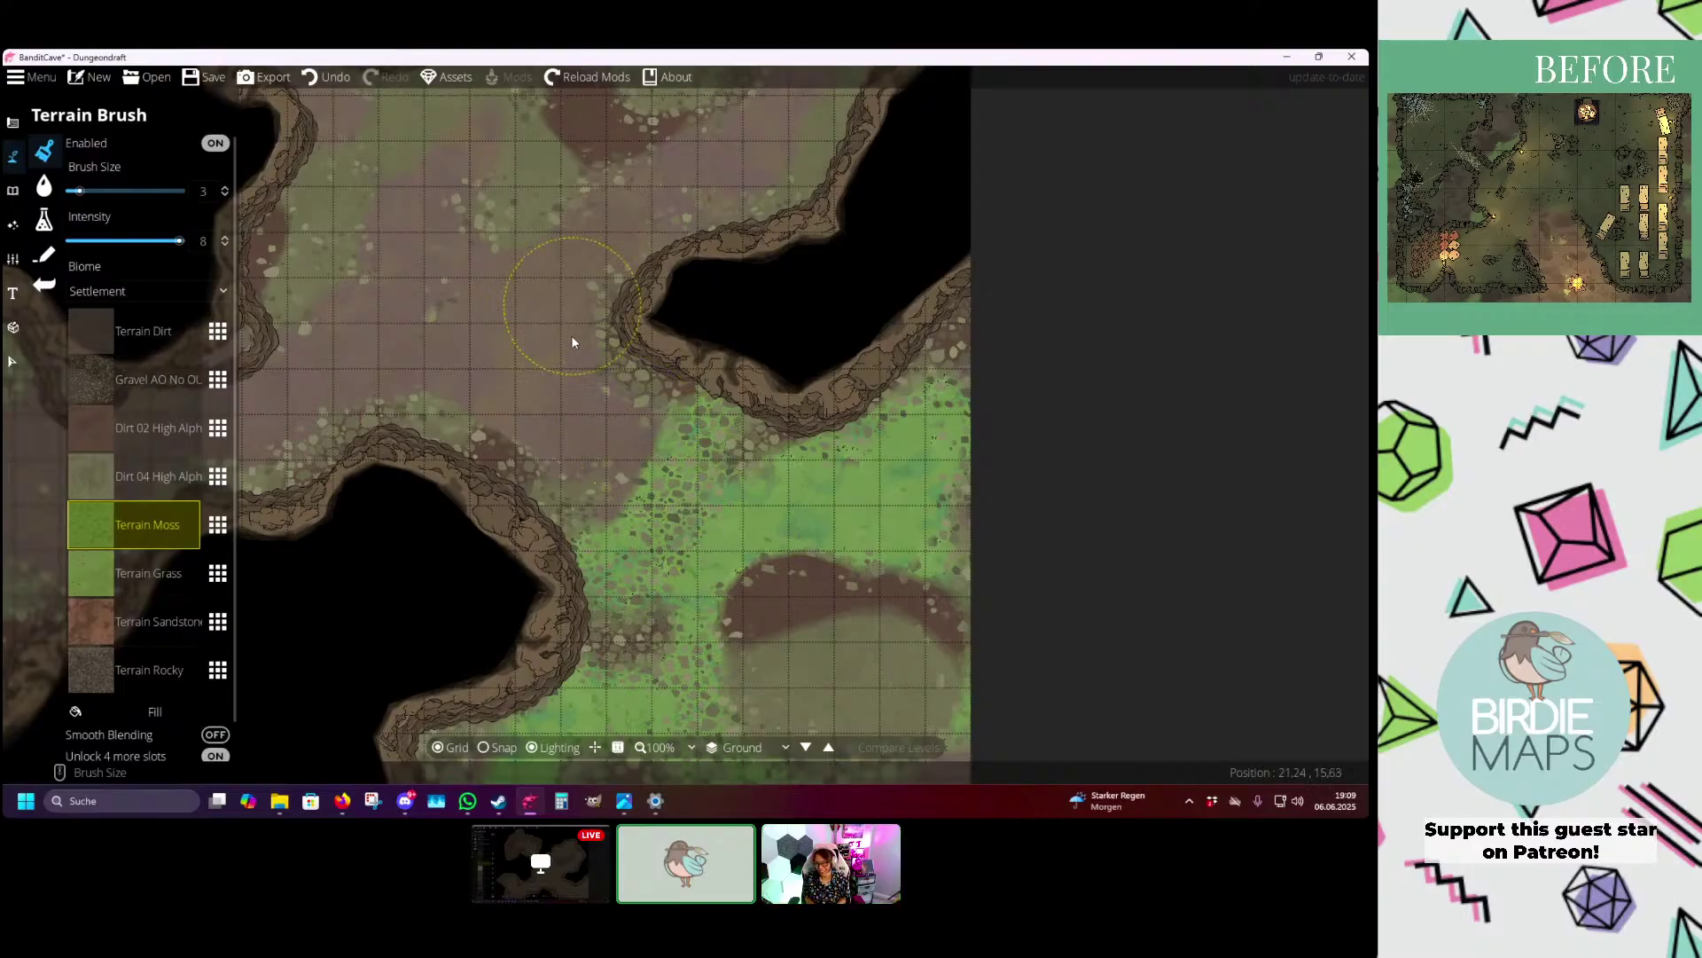
key(Up)
key(Right)
mouse_move(789, 355)
mouse_down()
mouse_move(778, 255)
mouse_move(524, 269)
mouse_move(541, 320)
mouse_move(497, 381)
mouse_move(550, 355)
mouse_move(532, 390)
mouse_up()
click(336, 78)
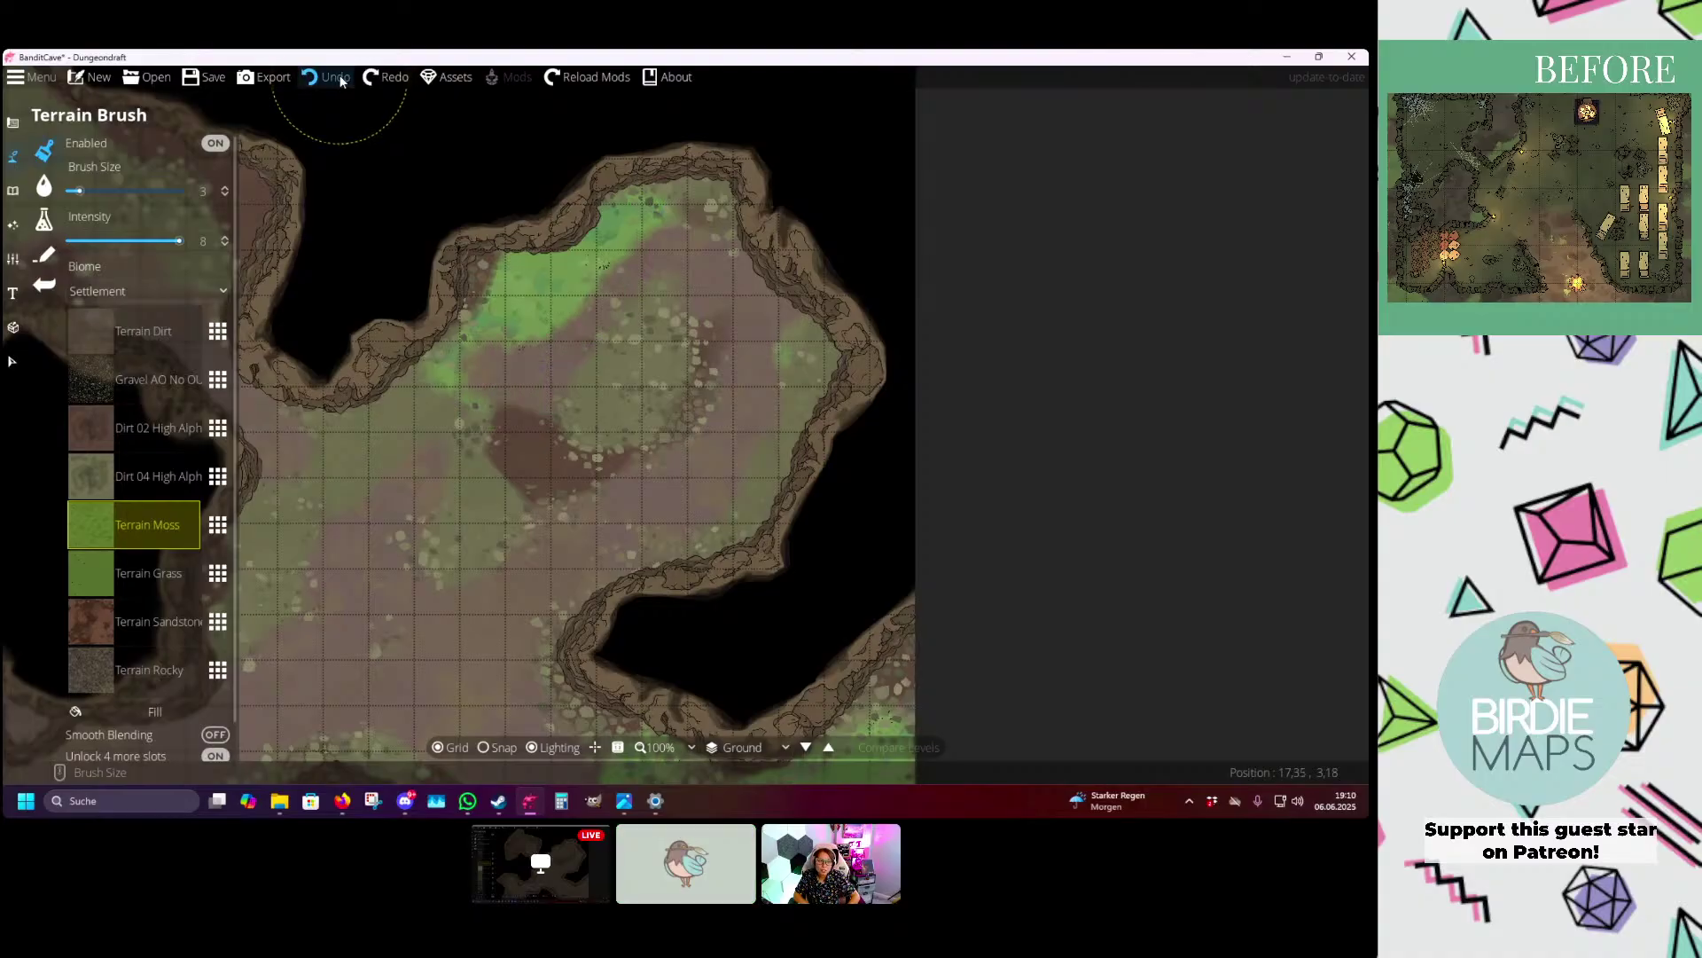
click(335, 78)
click(335, 78)
click(337, 79)
click(330, 83)
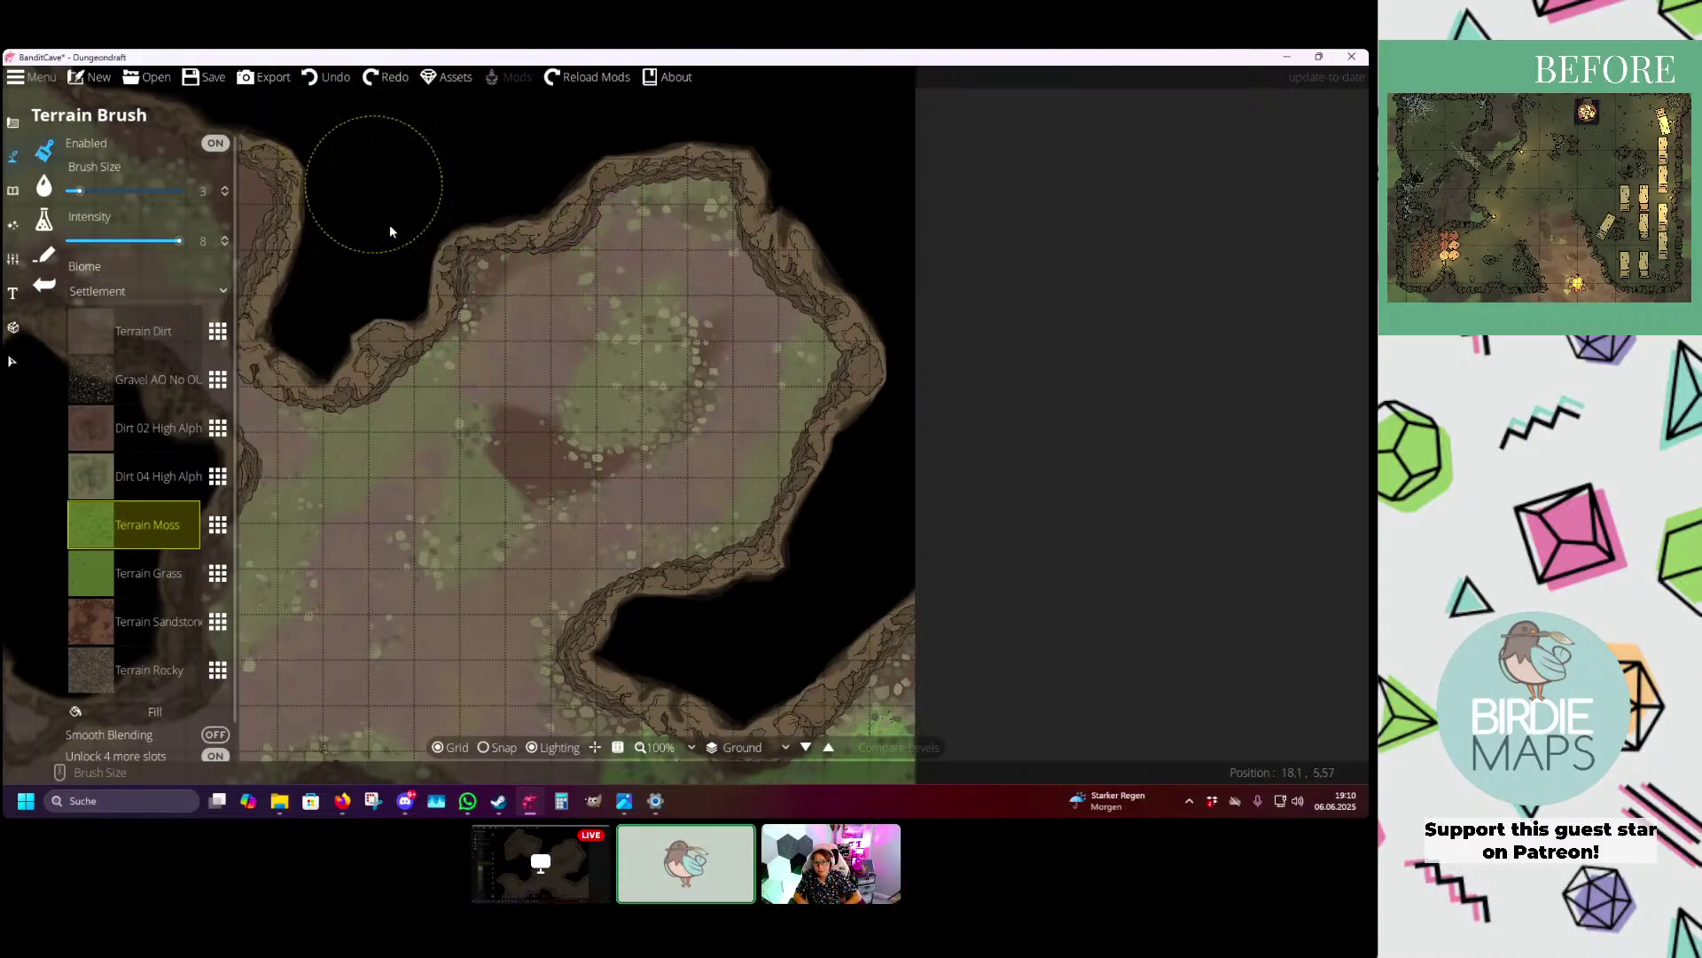
- Select Dirt 02 High Alpha as the brush terrain and examine the central cavern and its southeast passage
drag(483, 394, 685, 142)
mouse_move(590, 324)
mouse_down()
mouse_move(630, 225)
mouse_move(588, 219)
mouse_up()
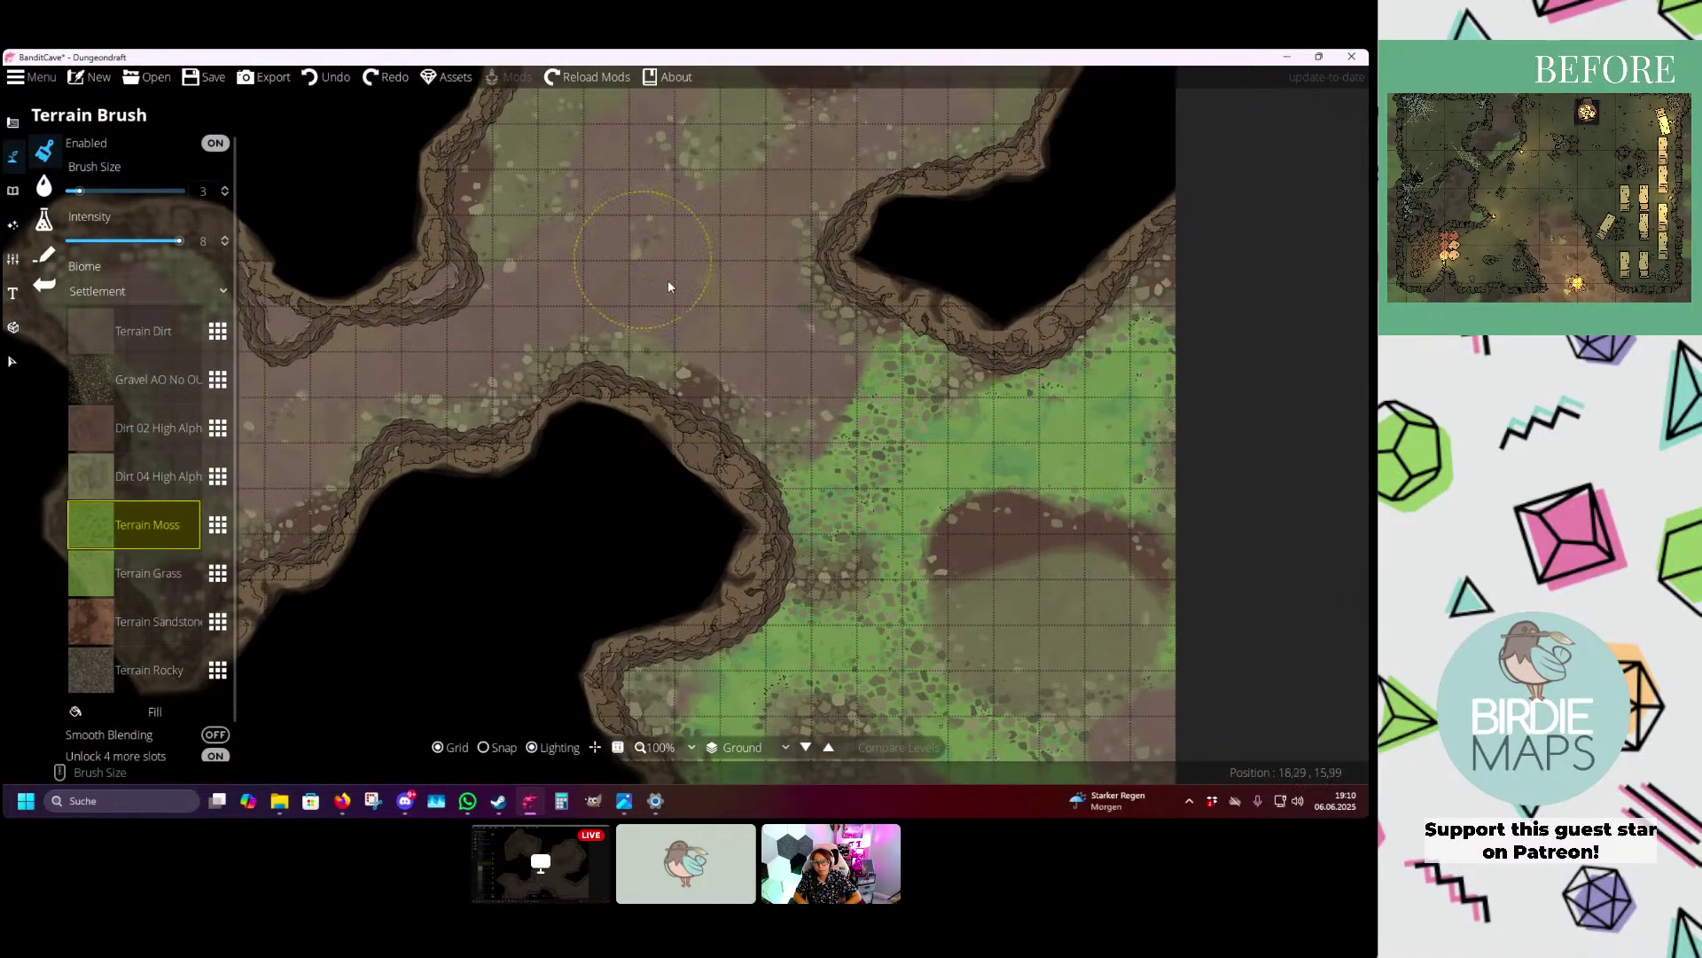
drag(707, 293, 646, 365)
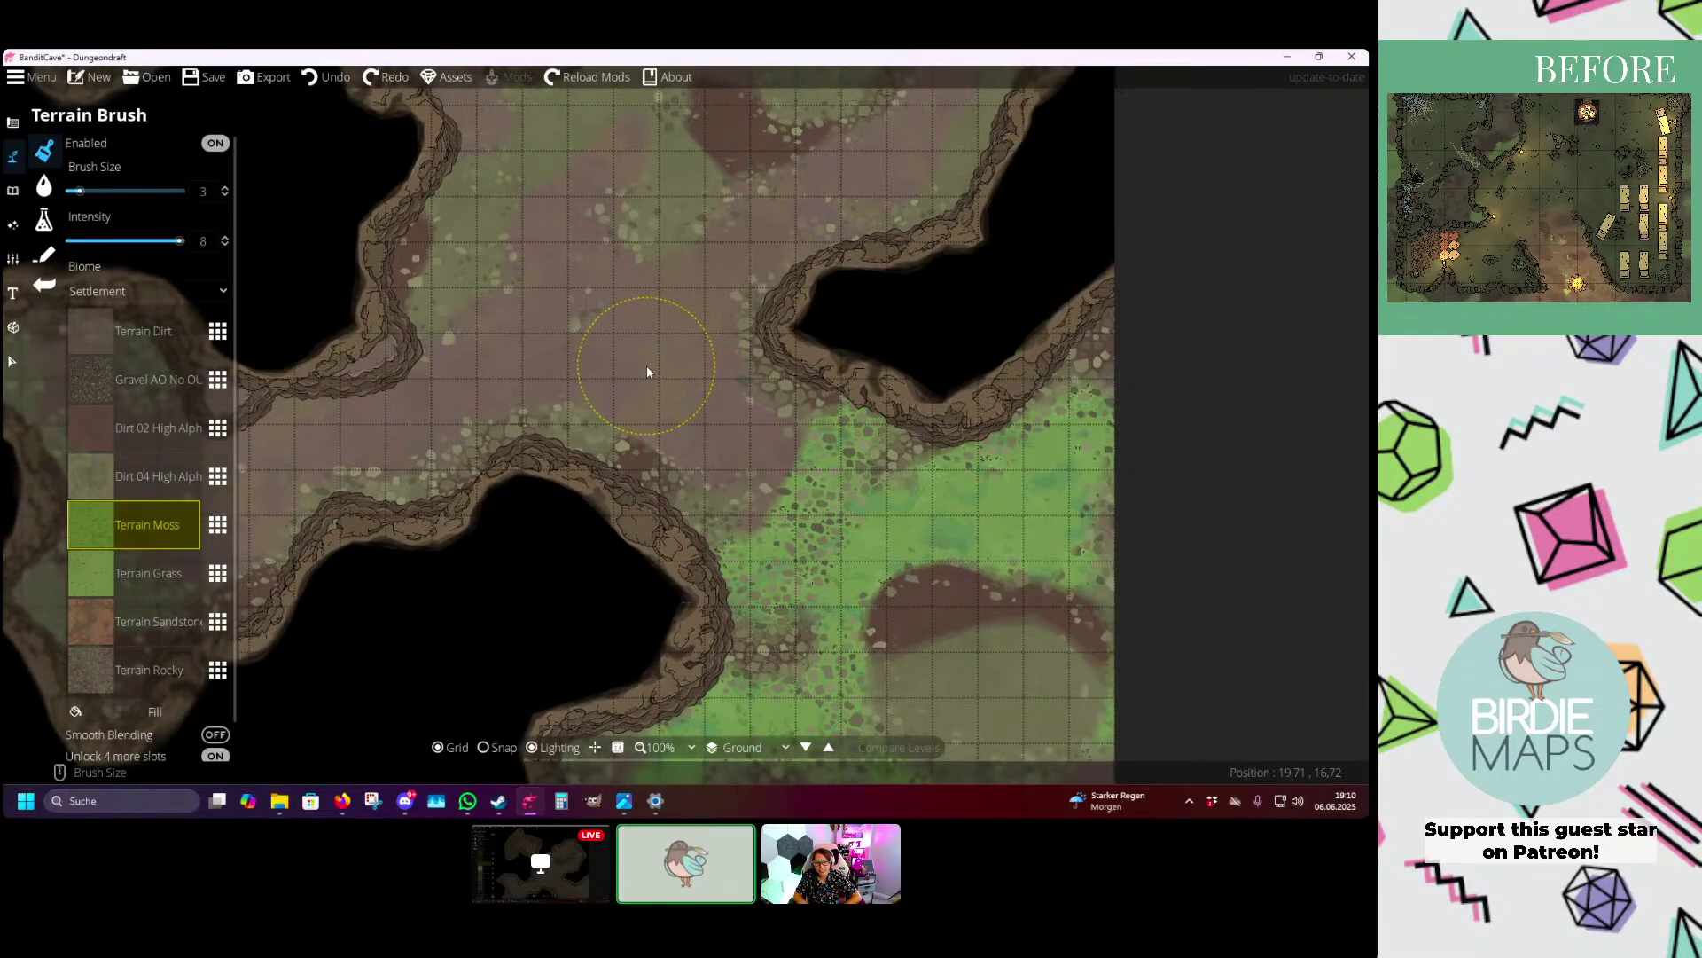
click(160, 425)
key(Down)
key(Right)
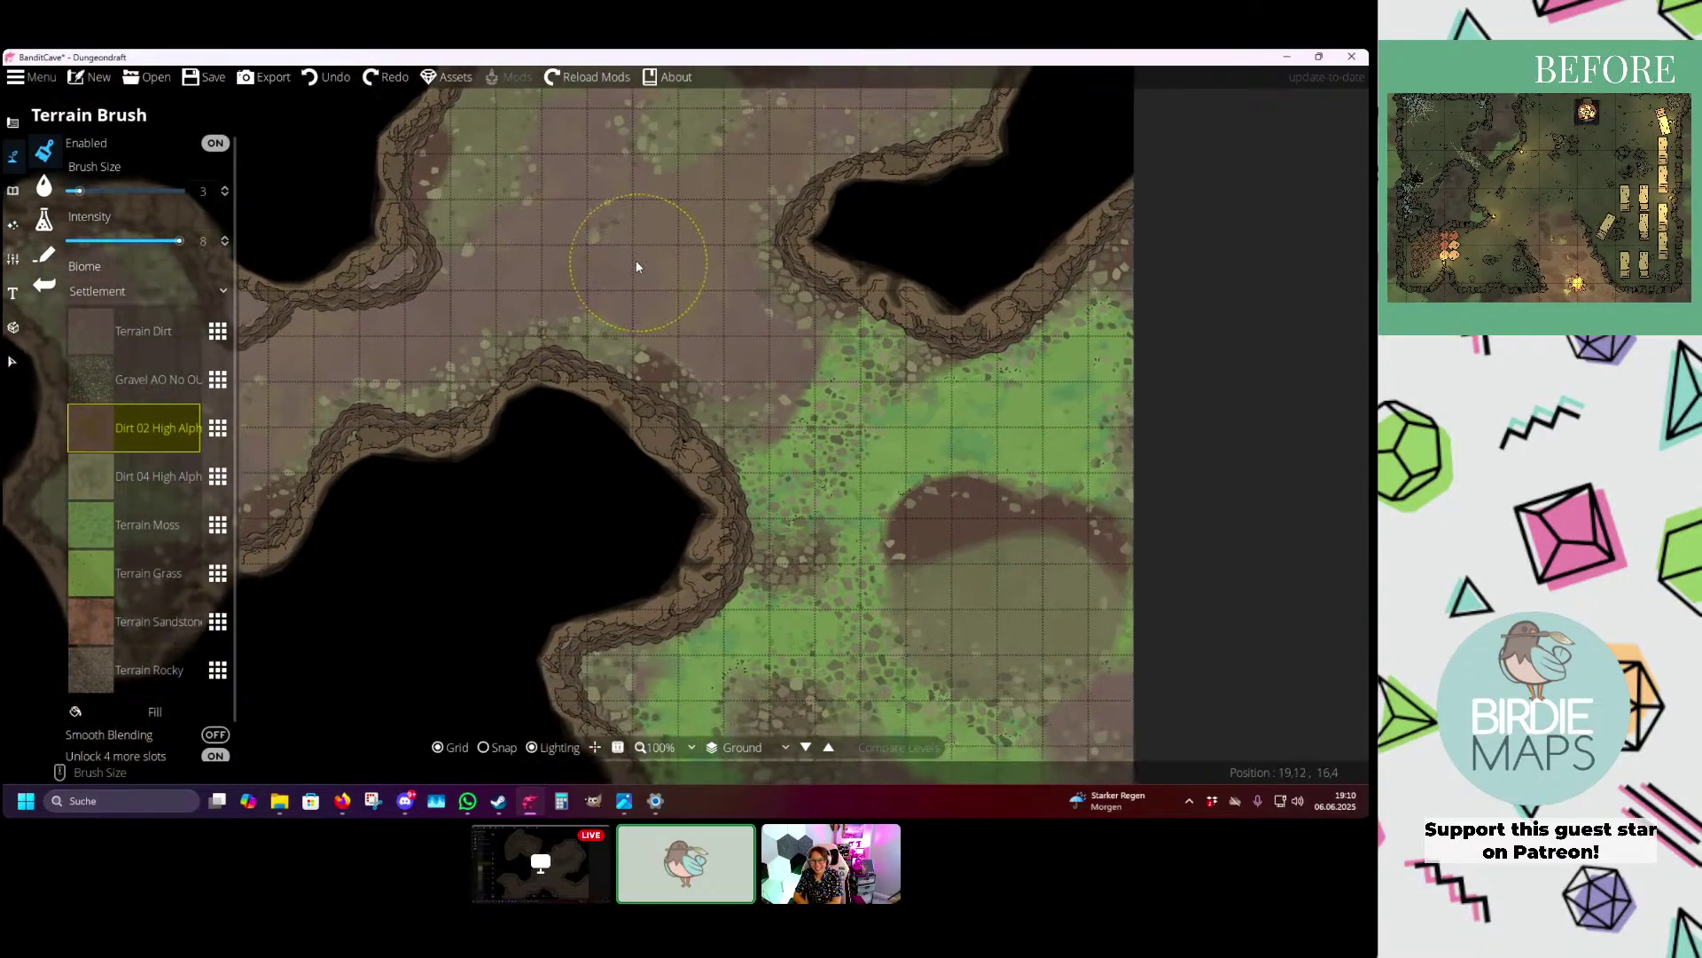
drag(678, 341, 650, 317)
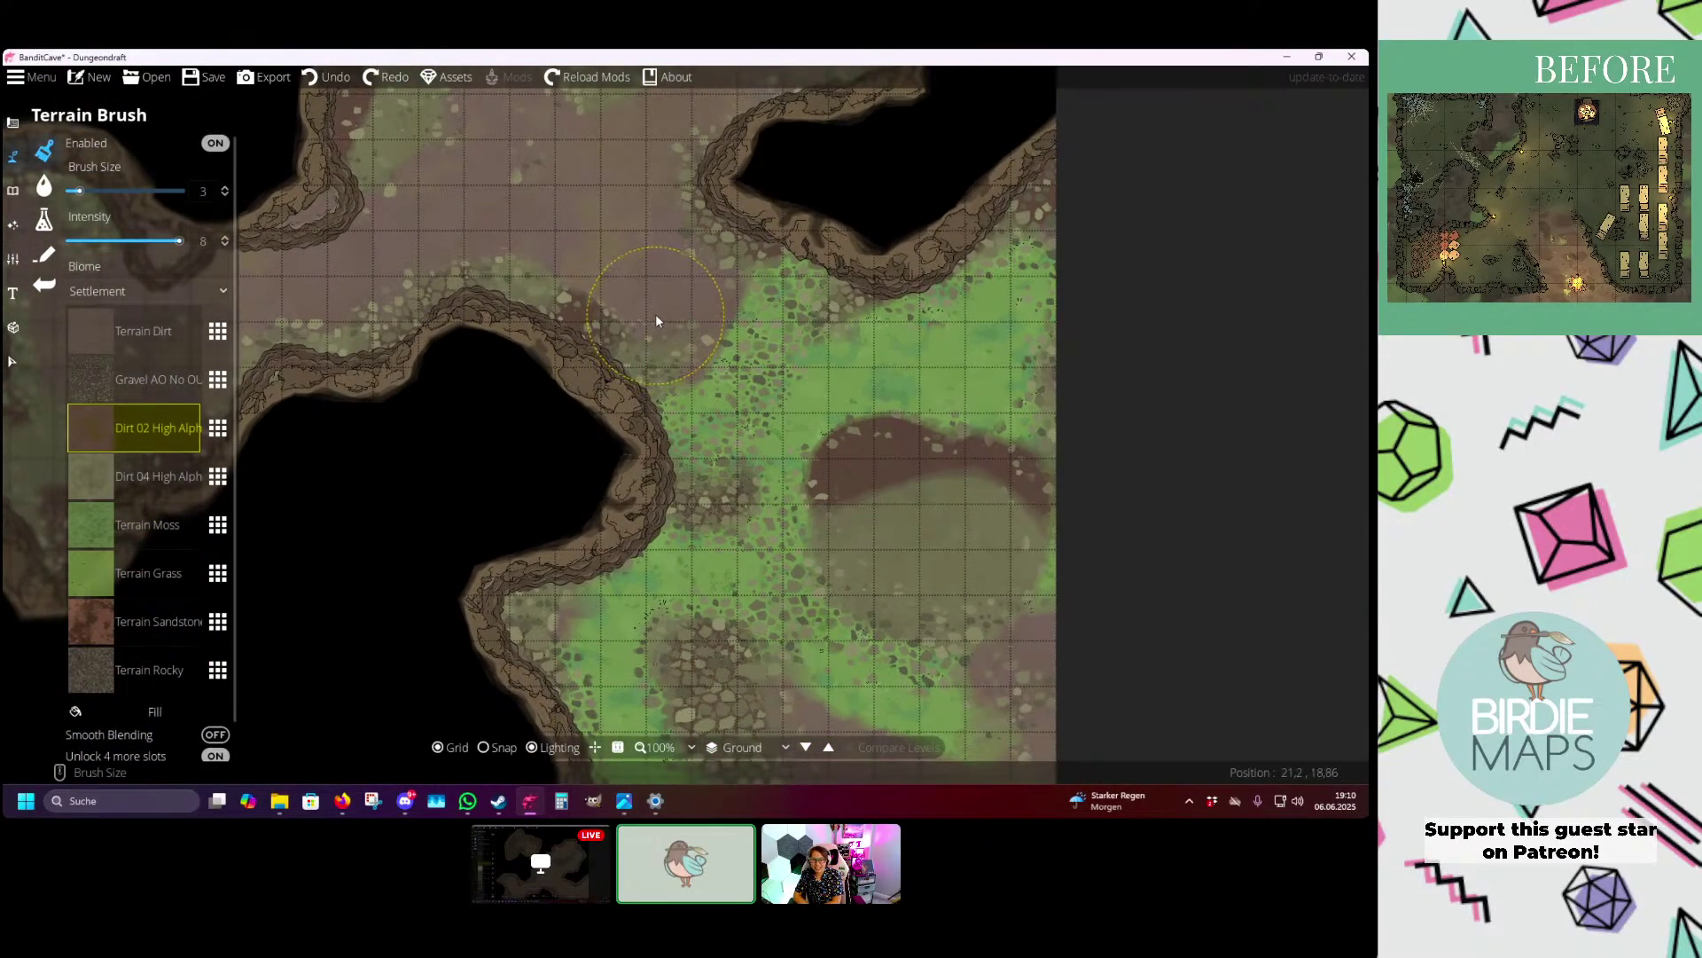
key(Up)
key(Left)
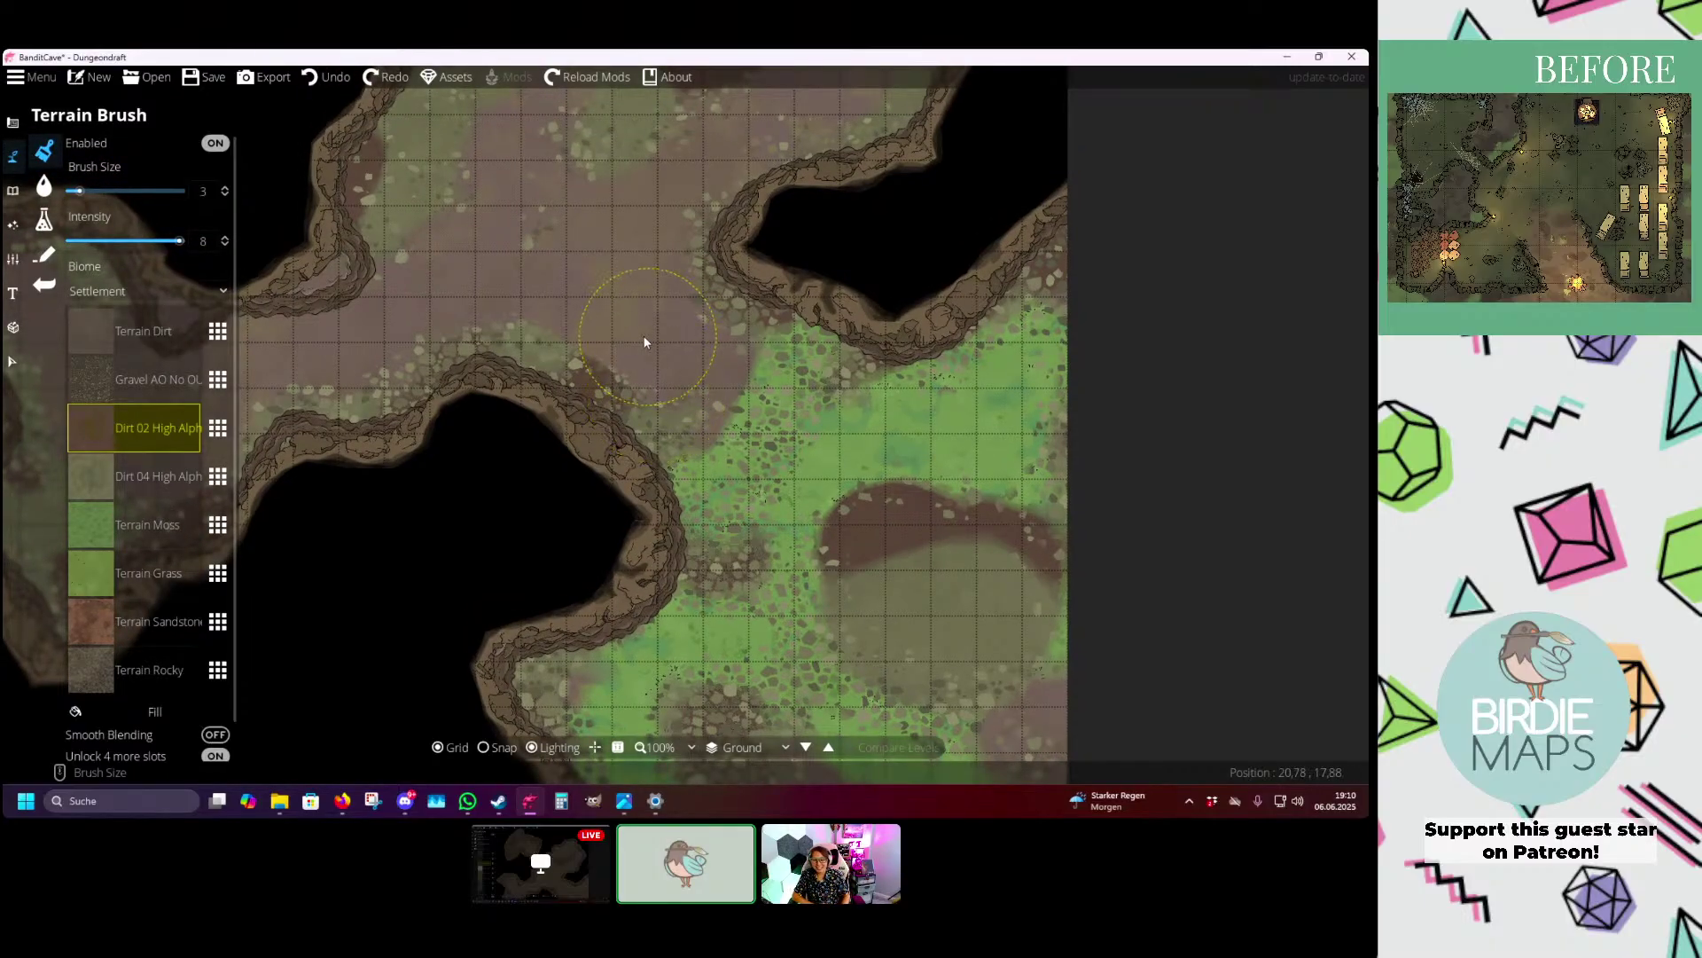
key(Up)
key(Left)
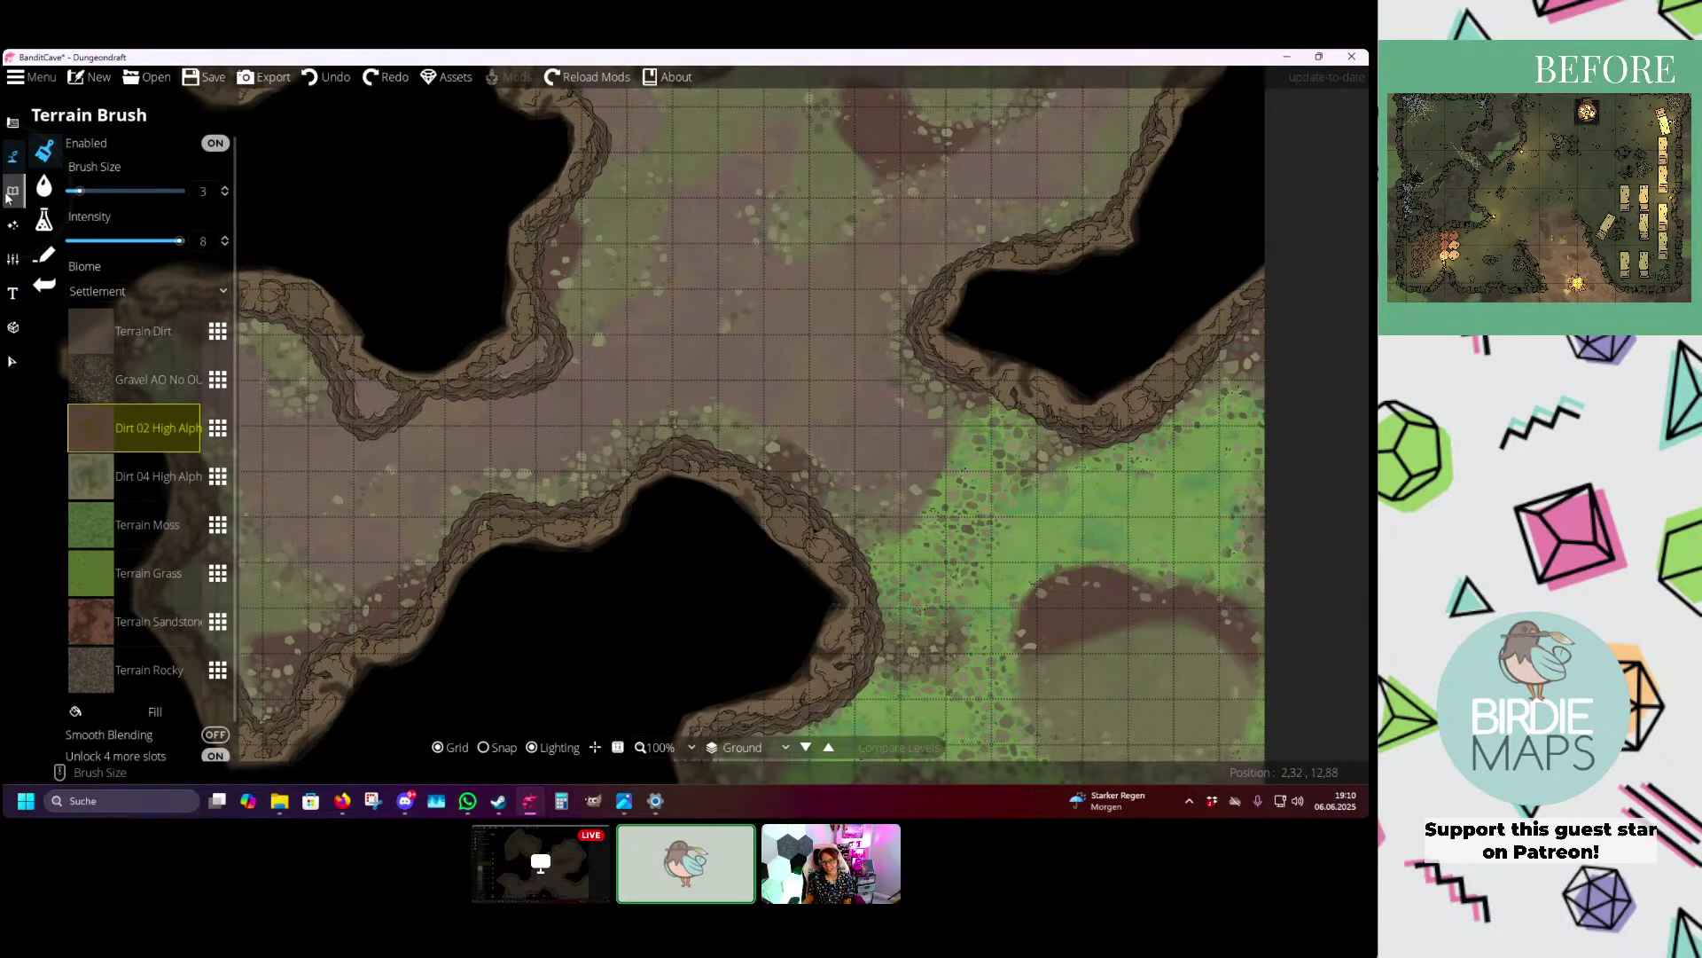
- Draw a ledge with another brown cliff path across the west chamber's southern side, from the west wall to the southern rock mass
click(43, 254)
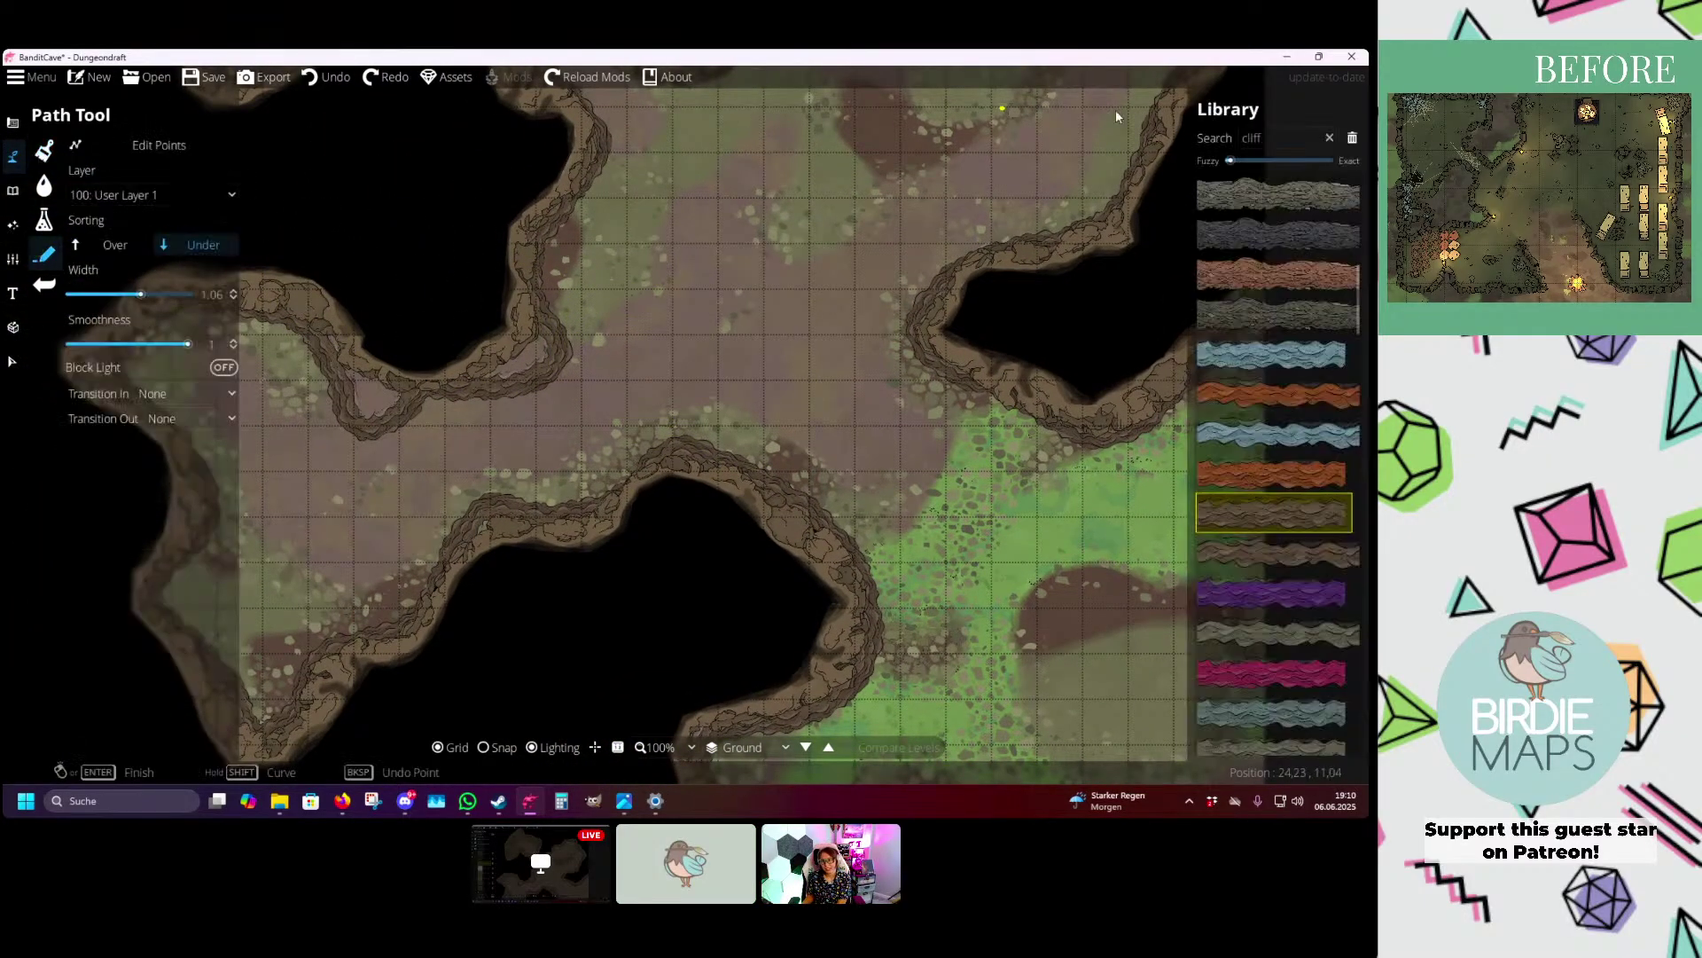
scroll(1272, 474, down, 1)
click(1262, 475)
drag(454, 489, 656, 406)
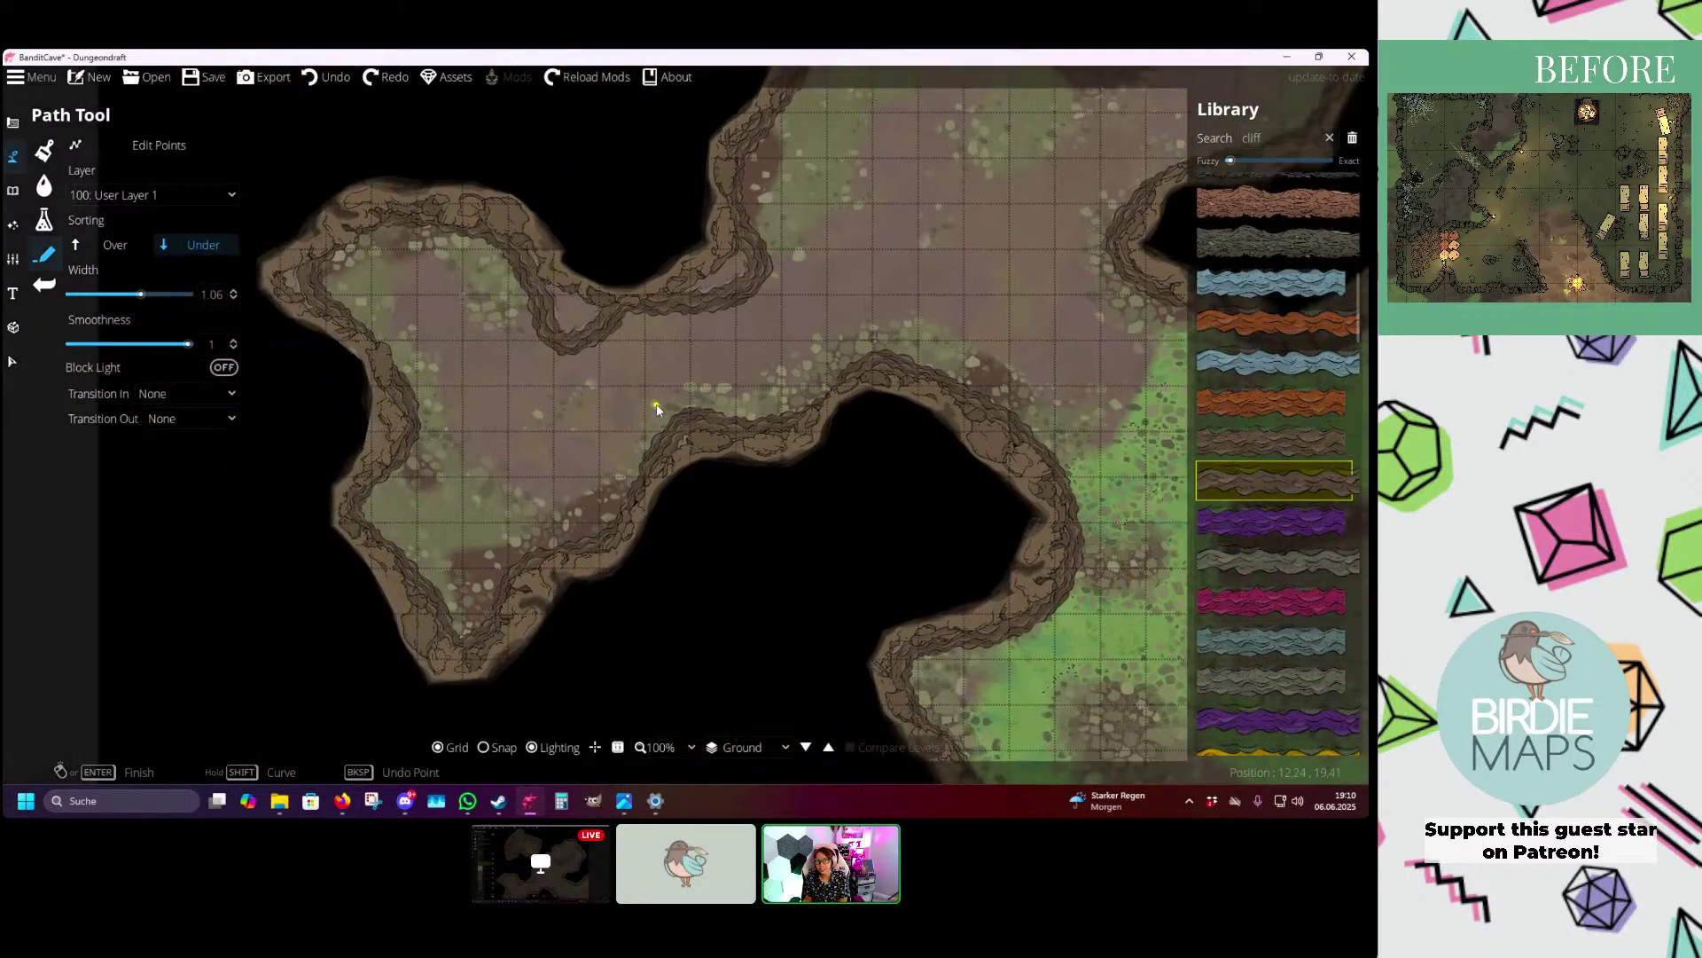
scroll(656, 408, up, 3)
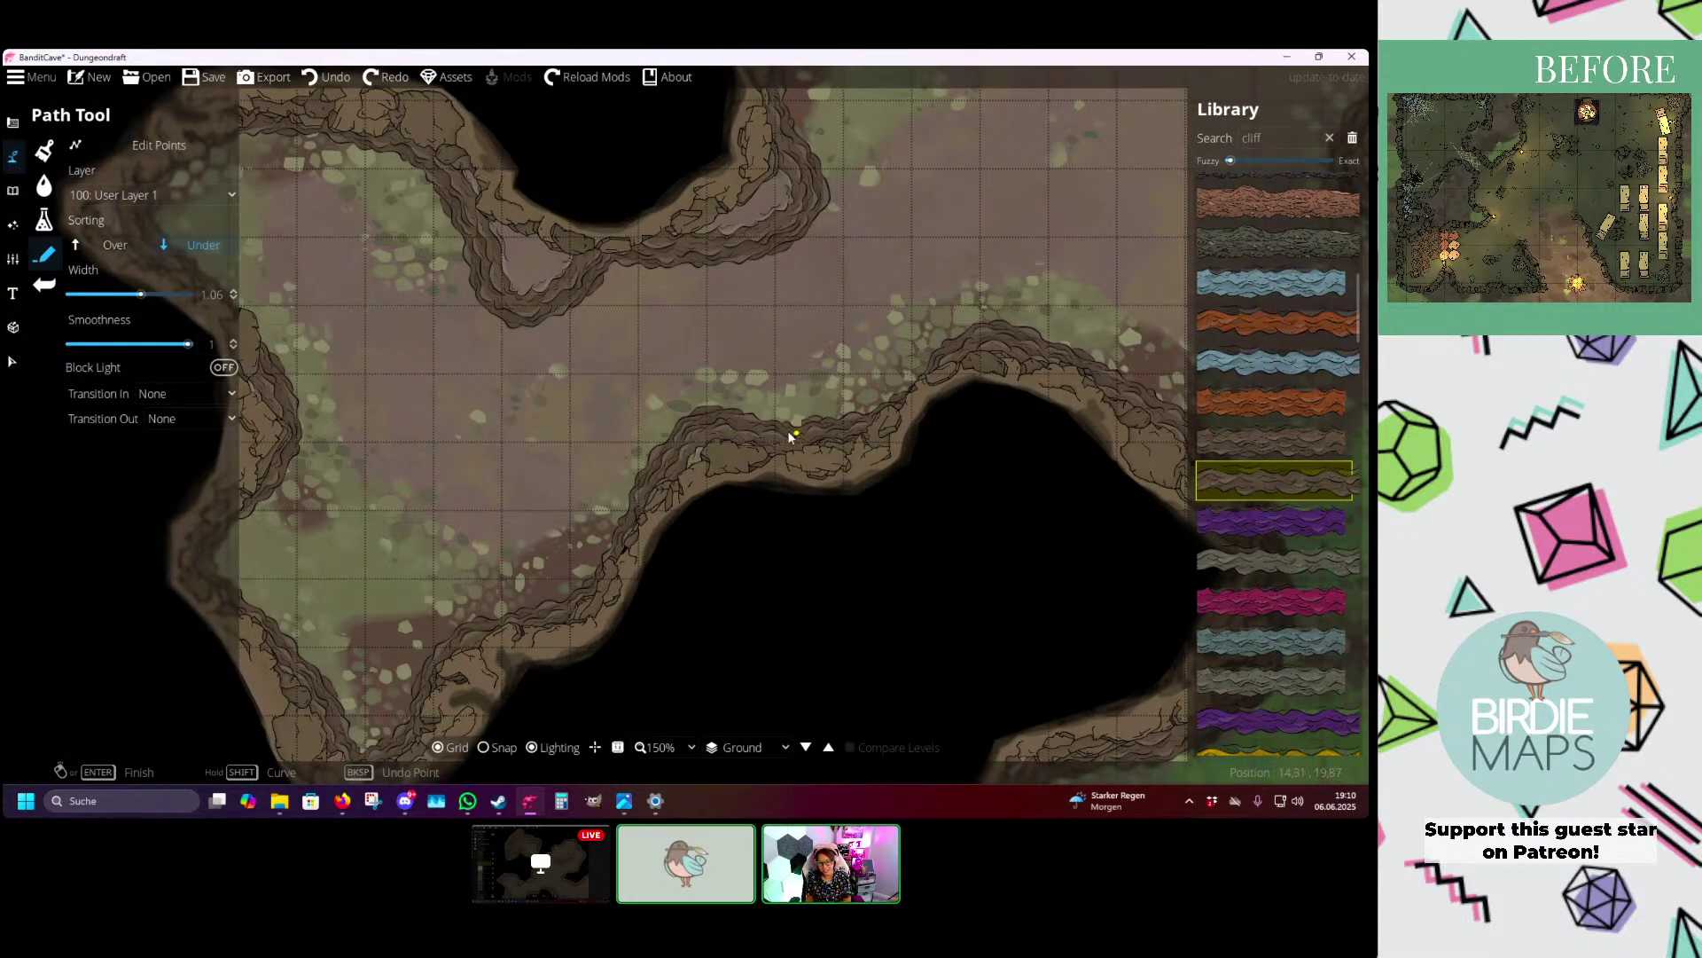
mouse_move(720, 419)
mouse_down()
mouse_move(638, 463)
mouse_move(605, 510)
mouse_move(515, 543)
mouse_move(379, 479)
mouse_move(265, 341)
mouse_move(356, 388)
mouse_up()
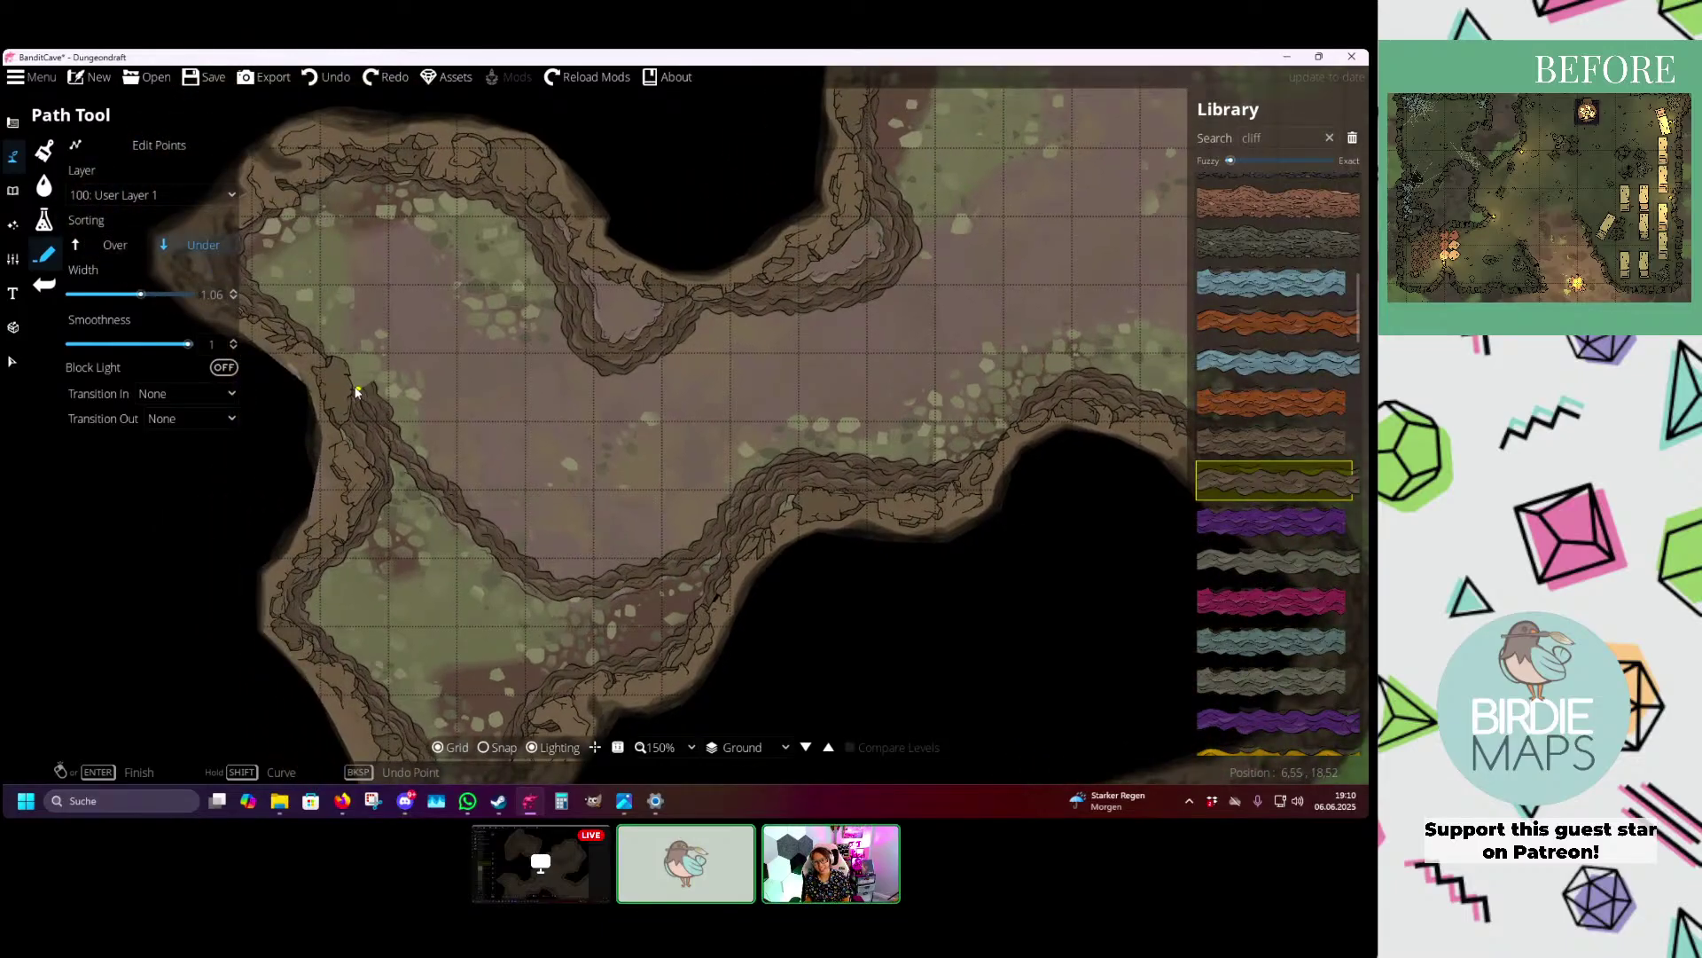
right_click(313, 353)
- Draw a curving cliff ledge between the northwest corridor and the central cavern, ending at the northeast chamber's west wall
drag(735, 224, 524, 354)
mouse_move(727, 368)
mouse_down()
mouse_move(534, 391)
mouse_move(479, 444)
mouse_up()
click(457, 450)
click(577, 348)
drag(592, 243, 479, 491)
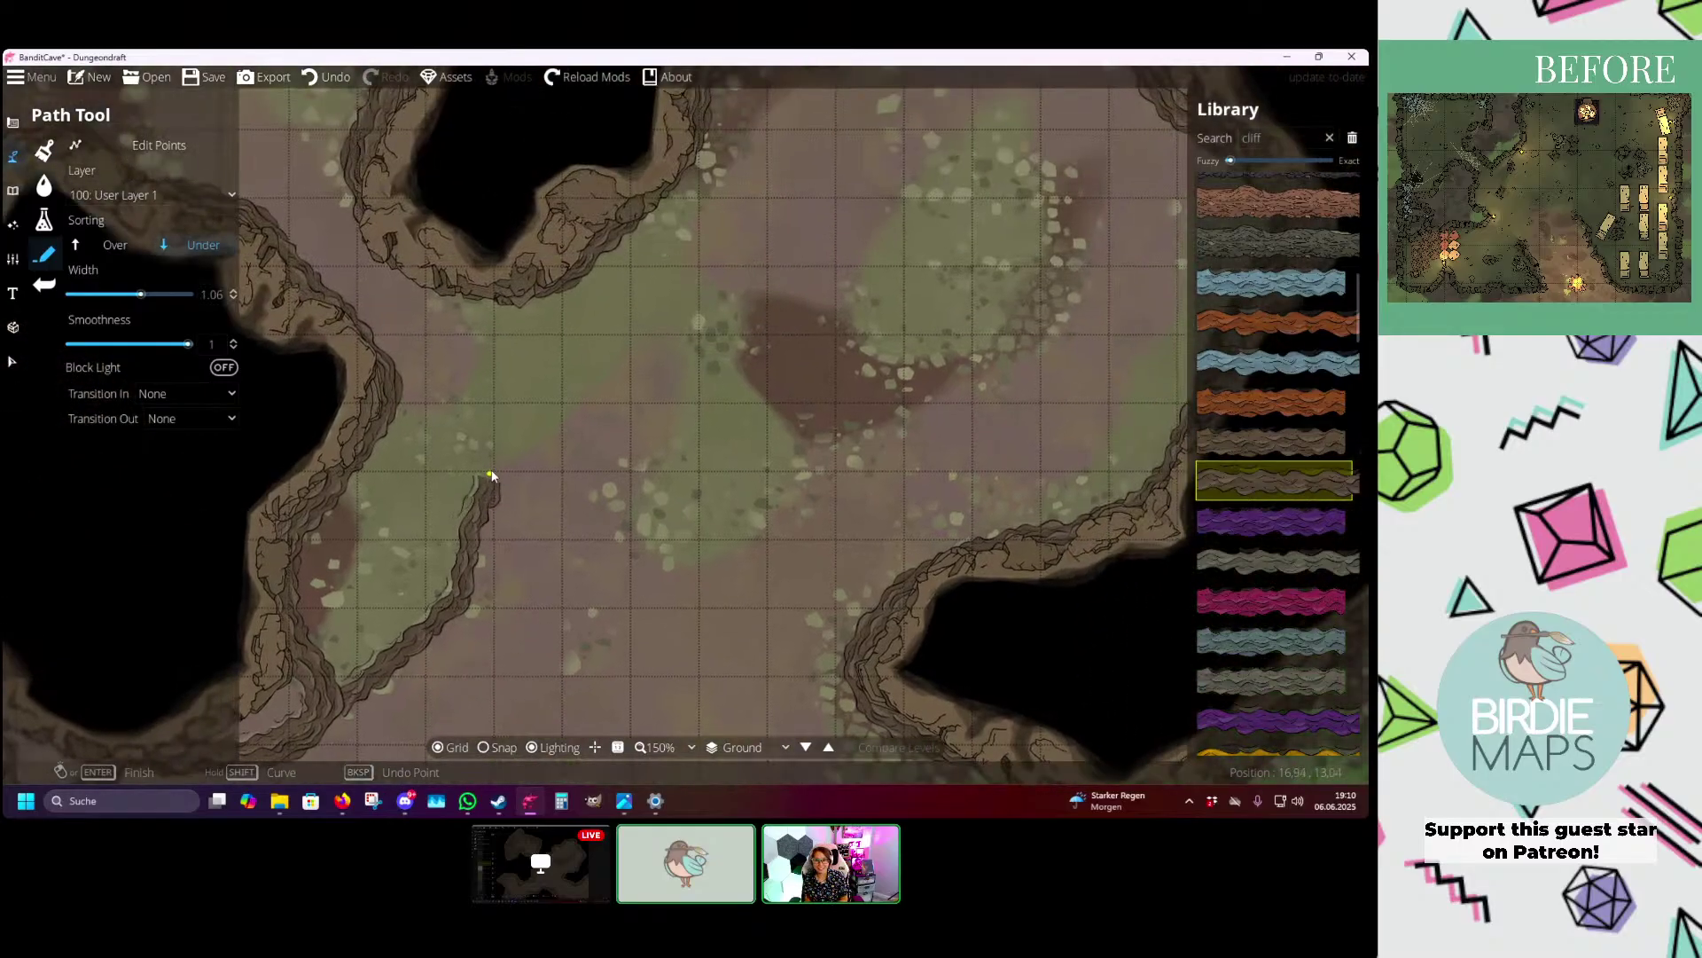
click(490, 475)
click(459, 411)
click(507, 344)
click(572, 277)
right_click(573, 275)
- Draw cliff ledges across the northeast chamber's north end and around the eastern rock spur's west tip
drag(670, 250, 498, 393)
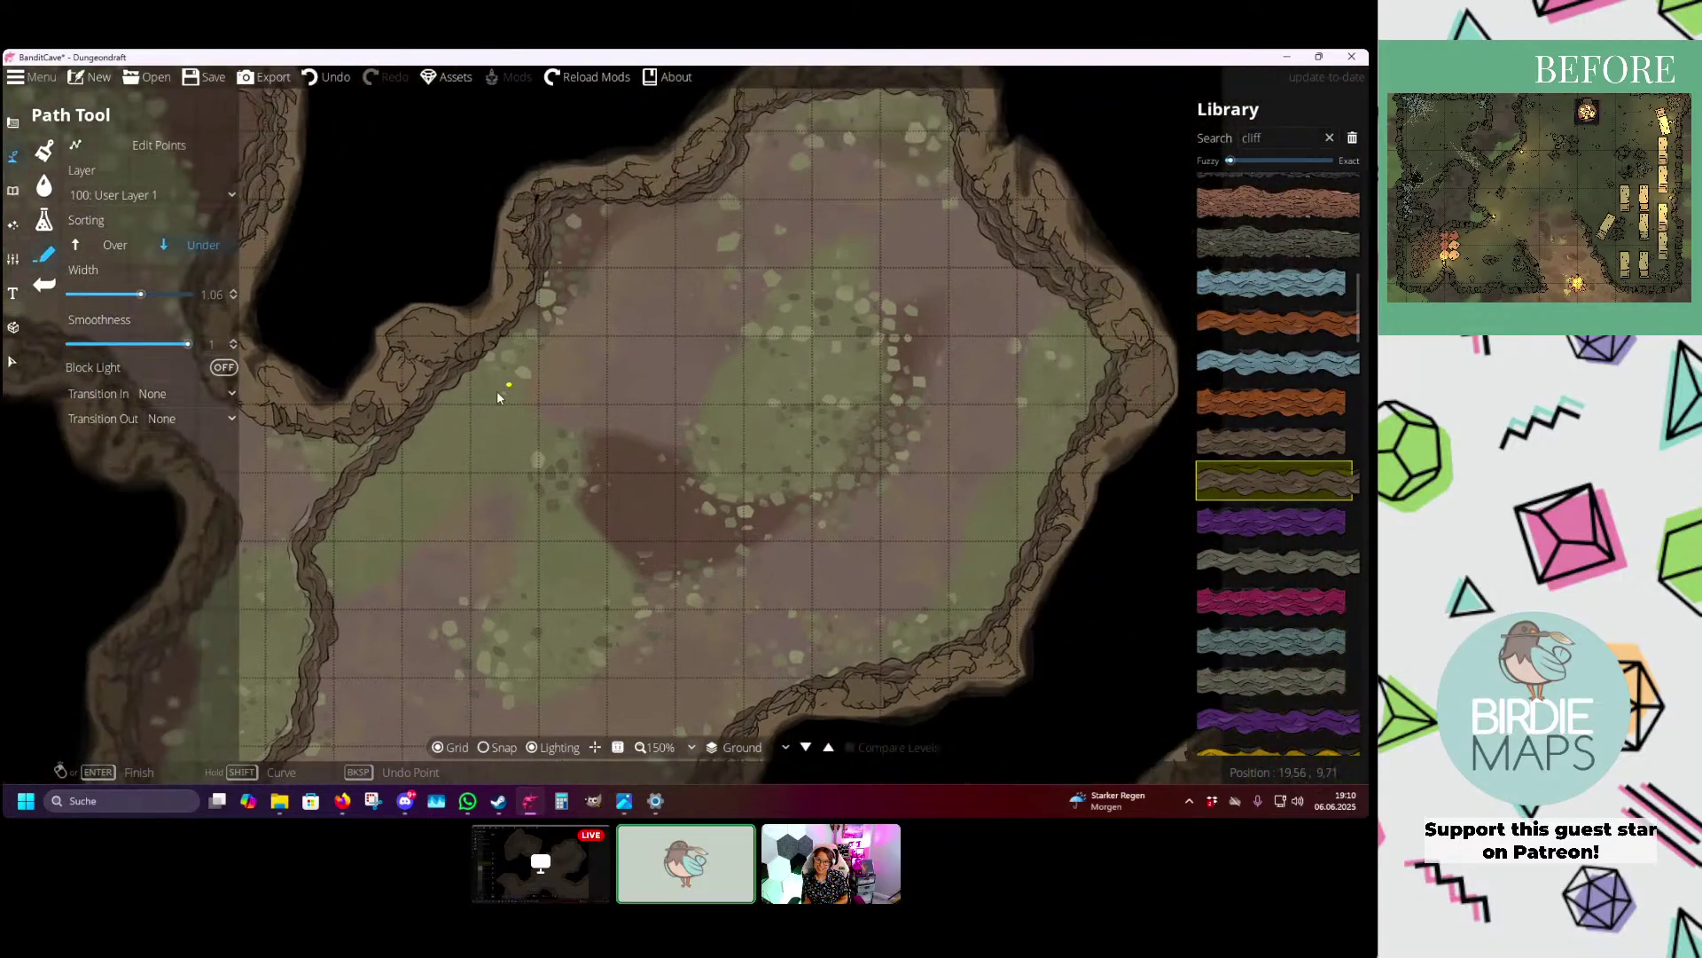
key(Up)
key(Right)
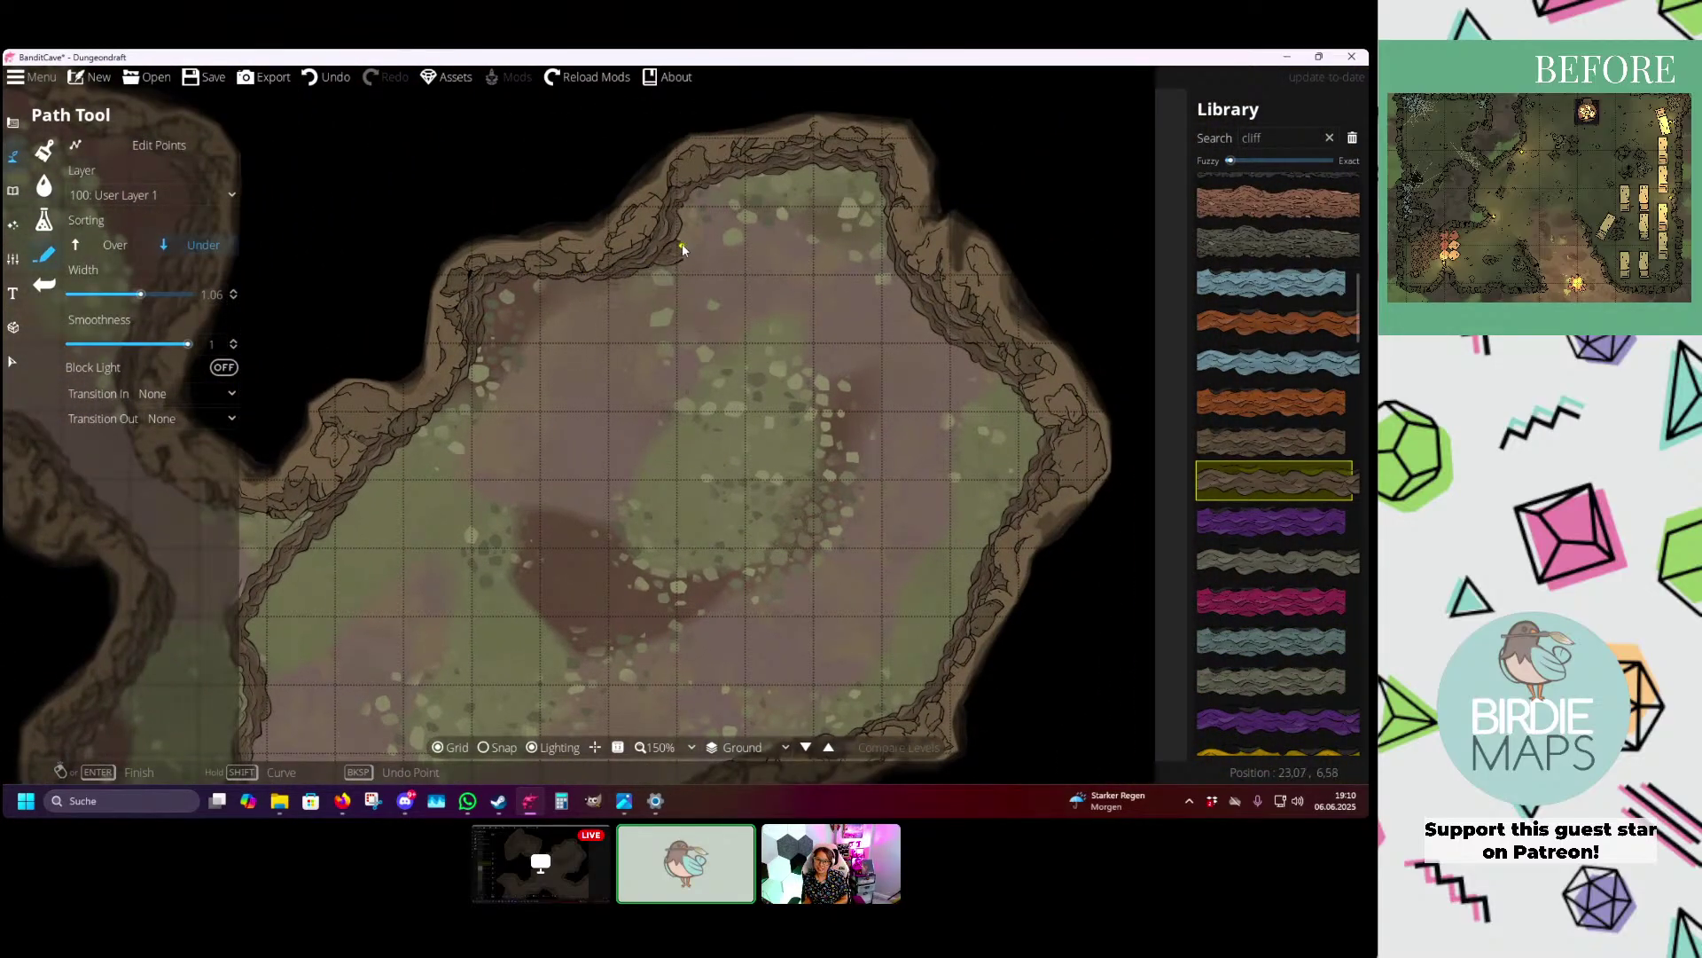
click(787, 212)
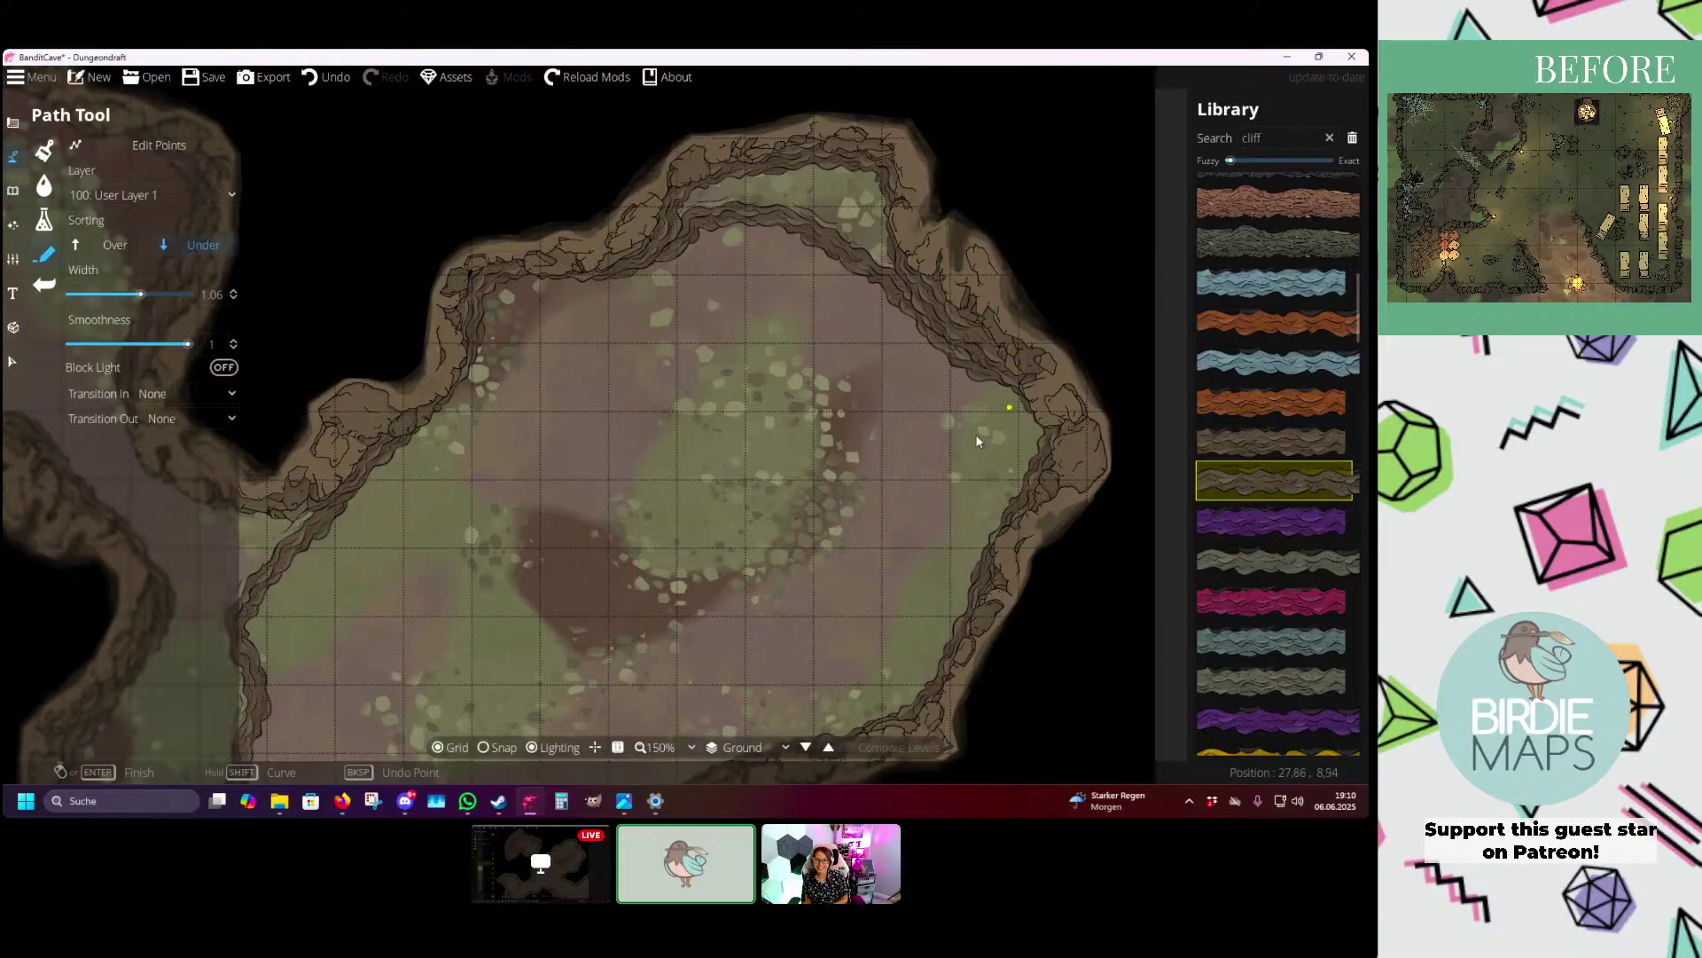
drag(853, 612, 855, 308)
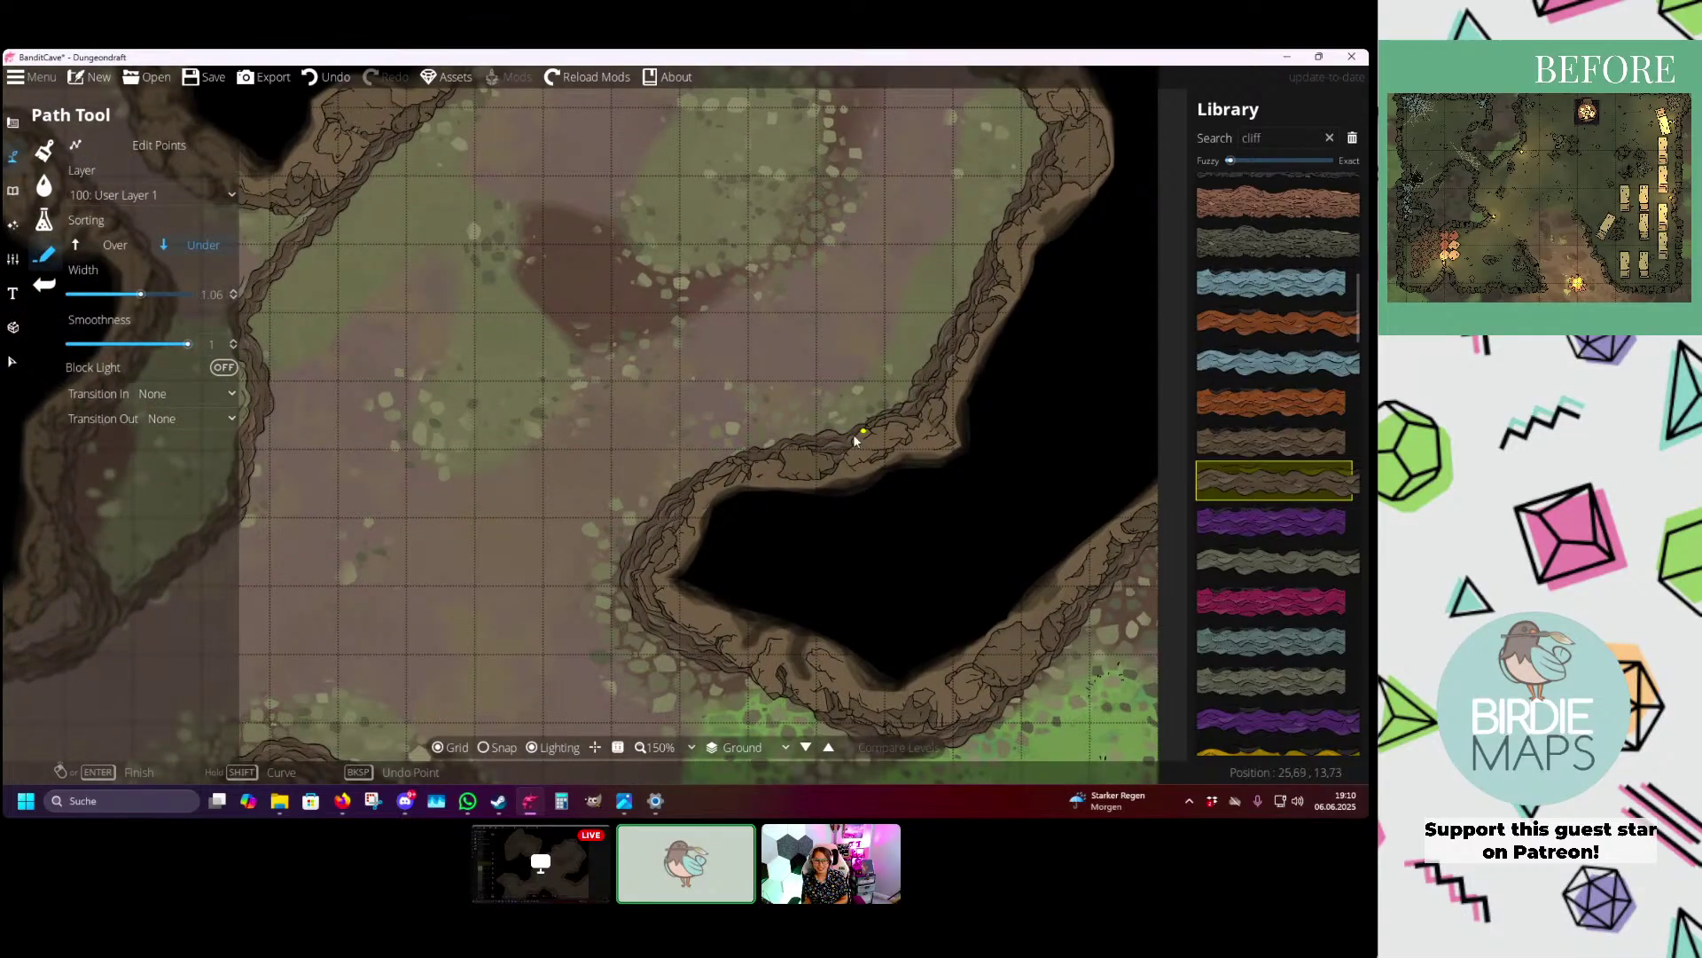
drag(632, 503, 620, 390)
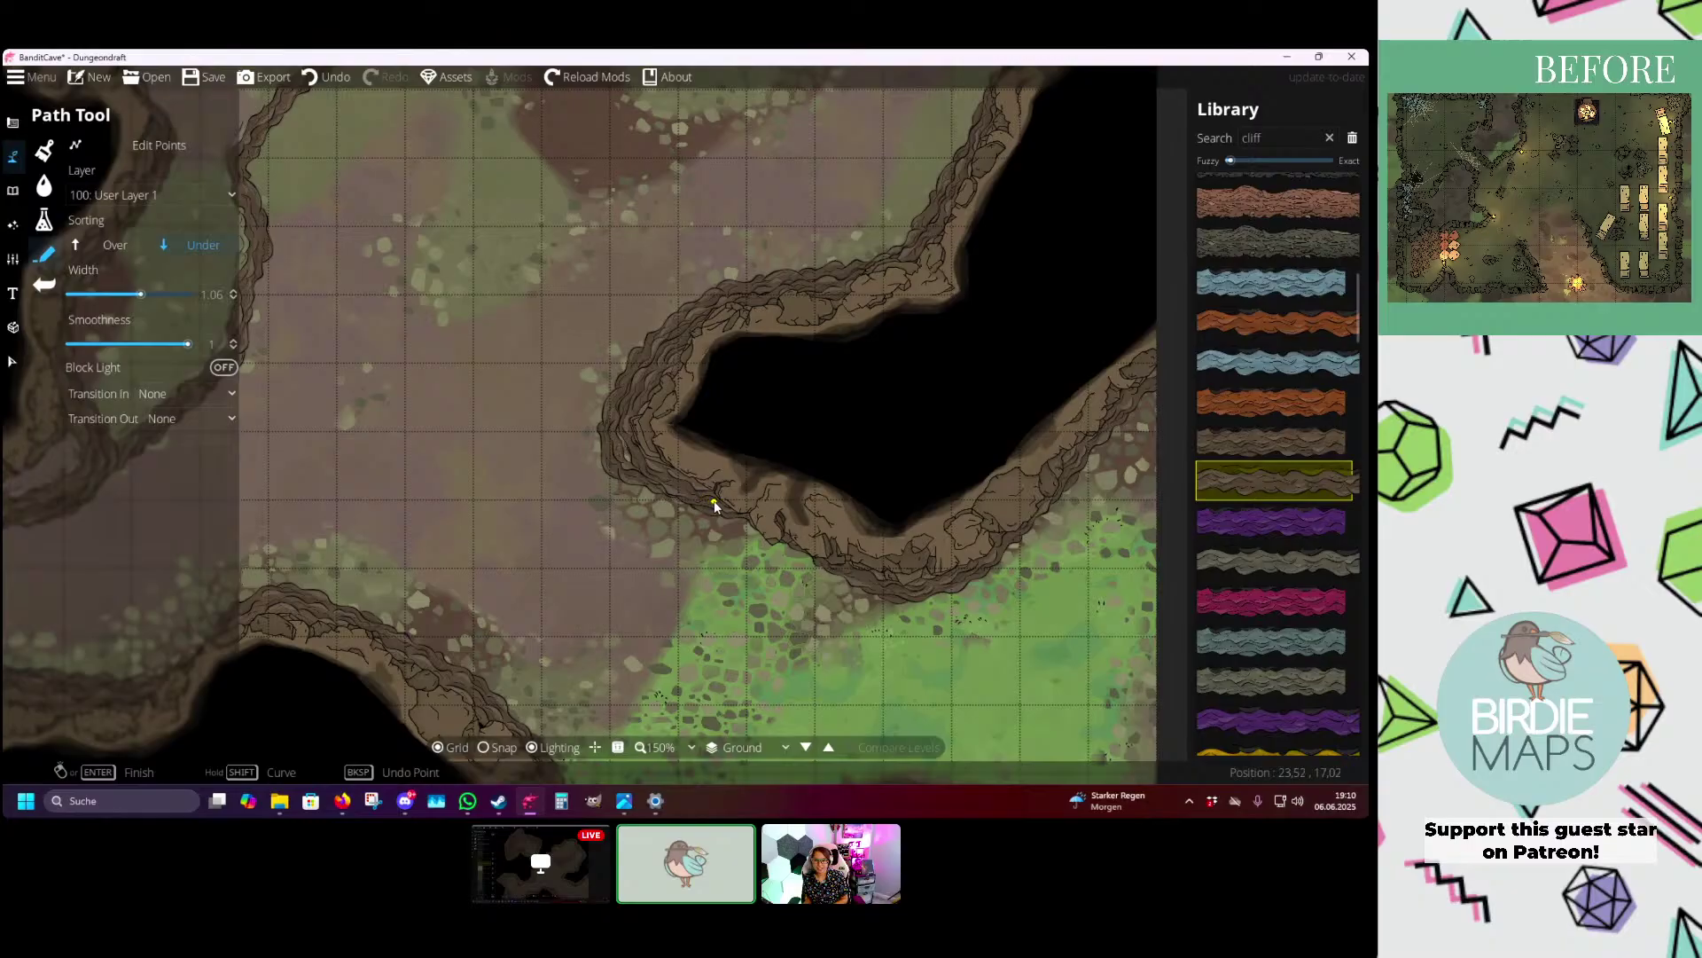
- Draw an arcing cliff ledge outside the southern rock mass's northeast wall, replacing a first attempt
drag(514, 532, 619, 208)
drag(366, 321, 432, 369)
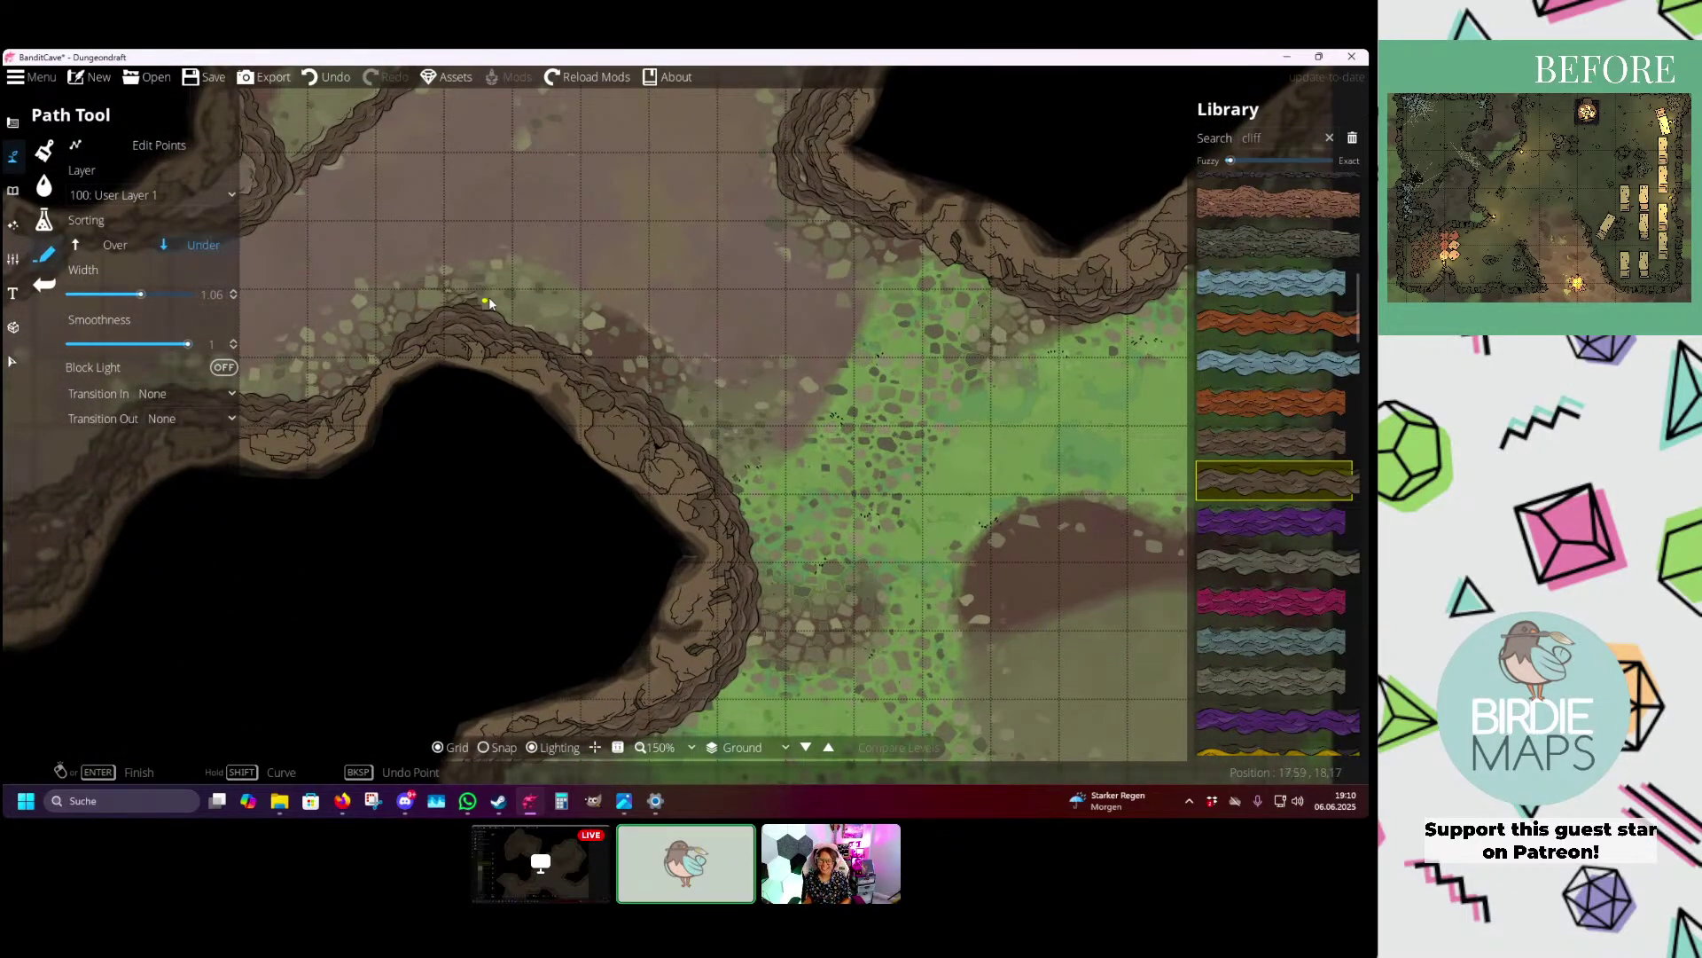
key(ctrl+z)
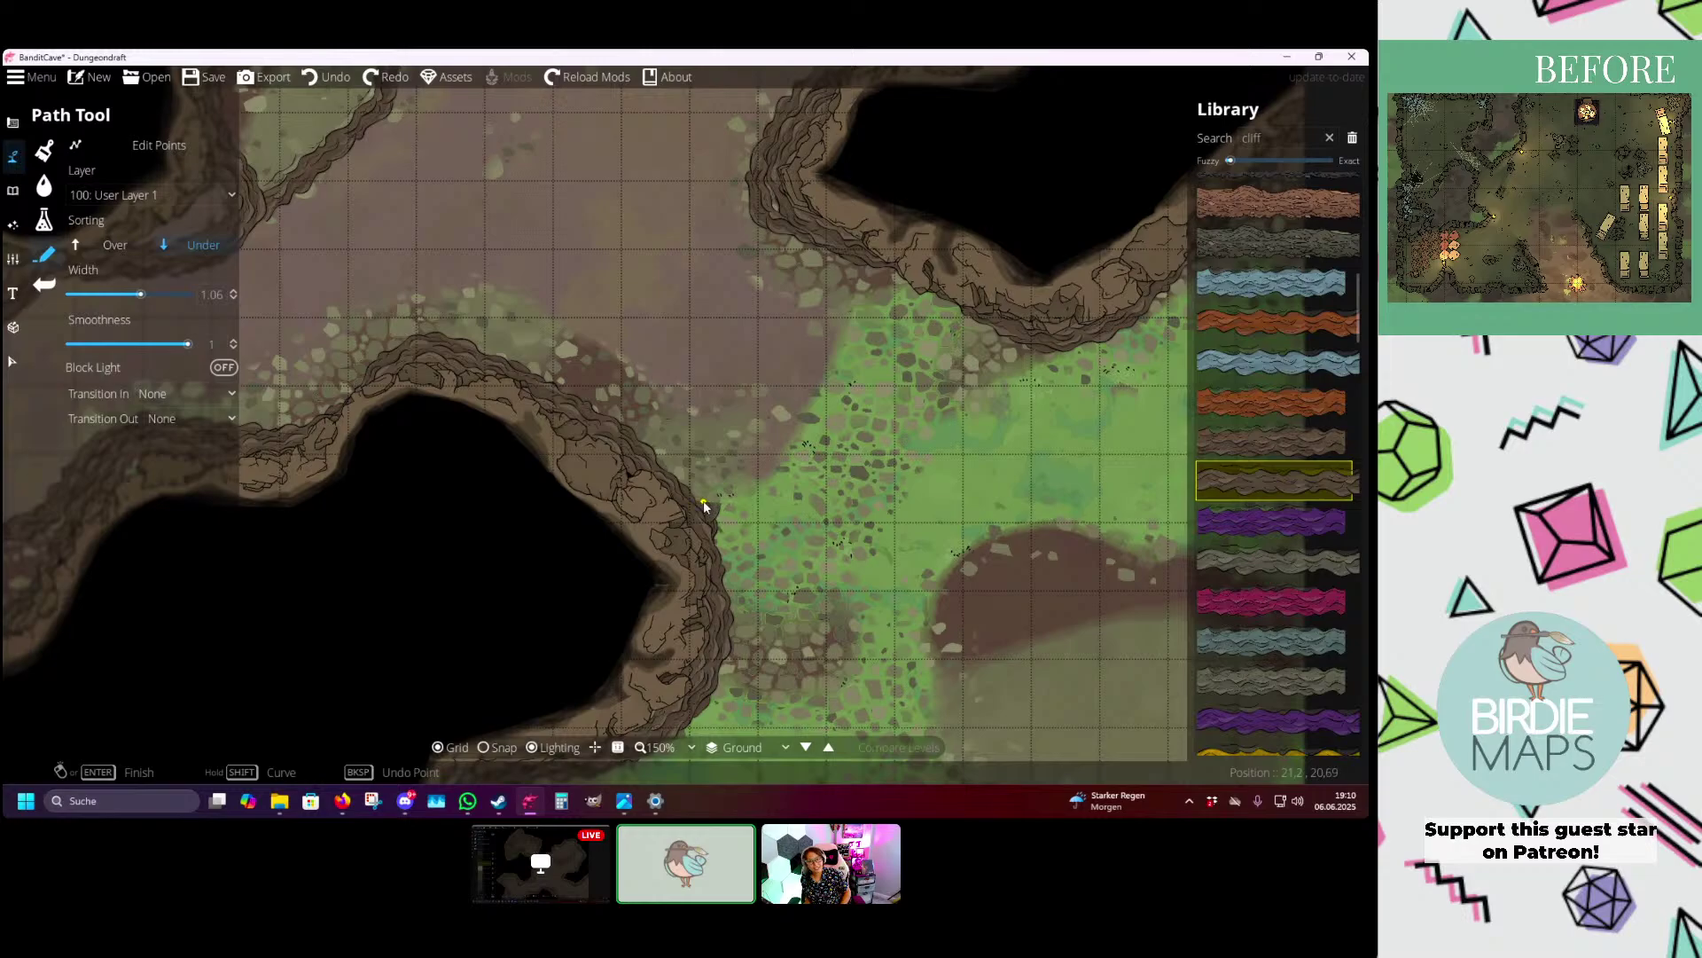
mouse_move(691, 448)
mouse_down()
mouse_move(667, 394)
mouse_move(503, 293)
mouse_move(429, 317)
mouse_move(389, 387)
mouse_up()
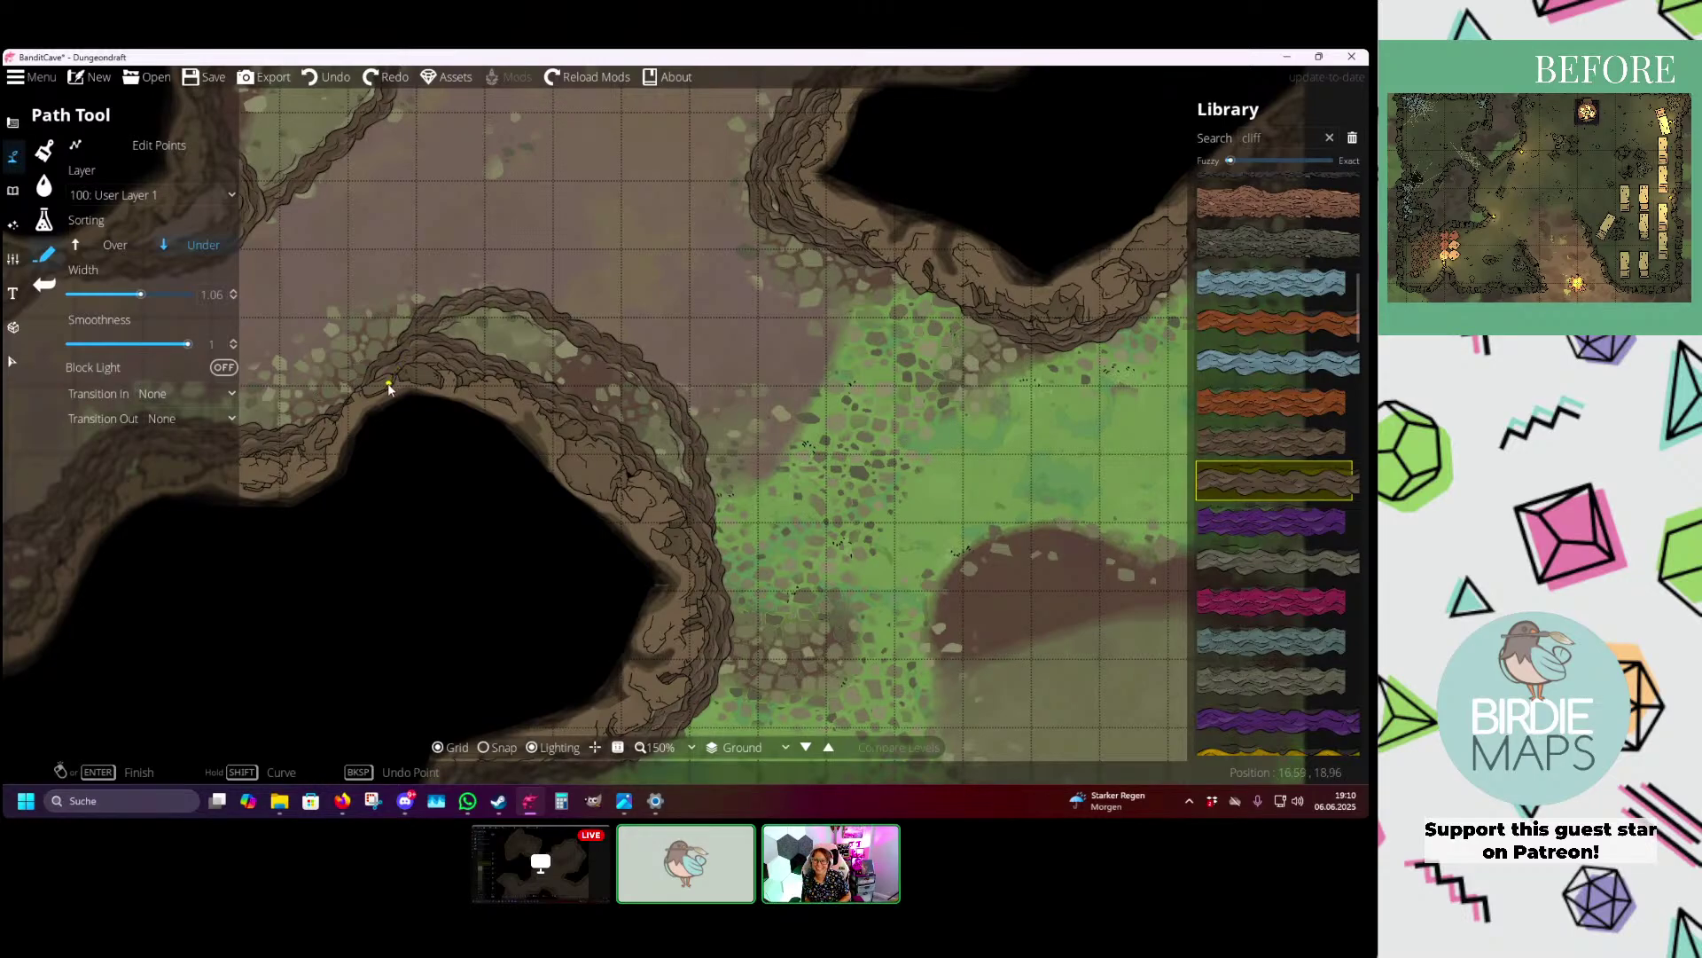
- Draw a curved cliff ledge along the west and north sides of the southeast dirt patch to the map's east edge
mouse_move(1086, 533)
mouse_down()
mouse_move(544, 444)
mouse_move(667, 322)
mouse_up()
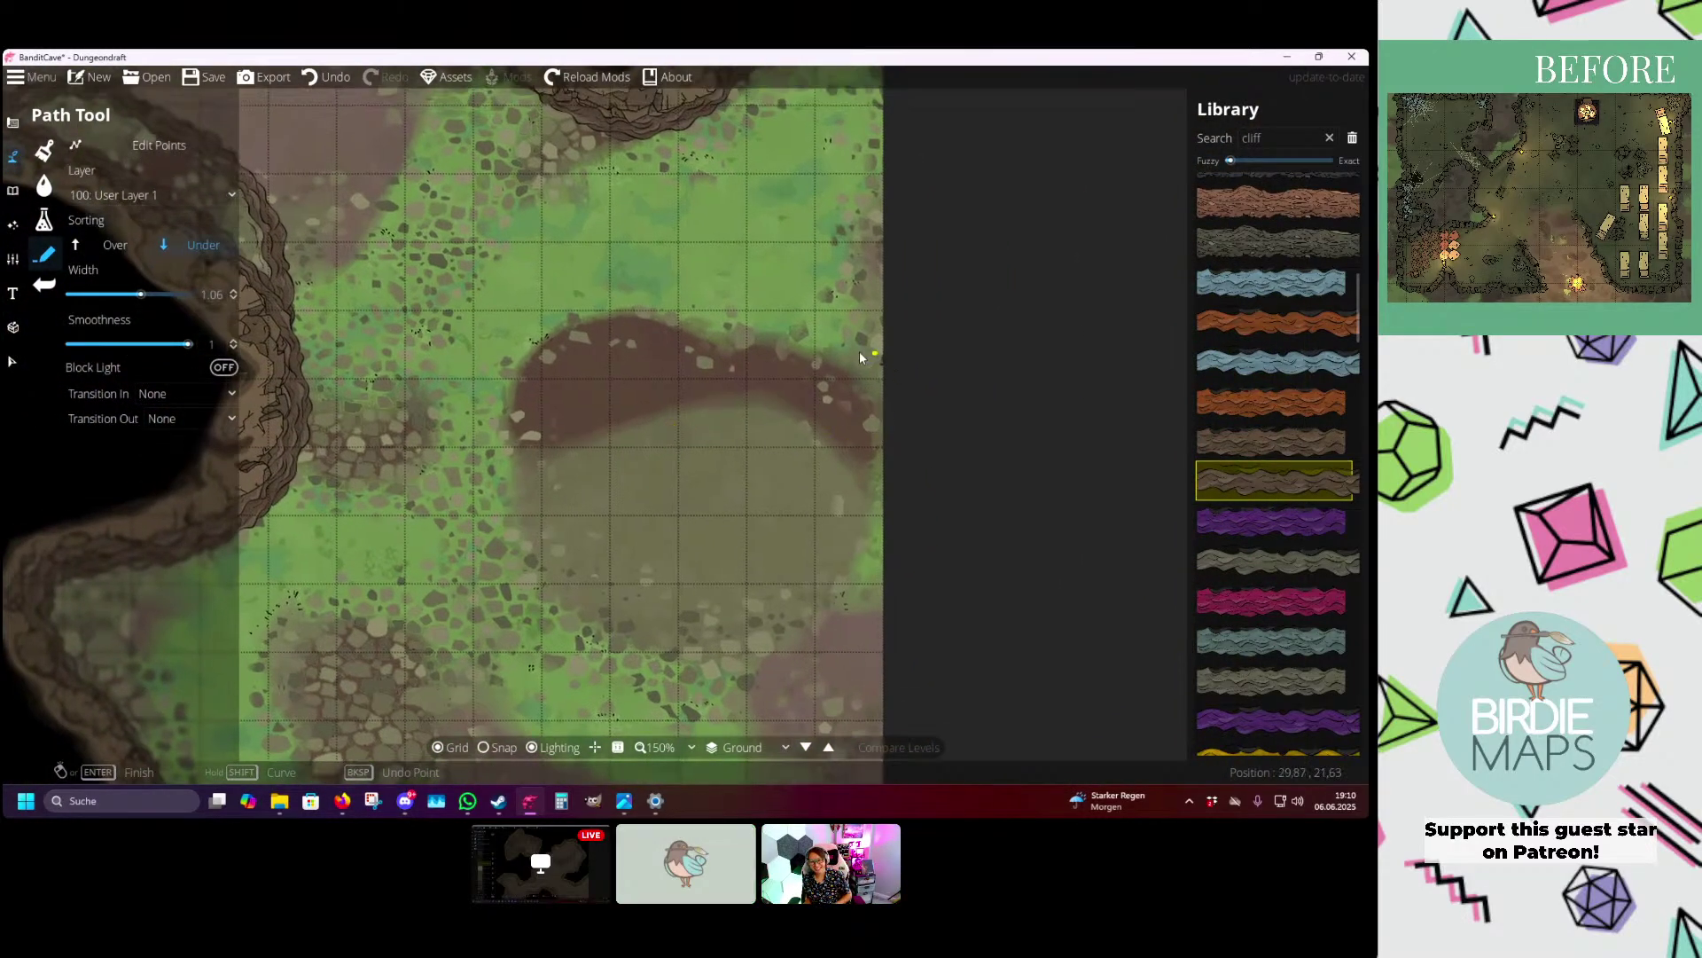
drag(867, 357, 656, 335)
key(ctrl+z)
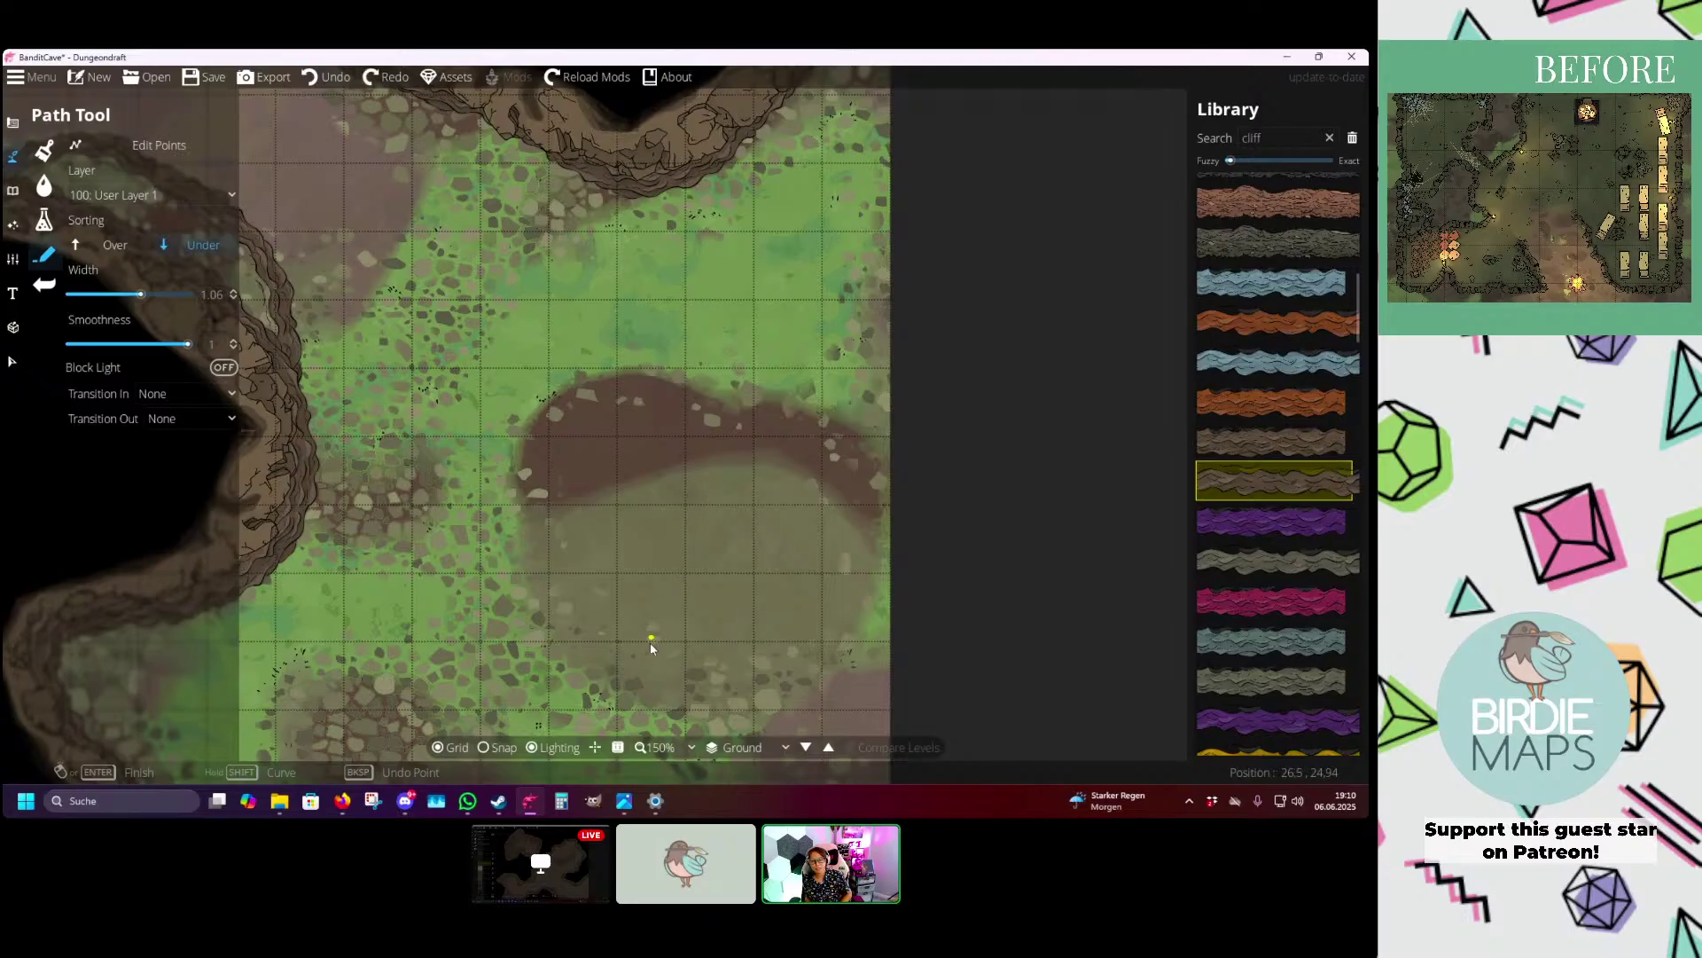
mouse_move(603, 652)
mouse_down()
mouse_move(523, 536)
mouse_move(582, 389)
mouse_up()
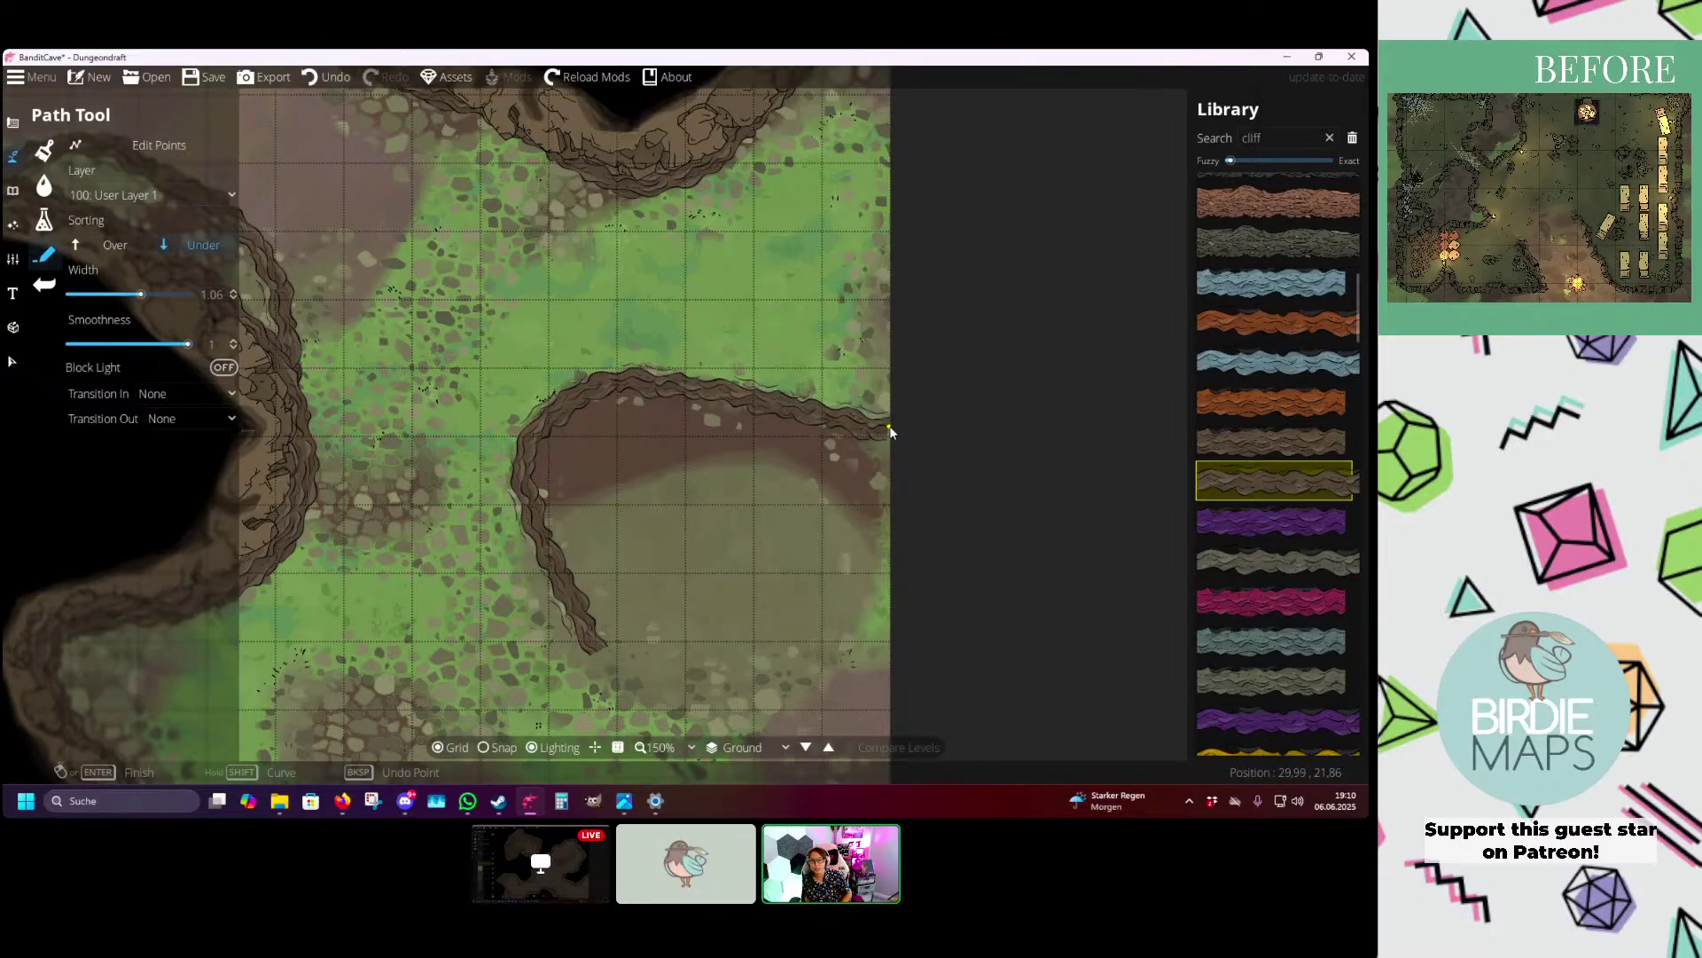
scroll(890, 431, down, 4)
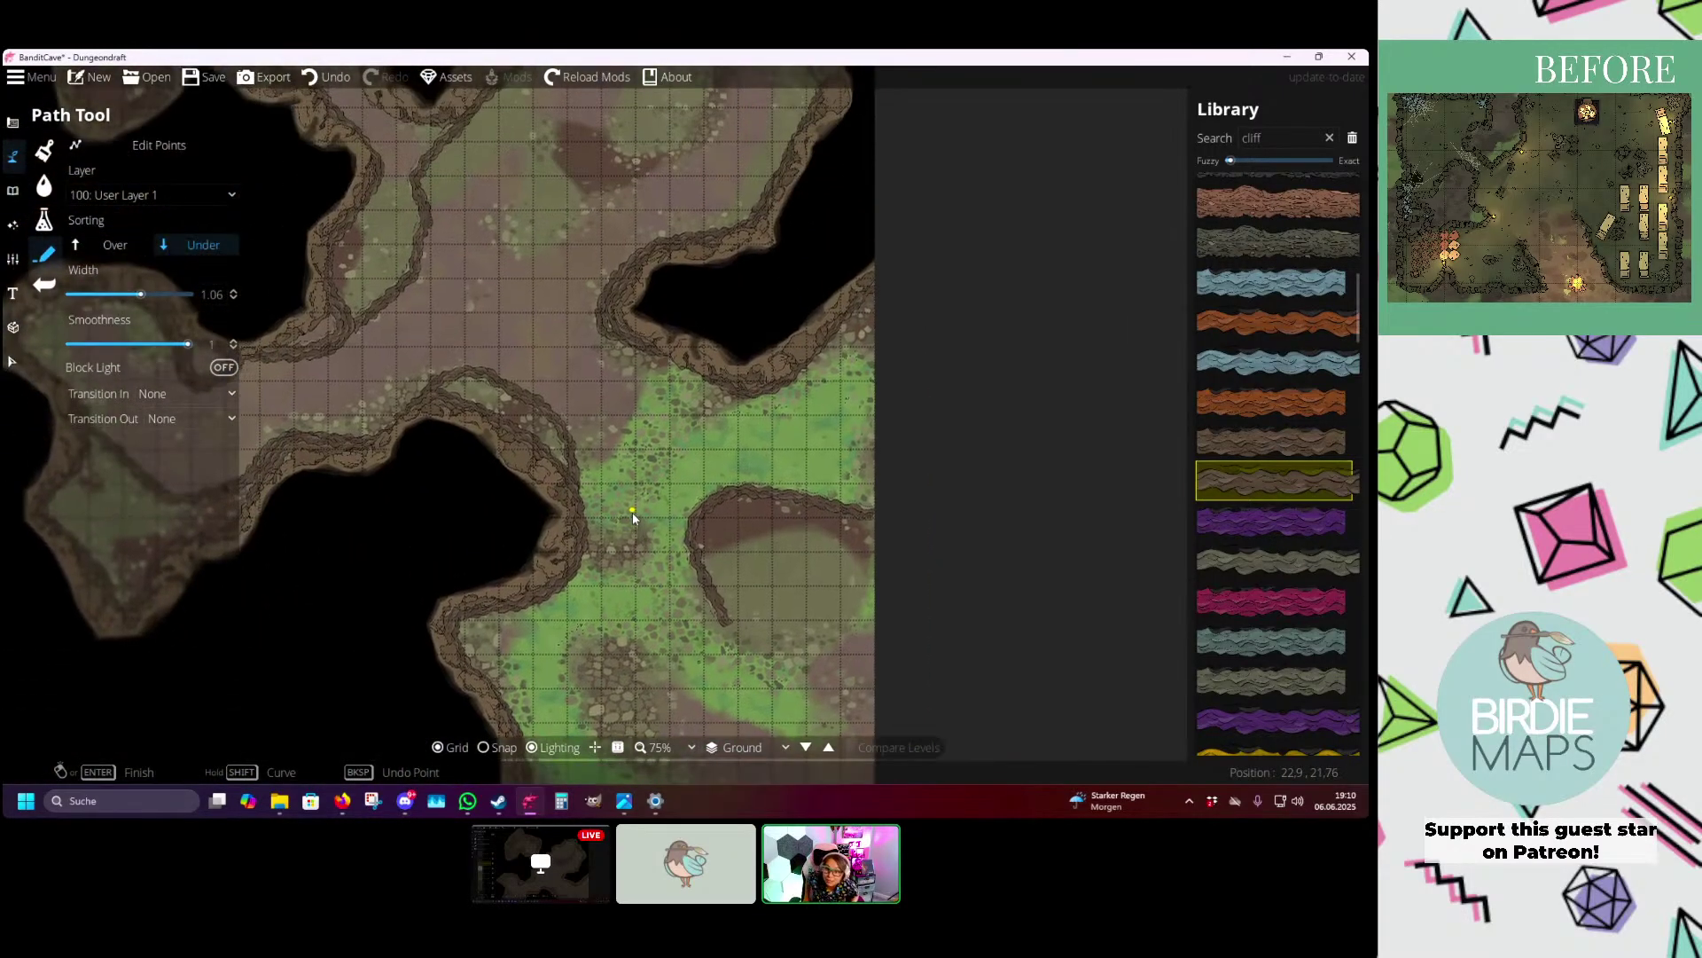
drag(654, 538, 640, 406)
scroll(597, 551, up, 1)
drag(486, 500, 486, 388)
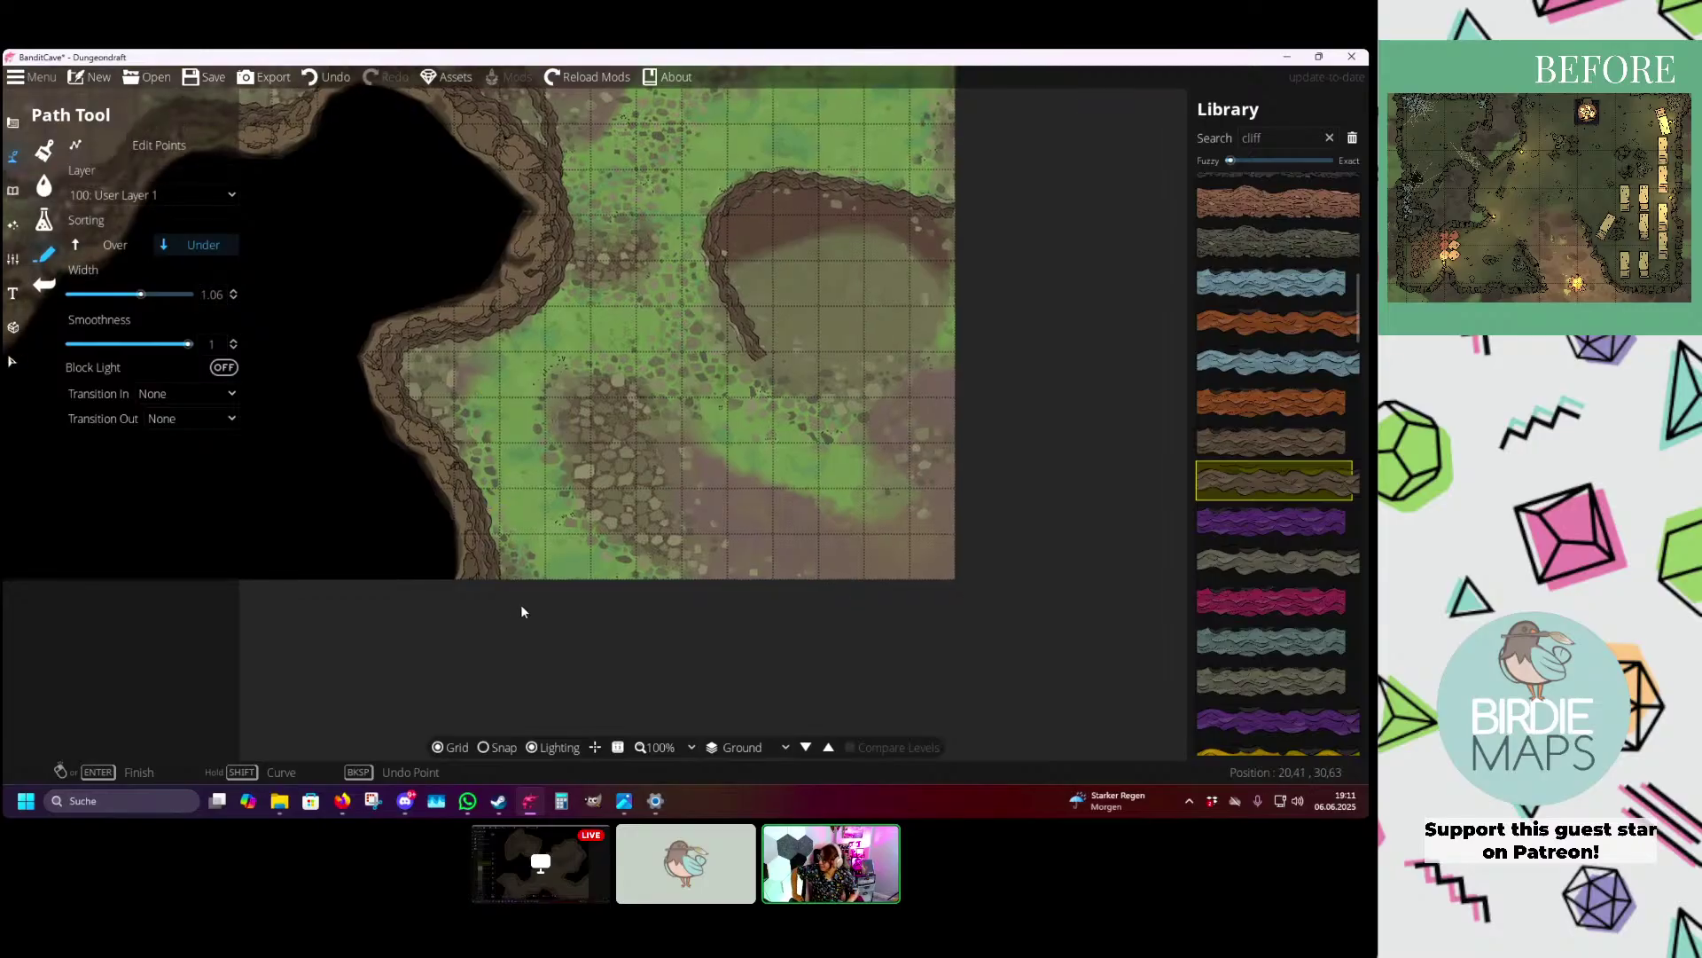
mouse_move(522, 612)
mouse_down()
mouse_move(492, 495)
mouse_move(390, 381)
mouse_up()
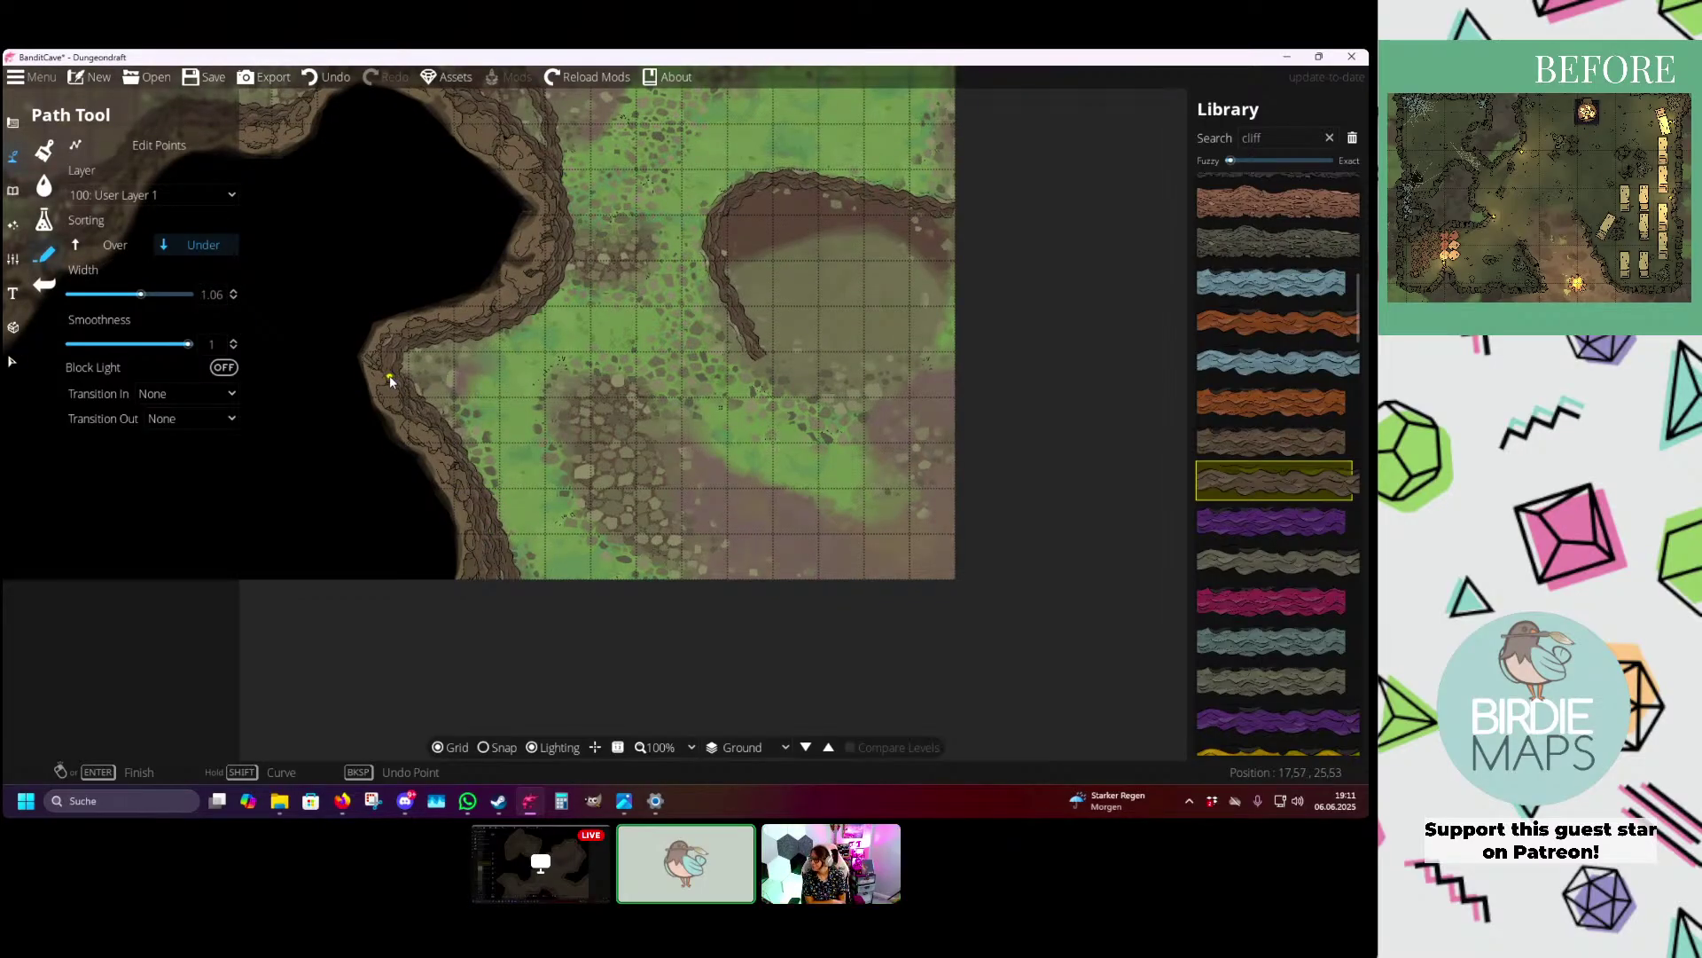
drag(418, 297, 457, 480)
drag(547, 426, 550, 400)
- Paint Dirt 02 High Alpha patches on the gravel east of the southern rock mass and in the west chamber
click(46, 152)
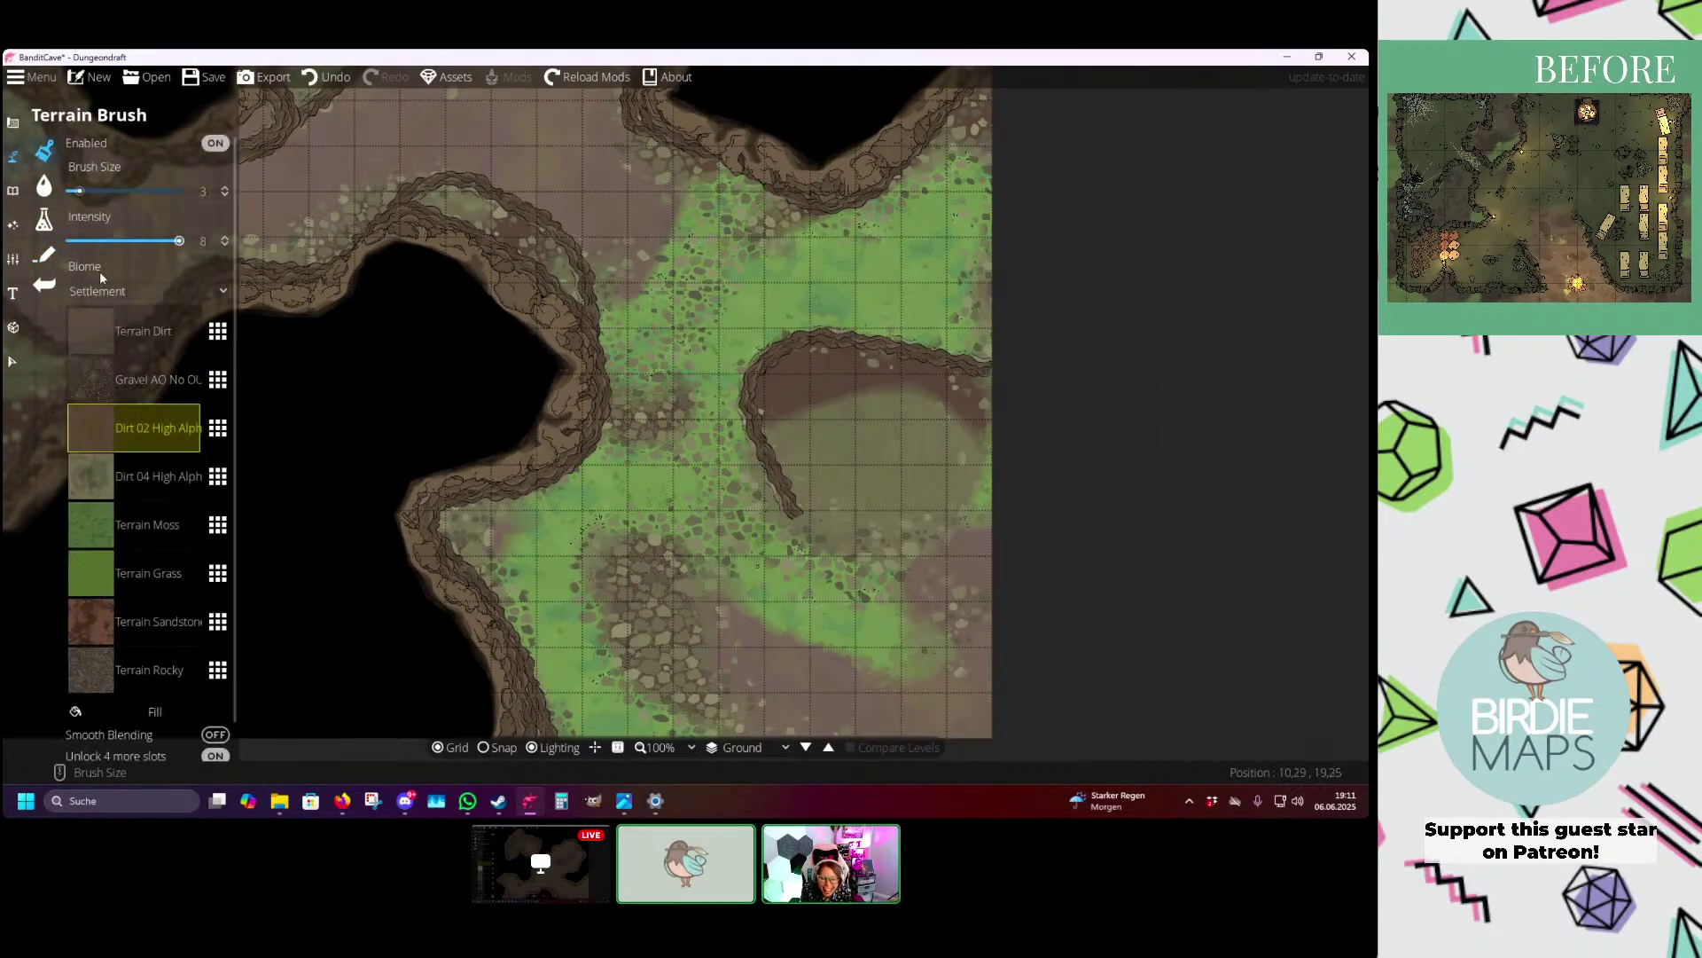
mouse_move(709, 567)
mouse_down()
mouse_move(578, 637)
mouse_move(647, 537)
mouse_move(694, 259)
mouse_move(753, 444)
mouse_up()
drag(356, 370, 654, 478)
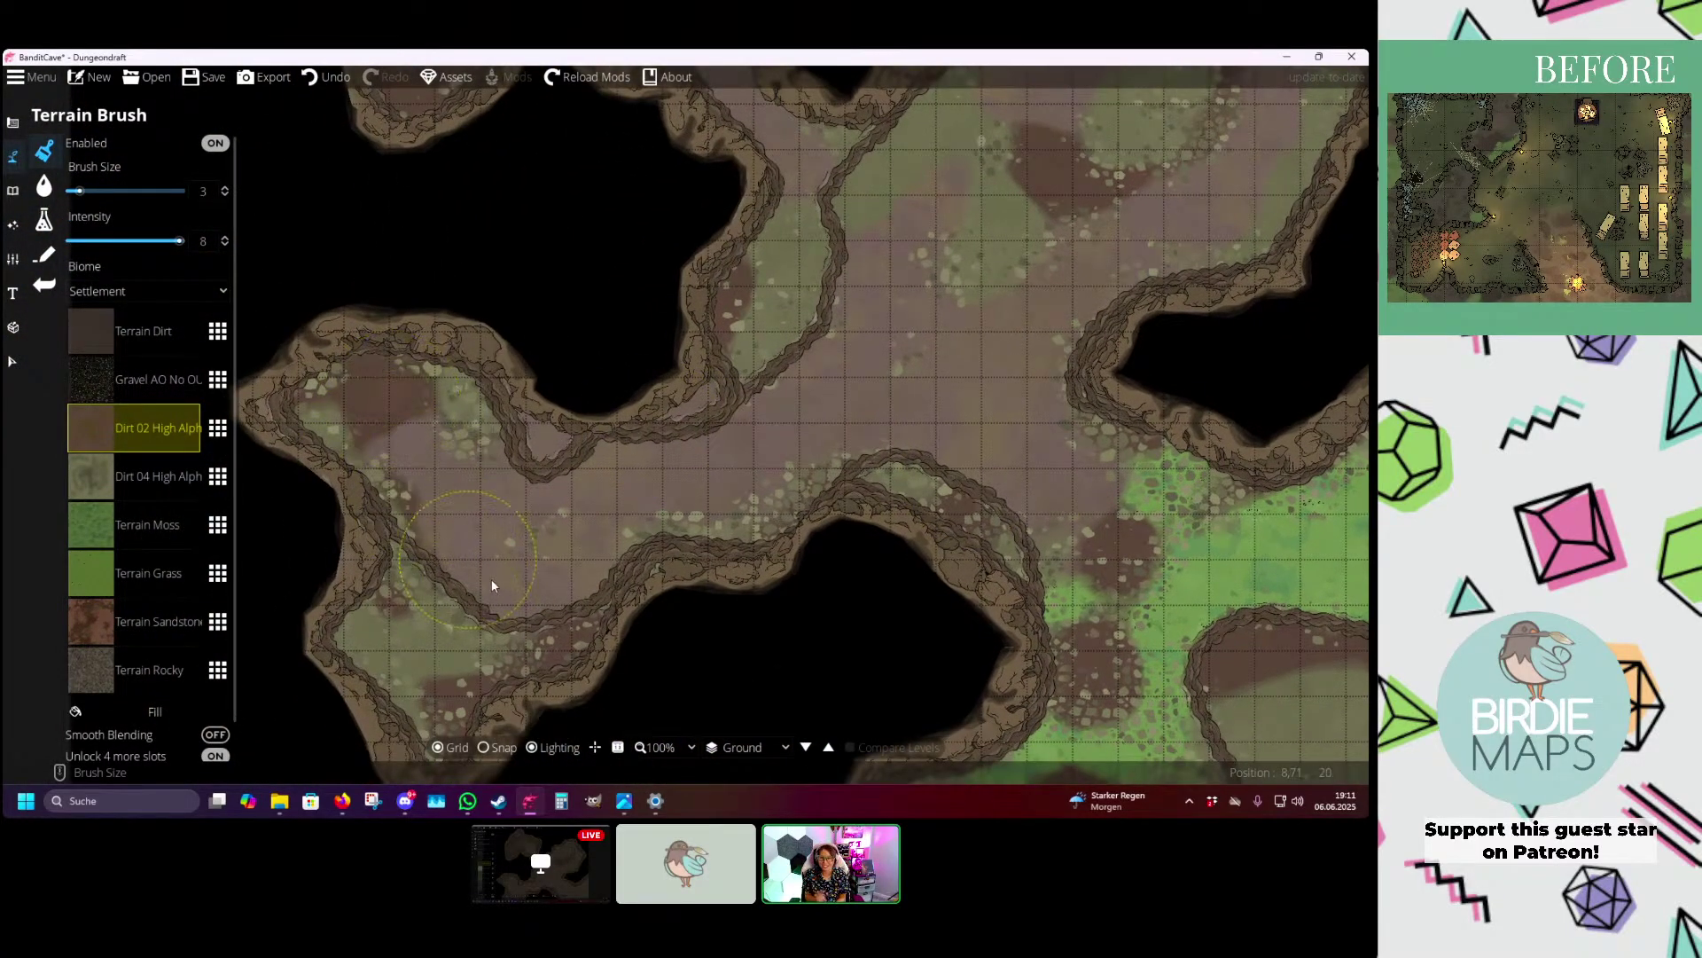
- Paint Dirt 02 High Alpha along the northwest corridor and into the northwest chamber
drag(498, 584, 817, 532)
drag(897, 377, 746, 523)
mouse_move(805, 282)
mouse_down()
mouse_move(619, 468)
mouse_move(641, 355)
mouse_up()
drag(588, 319, 620, 517)
drag(449, 346, 555, 438)
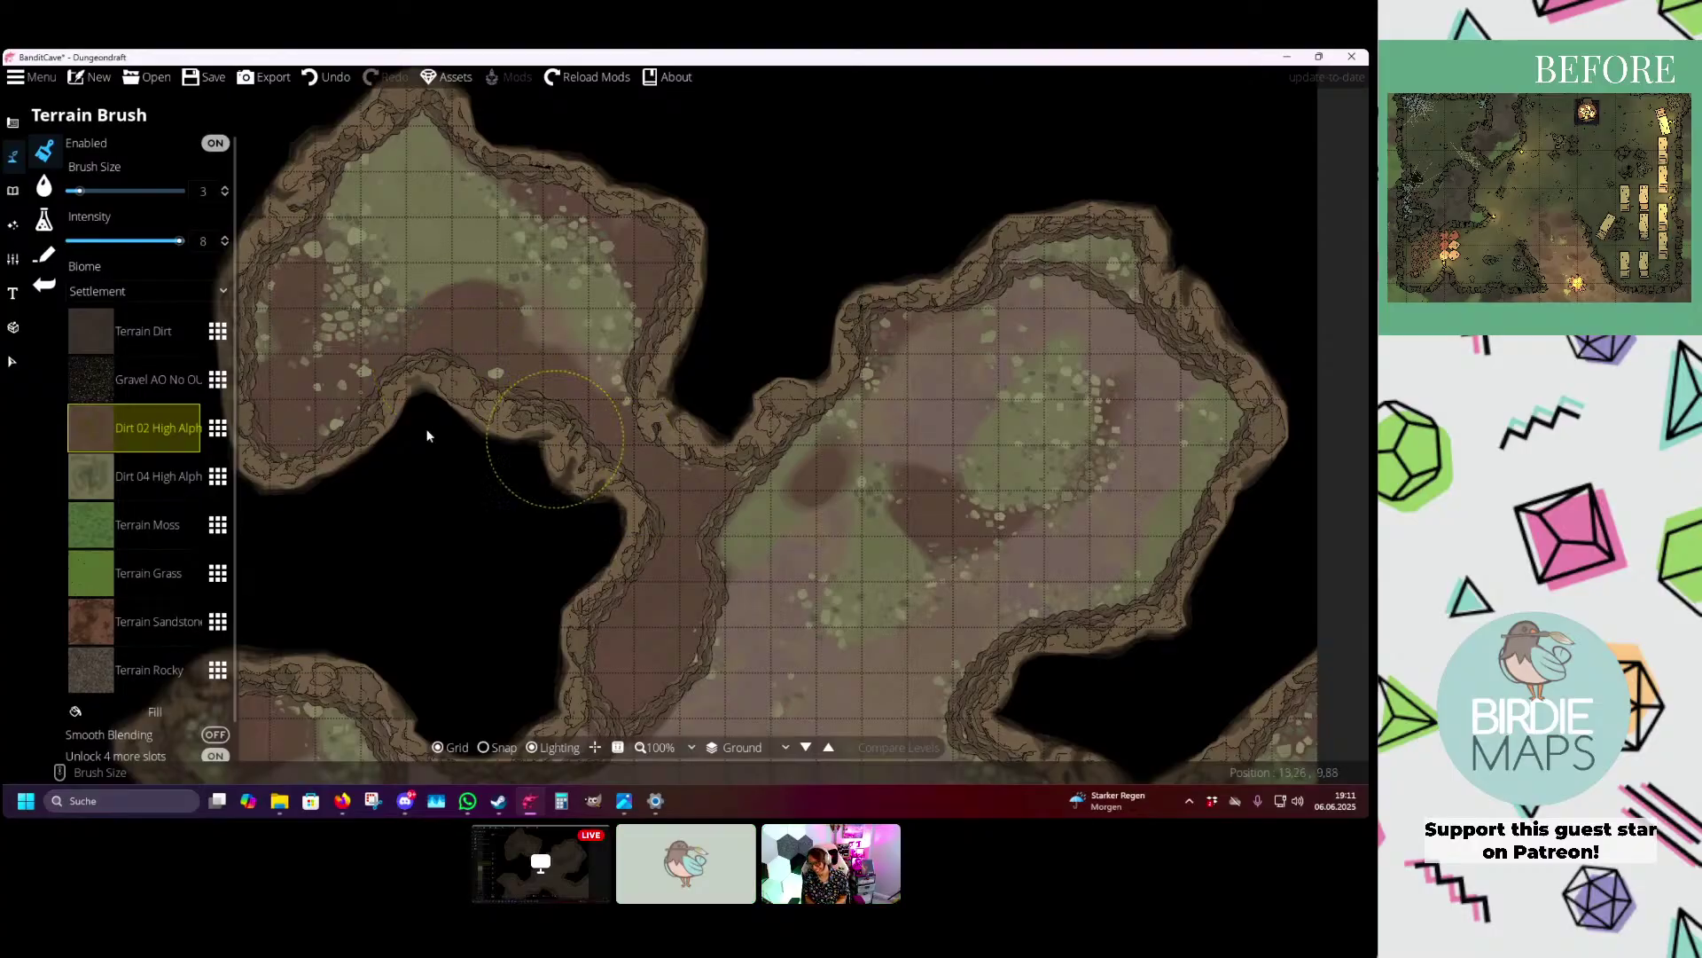
- Paint Gravel AO No OL with brush size 2 along the northwest corridor ledges, the west chamber edges and the southern and eastern rock masses
click(136, 384)
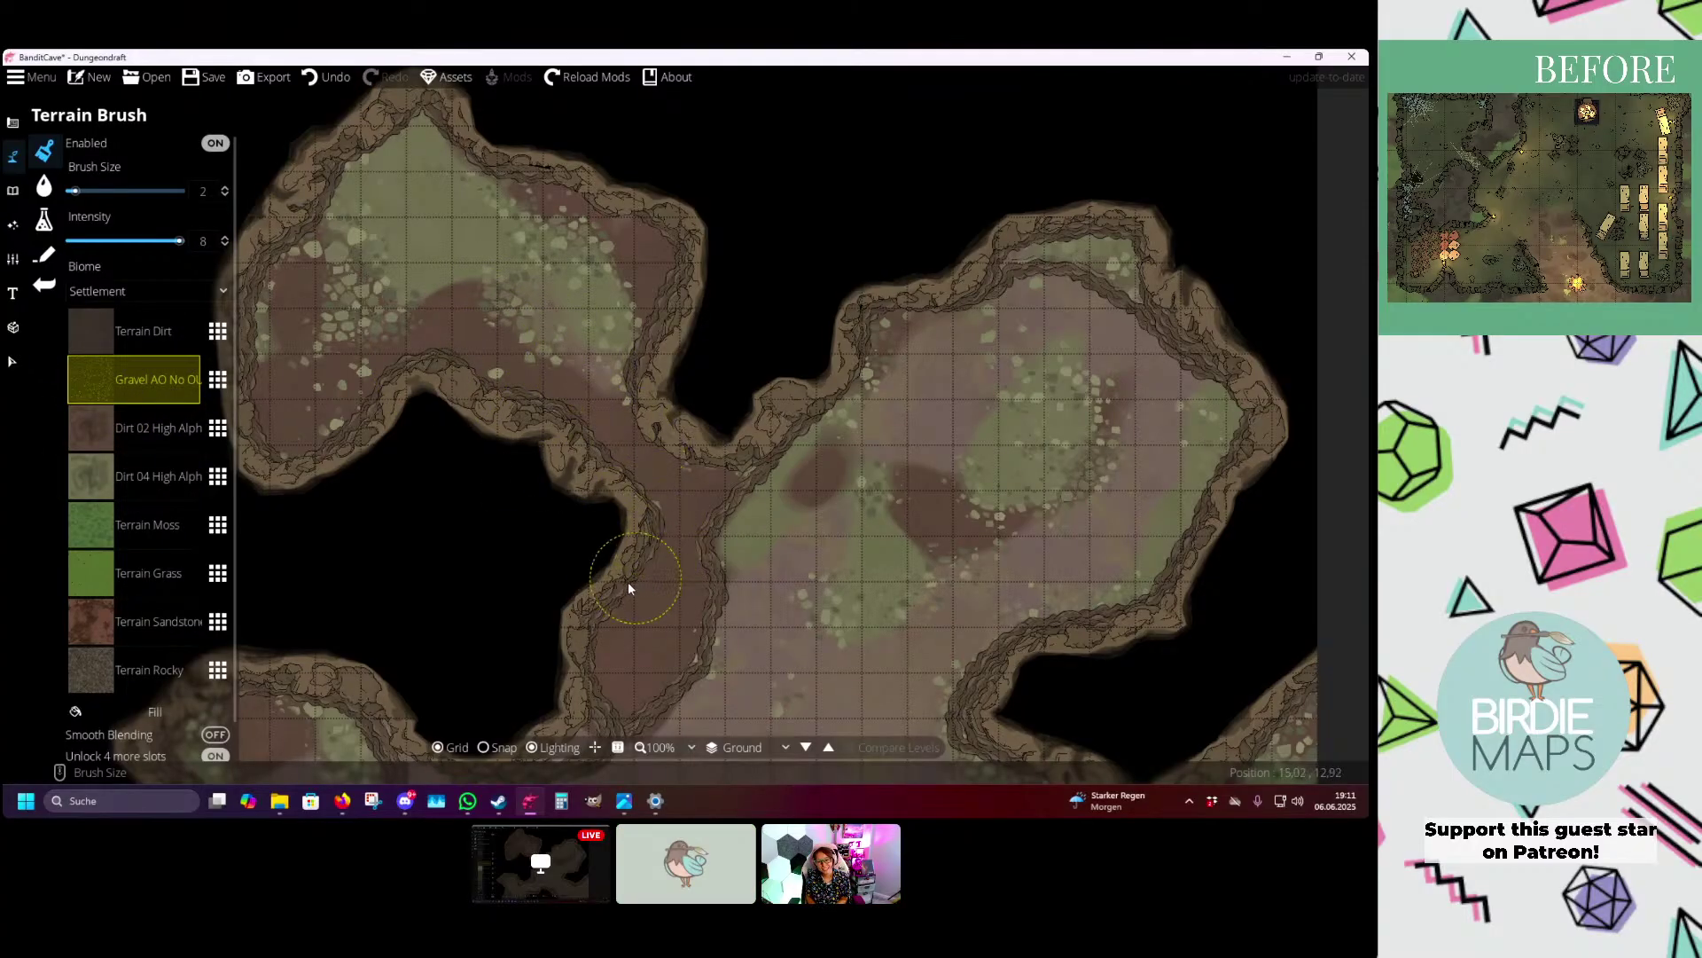
drag(735, 558, 684, 408)
drag(679, 344, 715, 352)
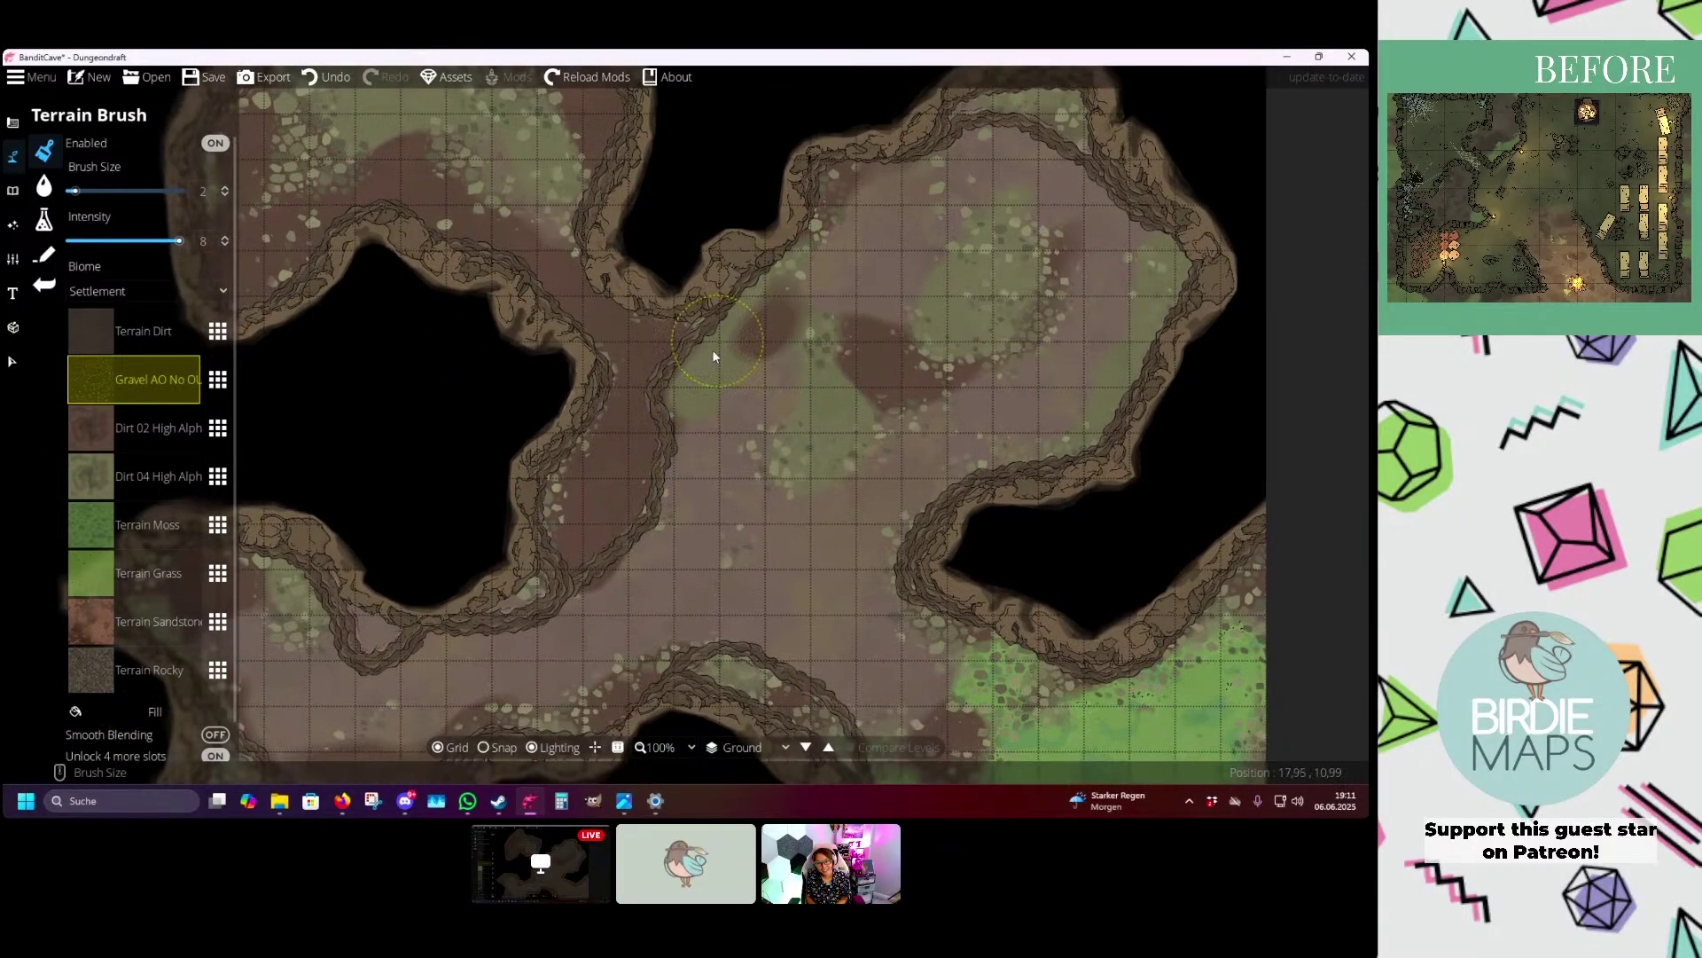
drag(684, 484, 808, 321)
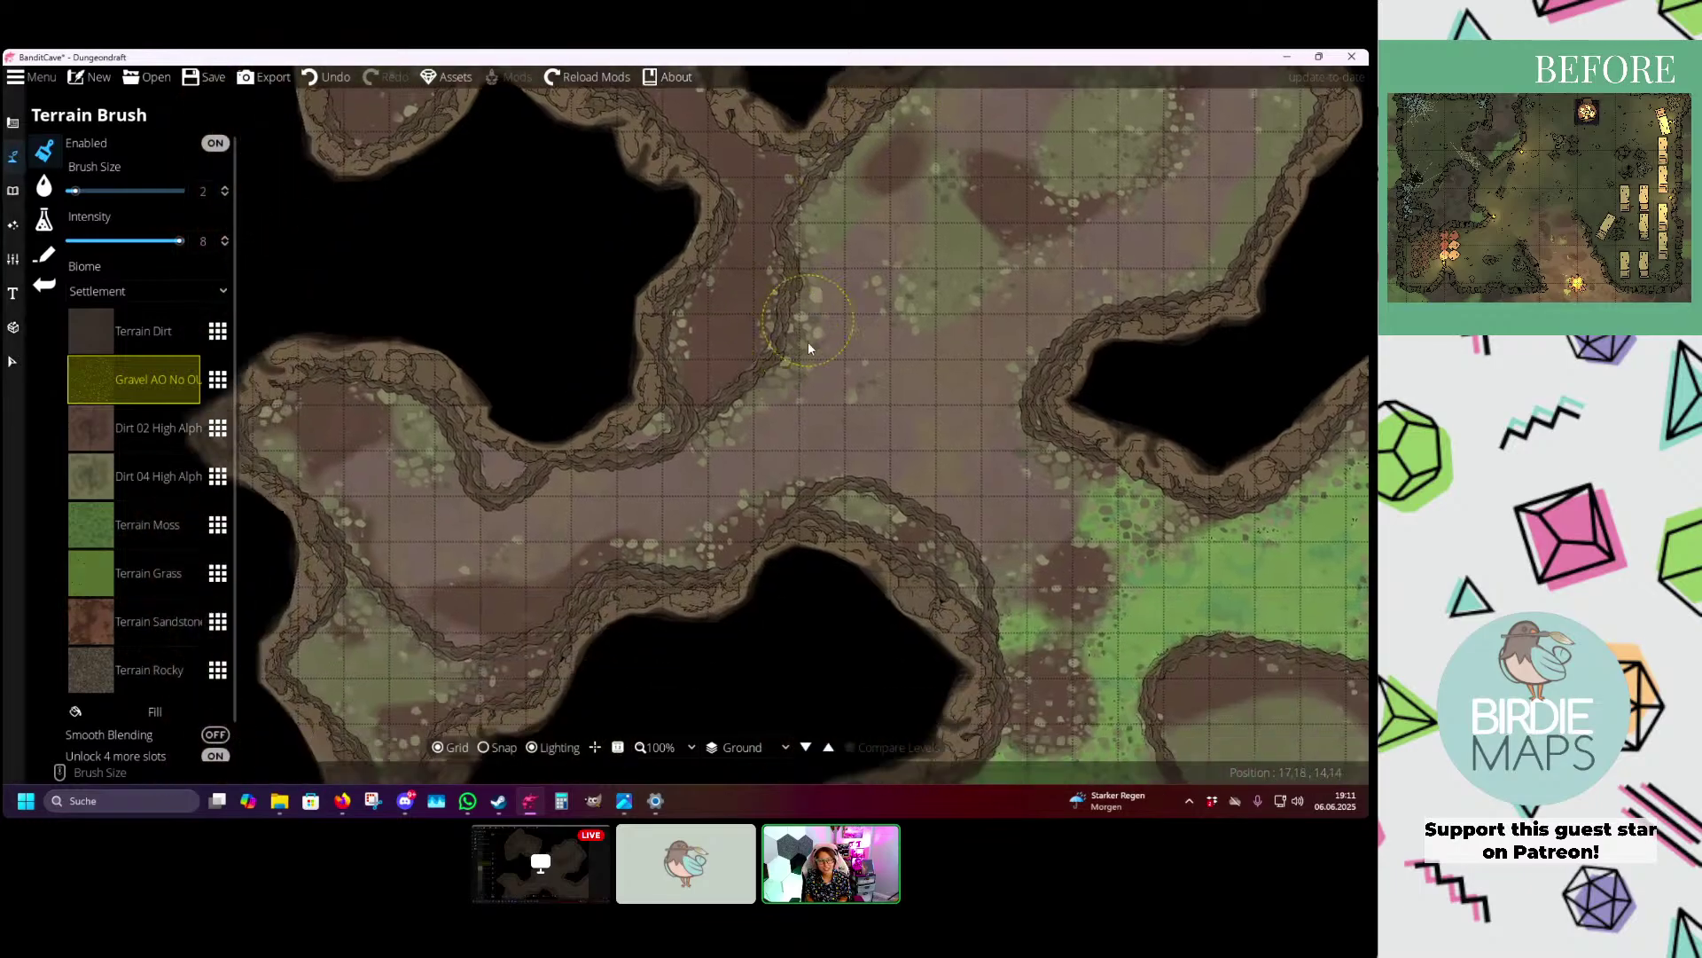
drag(402, 489, 451, 404)
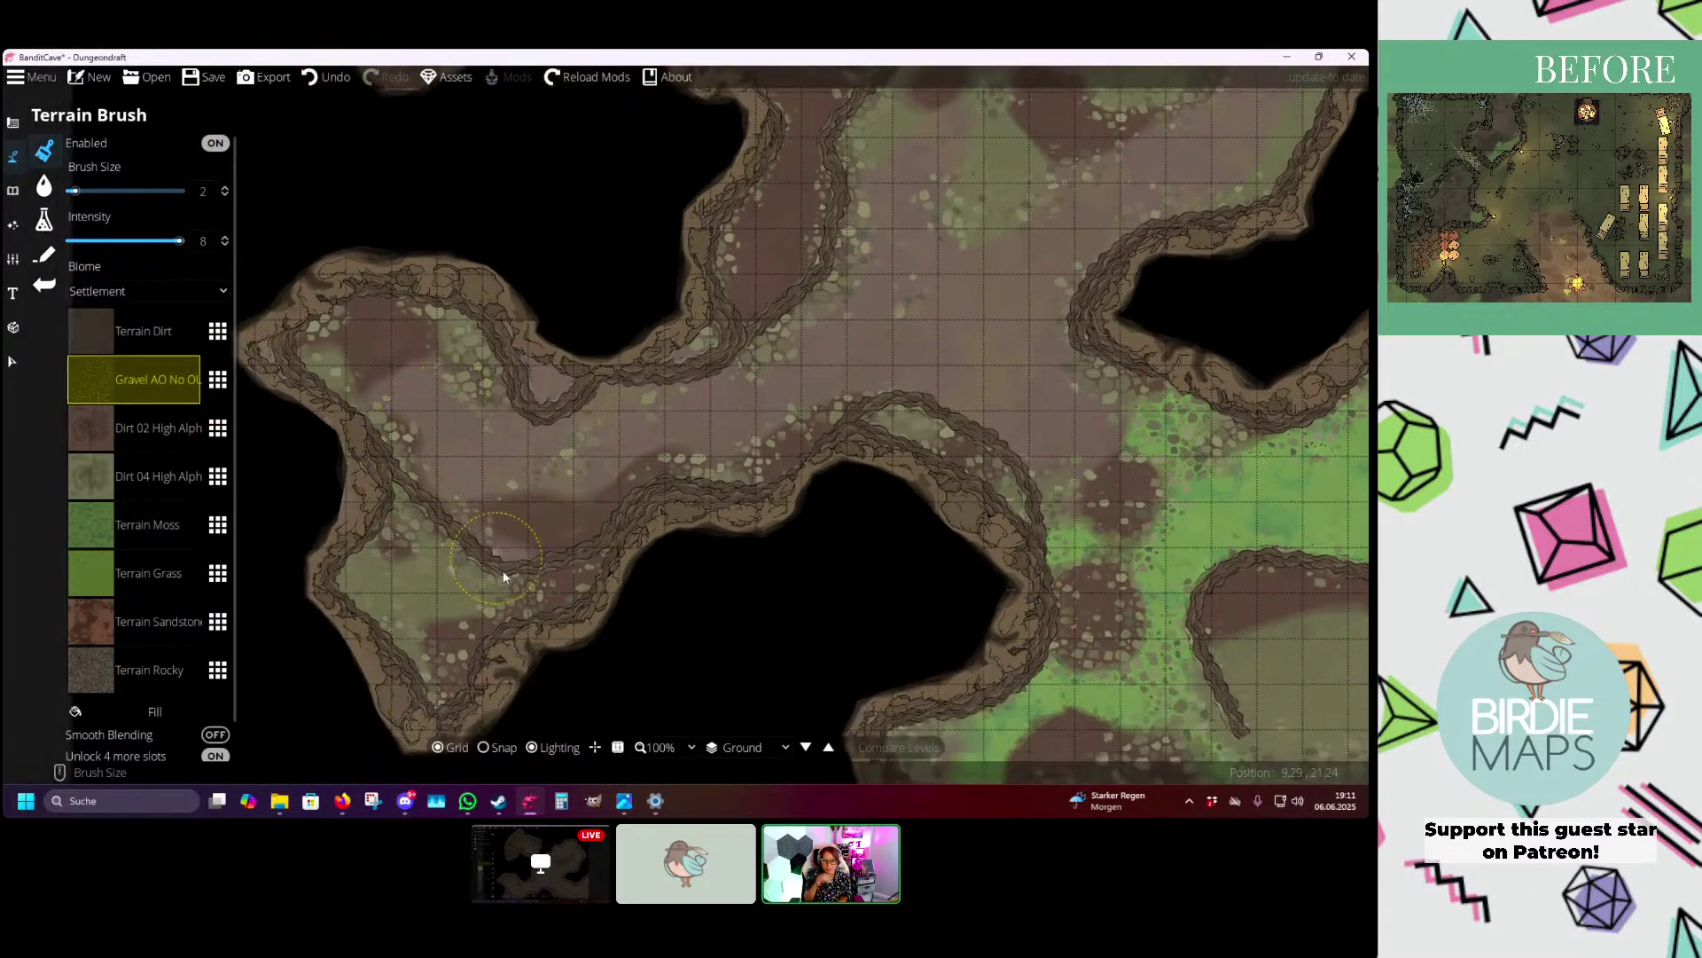
drag(898, 389, 657, 426)
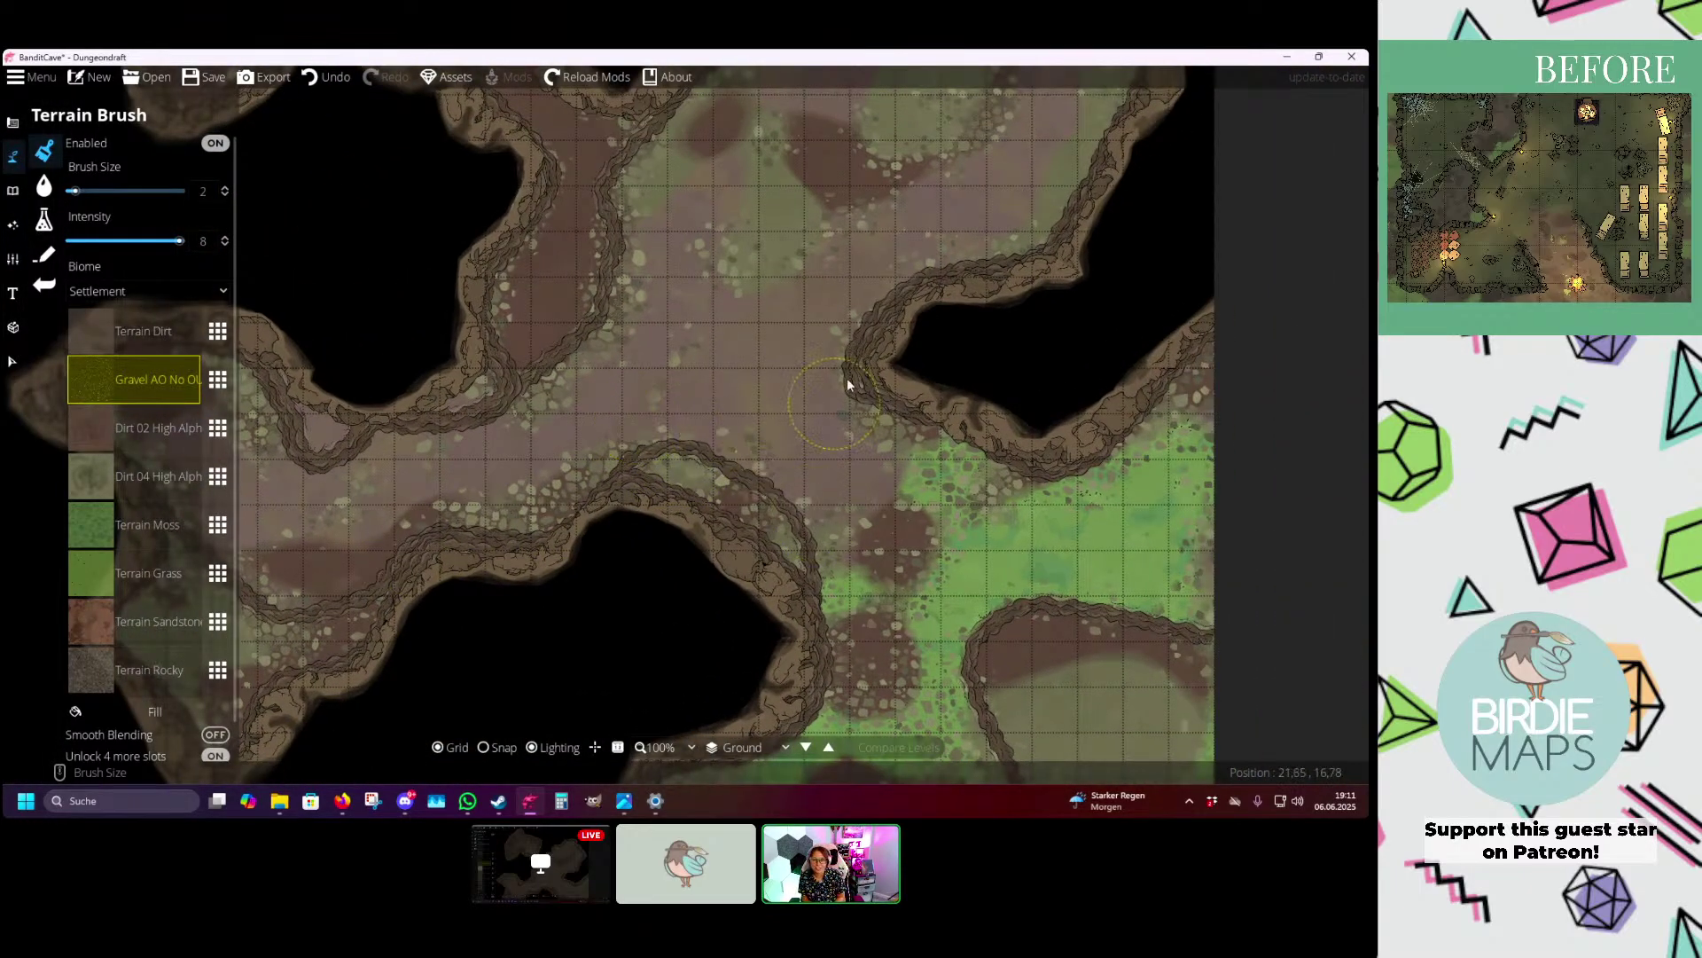
drag(848, 384, 751, 446)
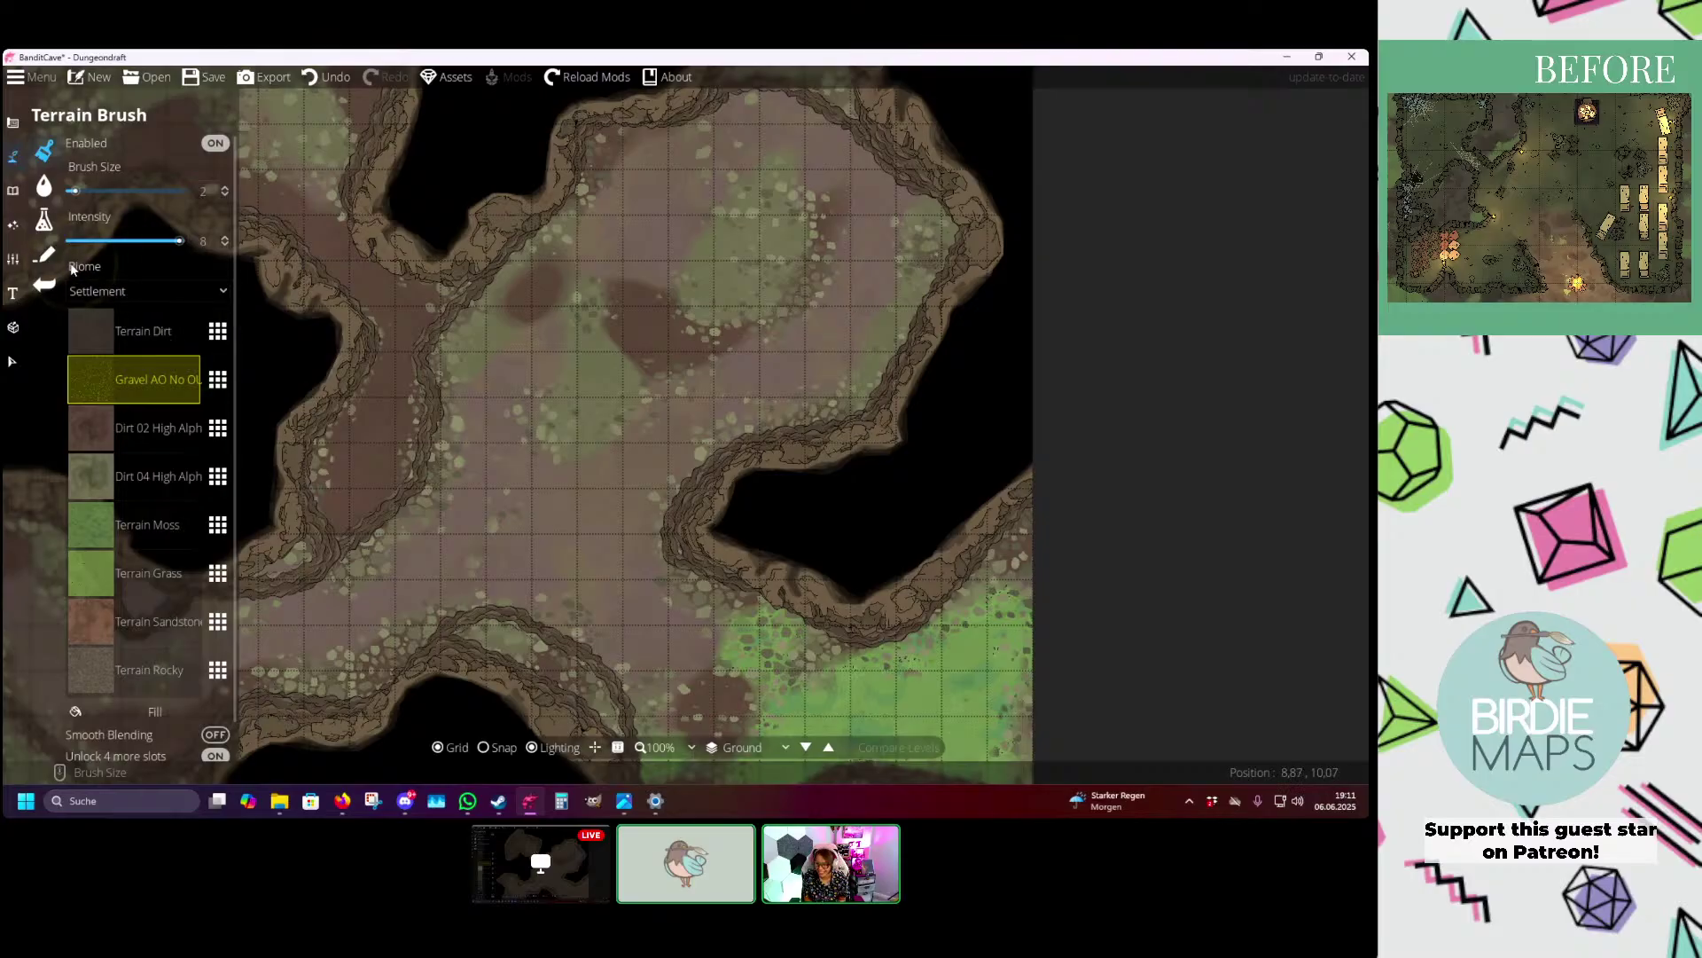
- Draw a curved brown cliff ledge through the northeast chamber from its north wall down to the eastern rock spur
click(43, 255)
click(1263, 434)
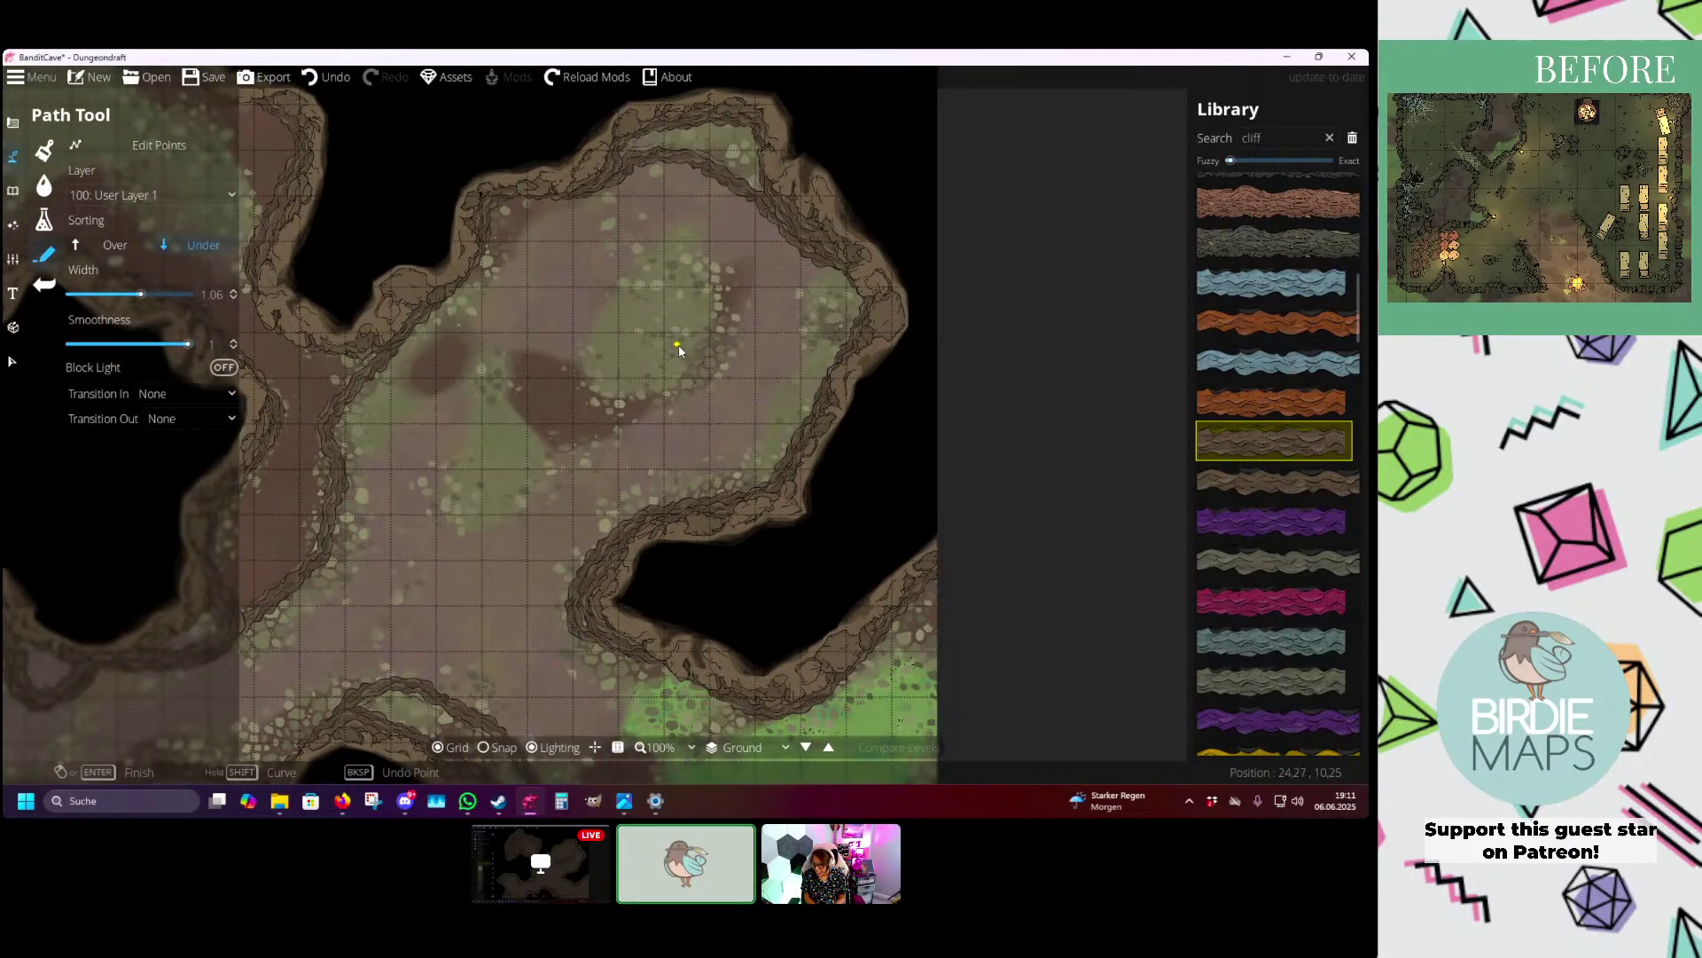
drag(687, 332, 662, 346)
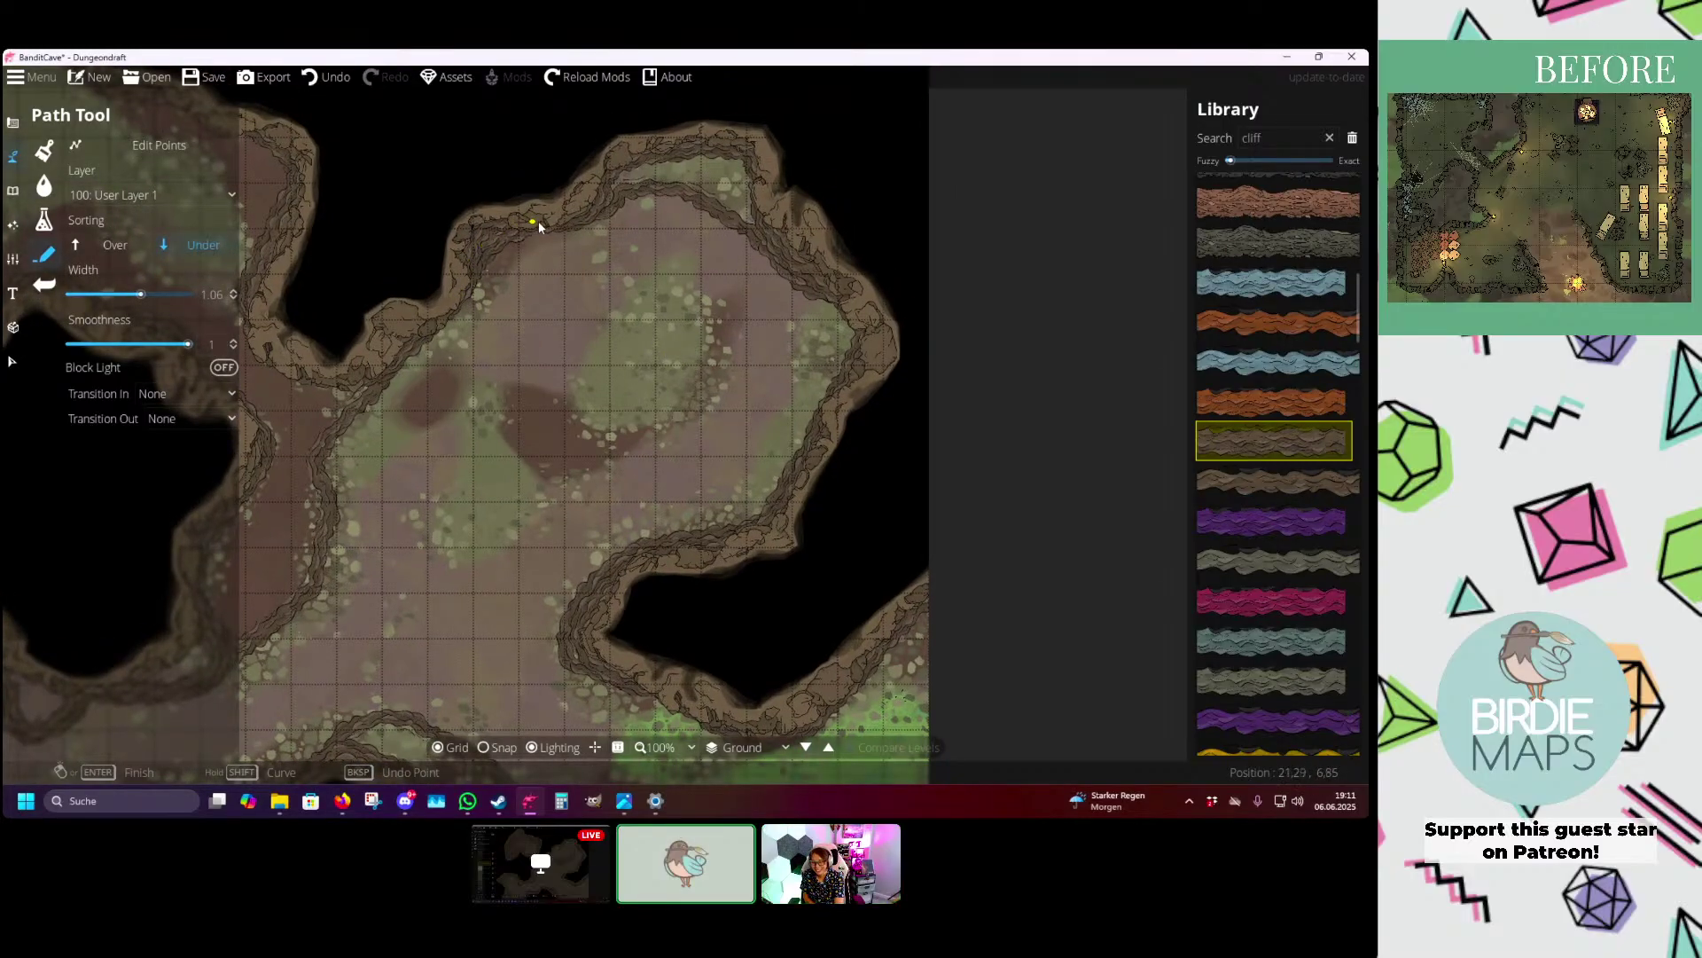
mouse_move(750, 370)
mouse_down()
mouse_move(669, 441)
mouse_move(557, 611)
mouse_move(517, 458)
mouse_move(768, 438)
mouse_move(773, 401)
mouse_move(730, 417)
mouse_up()
key(w)
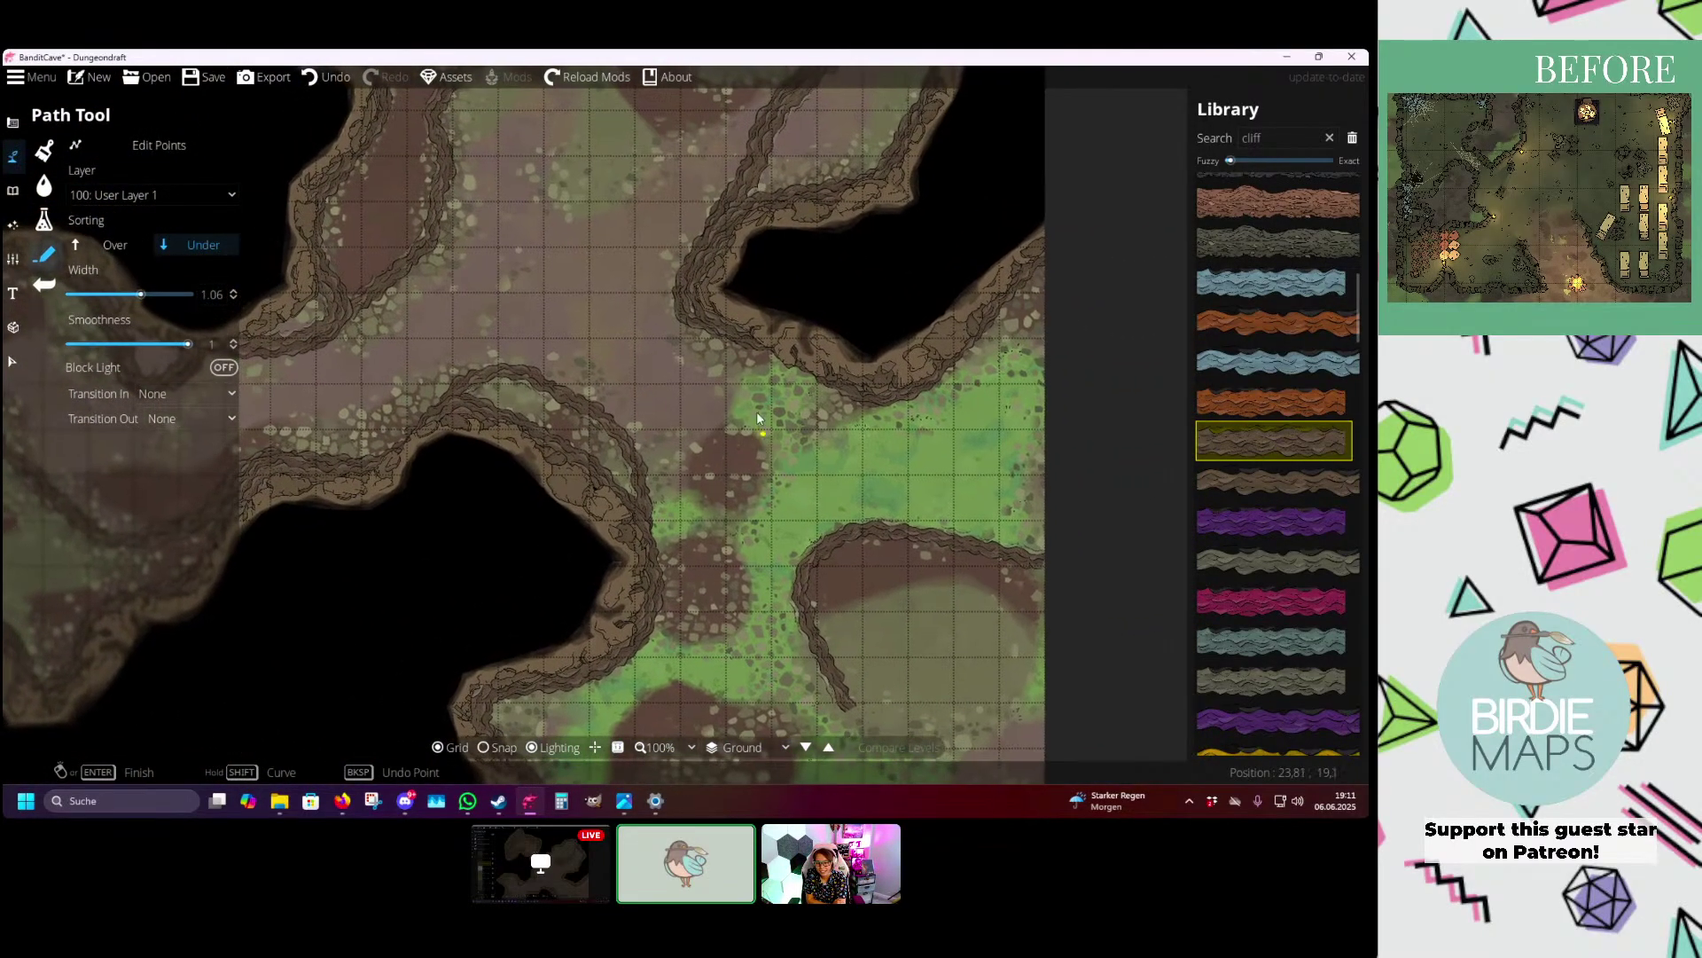
- Draw a brown cliff ledge across the northwest chamber from its west wall toward the corridor
drag(613, 359, 641, 339)
key(w)
key(a)
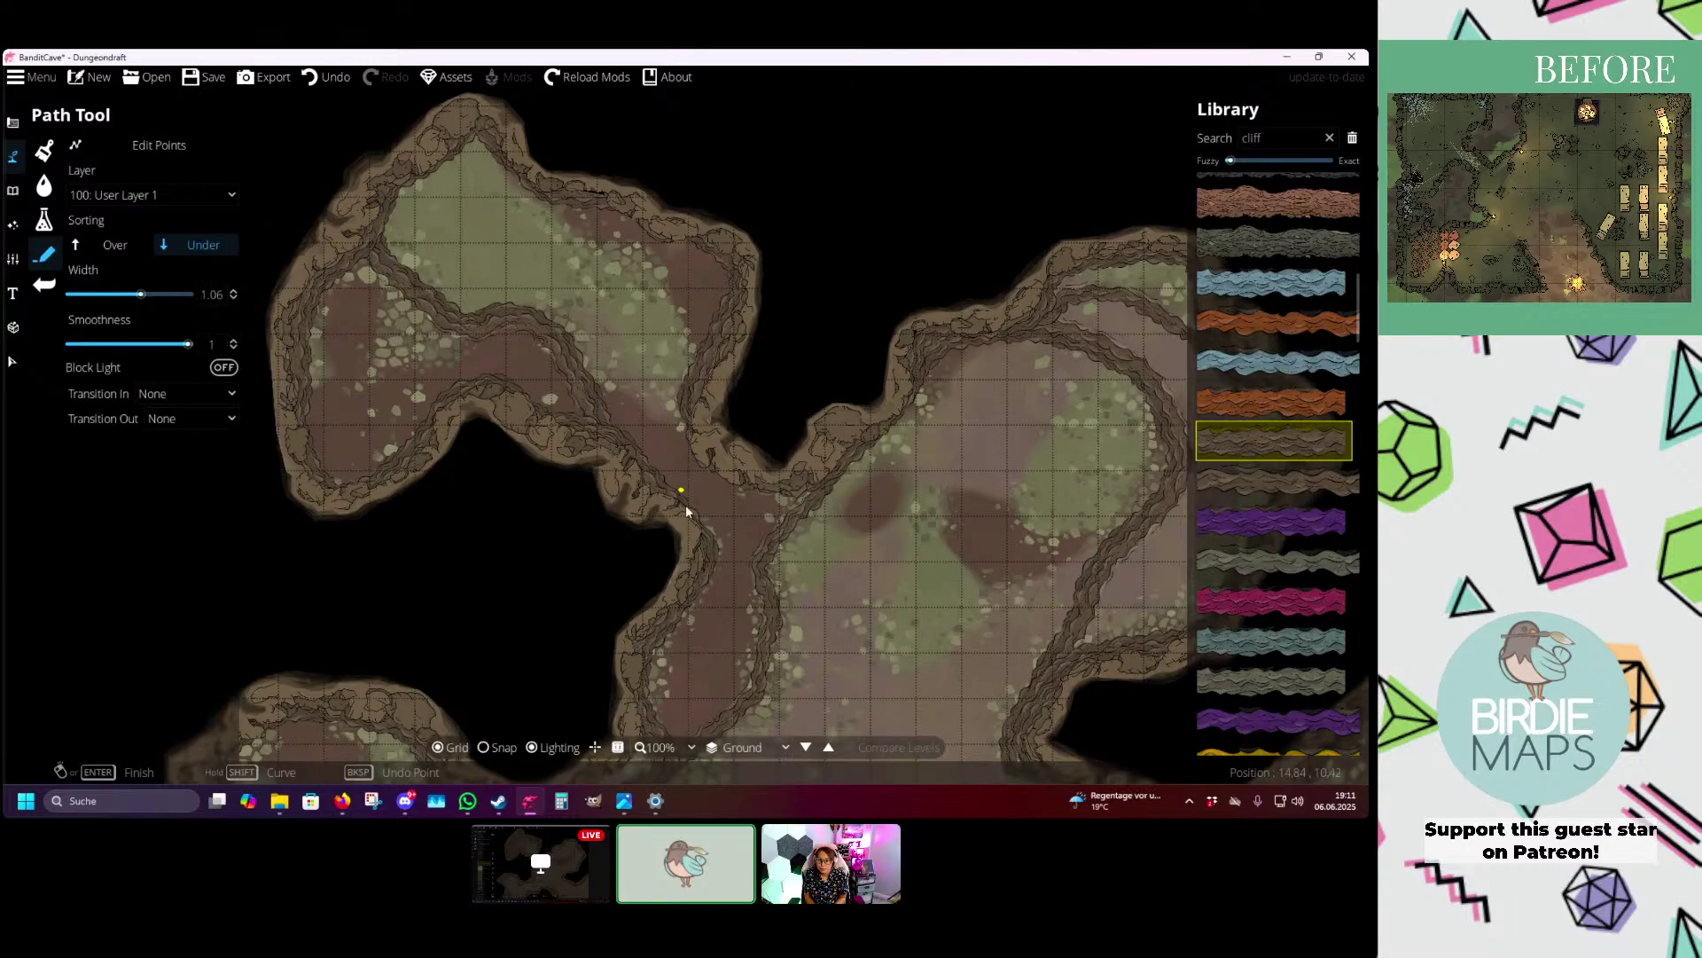
- Search the path library for "hill", choose the dark hill shadow path and set both its transitions to Fade
drag(686, 511, 528, 292)
drag(710, 417, 665, 319)
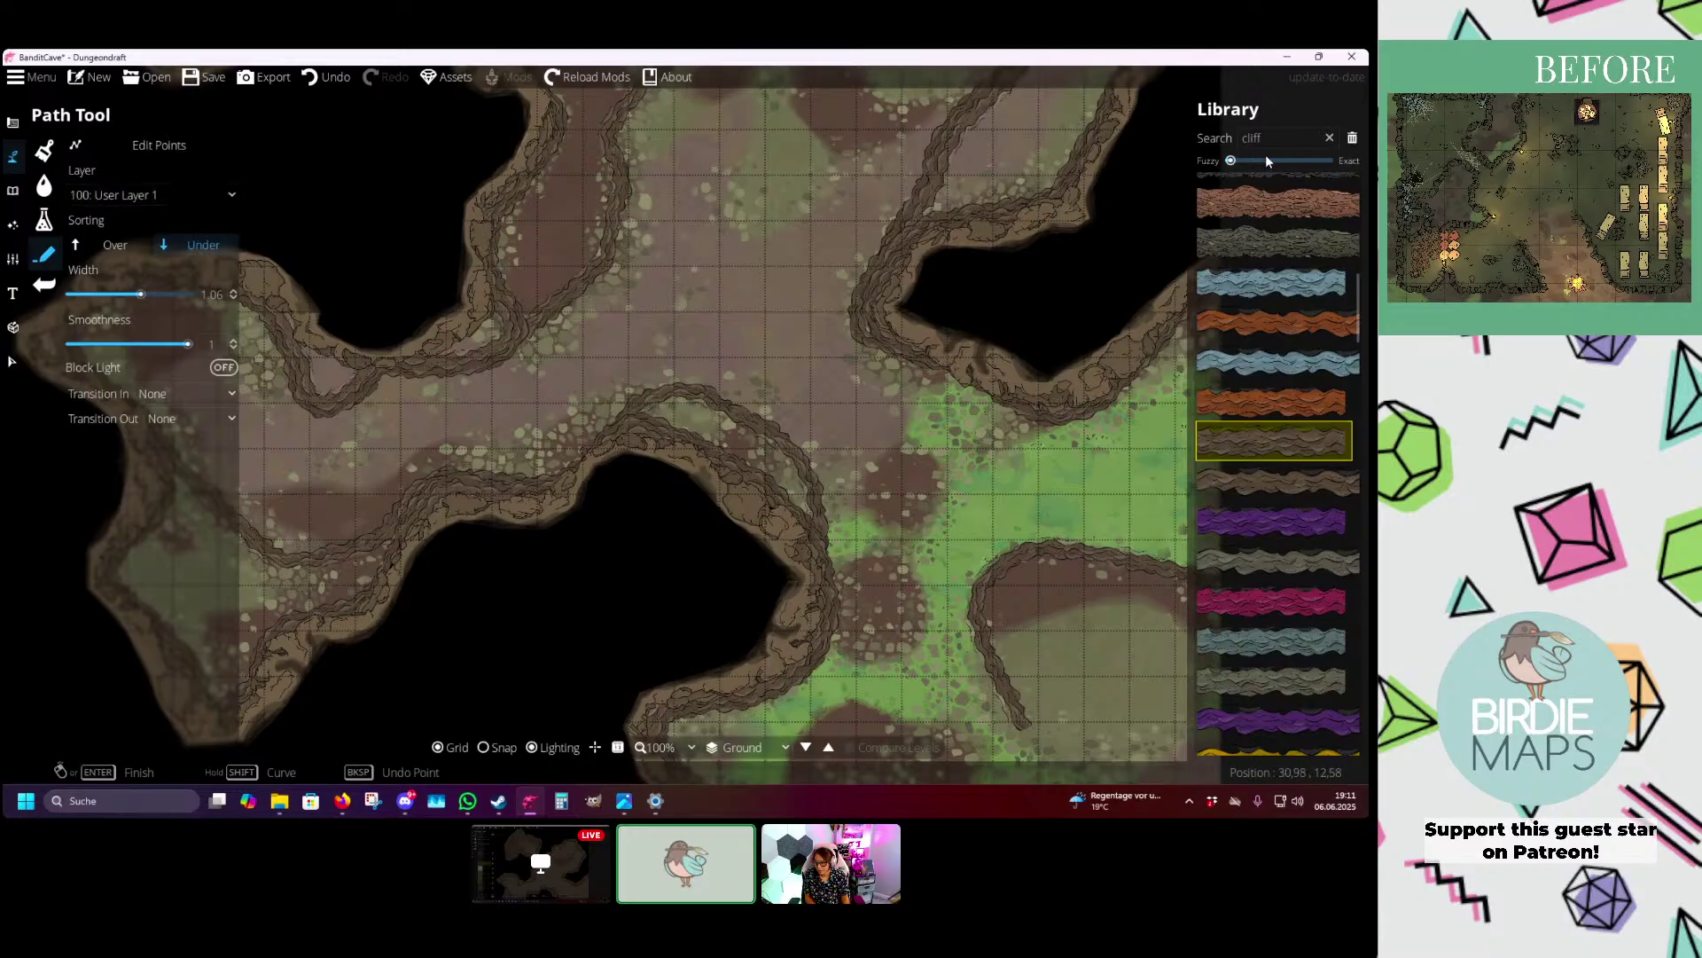
drag(621, 239, 663, 356)
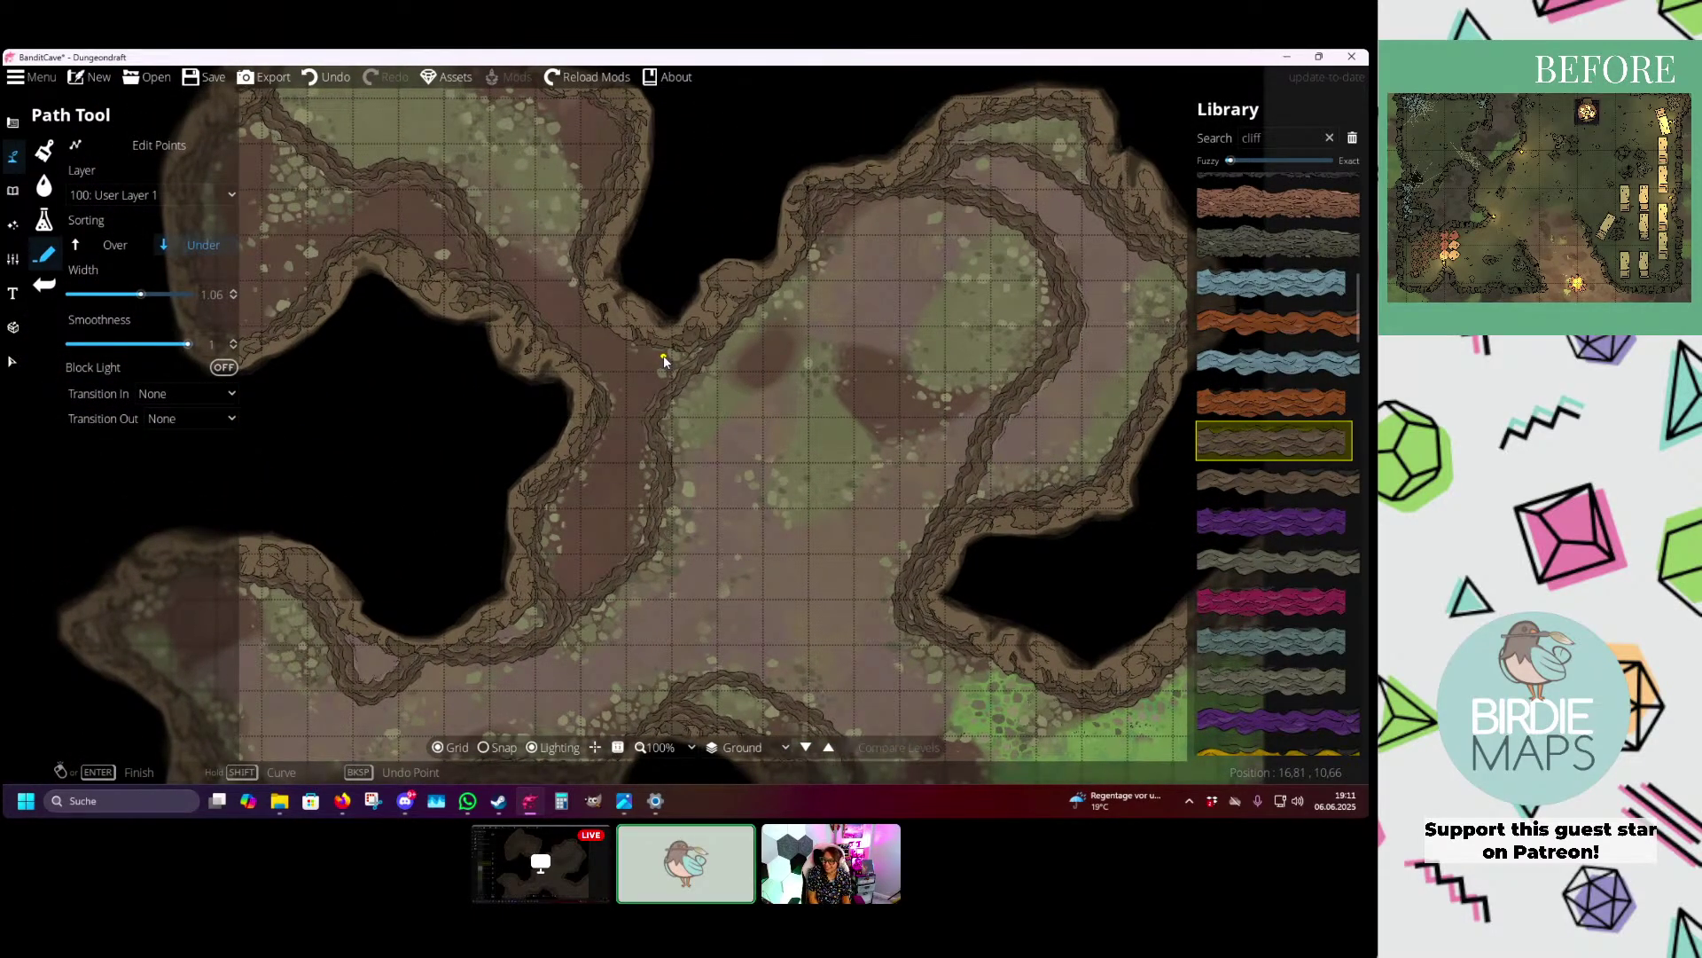
drag(776, 395, 681, 344)
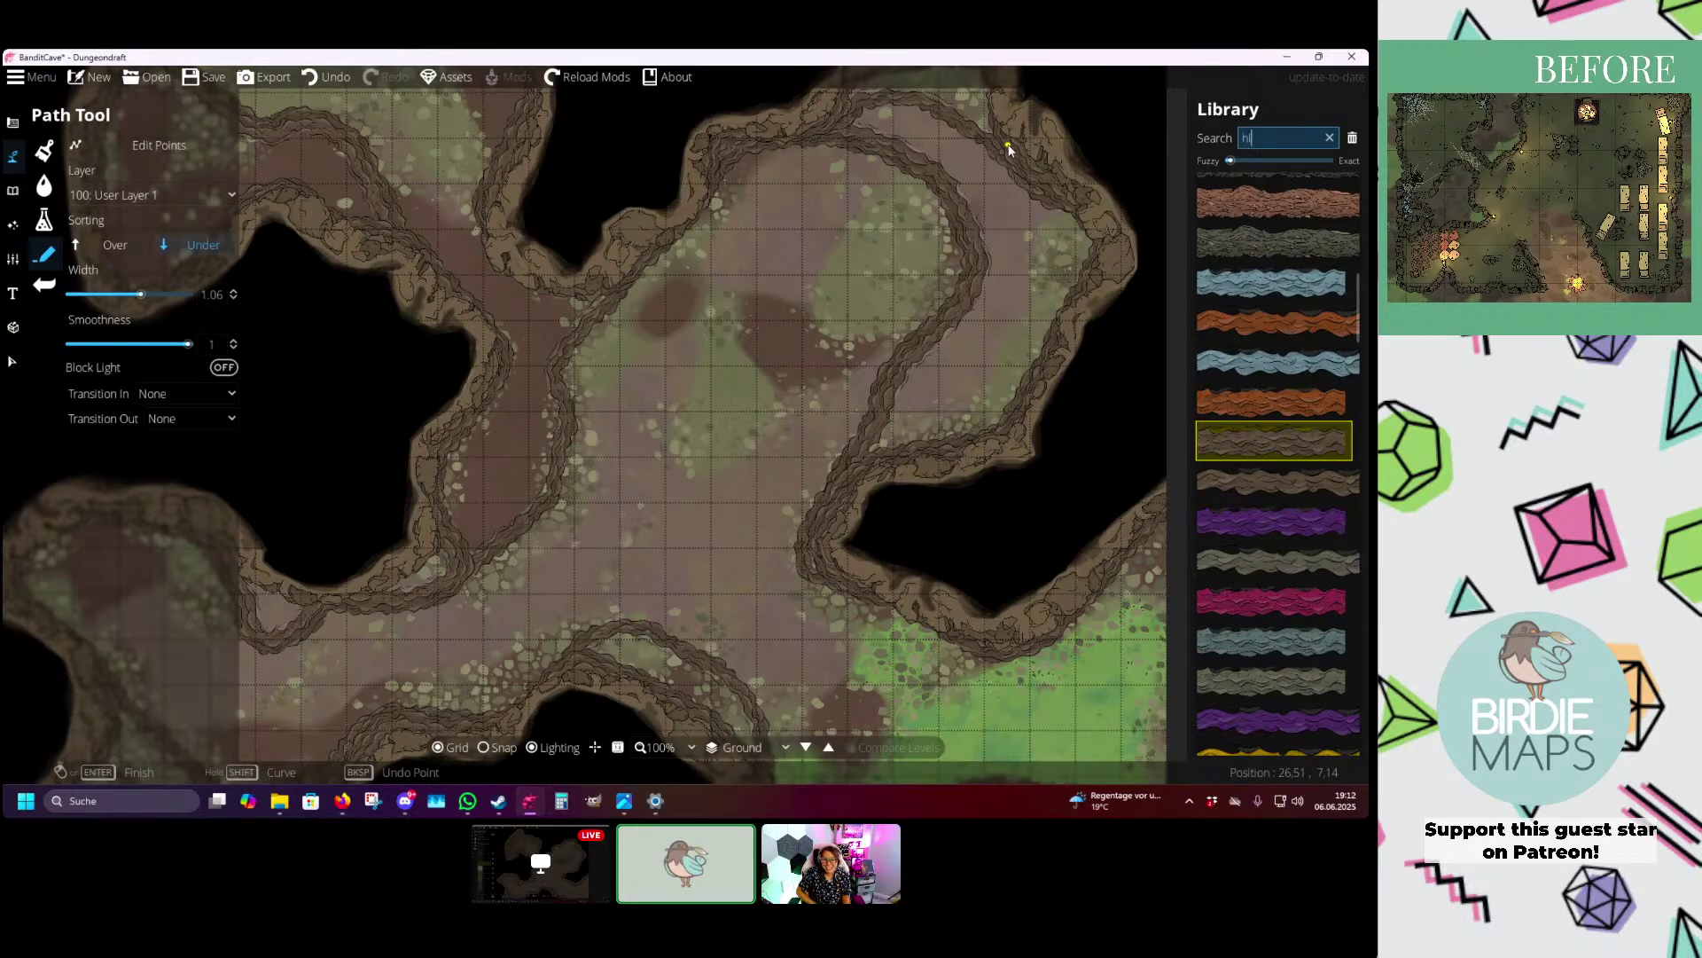
click(1255, 466)
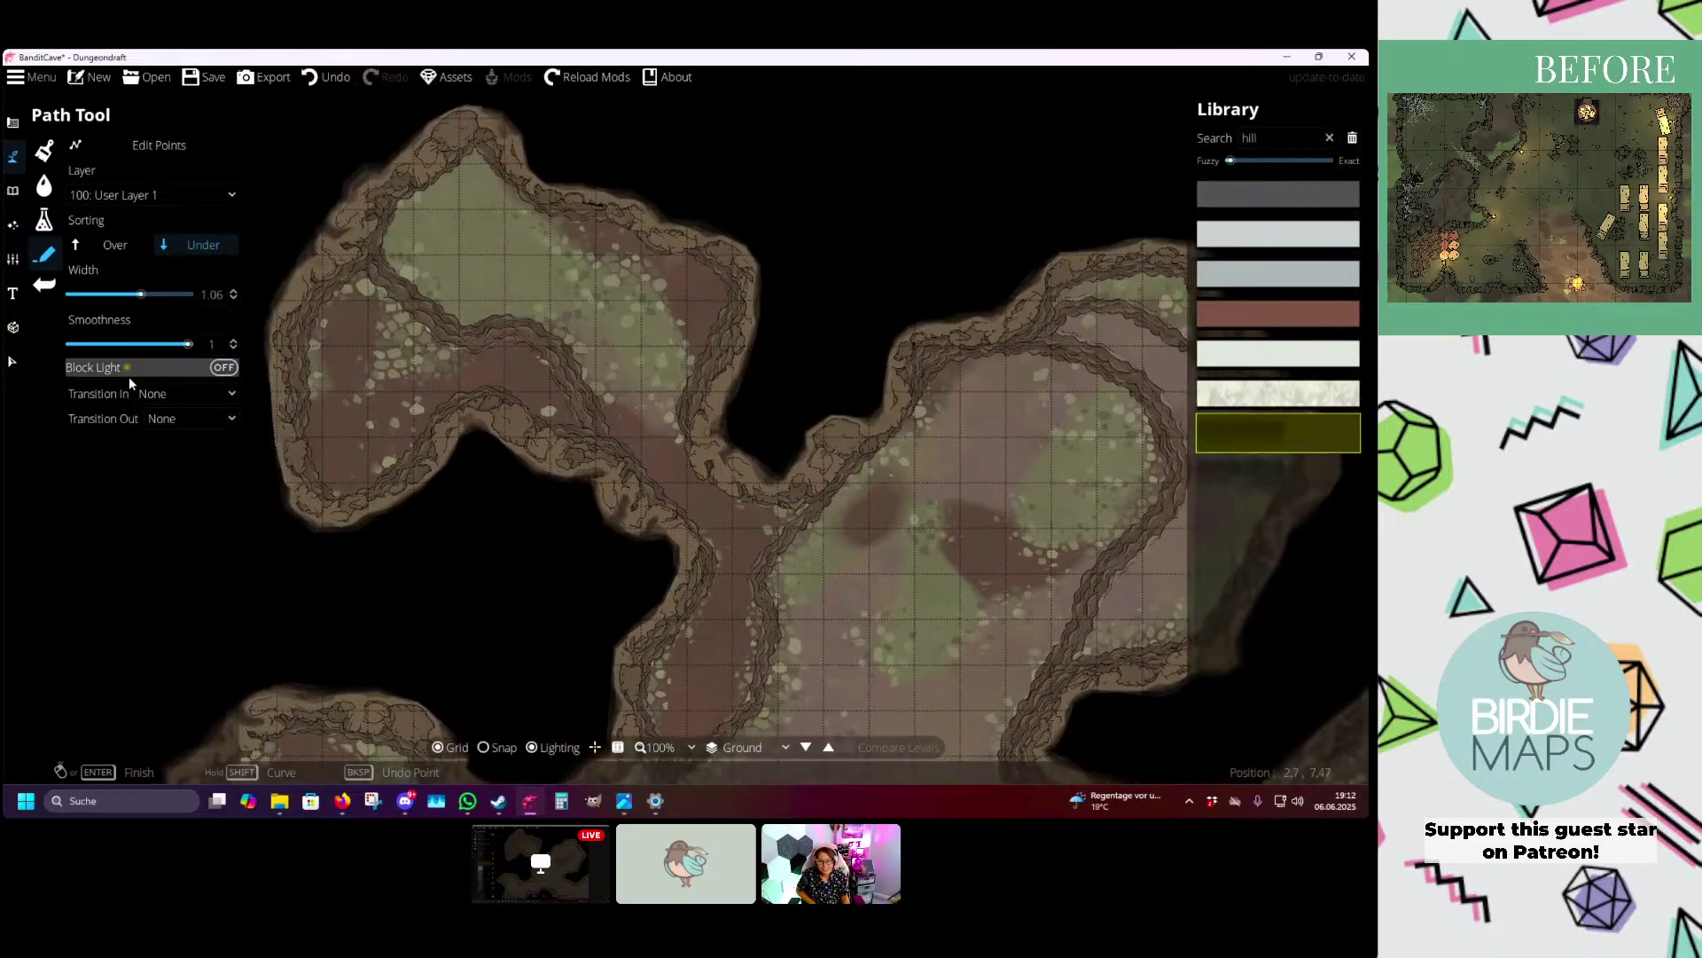
click(181, 393)
click(173, 438)
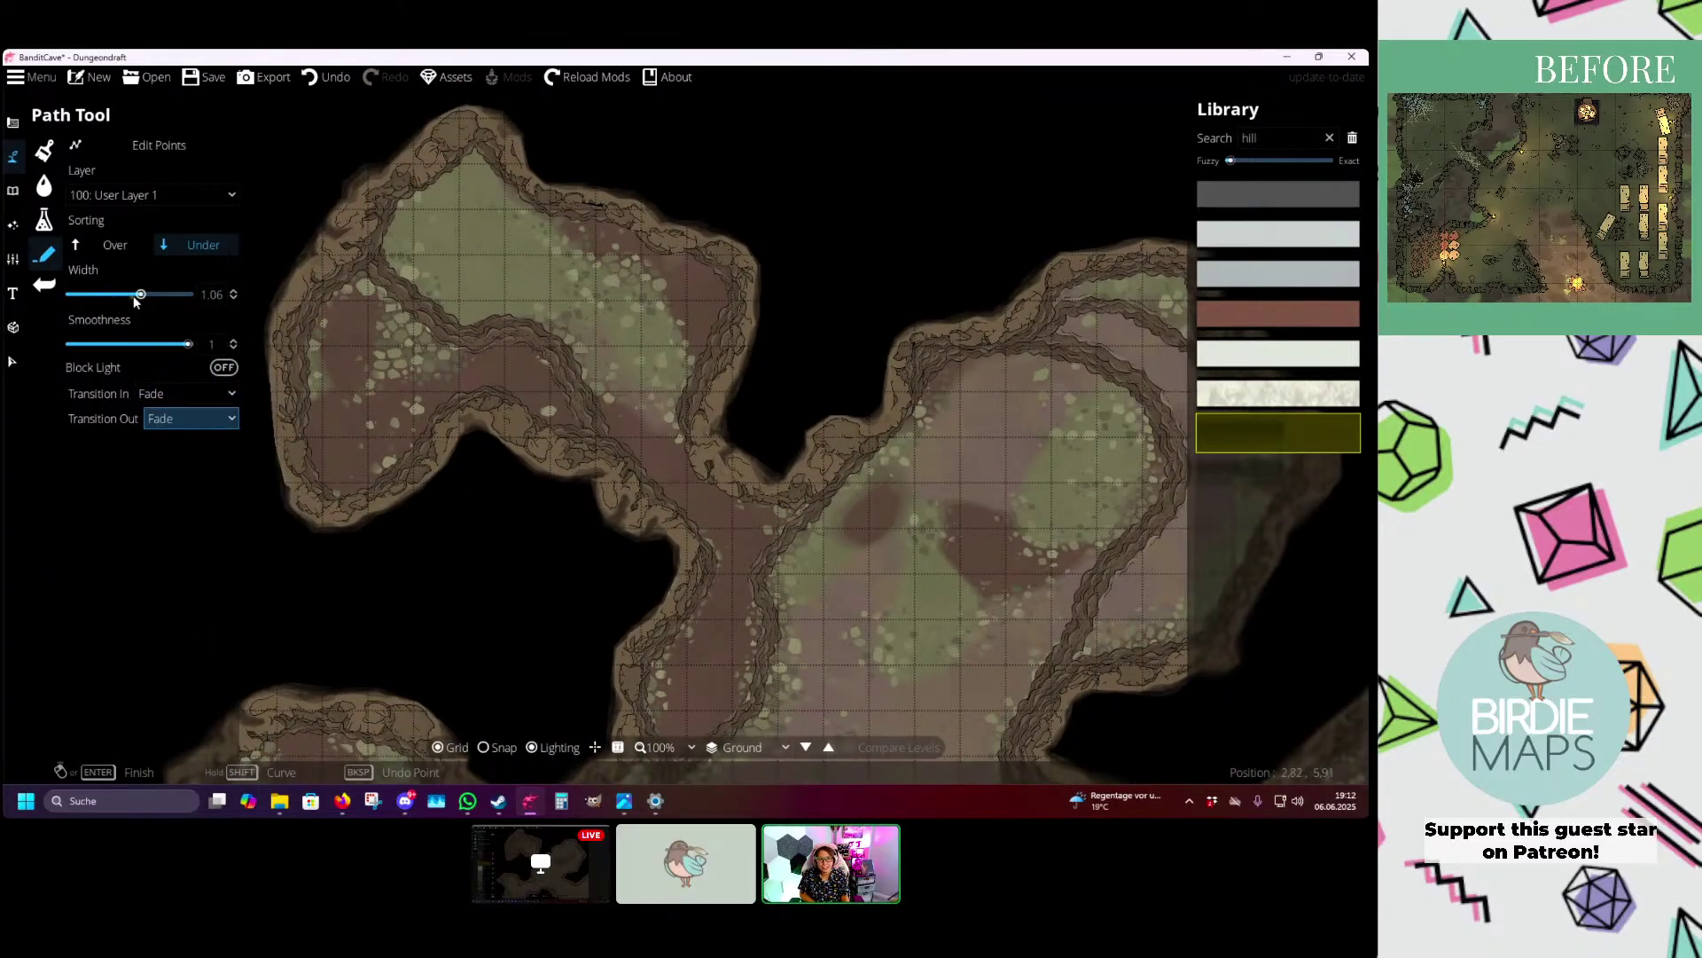
- Try a hill shadow path 0.88 wide in the west chamber
drag(717, 655, 535, 477)
drag(463, 569, 585, 429)
drag(480, 460, 512, 426)
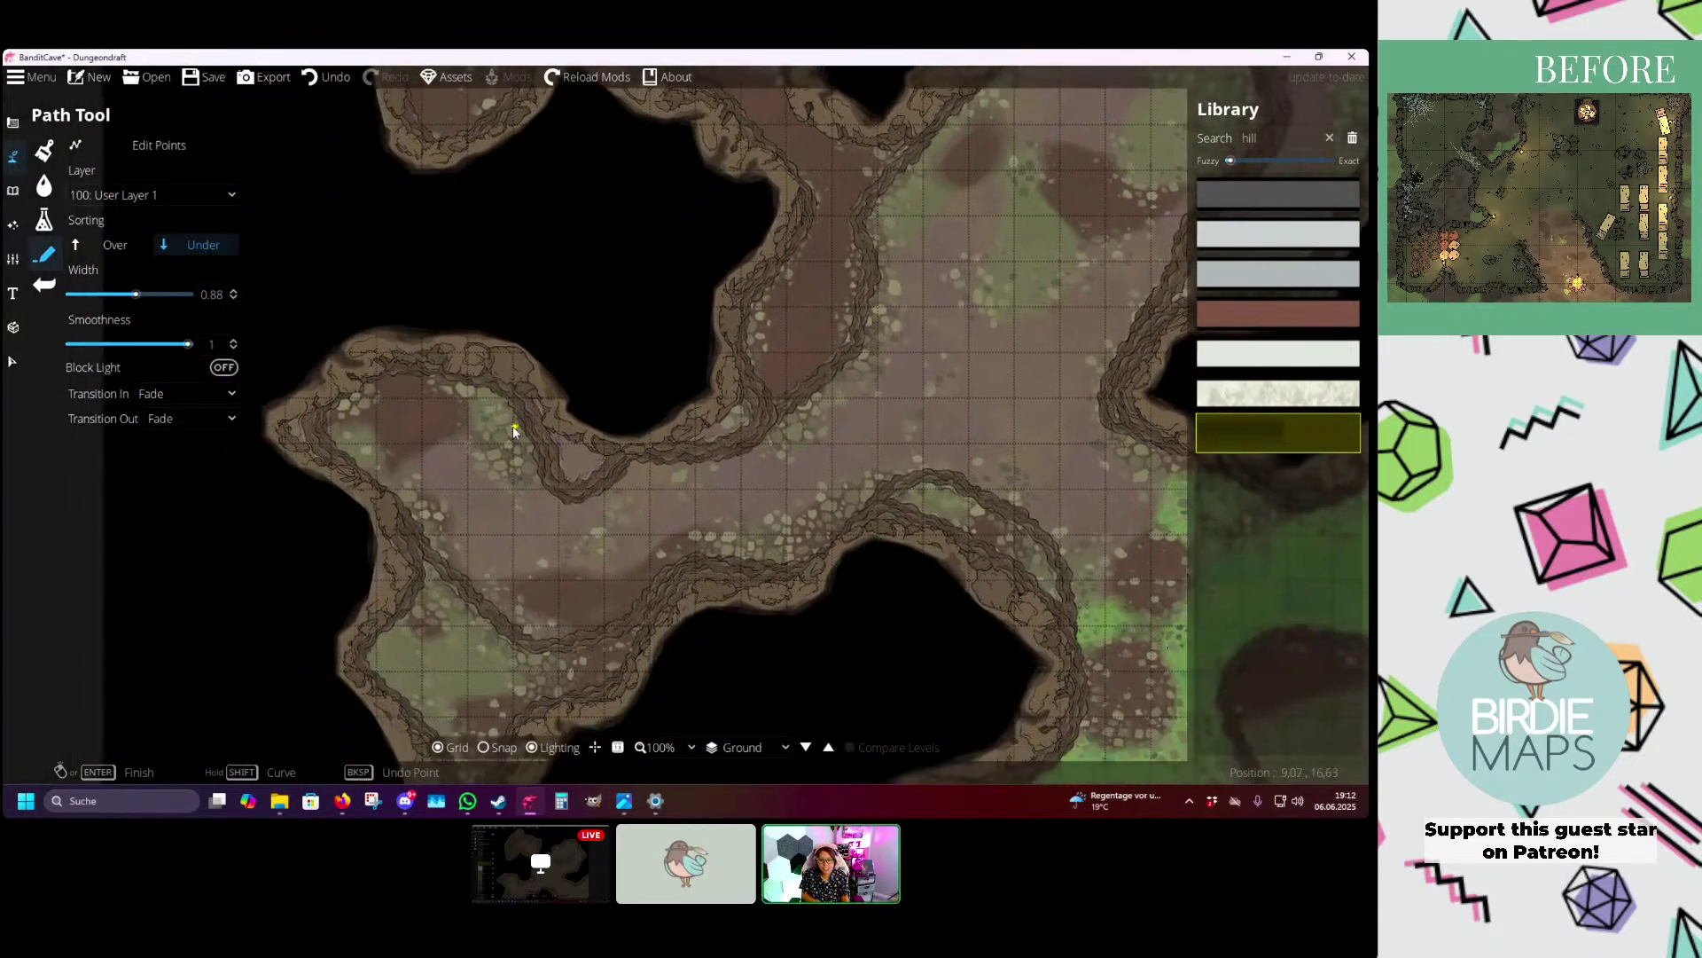
click(368, 384)
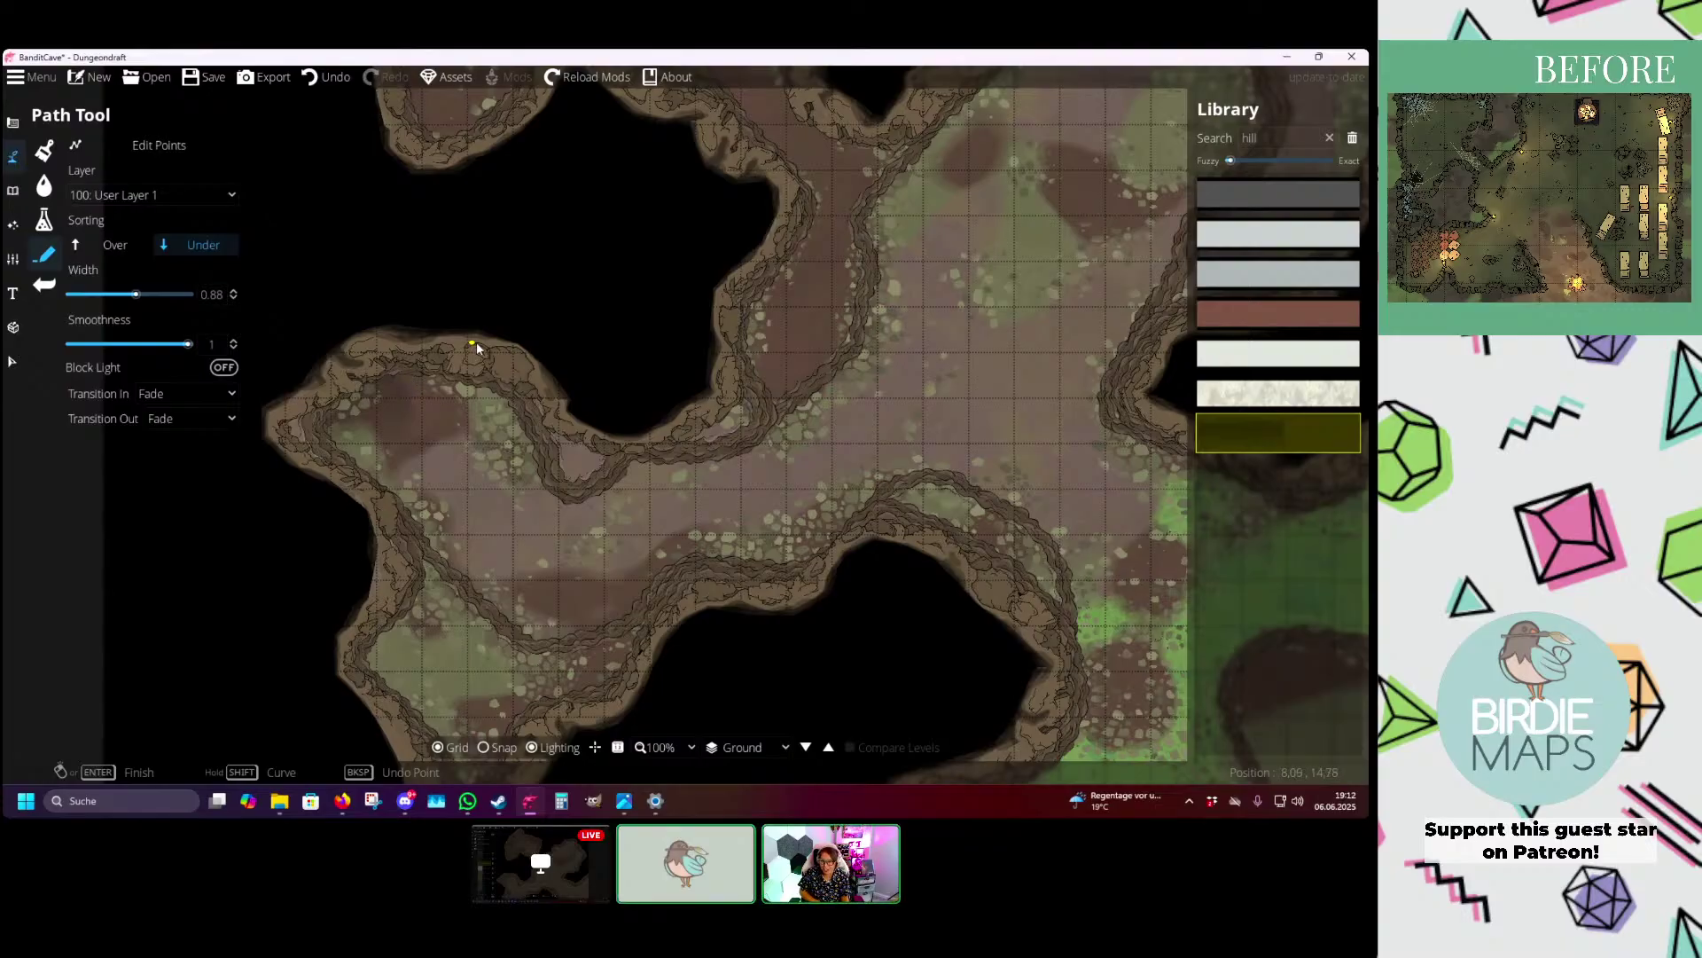
drag(465, 353, 479, 334)
key(ctrl+z)
- Try hill shadow paths 0.76 wide along the northeast chamber's cliffs, sorted first under and then over
drag(829, 346, 518, 434)
drag(794, 254, 692, 386)
click(131, 294)
drag(740, 494, 668, 370)
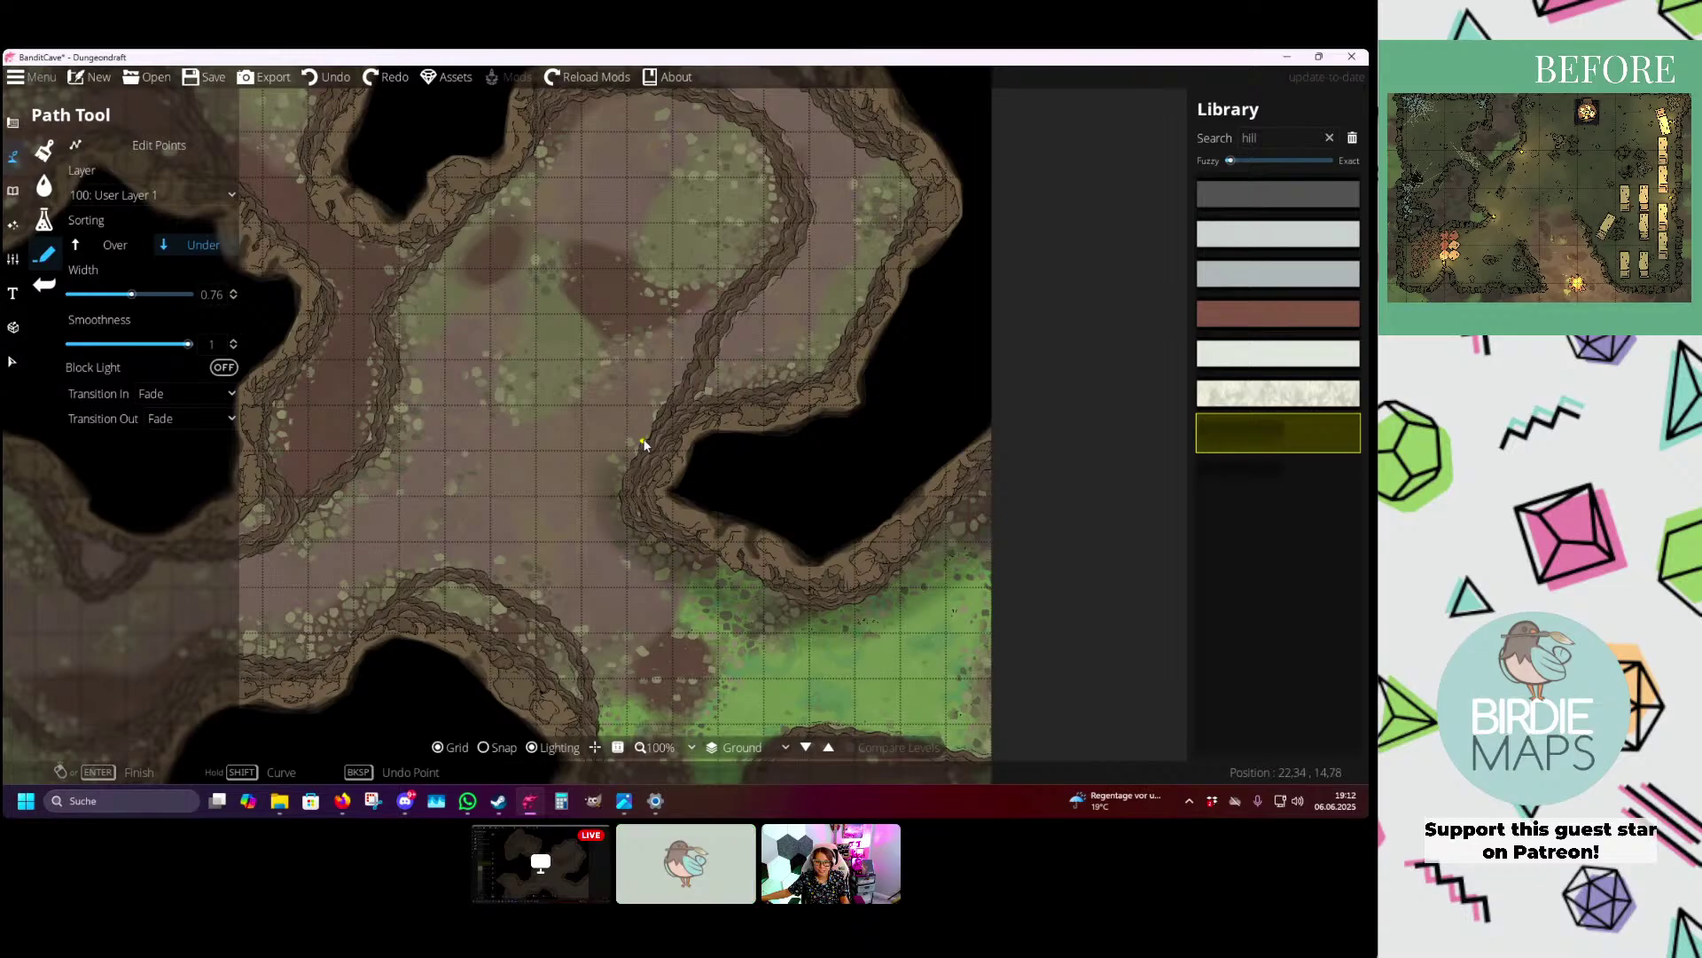
right_click(785, 199)
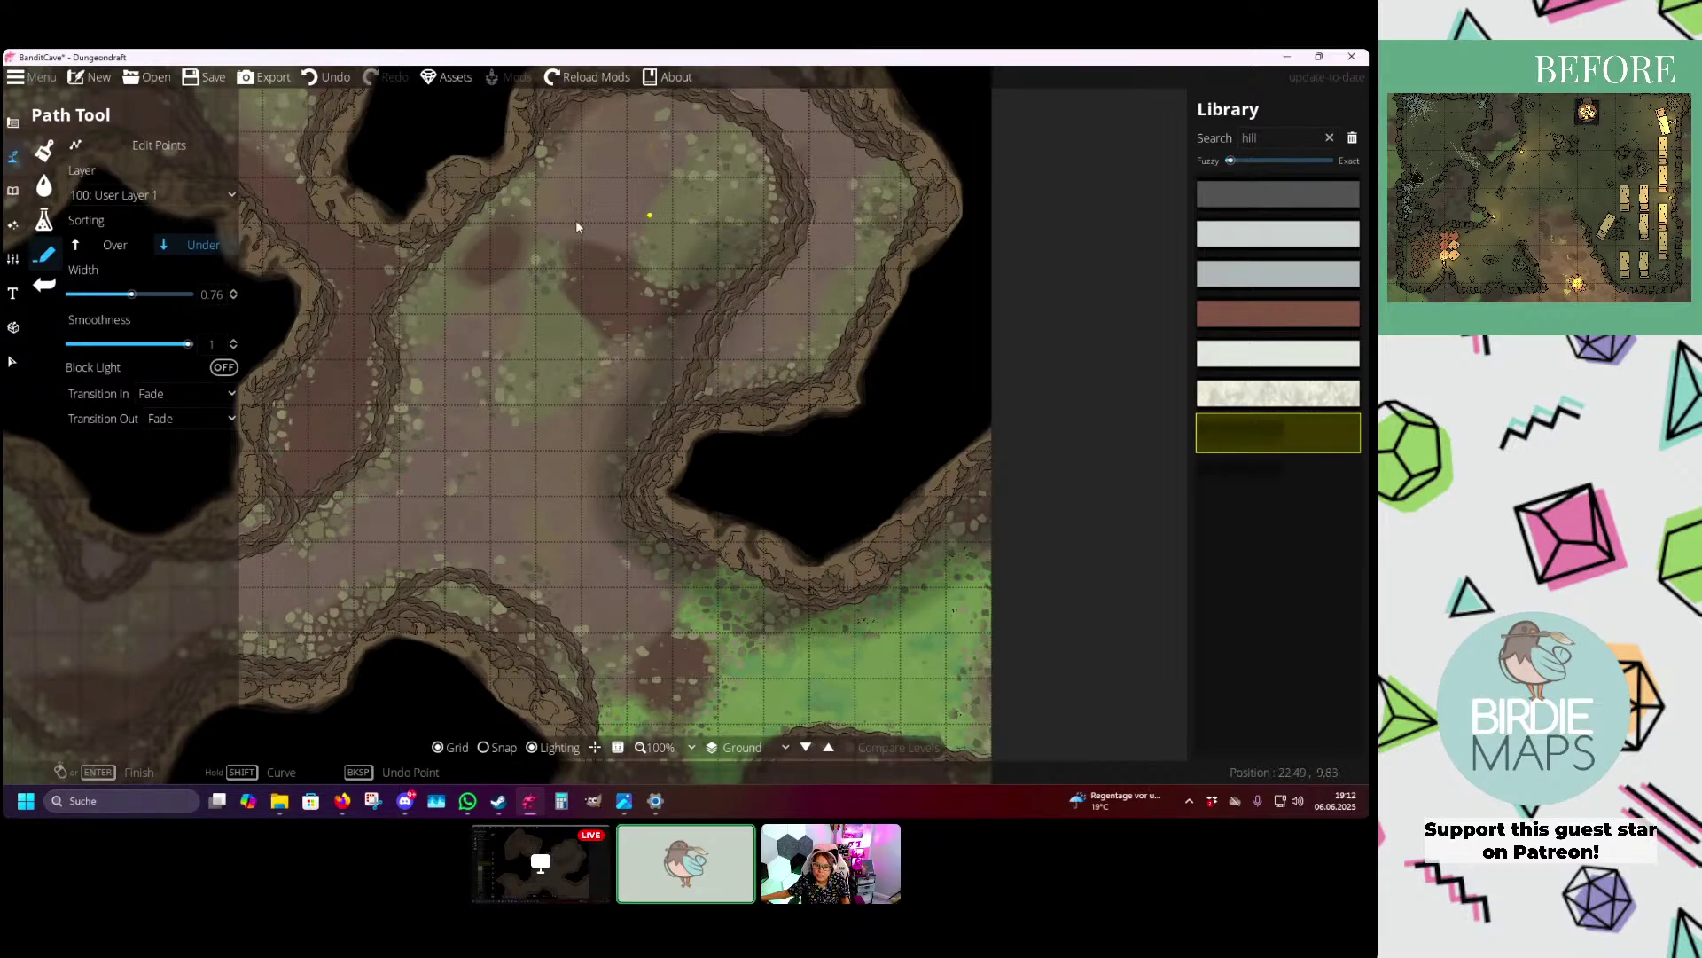
click(353, 77)
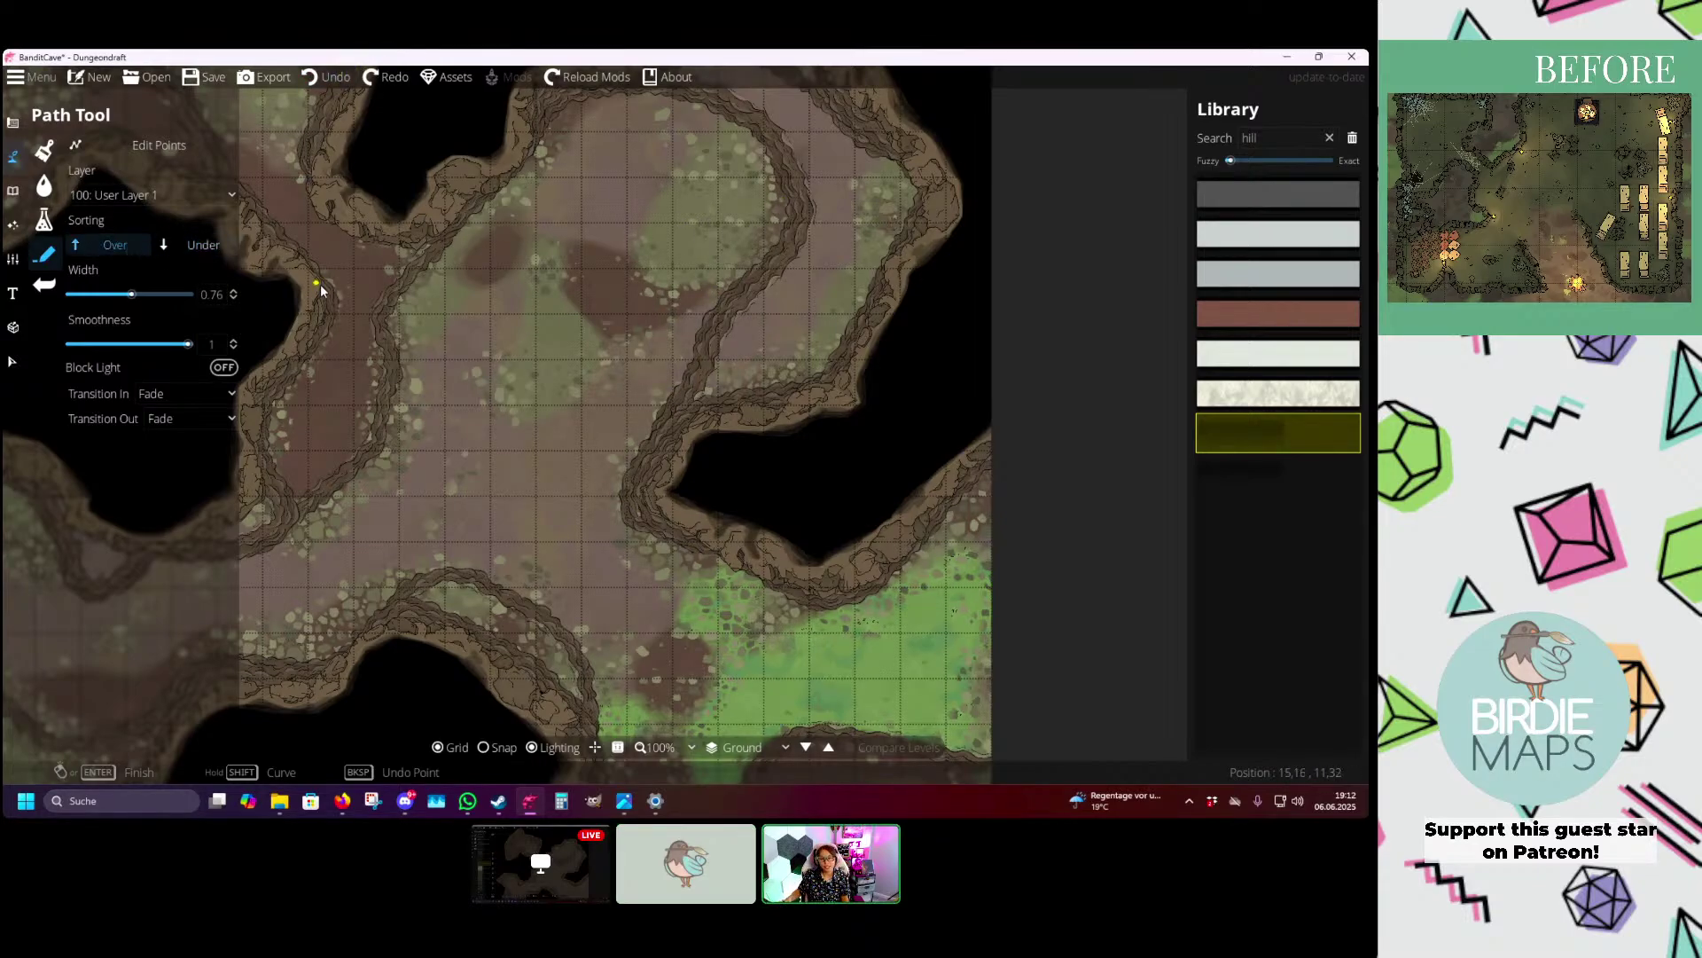
drag(321, 291, 480, 409)
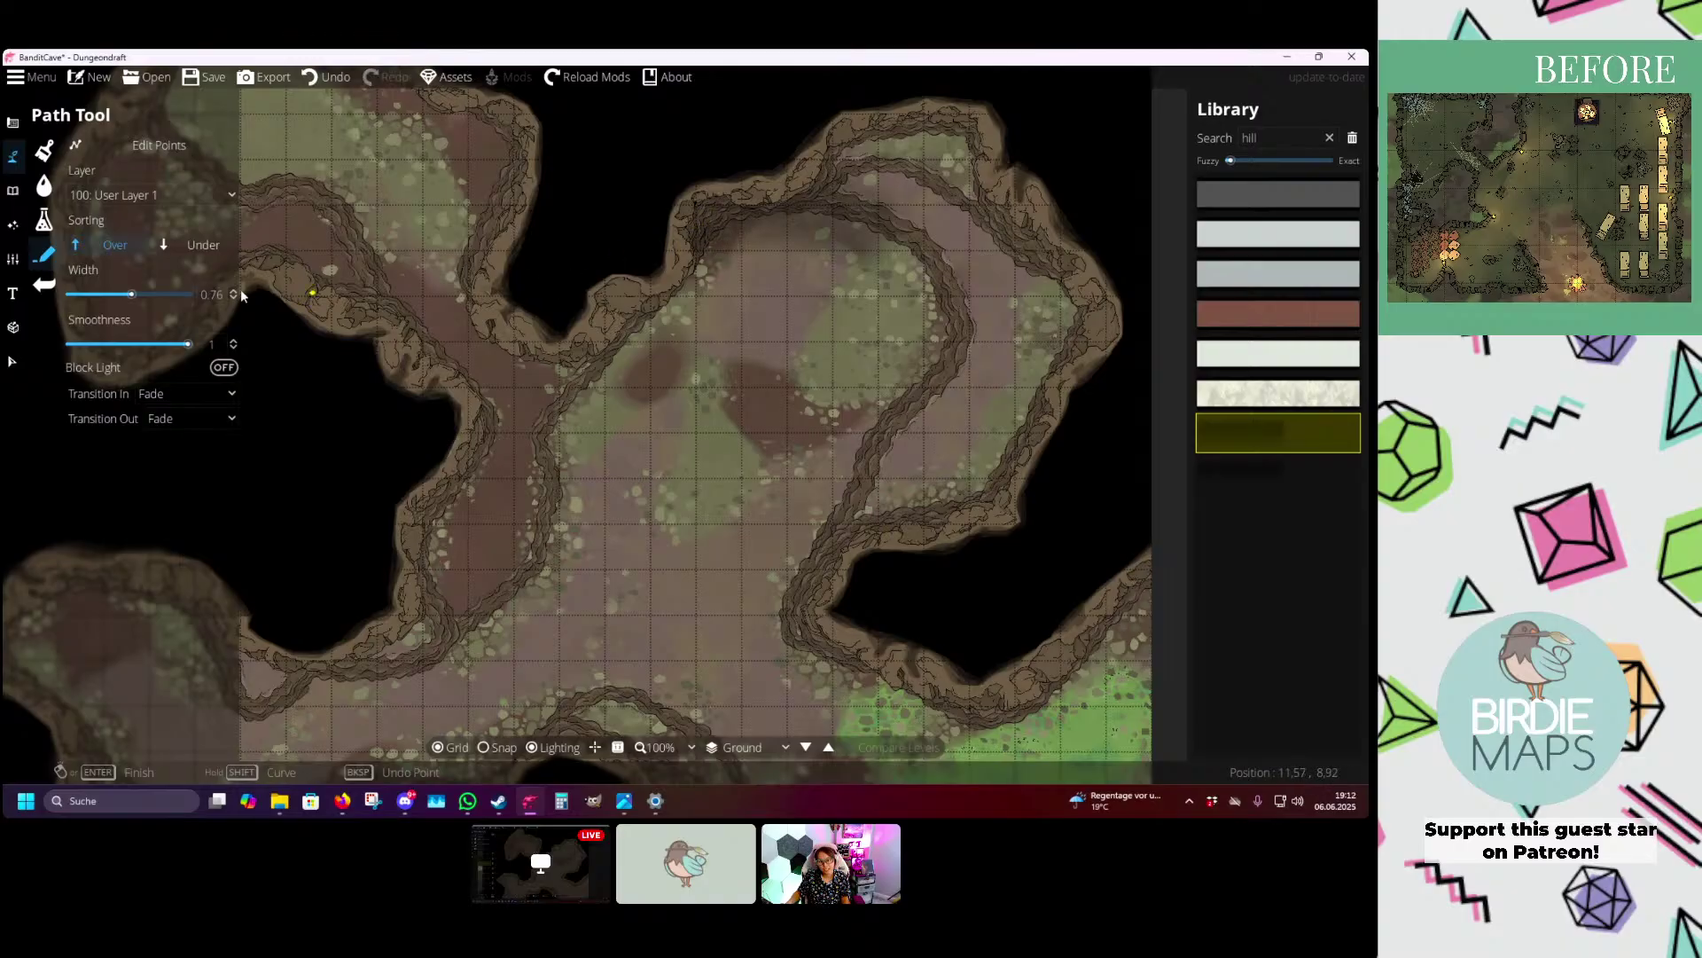
click(325, 77)
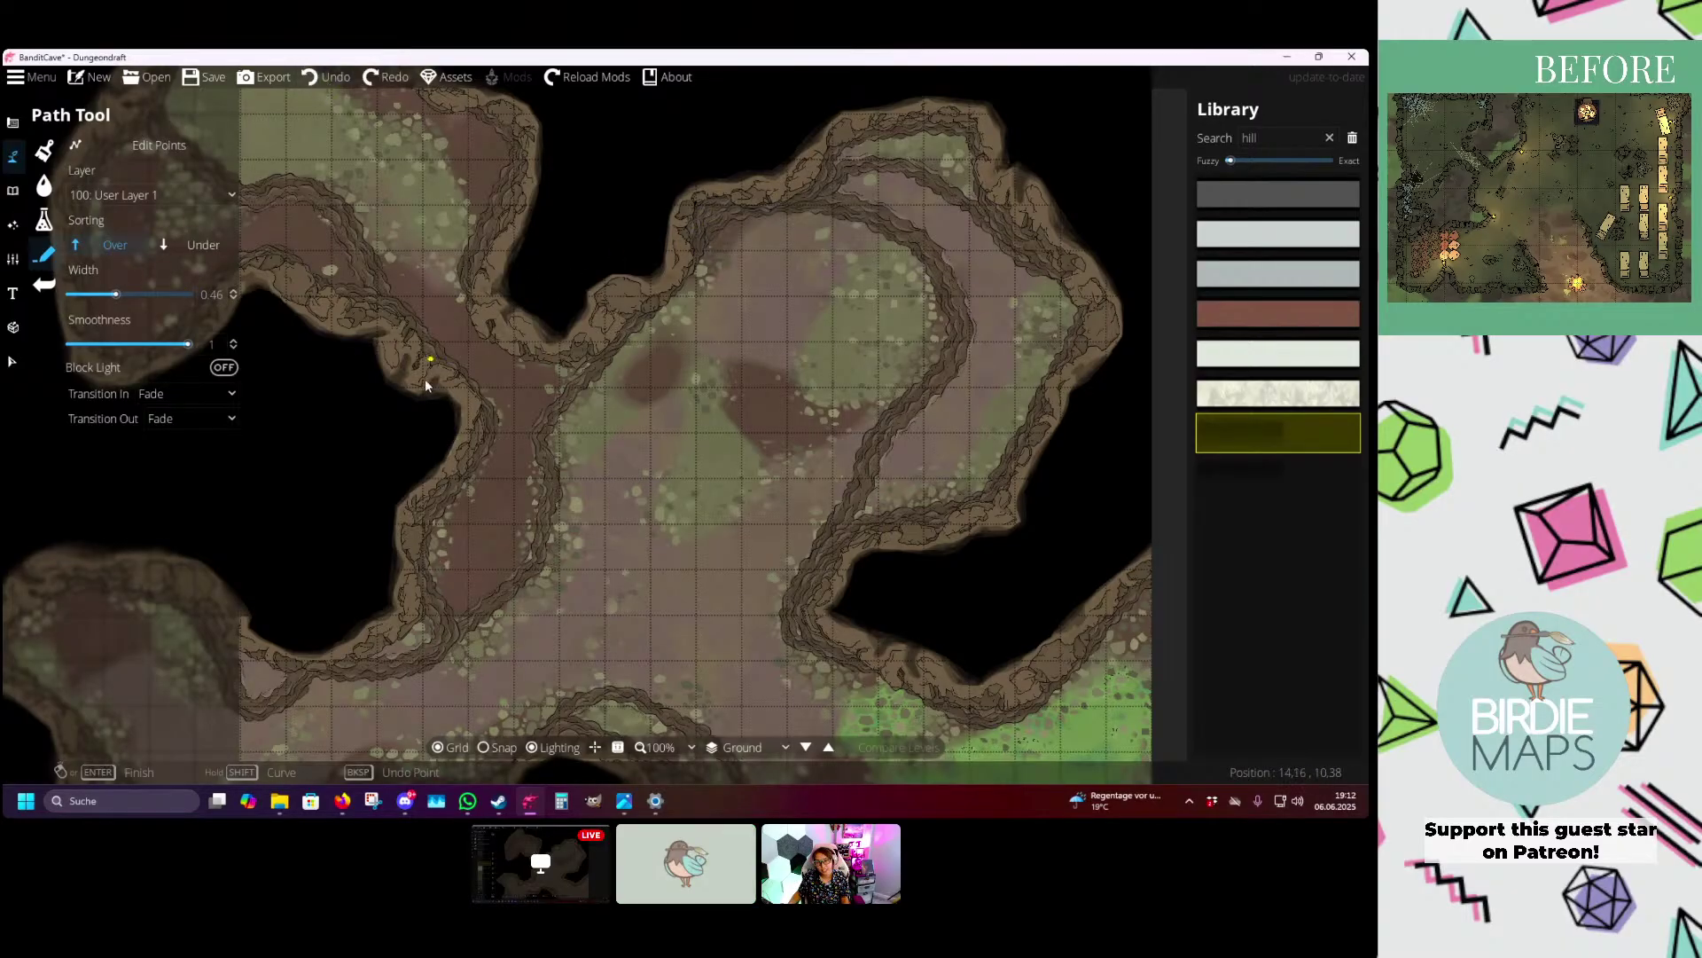
- Draw a hill shadow 0.46 wide, sorted over, along the west chamber and corridor ledges, around the northeast chamber and past the eastern spur
drag(169, 554, 538, 279)
mouse_move(424, 317)
mouse_down()
mouse_move(705, 407)
mouse_move(862, 353)
mouse_move(919, 304)
mouse_up()
drag(924, 297, 719, 443)
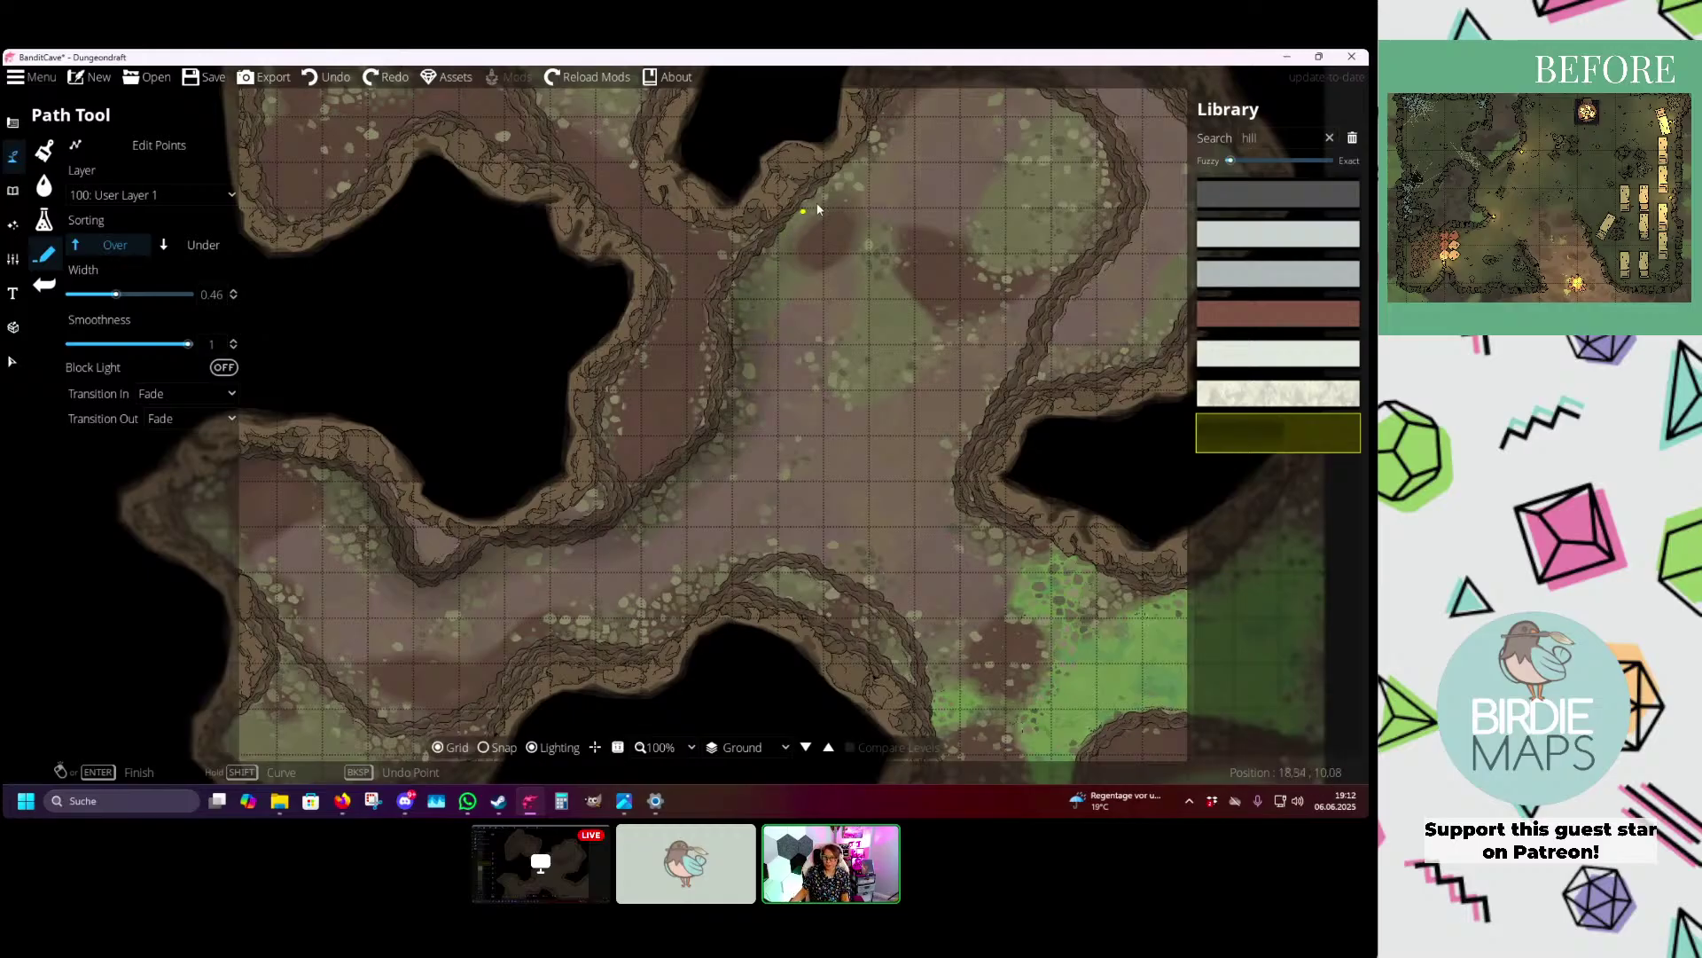
drag(817, 210, 628, 257)
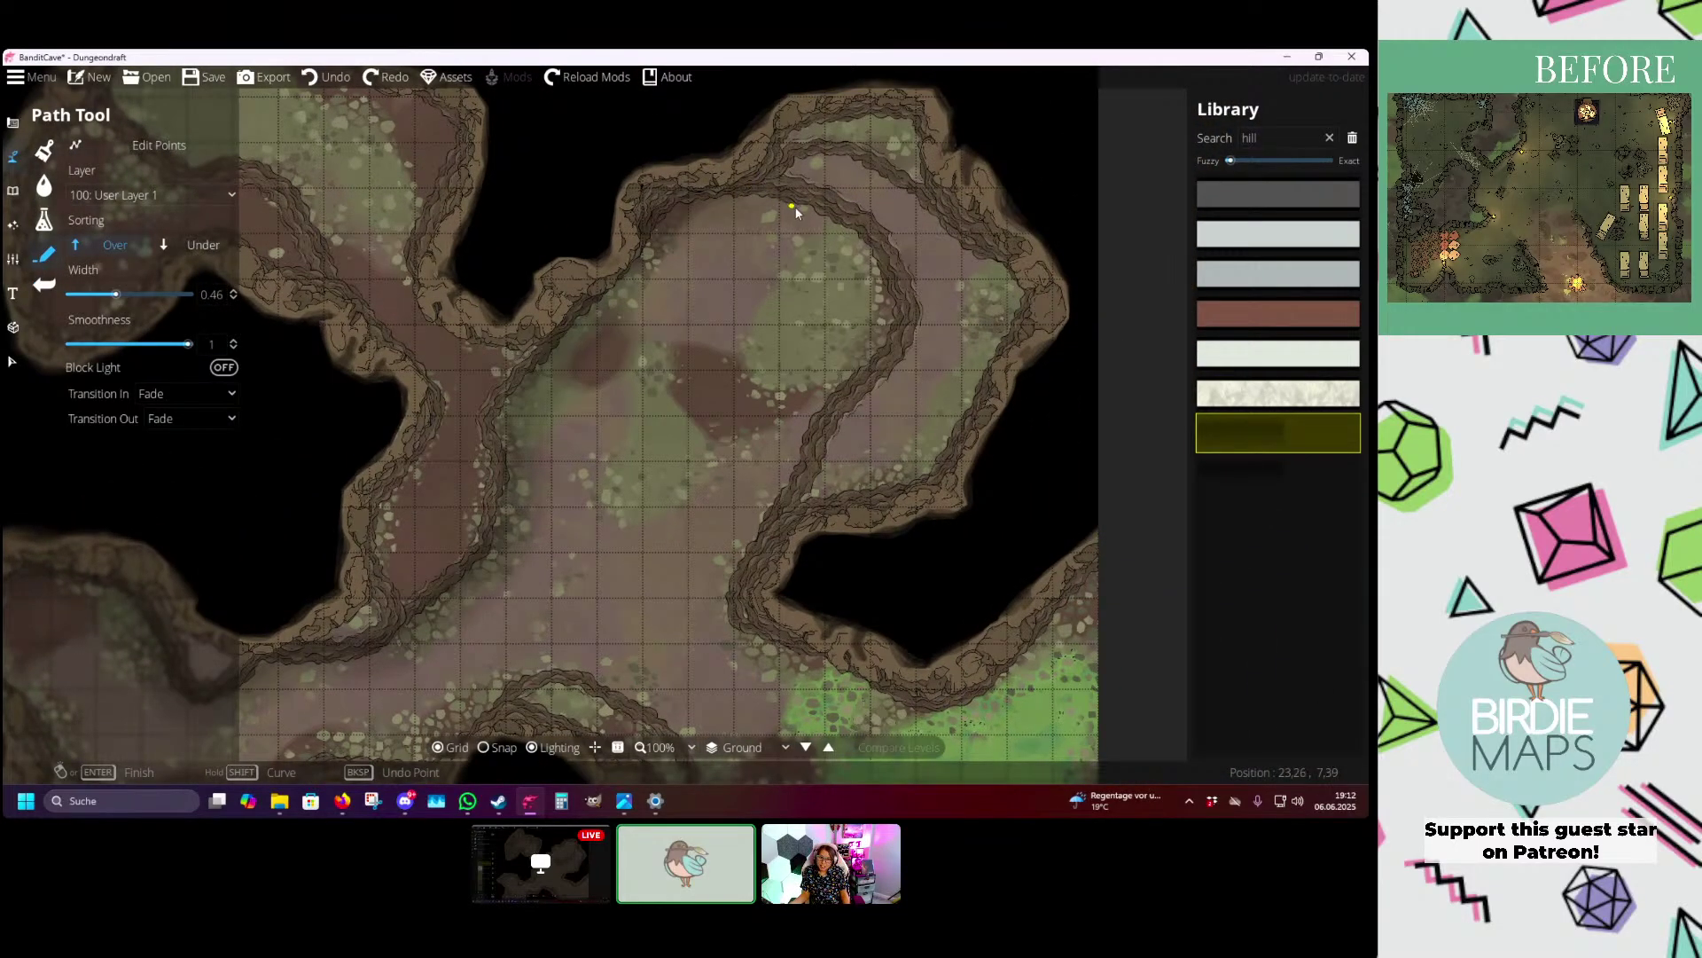
click(791, 431)
click(707, 599)
drag(706, 598, 620, 386)
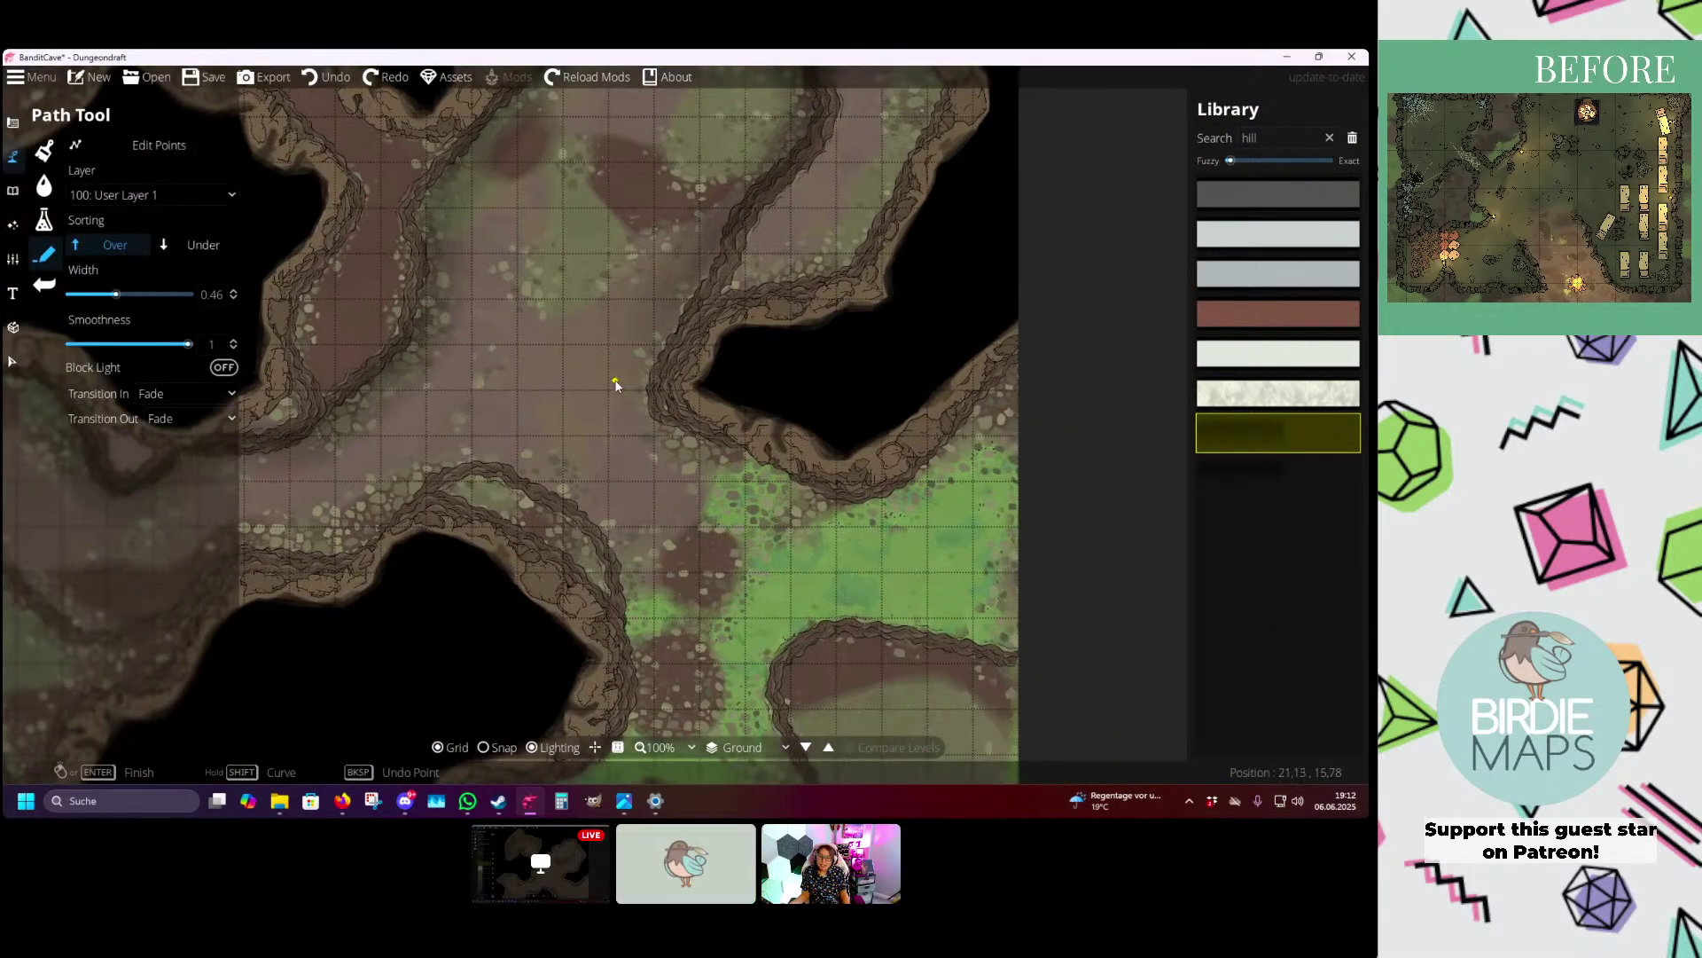
click(674, 486)
click(740, 500)
right_click(840, 518)
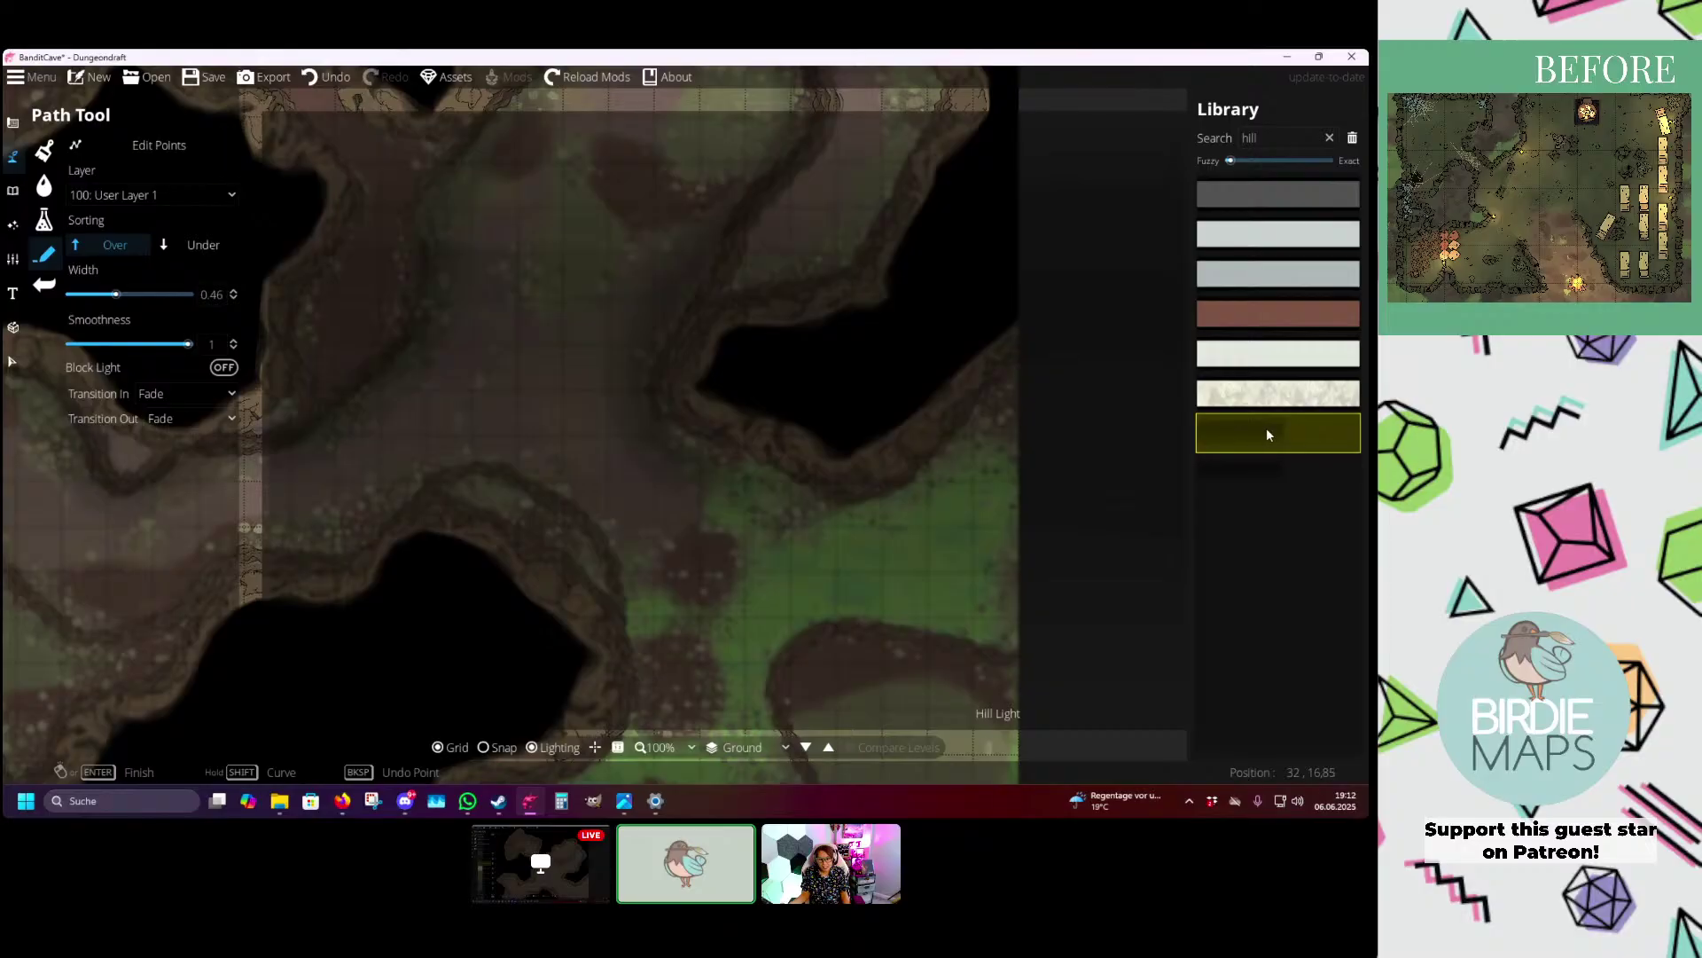
- Draw hill shadows outside the southern rock mass's cliff ledges and along the lower ledge of the west chamber
drag(805, 503, 1128, 409)
drag(871, 601, 613, 175)
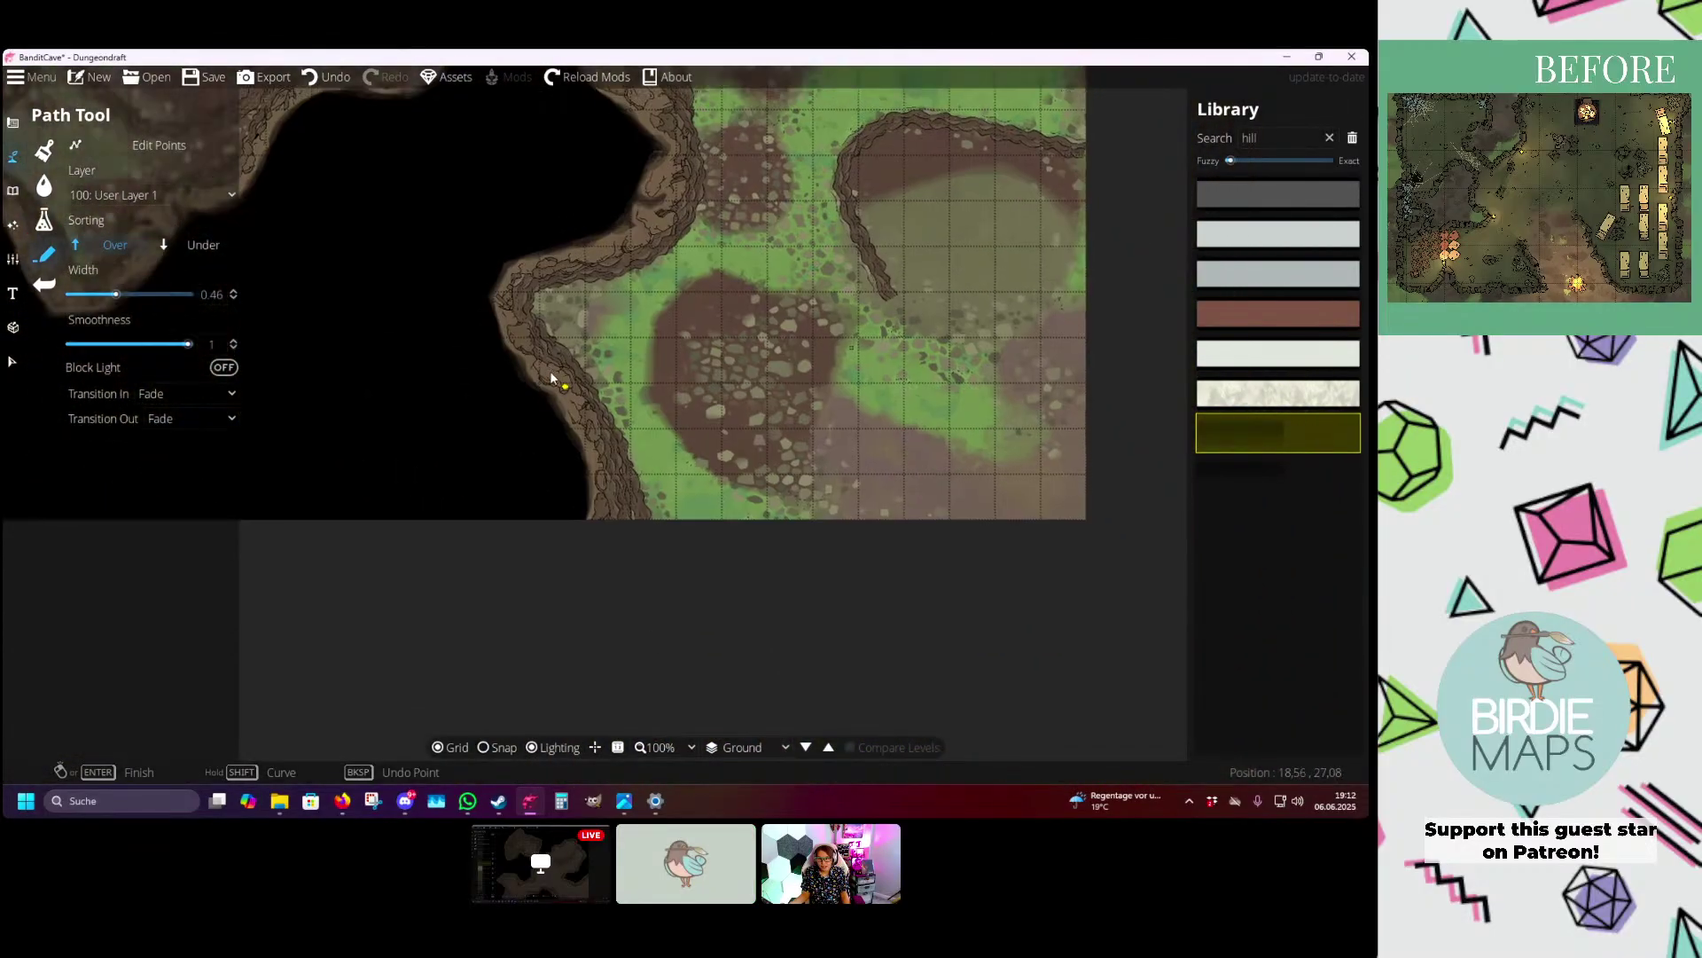
drag(532, 295, 468, 455)
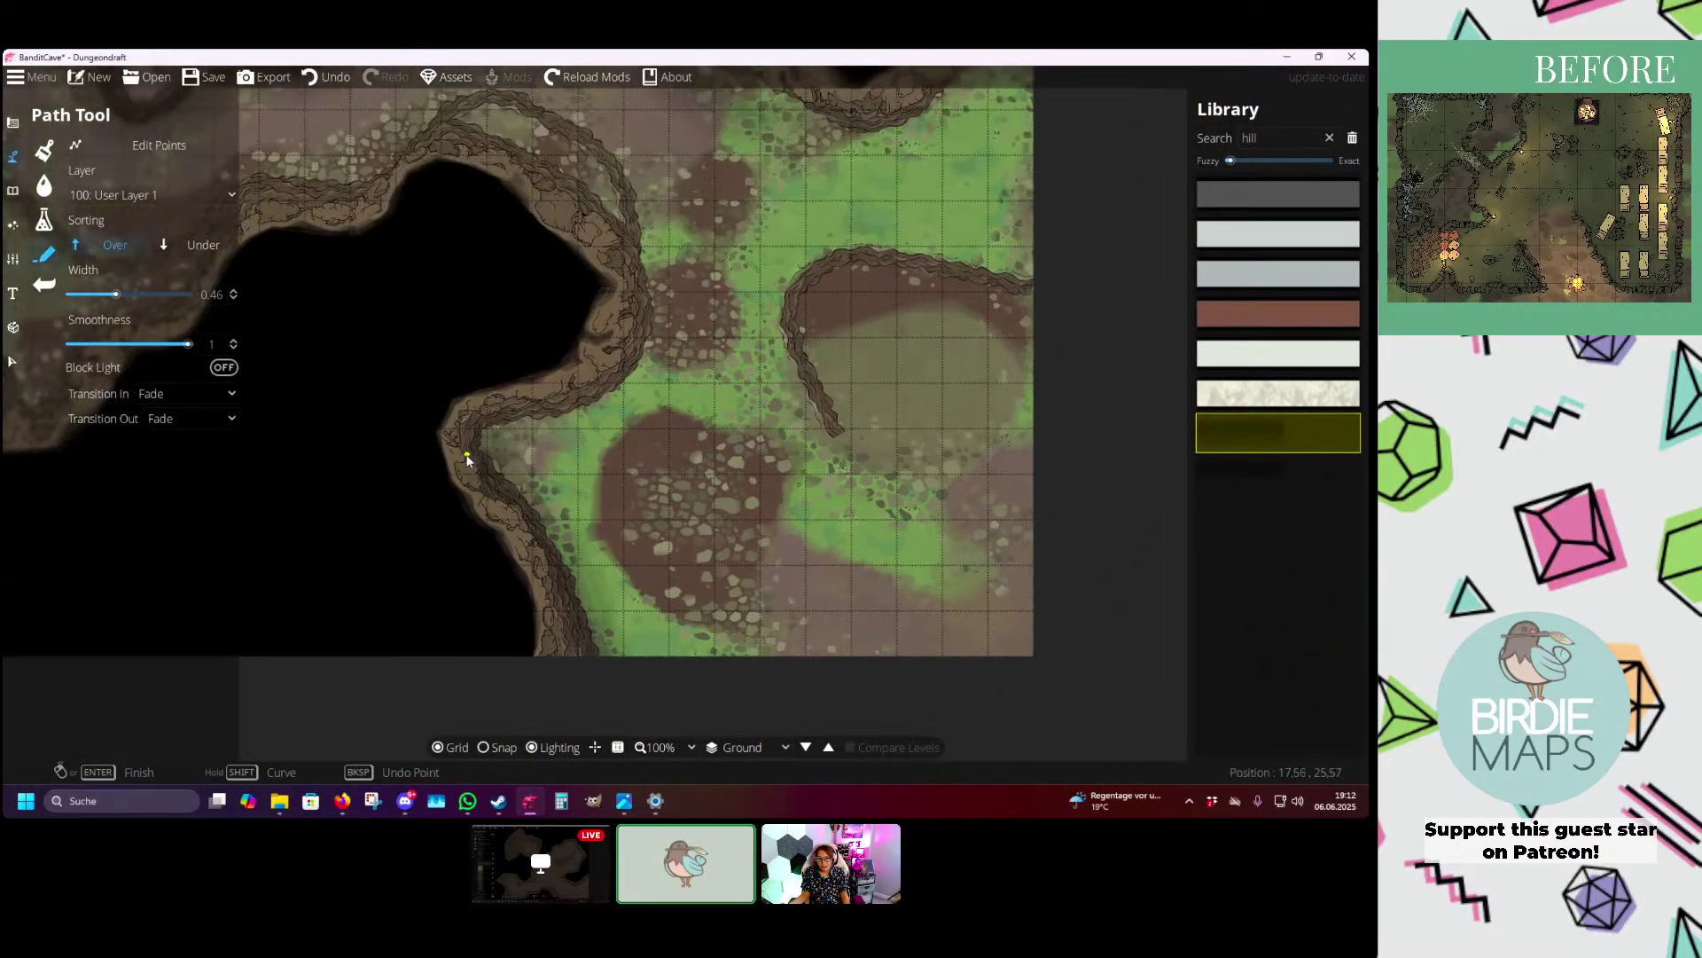
drag(671, 222, 841, 541)
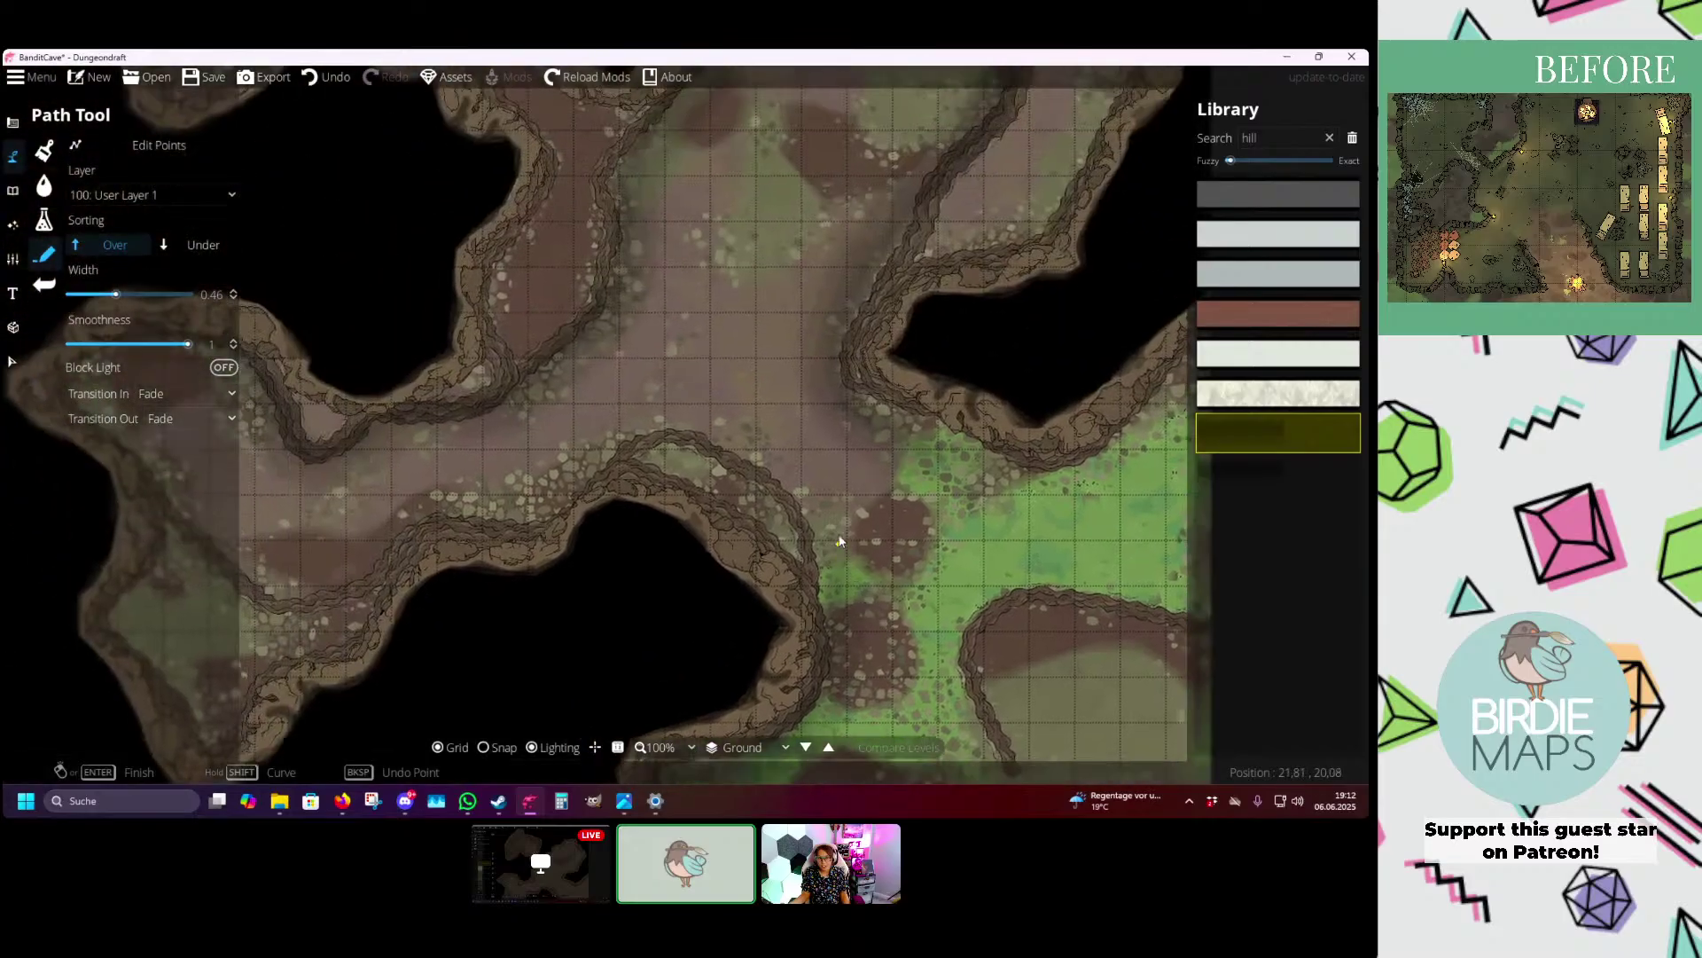
click(422, 509)
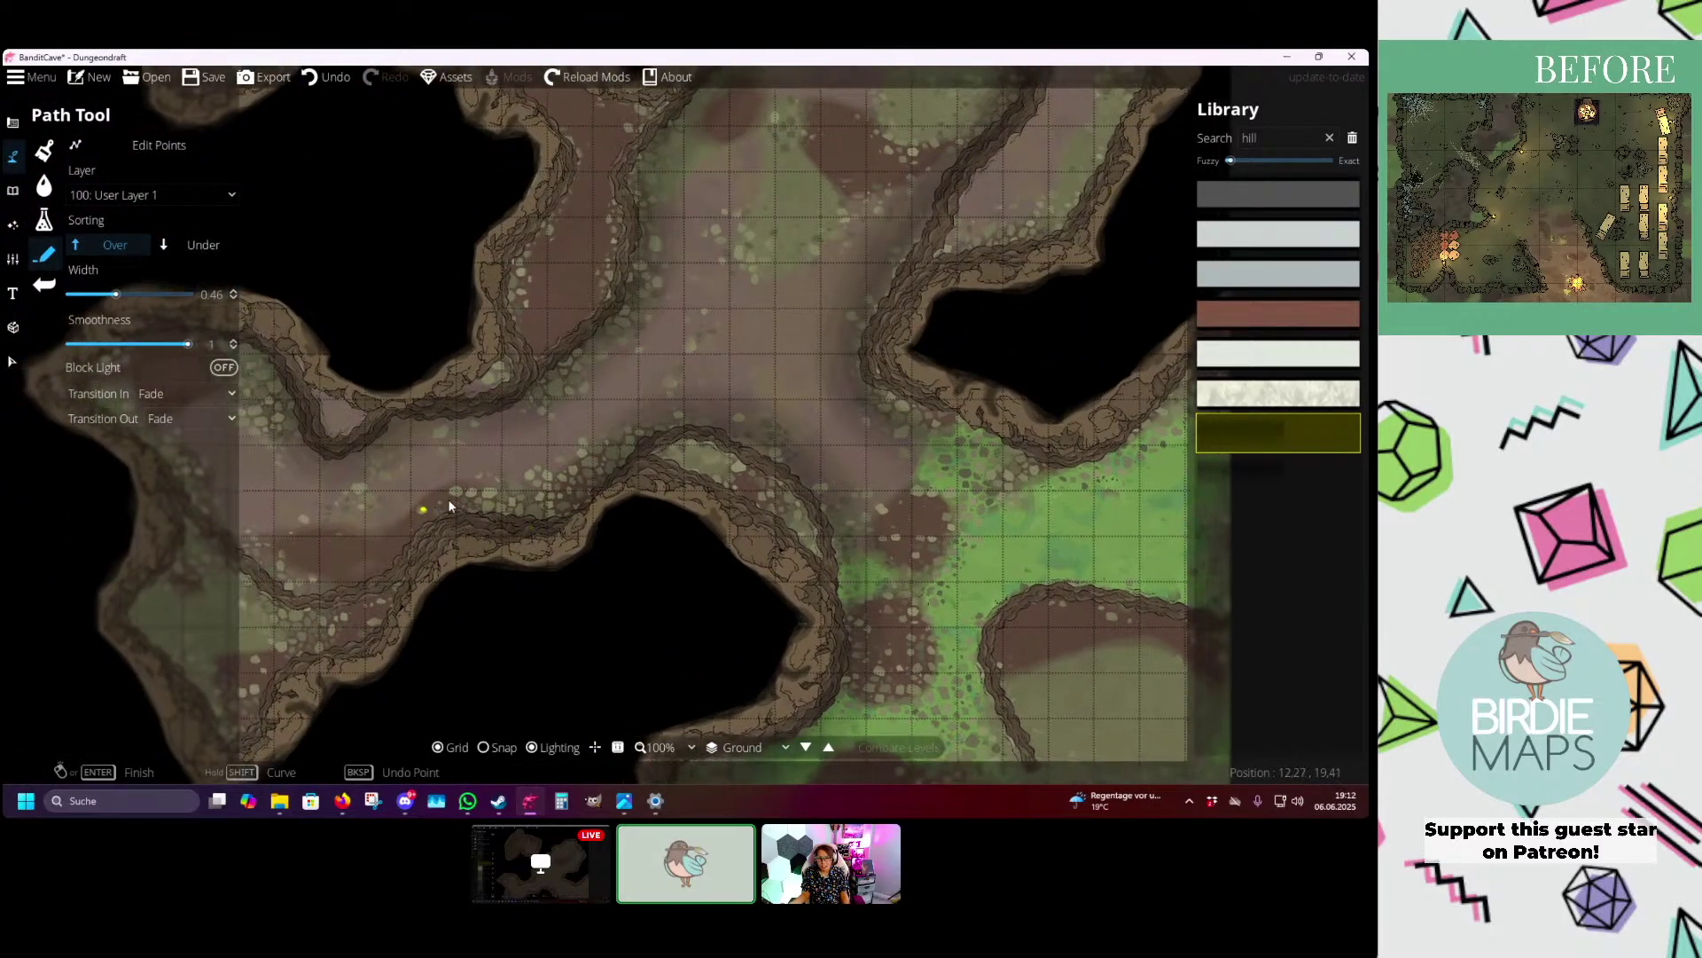
drag(448, 506, 543, 497)
drag(328, 375, 498, 405)
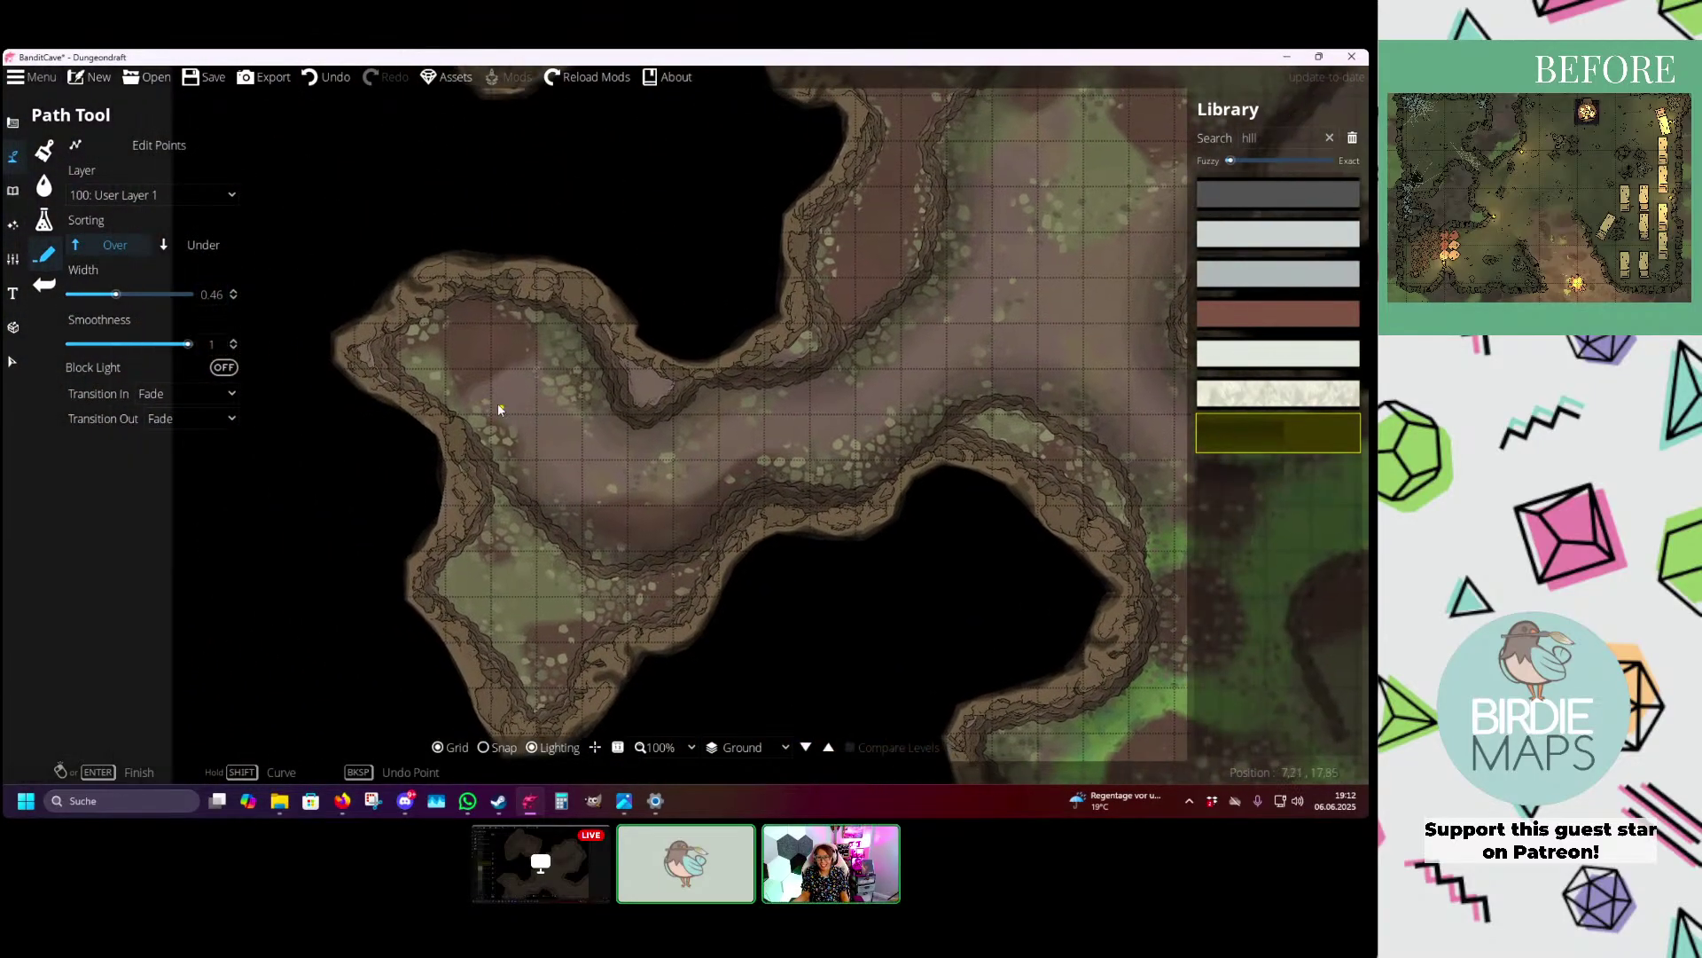
- Draw a hill shadow along the cliff ledge crossing the northwest chamber
drag(931, 229, 658, 410)
drag(557, 270, 724, 551)
click(412, 246)
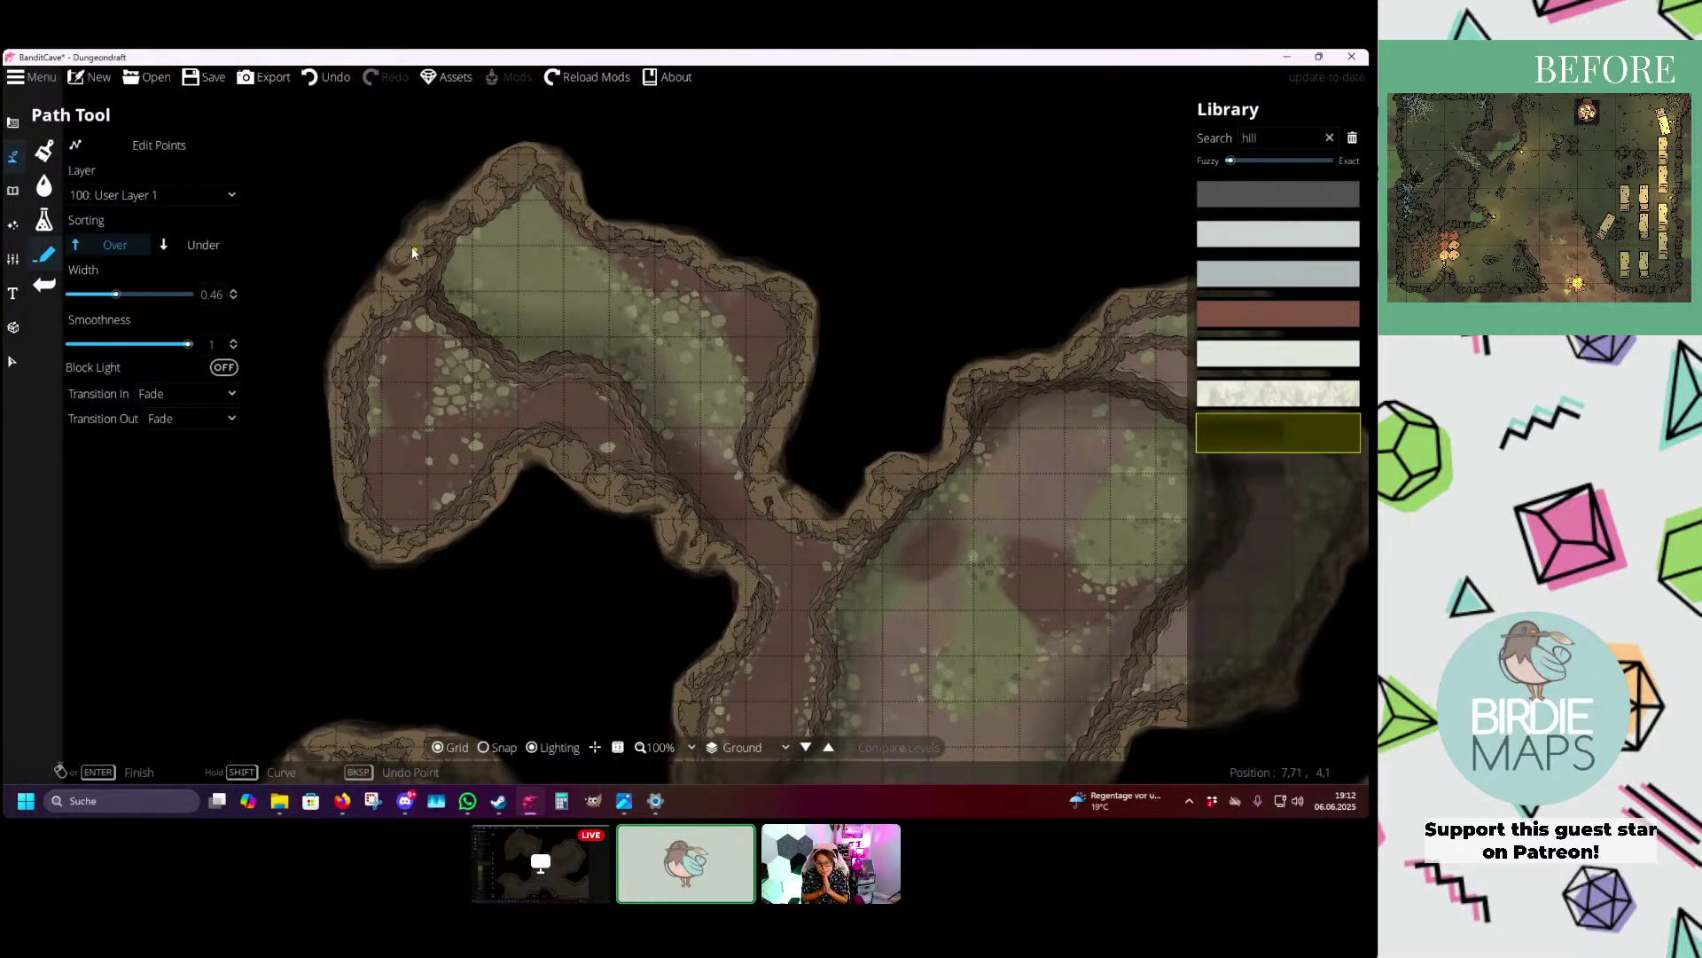
mouse_move(605, 310)
mouse_down()
mouse_move(520, 312)
mouse_move(572, 292)
mouse_up()
- Paint the curved ledge south of the central passage with Dirt 02 High Alpha terrain at brush size 2 and intensity 8
drag(932, 612, 554, 159)
drag(622, 298, 688, 277)
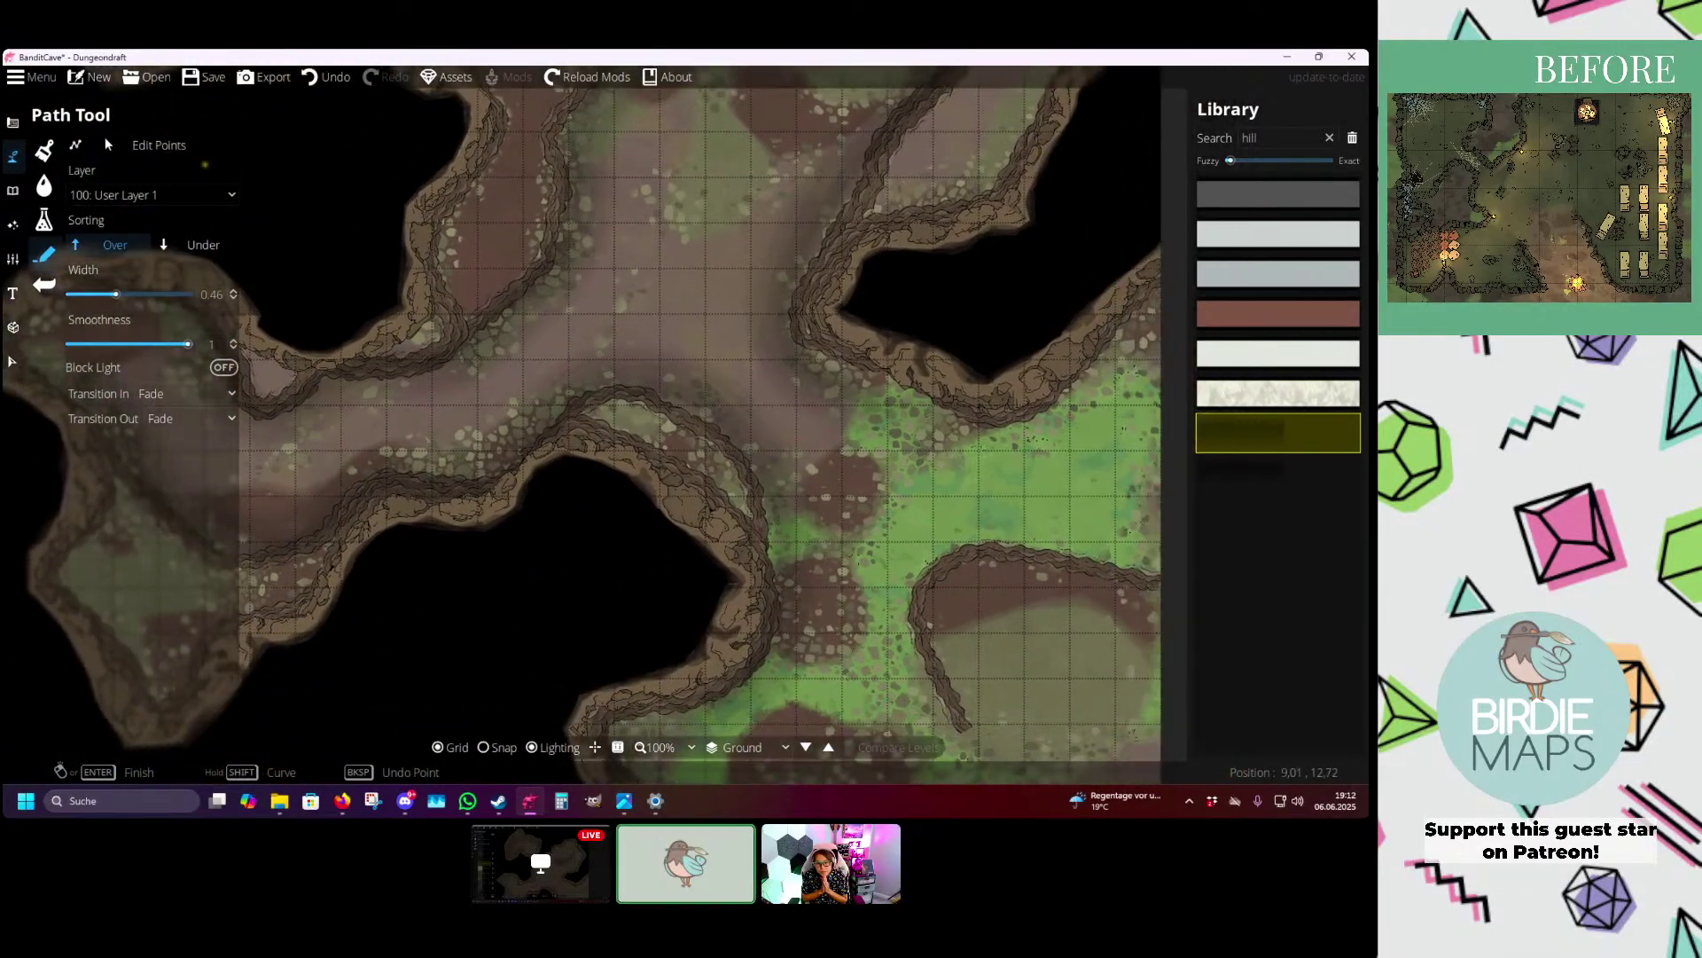
click(13, 124)
key(Up)
key(Right)
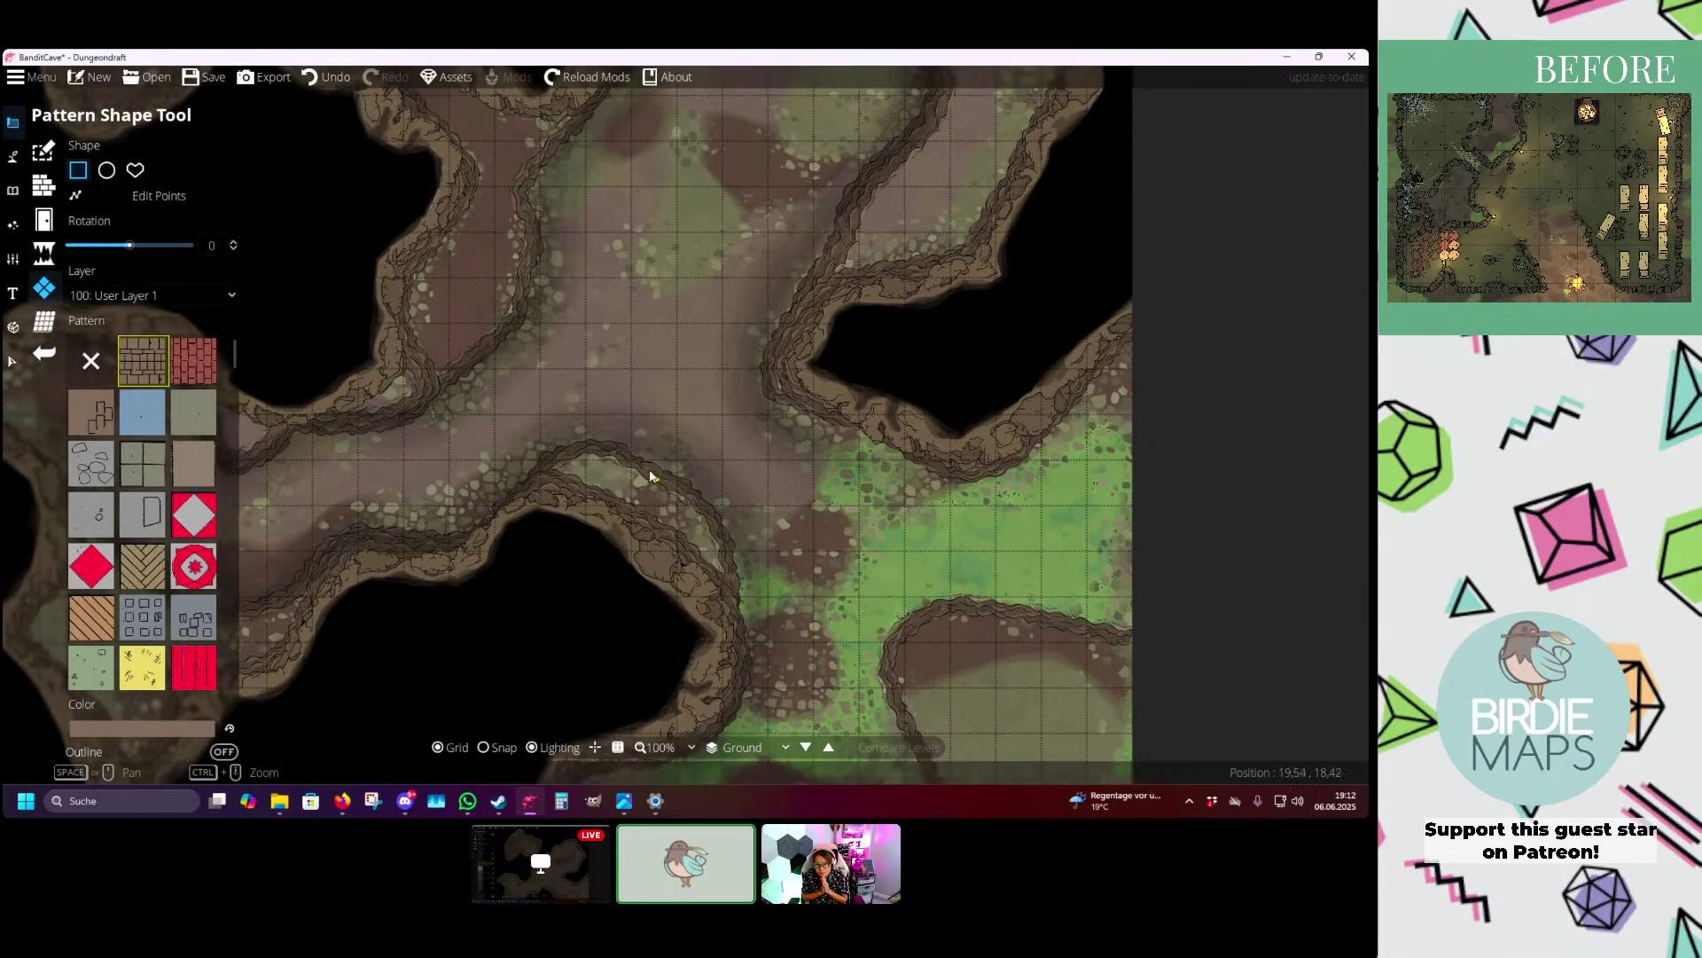
drag(650, 476, 507, 388)
scroll(561, 400, up, 1)
scroll(571, 432, up, 2)
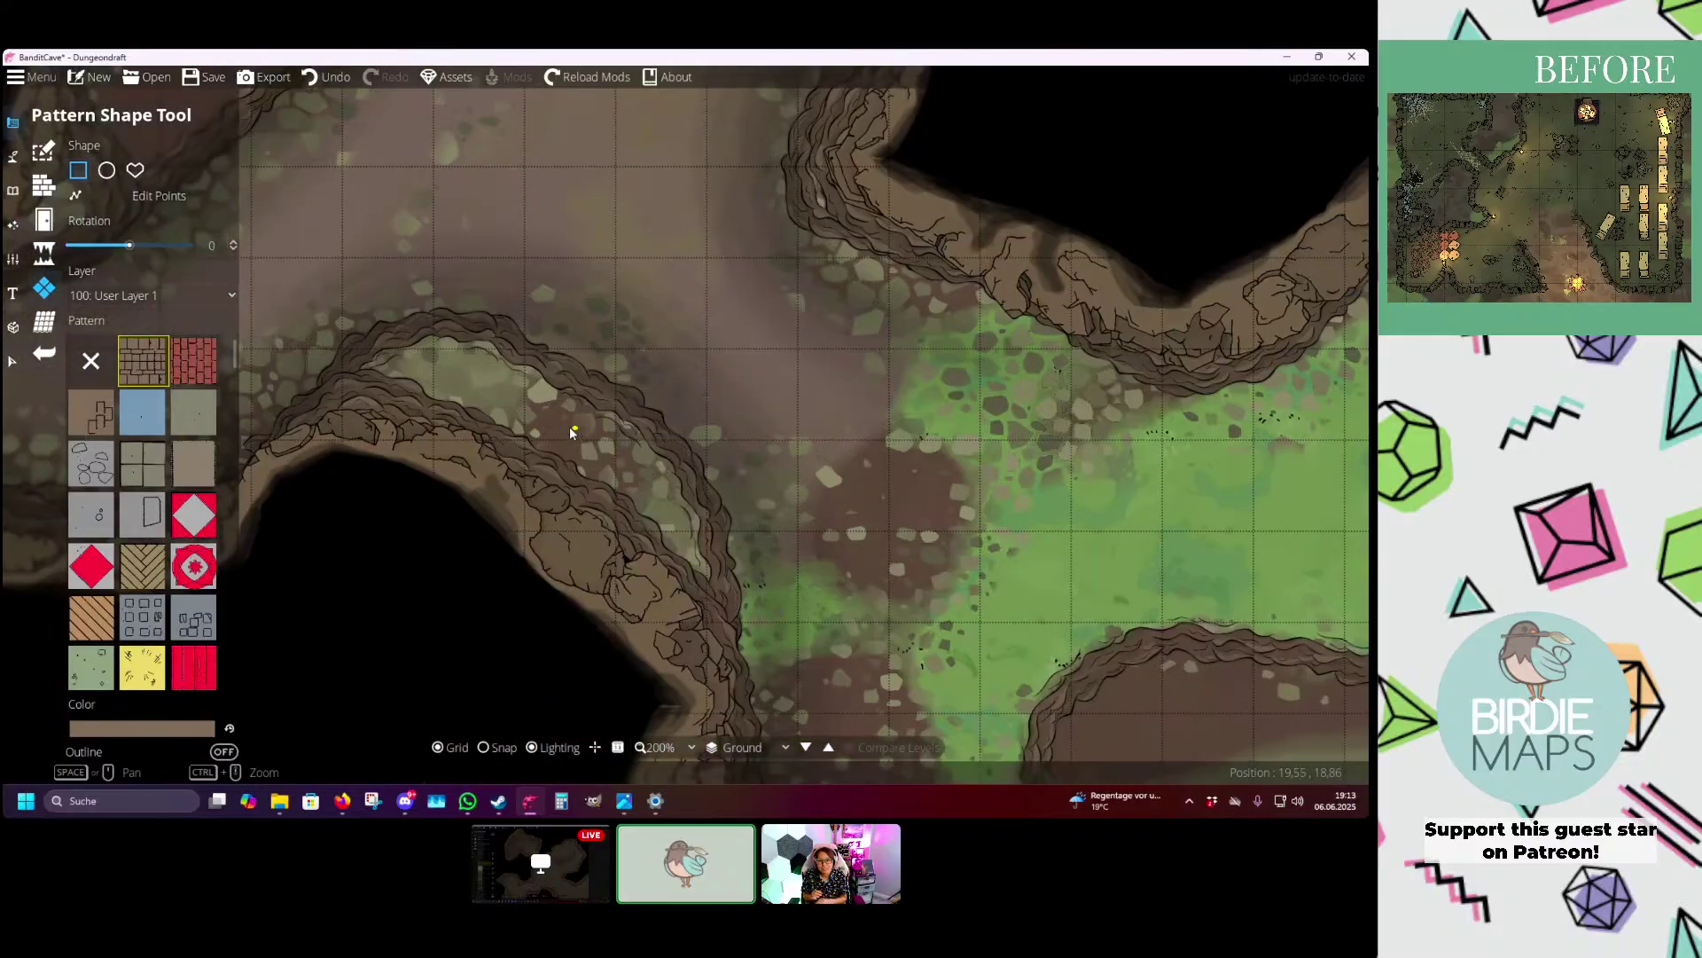
click(13, 157)
click(145, 428)
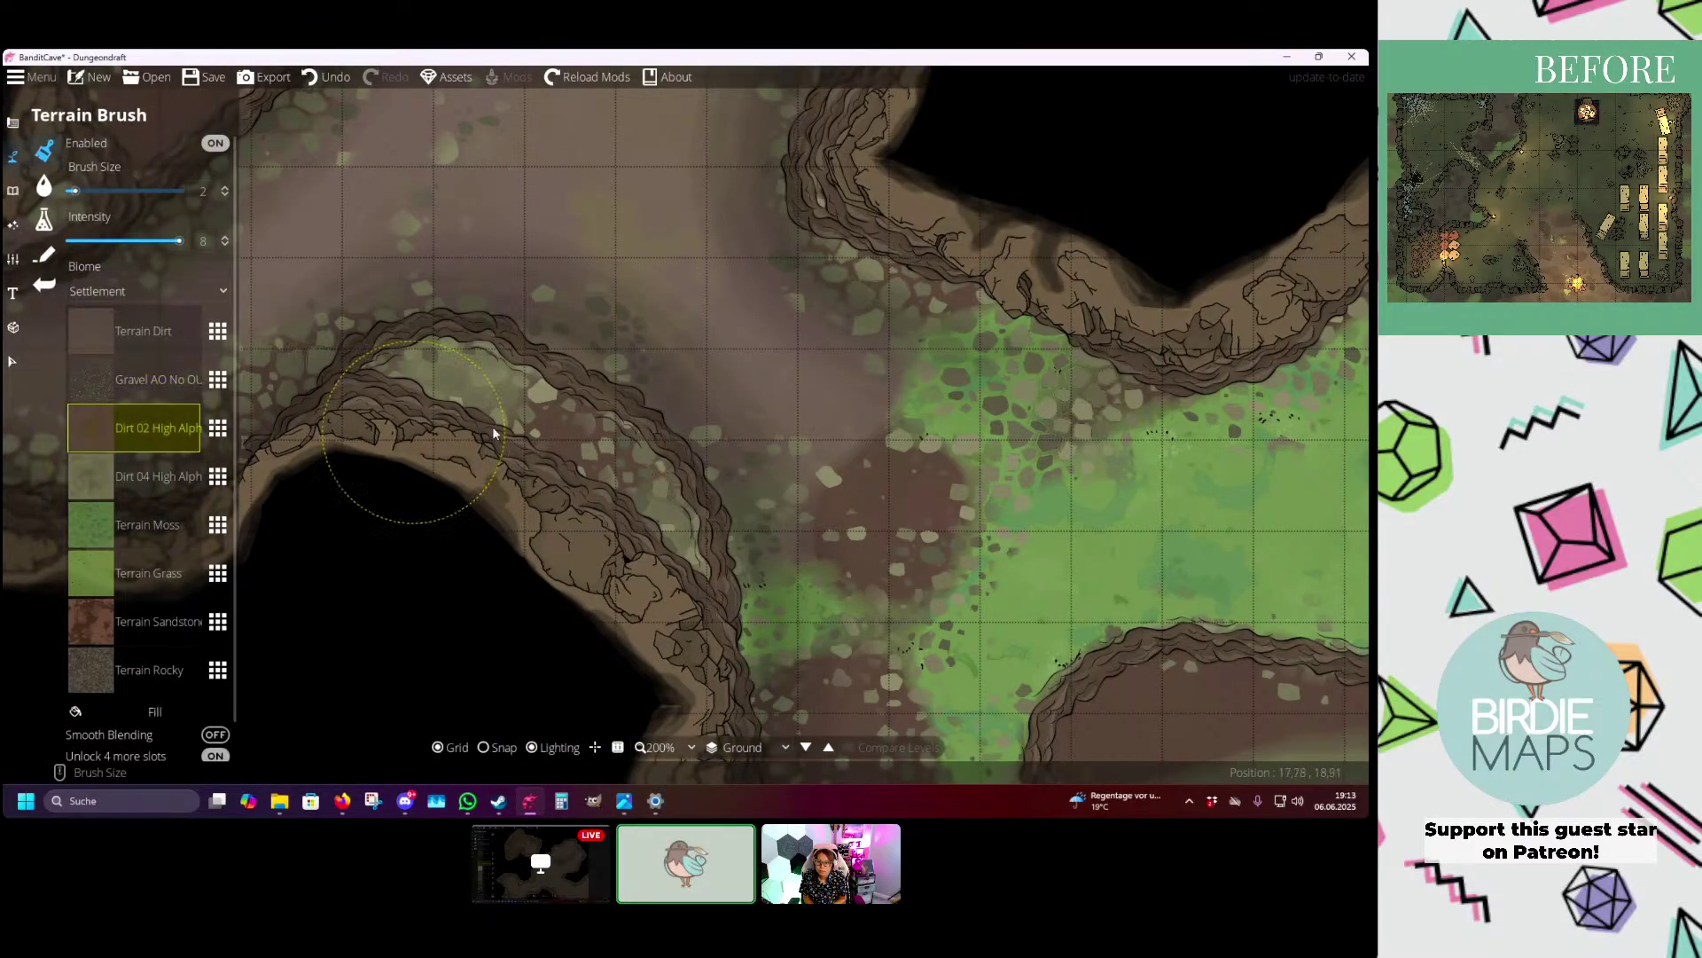
mouse_move(494, 433)
mouse_down()
mouse_move(450, 389)
mouse_move(685, 556)
mouse_move(480, 424)
mouse_move(661, 447)
mouse_move(734, 431)
mouse_up()
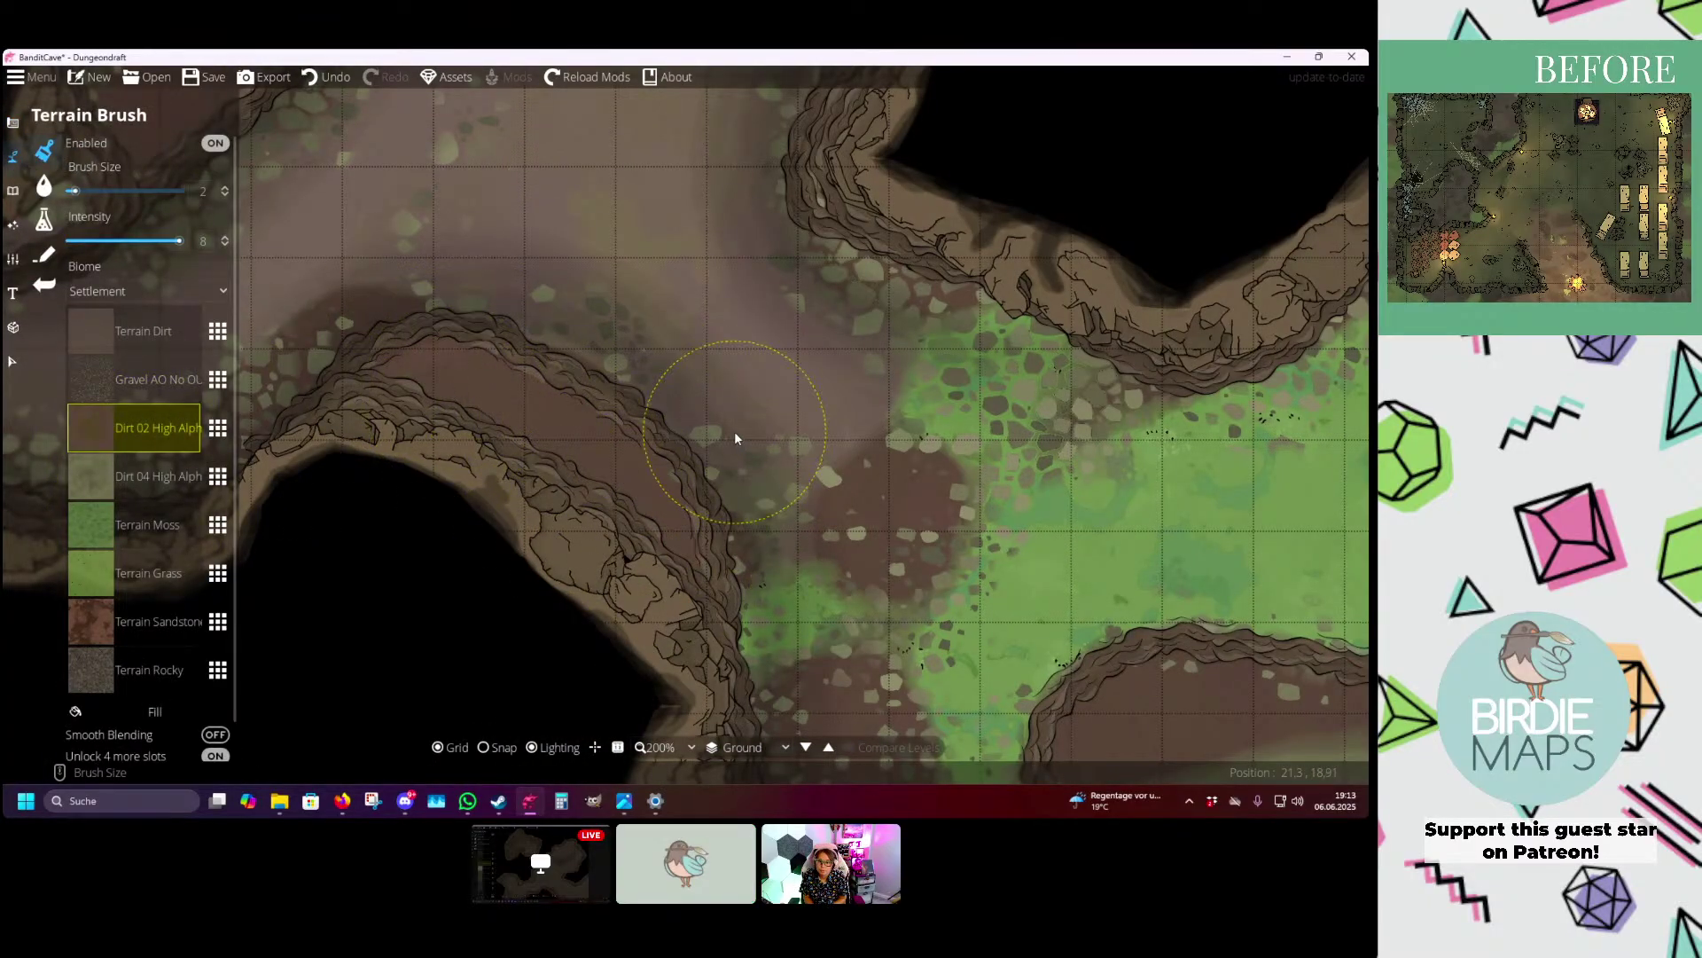
- Set up the Pattern Shape Tool with the stone-flecked moss-green pattern recoloured to dark brown 473e35
click(13, 124)
click(43, 321)
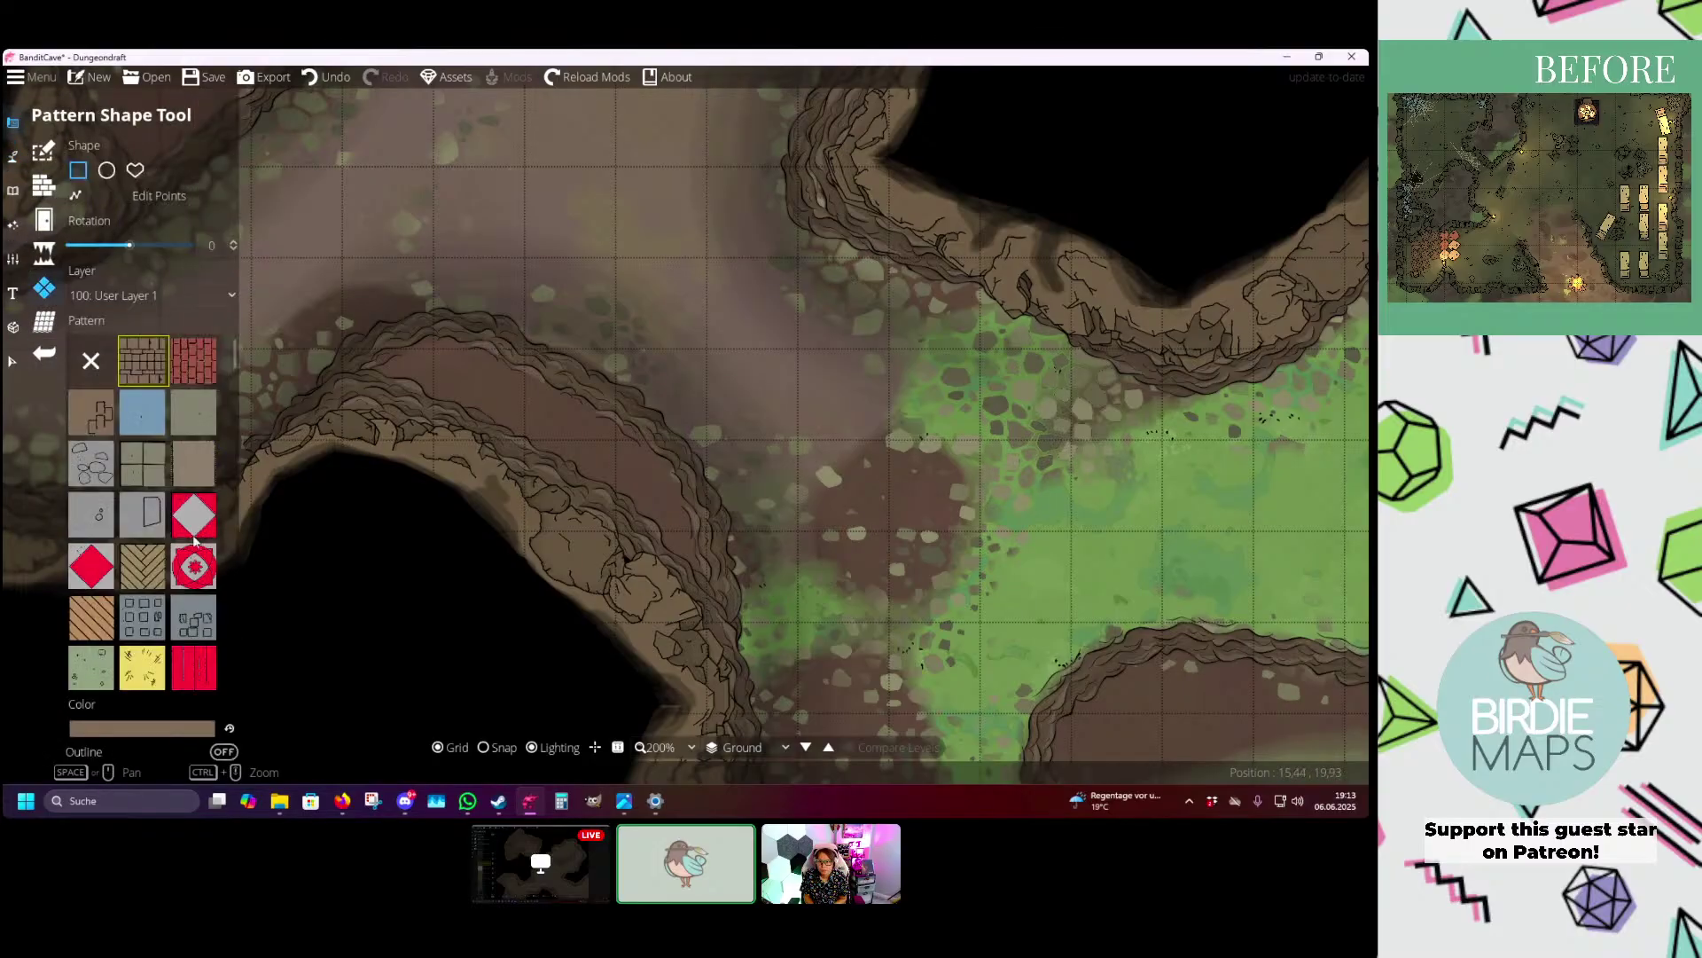
click(179, 413)
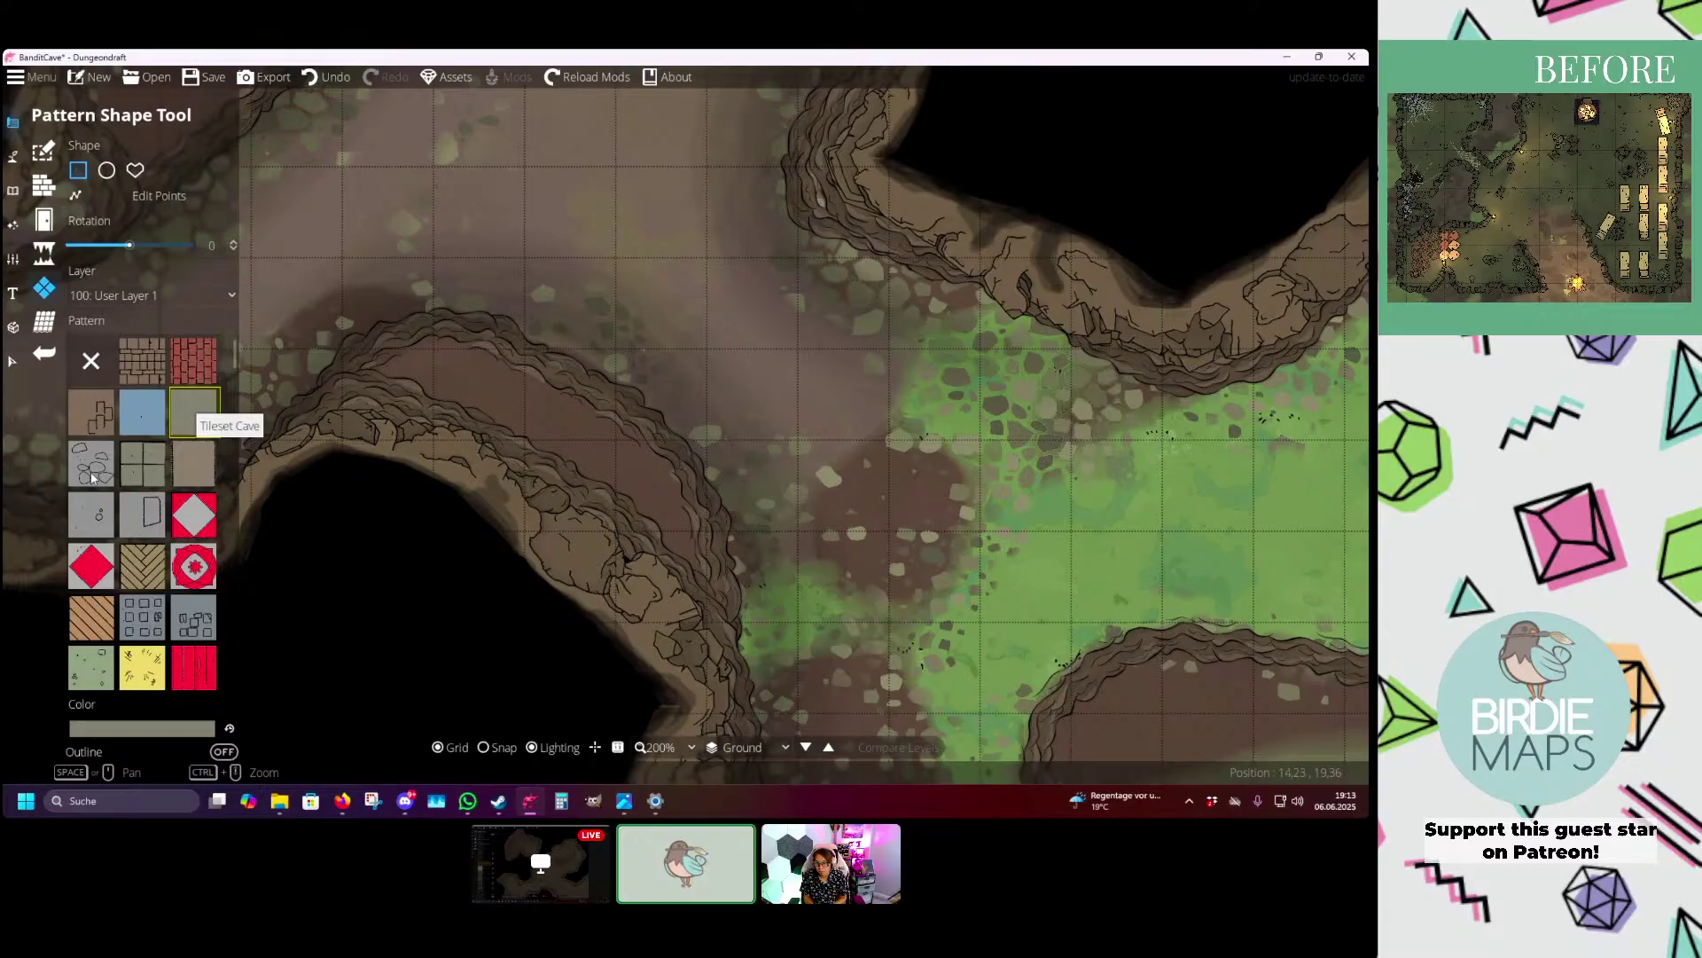
click(92, 477)
click(96, 674)
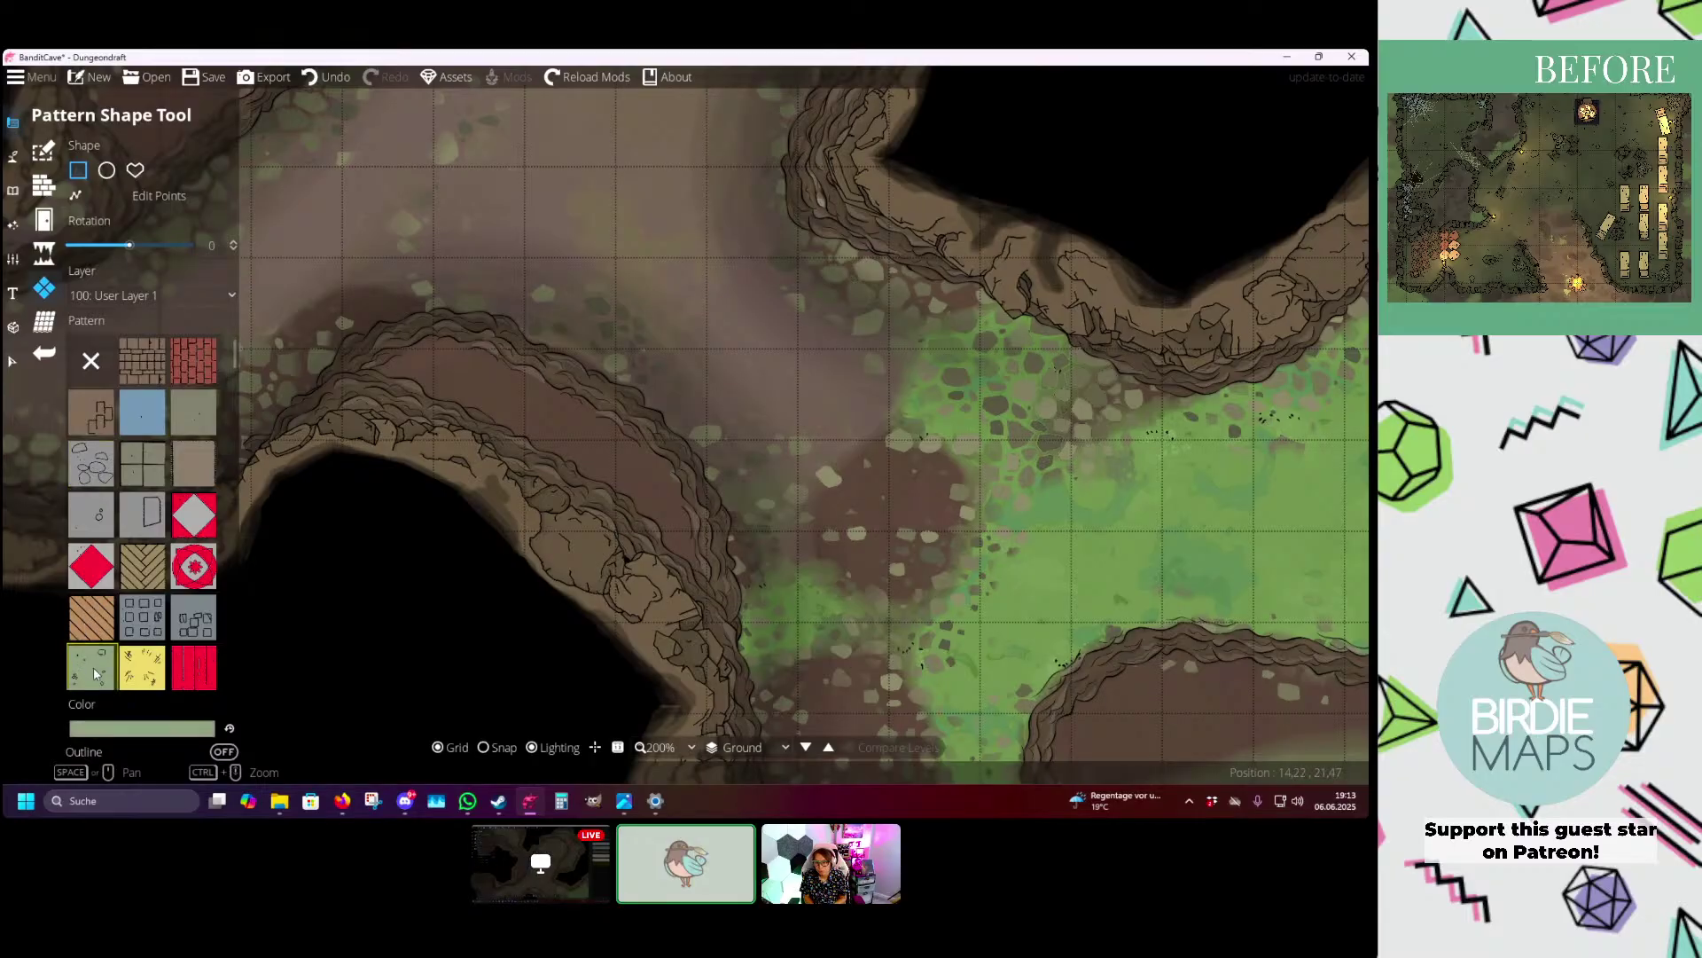
click(149, 728)
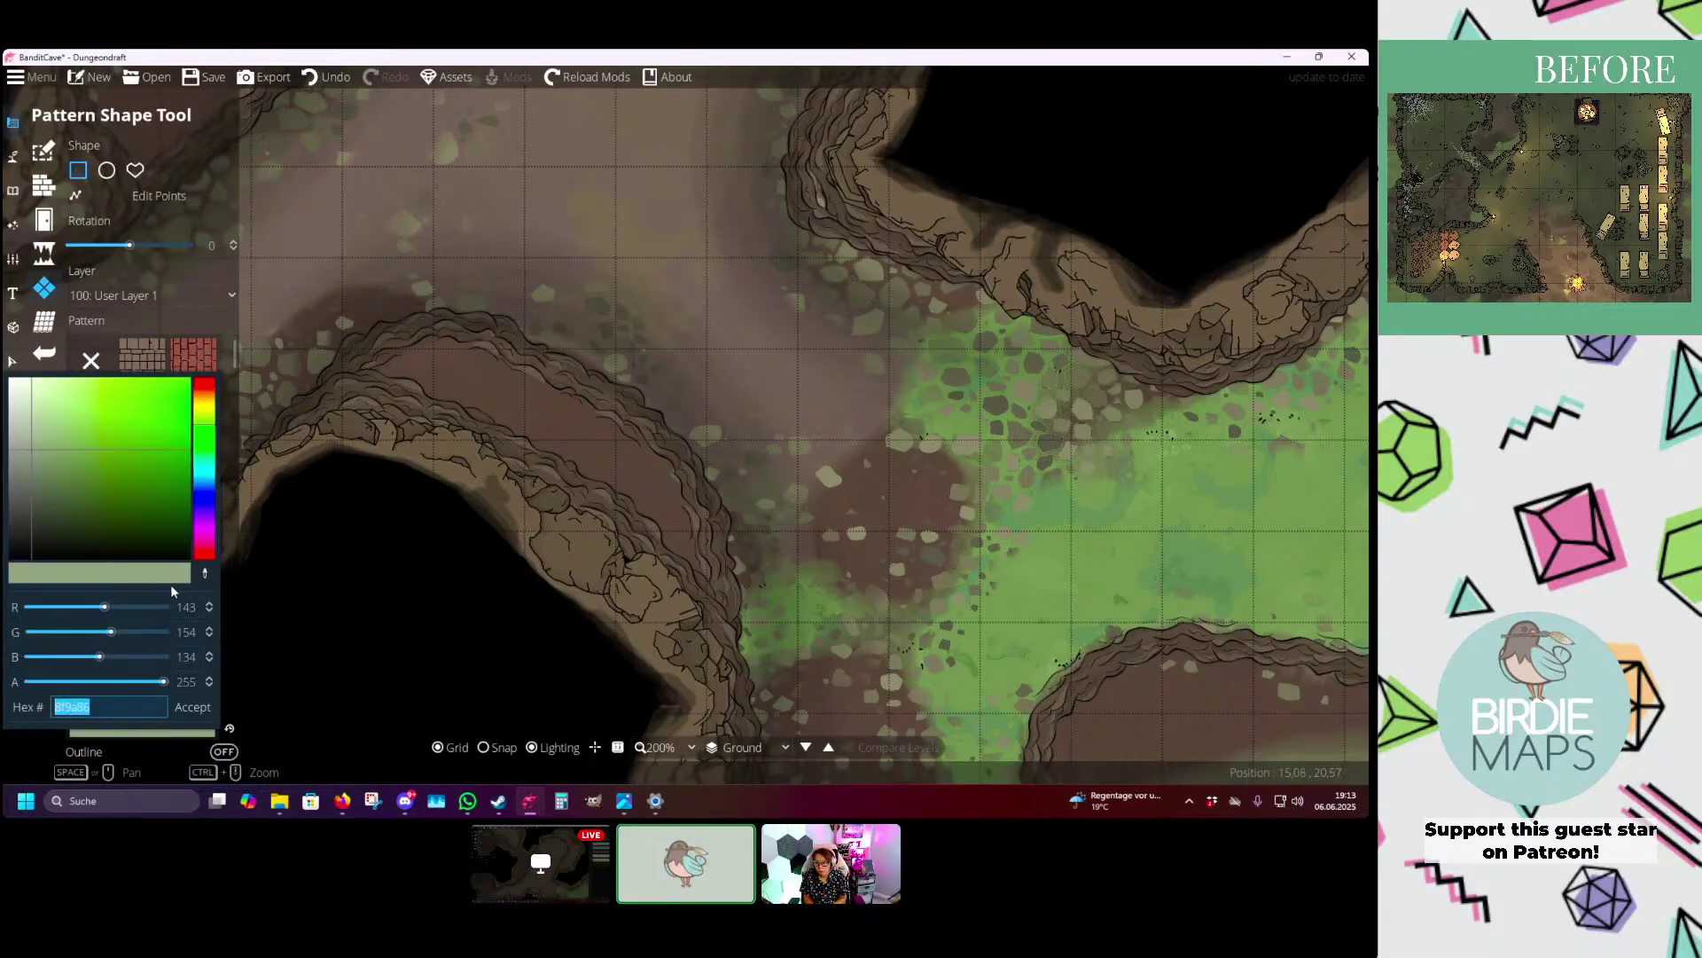
click(205, 573)
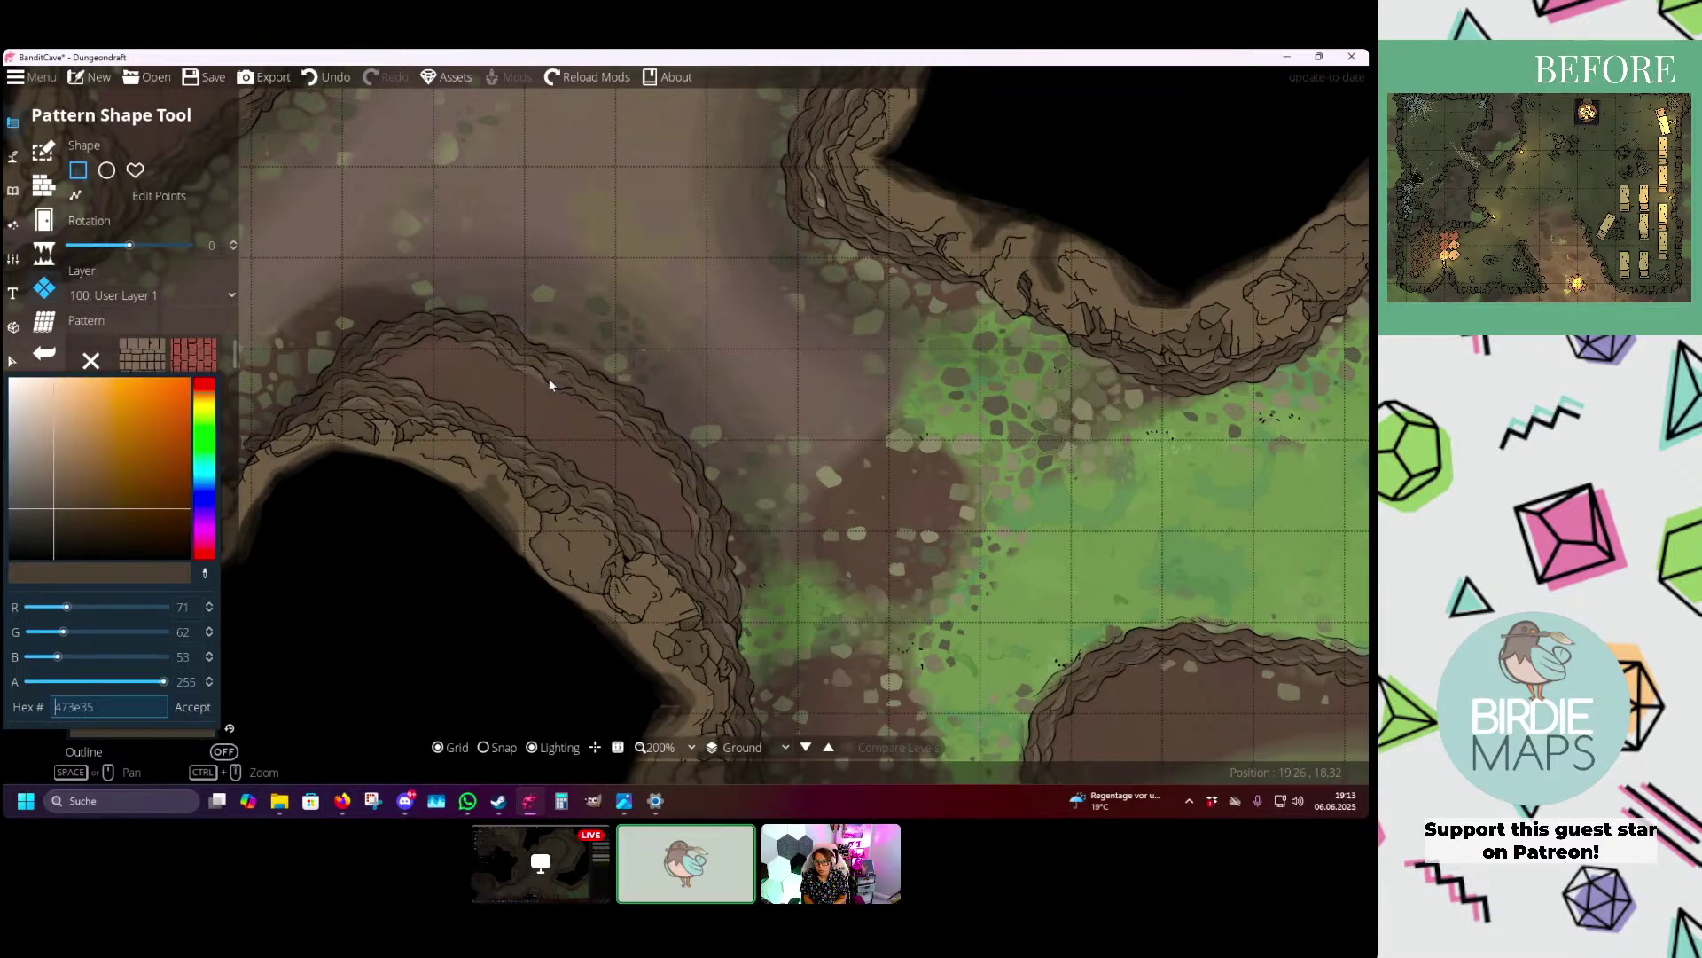
click(192, 706)
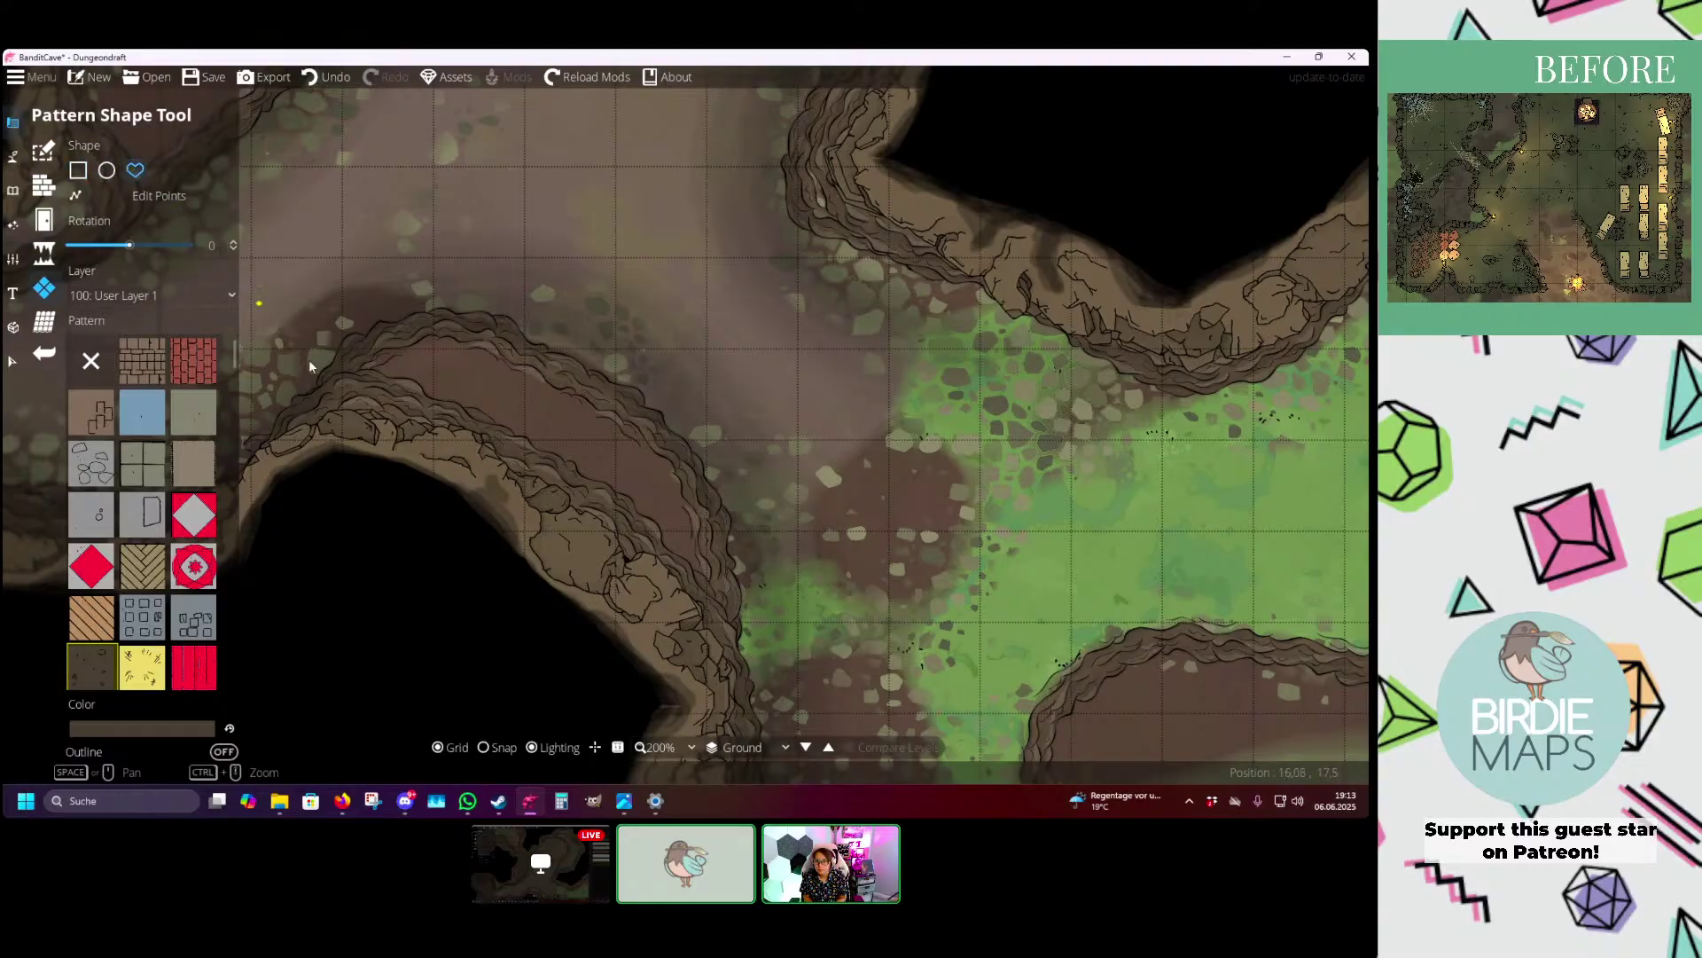
- Draw a freeform pattern shape covering the curved ledge south of the central passage
drag(601, 406, 710, 529)
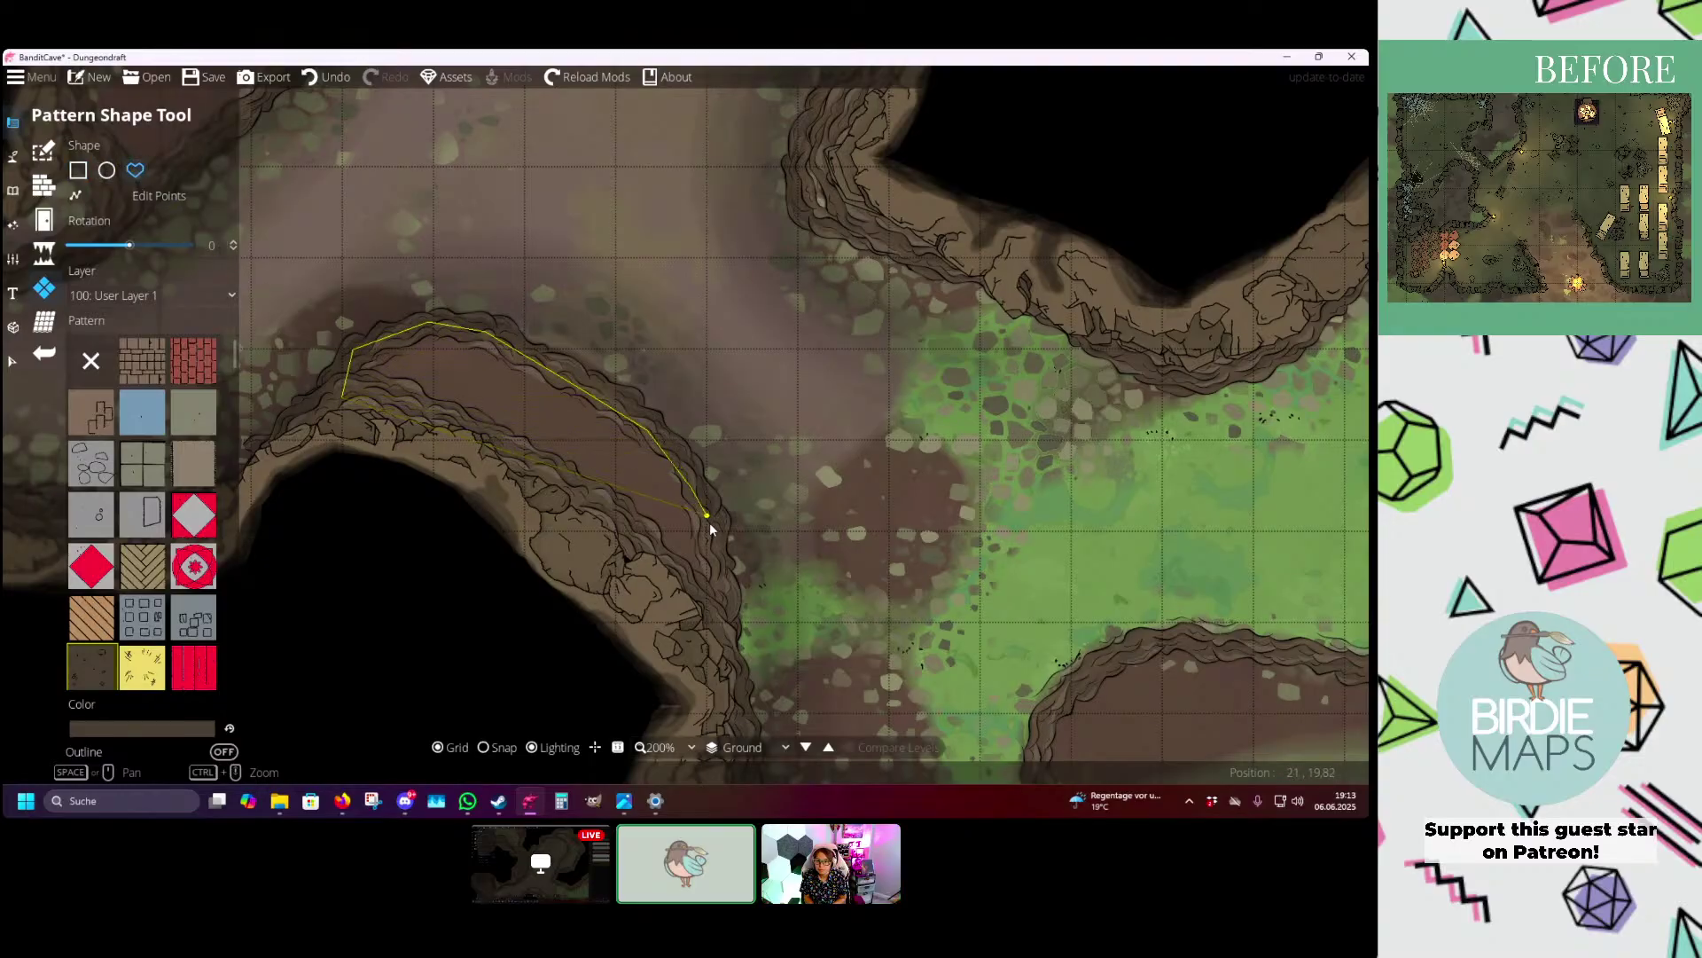
click(344, 397)
drag(461, 334, 437, 386)
- Select the curved ledge's pattern shape and recolour it to 554a40
click(11, 355)
click(560, 486)
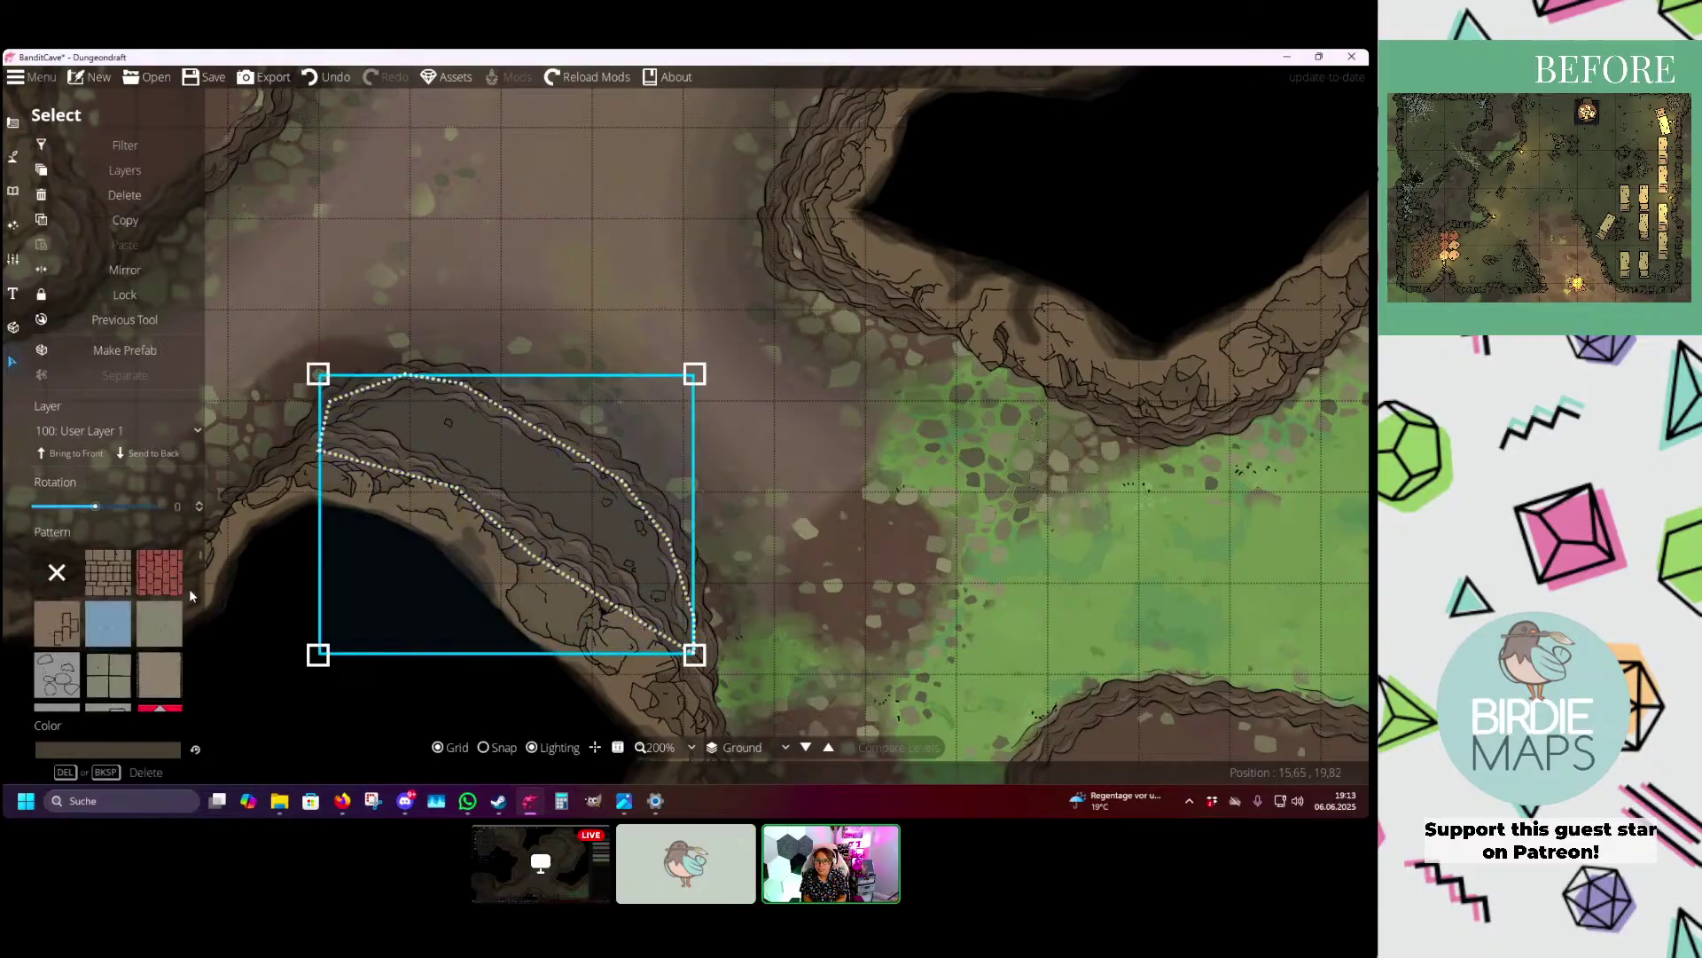
click(137, 753)
click(55, 520)
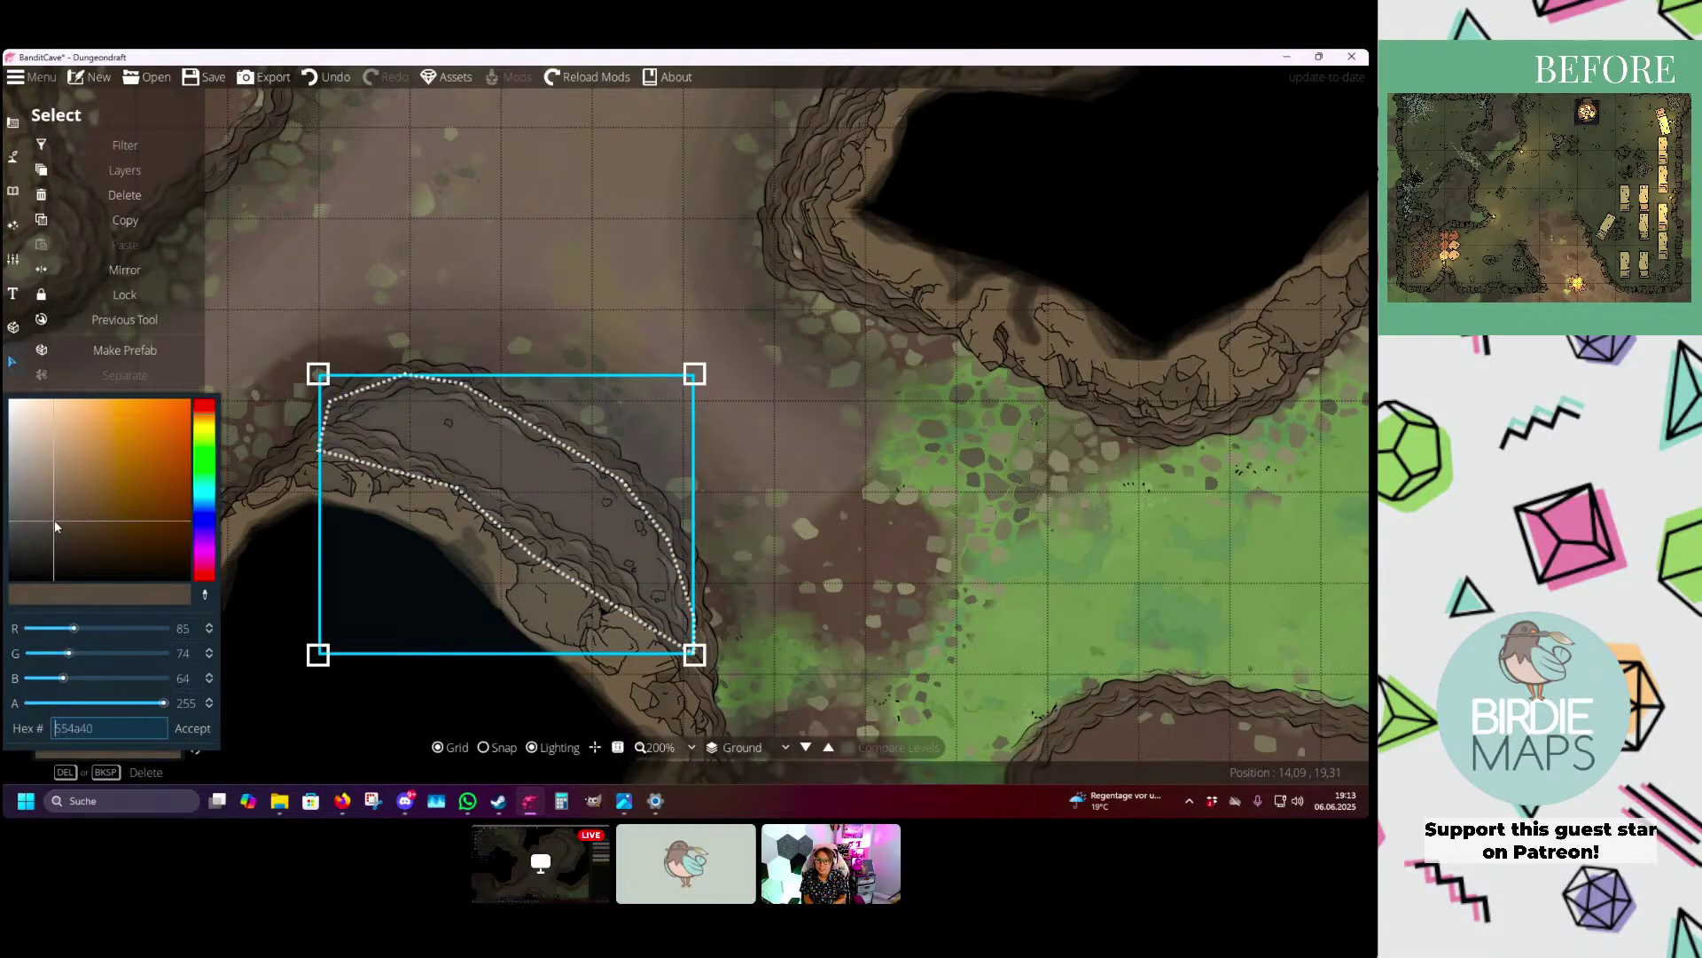
click(448, 248)
click(591, 195)
scroll(671, 340, down, 3)
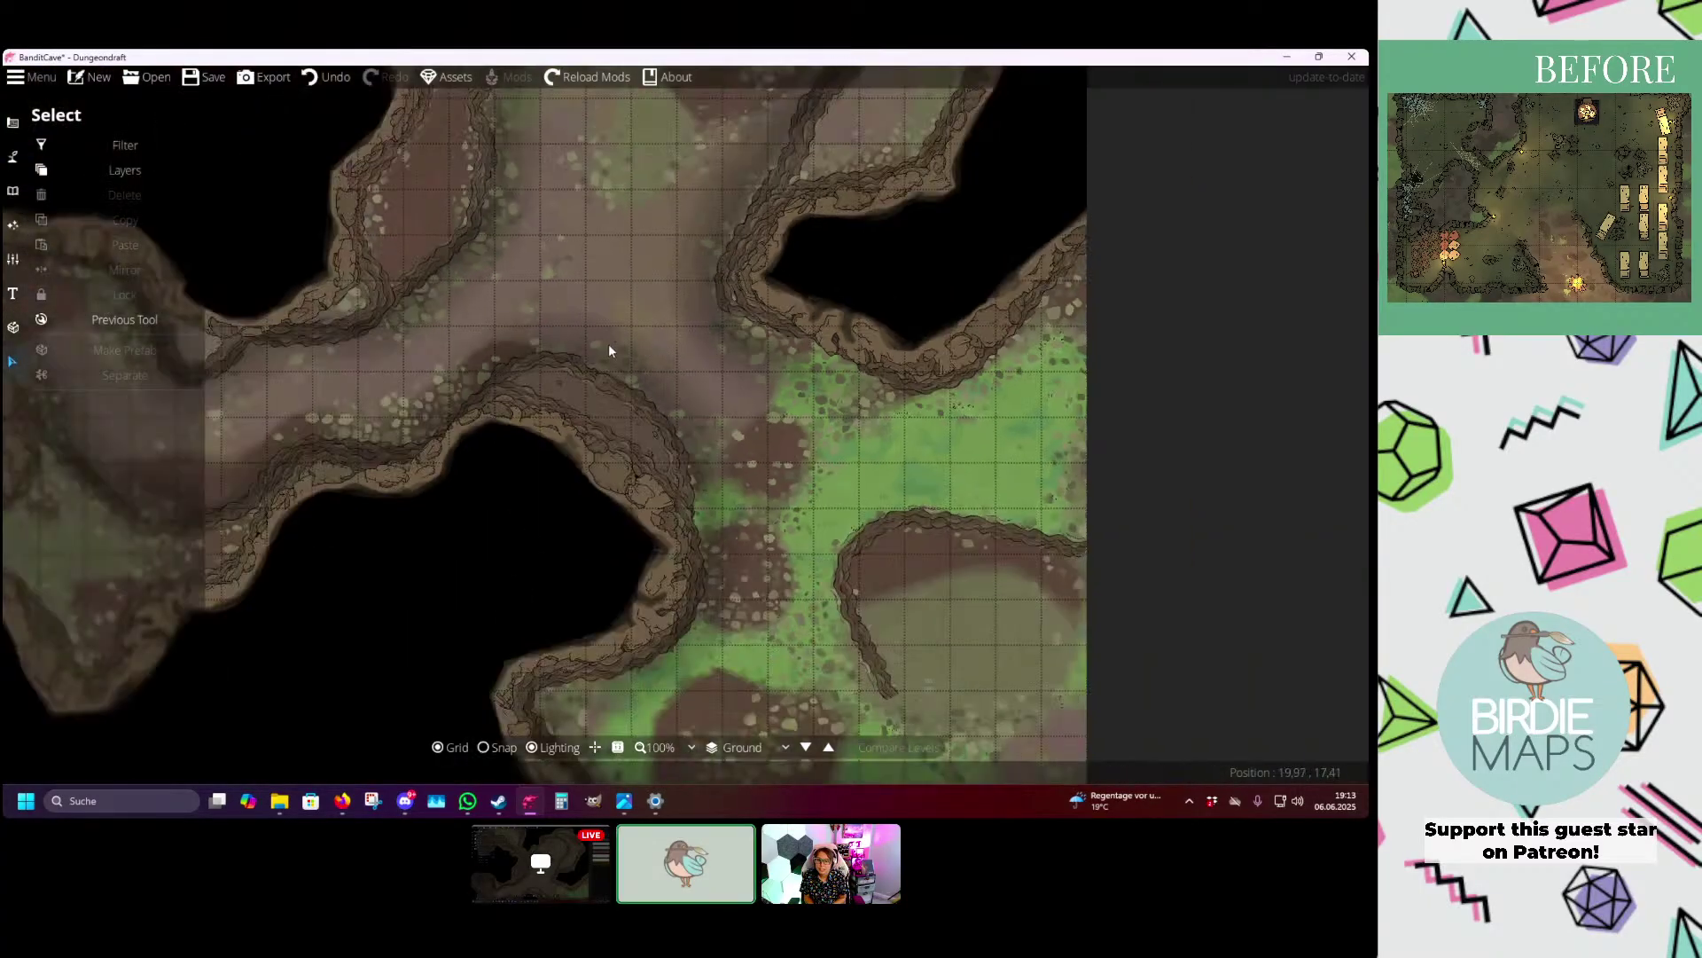
- Return to the Pattern Shape Tool and sample a brown from the map near the small triangular ledge as the pattern colour
click(125, 320)
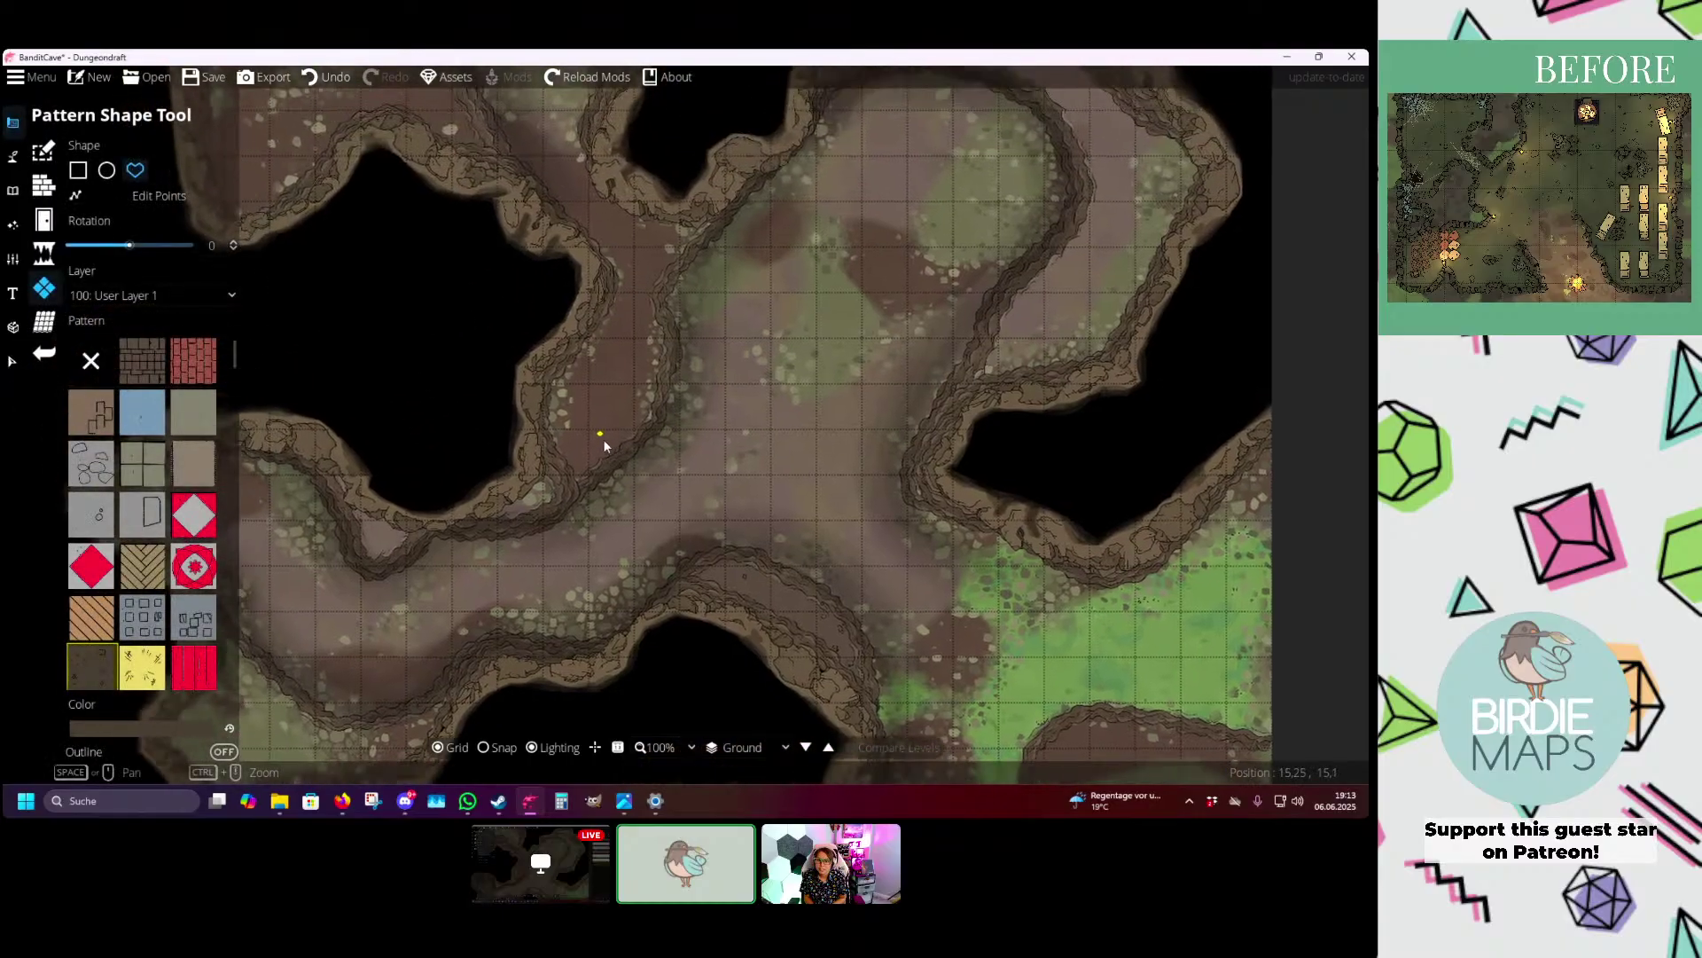
scroll(656, 409, up, 2)
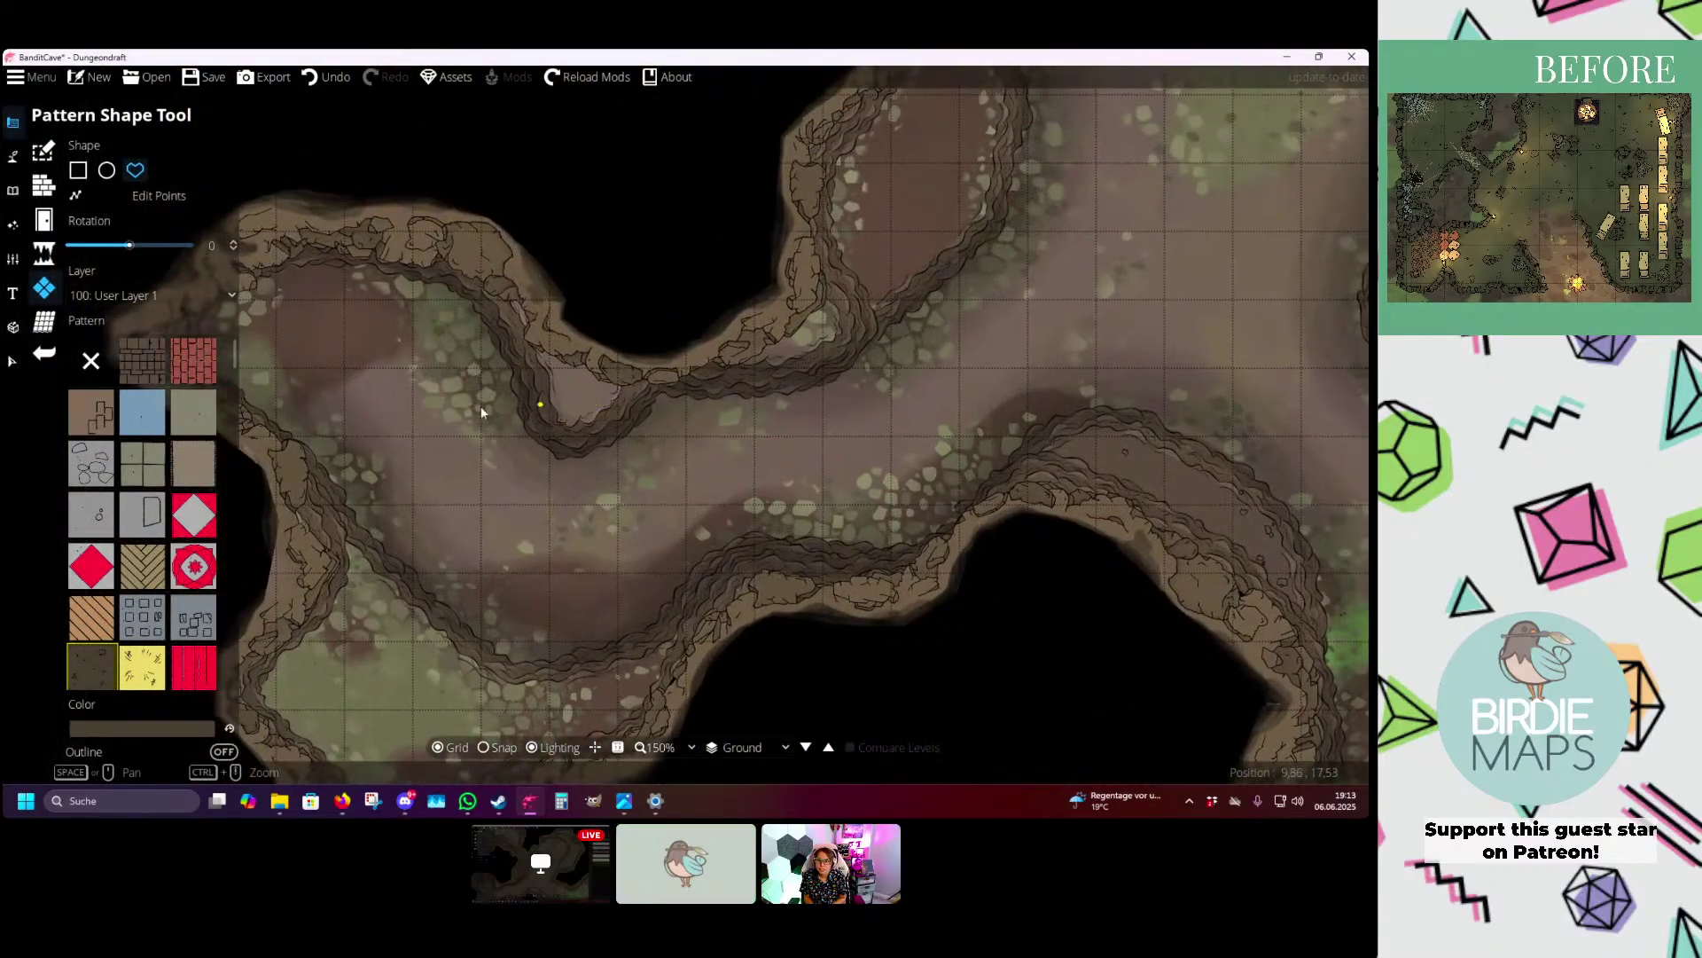
scroll(608, 377, up, 2)
click(142, 728)
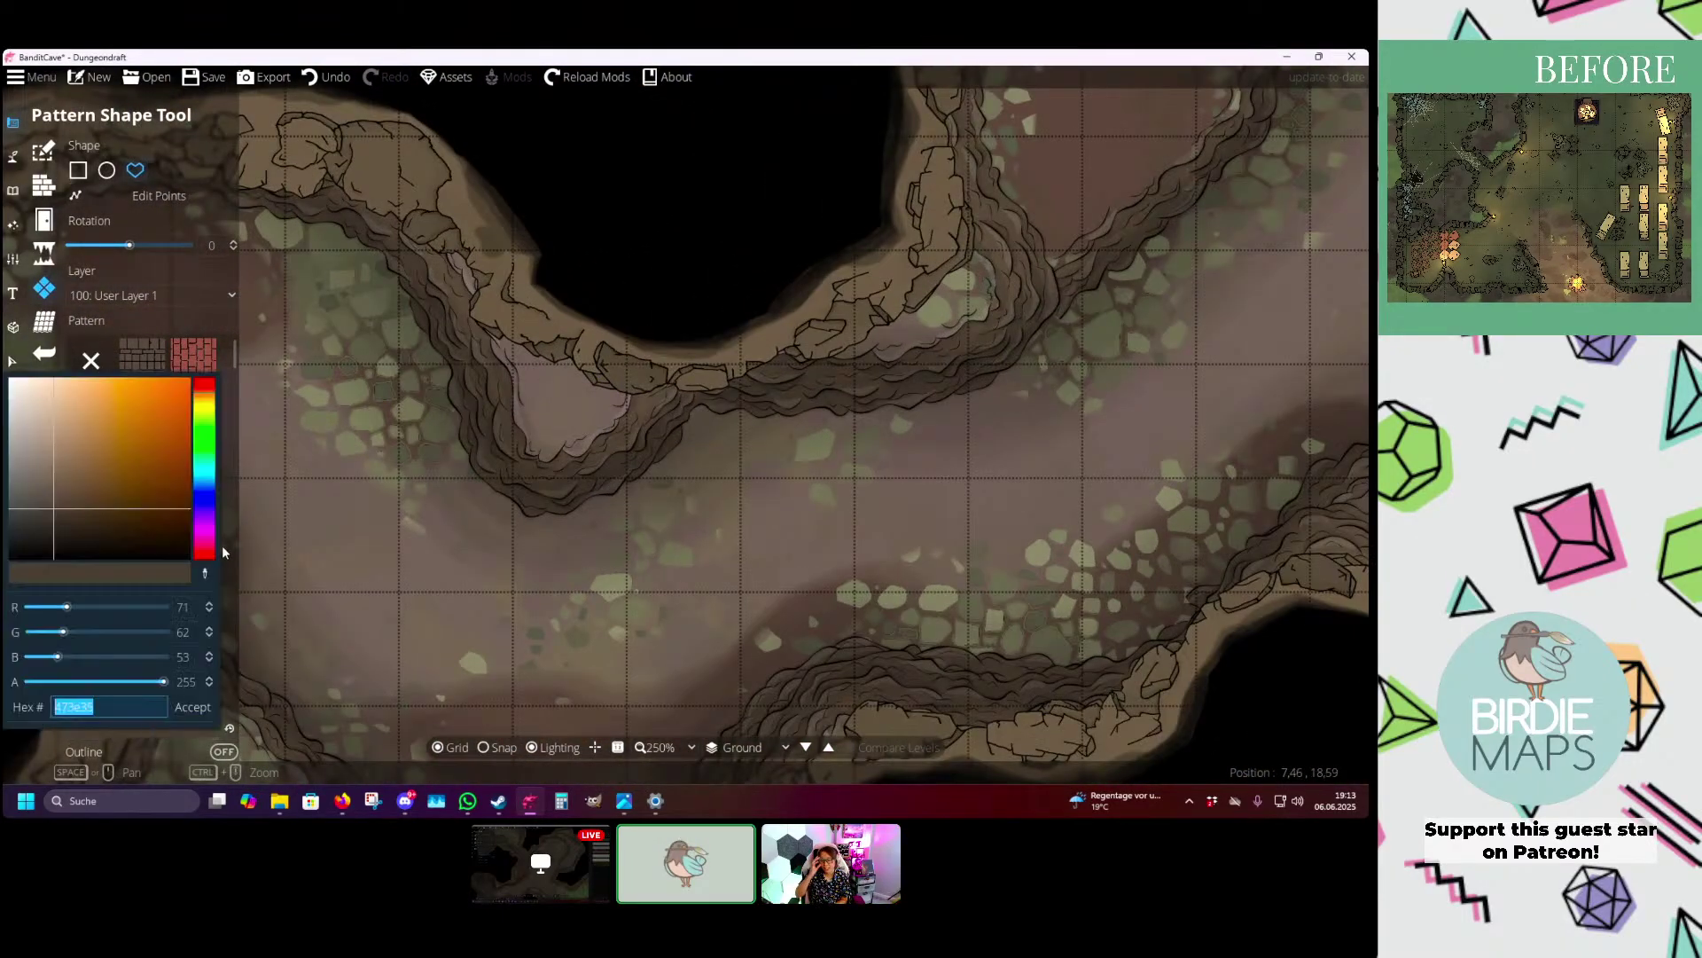
click(562, 463)
click(192, 707)
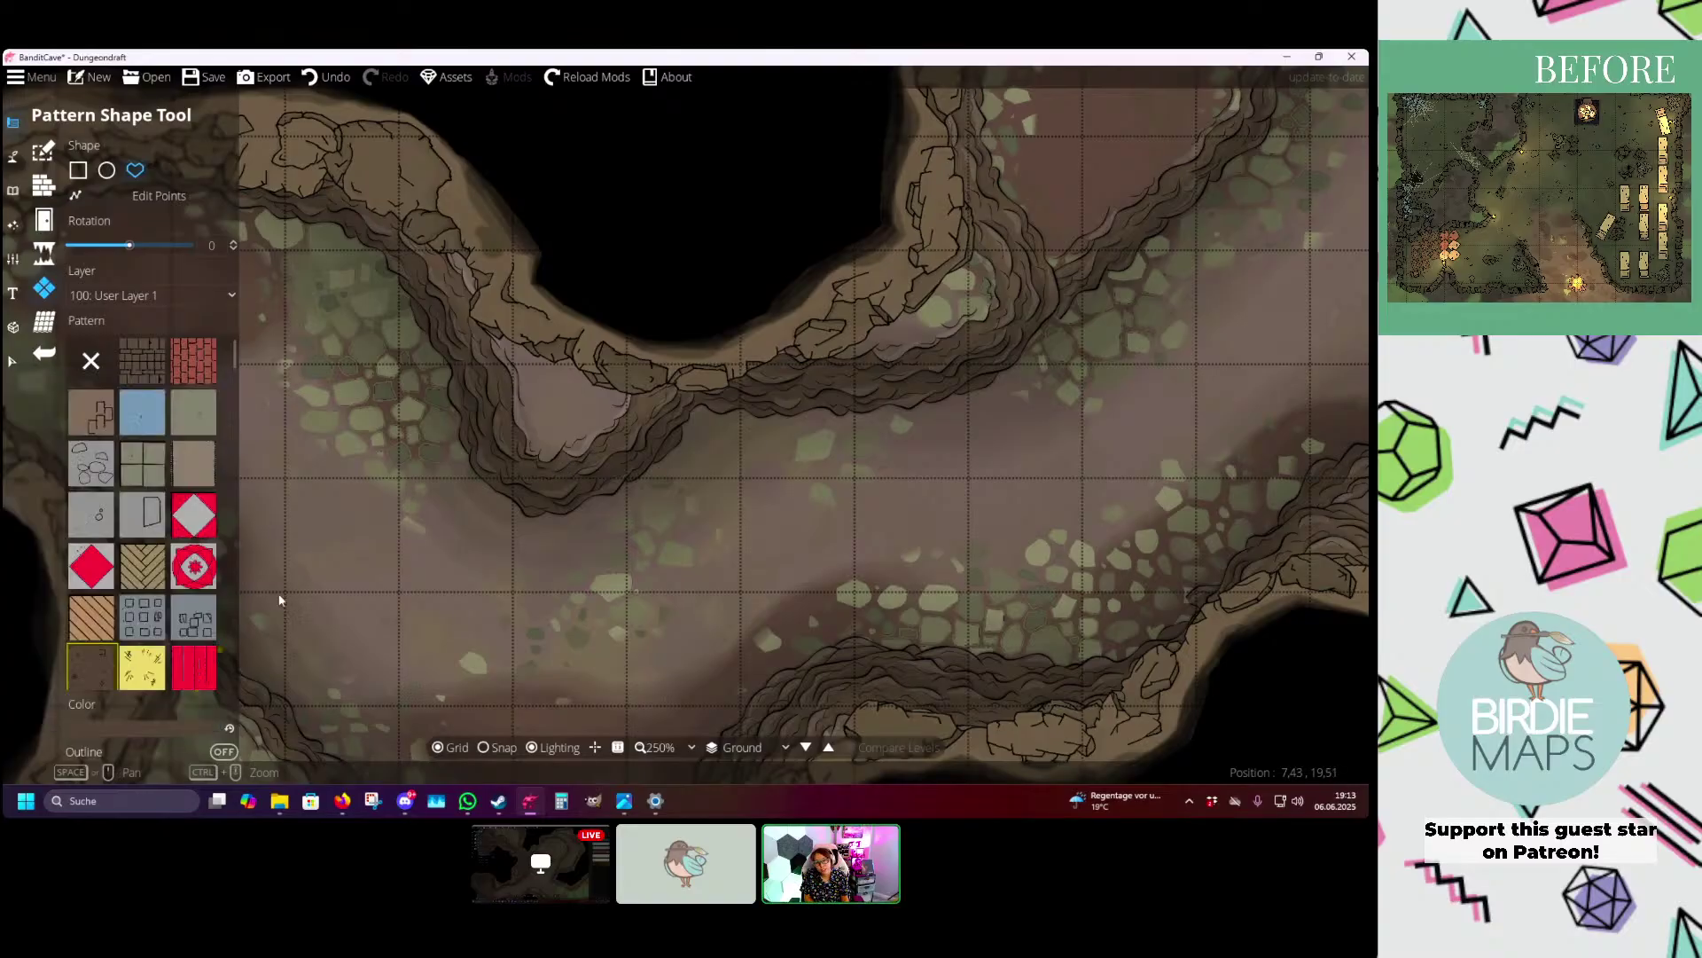
- Fill the triangular ledge and the narrow ledge beside it, north of the west corridor, with brown freeform pattern shapes
click(448, 233)
drag(746, 341, 431, 385)
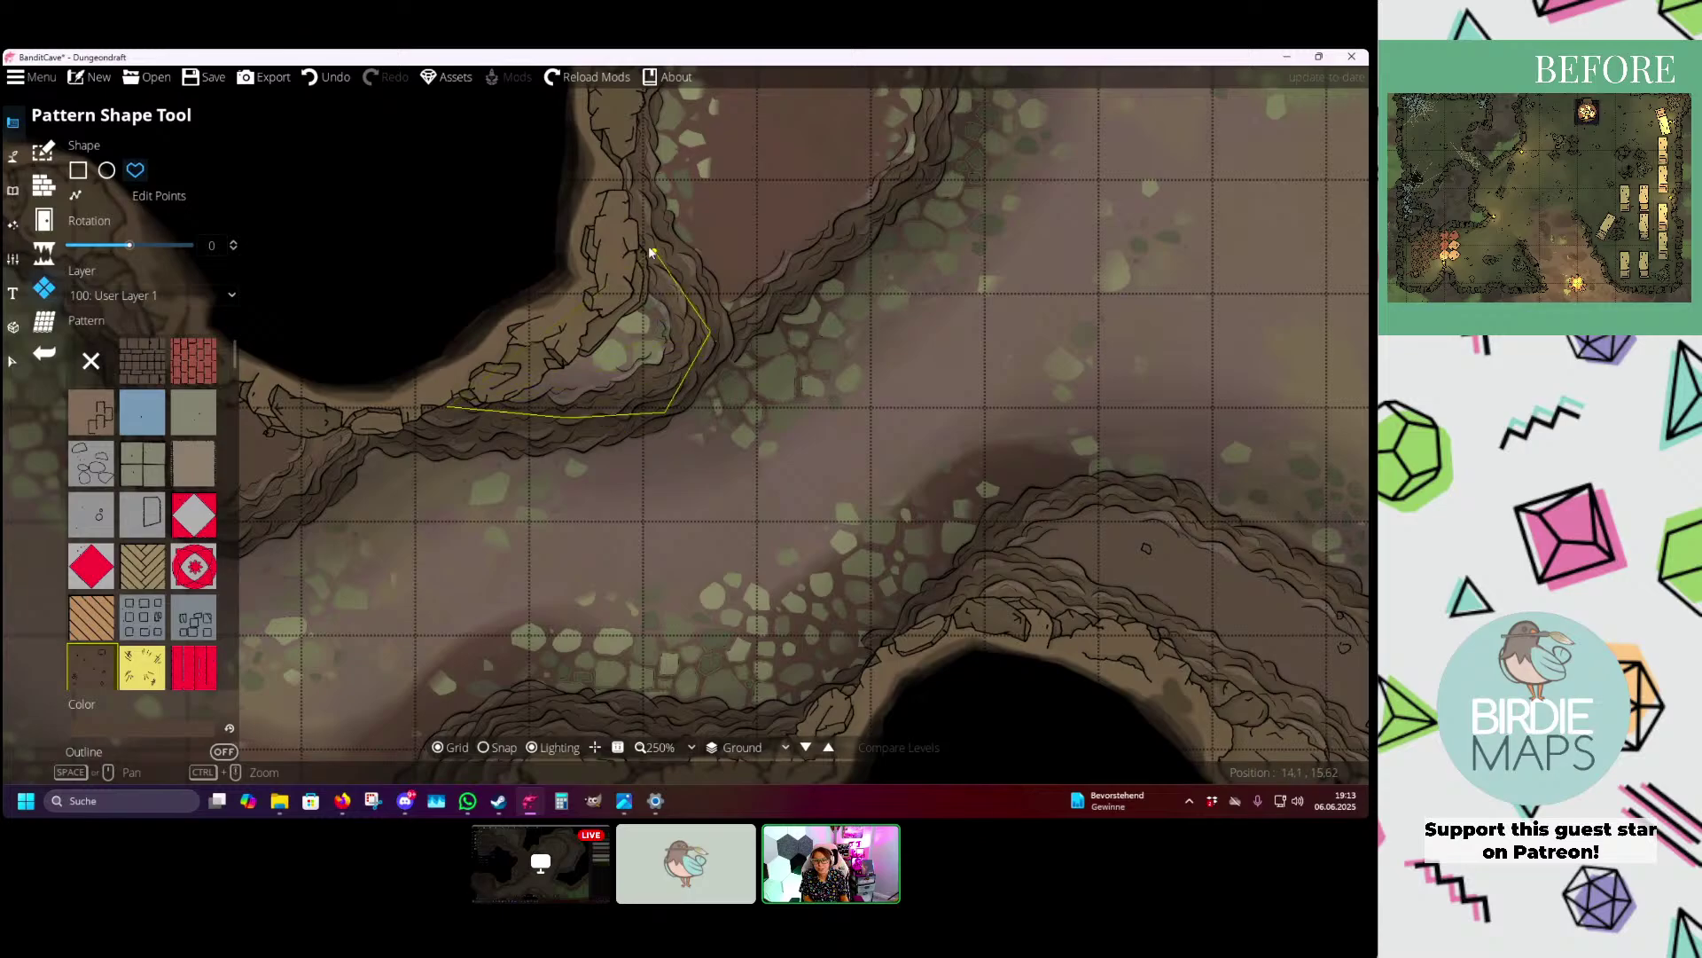
click(445, 407)
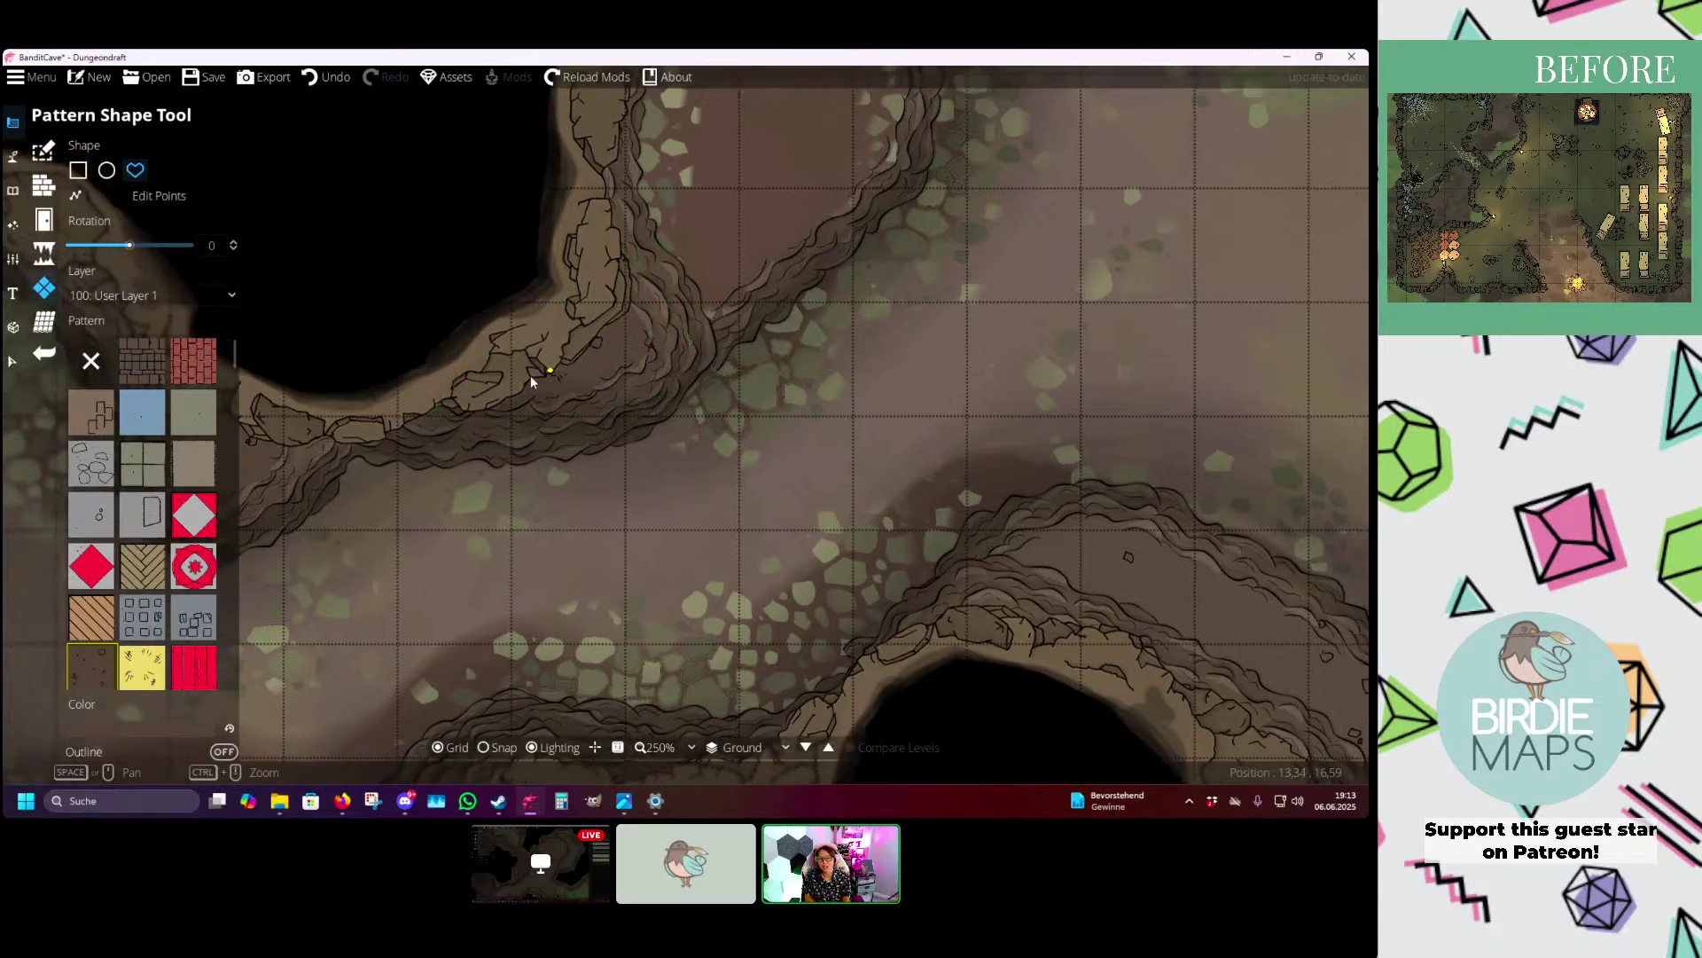
scroll(530, 375, down, 5)
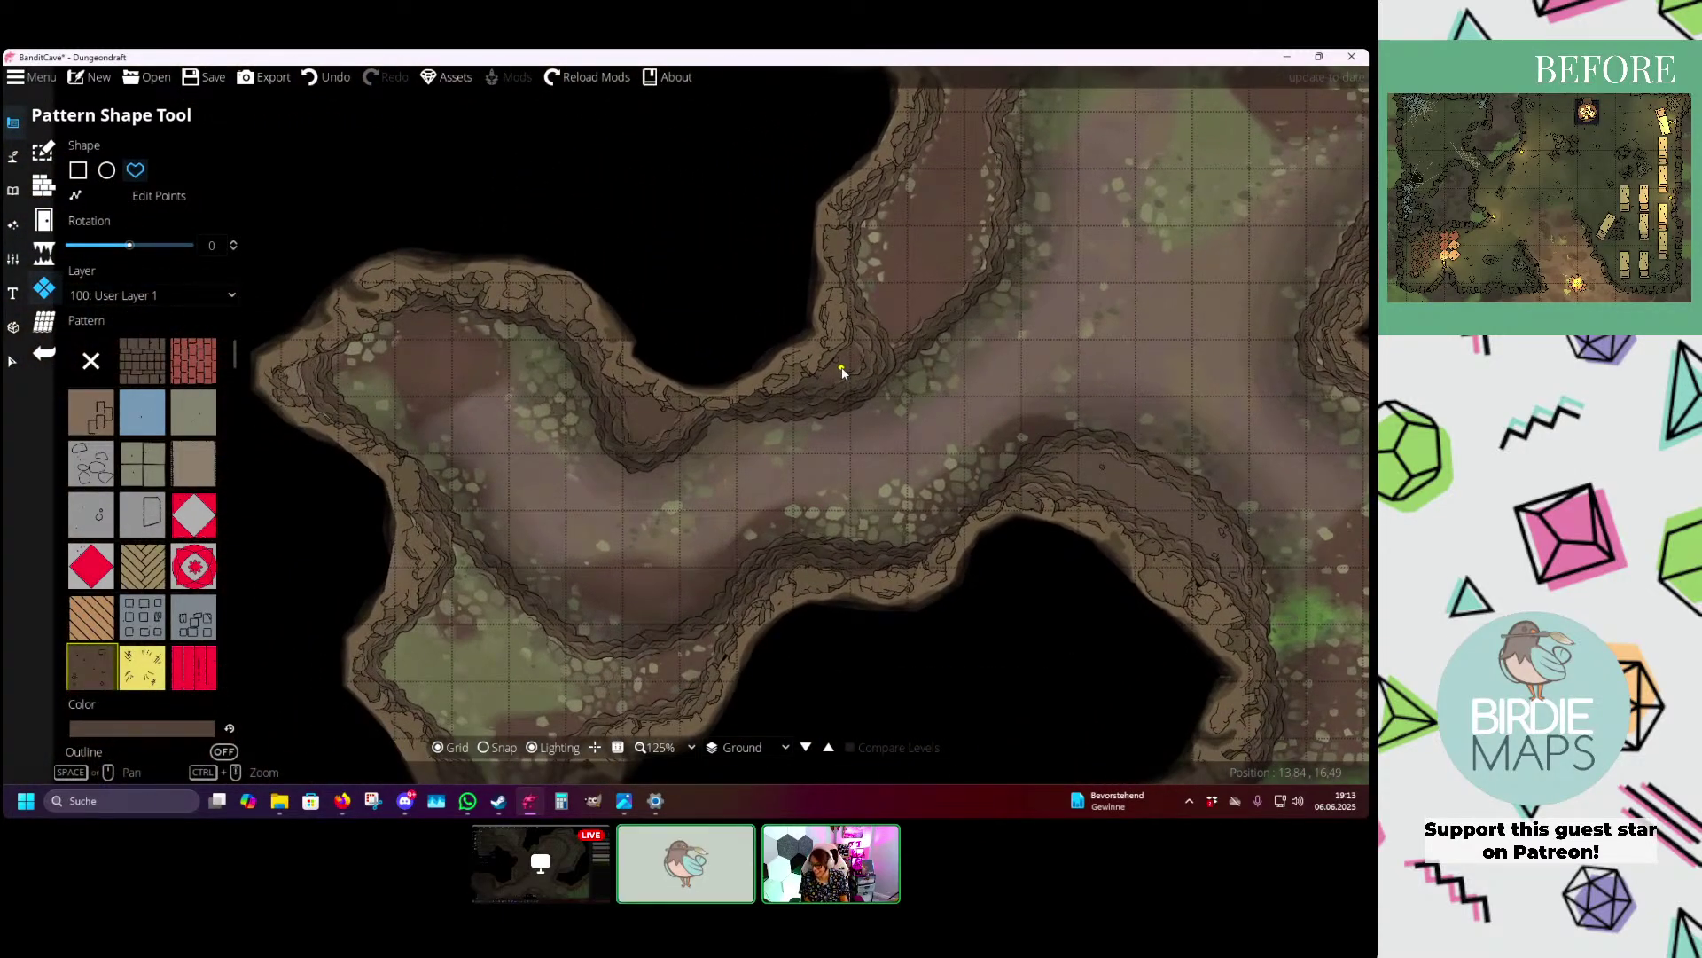
- Fill the uppermost ledge of the northeast chamber with a brown freeform pattern shape
drag(843, 372, 800, 277)
scroll(423, 415, up, 3)
drag(418, 414, 433, 340)
drag(984, 430, 742, 556)
drag(945, 137, 631, 614)
drag(587, 631, 446, 613)
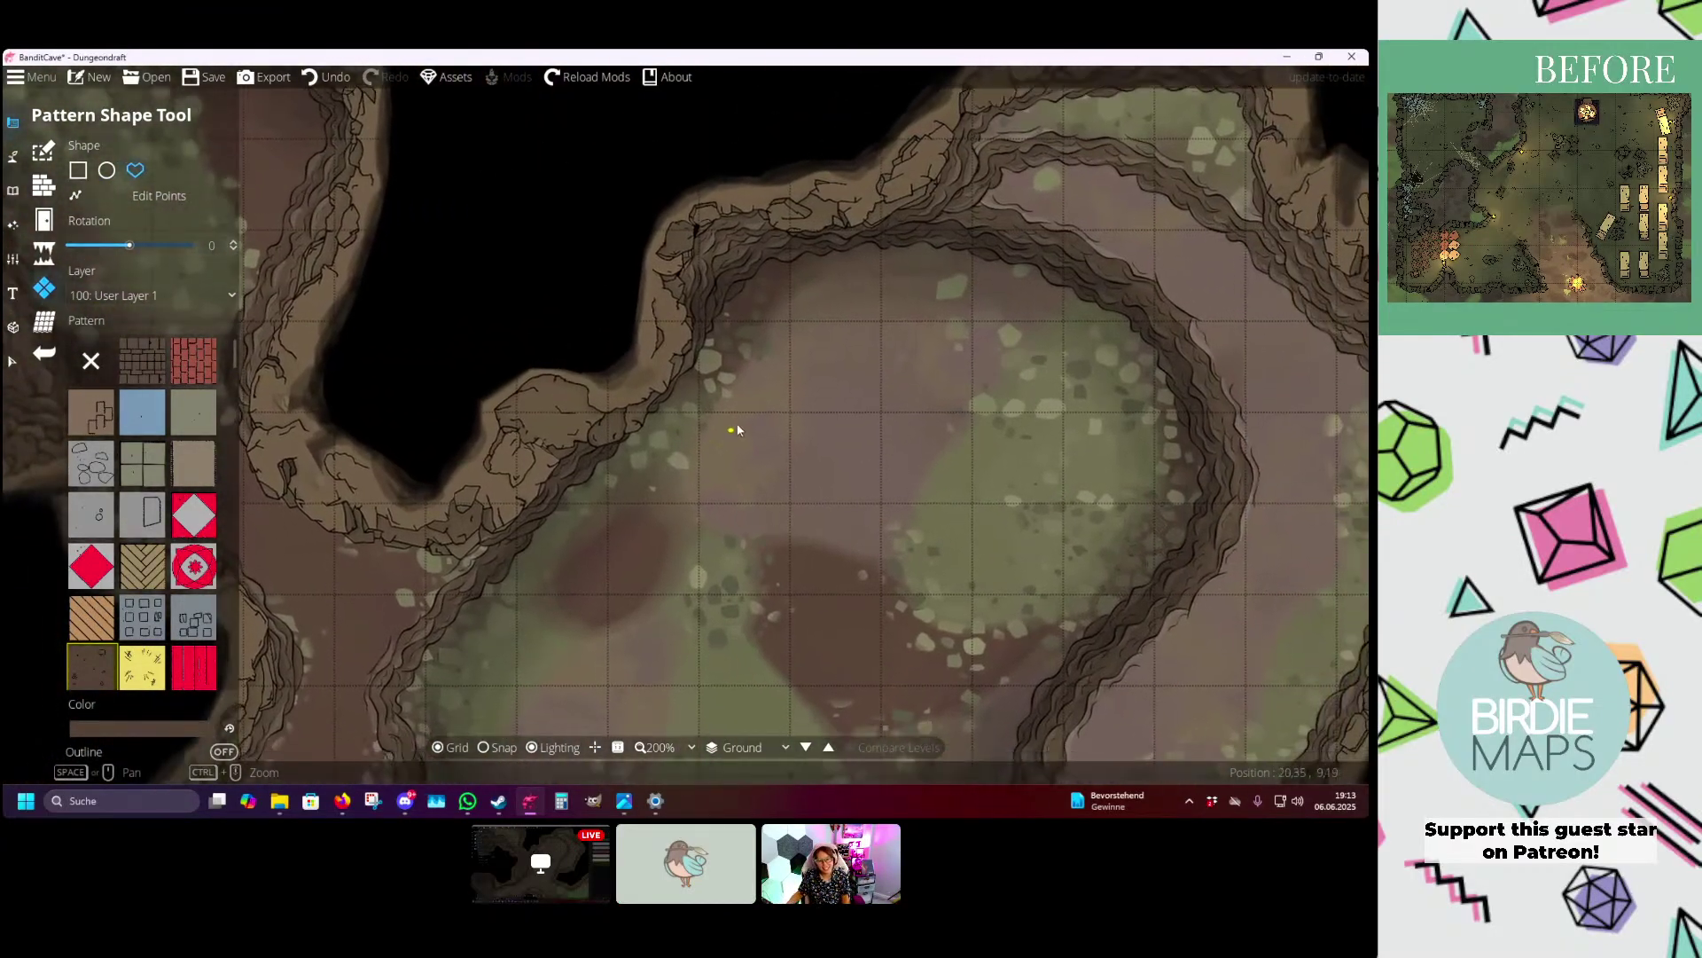
drag(878, 337, 458, 507)
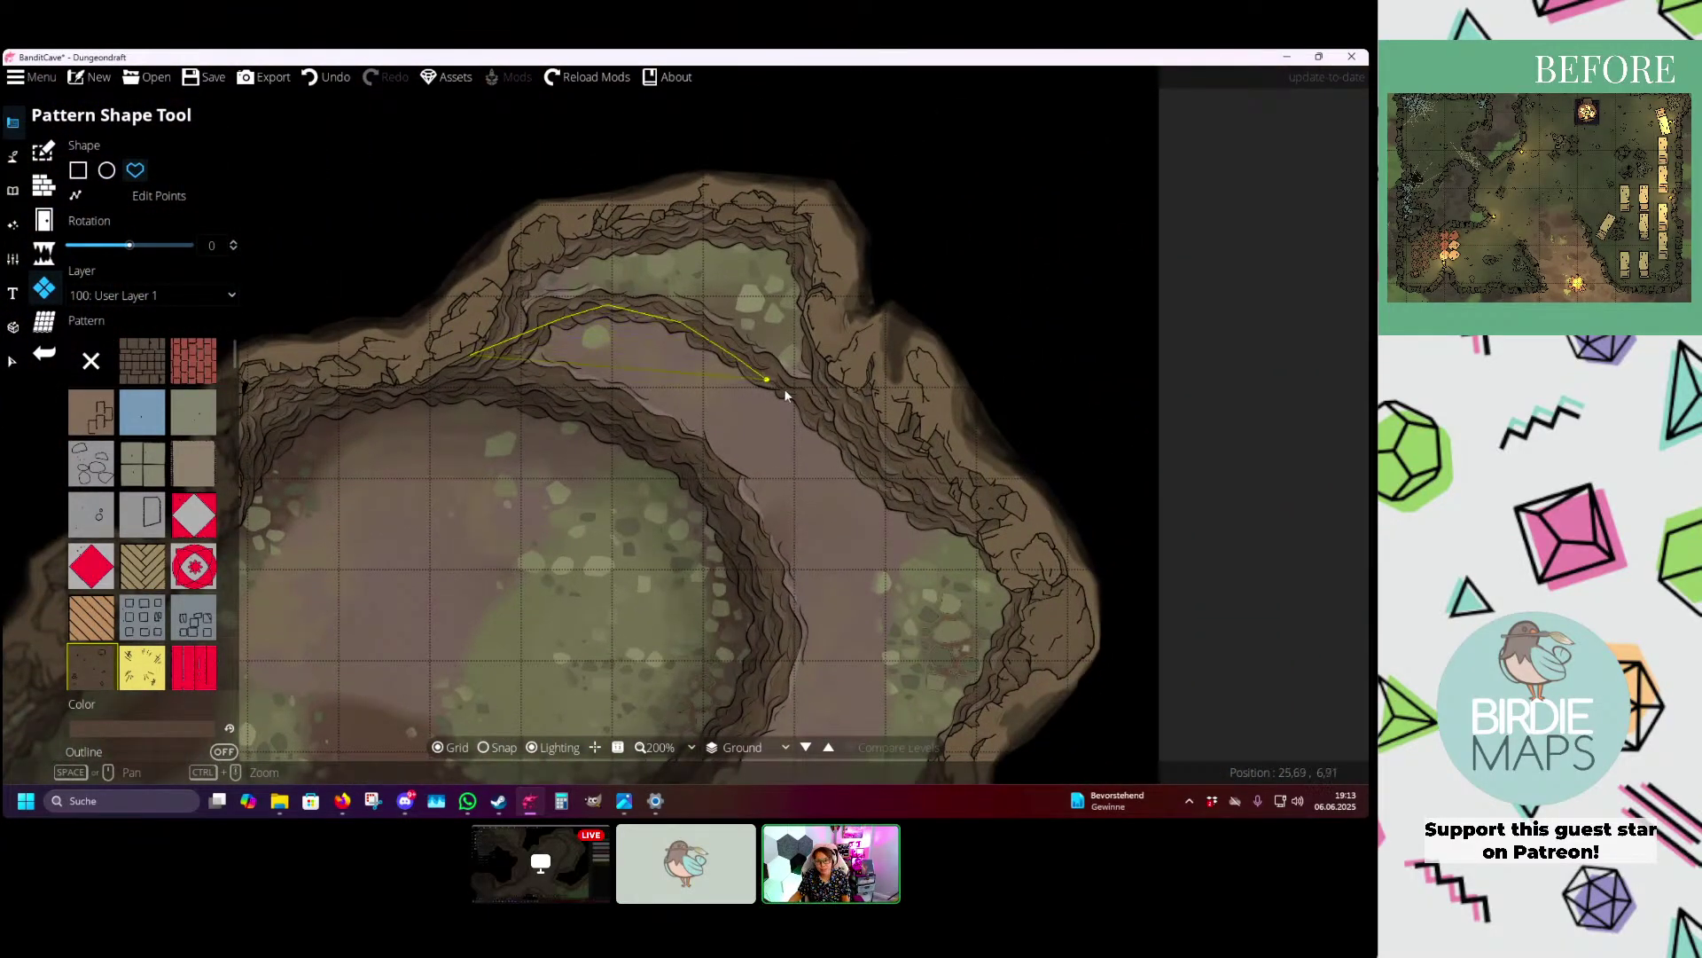
click(472, 357)
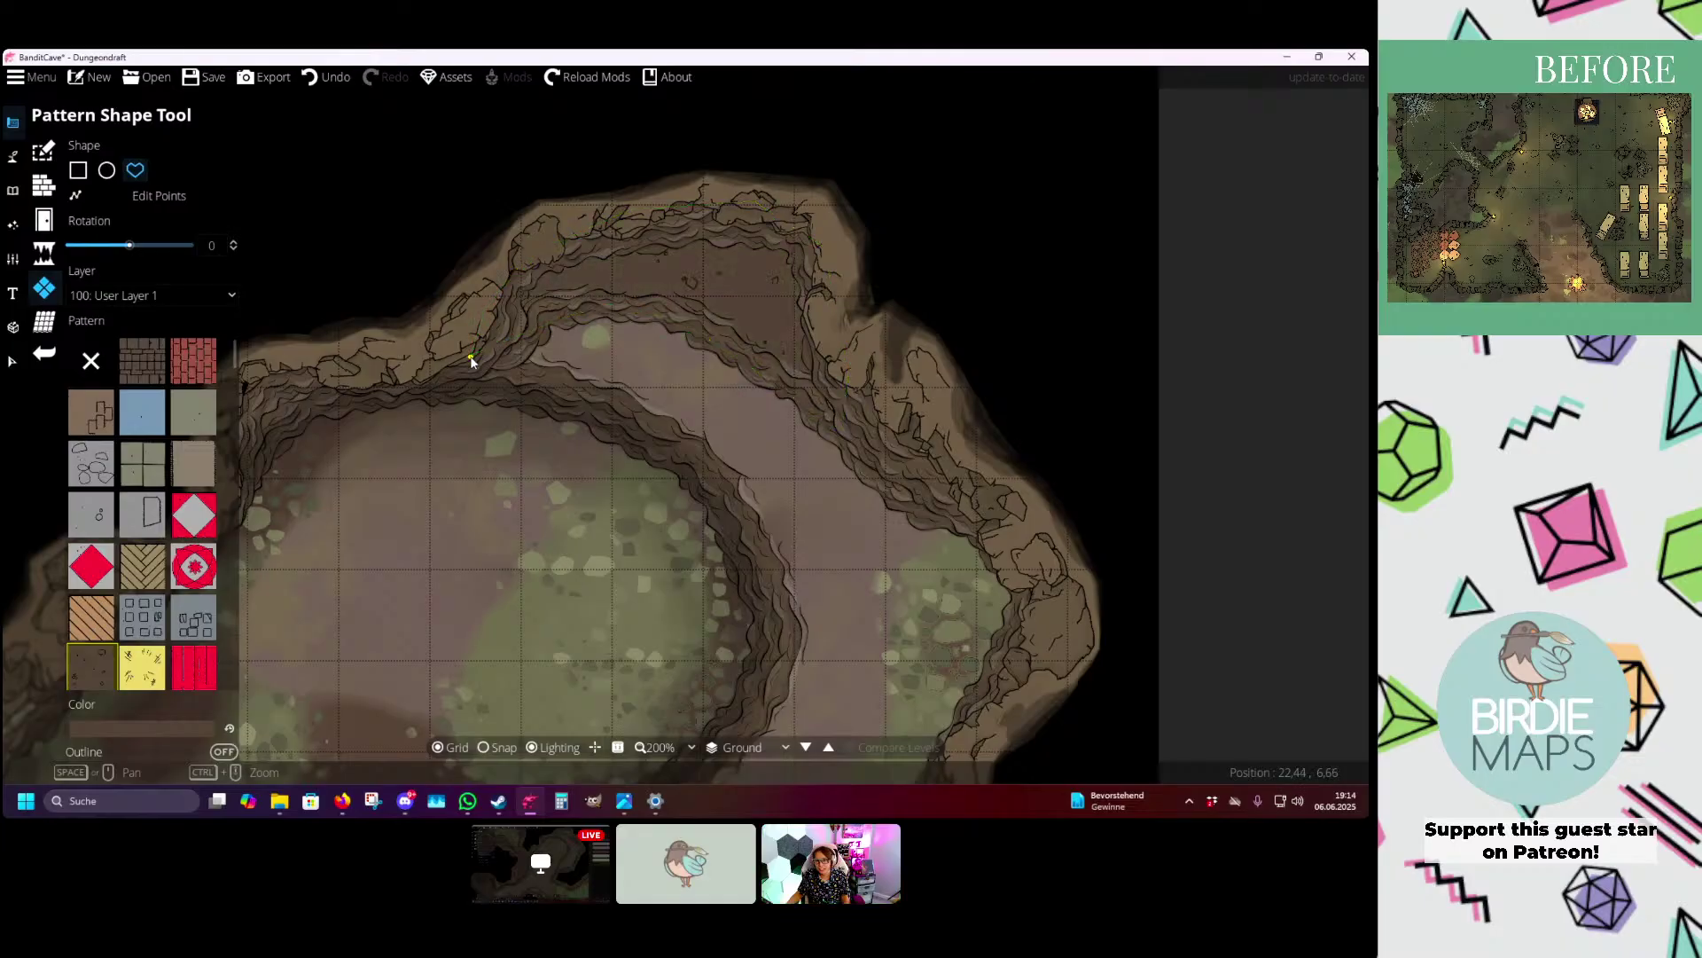
- Switch to the Path Tool and search the path library for "cliff"
drag(477, 460, 461, 115)
drag(621, 603, 972, 564)
scroll(663, 306, down, 2)
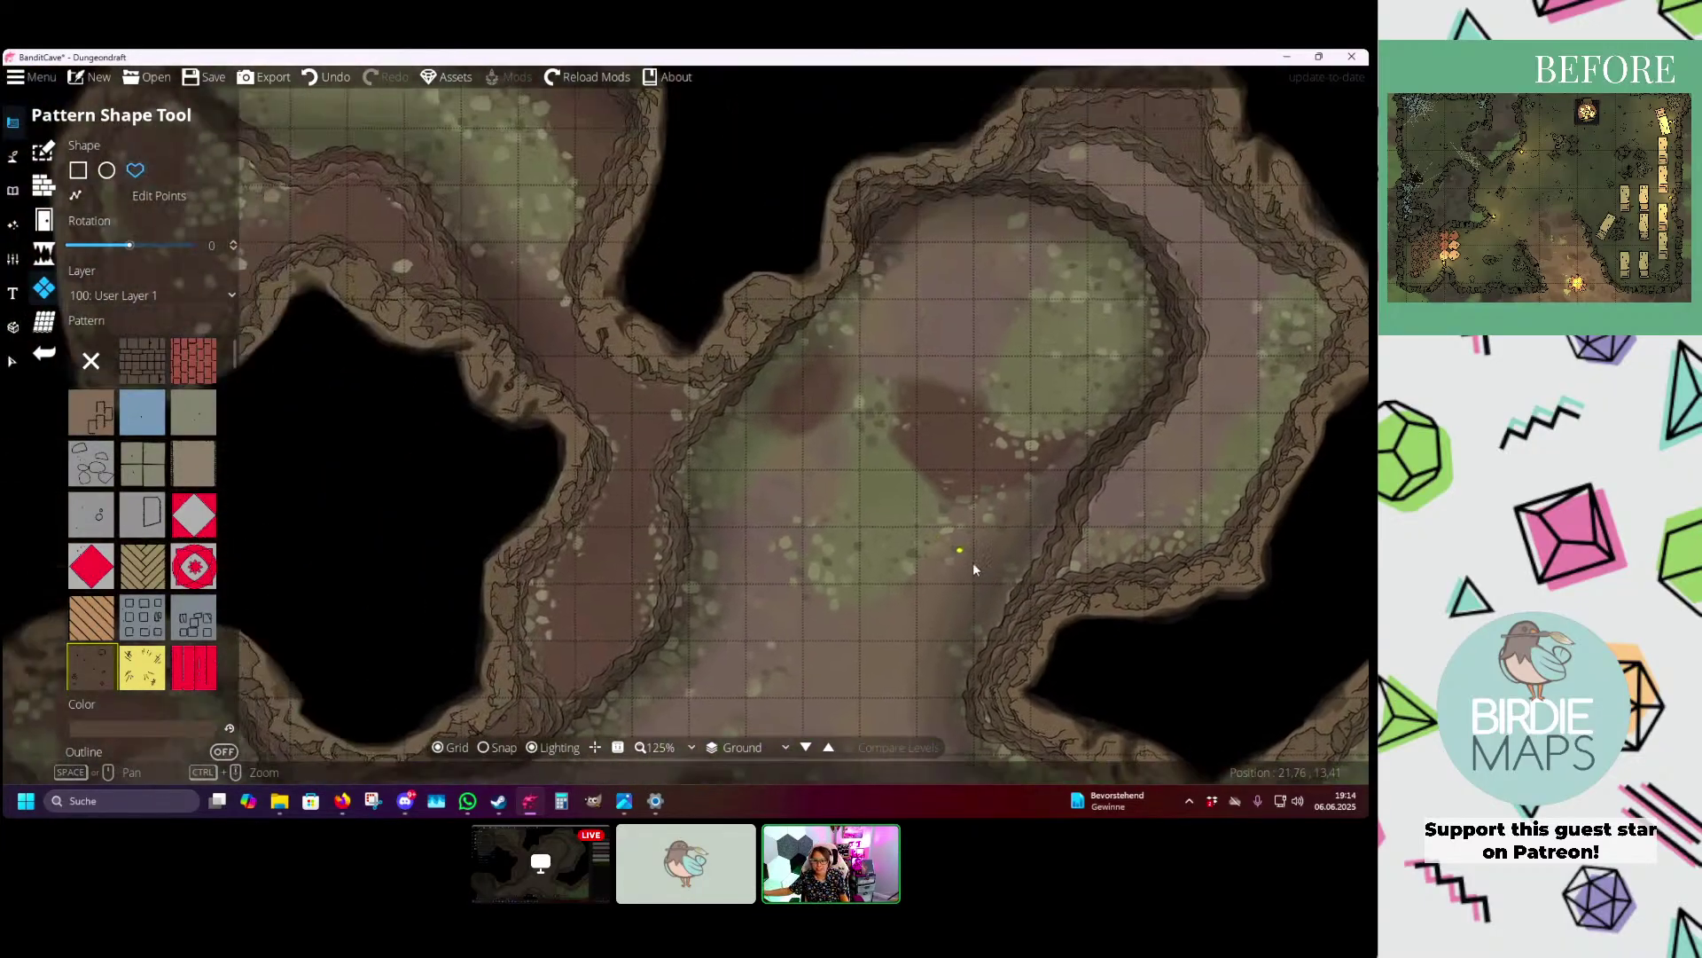
drag(524, 230, 866, 540)
scroll(772, 471, up, 1)
drag(683, 470, 158, 247)
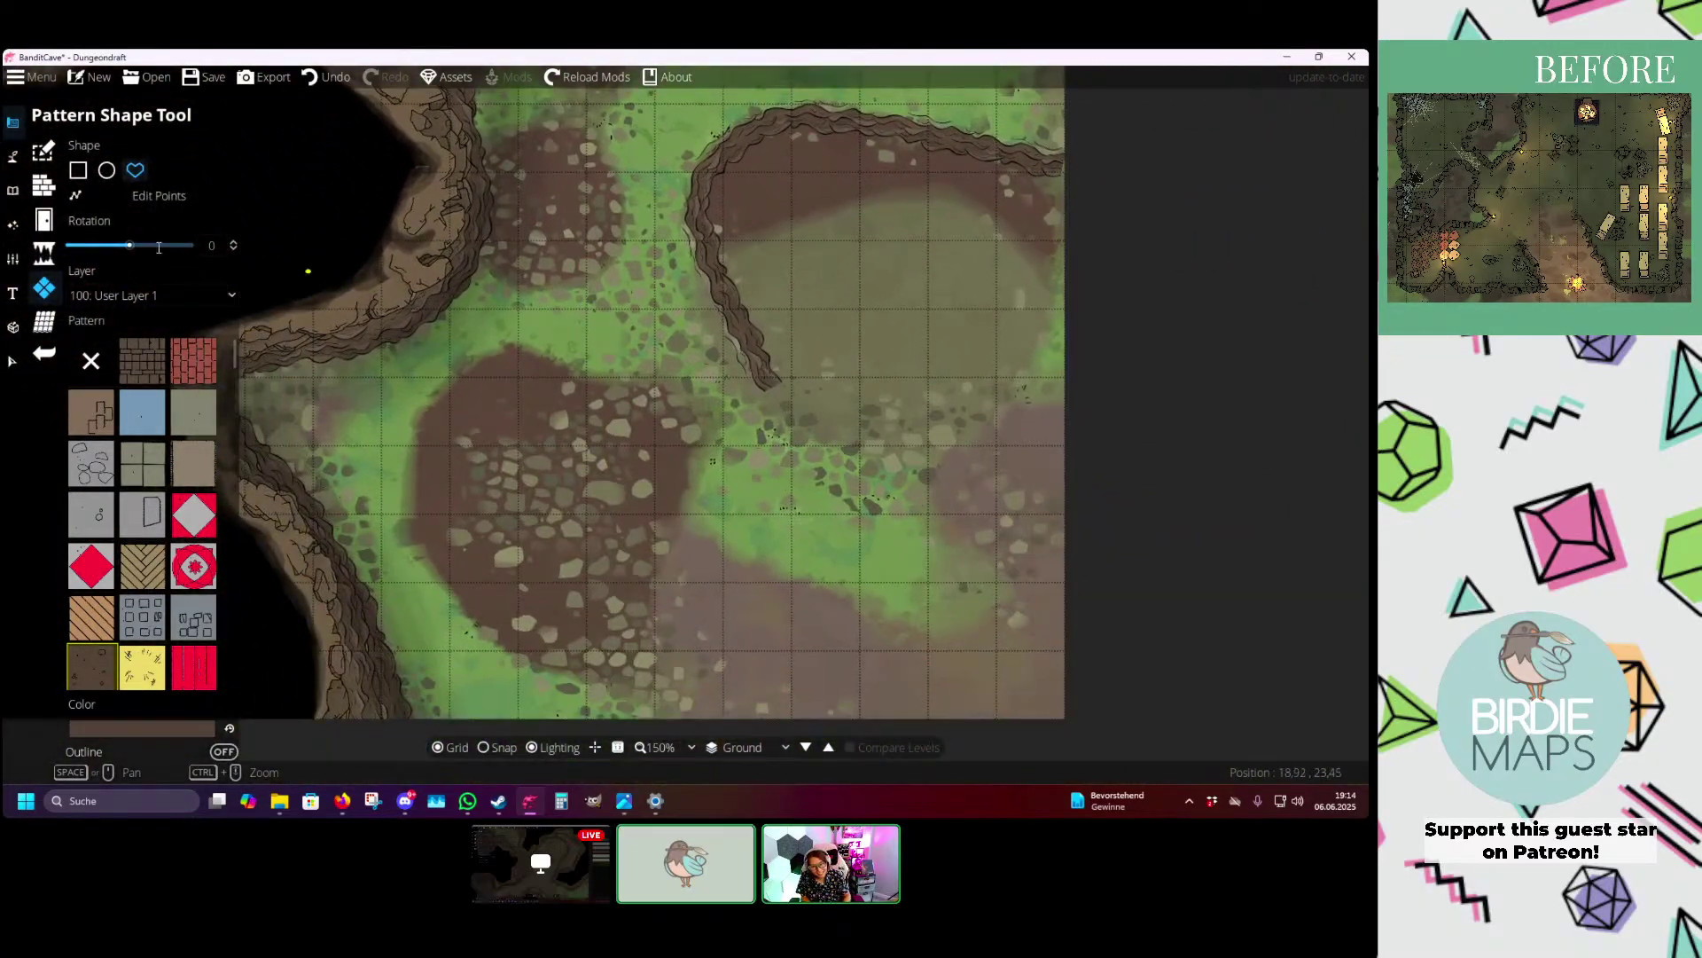
click(13, 156)
click(77, 252)
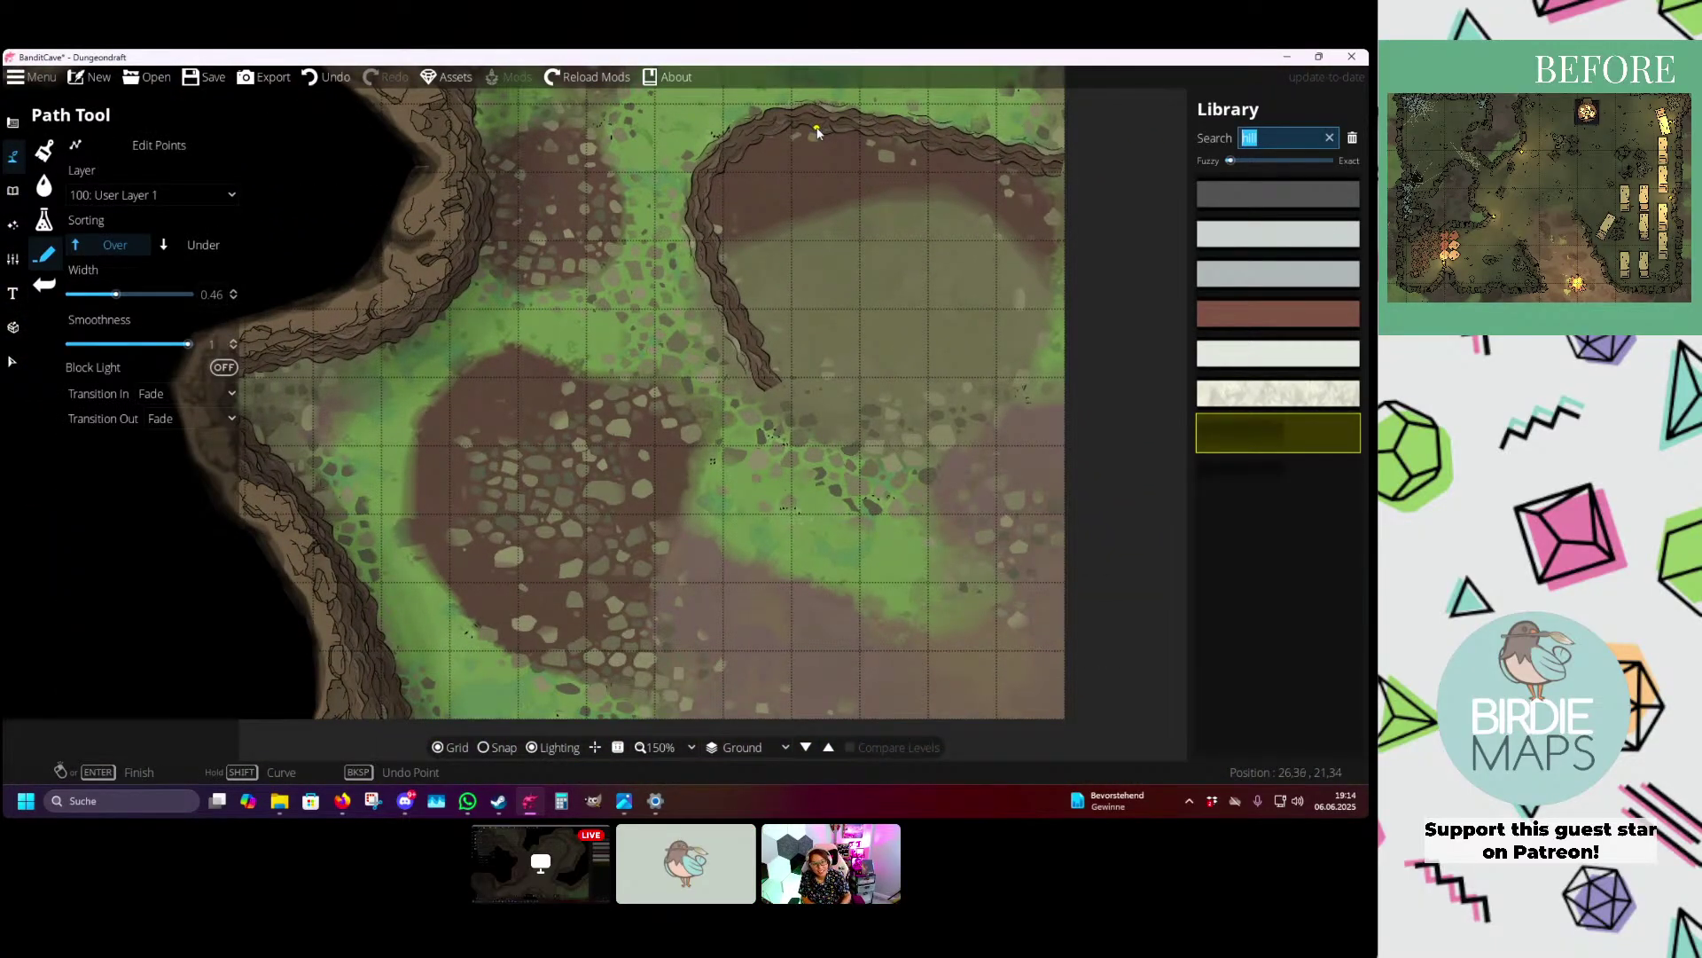
text(cliff)
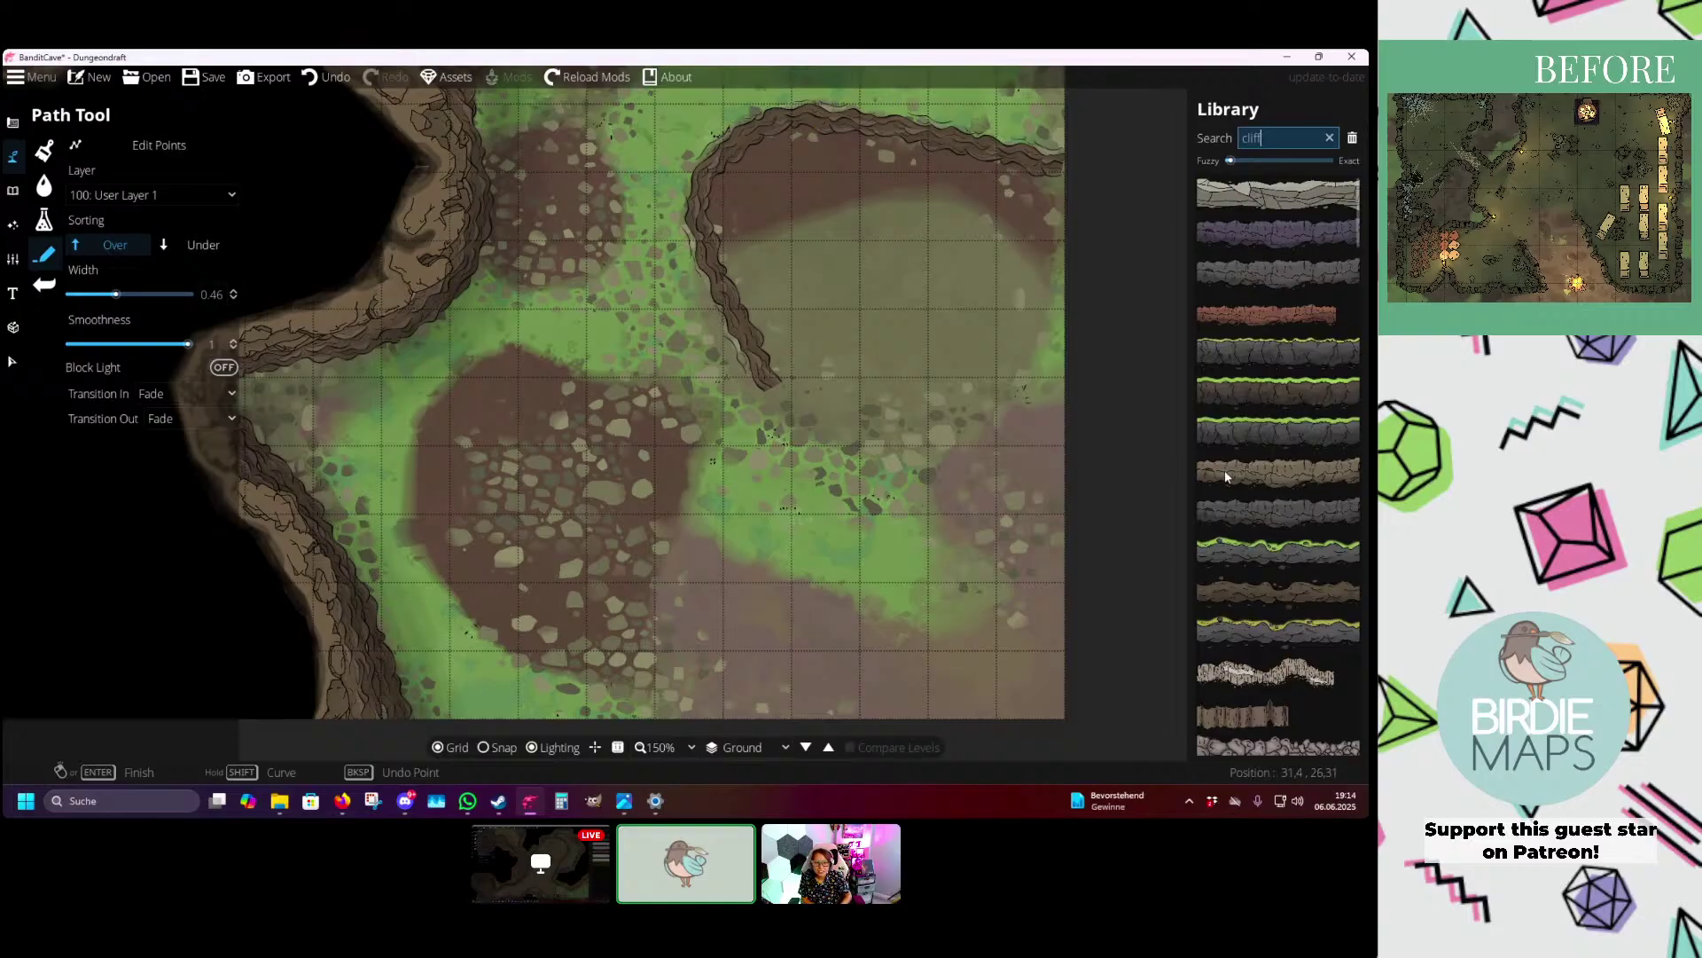
- Clear the library filter and choose the jagged grey-brown rock path as the new path style
scroll(1289, 426, down, 5)
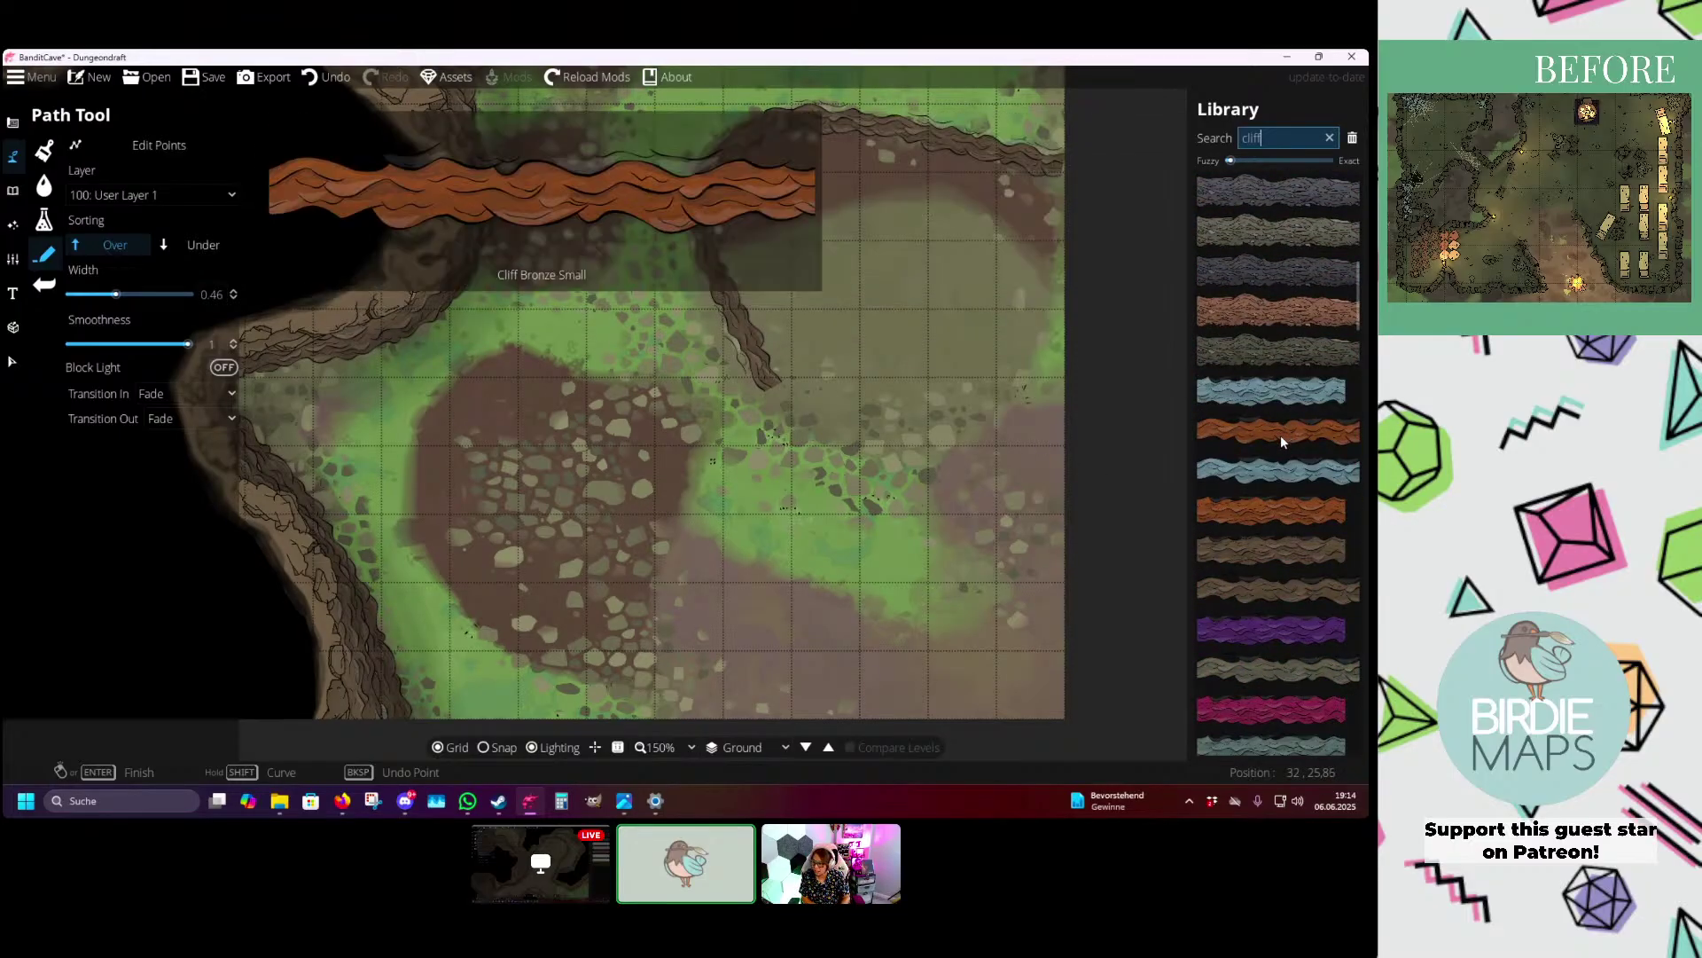
scroll(1281, 434, down, 10)
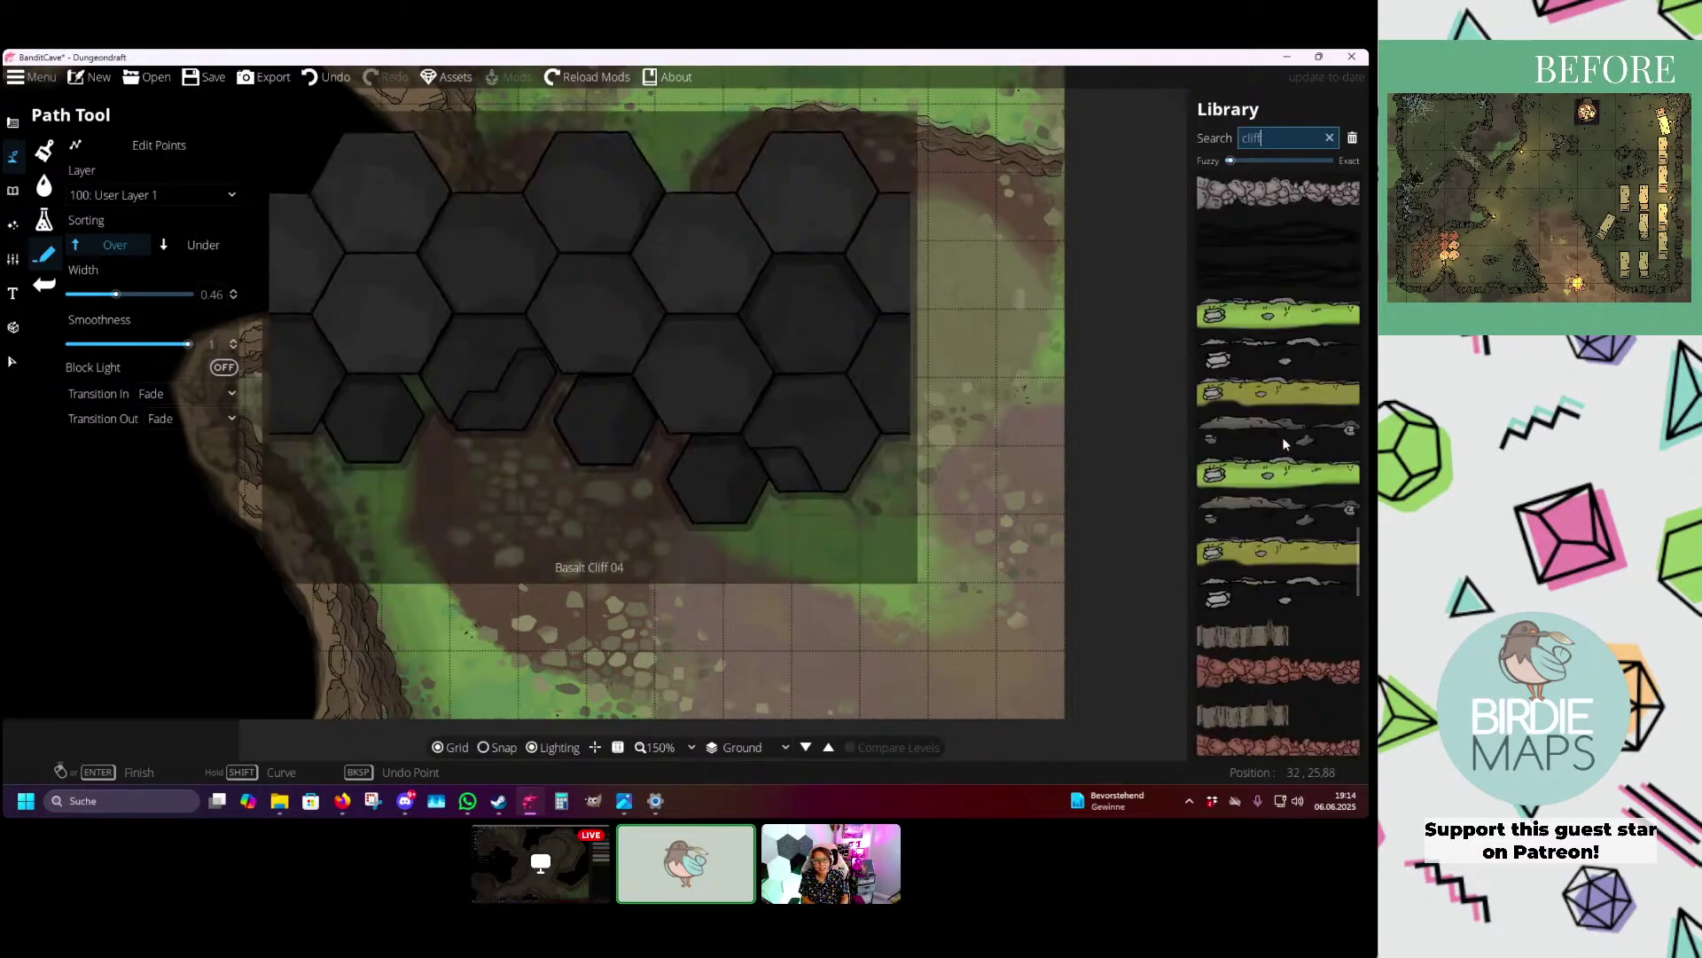
scroll(1283, 441, up, 5)
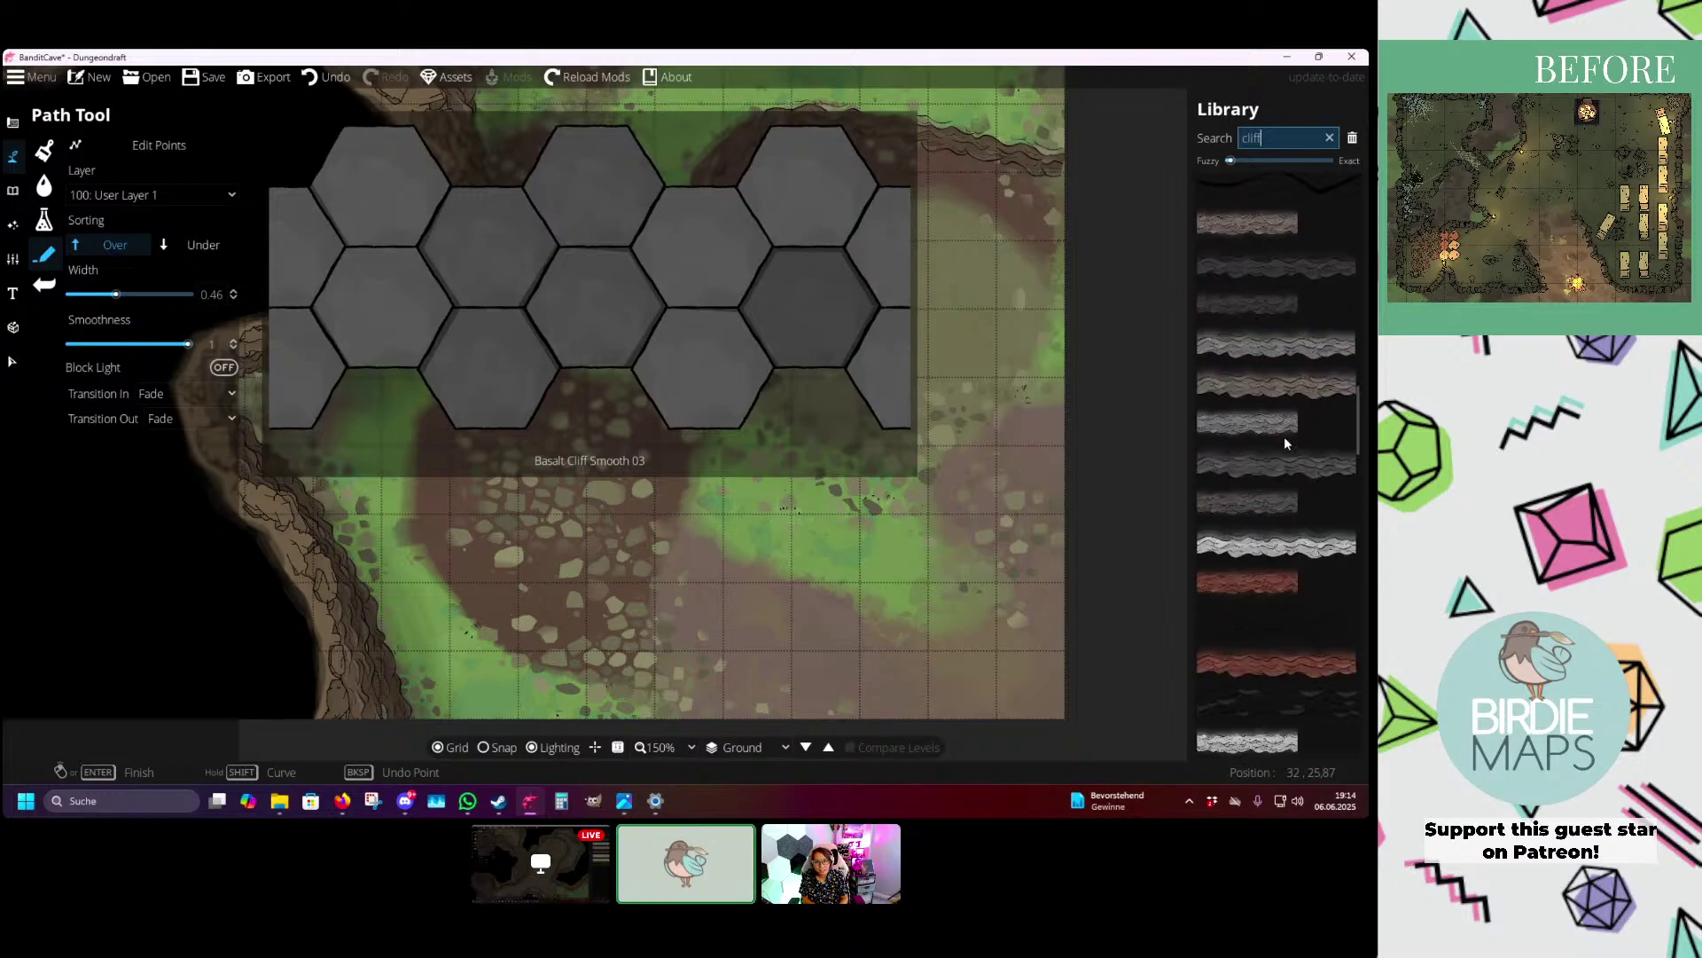
scroll(1286, 435, up, 10)
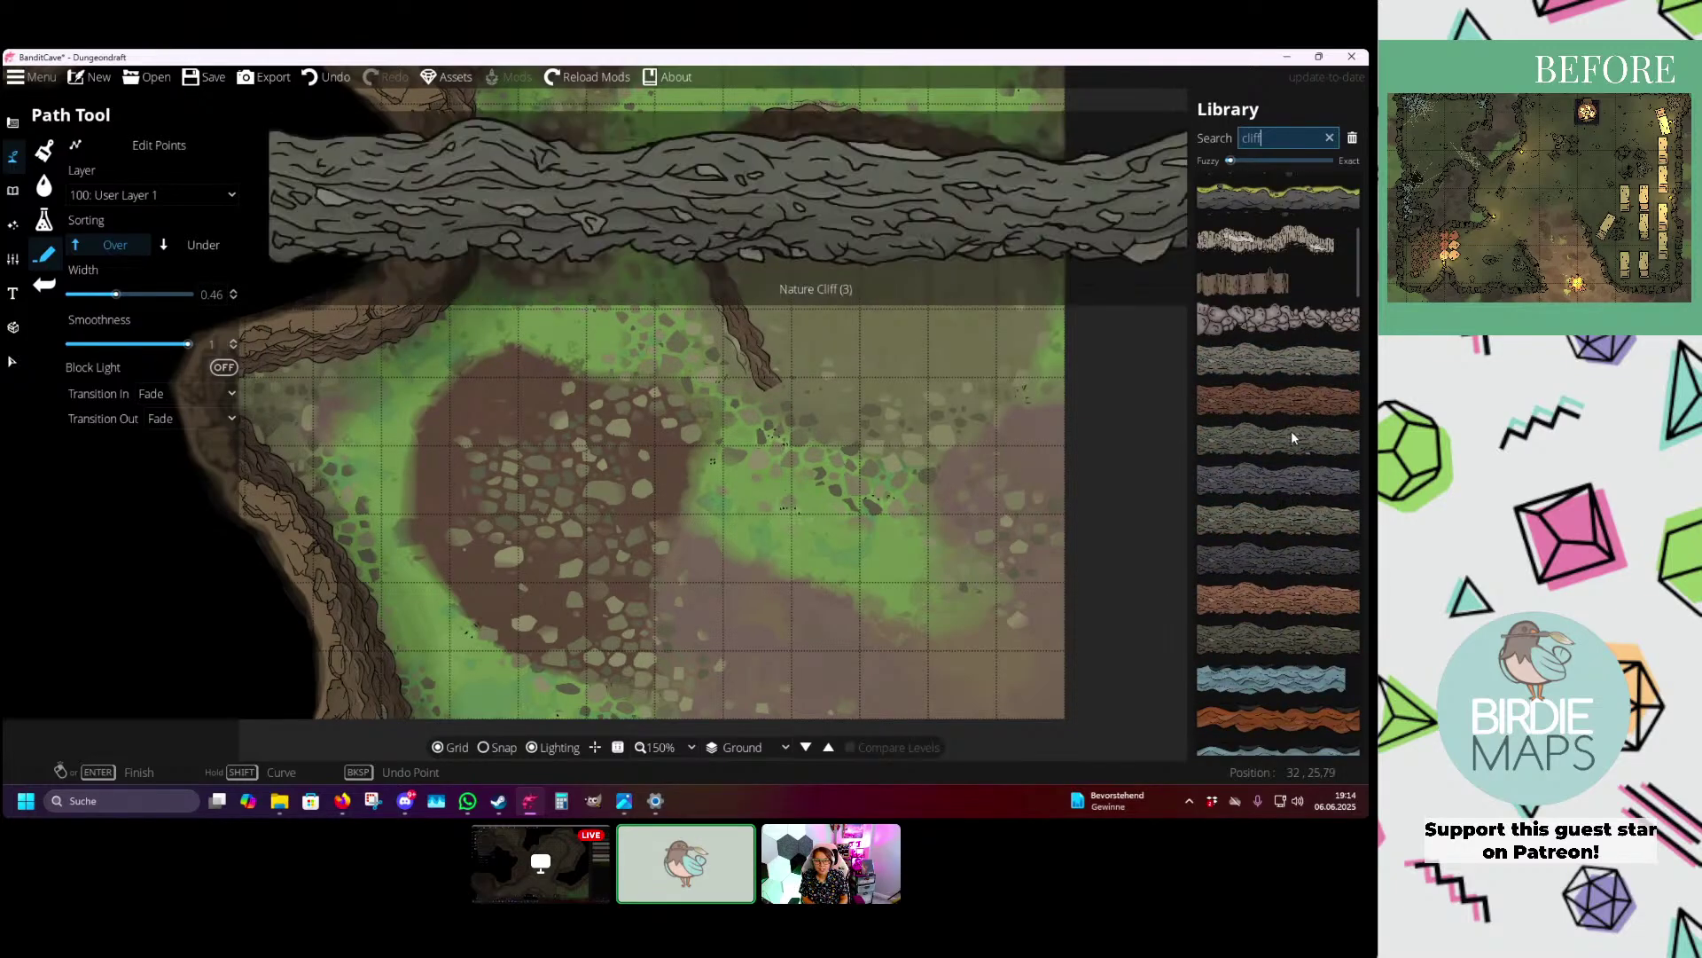
scroll(1291, 429, down, 10)
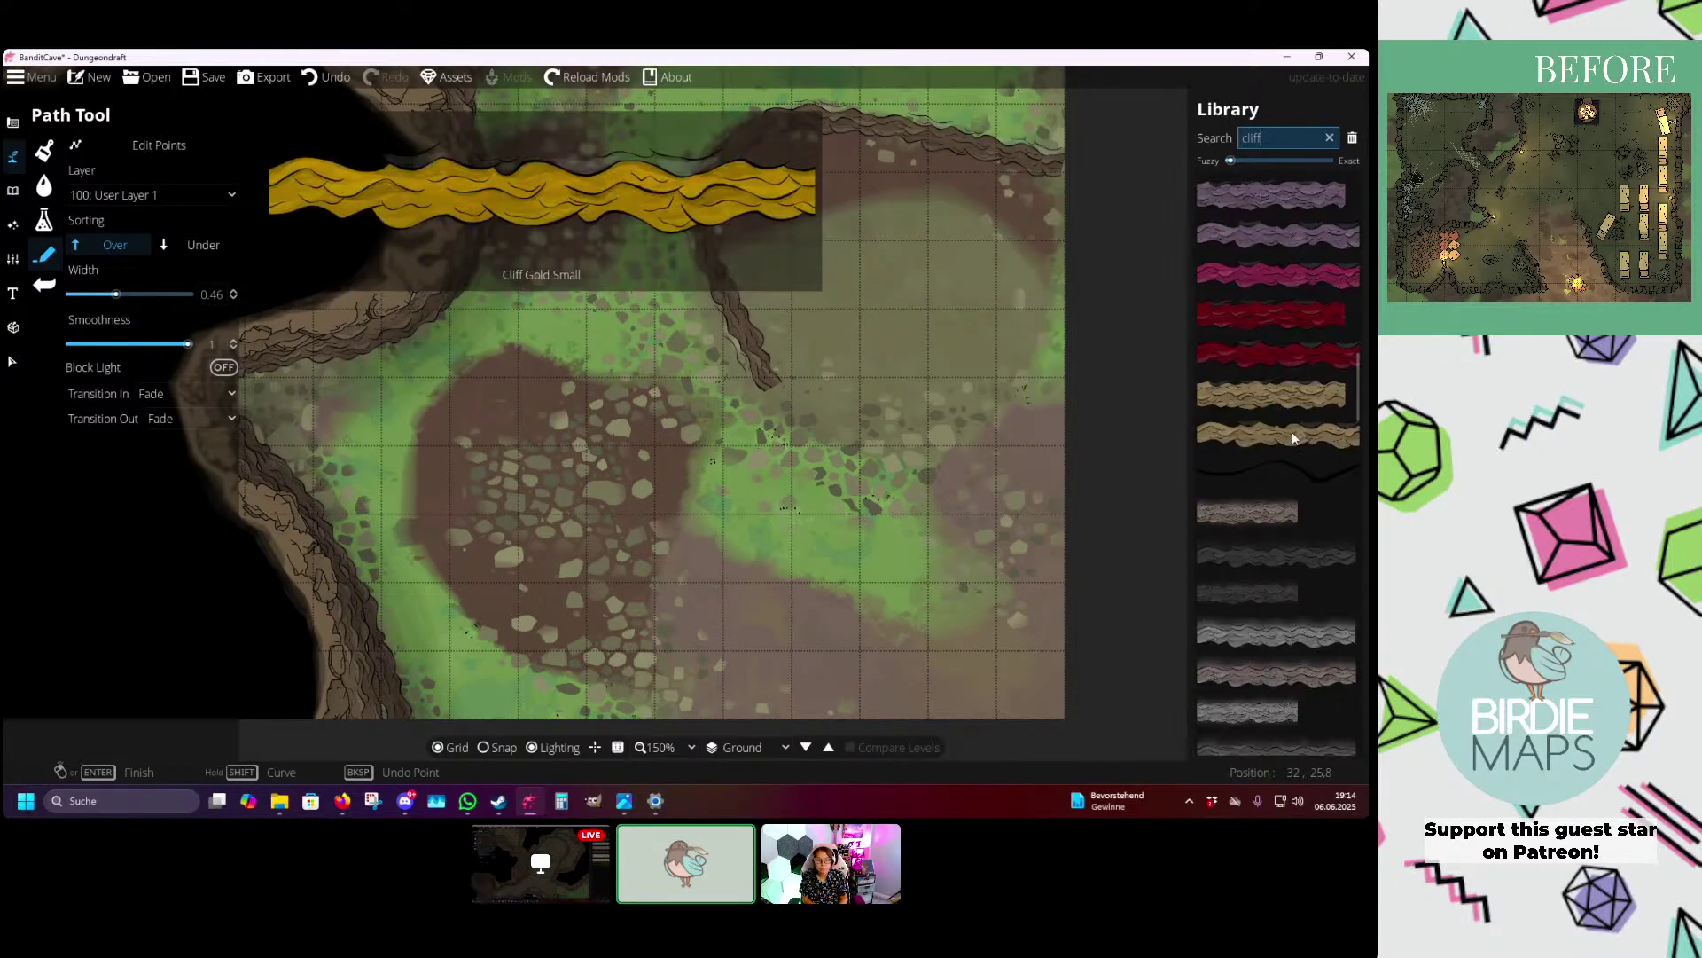
scroll(1291, 431, down, 10)
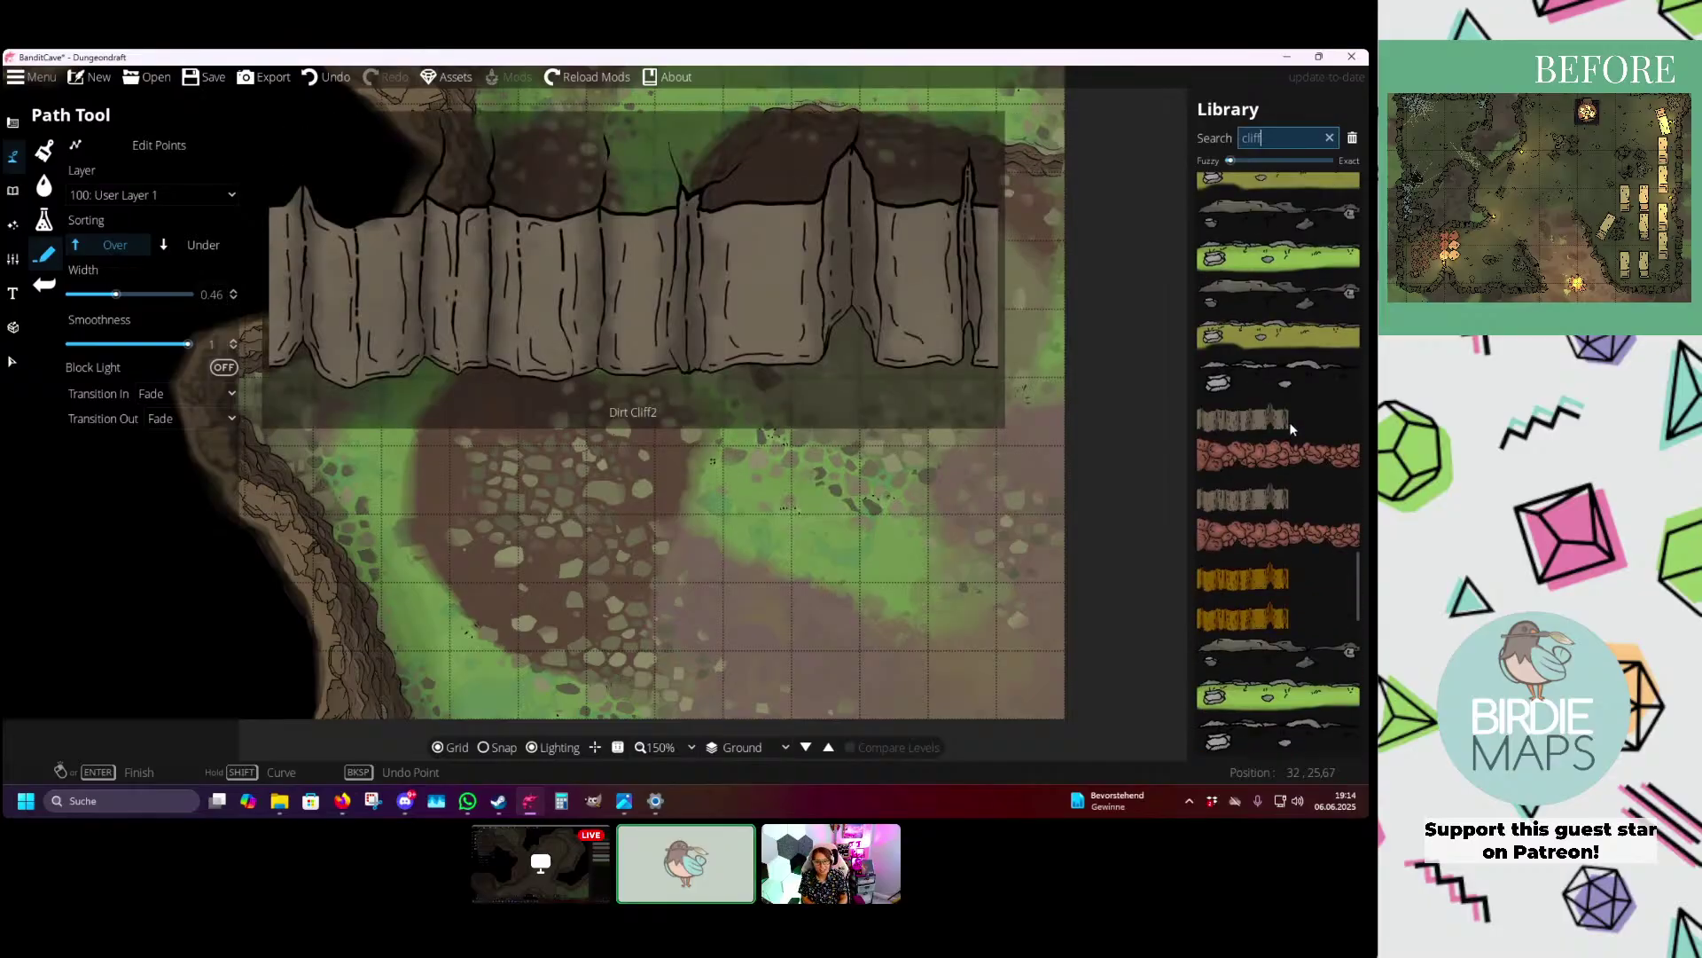
click(1352, 137)
mouse_move(1356, 230)
mouse_down()
mouse_move(1363, 198)
mouse_move(1359, 236)
mouse_up()
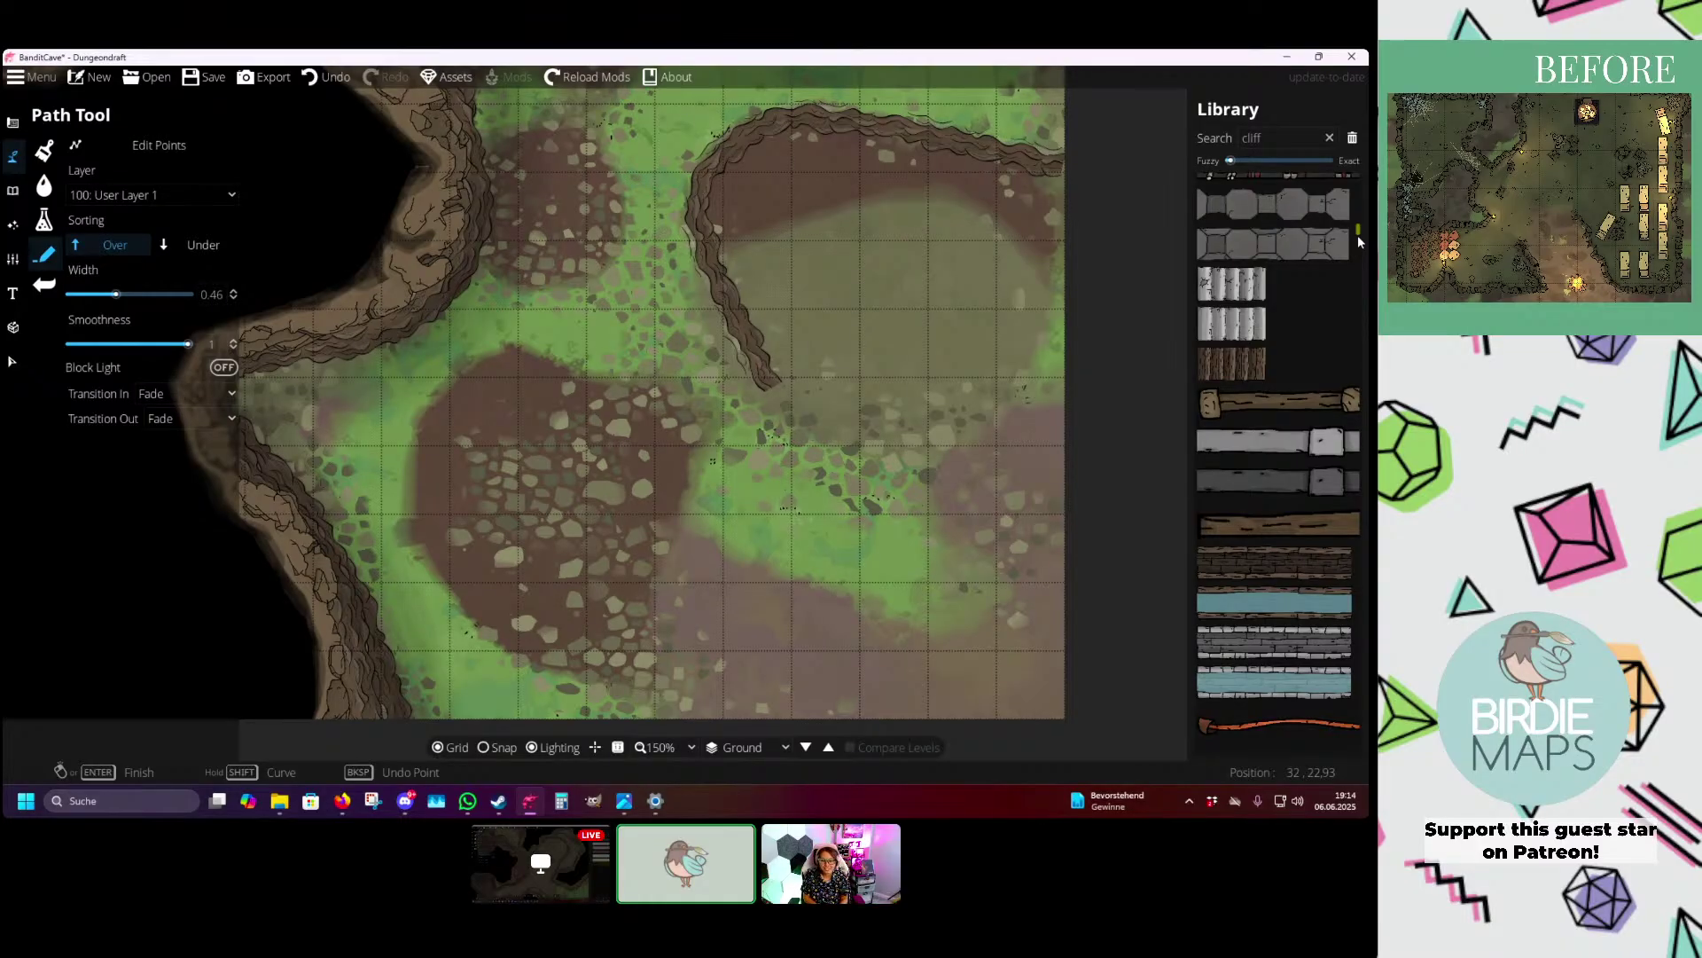
drag(1359, 235, 1337, 373)
click(1262, 355)
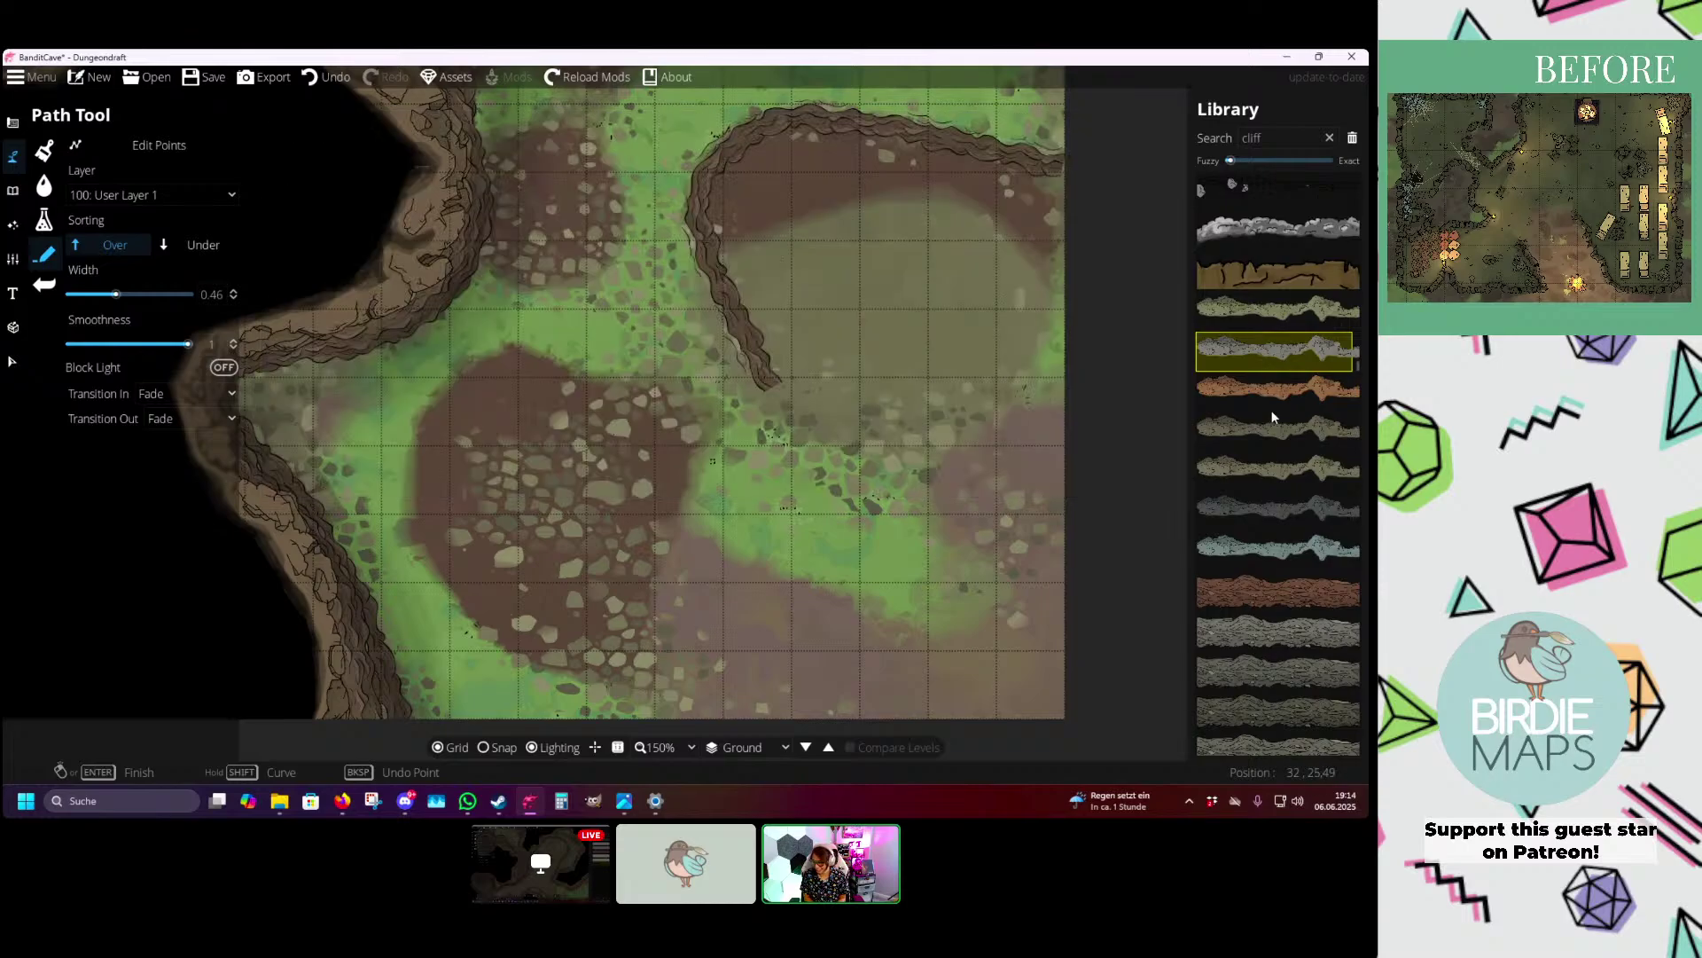
click(1263, 421)
- Draw a short test path with the grey-brown rock style north of the curved cliff in the southeast area
drag(783, 201, 752, 346)
scroll(764, 373, down, 1)
drag(632, 568, 694, 354)
drag(868, 147, 854, 229)
click(913, 181)
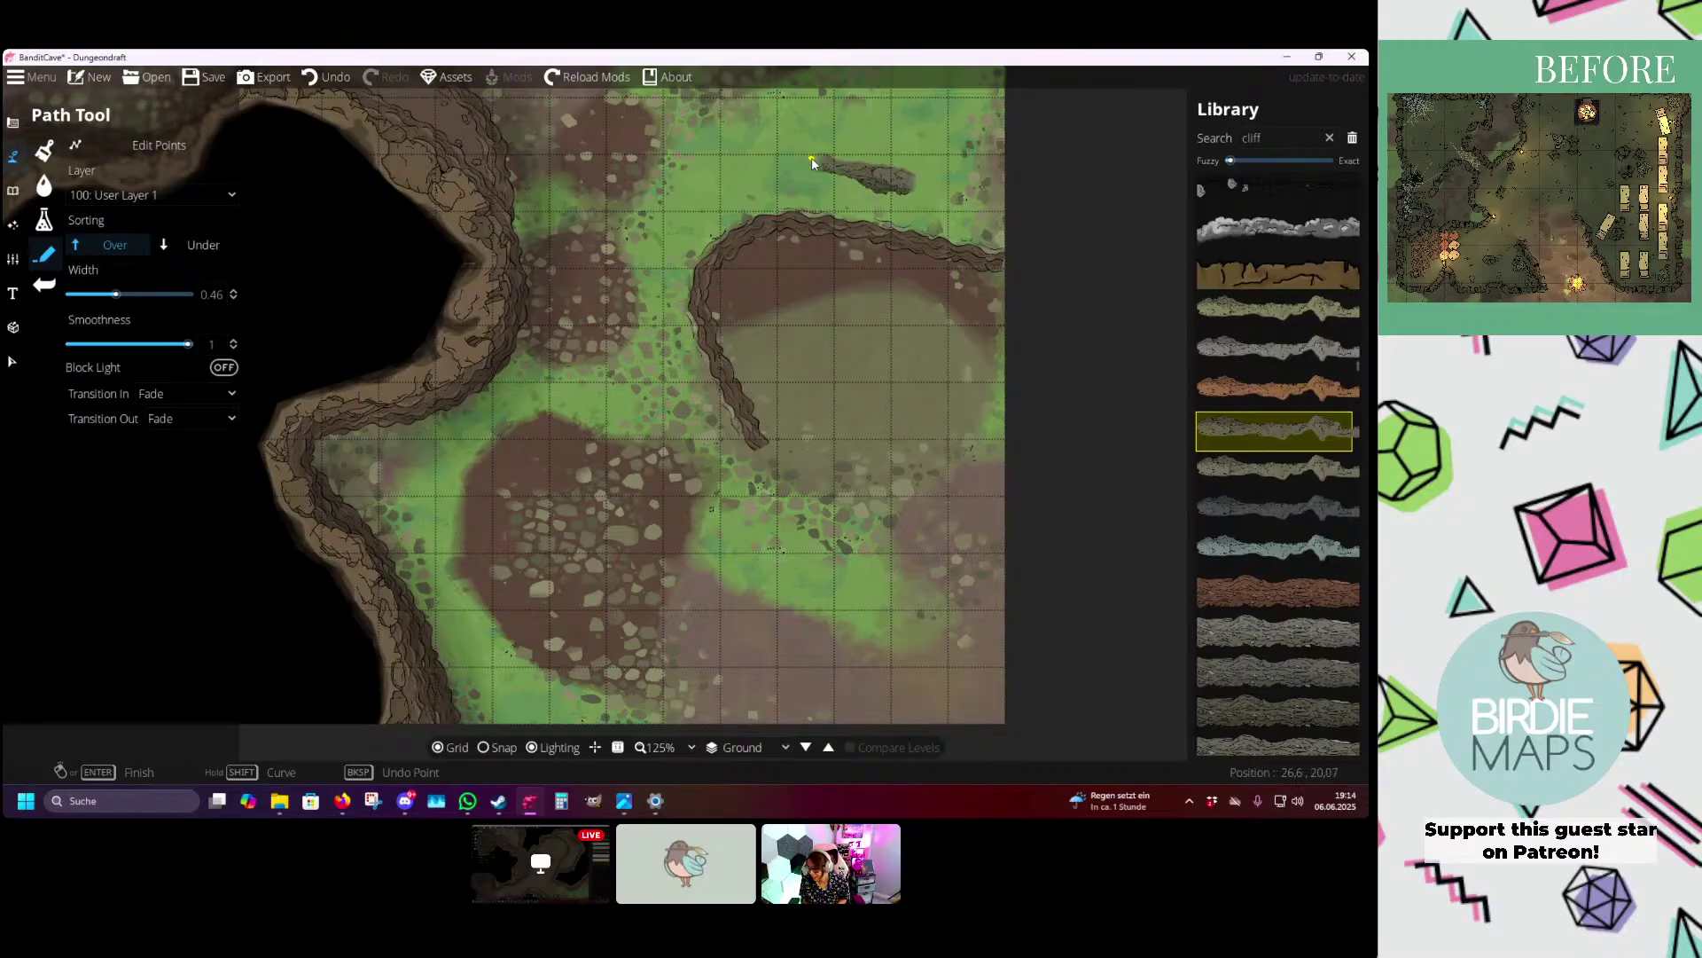
right_click(811, 158)
drag(795, 154, 539, 321)
- Set the path width to 1.37 and set both the transition in and transition out to None
drag(117, 294, 128, 300)
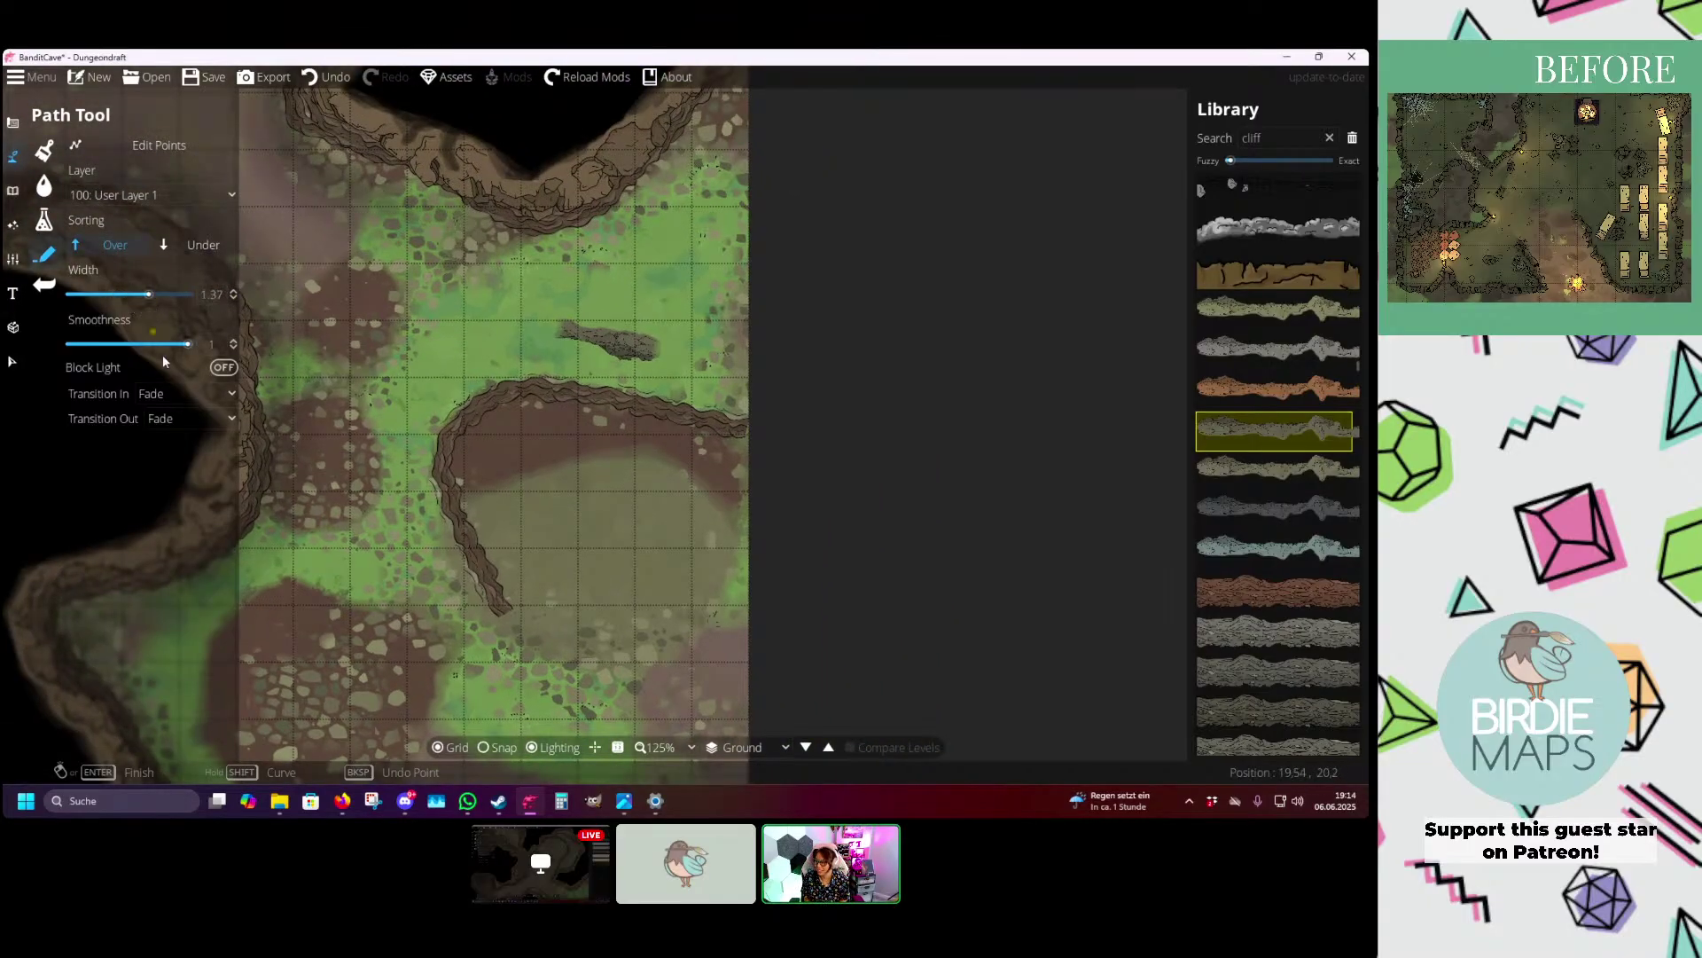
click(186, 393)
click(177, 412)
click(183, 418)
click(173, 437)
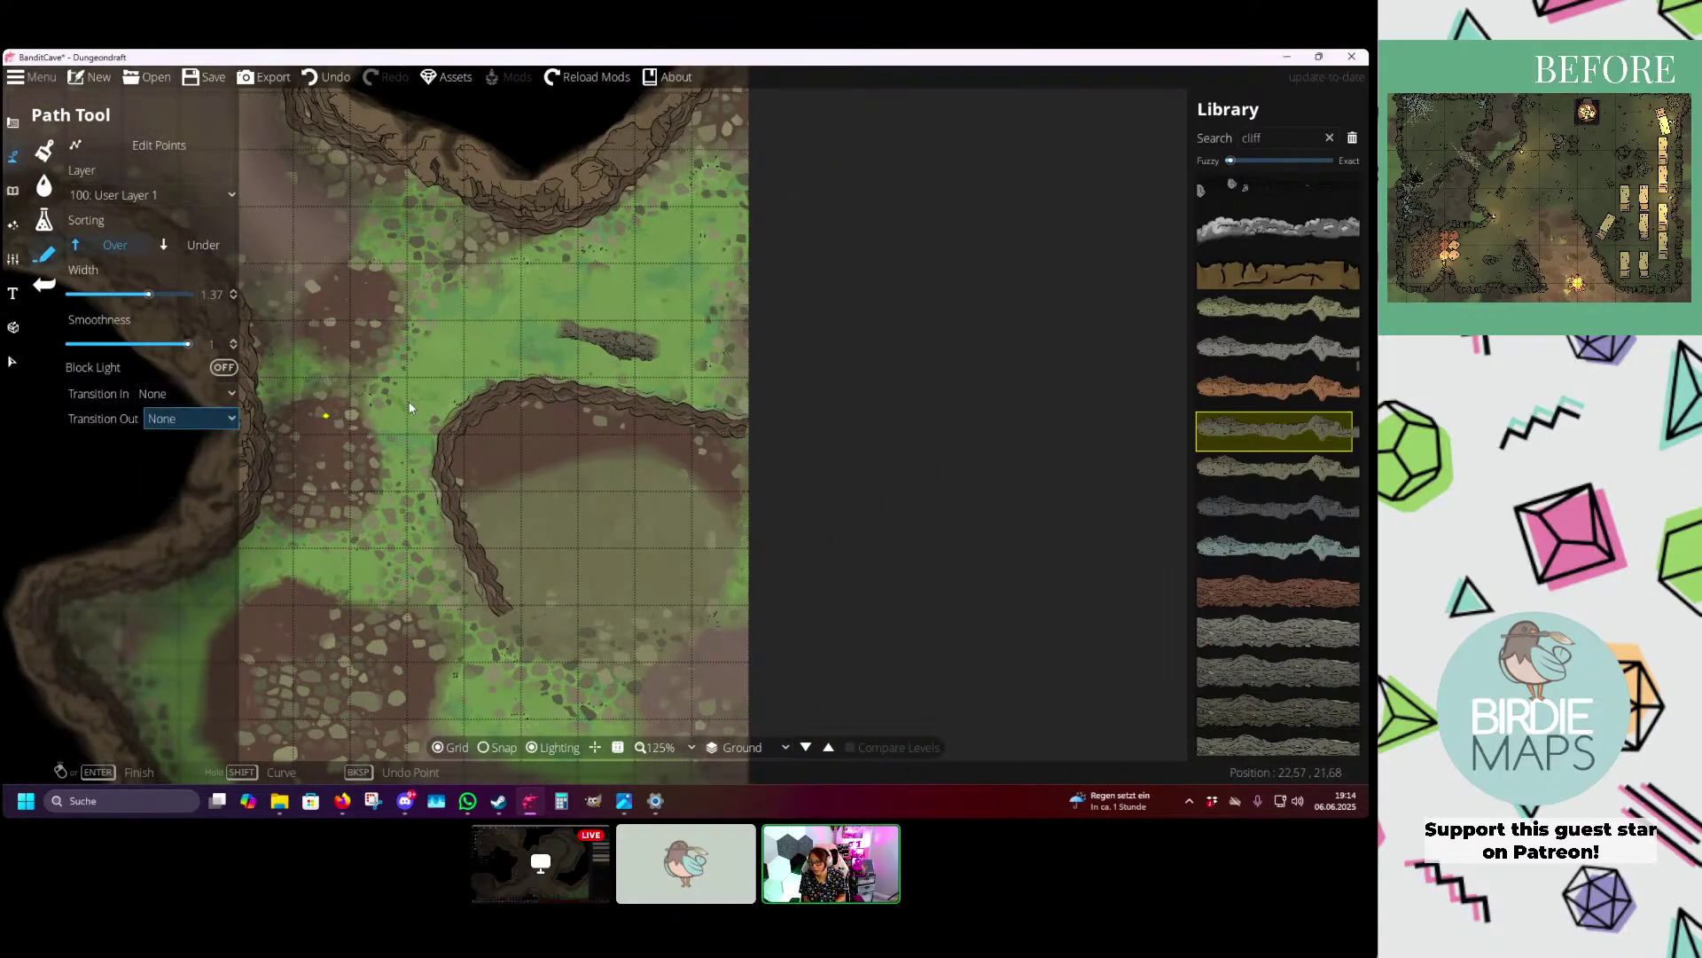
- Undo the short test path and set the width of the rock path to 0.99
drag(798, 399, 917, 401)
key(ctrl+z)
click(916, 406)
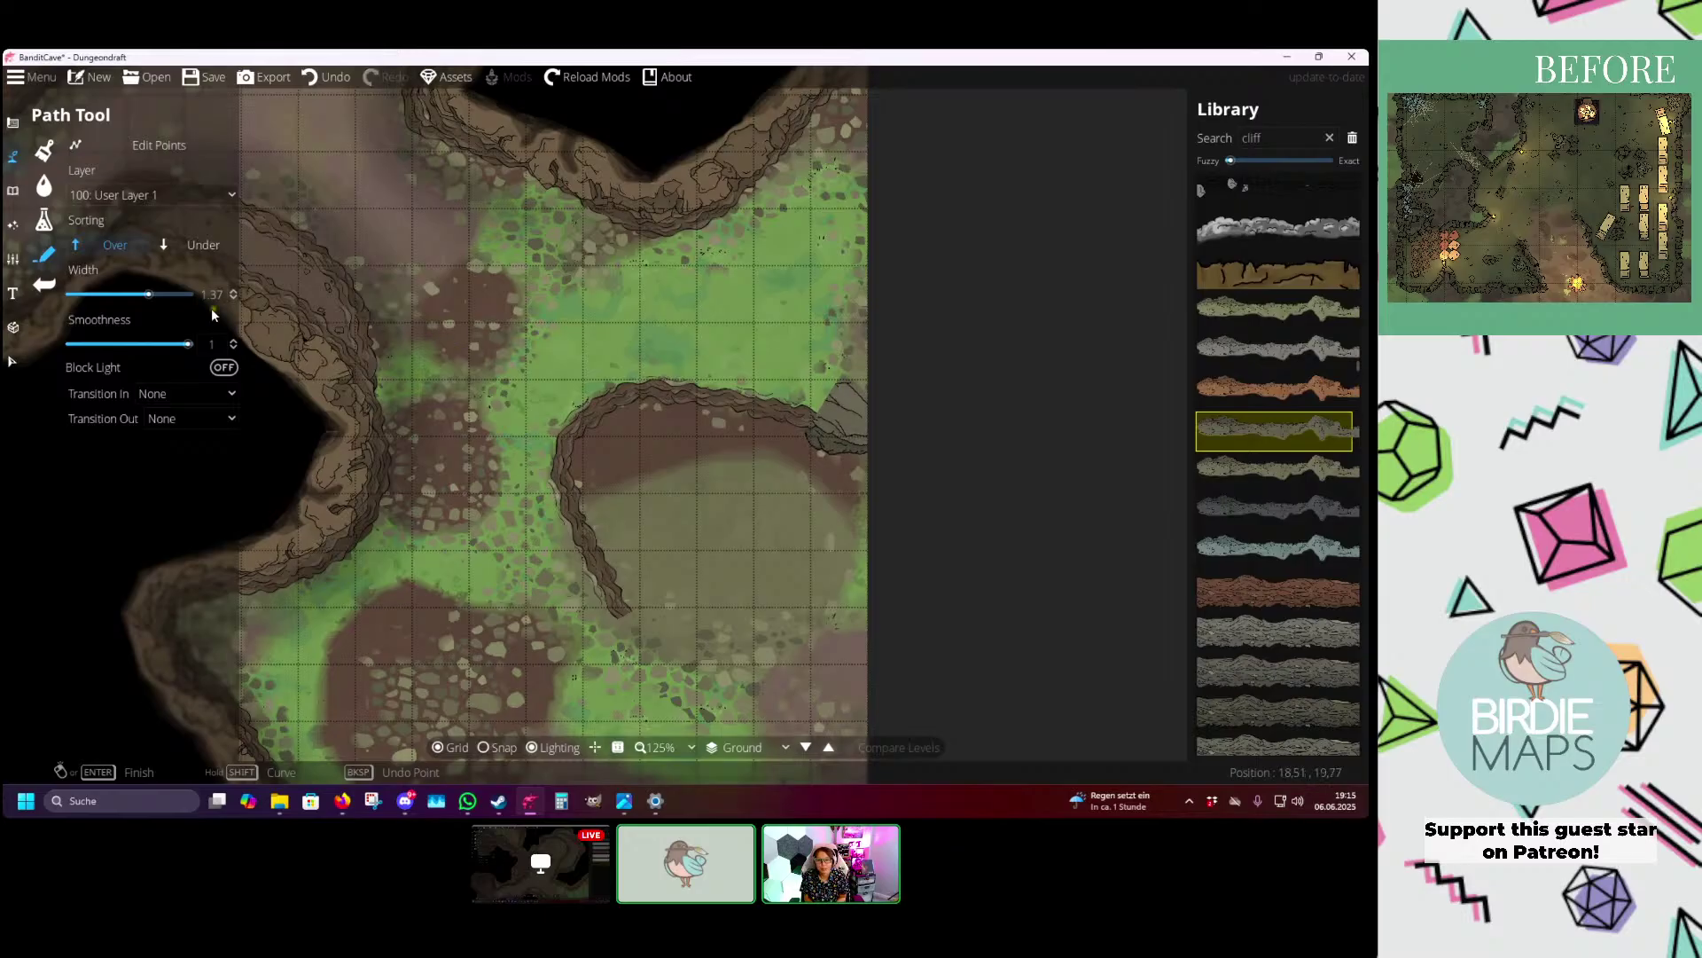
drag(148, 294, 142, 295)
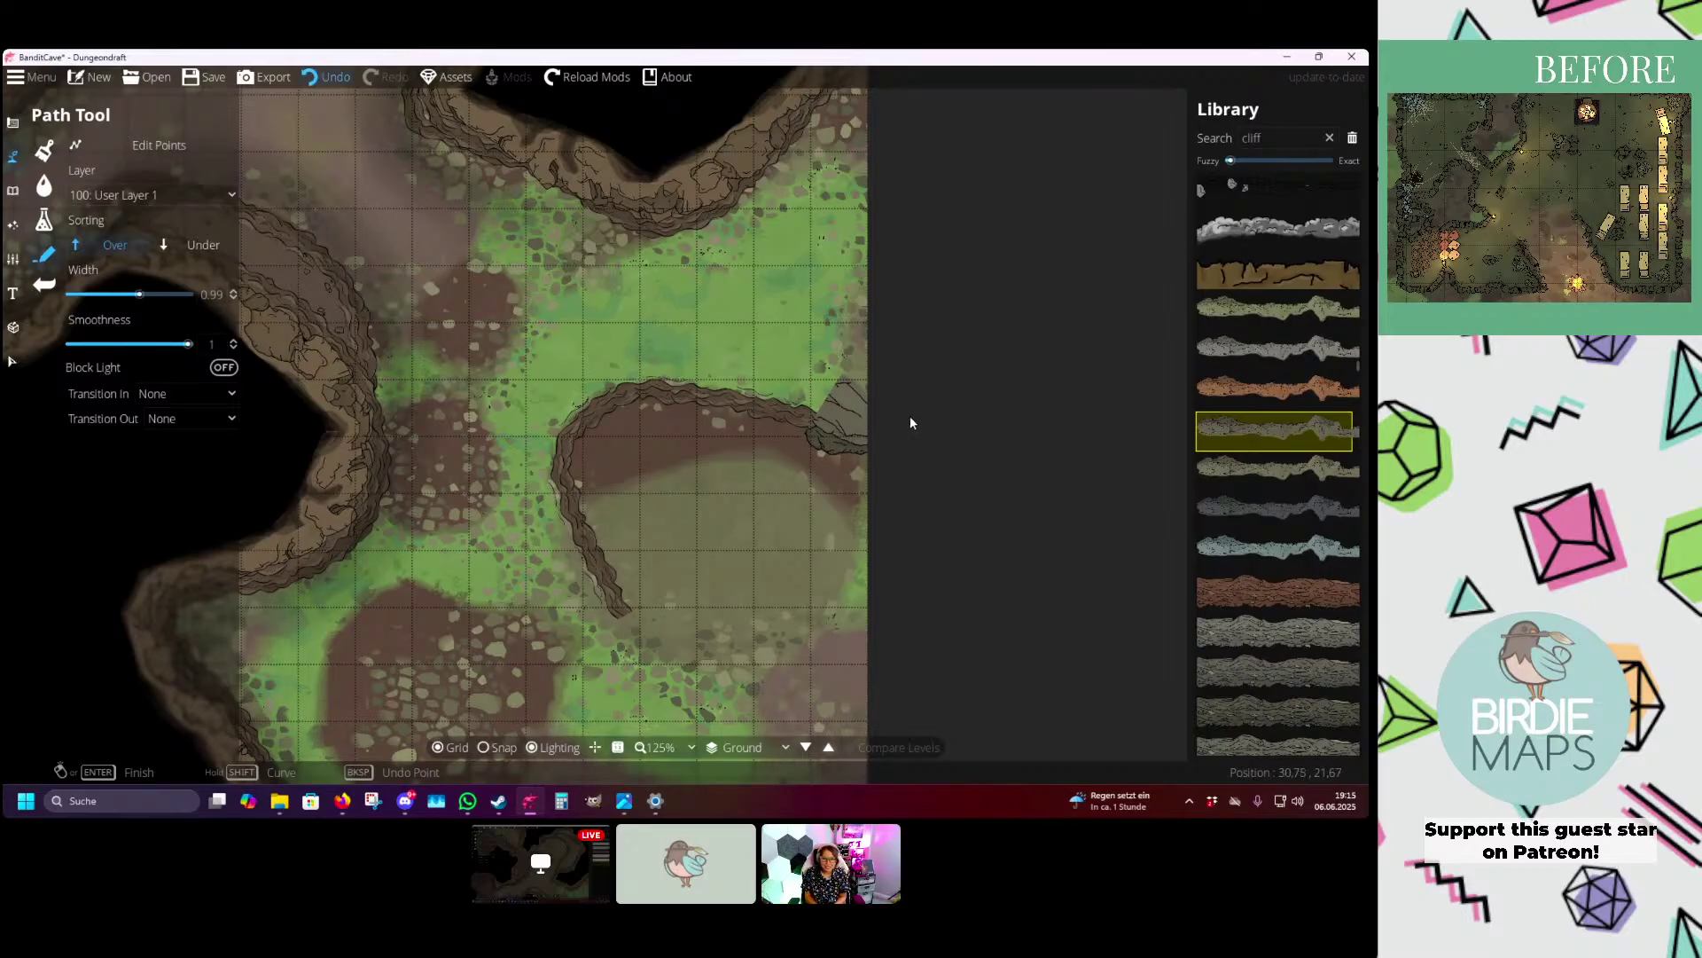
key(ctrl+z)
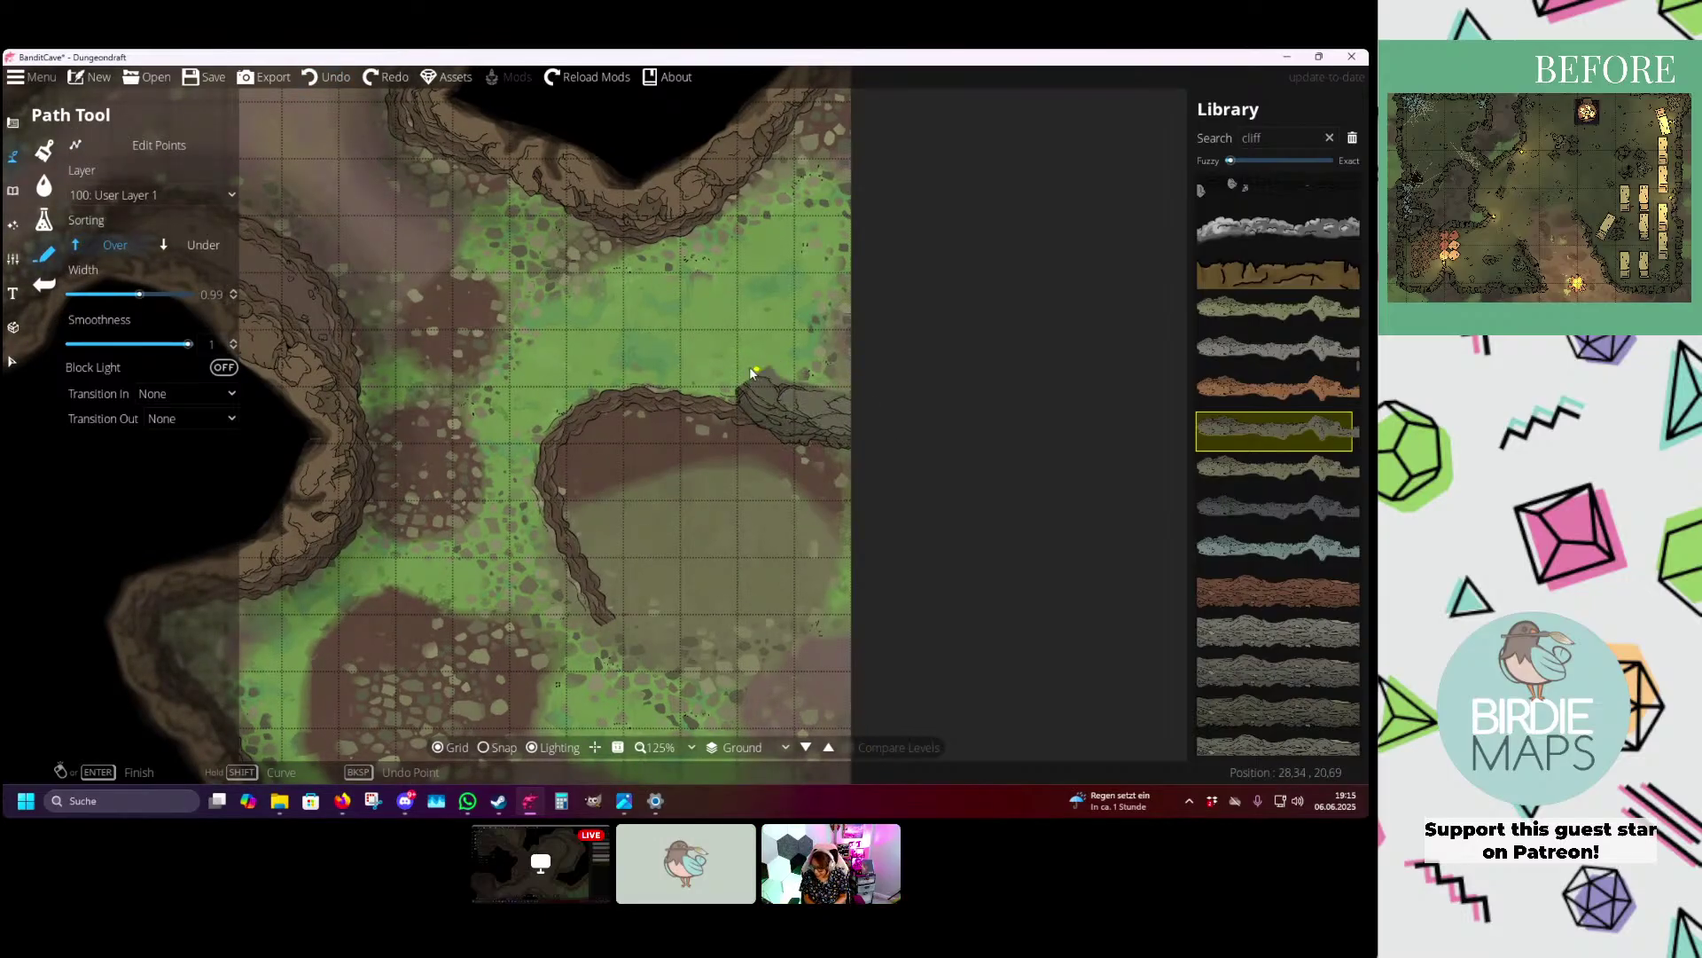
- Draw the rock path from the map's east edge around the outside of the curved cliff to the south edge
click(655, 373)
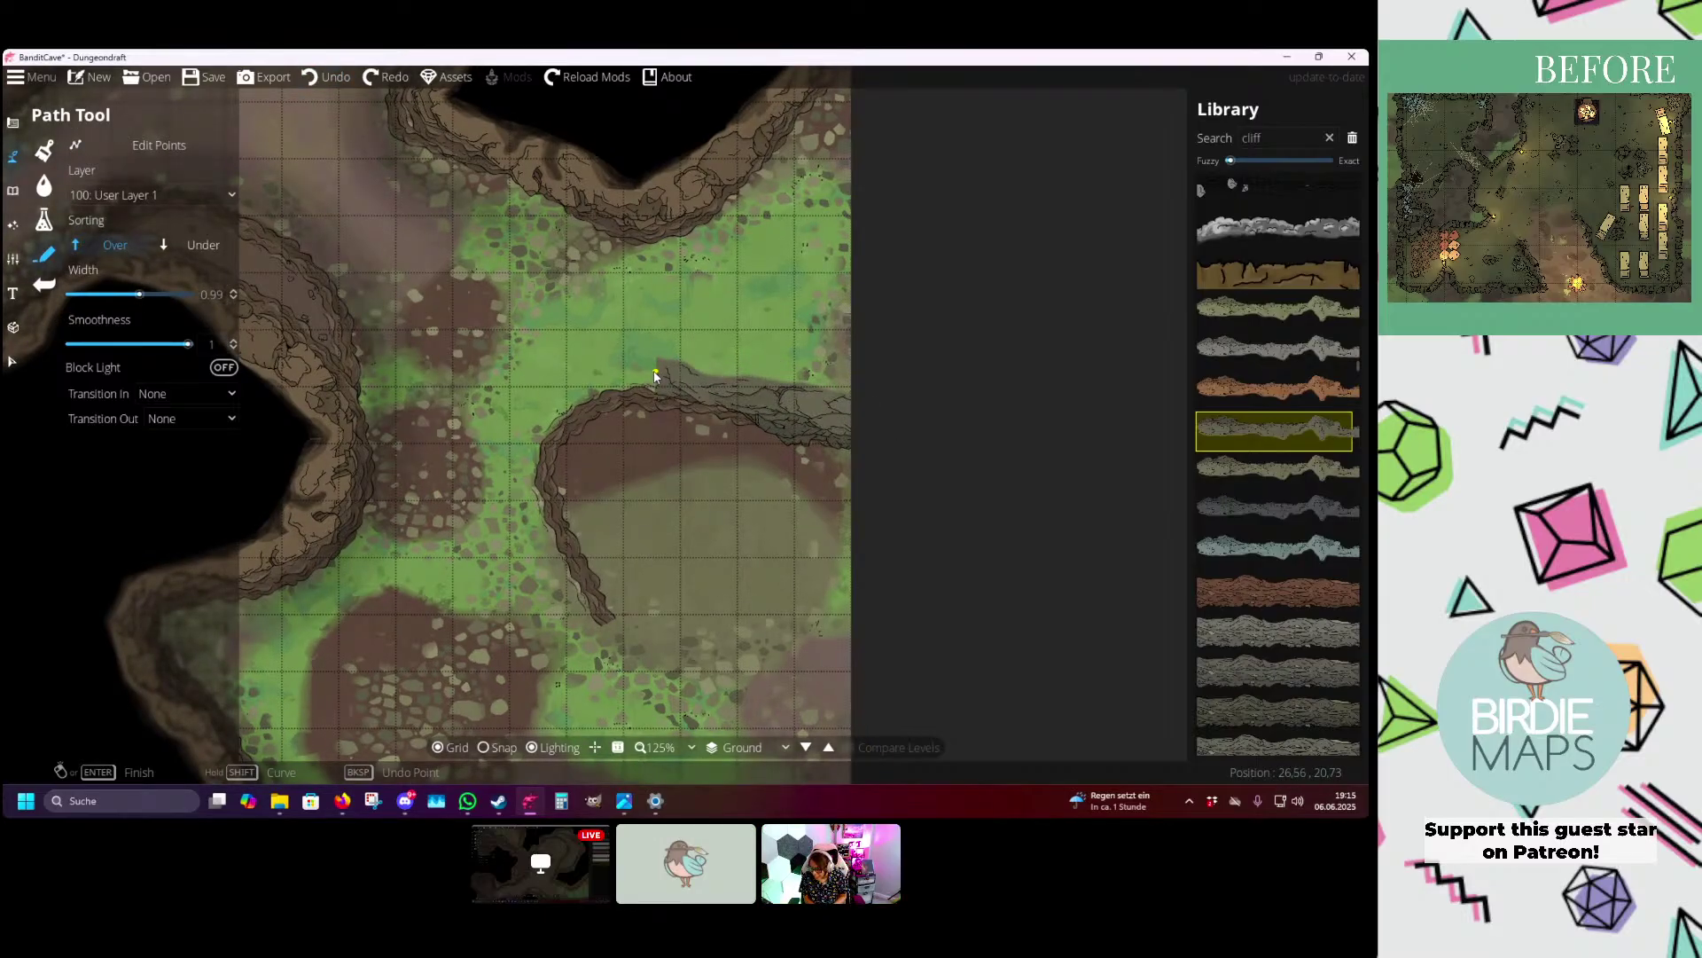
click(499, 498)
drag(506, 560, 572, 377)
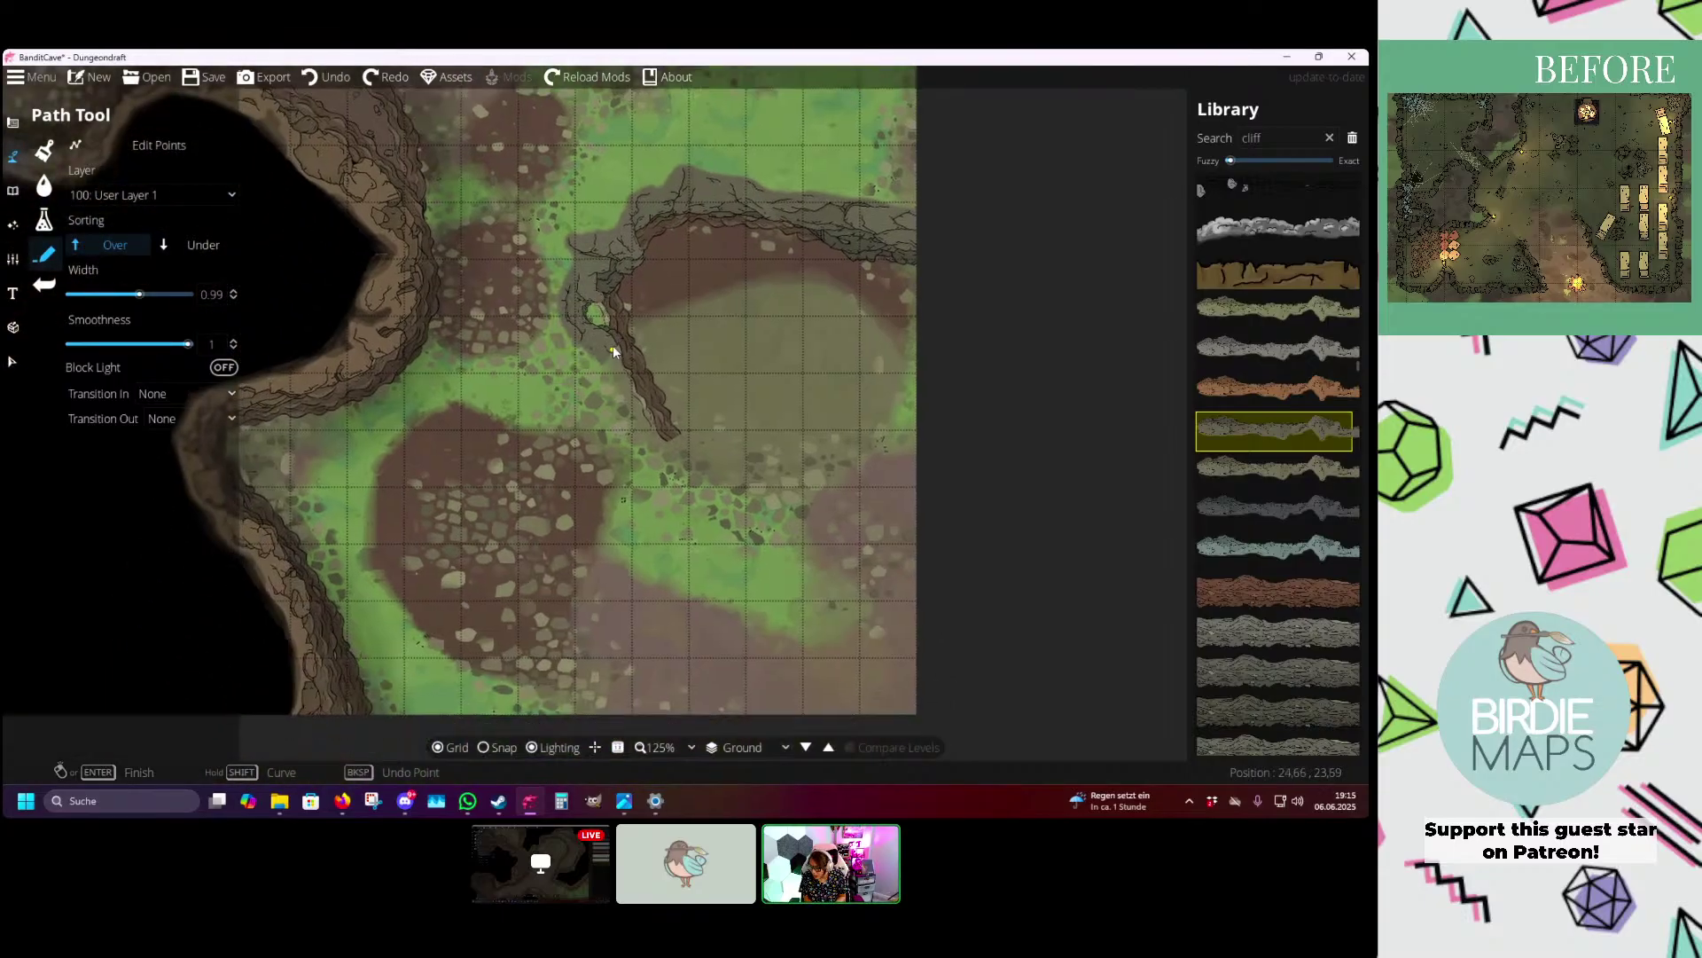
click(668, 448)
drag(657, 555, 672, 417)
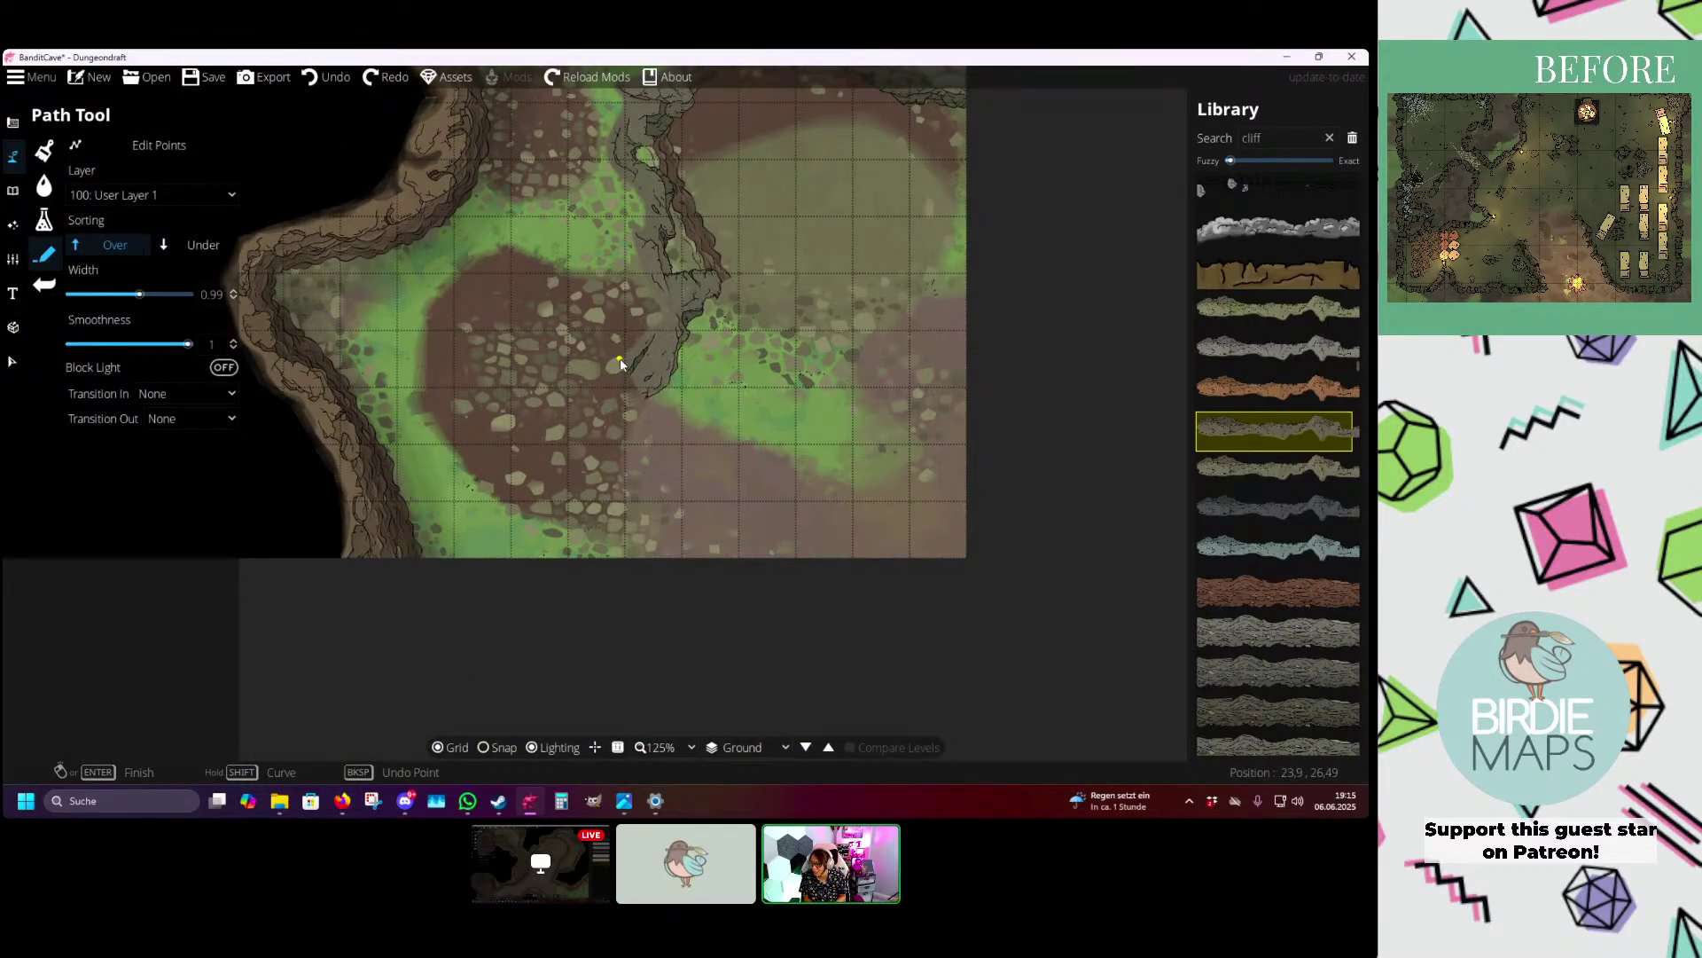
click(631, 384)
right_click(647, 591)
drag(647, 591, 602, 738)
- Return to the Pattern Shape Tool and sample the new rock edge's grey-brown as the pattern colour
click(14, 122)
click(84, 286)
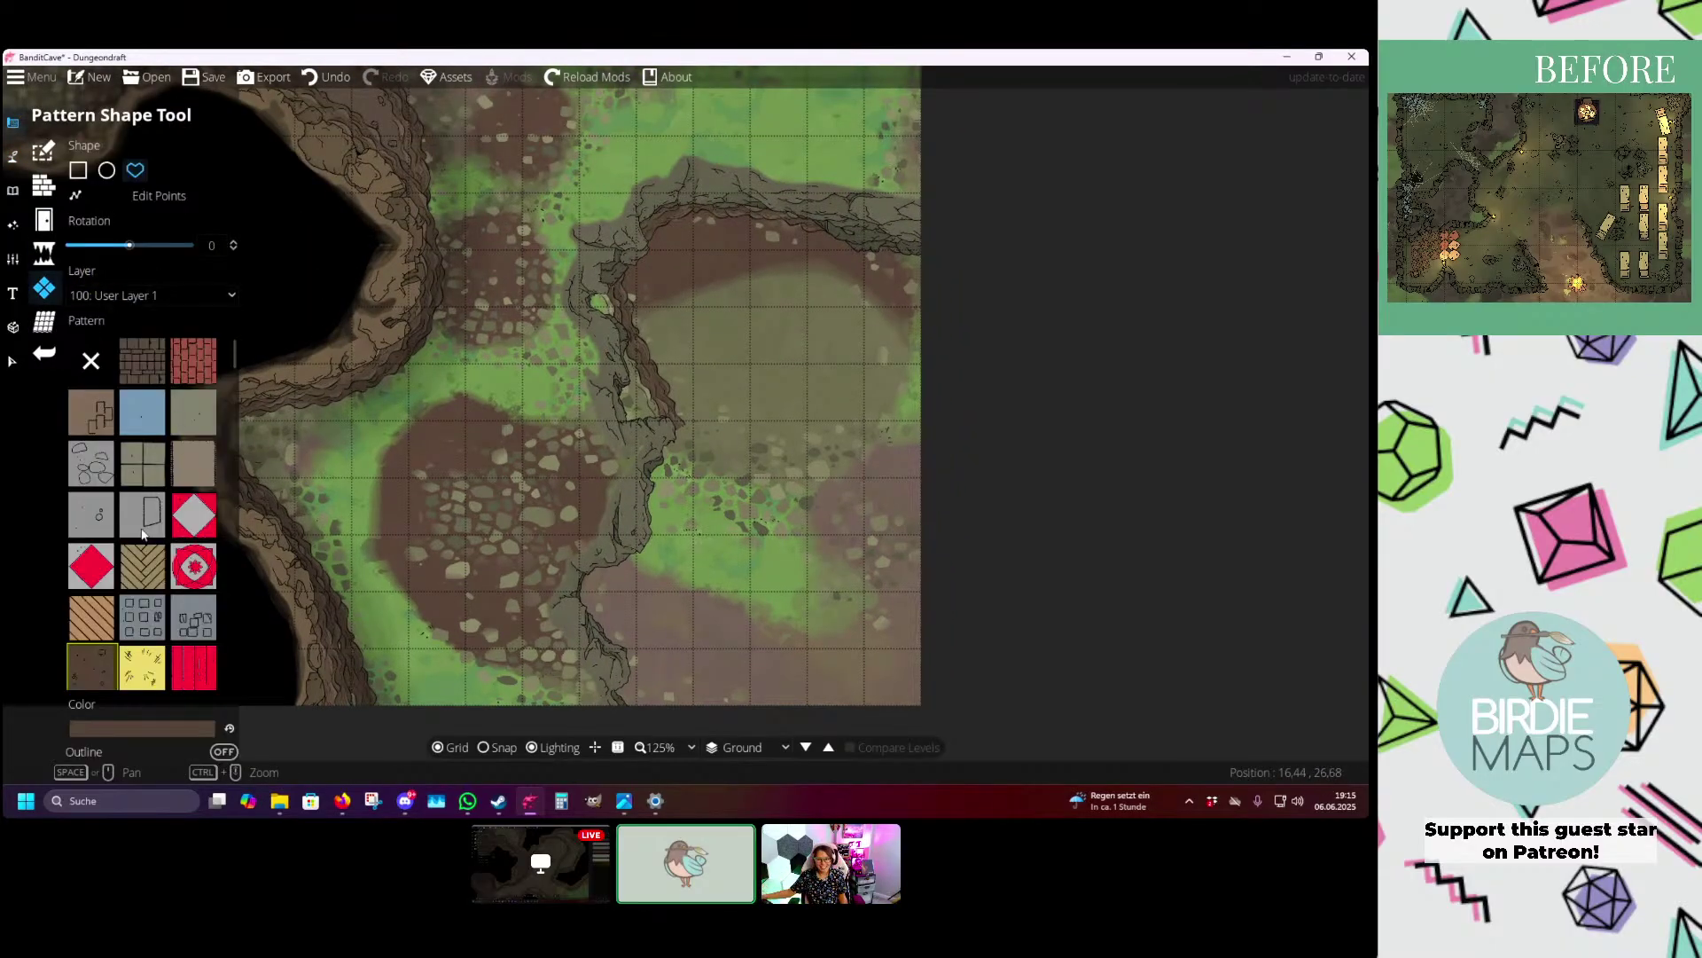
click(141, 729)
click(205, 572)
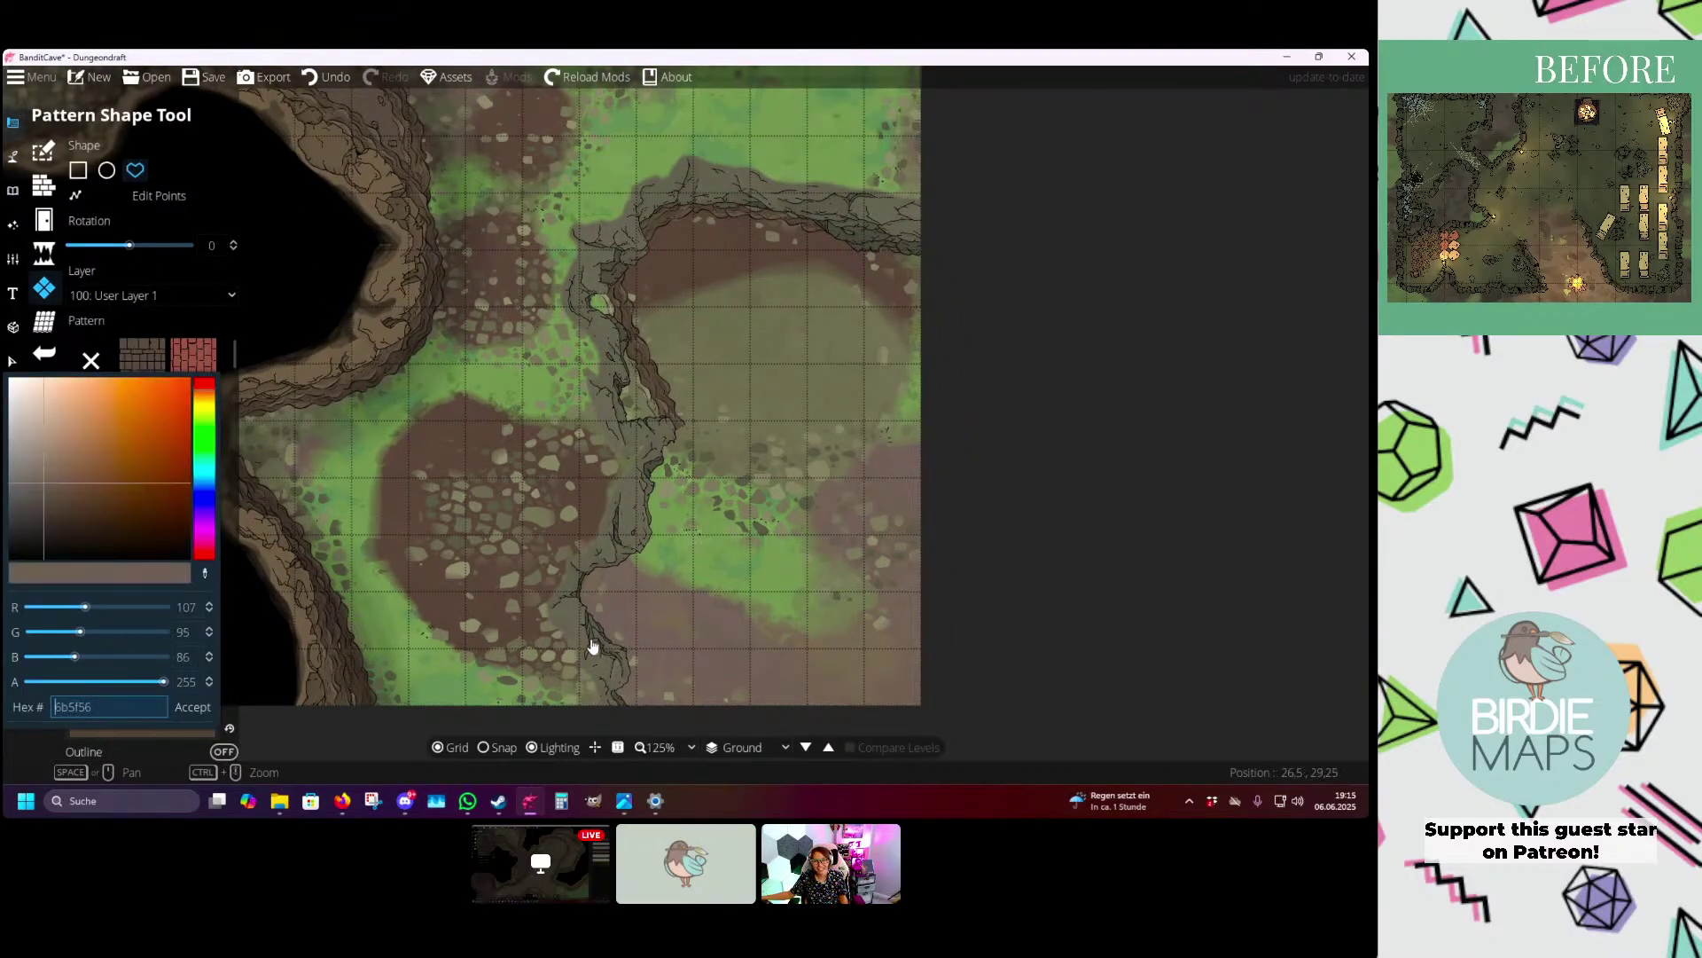
click(194, 707)
- Trace a freeform pattern shape's outer boundary beside the new rock edge, from the map's south edge to its east edge
drag(557, 658, 644, 499)
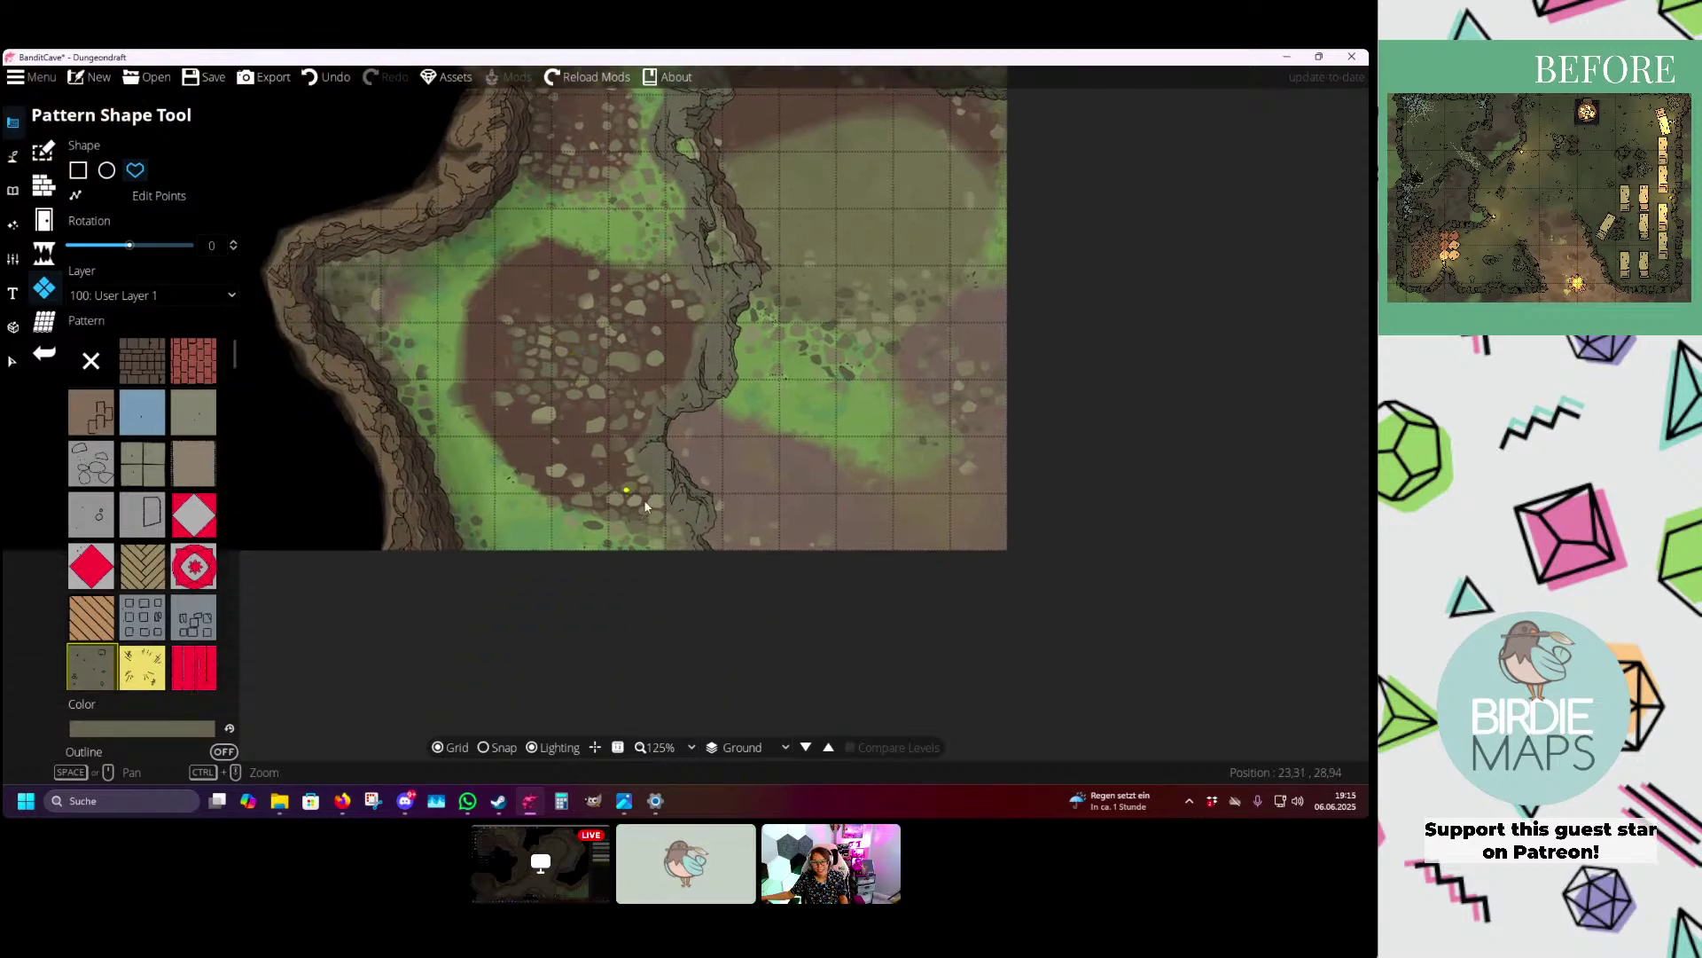
scroll(688, 531, up, 3)
click(665, 557)
click(627, 499)
click(587, 398)
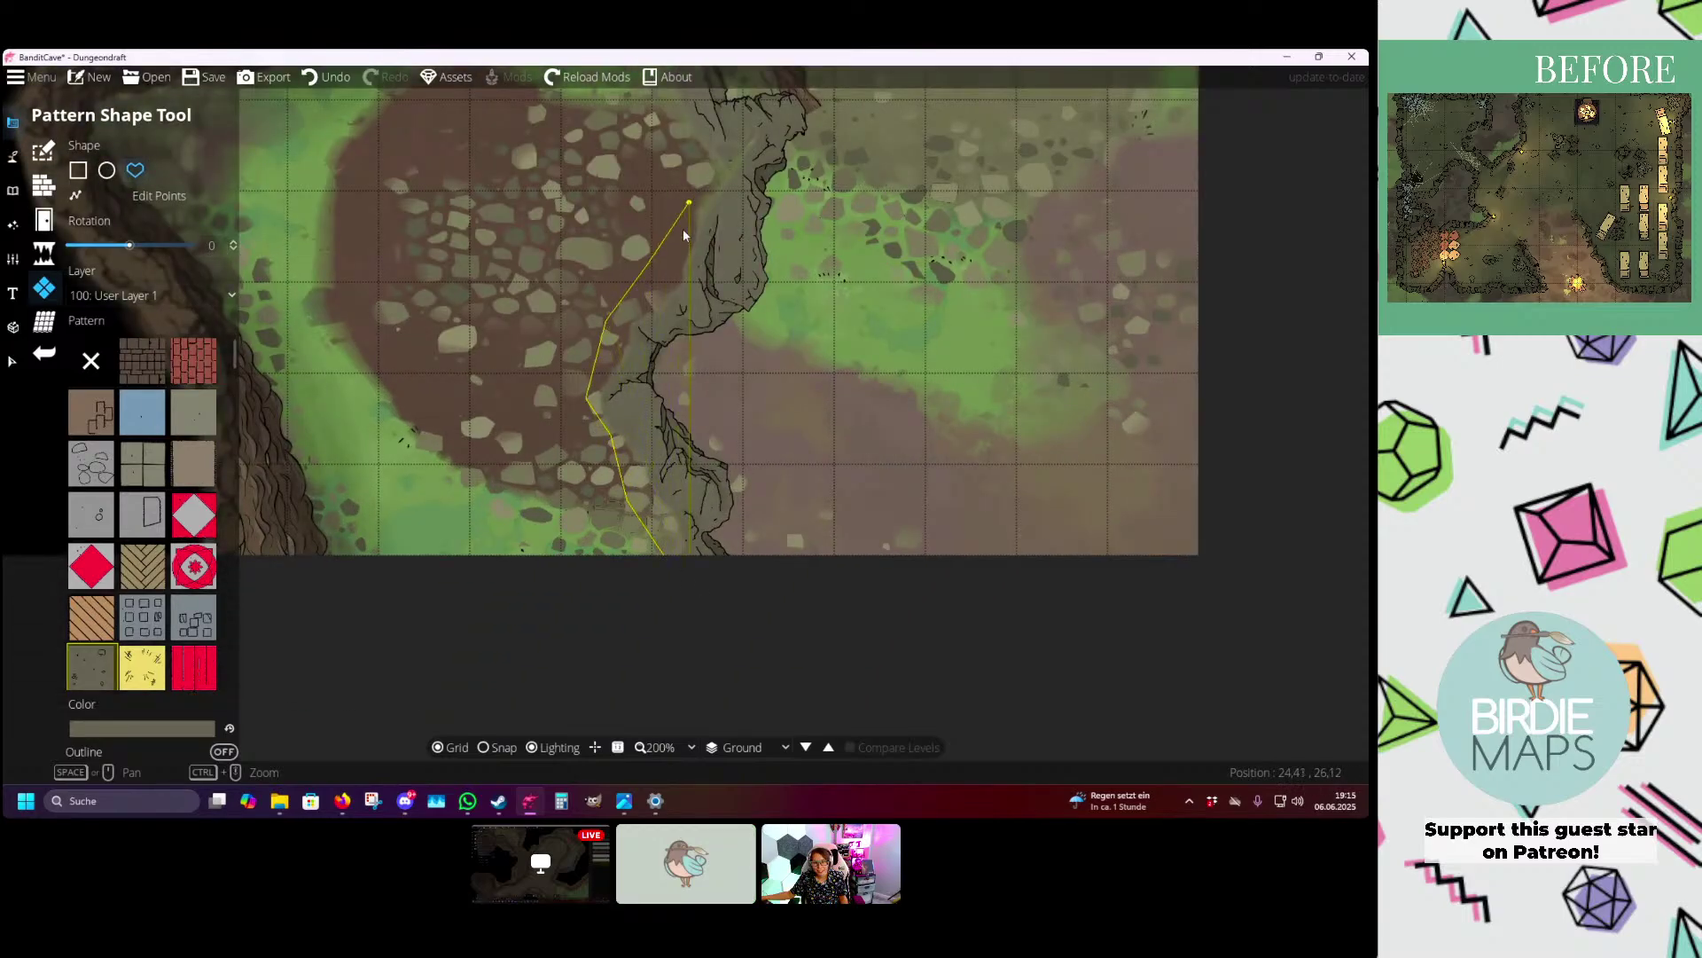
drag(684, 232, 638, 429)
drag(610, 209, 548, 454)
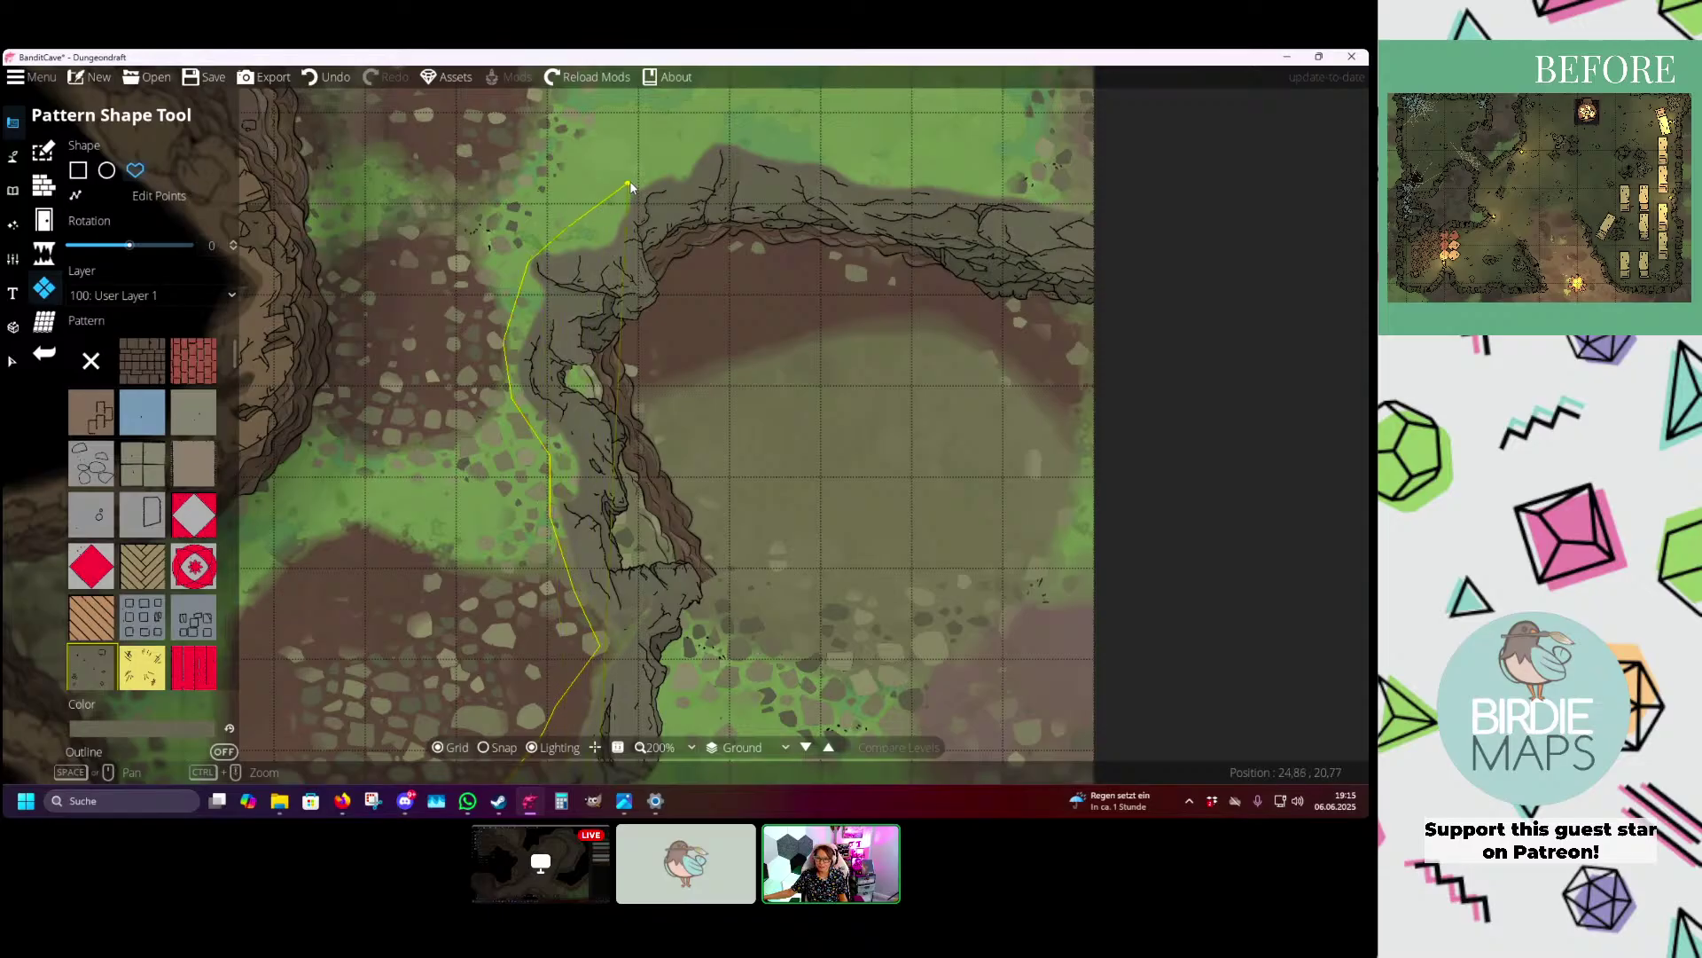
drag(817, 205, 758, 269)
click(792, 266)
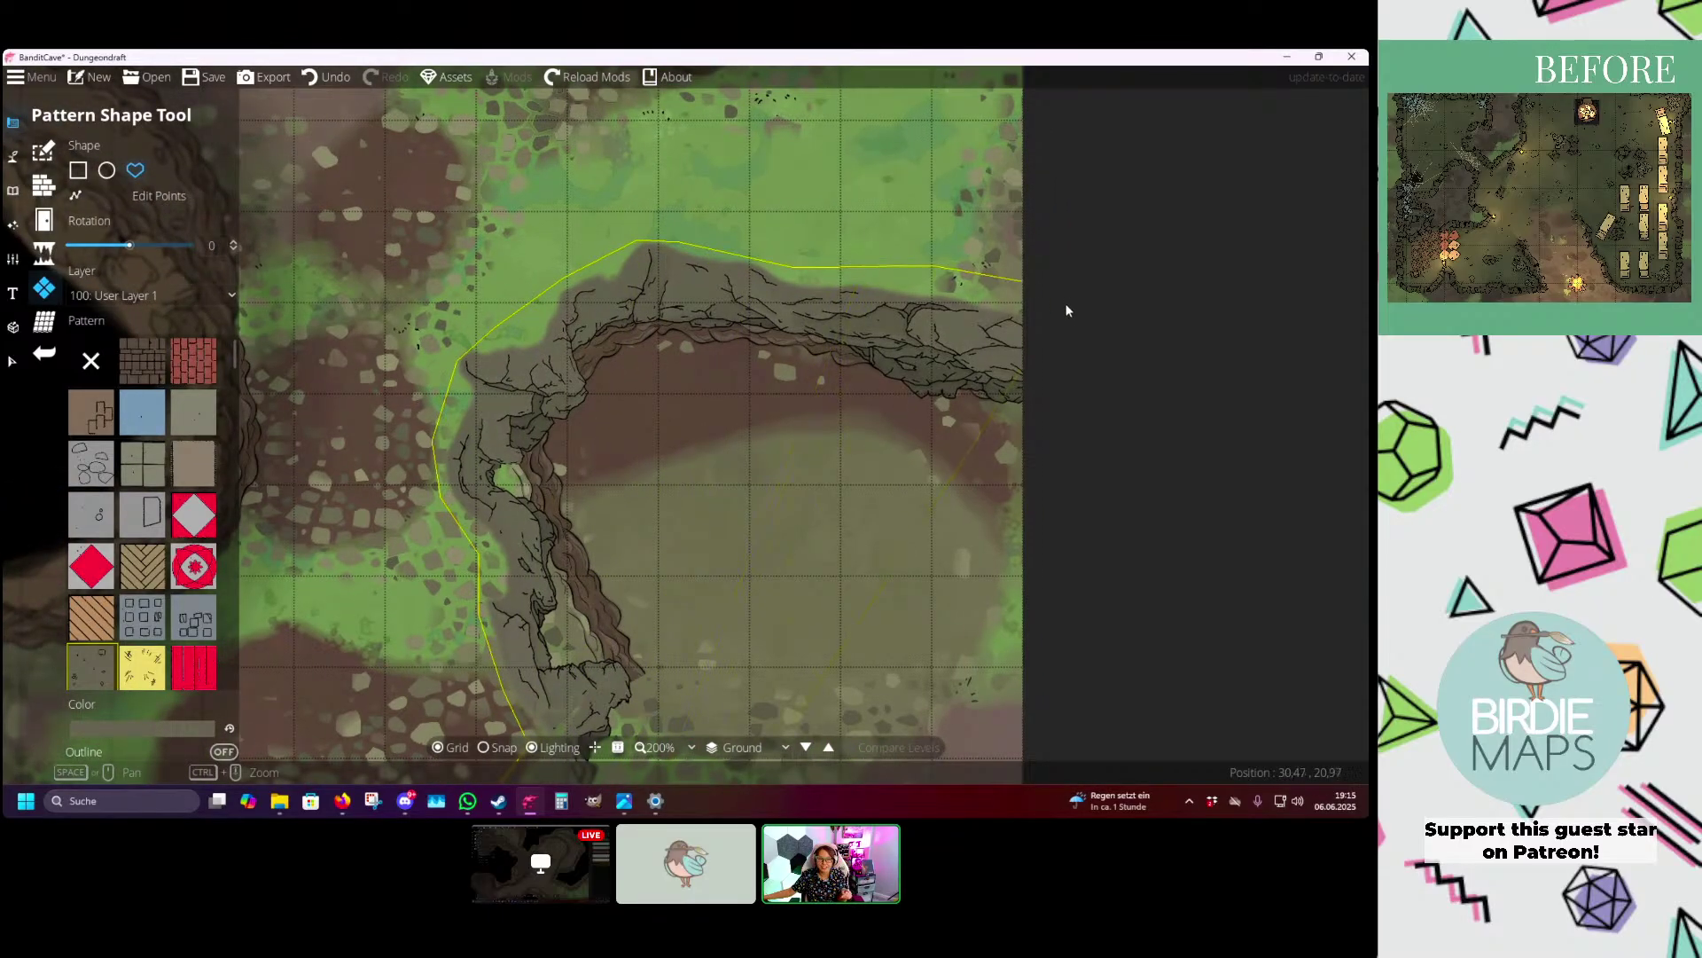
- Trace the pattern shape's inner boundary back over the rock edge to the south edge and close it into a filled strip
click(608, 292)
click(540, 353)
click(493, 420)
click(469, 494)
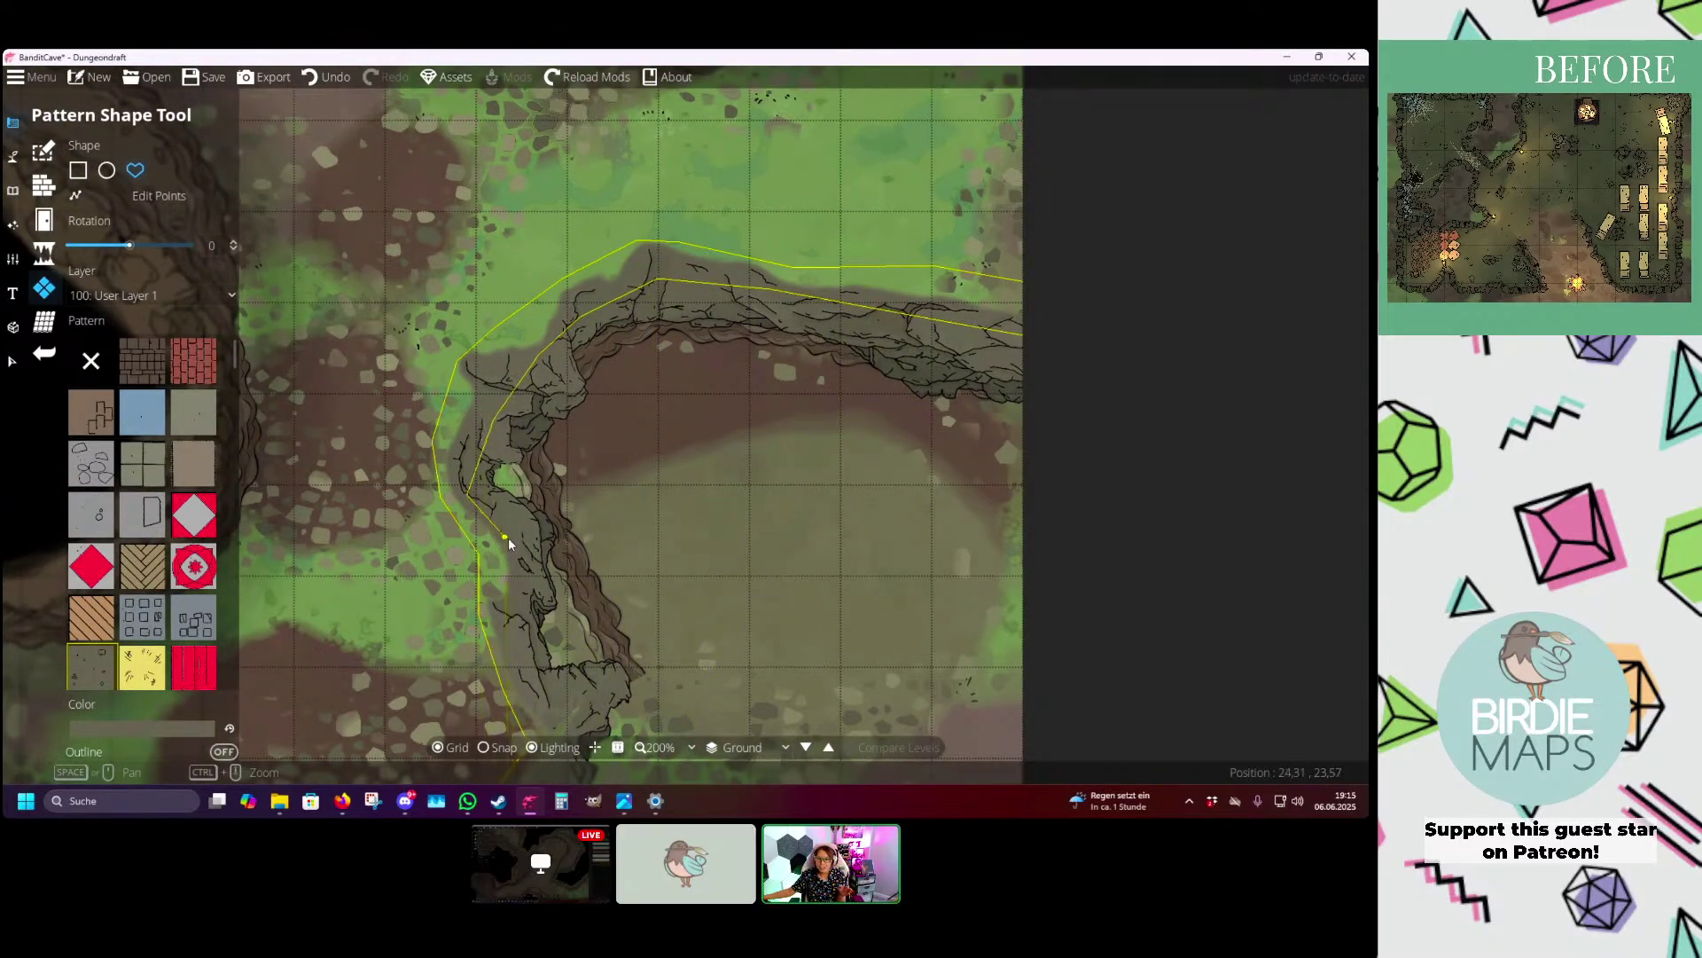
click(520, 548)
drag(517, 604, 514, 373)
click(511, 404)
click(528, 456)
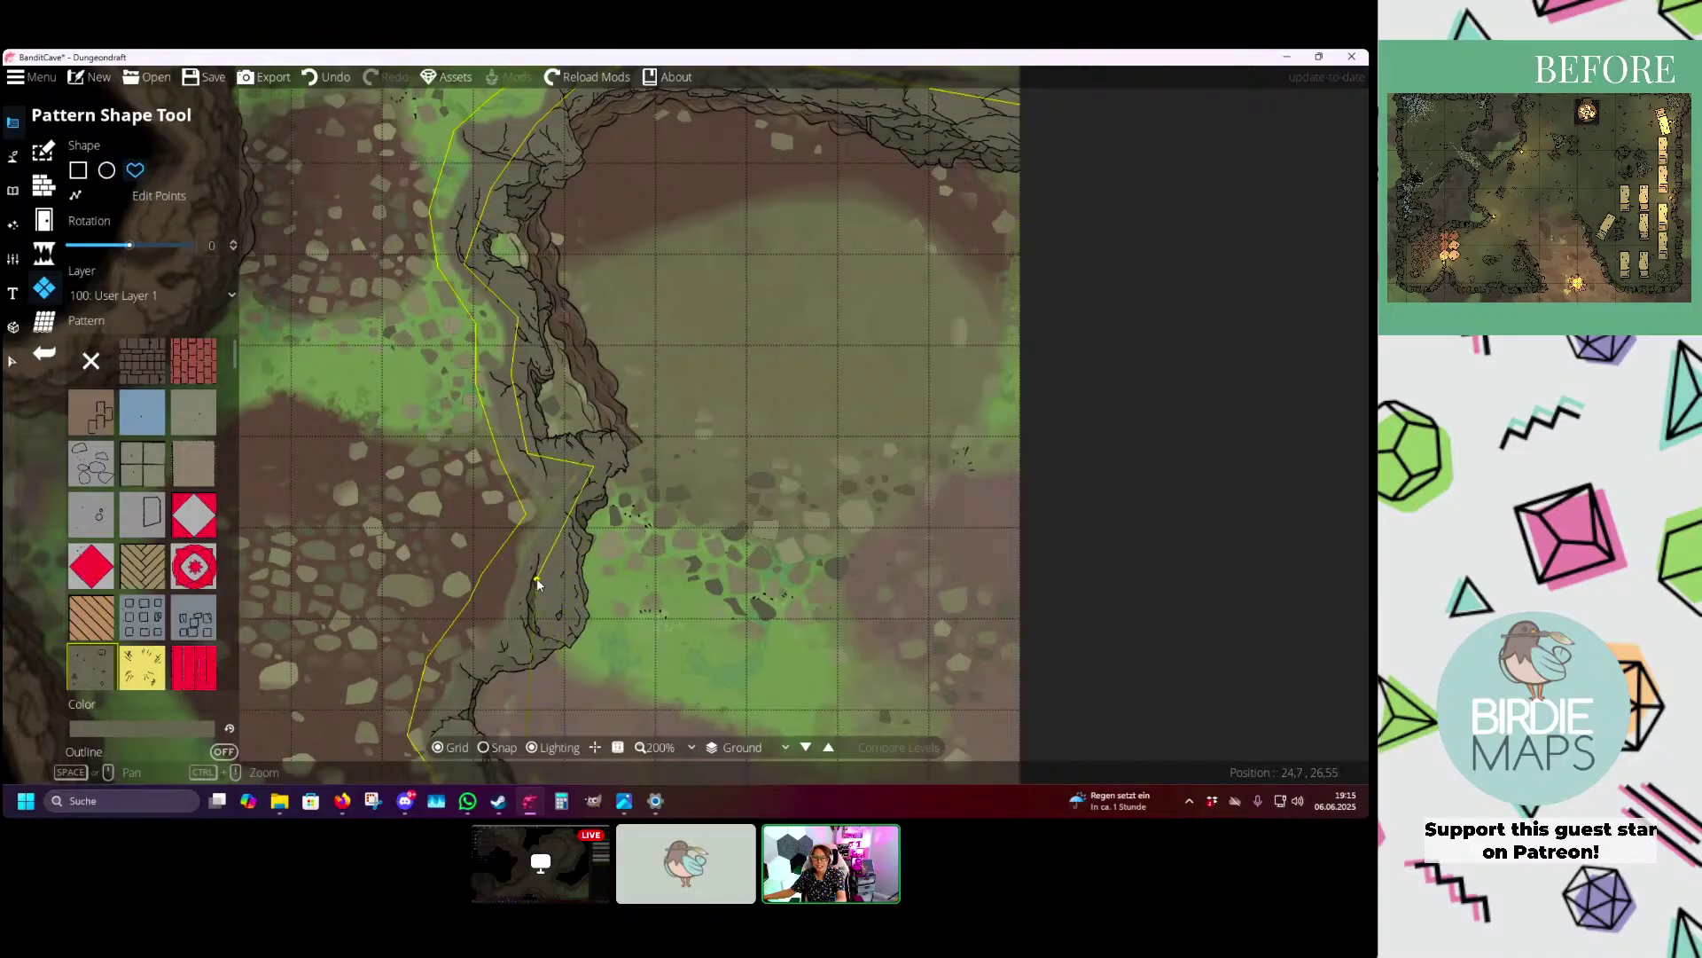
drag(538, 582, 633, 360)
click(544, 498)
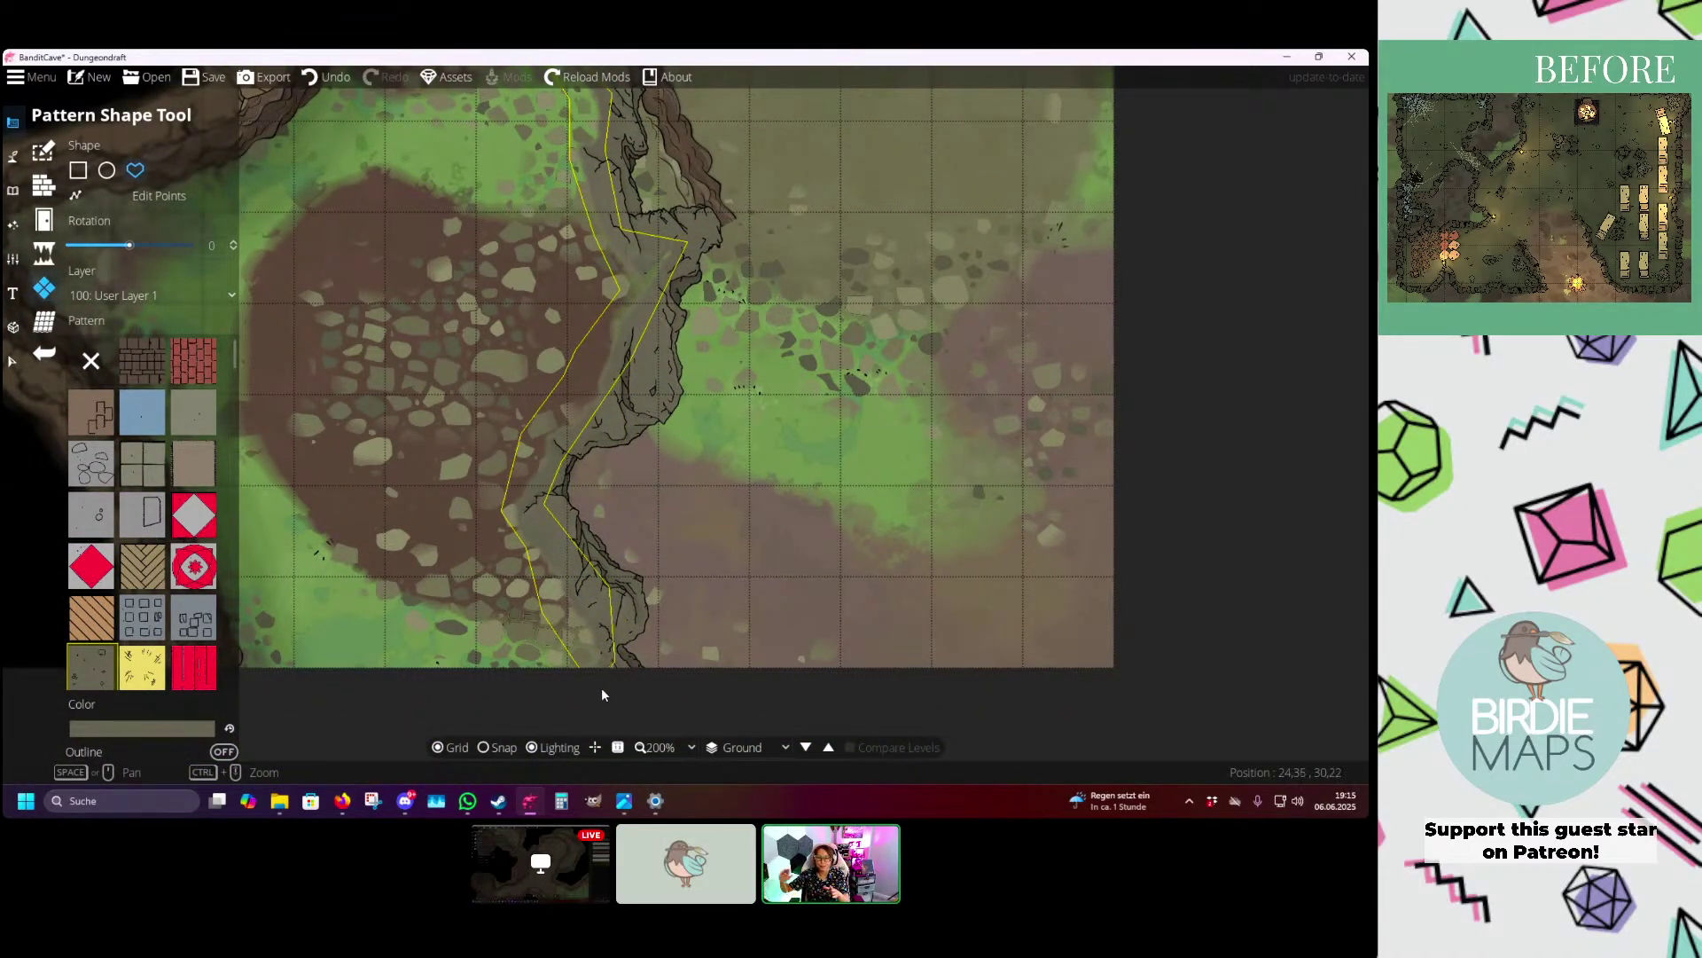
right_click(602, 689)
- Select the new pattern strip along the rock edge and slightly adjust its grey-brown colour
scroll(621, 417, down, 3)
drag(592, 226, 565, 534)
scroll(564, 527, up, 3)
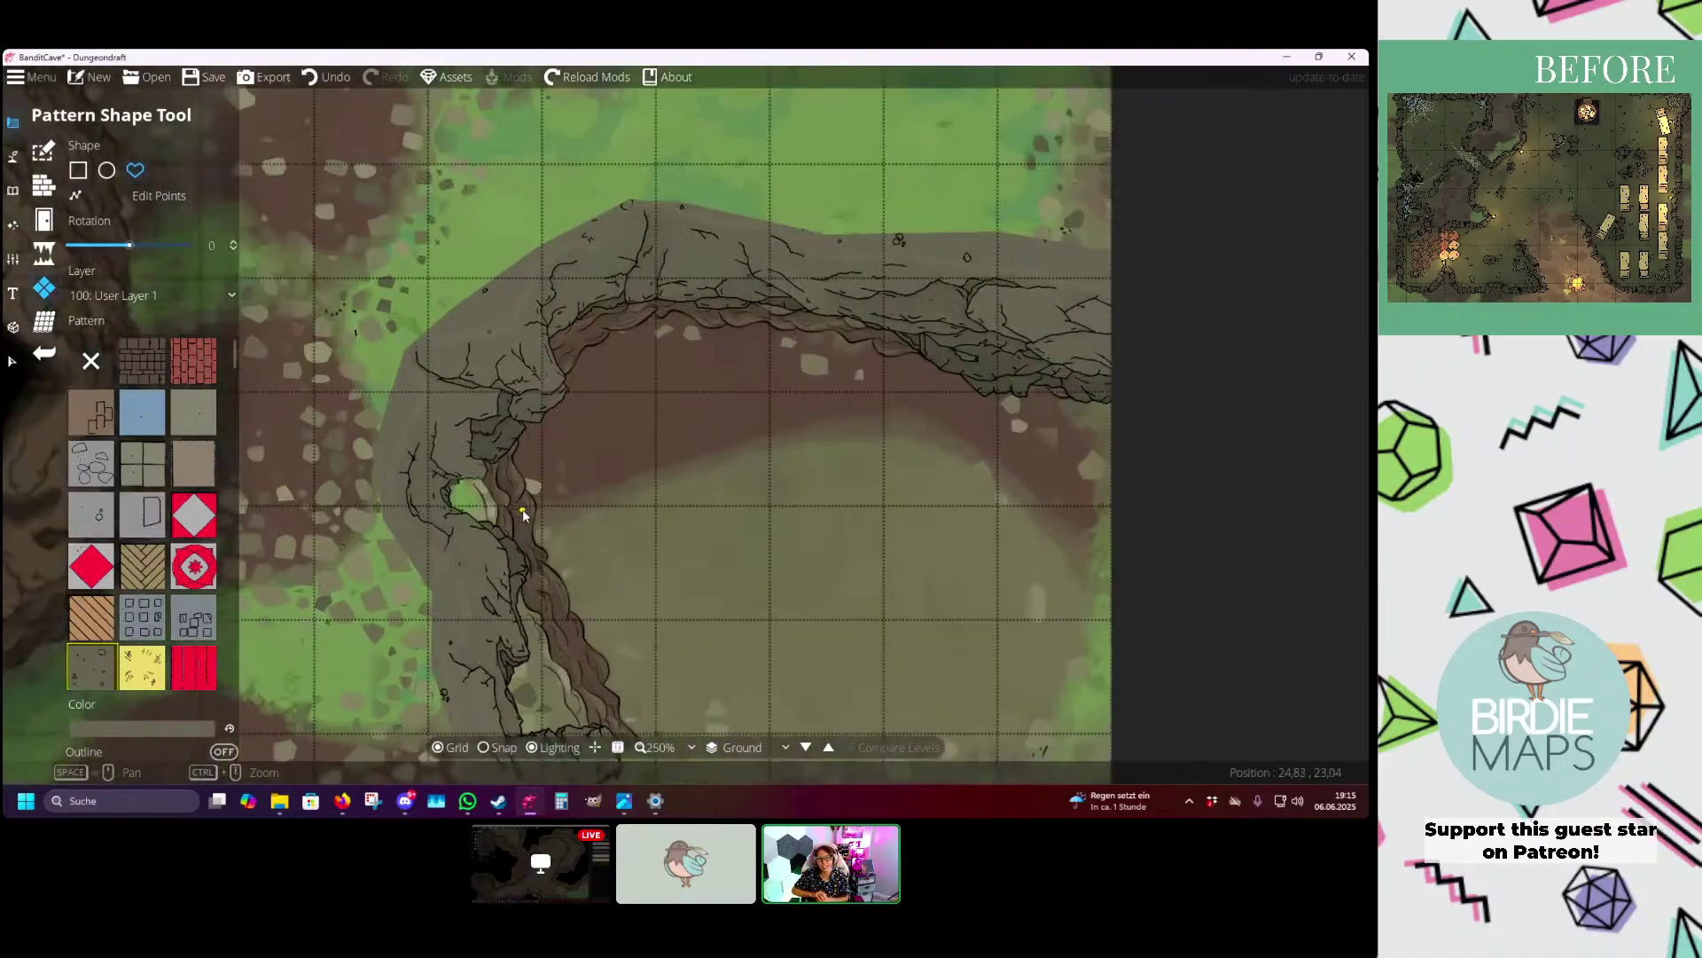
click(12, 361)
click(503, 280)
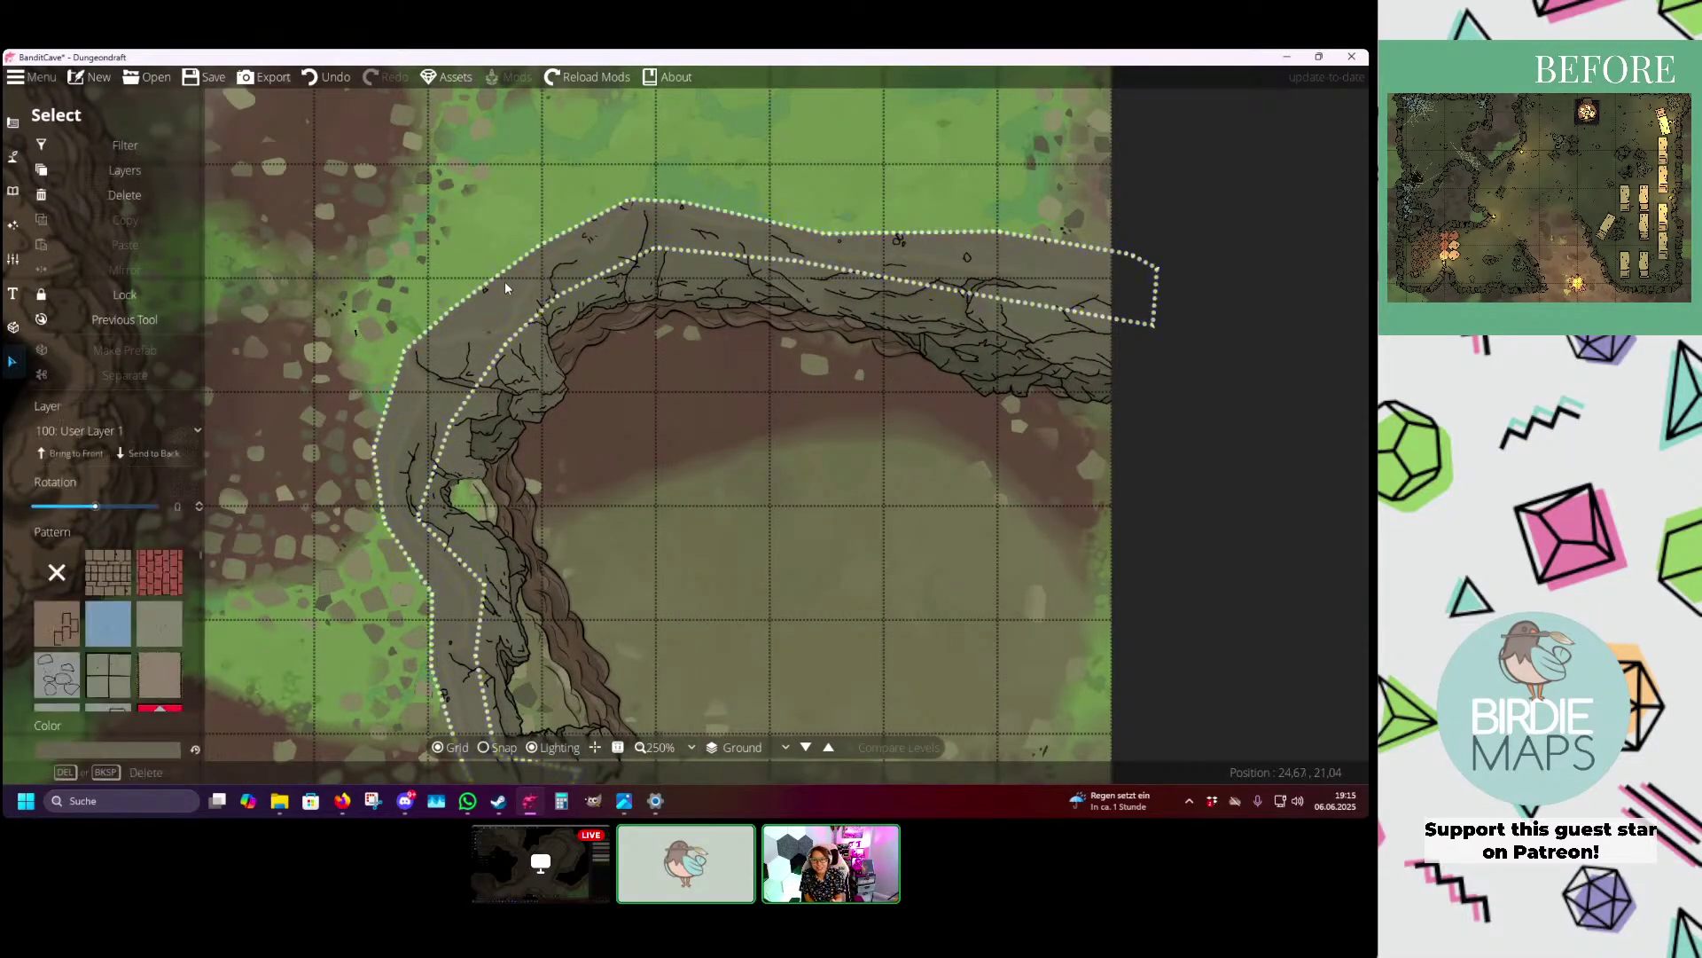
click(108, 746)
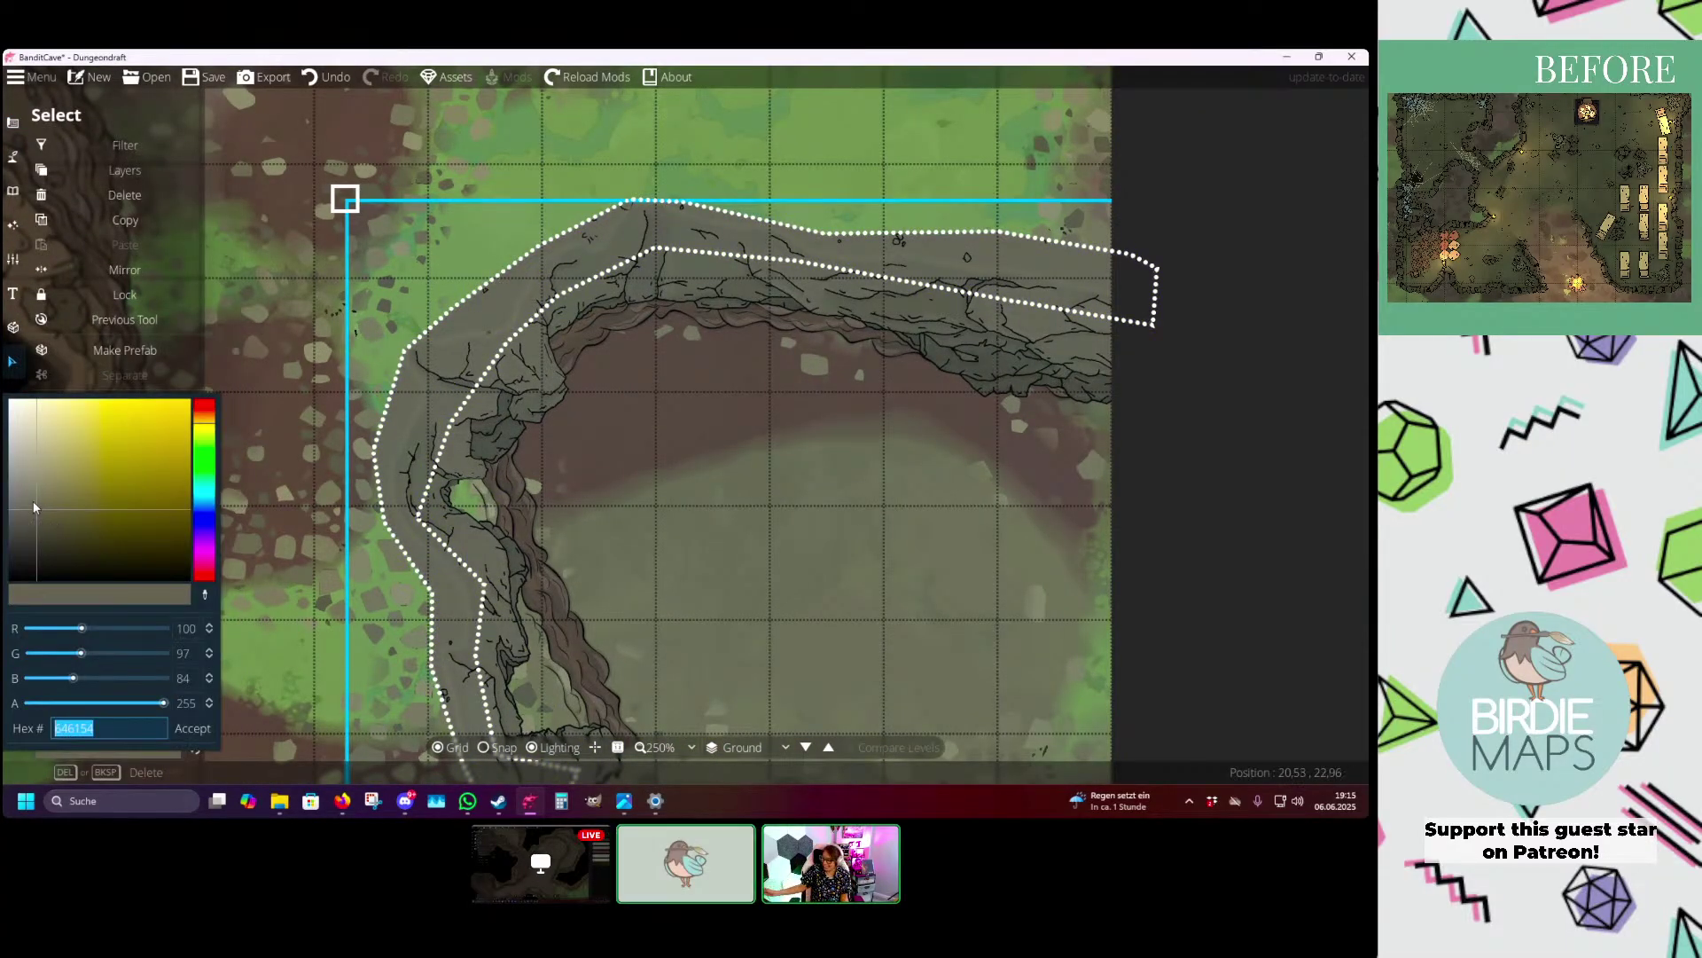
drag(37, 502, 37, 503)
click(289, 155)
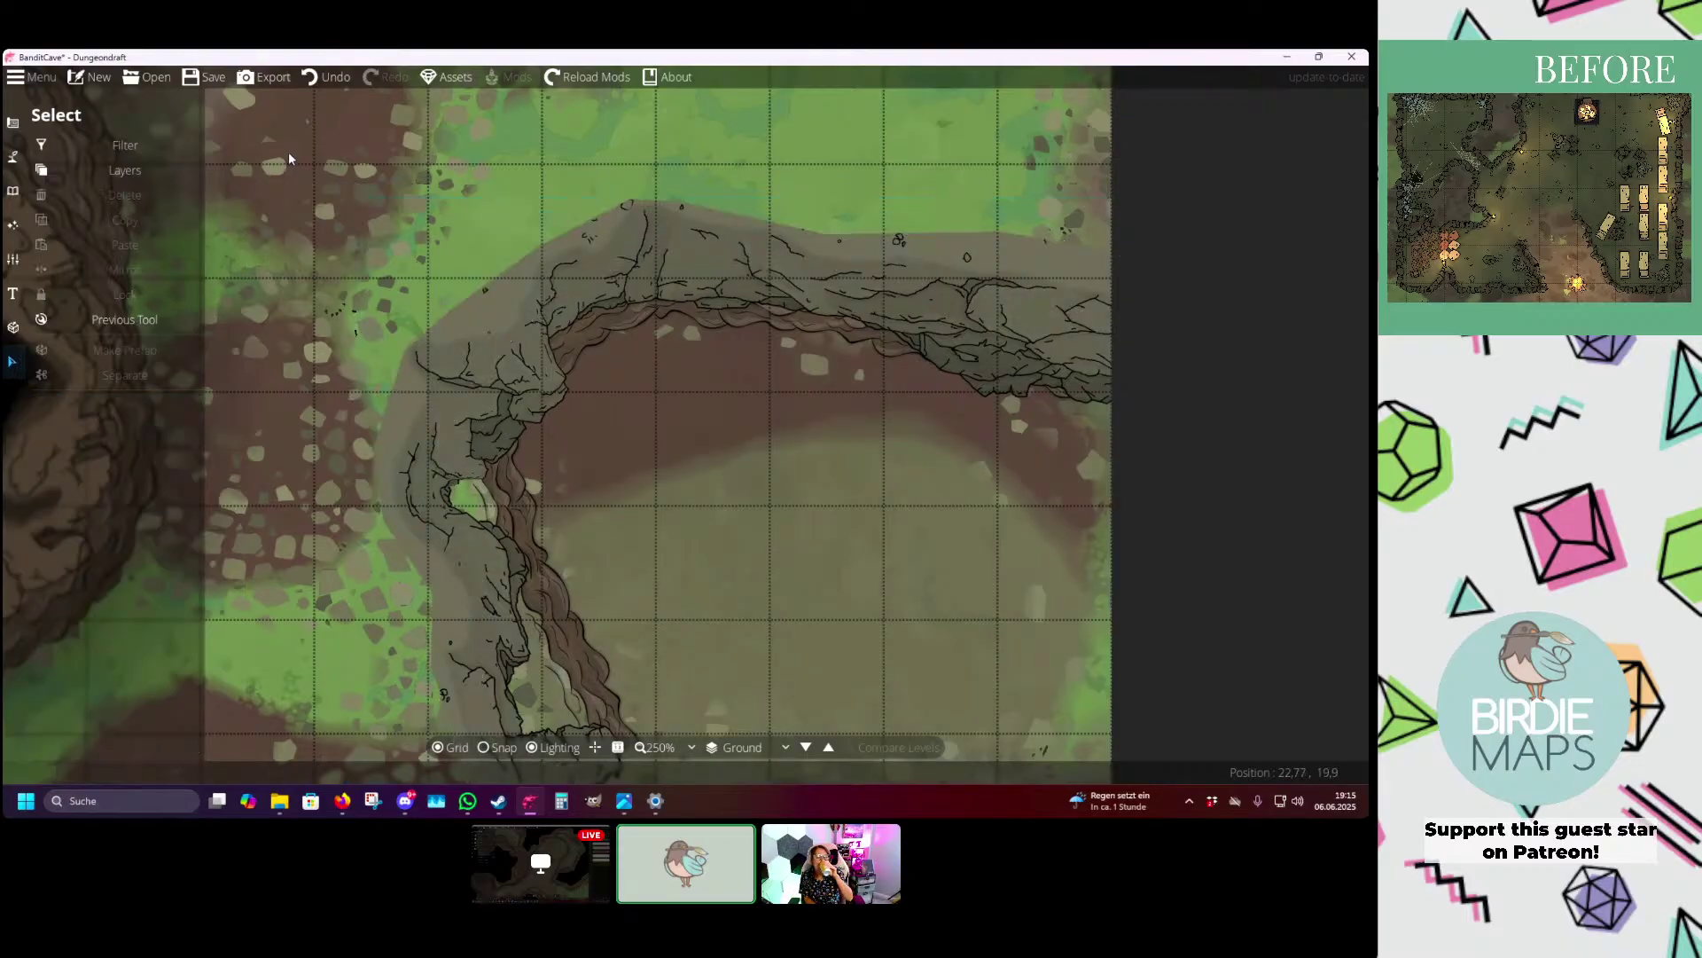
drag(293, 157, 431, 287)
scroll(432, 293, down, 10)
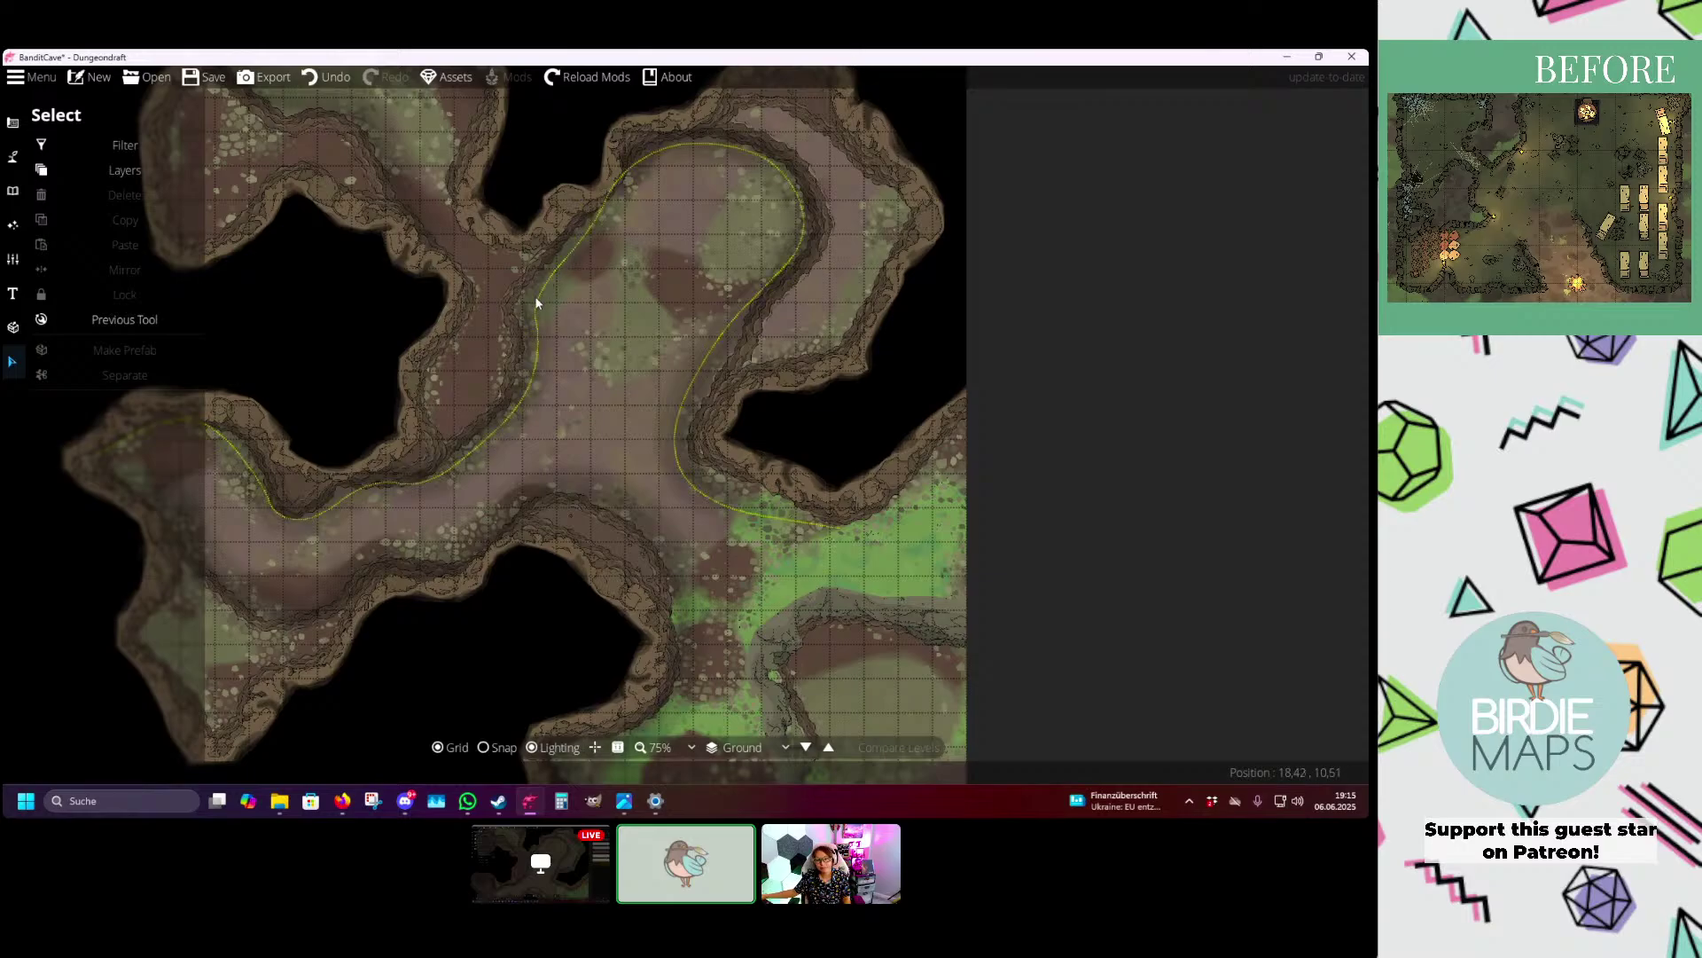
- Paint Gravel AO No OL terrain along the grey rock edge in the map's southeast with the Terrain Brush at size 2
click(13, 156)
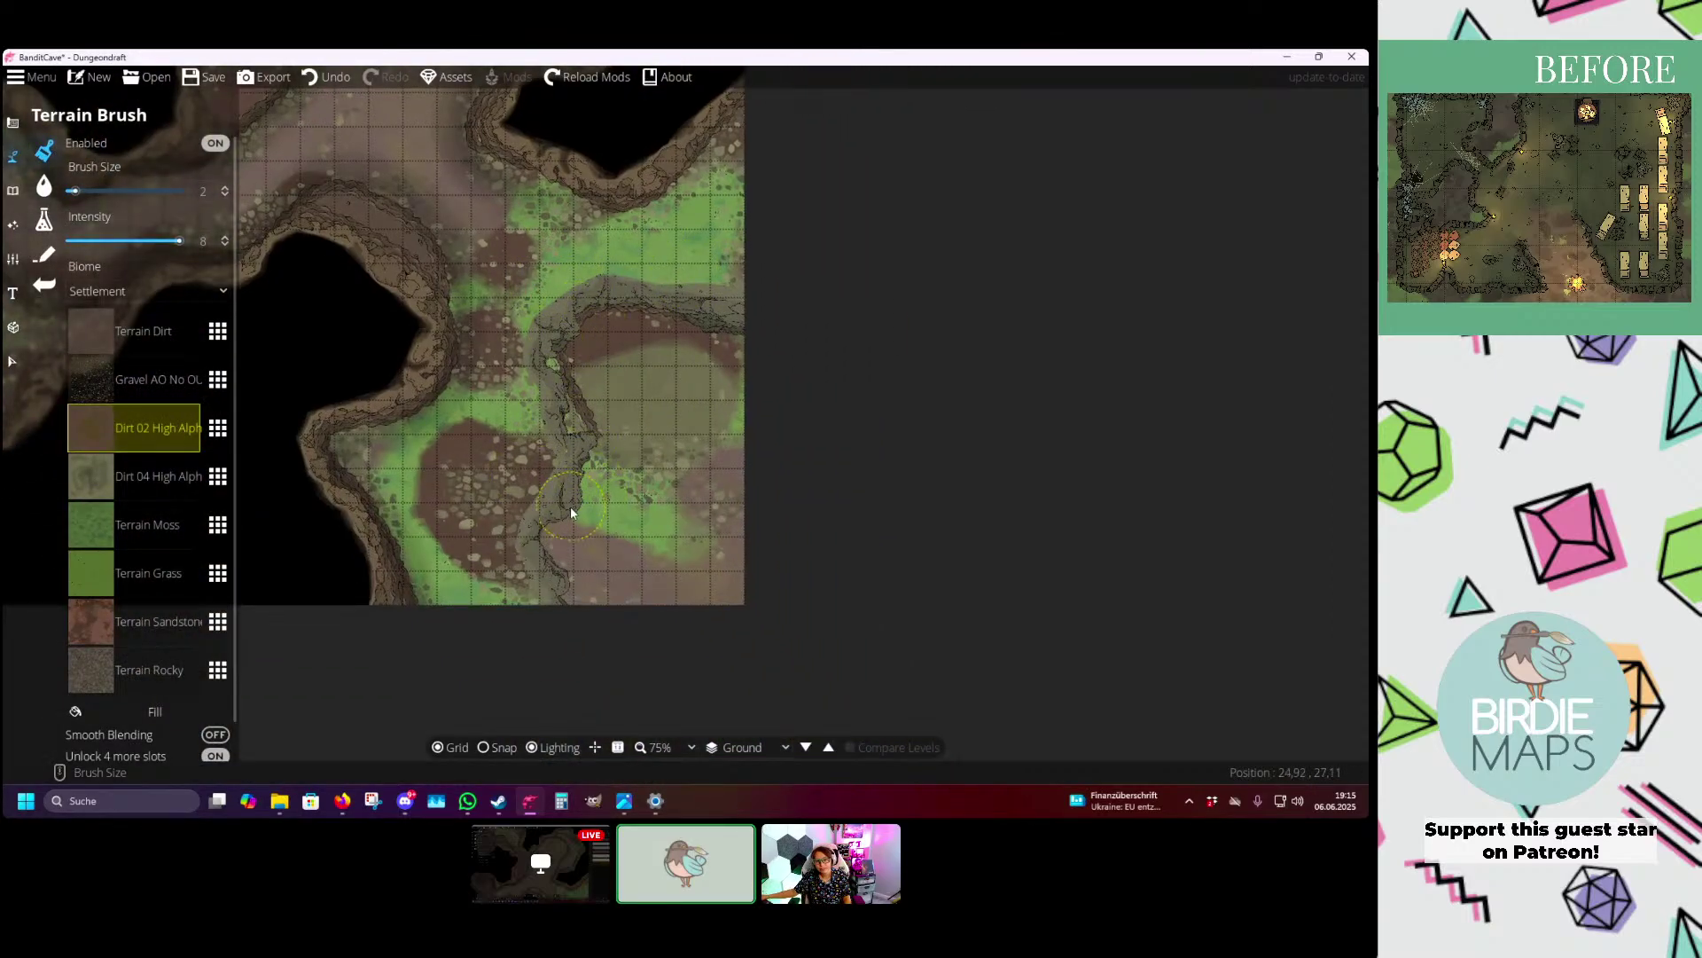
drag(670, 314, 663, 341)
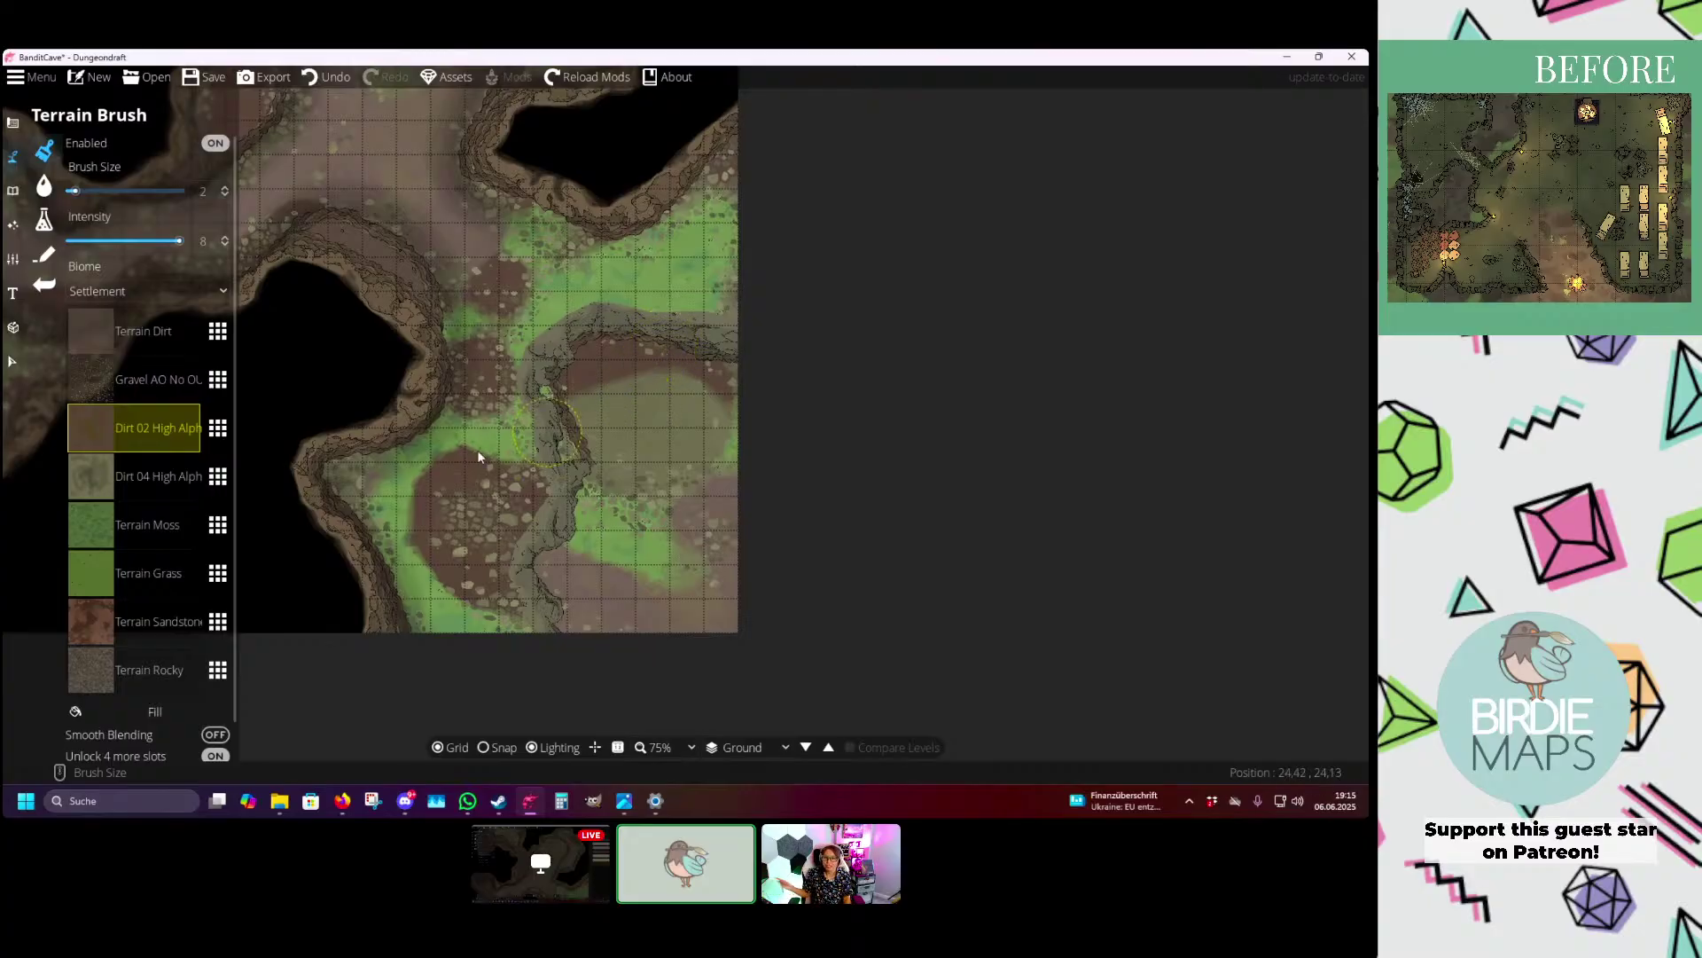
click(168, 381)
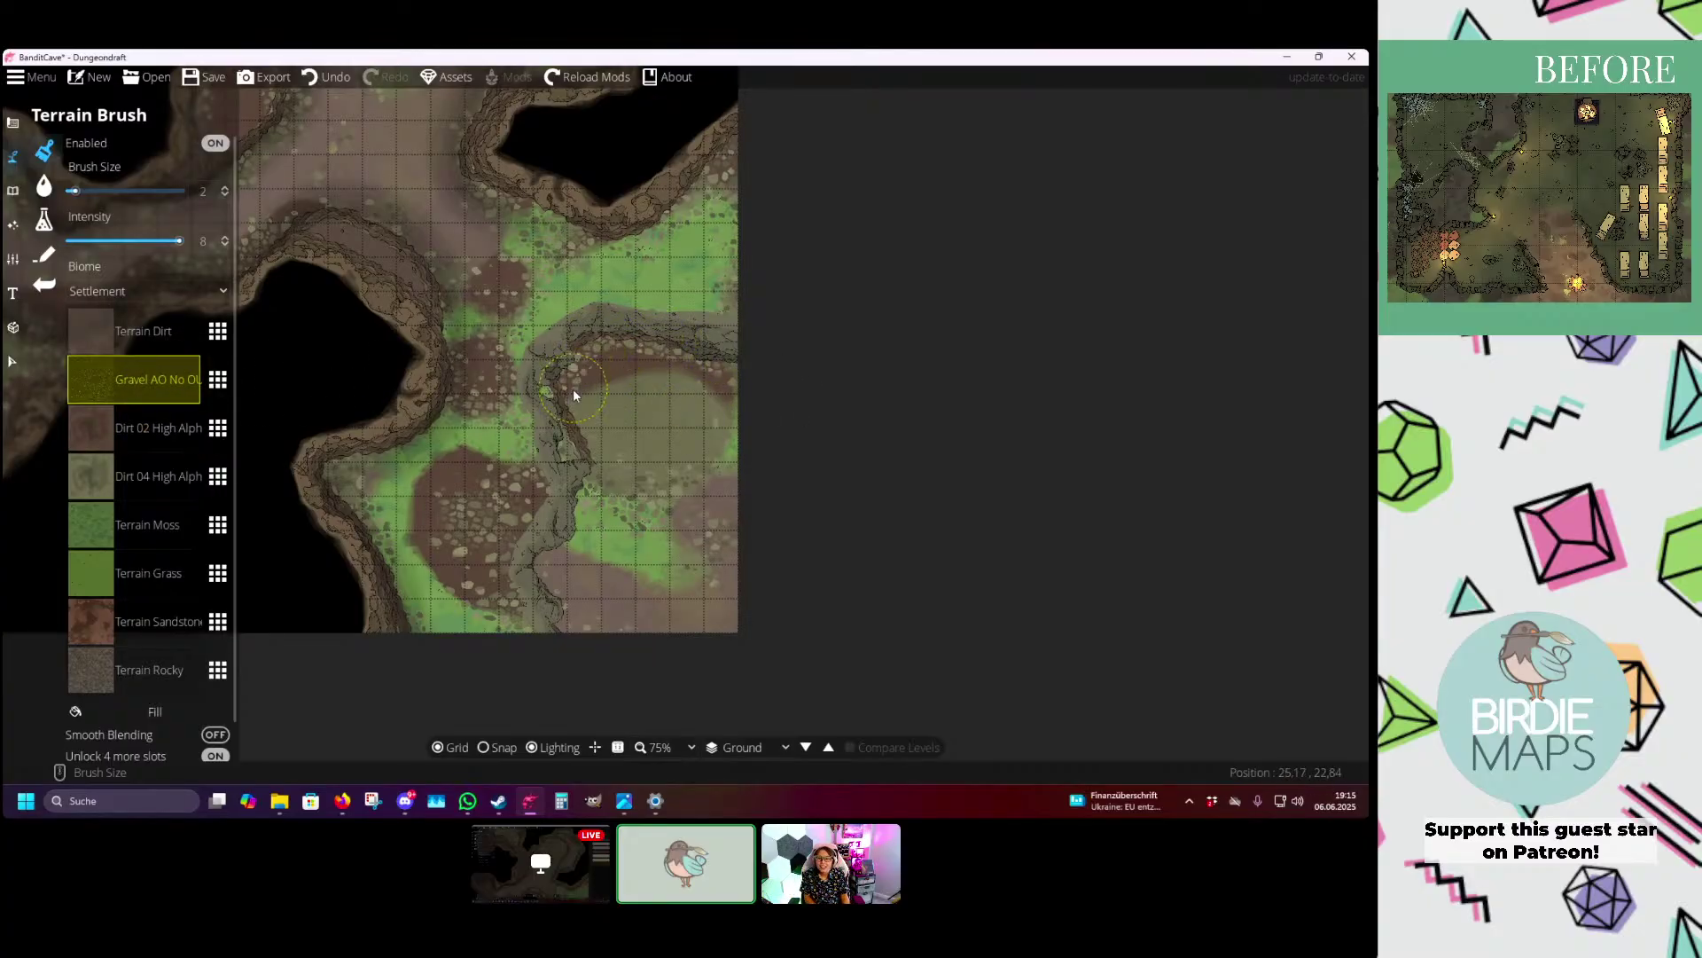
drag(572, 389, 572, 665)
drag(594, 490, 566, 365)
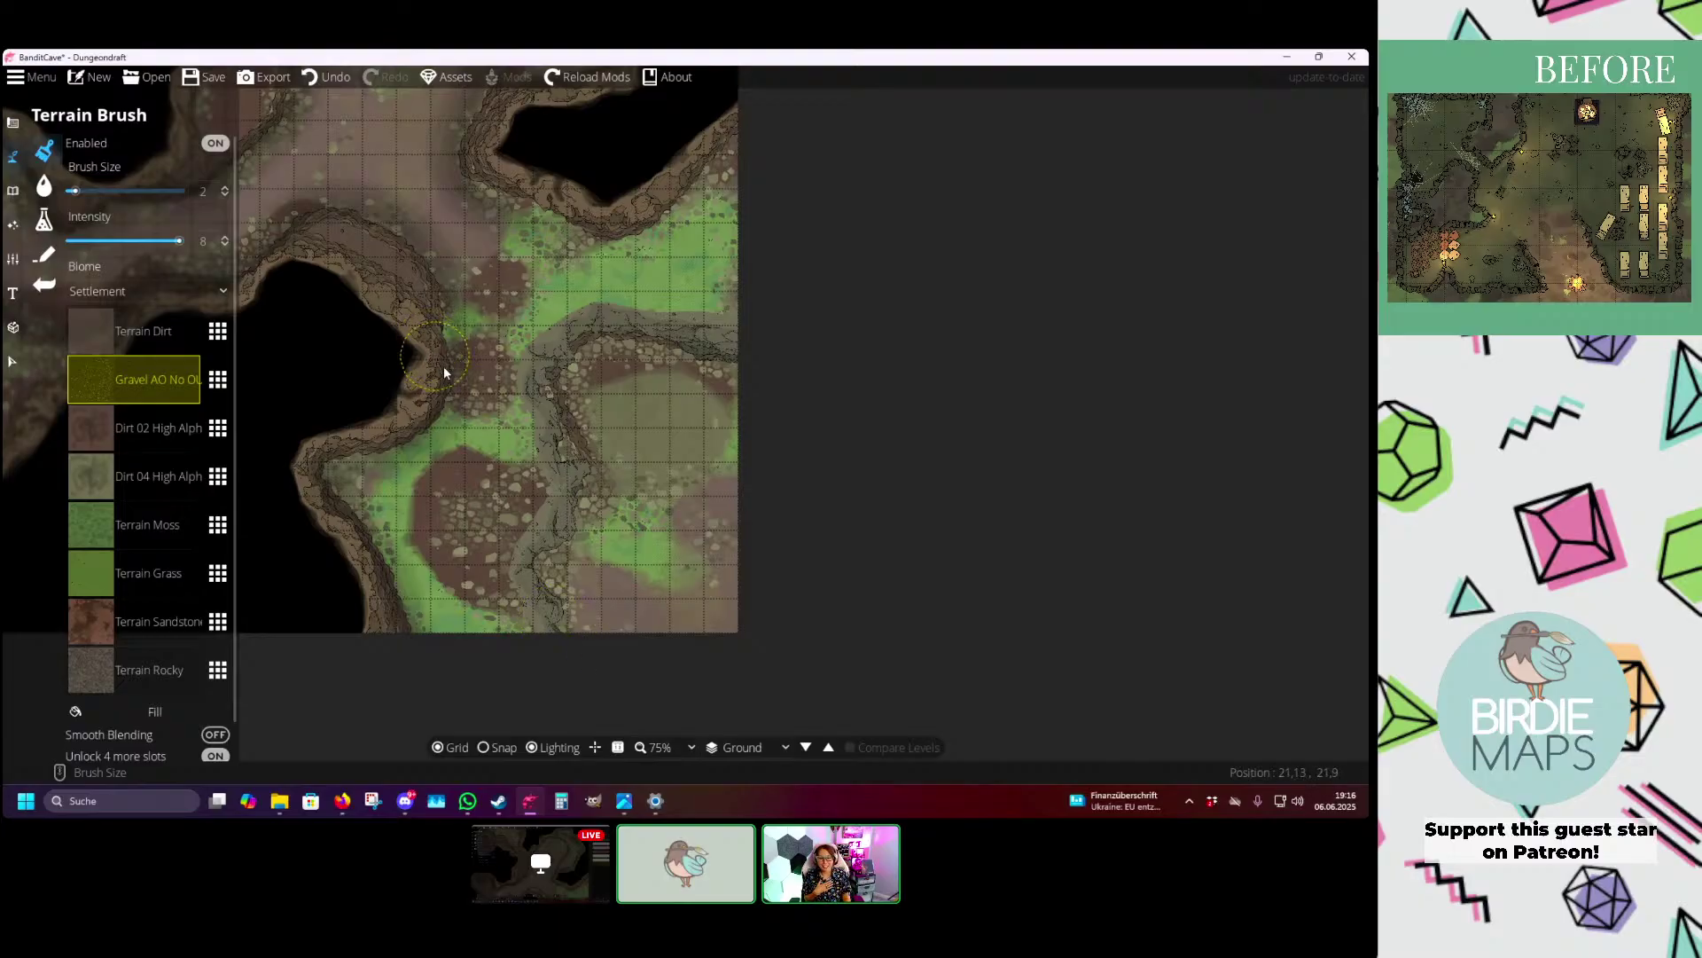
drag(444, 367, 524, 399)
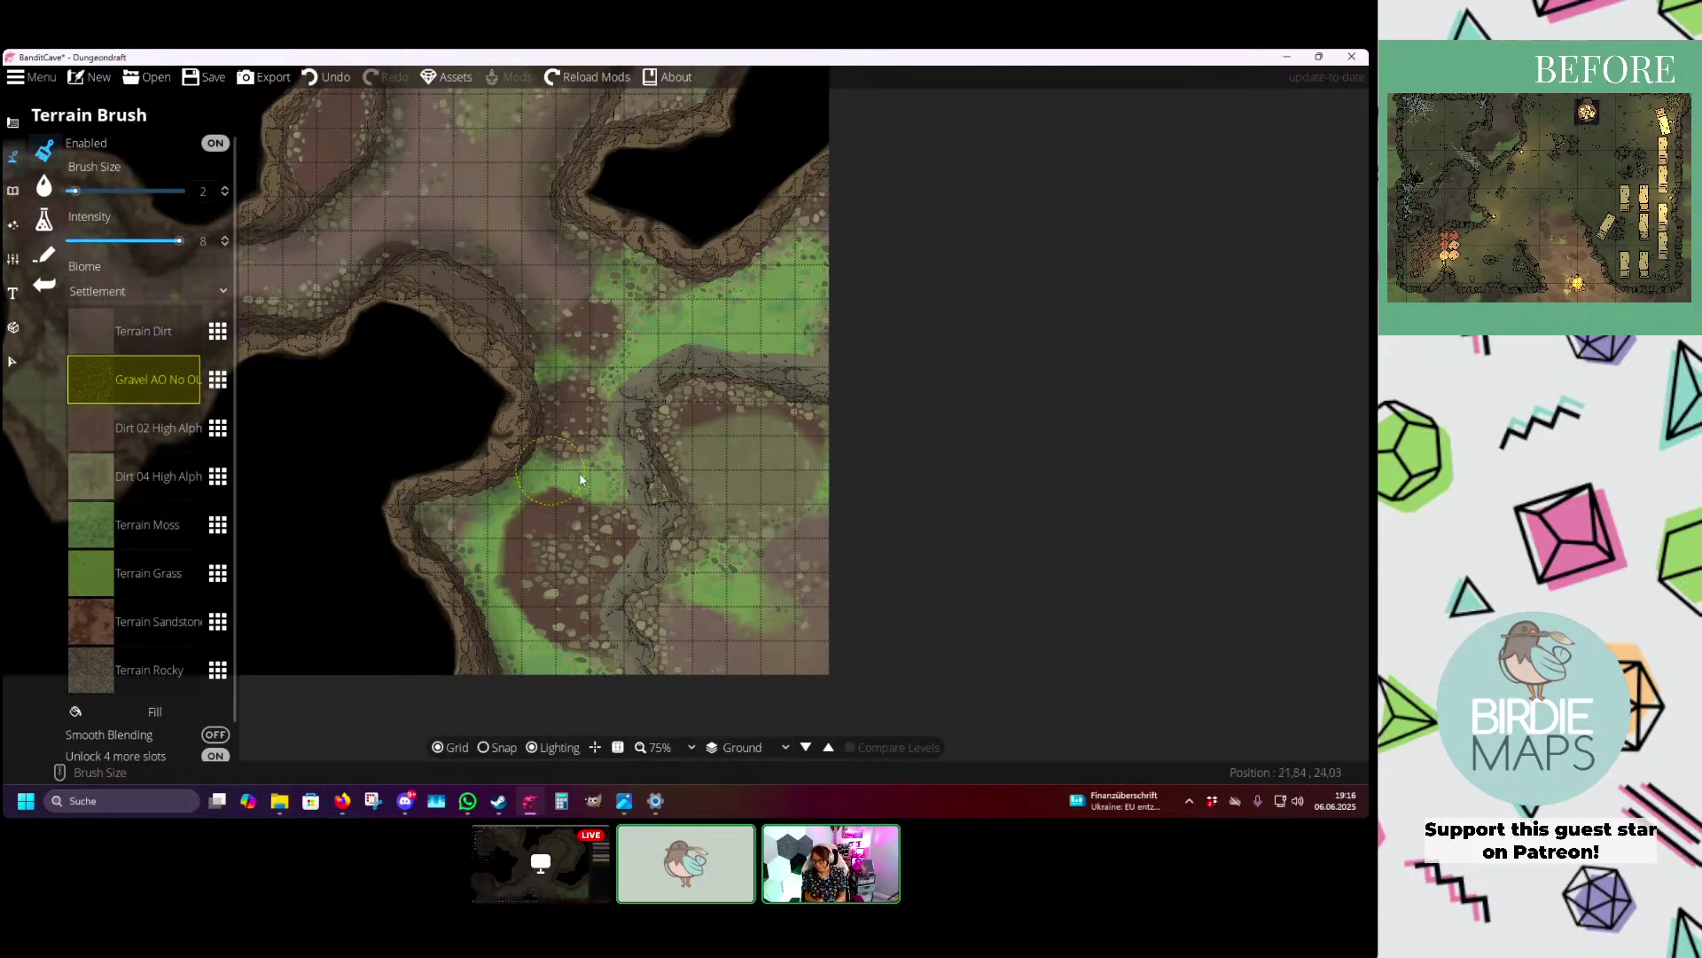
mouse_move(658, 465)
mouse_down()
mouse_move(698, 433)
mouse_move(673, 384)
mouse_up()
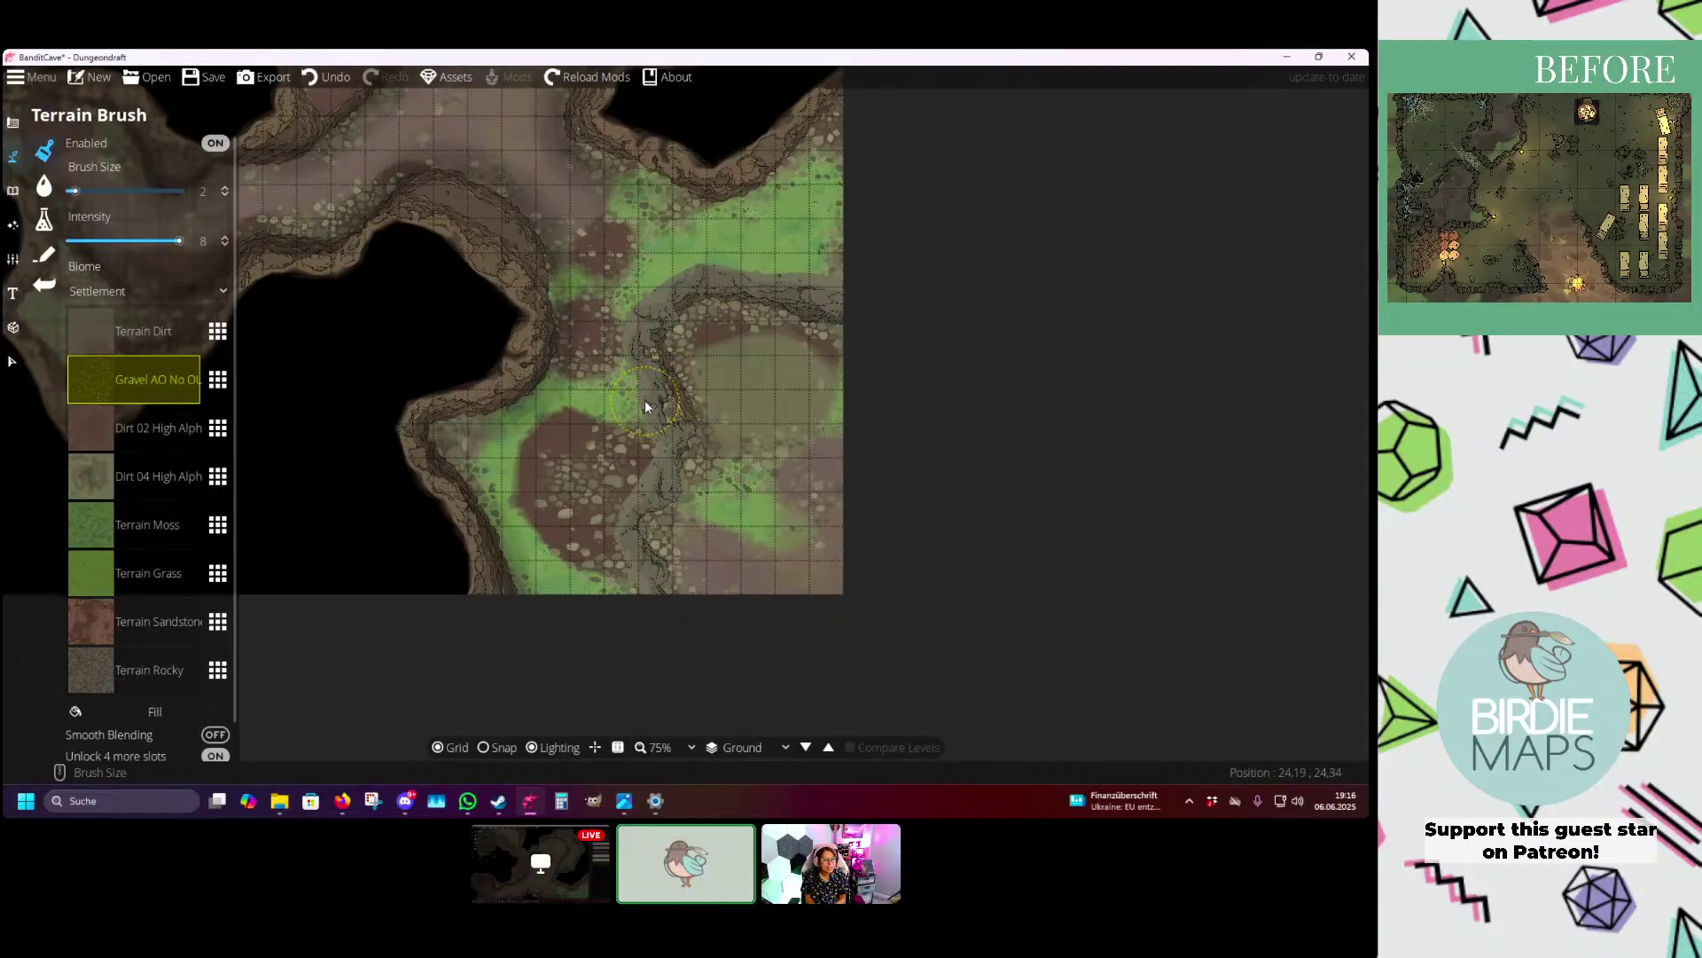
- Paint Terrain Moss over the ground beside the grey rock edge in the southeast area
scroll(646, 407, up, 3)
click(157, 479)
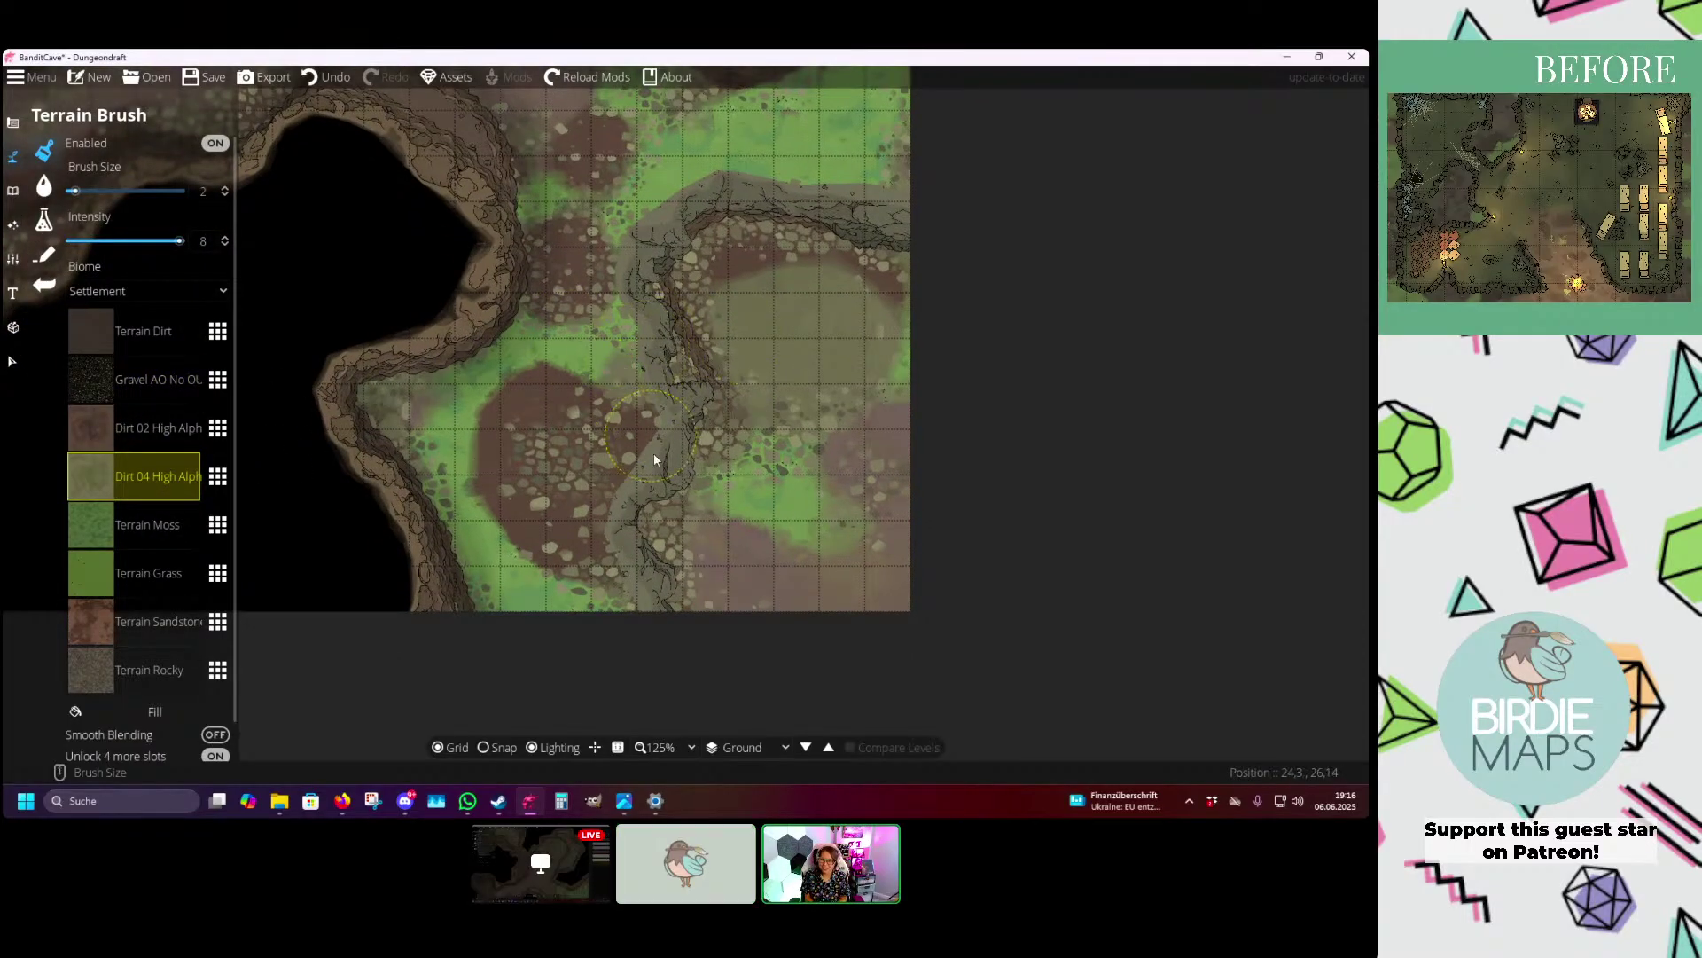
click(155, 527)
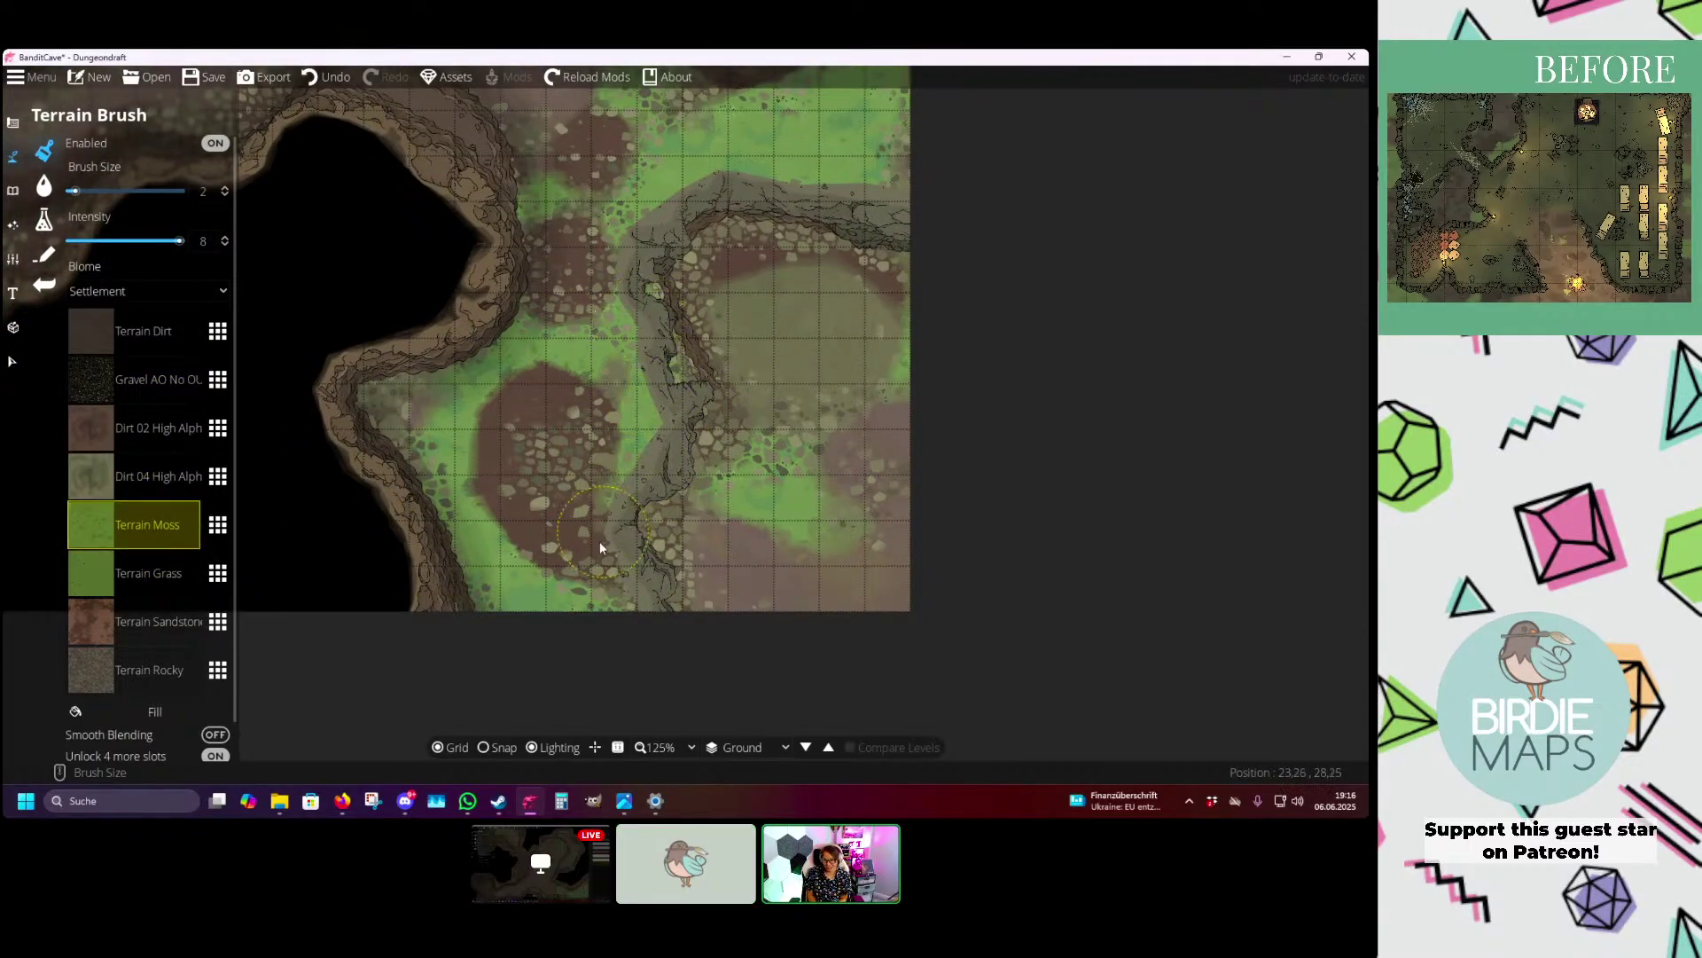
drag(607, 283, 540, 399)
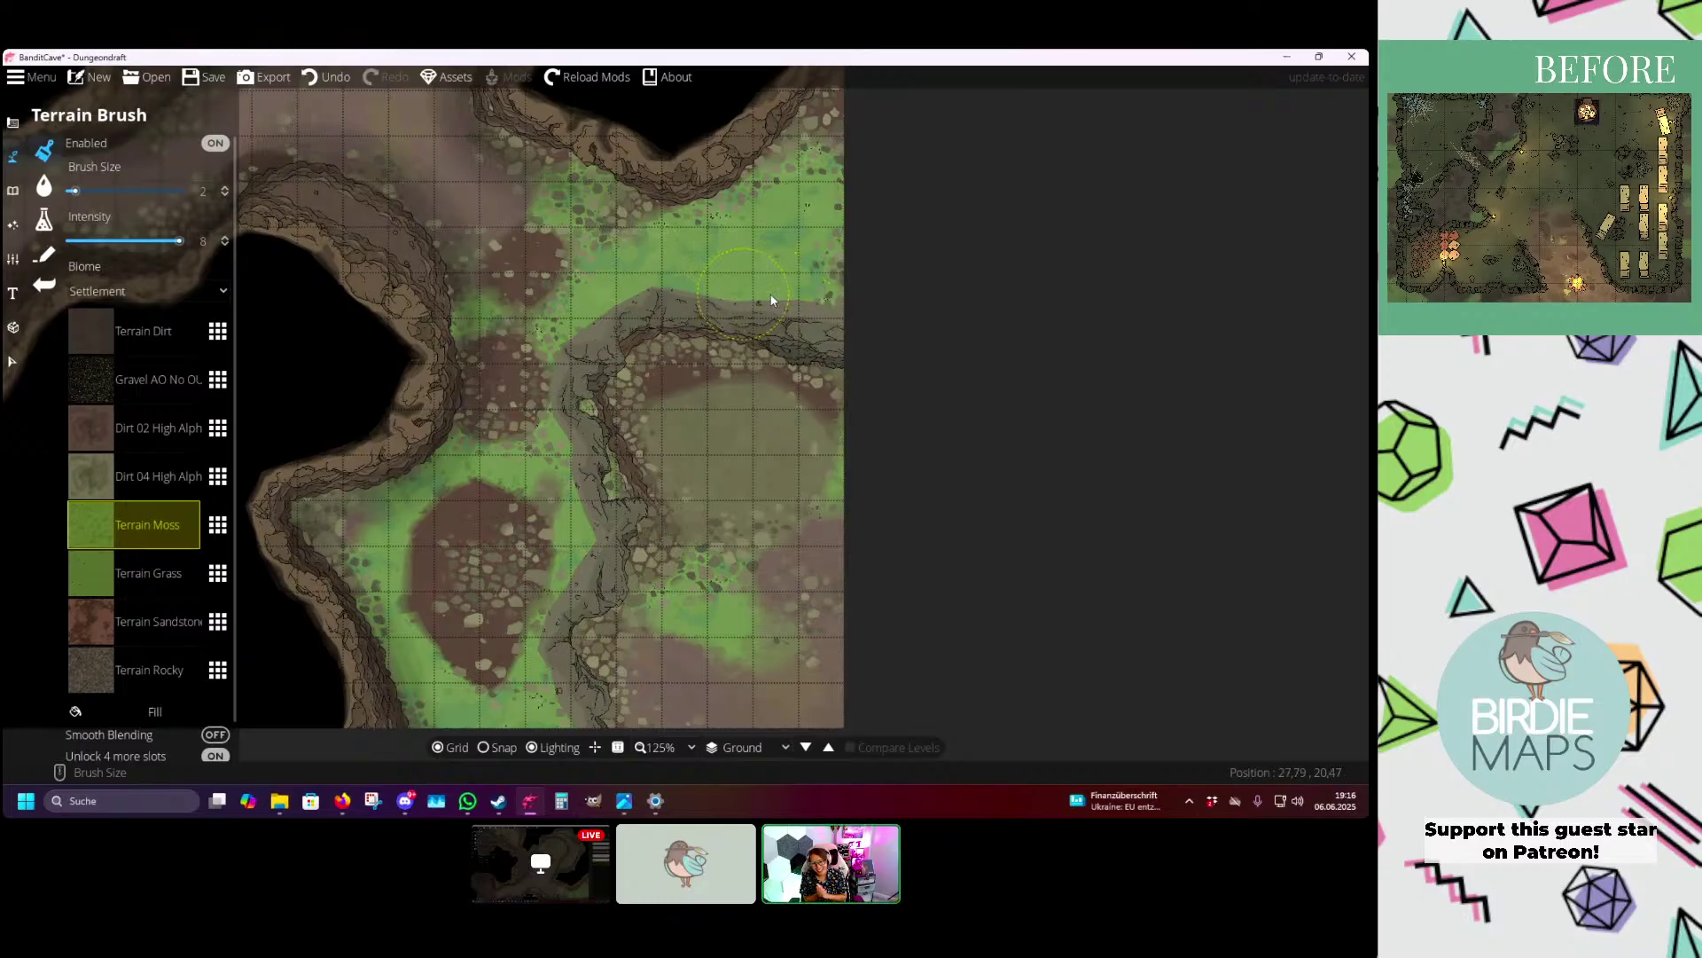
- Sample the dark brown 4b4137 as the pattern colour and draw a freeform pattern patch filling the gaps in the grey rock edge
click(12, 124)
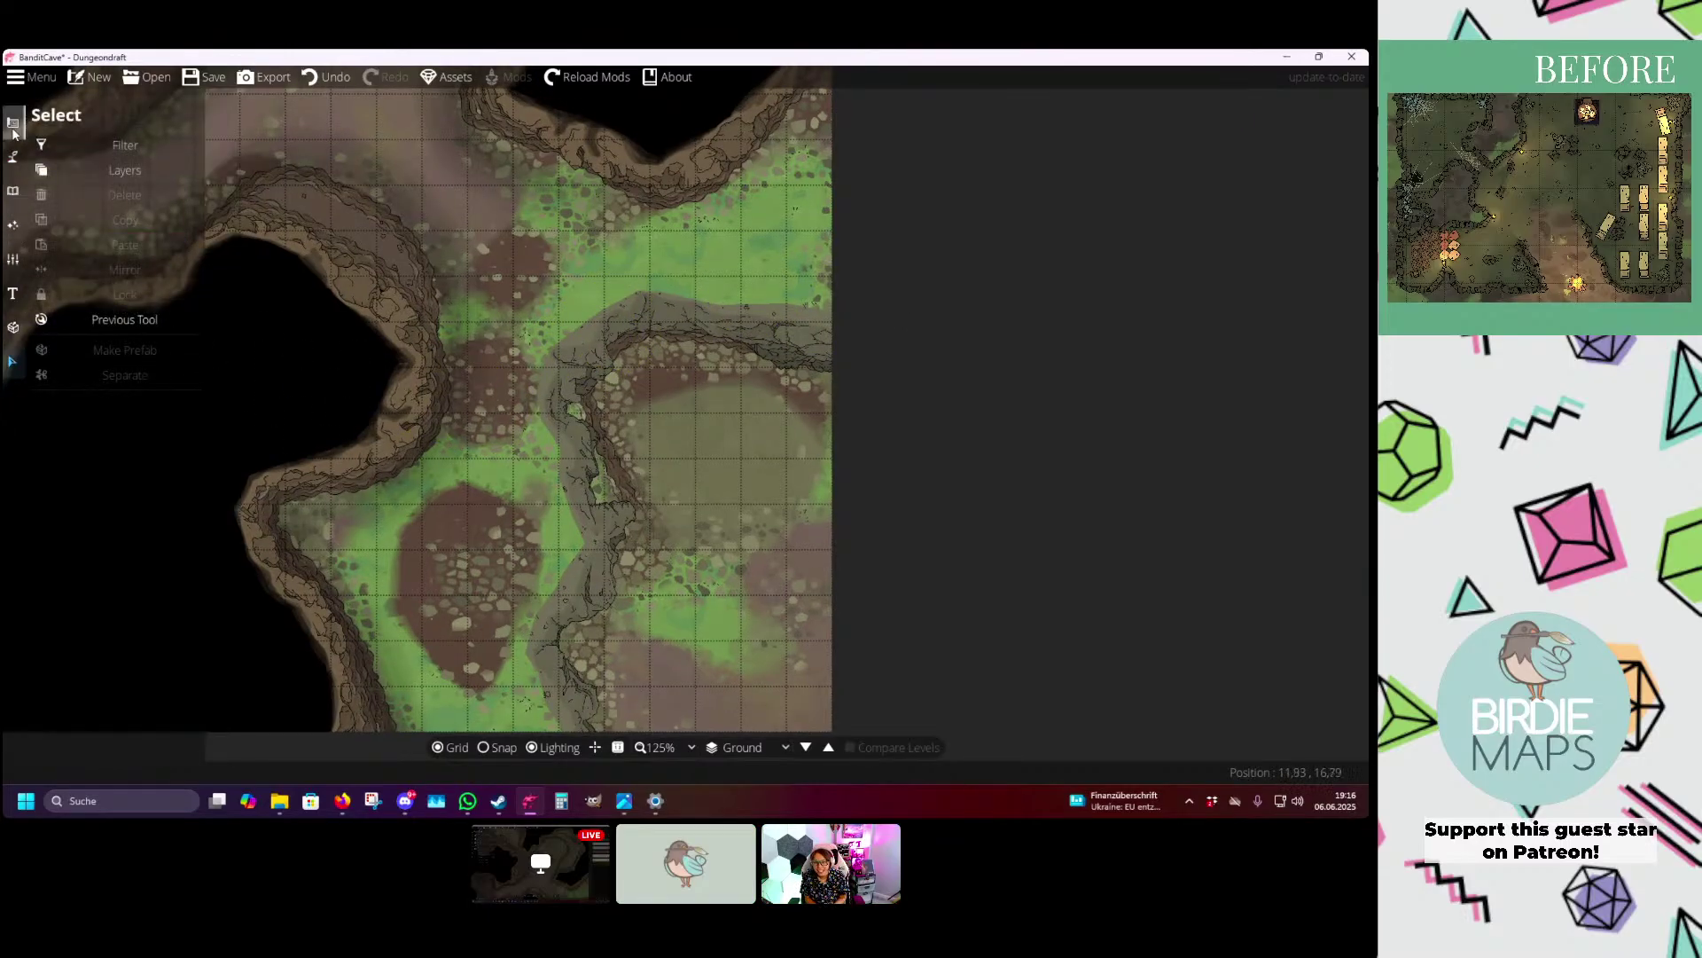
click(114, 287)
scroll(520, 434, down, 1)
scroll(589, 341, up, 3)
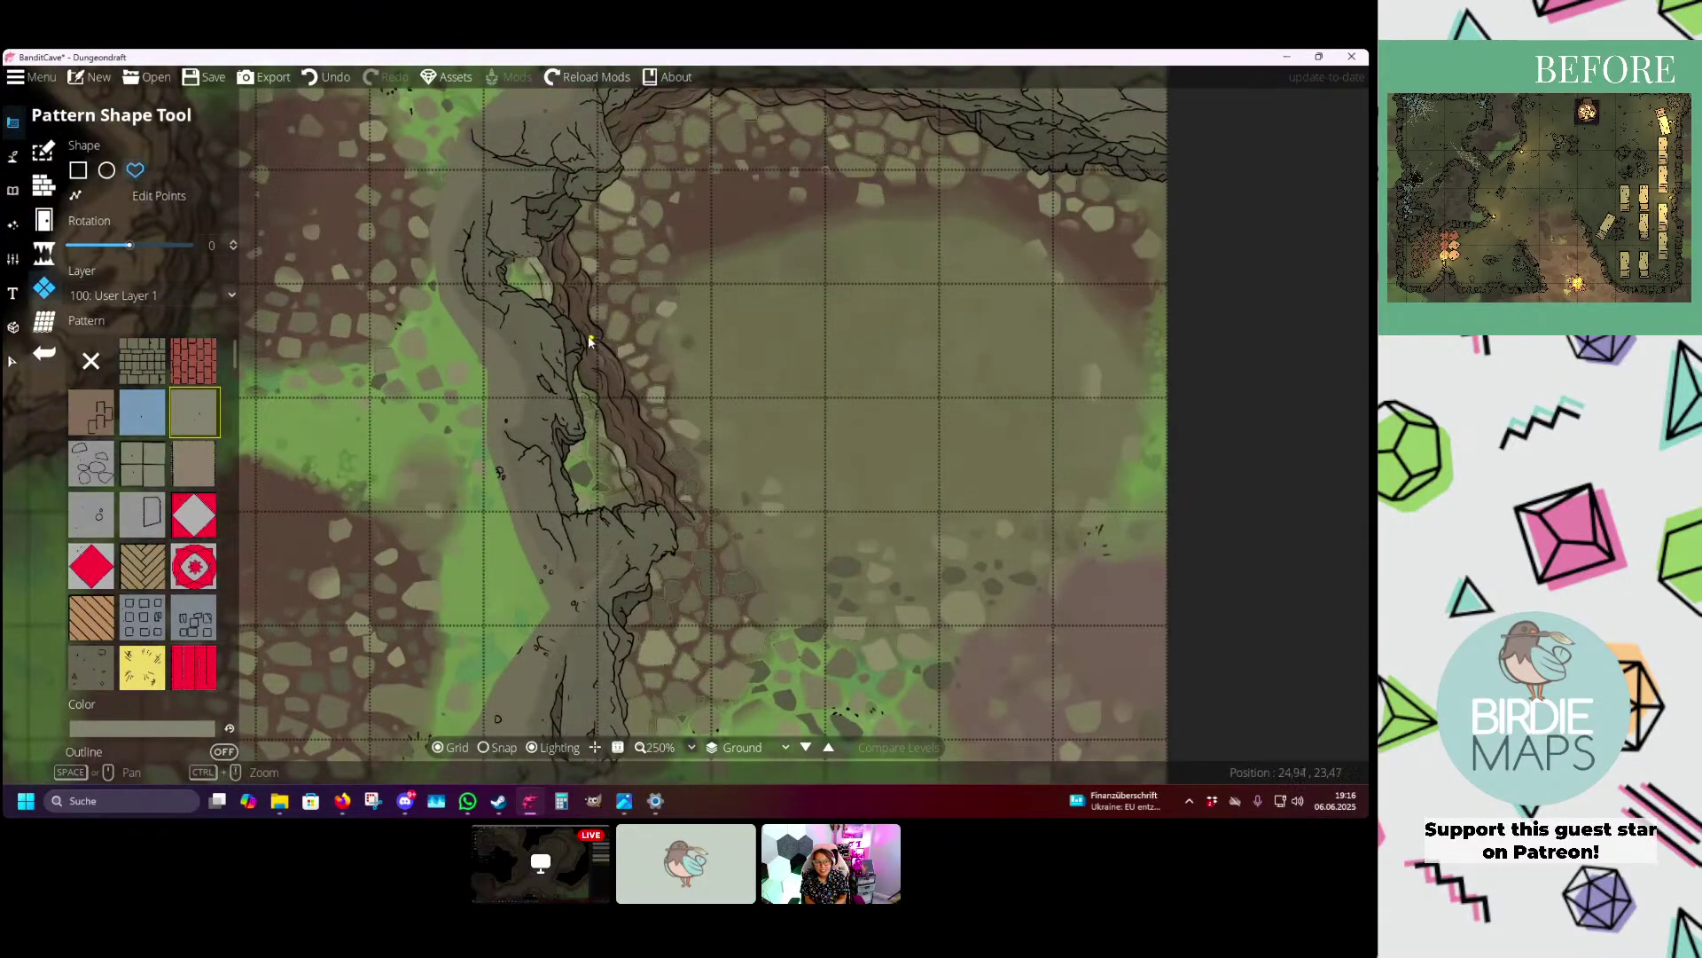
click(153, 728)
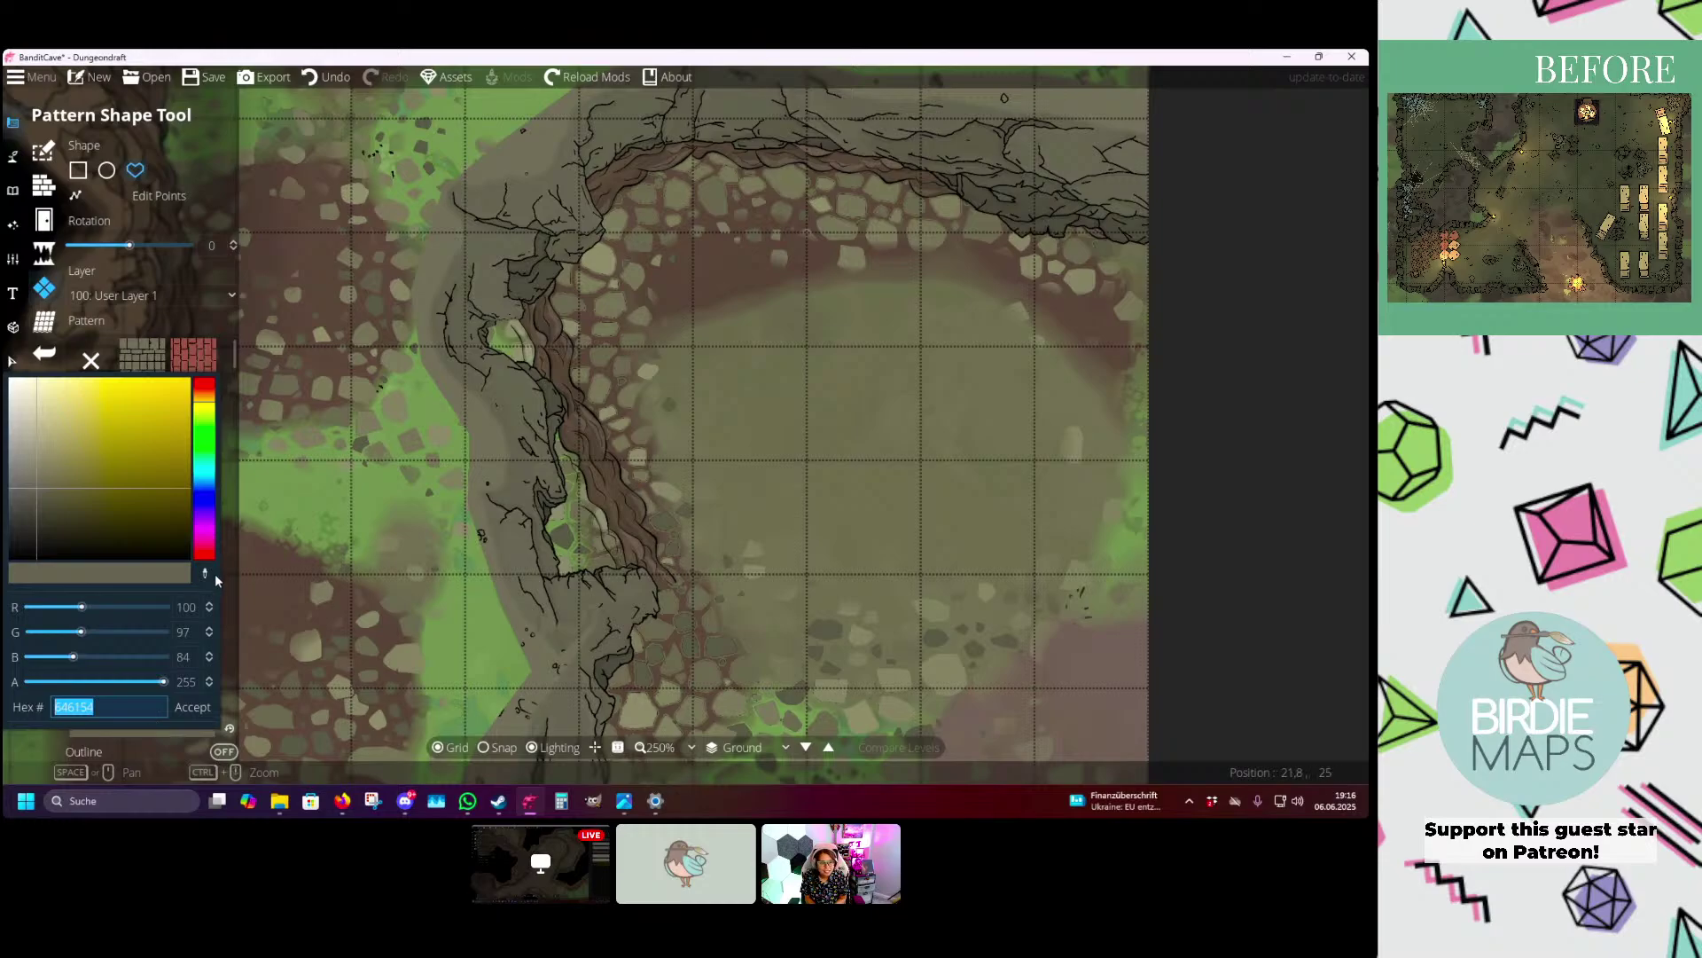
click(601, 515)
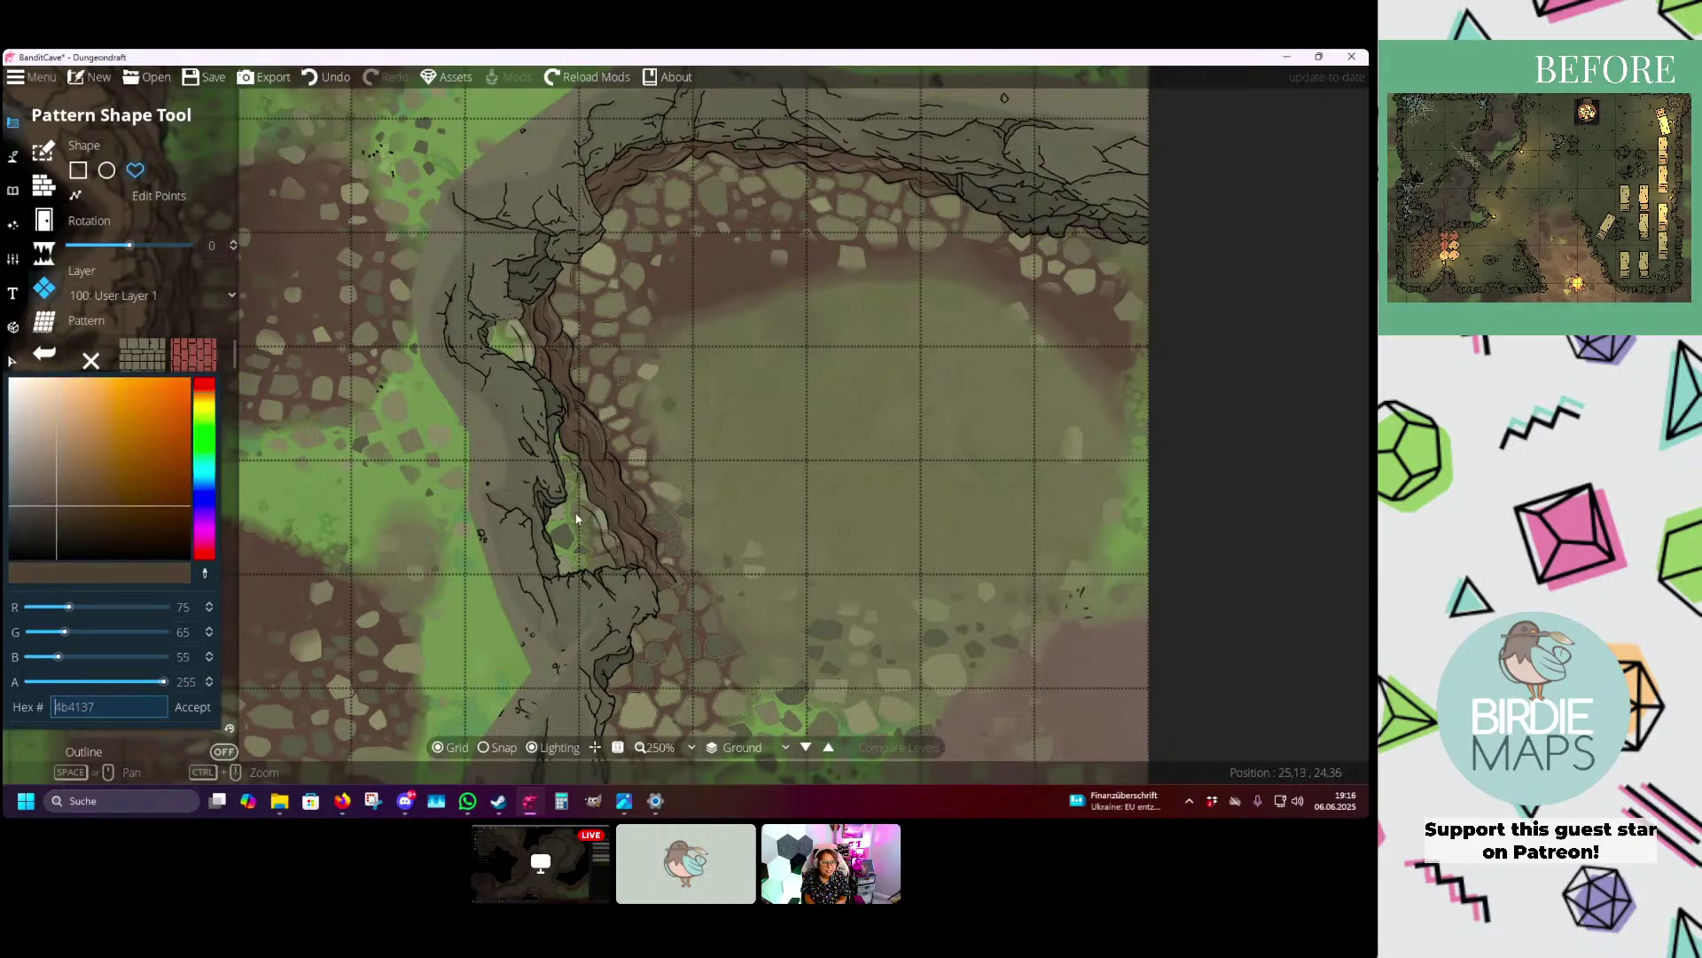
click(204, 709)
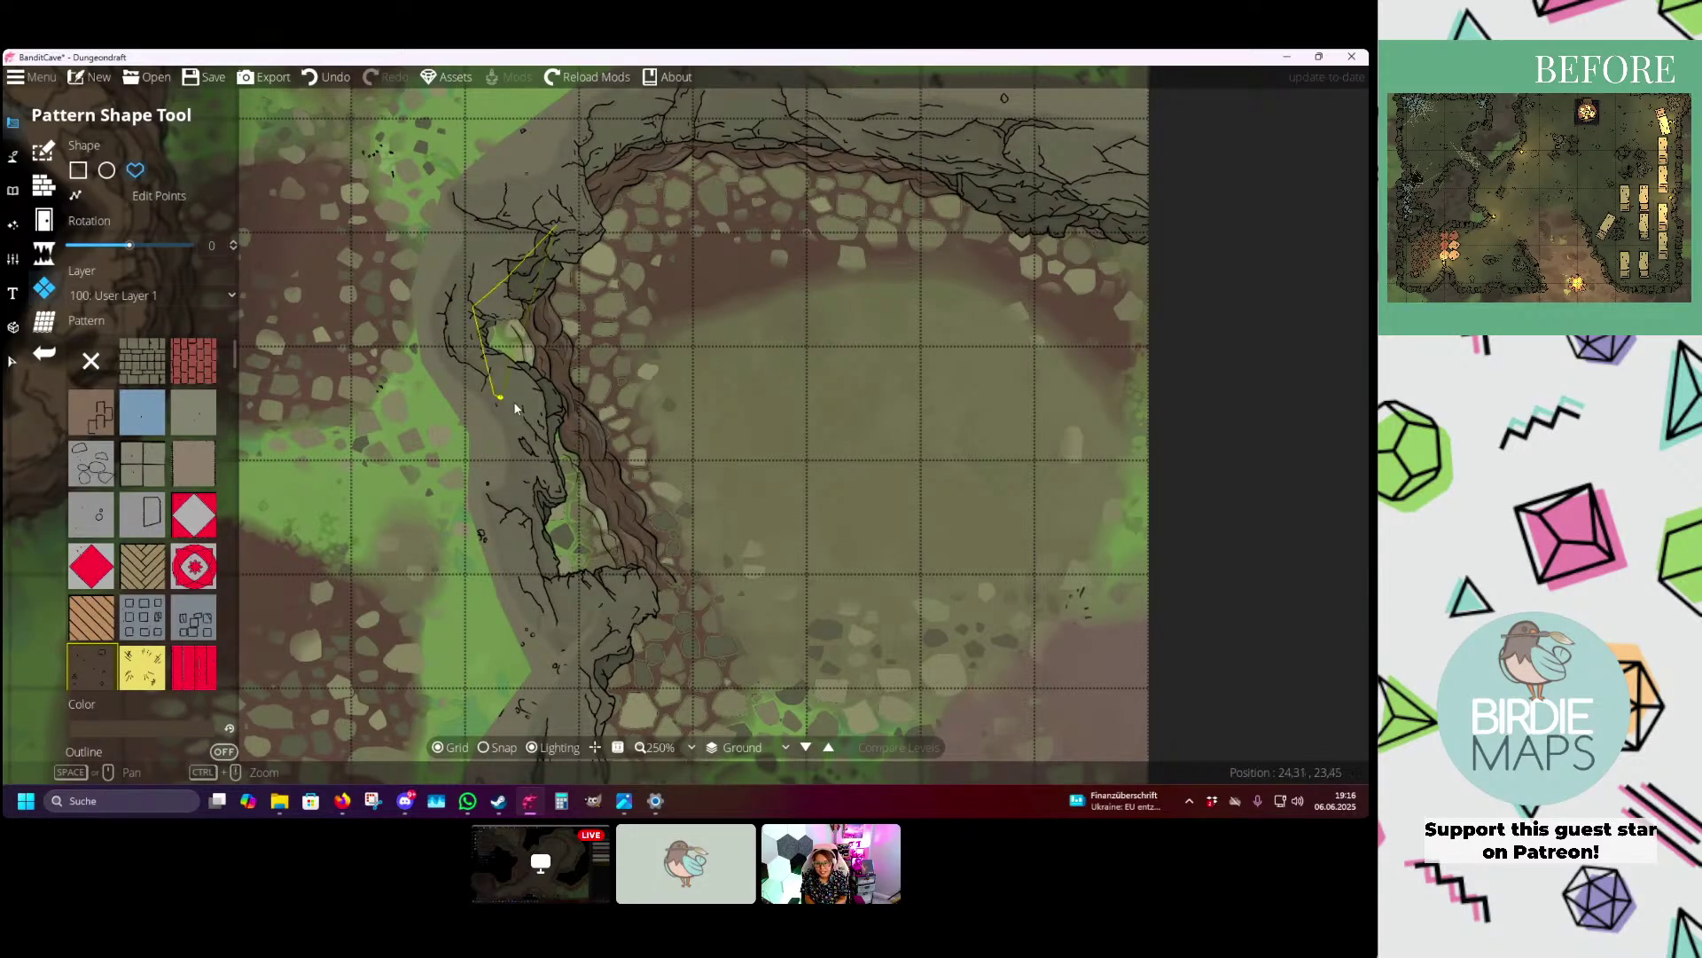
click(539, 294)
scroll(615, 289, down, 5)
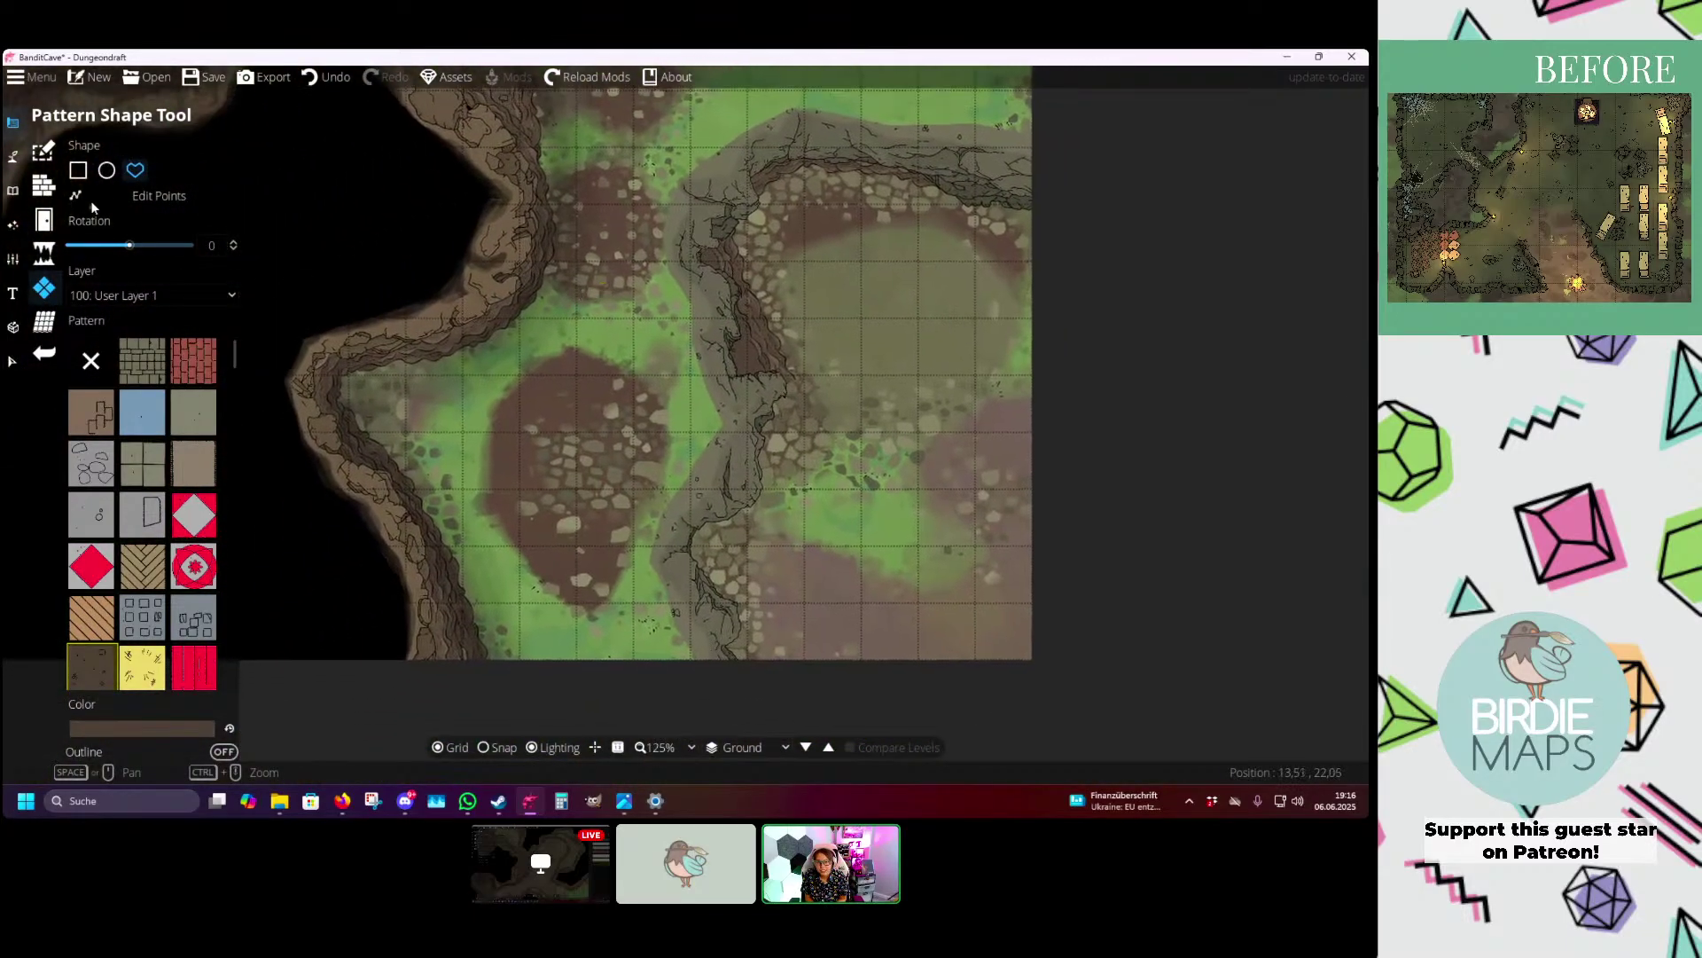
- Replace the Terrain Moss slot of the Terrain Brush with the RockyTextureDark terrain from Birdies Specials
drag(575, 301, 672, 517)
scroll(672, 517, down, 2)
drag(535, 344, 626, 543)
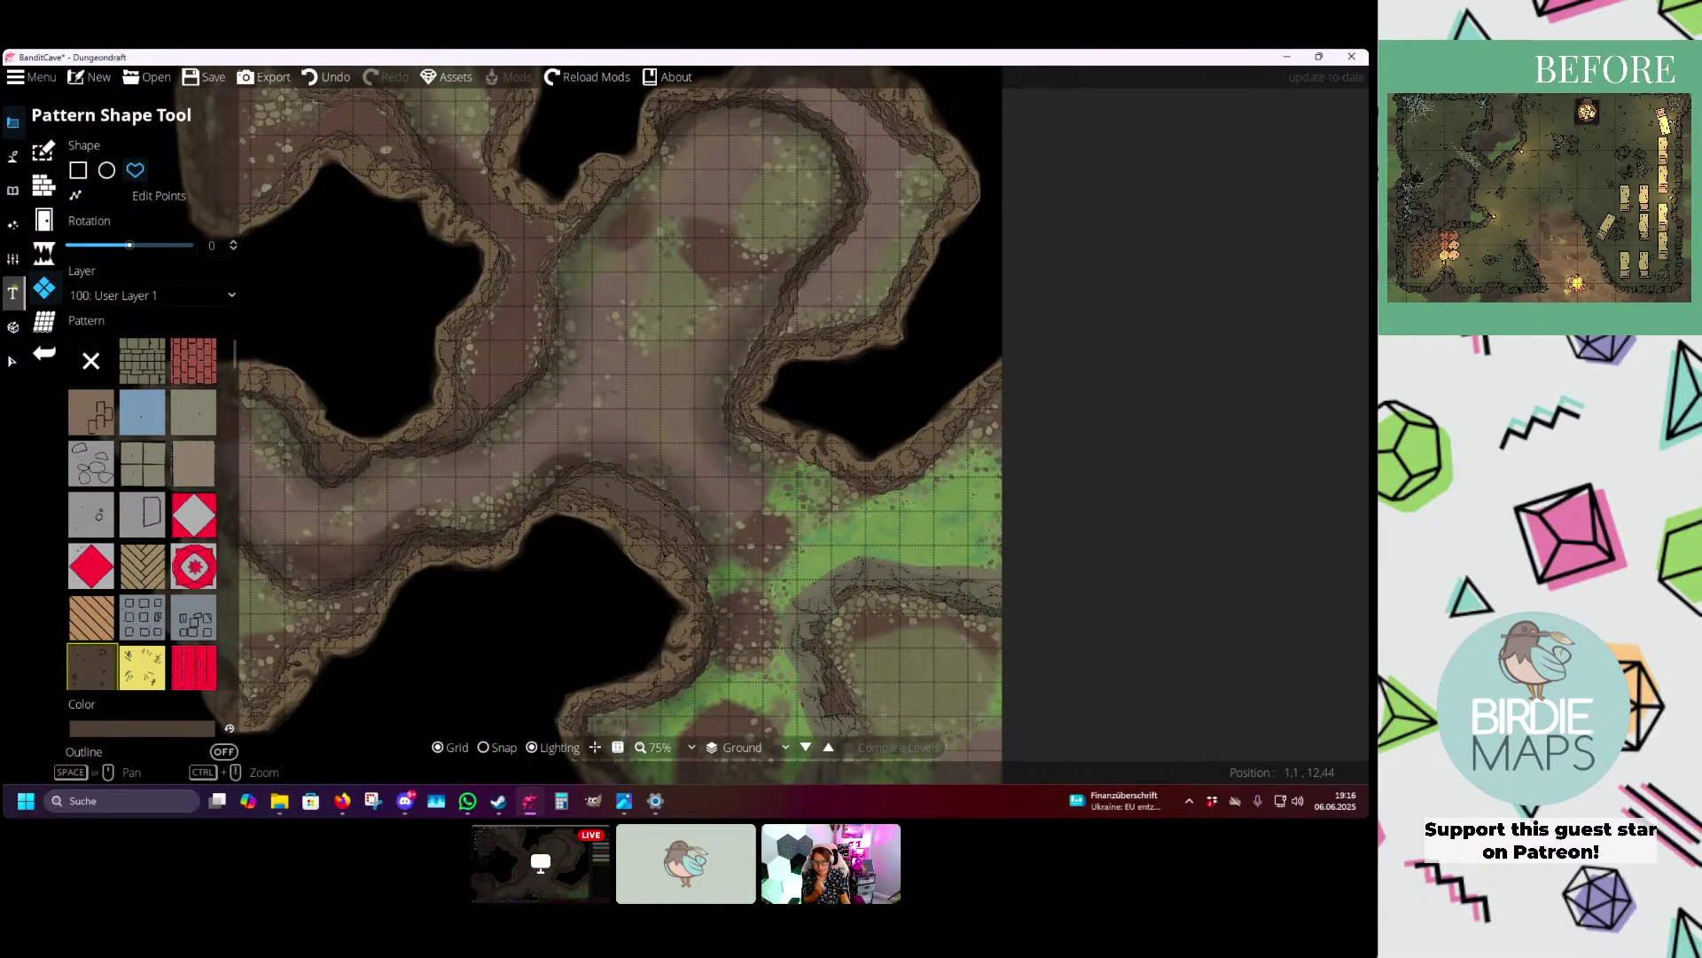
click(13, 156)
click(84, 156)
drag(546, 419, 528, 486)
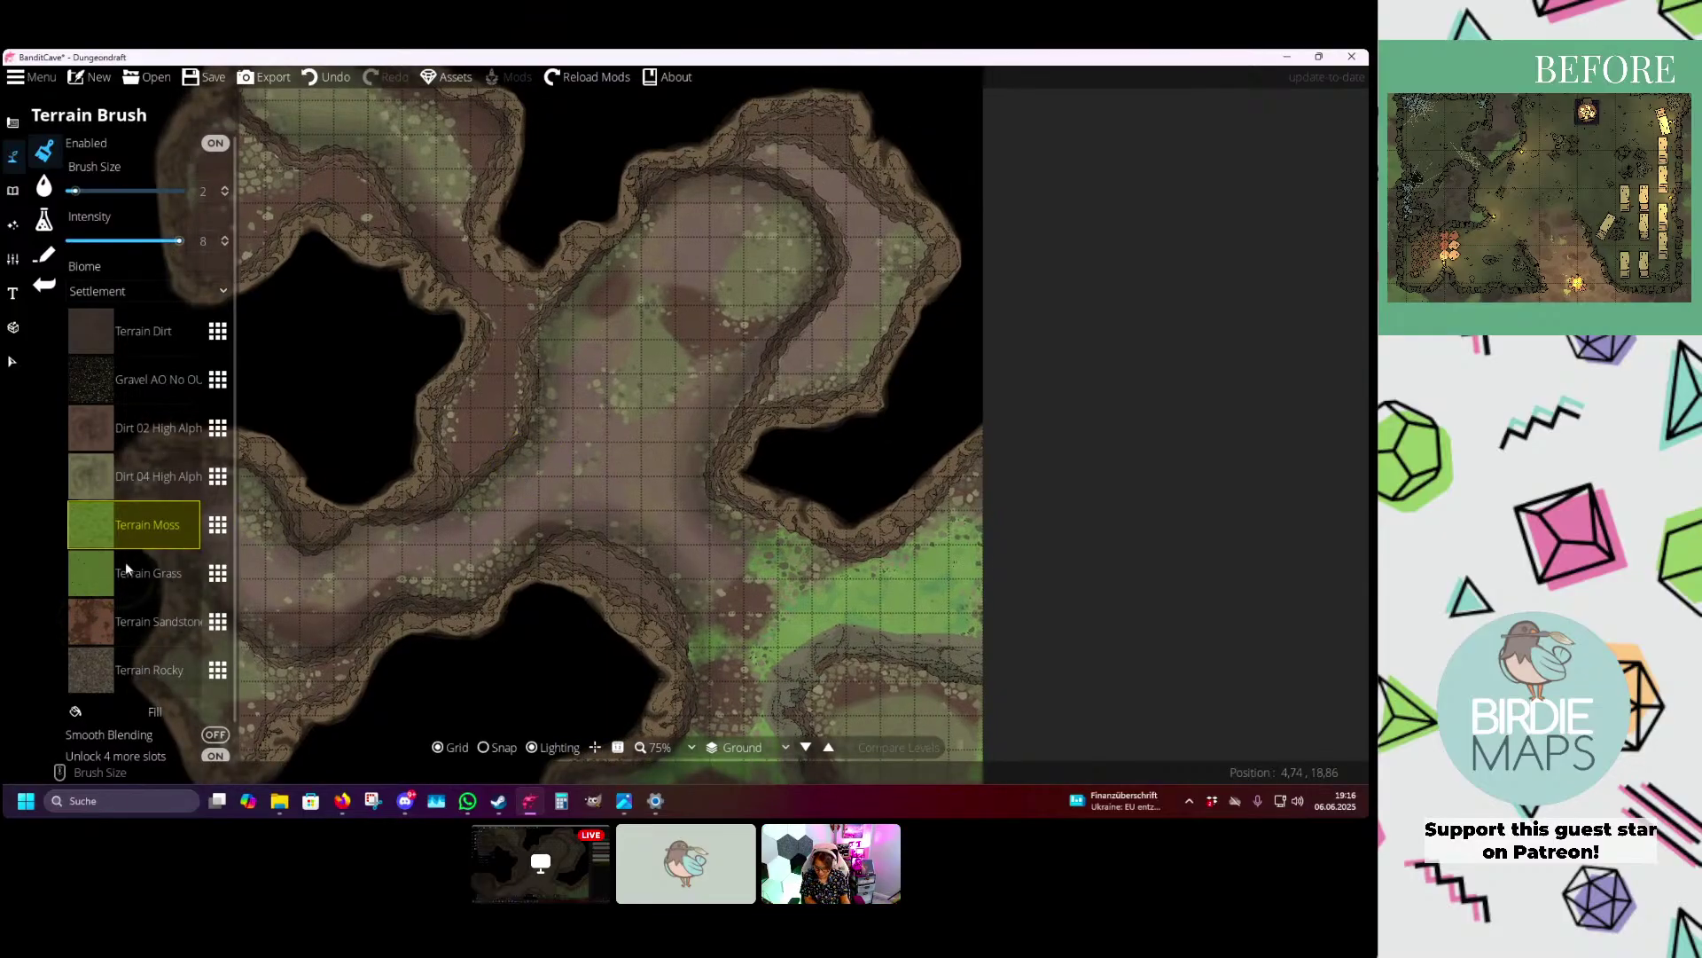
scroll(452, 525, up, 2)
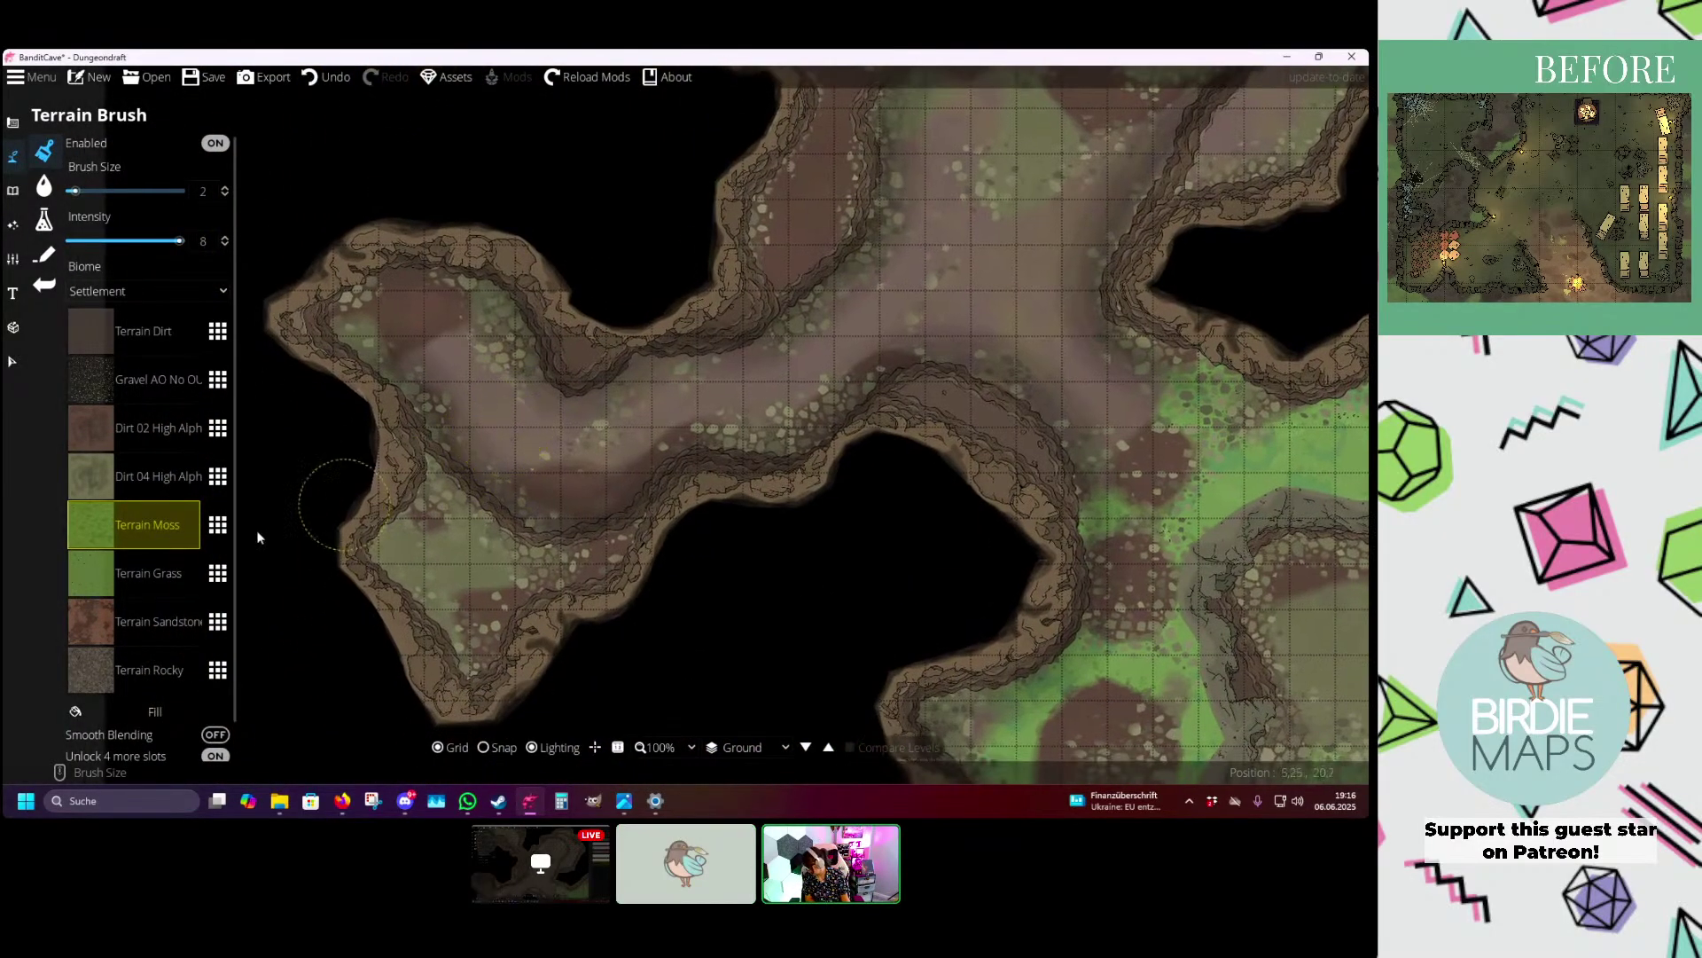
click(217, 530)
click(395, 296)
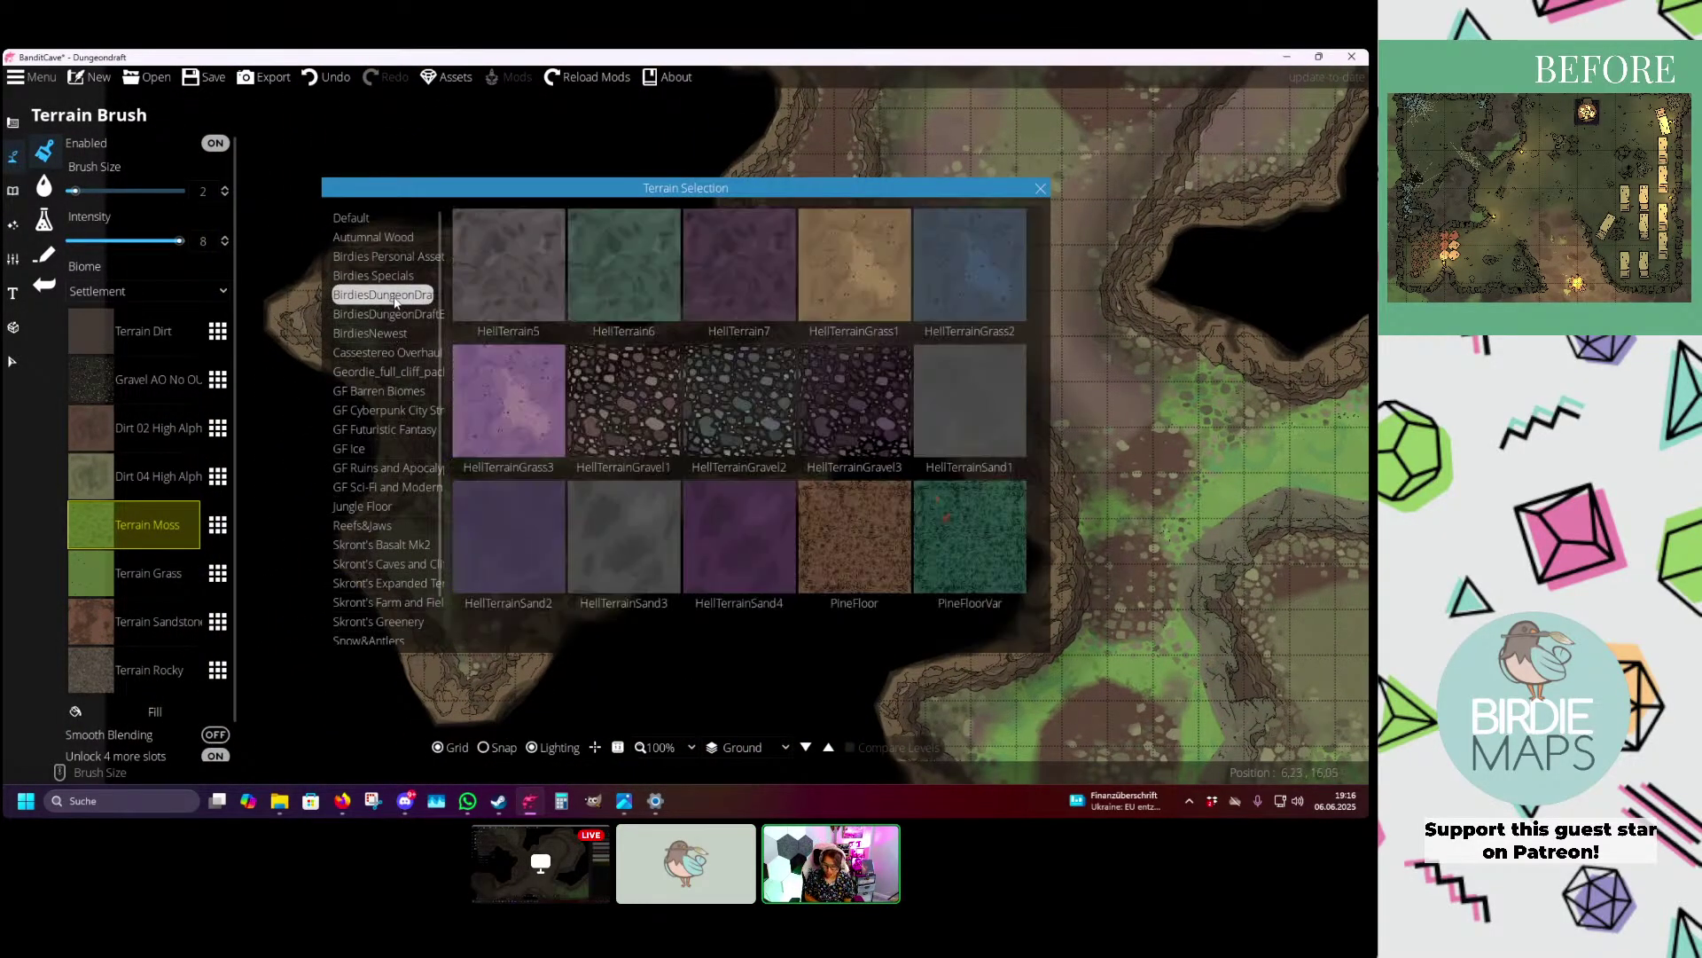
click(376, 238)
click(383, 275)
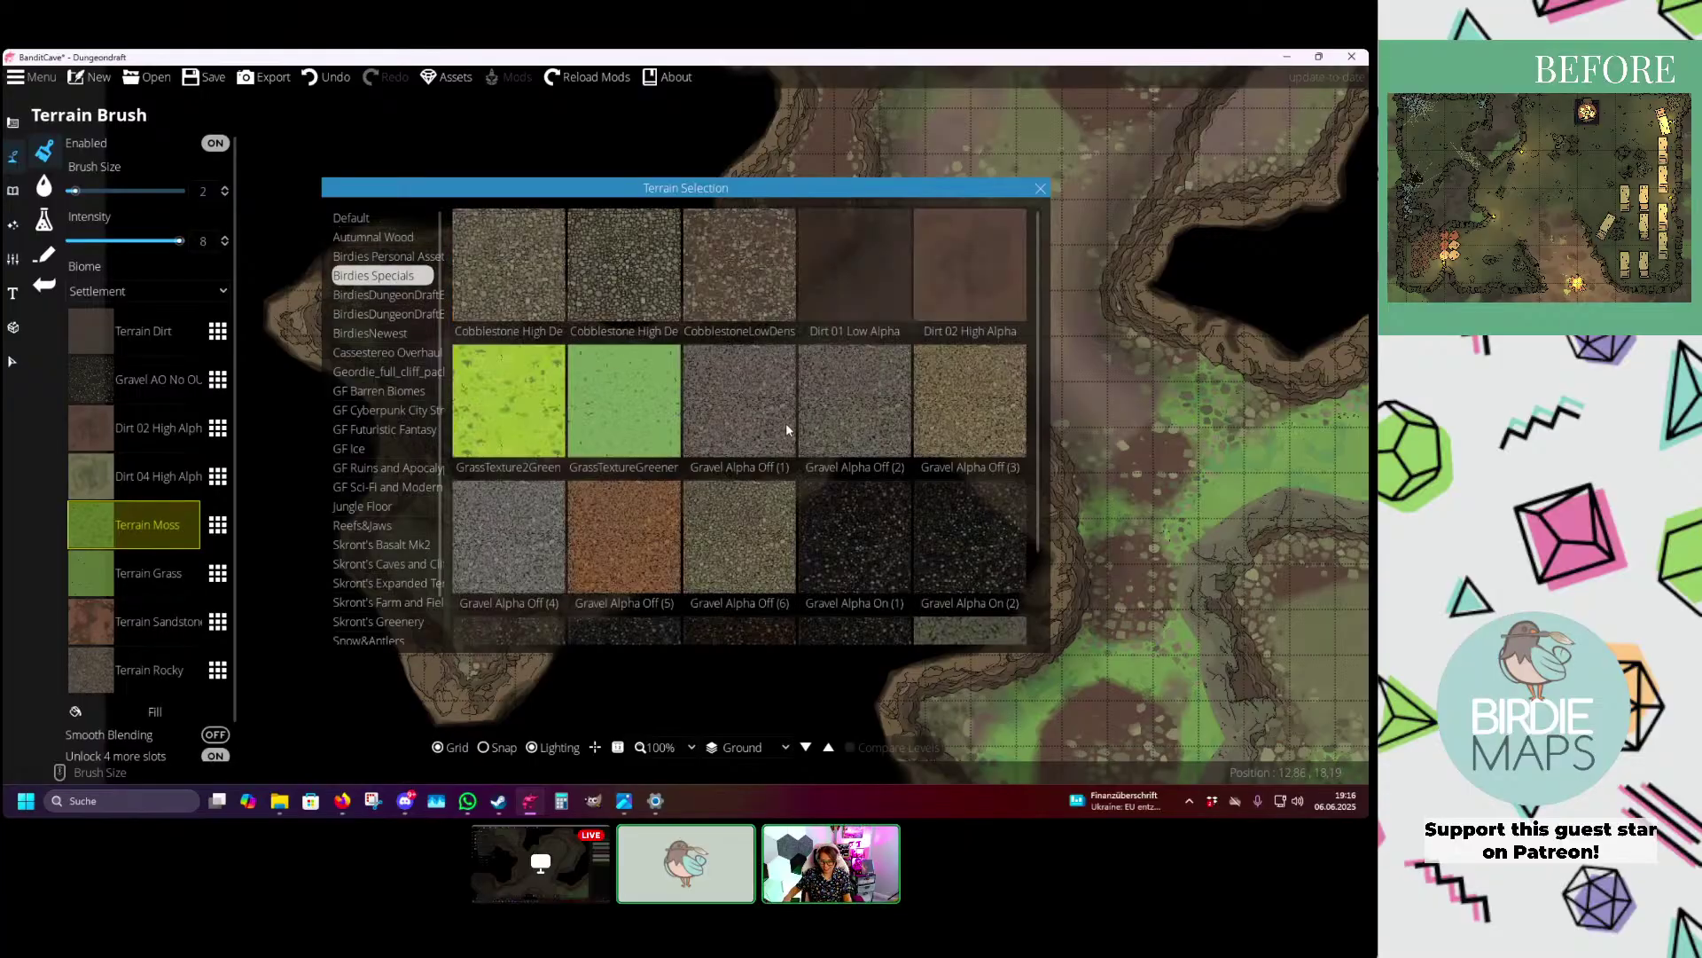
scroll(786, 423, down, 1)
click(982, 543)
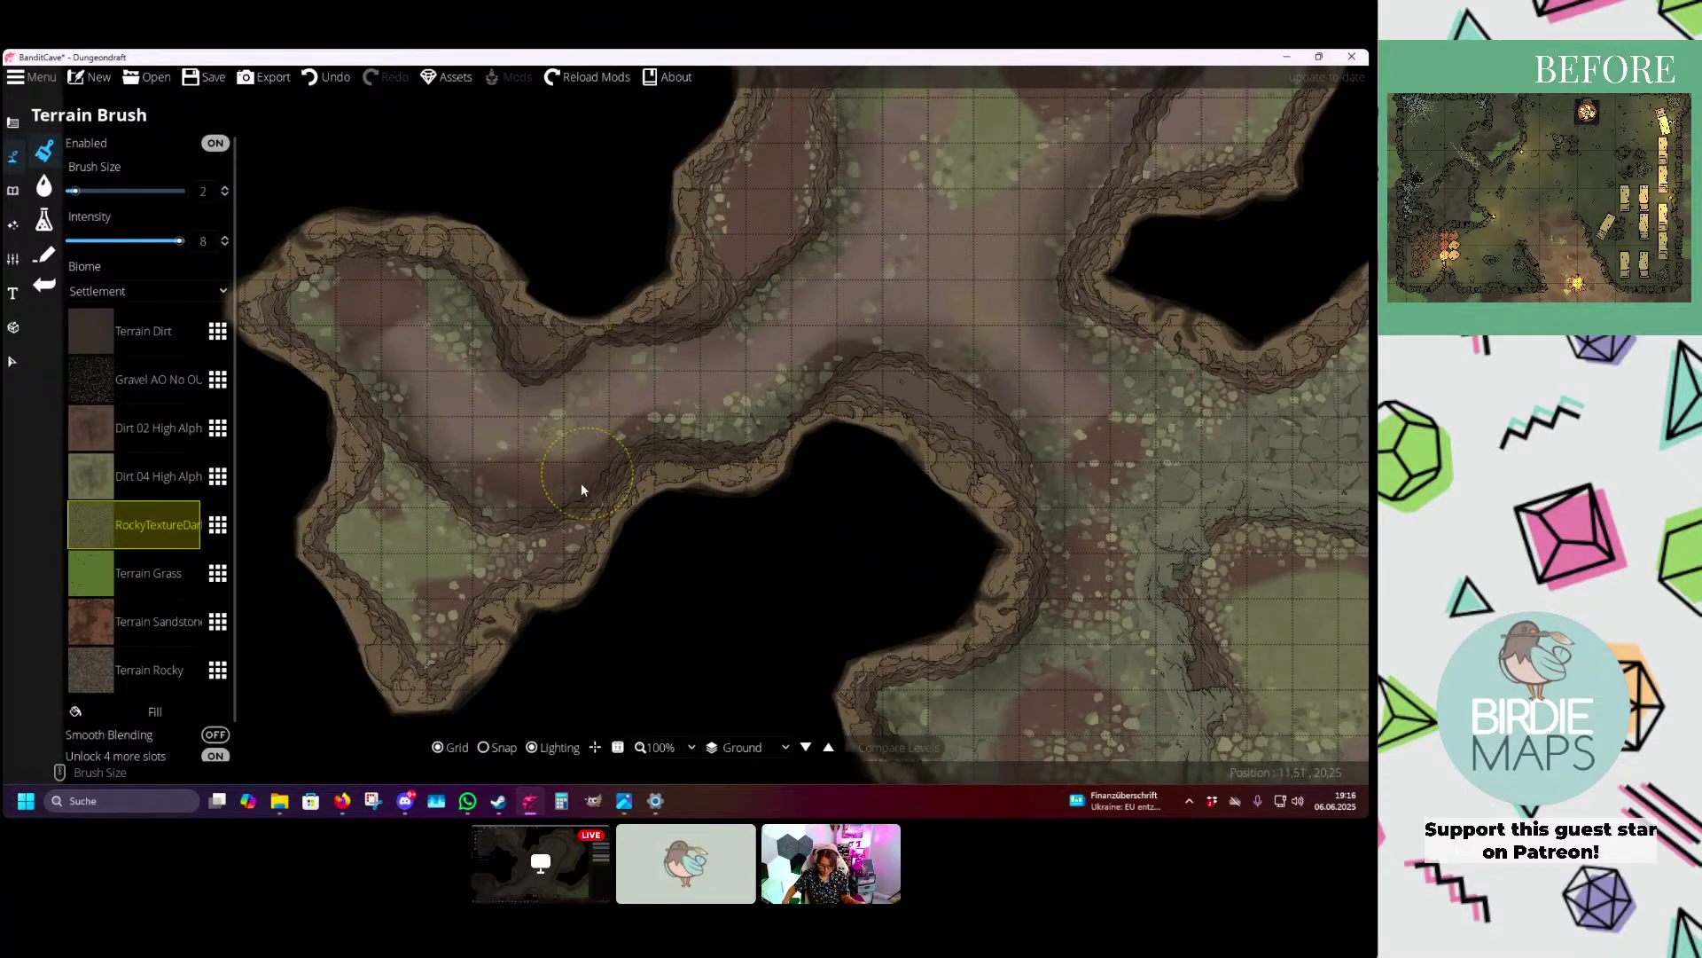
- Paint RockyTextureDark patches from the southwest ledge to the central chamber's western side and northern end
click(386, 522)
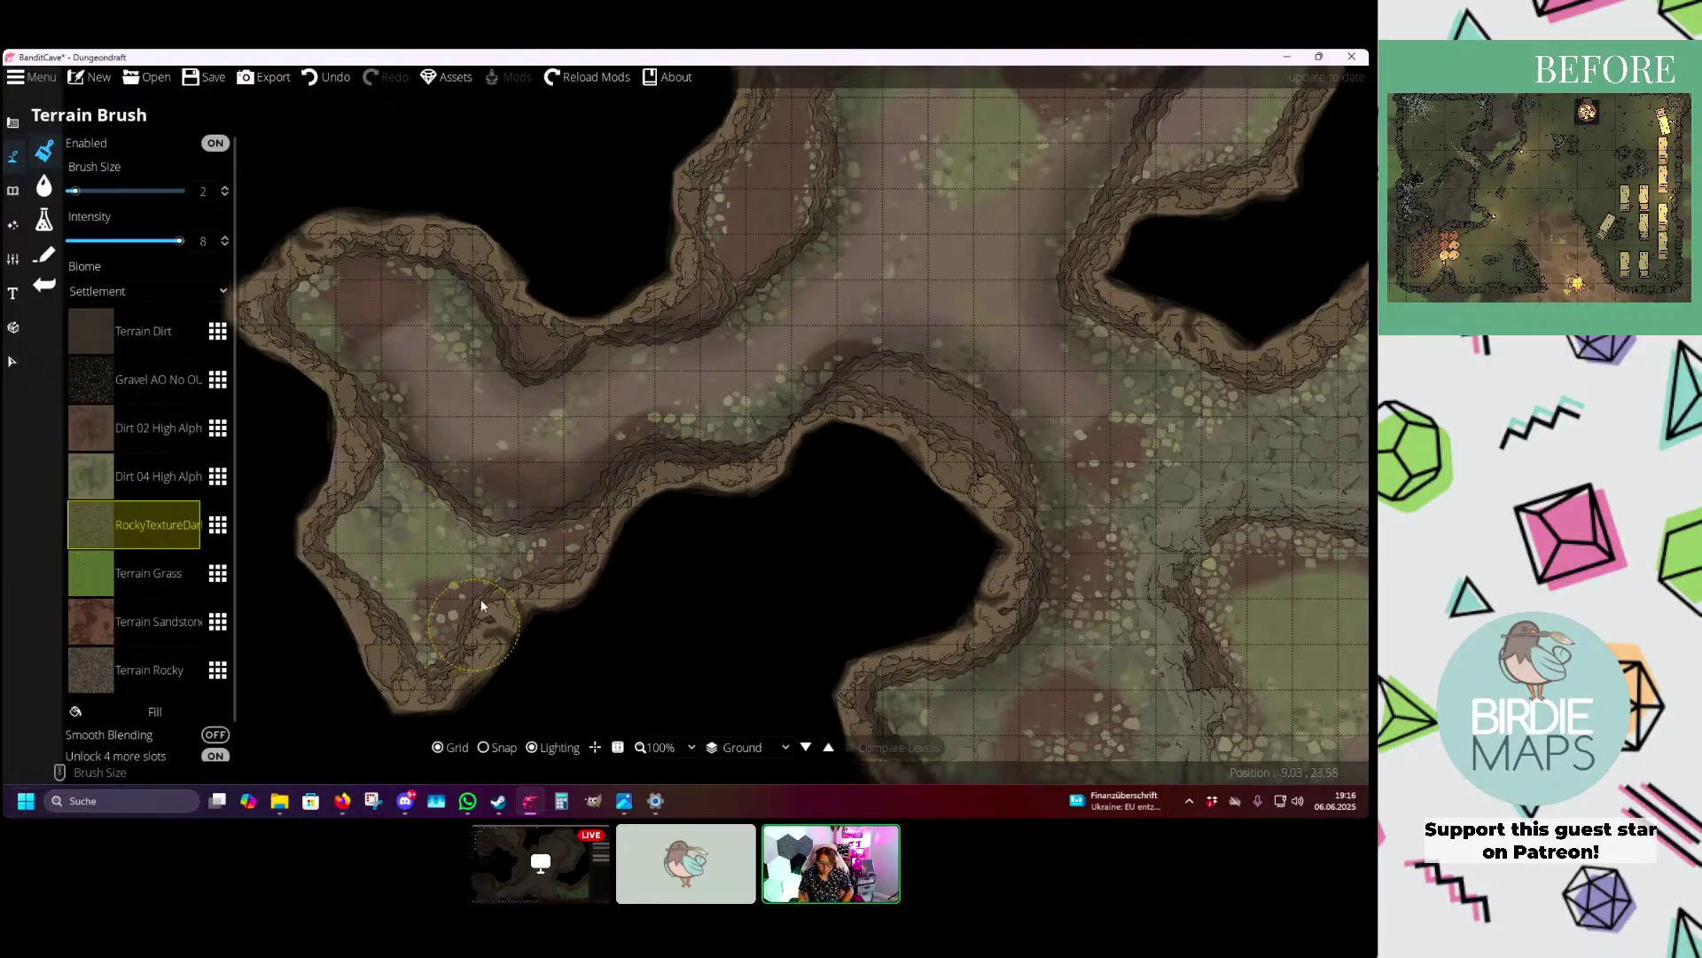
drag(506, 457, 457, 536)
drag(714, 420, 598, 523)
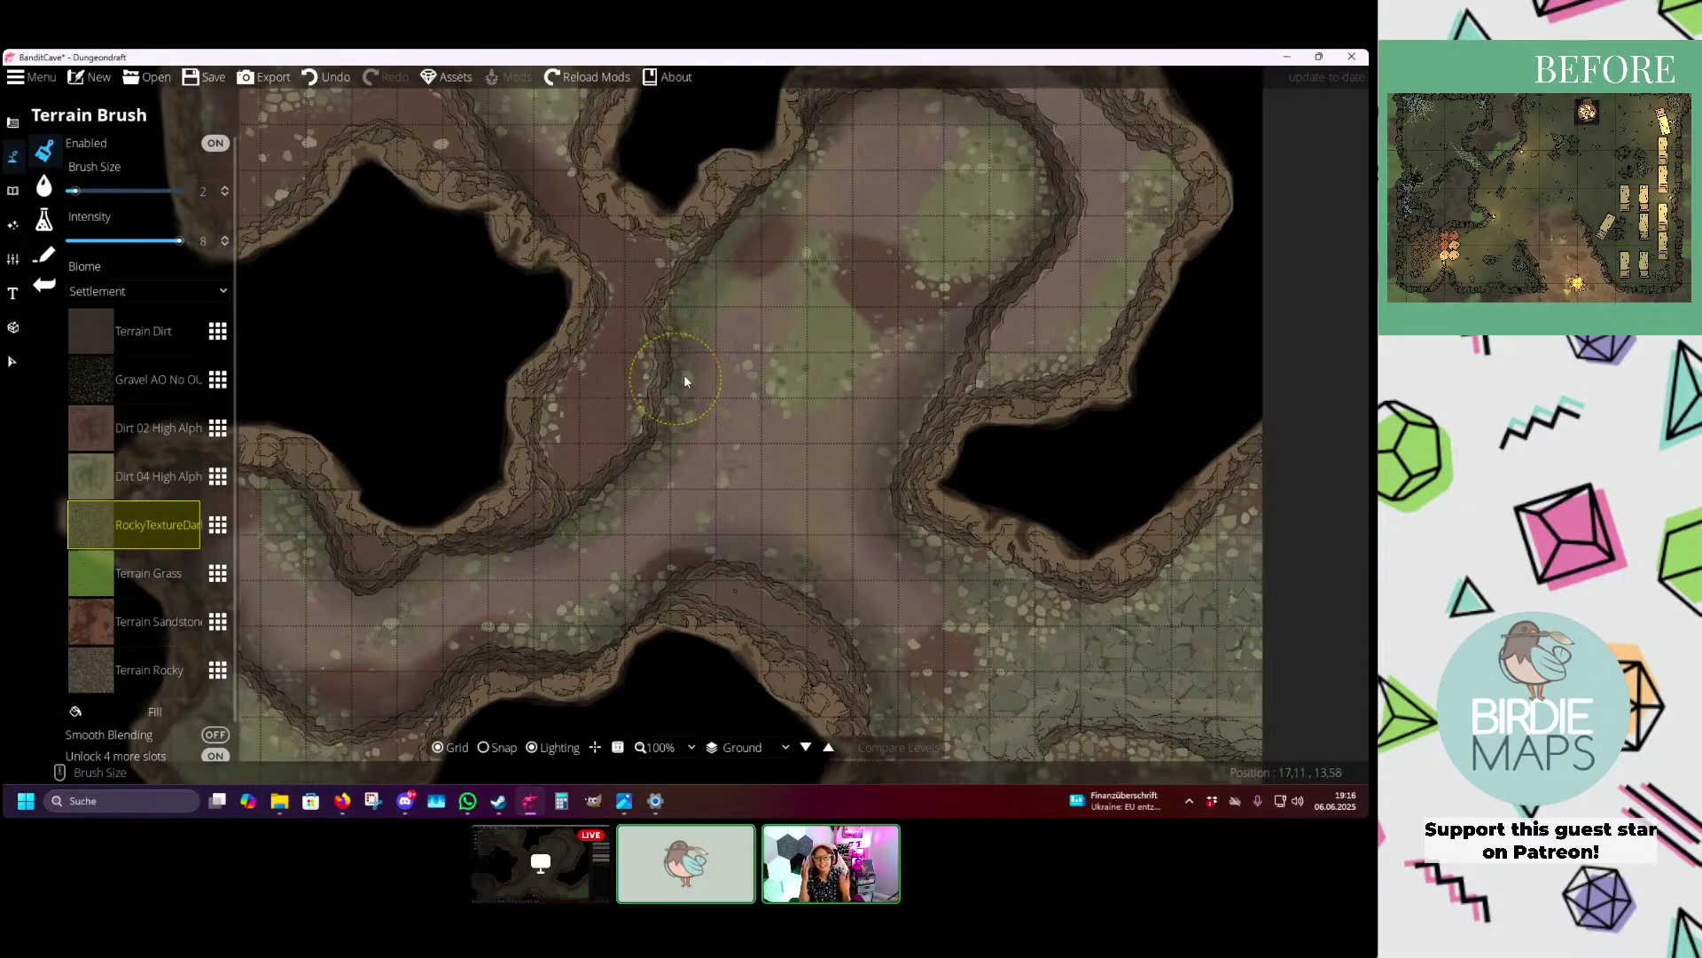
drag(732, 342, 606, 440)
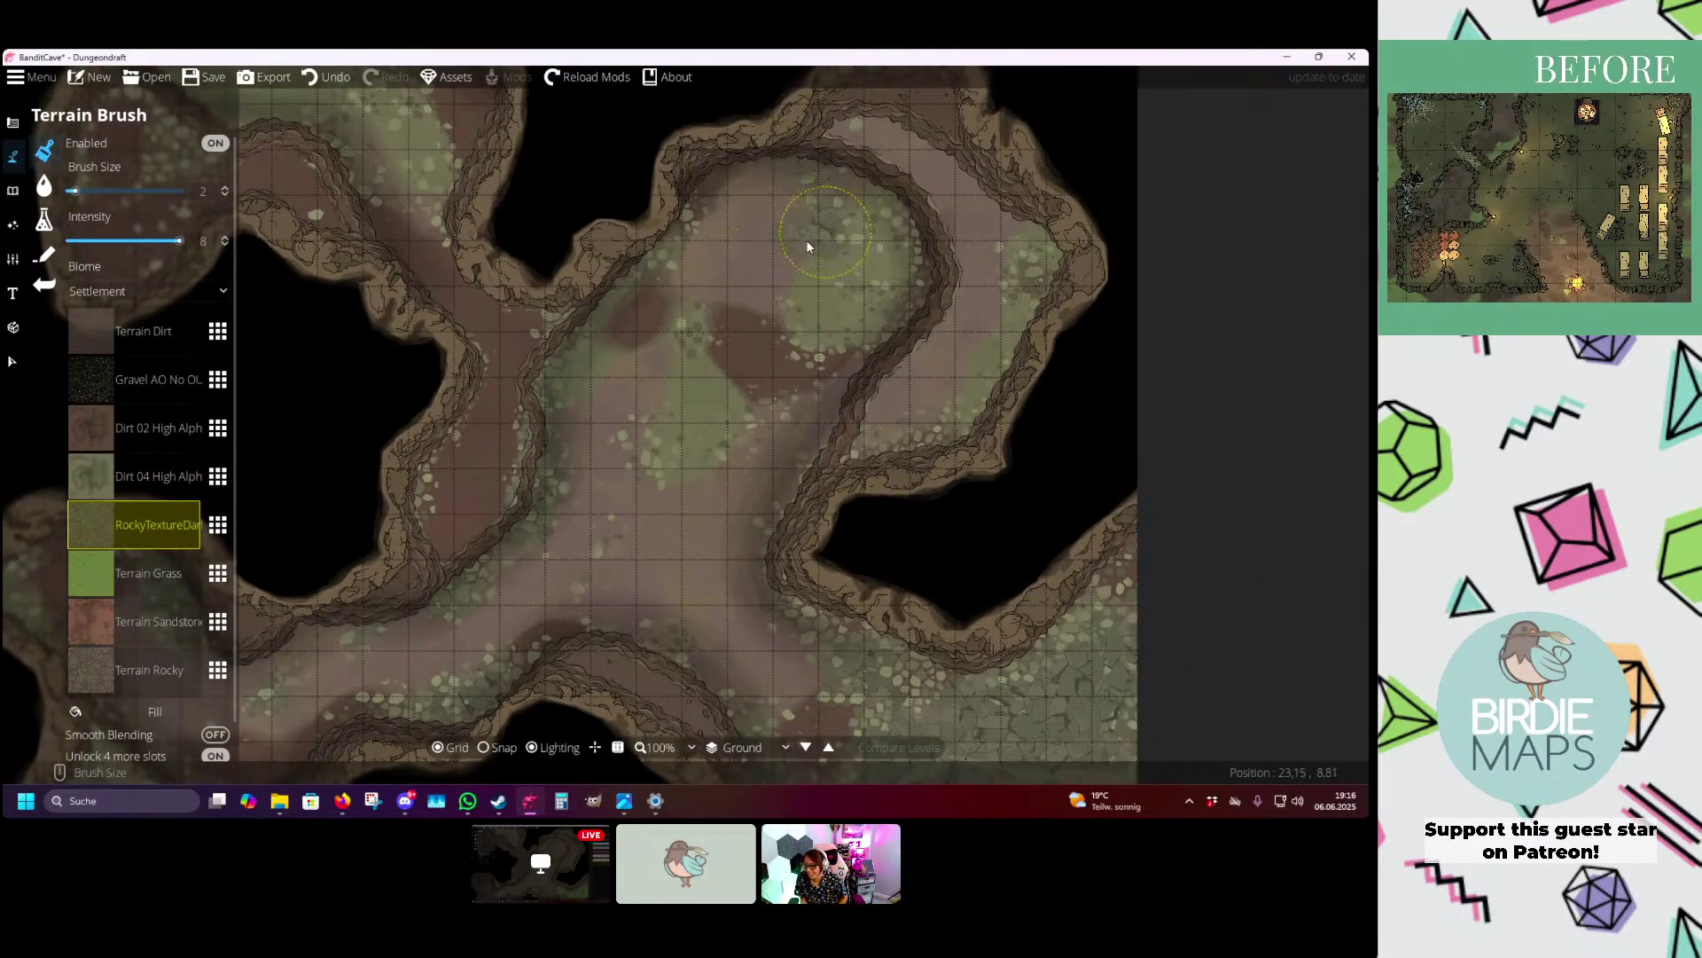
- Paint RockyTextureDark into the northwest chamber's eastern corner and the southern end of the chamber west of it
drag(631, 346, 773, 603)
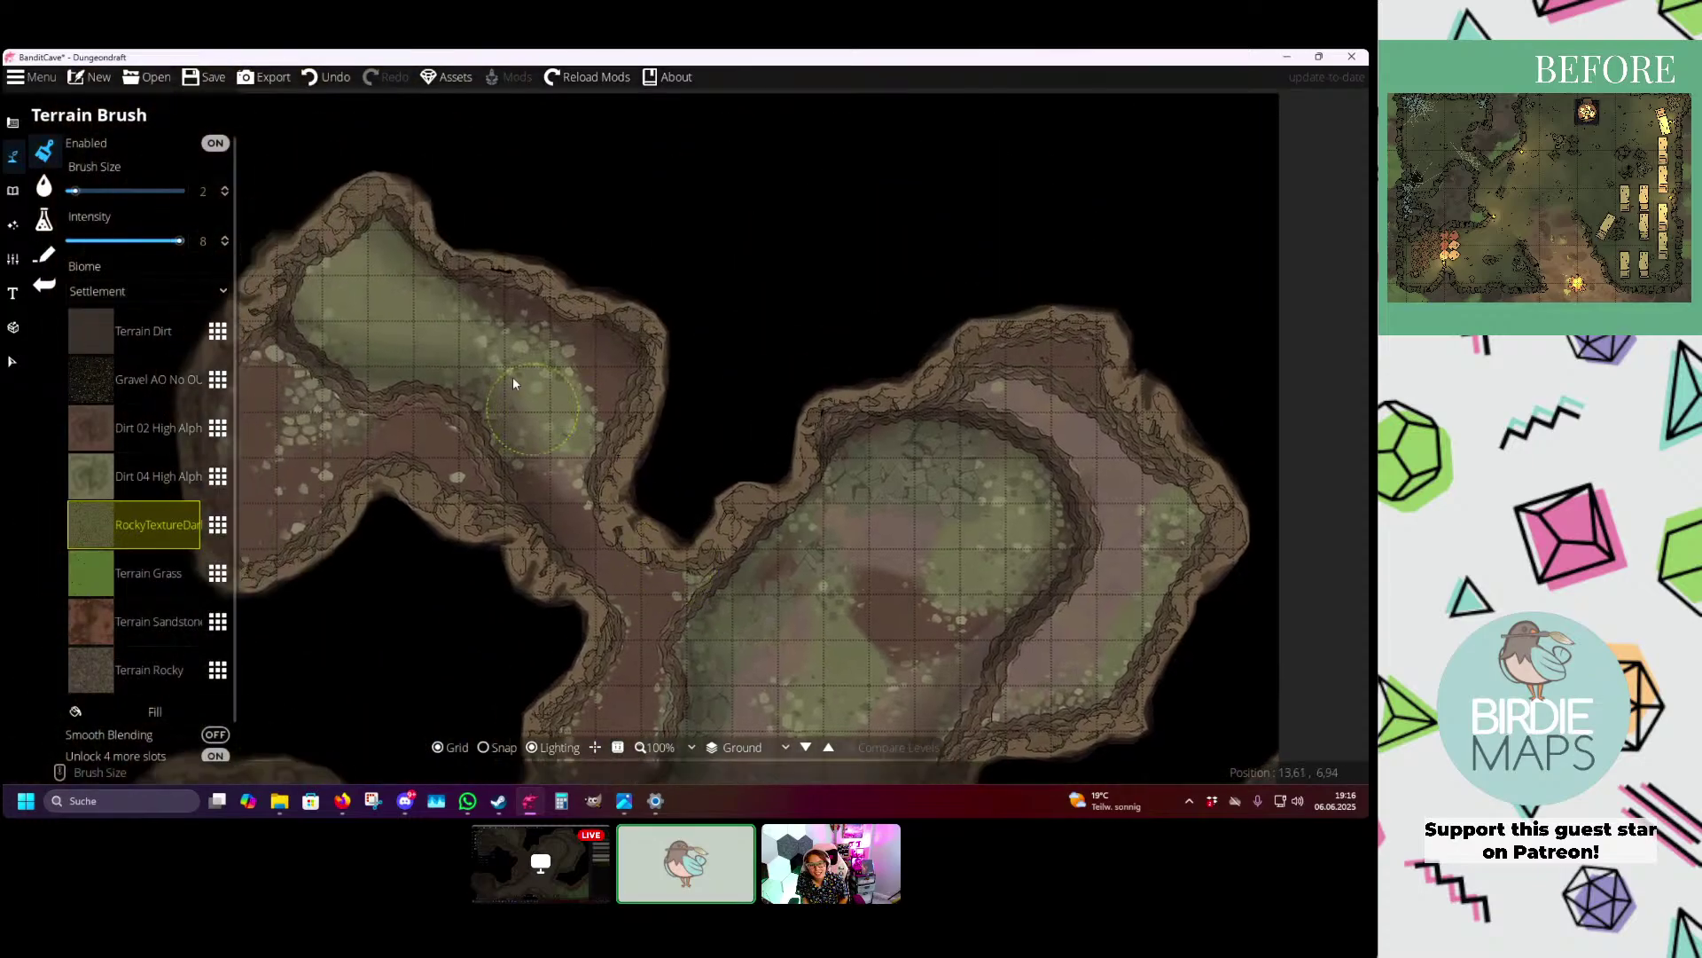
key(Left)
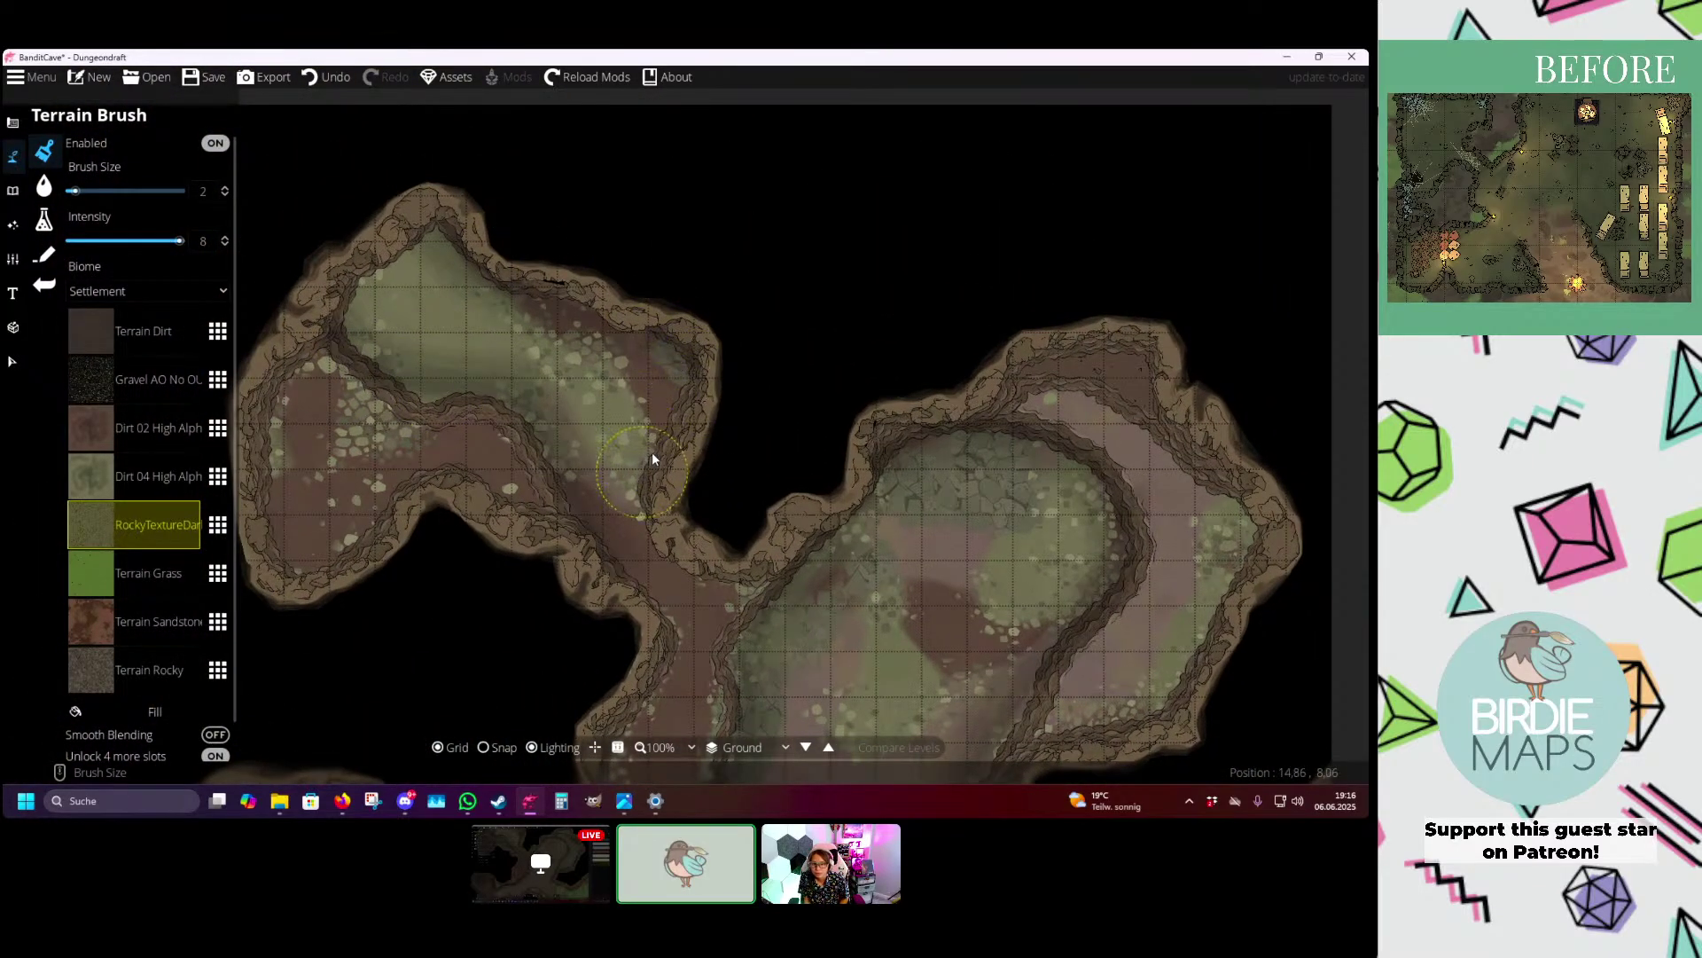
key(Left)
key(Left)
key(Down)
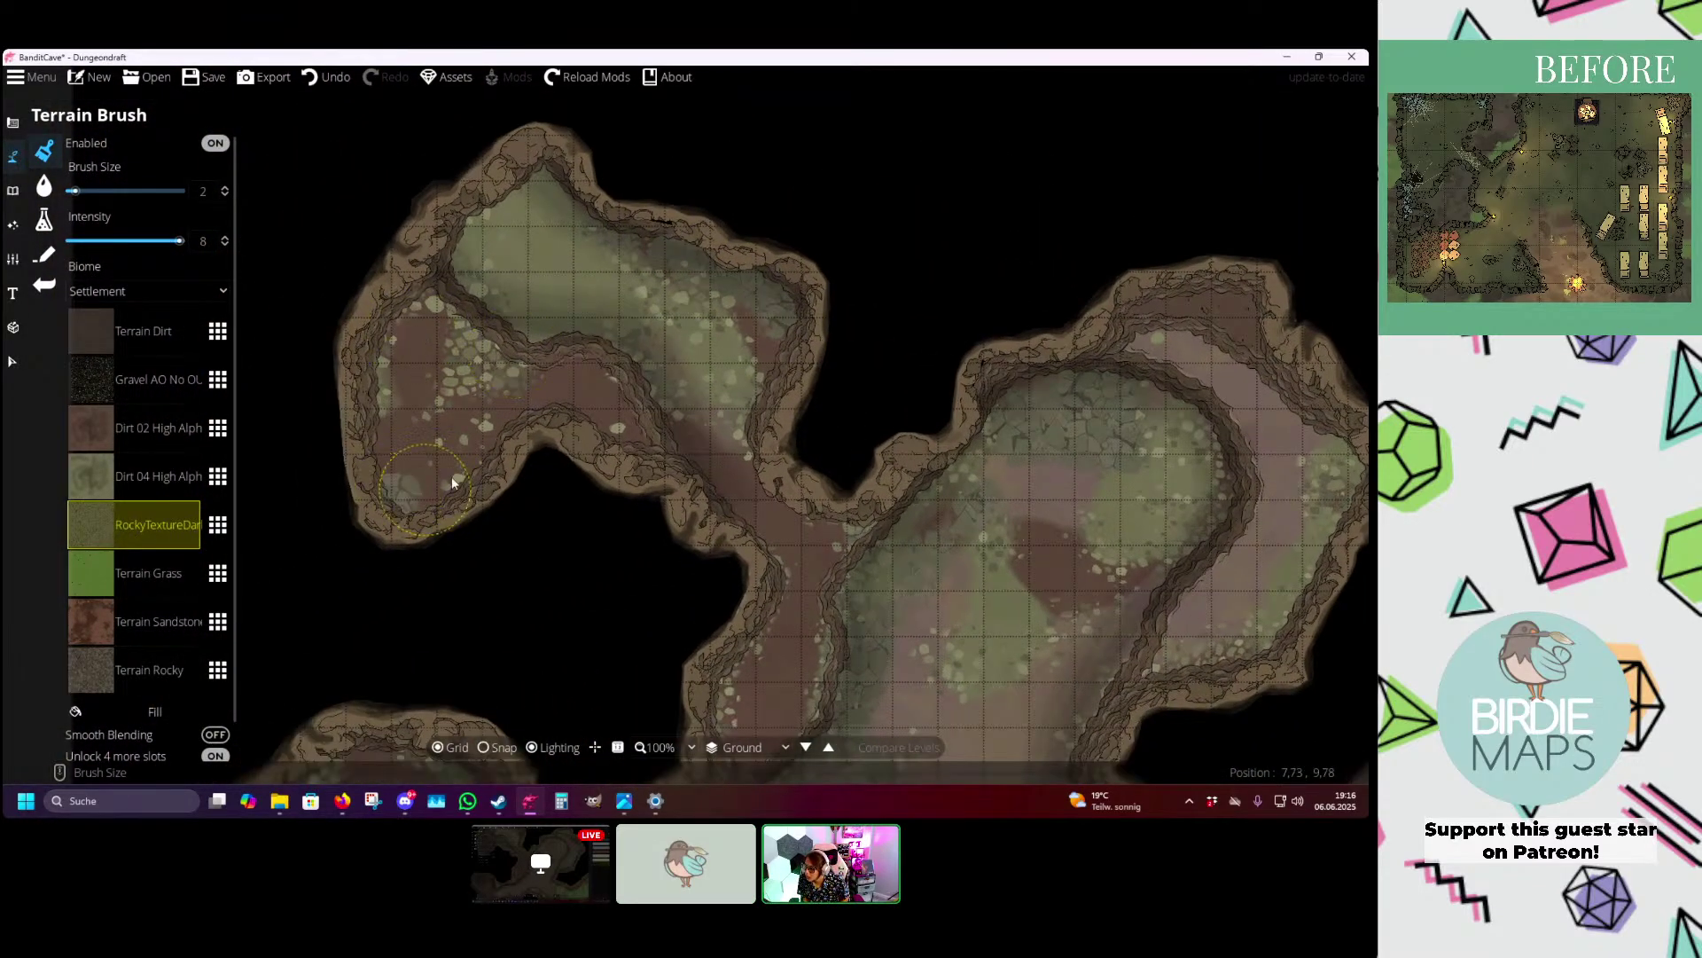
- Paint Gravel AO No OL stones over the new rocky patches in the northwest chambers
click(110, 381)
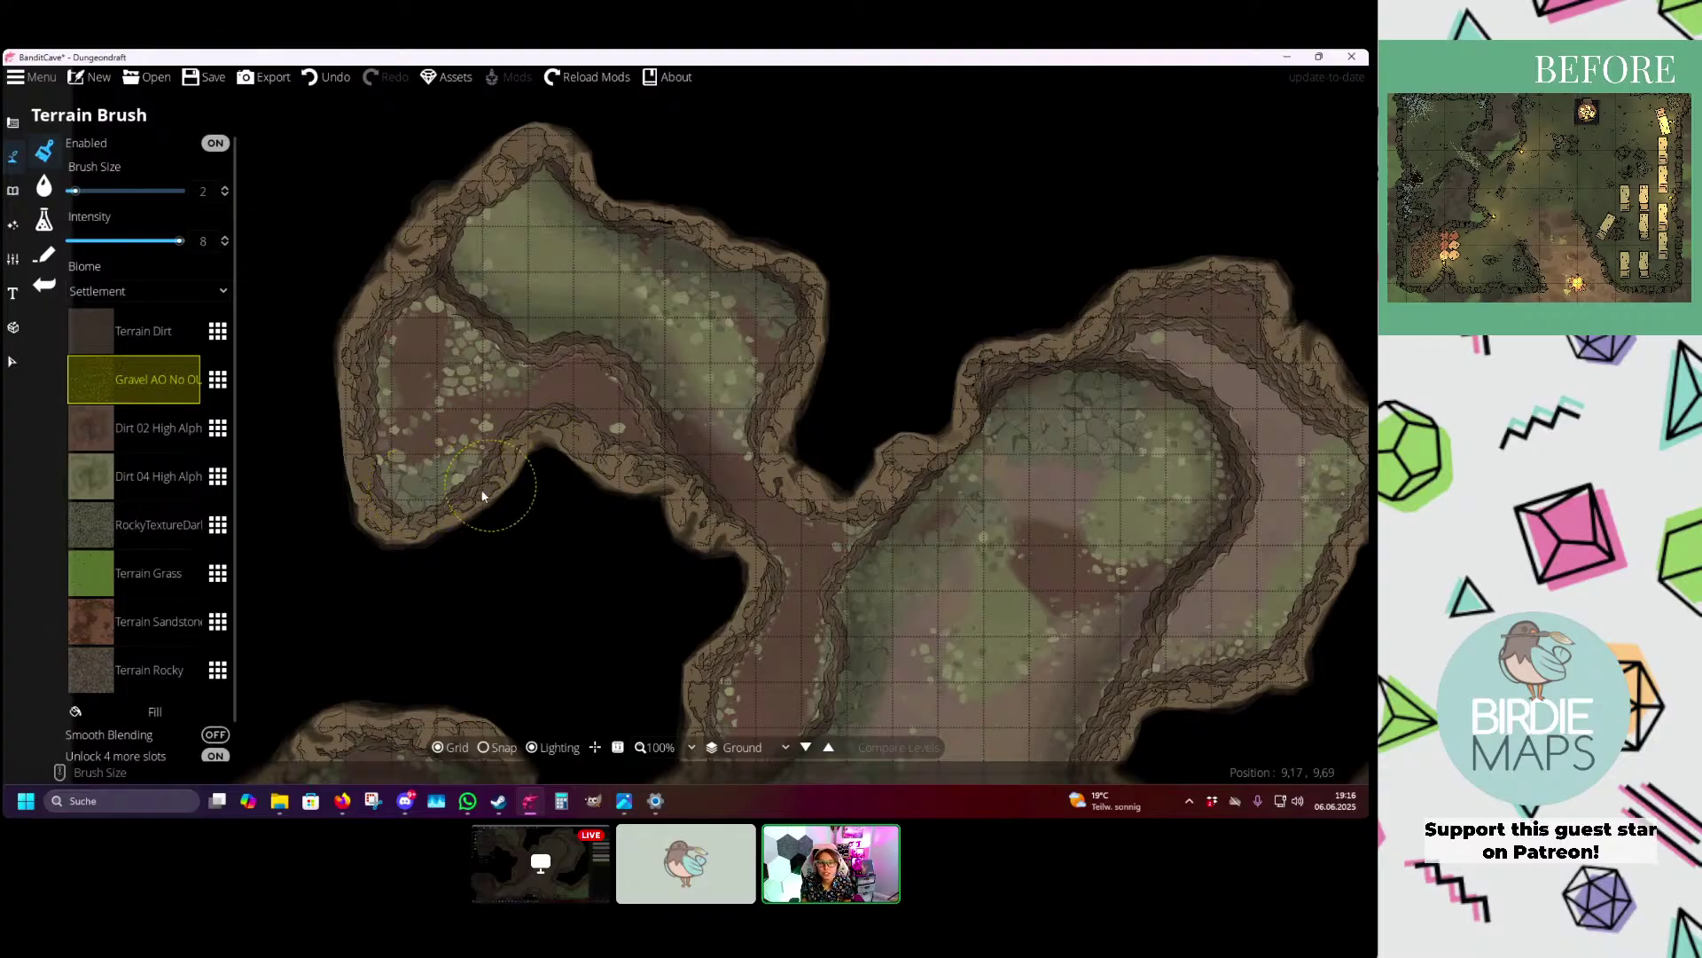
key(Right)
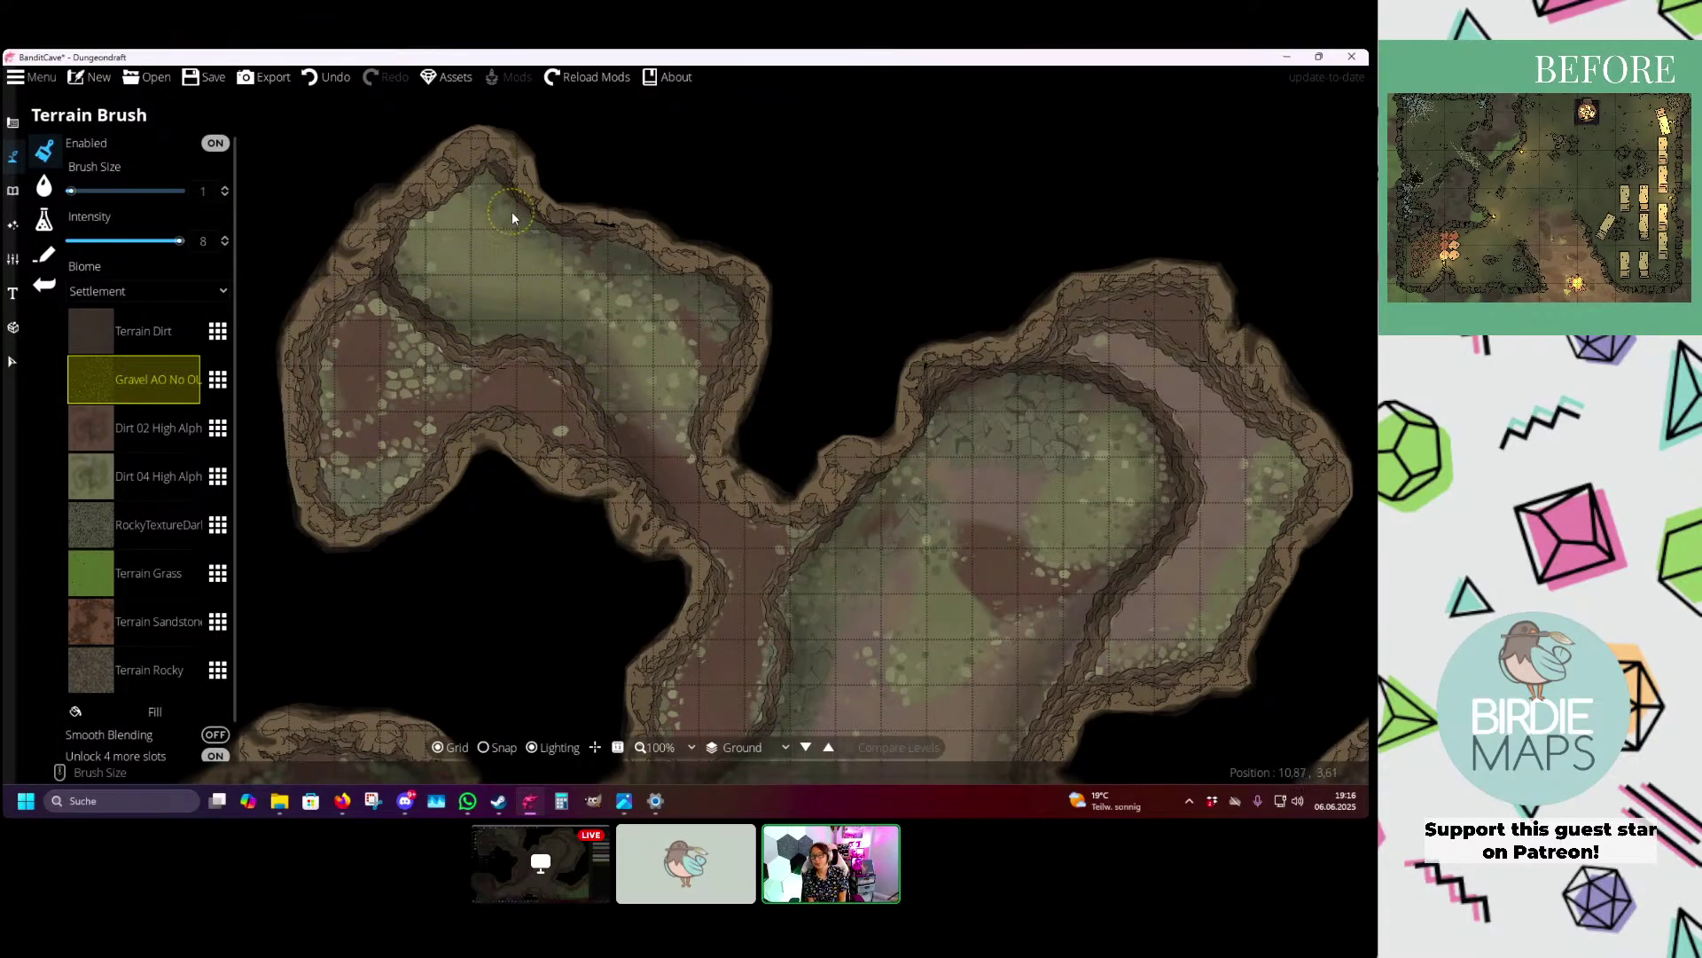
drag(700, 312, 691, 417)
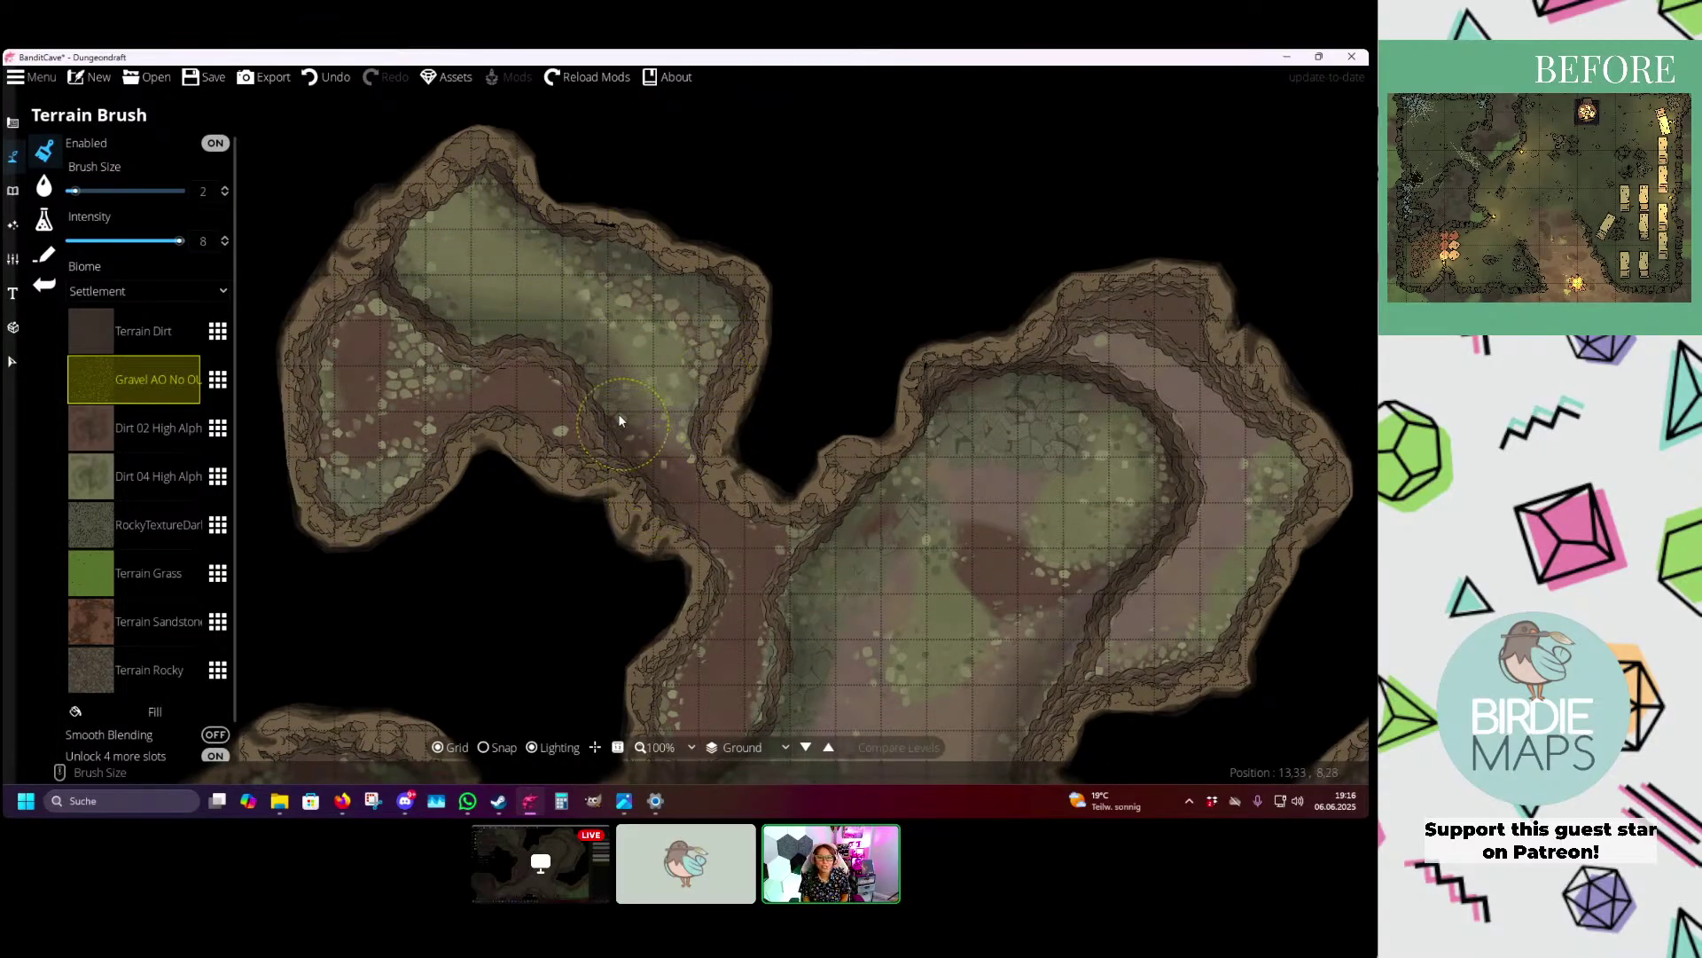
- Paint Gravel AO No OL stones across the central chamber, the eastern ledge and the passages leading southwest
key(Right)
key(Down)
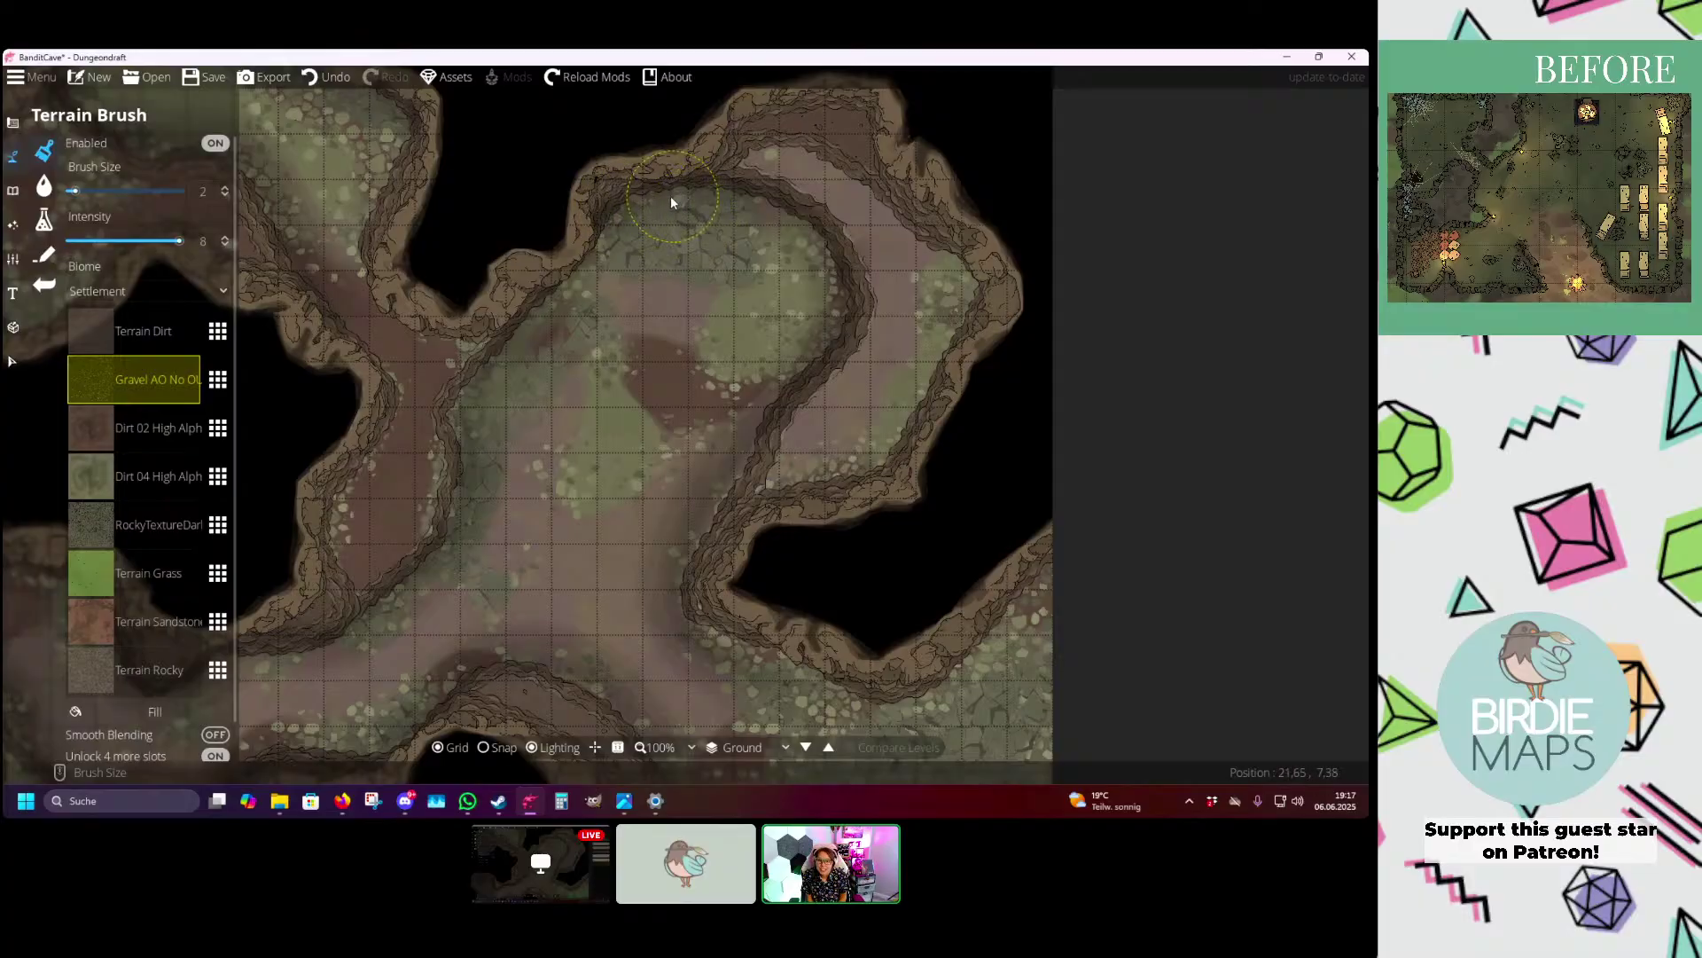
mouse_move(670, 195)
mouse_down()
mouse_move(500, 376)
mouse_move(566, 278)
mouse_move(604, 280)
mouse_move(577, 511)
mouse_move(598, 520)
mouse_move(674, 417)
mouse_up()
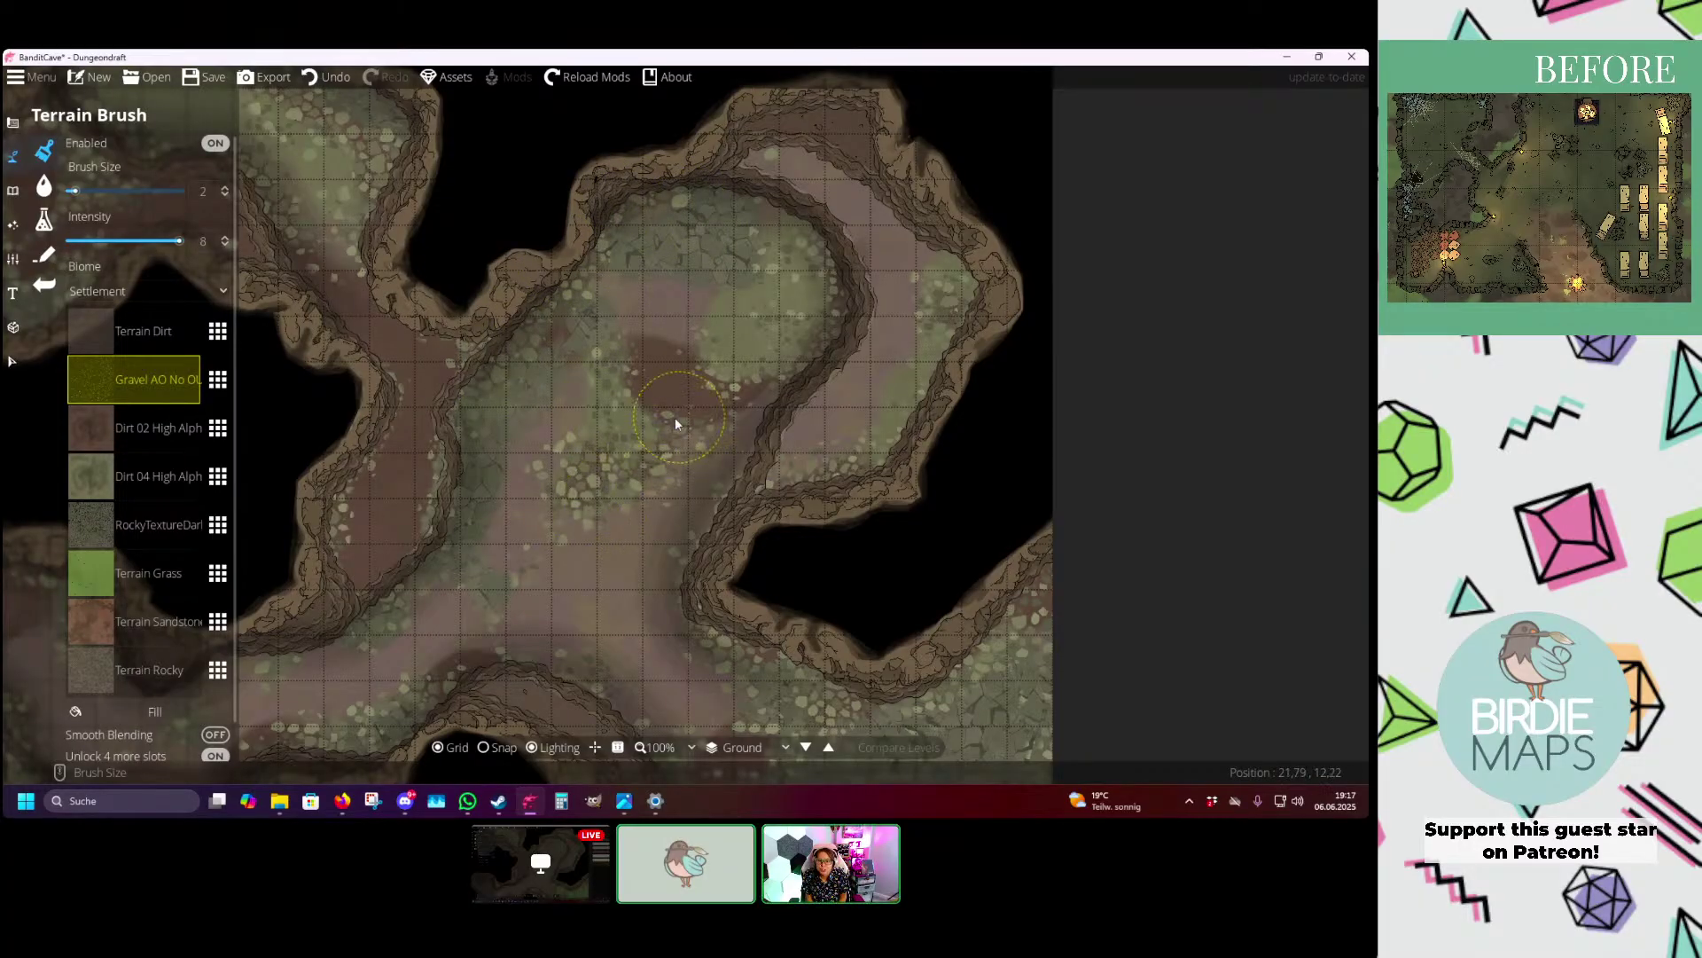
key(Right)
key(Up)
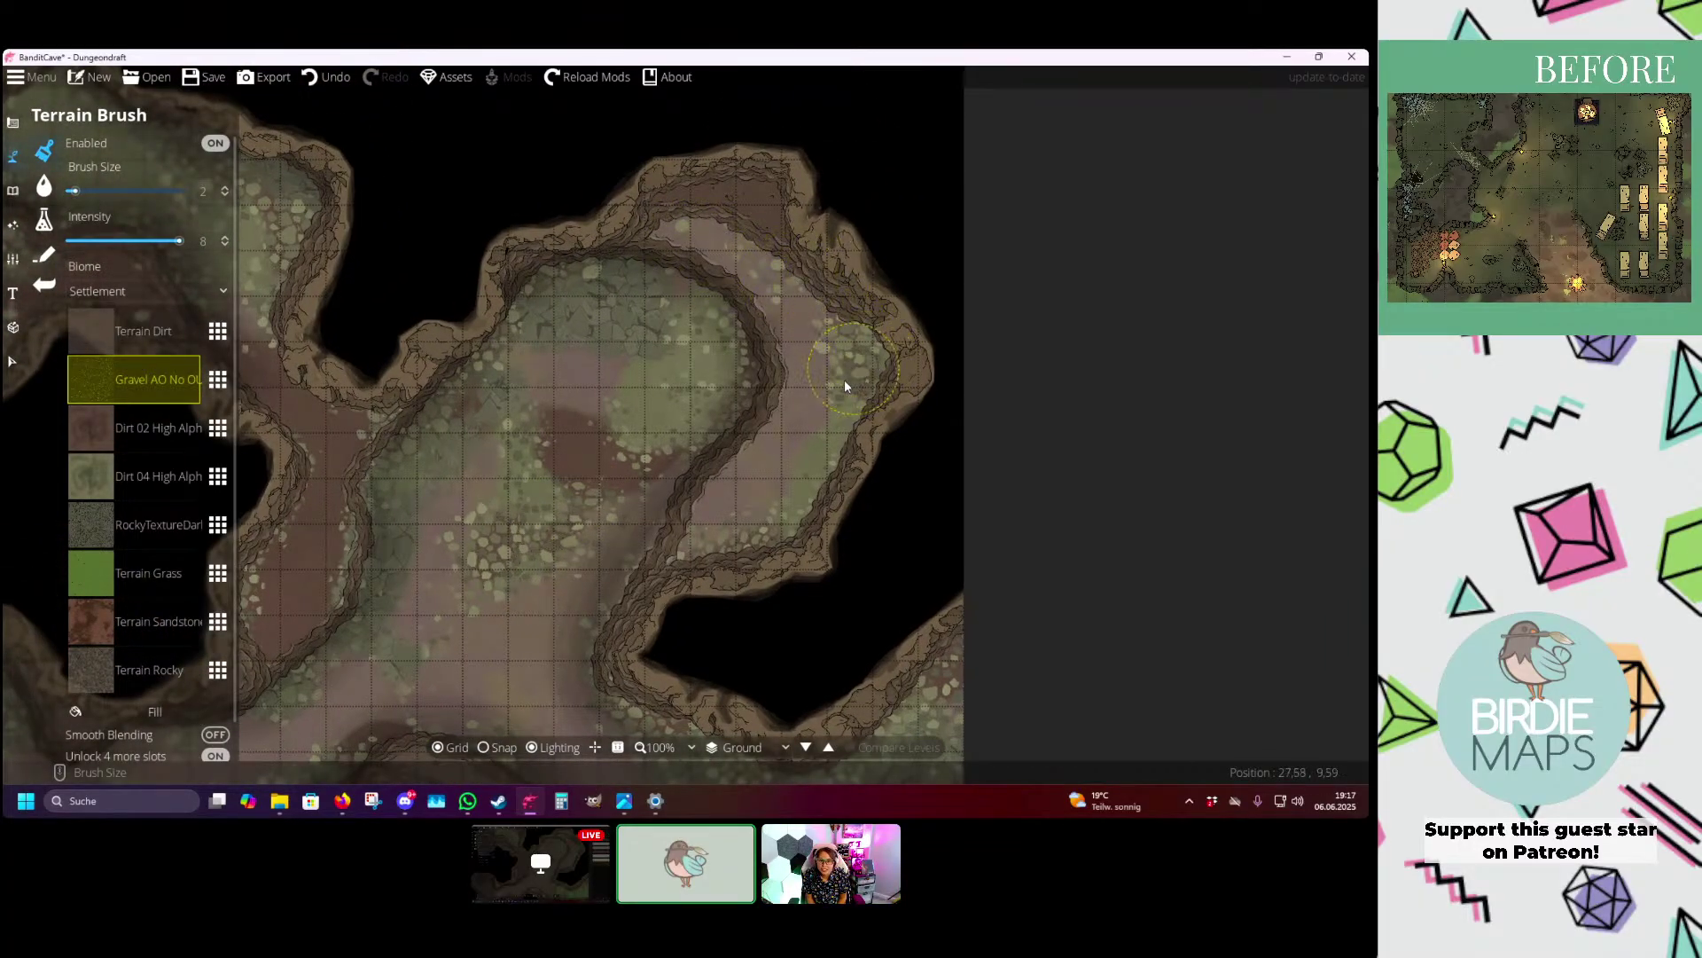
drag(426, 556, 802, 369)
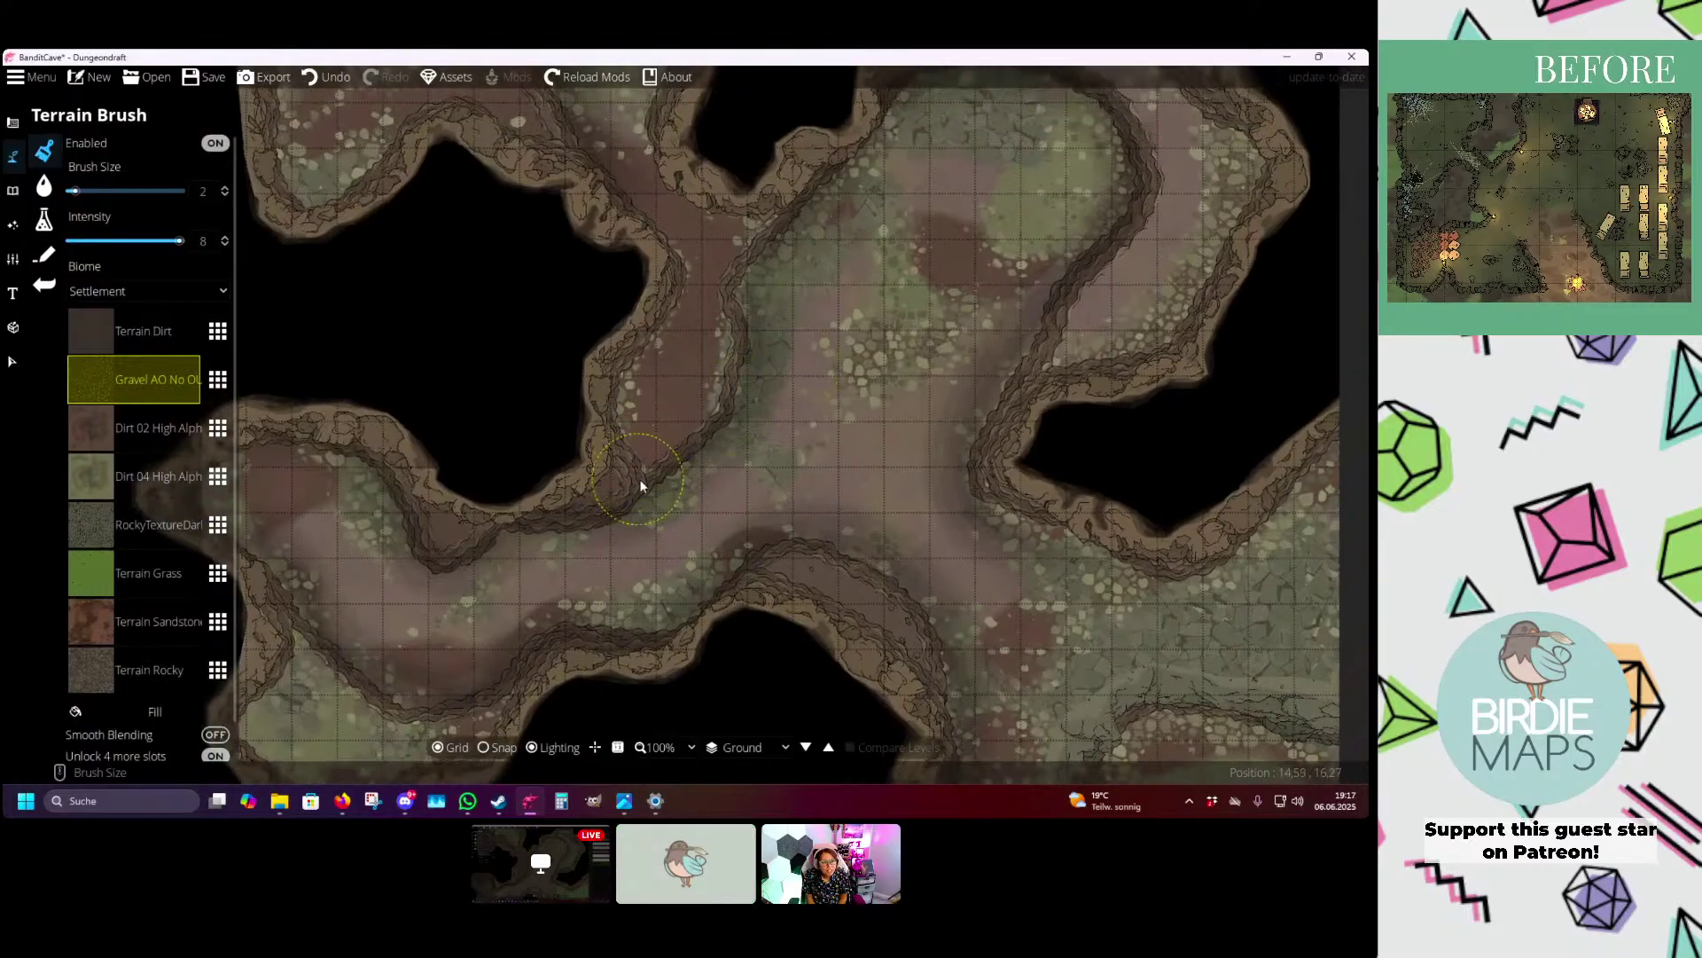
drag(631, 480, 802, 324)
drag(581, 419, 221, 433)
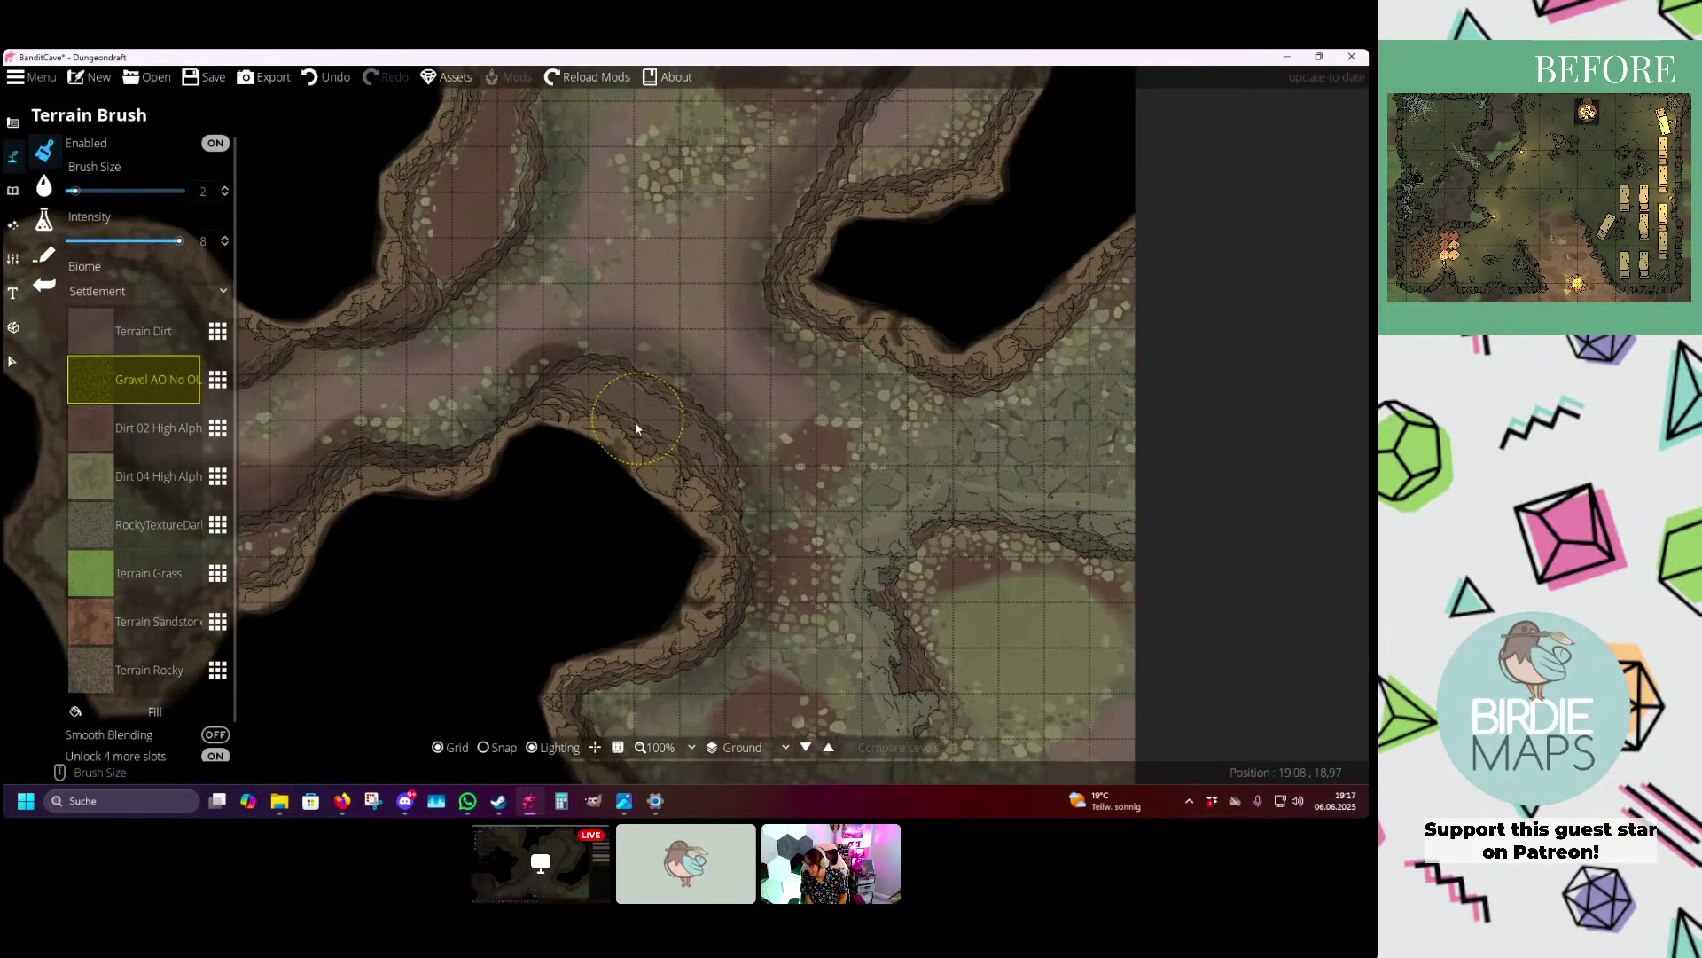
- Paint a terrain strip down the southeast passage and replace its Terrain Grass slot with Terrain Dry Grass from Birdies' personal assets
drag(741, 390, 727, 360)
key(Down)
key(Right)
click(133, 573)
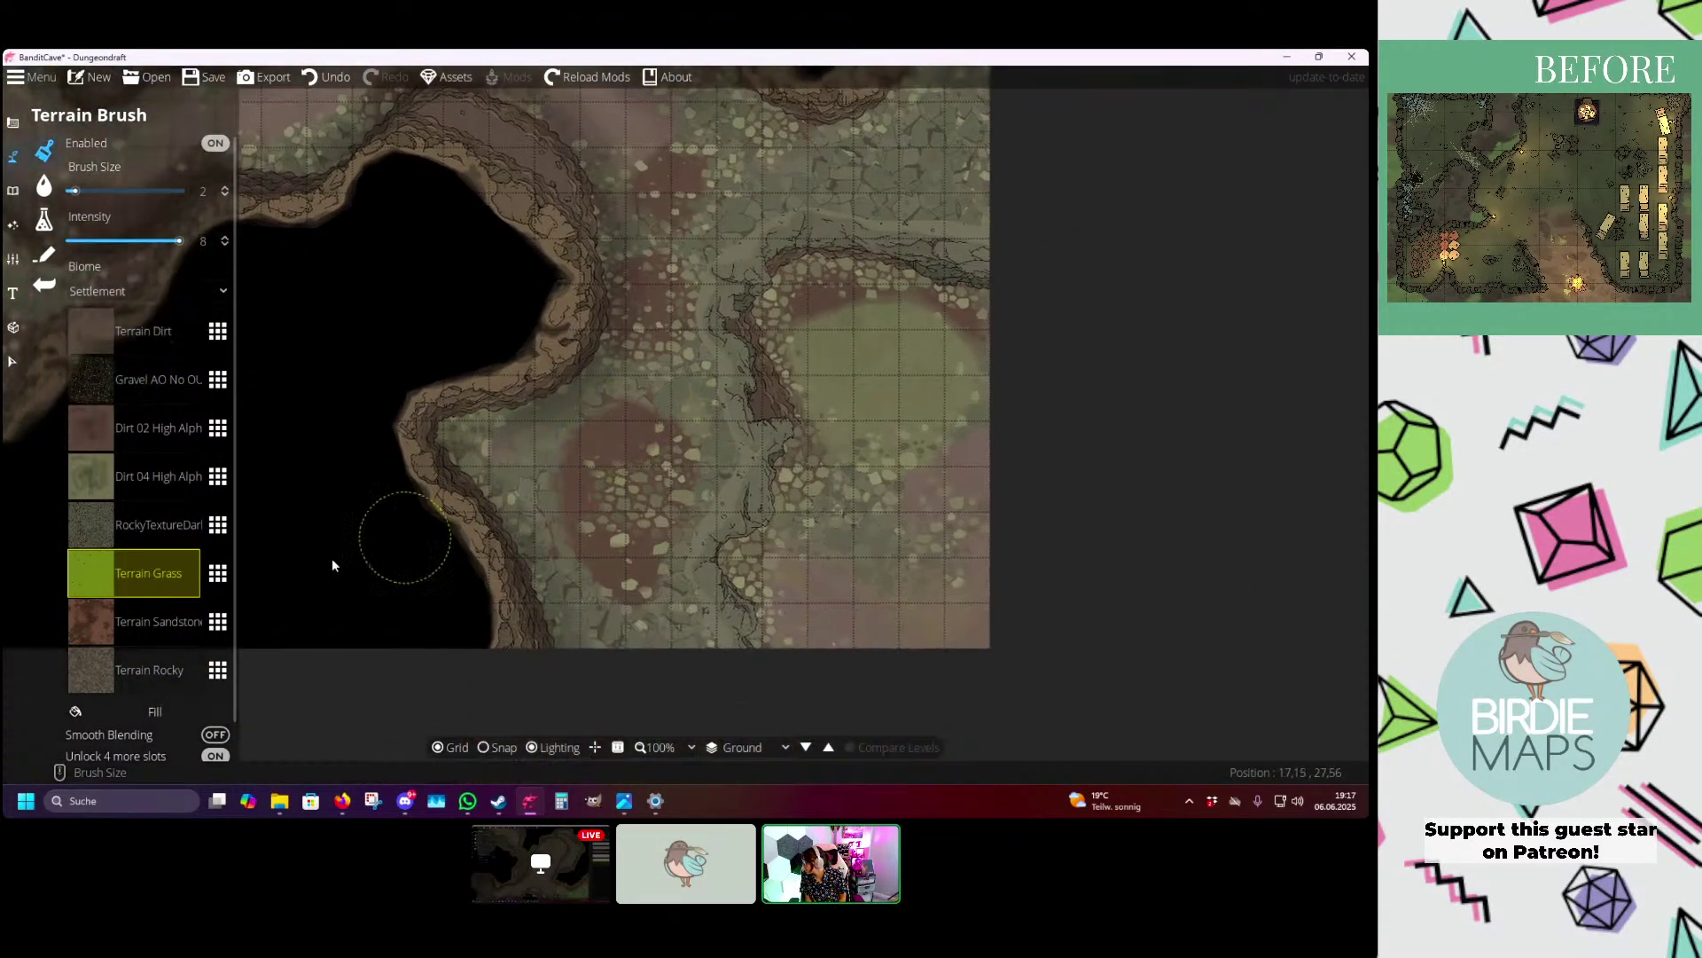
mouse_move(693, 433)
mouse_down()
mouse_move(643, 514)
mouse_move(685, 465)
mouse_move(629, 621)
mouse_up()
click(217, 573)
click(403, 256)
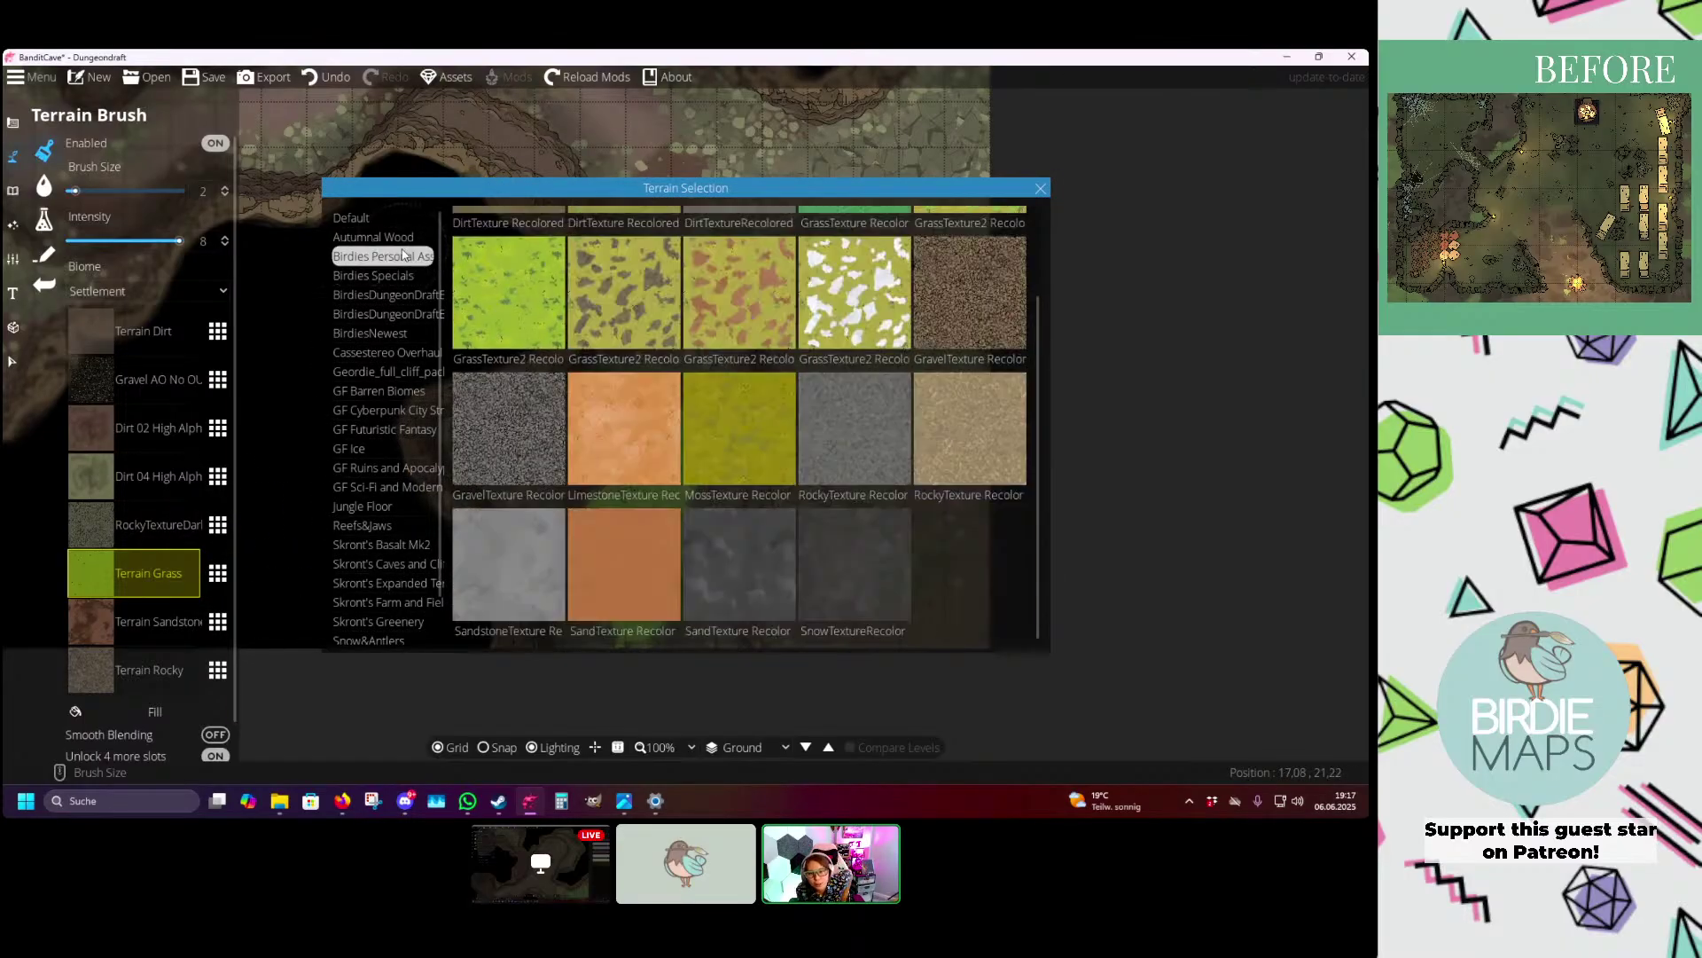
scroll(725, 287, up, 1)
click(740, 266)
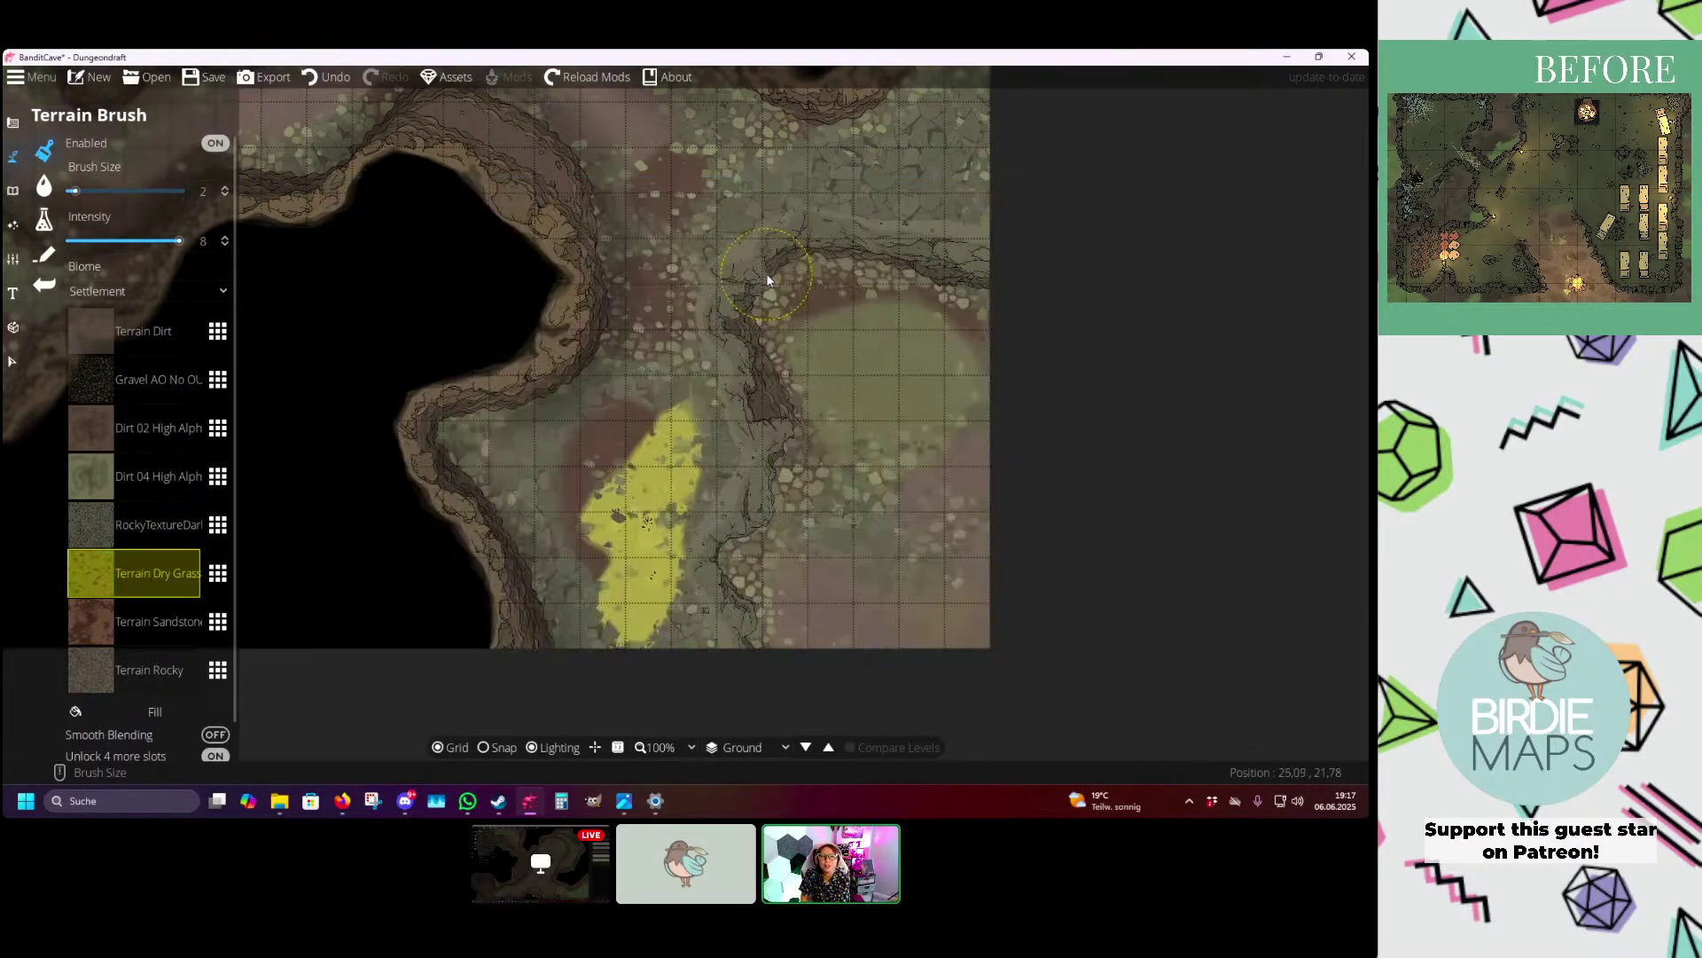
- Paint Terrain Dry Grass through the southeast passage, around the cliff's corner and east to the map edge, using brush size 3
mouse_move(657, 401)
mouse_down()
mouse_move(607, 600)
mouse_move(580, 435)
mouse_move(721, 718)
mouse_move(596, 548)
mouse_move(712, 273)
mouse_move(615, 403)
mouse_move(658, 255)
mouse_move(629, 398)
mouse_move(646, 300)
mouse_up()
scroll(613, 397, down, 3)
scroll(634, 355, up, 2)
drag(663, 223, 551, 407)
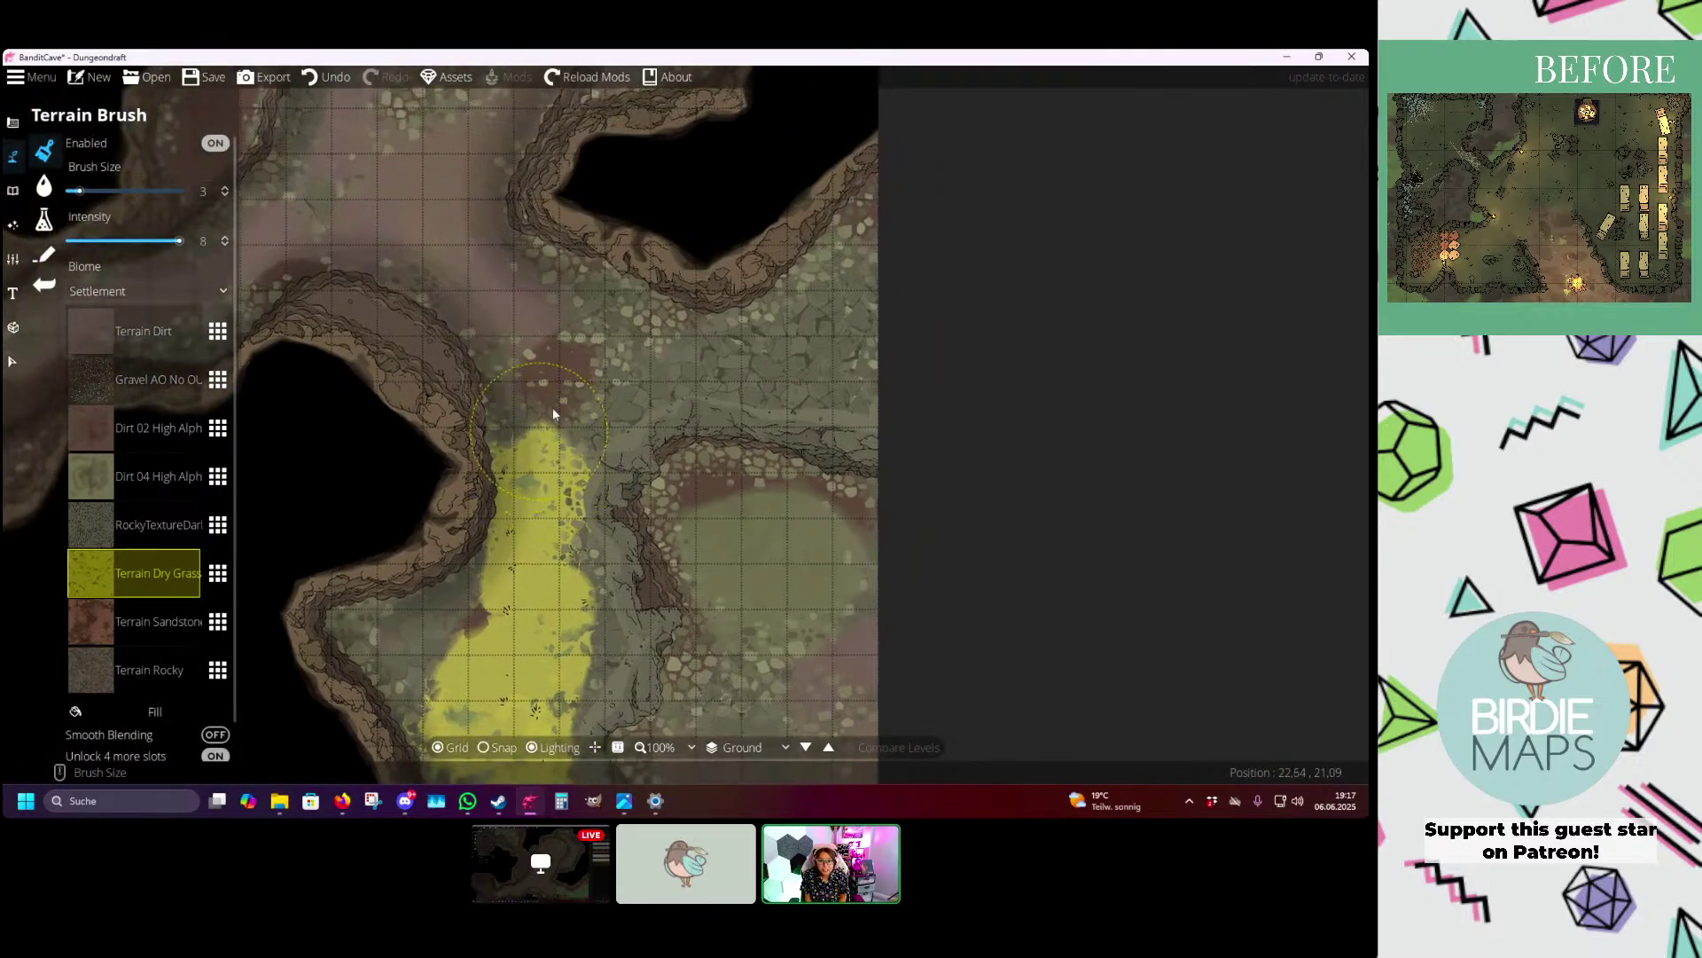
mouse_move(665, 330)
mouse_down()
mouse_move(927, 263)
mouse_move(598, 417)
mouse_move(606, 344)
mouse_up()
mouse_move(532, 478)
mouse_down()
mouse_move(487, 613)
mouse_move(395, 600)
mouse_up()
drag(607, 714, 572, 604)
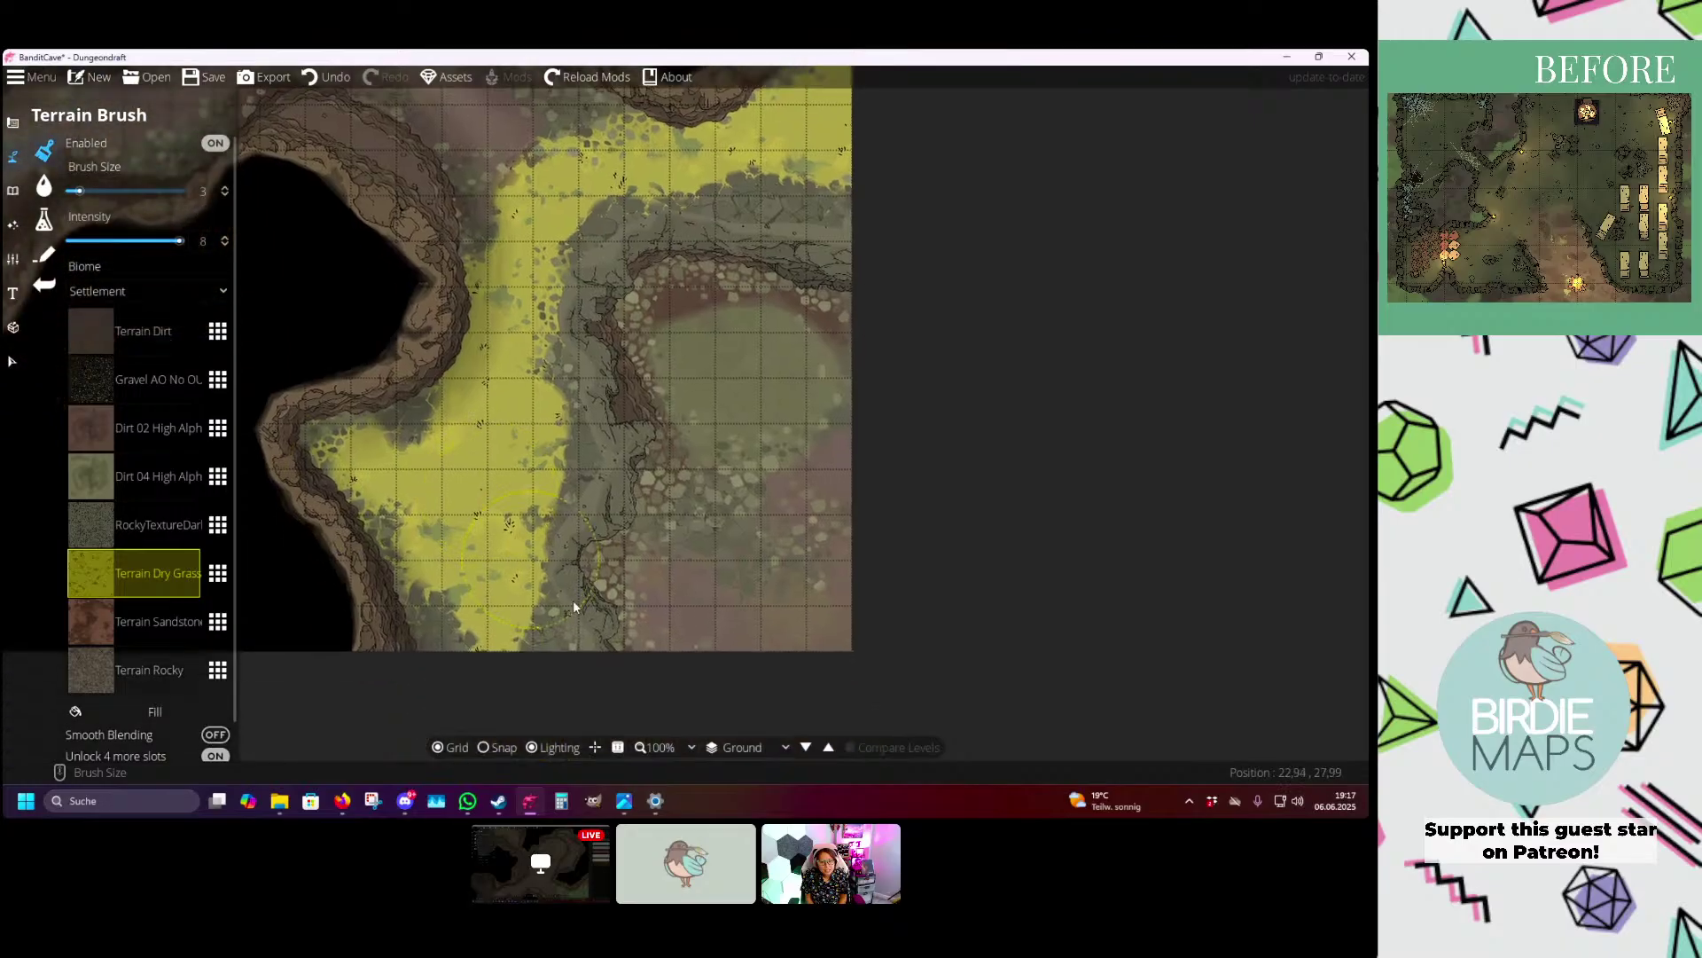
- Paint dry grass across the southeast ledge's floor and Gravel AO No OL stones at its northeast edge with brush size 2
mouse_move(696, 643)
mouse_down()
mouse_move(688, 599)
mouse_move(886, 497)
mouse_move(828, 481)
mouse_move(860, 543)
mouse_move(761, 478)
mouse_up()
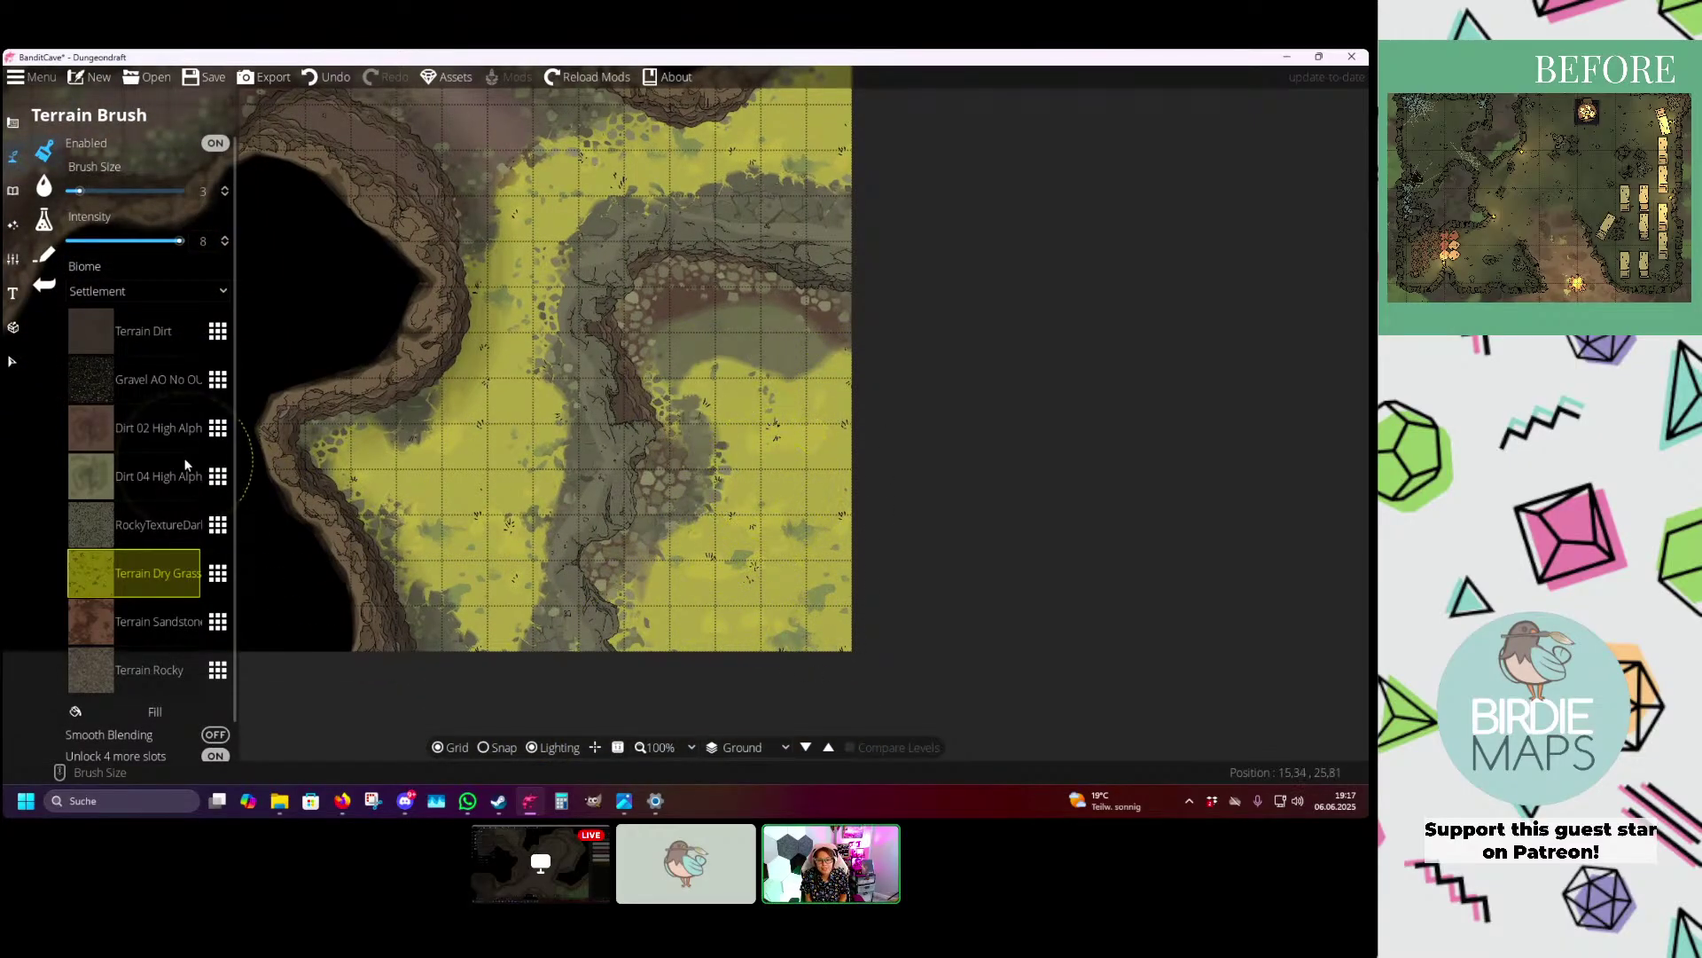
click(160, 380)
scroll(656, 369, down, 2)
scroll(635, 369, up, 1)
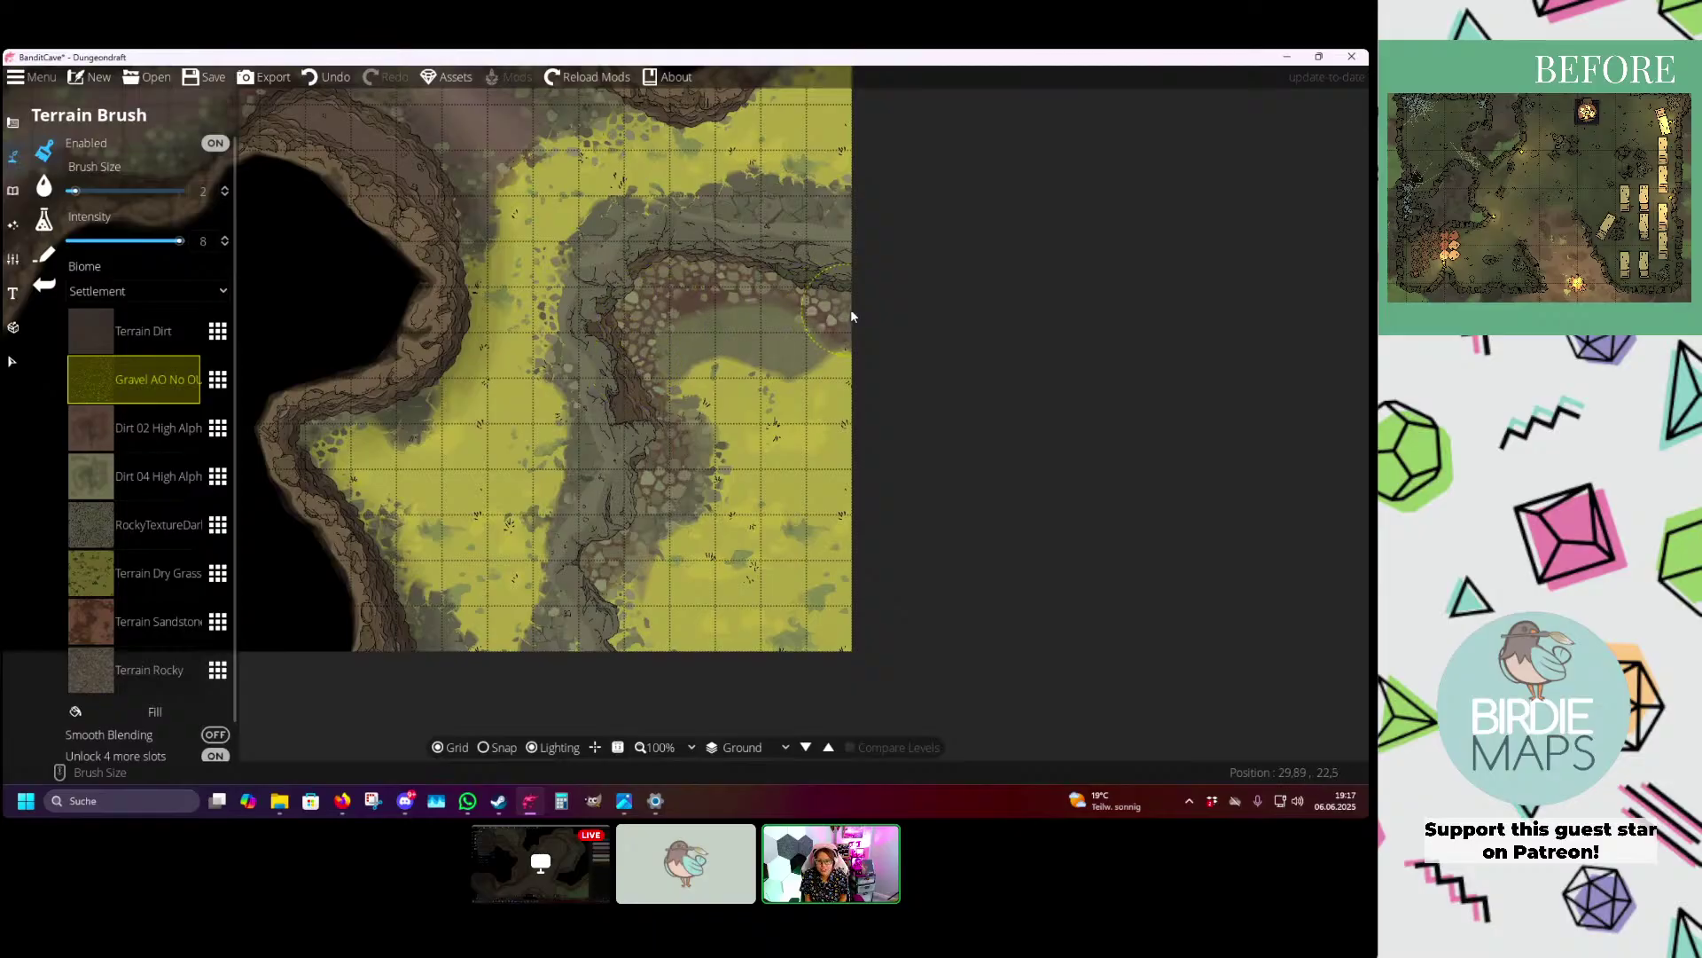
- Extend Terrain Dry Grass from the southeast passage north along the eastern cliff wall into the central chamber with brush size 2
click(131, 568)
mouse_move(704, 391)
mouse_down()
mouse_move(716, 416)
mouse_move(601, 537)
mouse_up()
drag(401, 310, 628, 436)
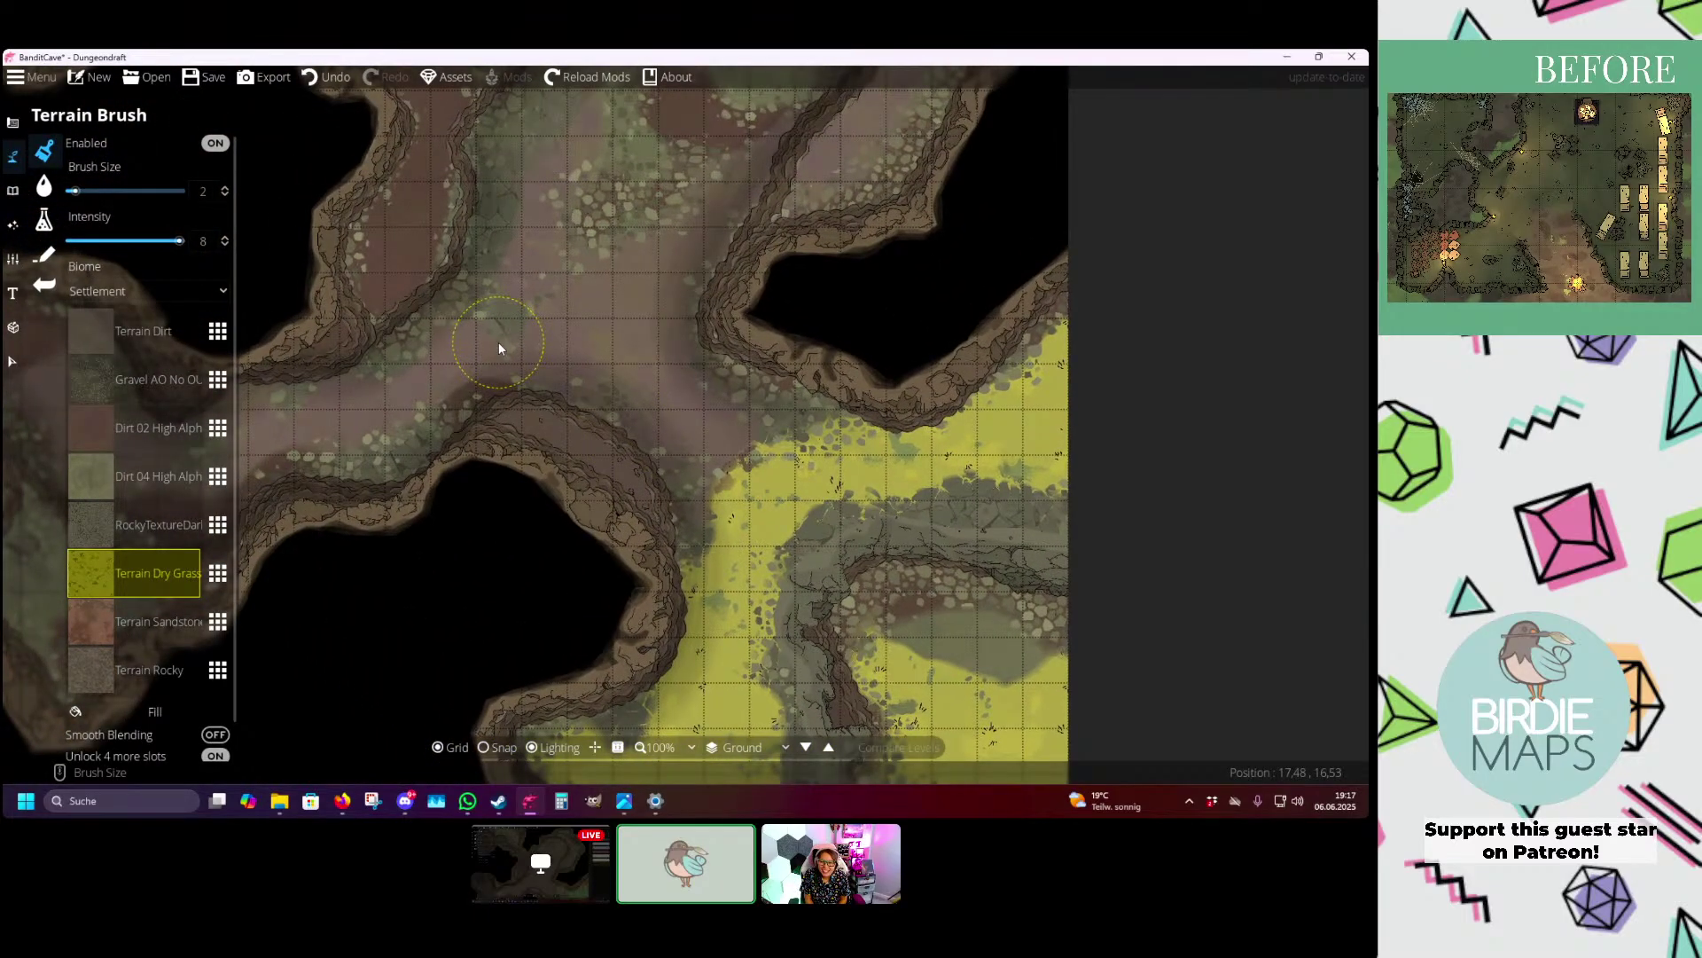
drag(637, 102, 659, 186)
mouse_move(726, 511)
mouse_down()
mouse_move(762, 599)
mouse_move(746, 514)
mouse_move(715, 453)
mouse_move(721, 474)
mouse_move(703, 478)
mouse_move(709, 440)
mouse_move(677, 391)
mouse_move(701, 311)
mouse_up()
key(Up)
key(Right)
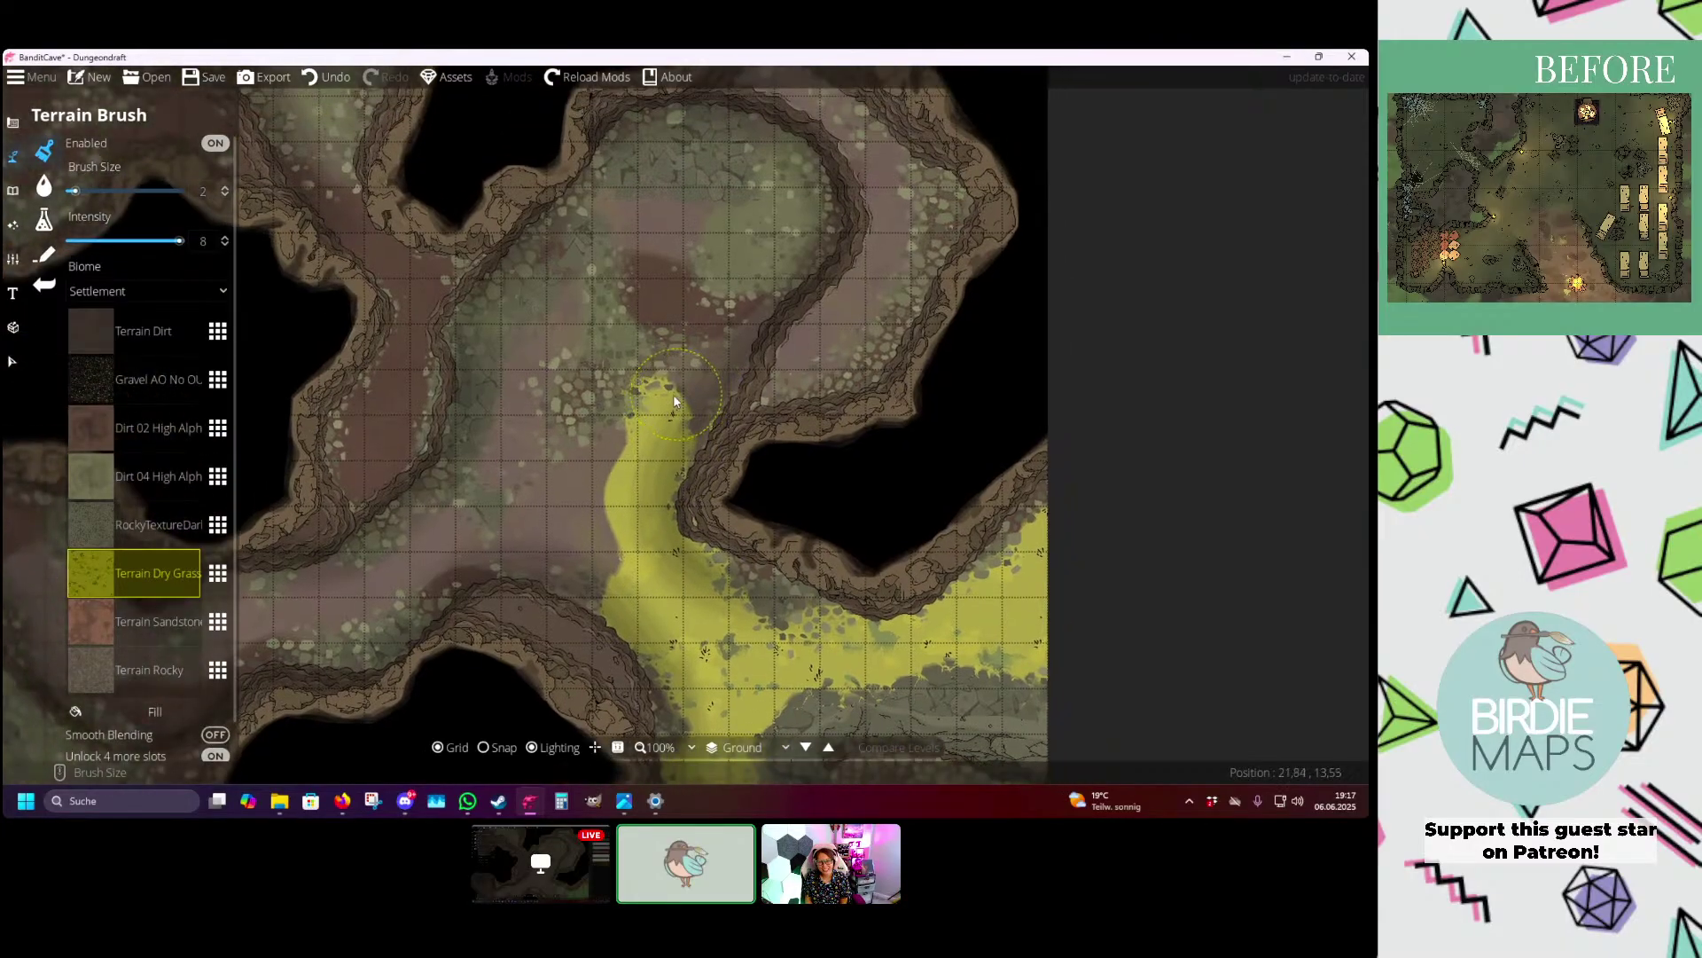
drag(583, 463, 628, 404)
- Search the path library for "grass", choose the yellow-green grass edge path and set its width to 1.22
drag(393, 310, 639, 343)
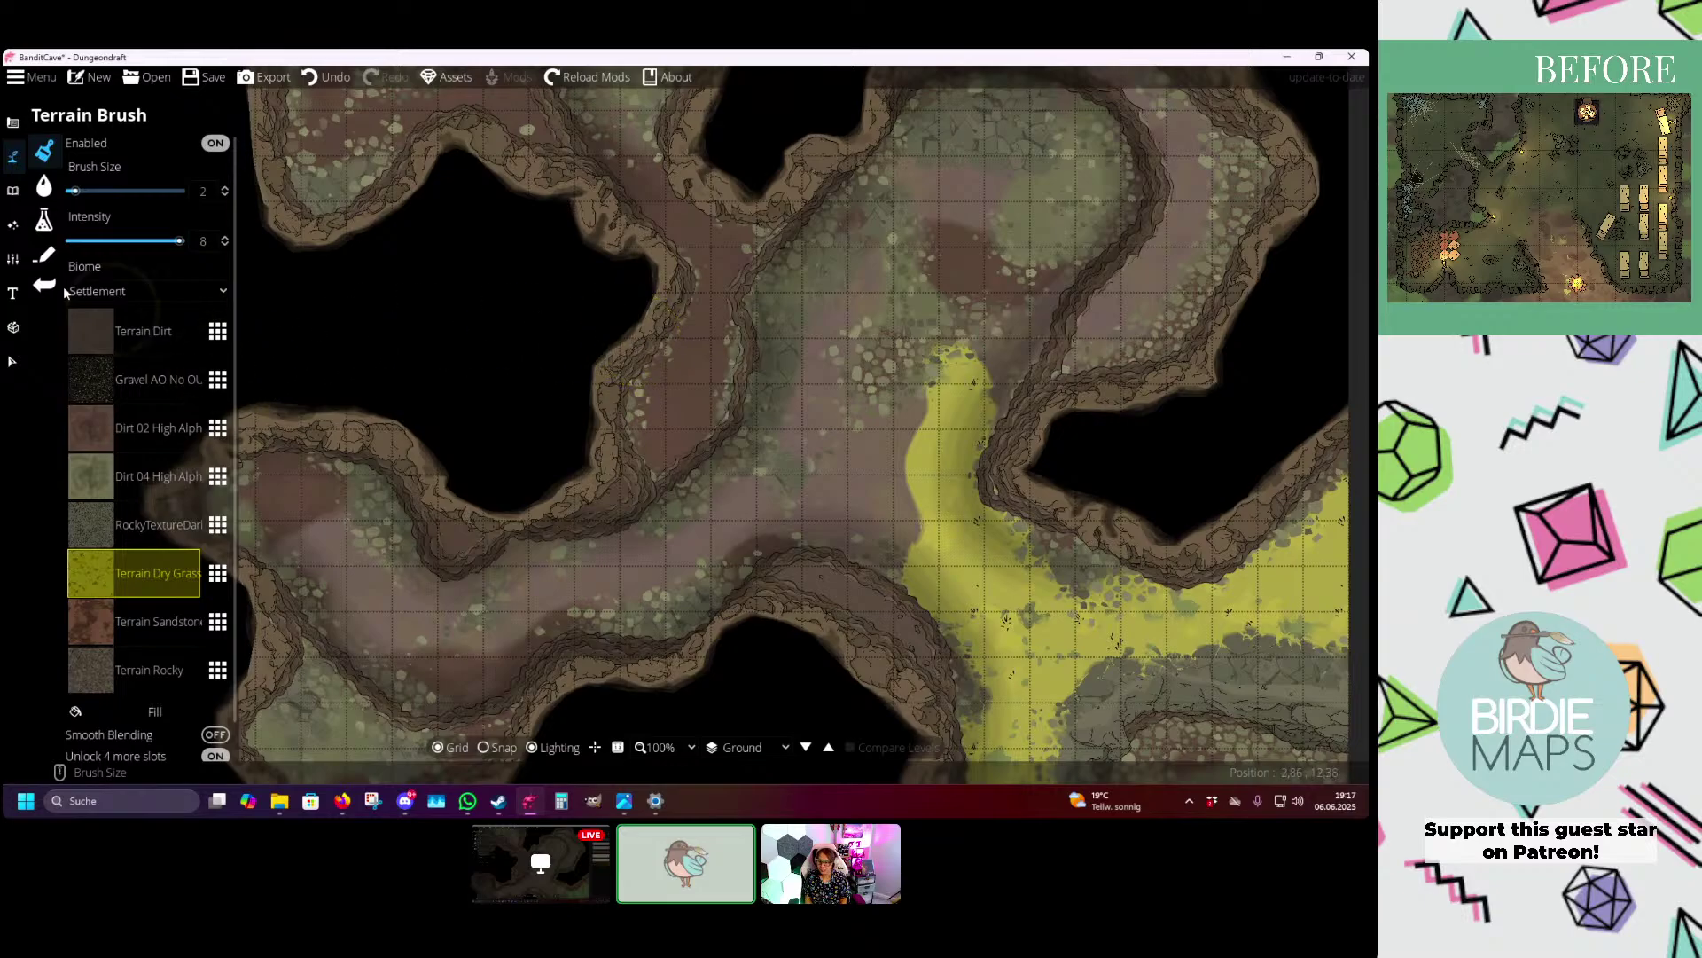
key(Down)
drag(653, 329, 661, 285)
click(44, 253)
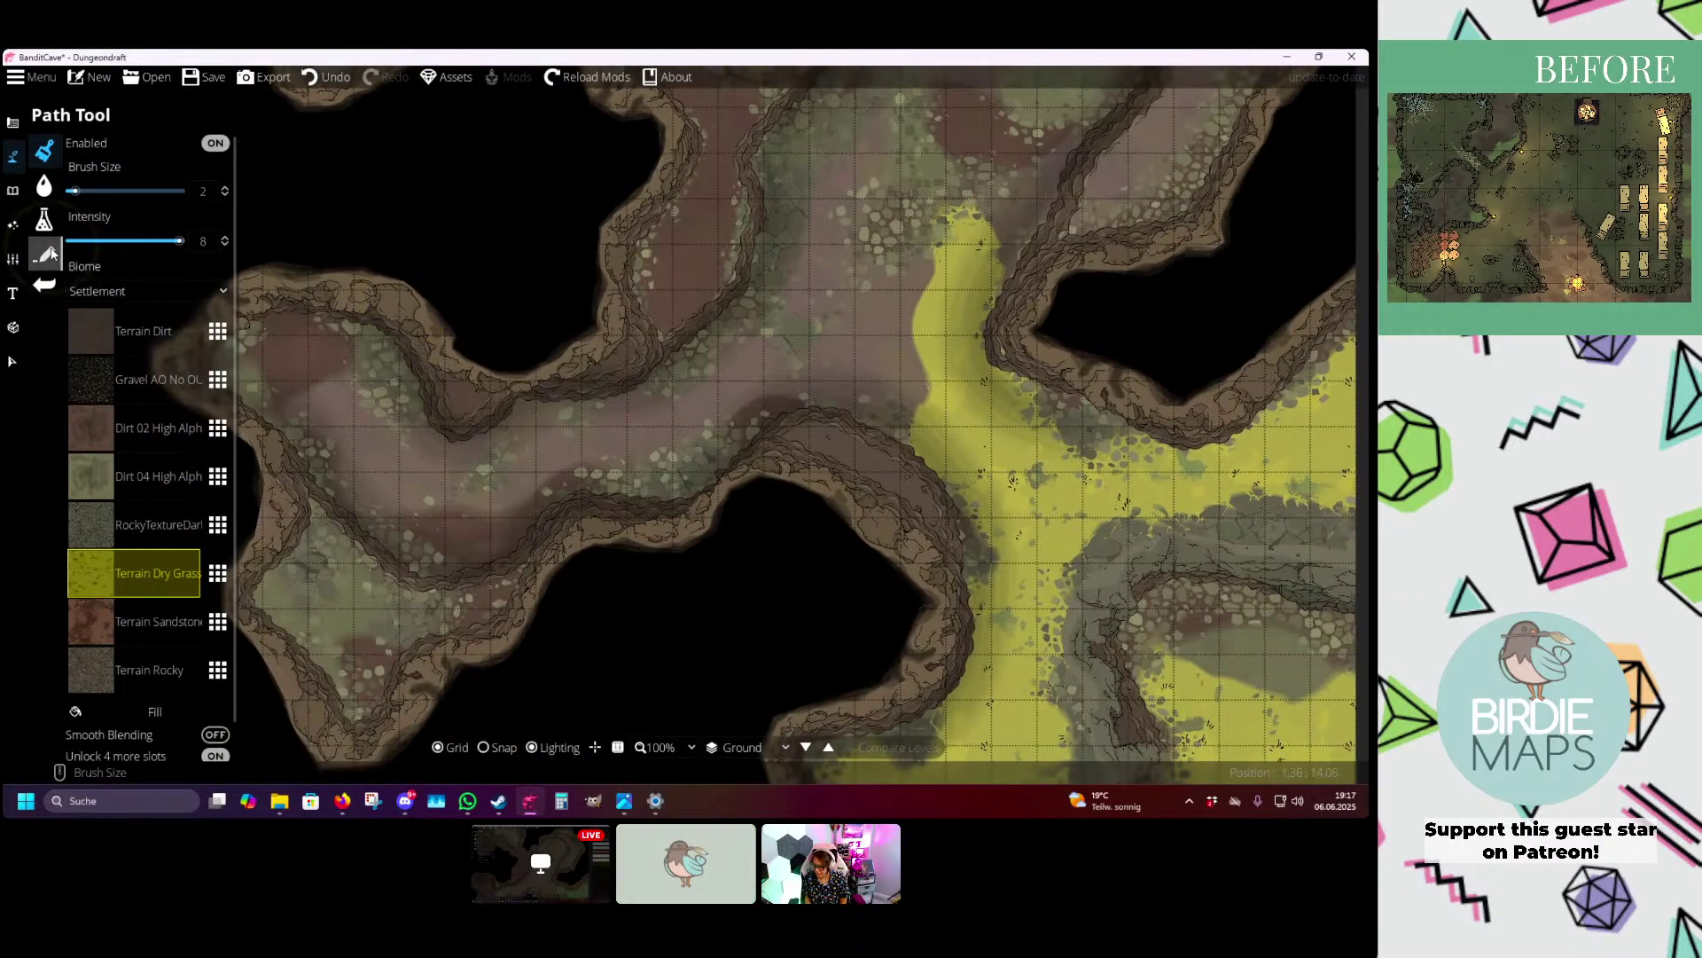
drag(843, 362, 654, 392)
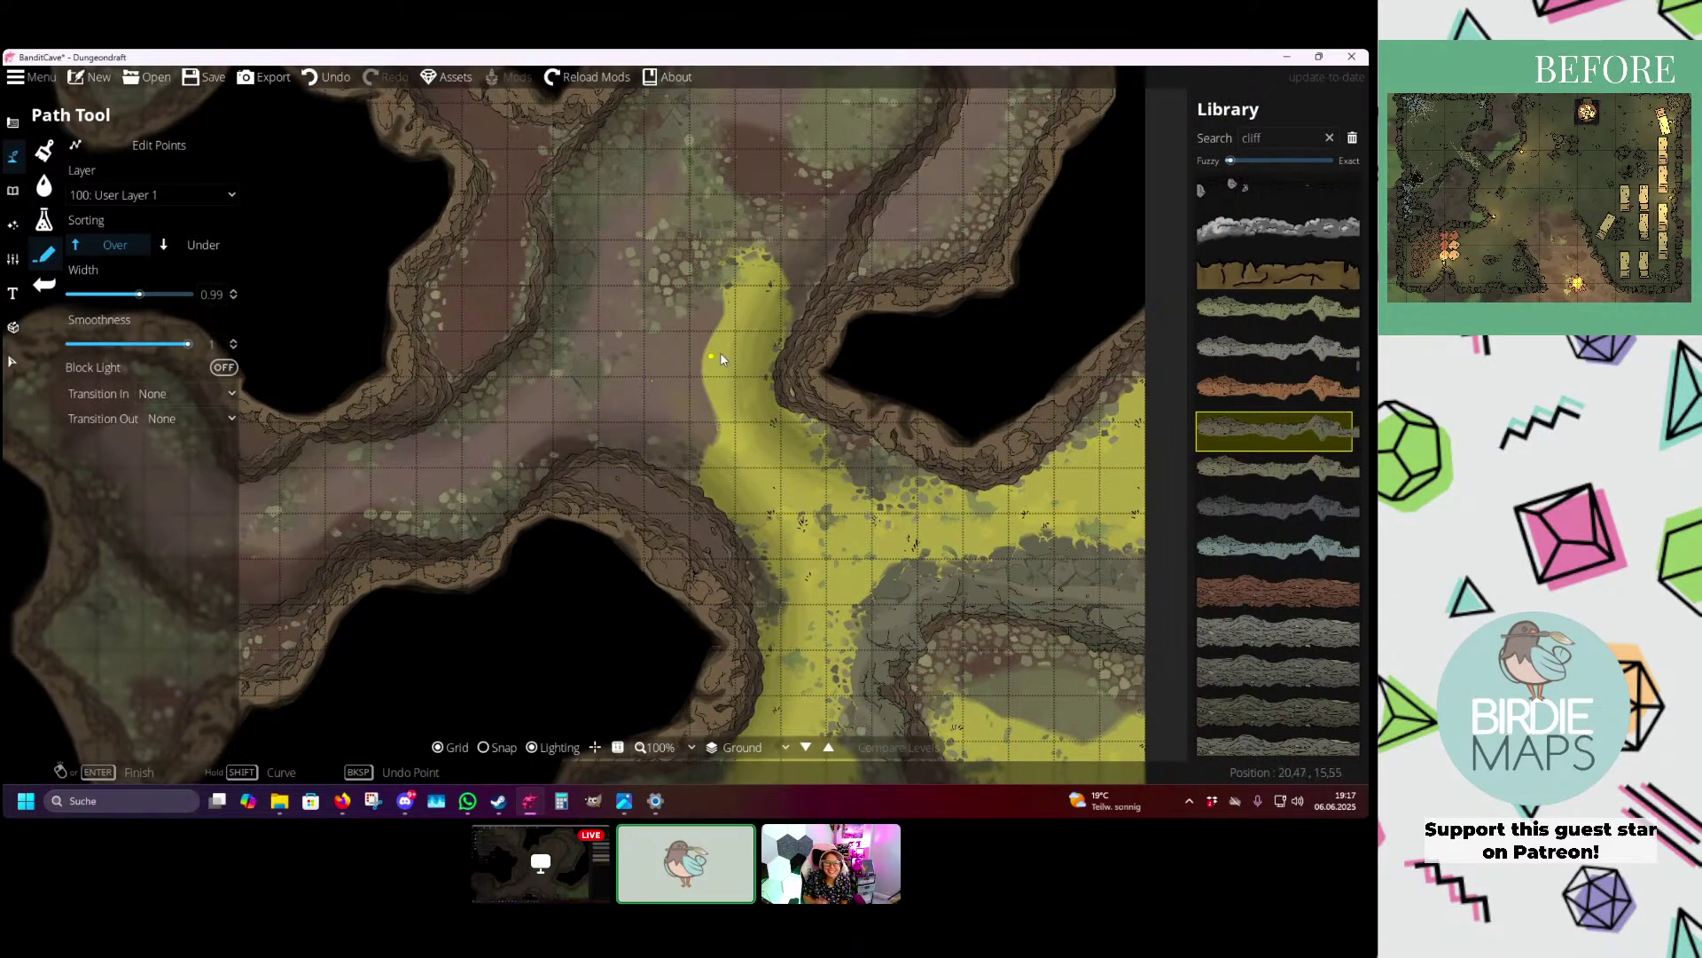
key(Up)
key(Right)
drag(1288, 139, 975, 157)
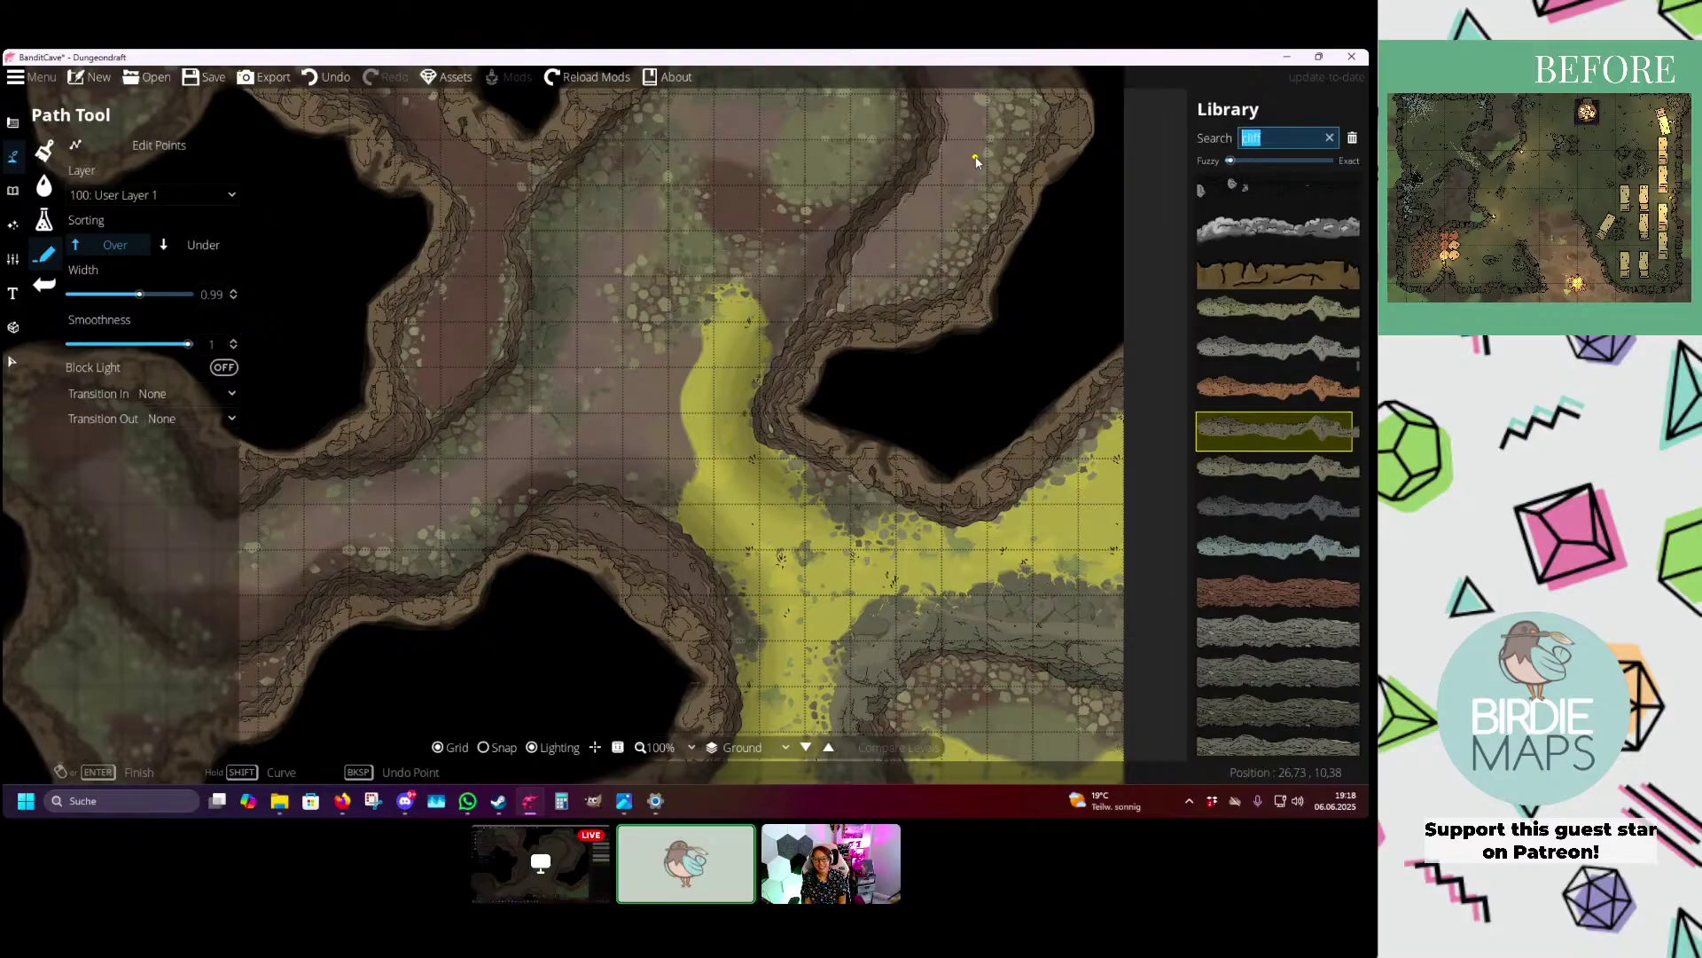
text(grass)
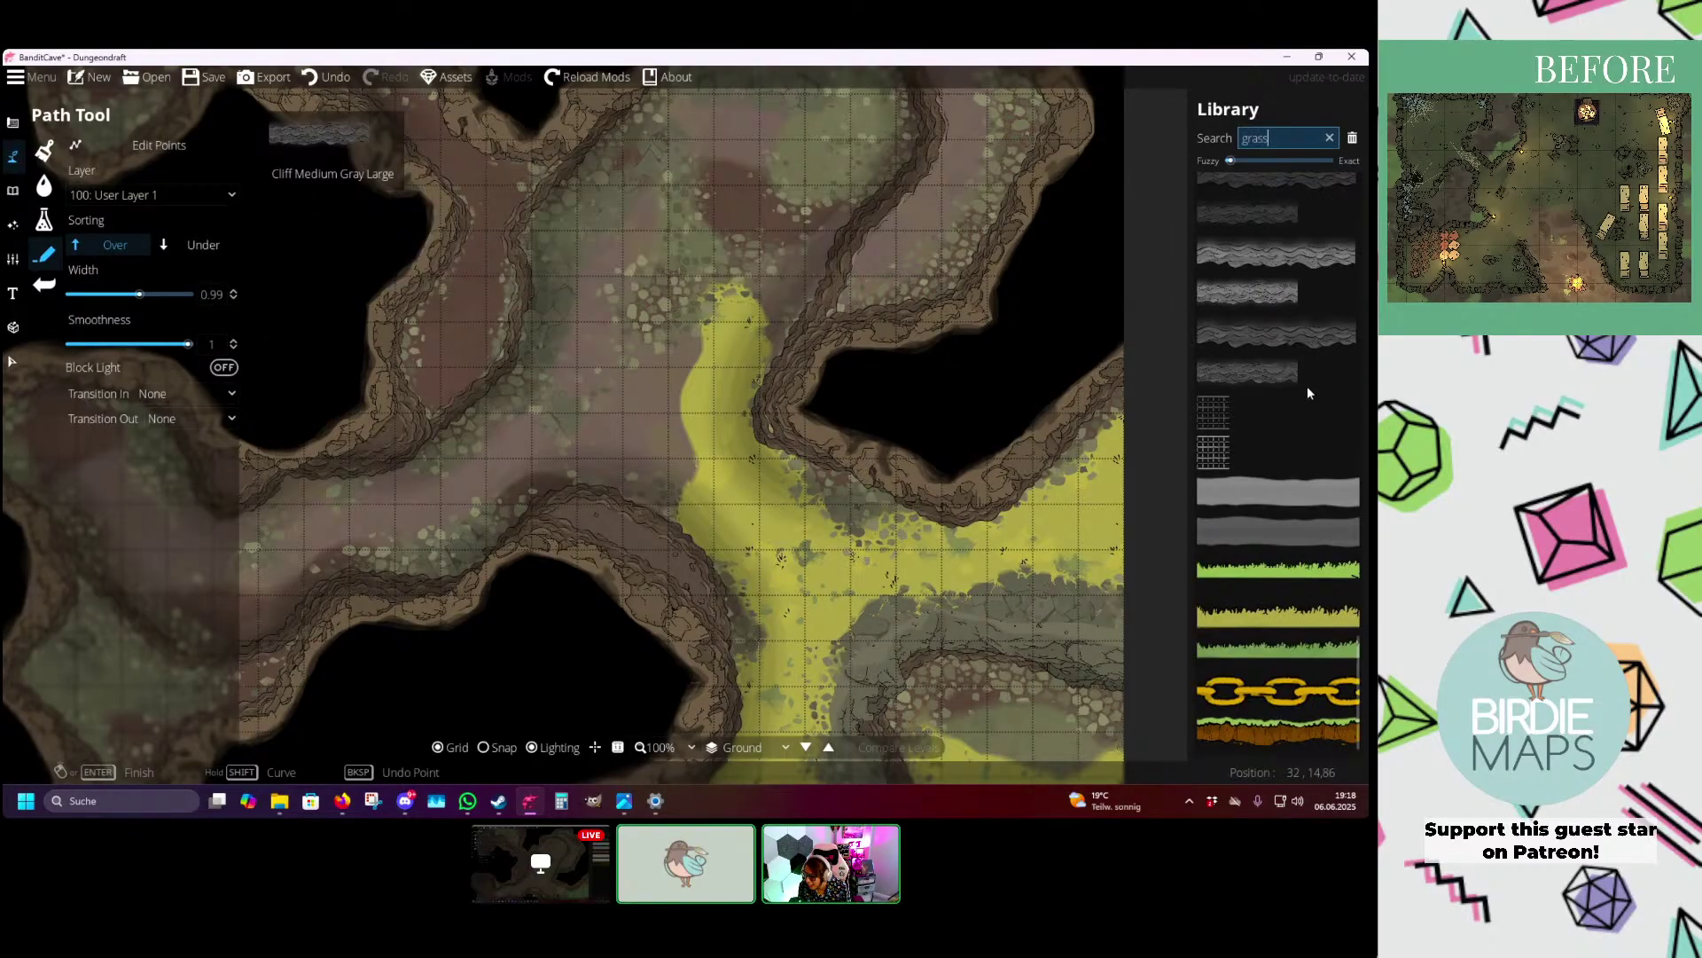
click(1274, 611)
drag(905, 488, 784, 59)
scroll(699, 381, up, 1)
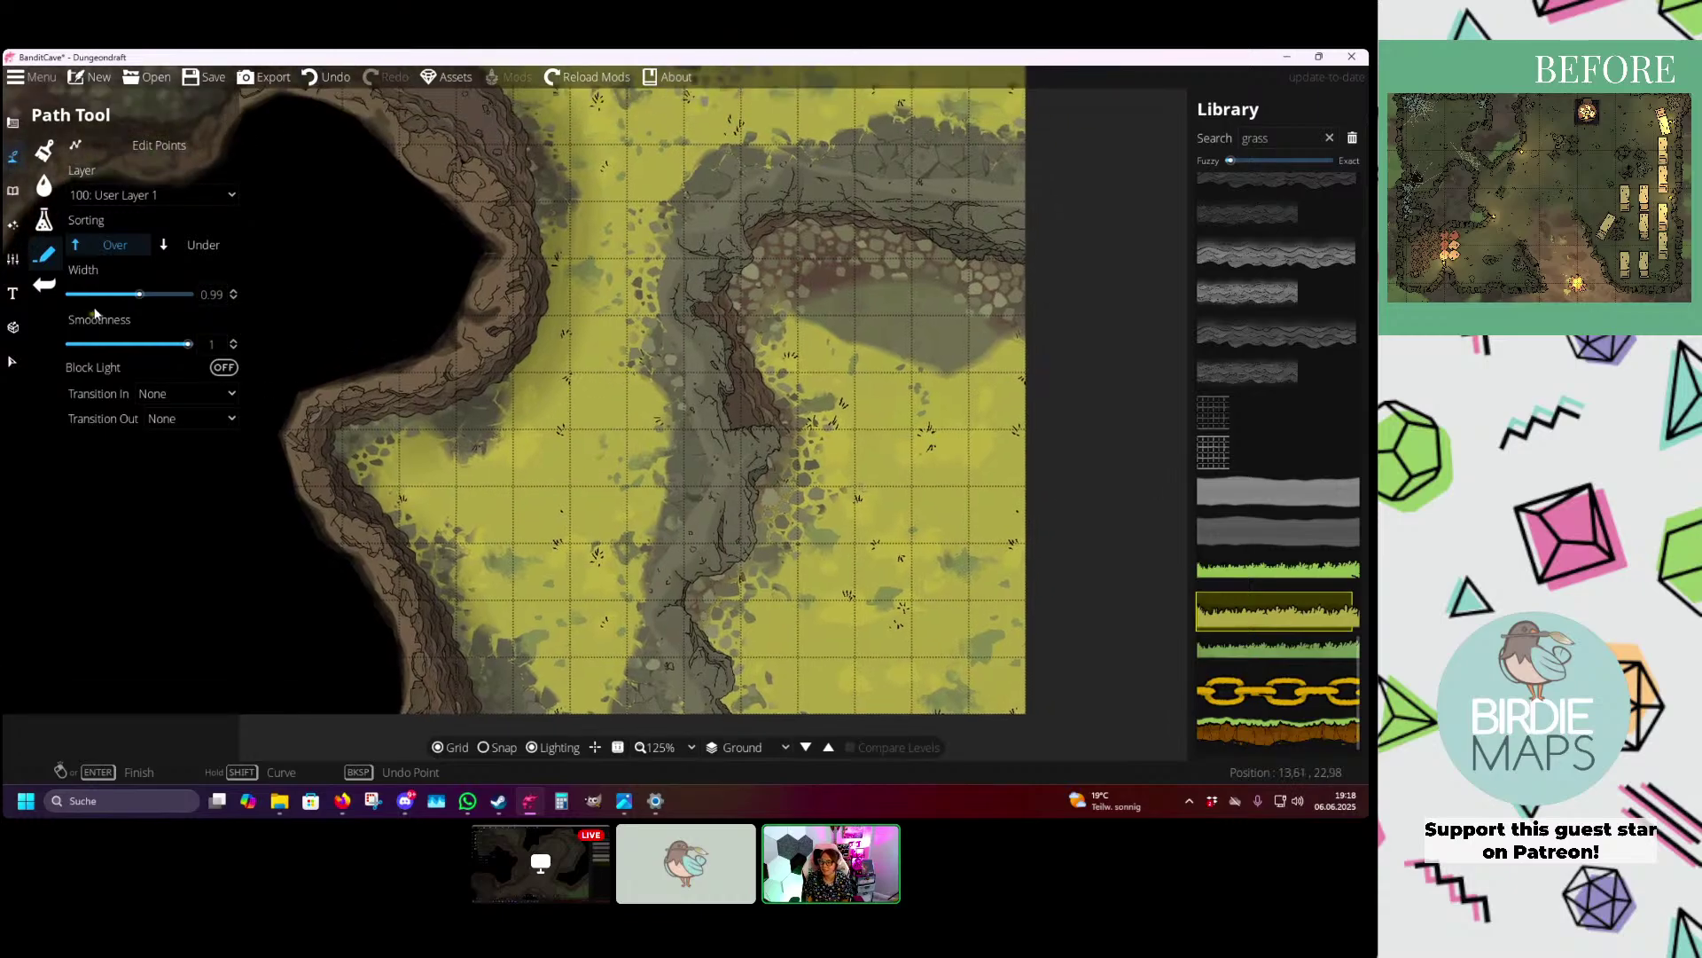
click(146, 295)
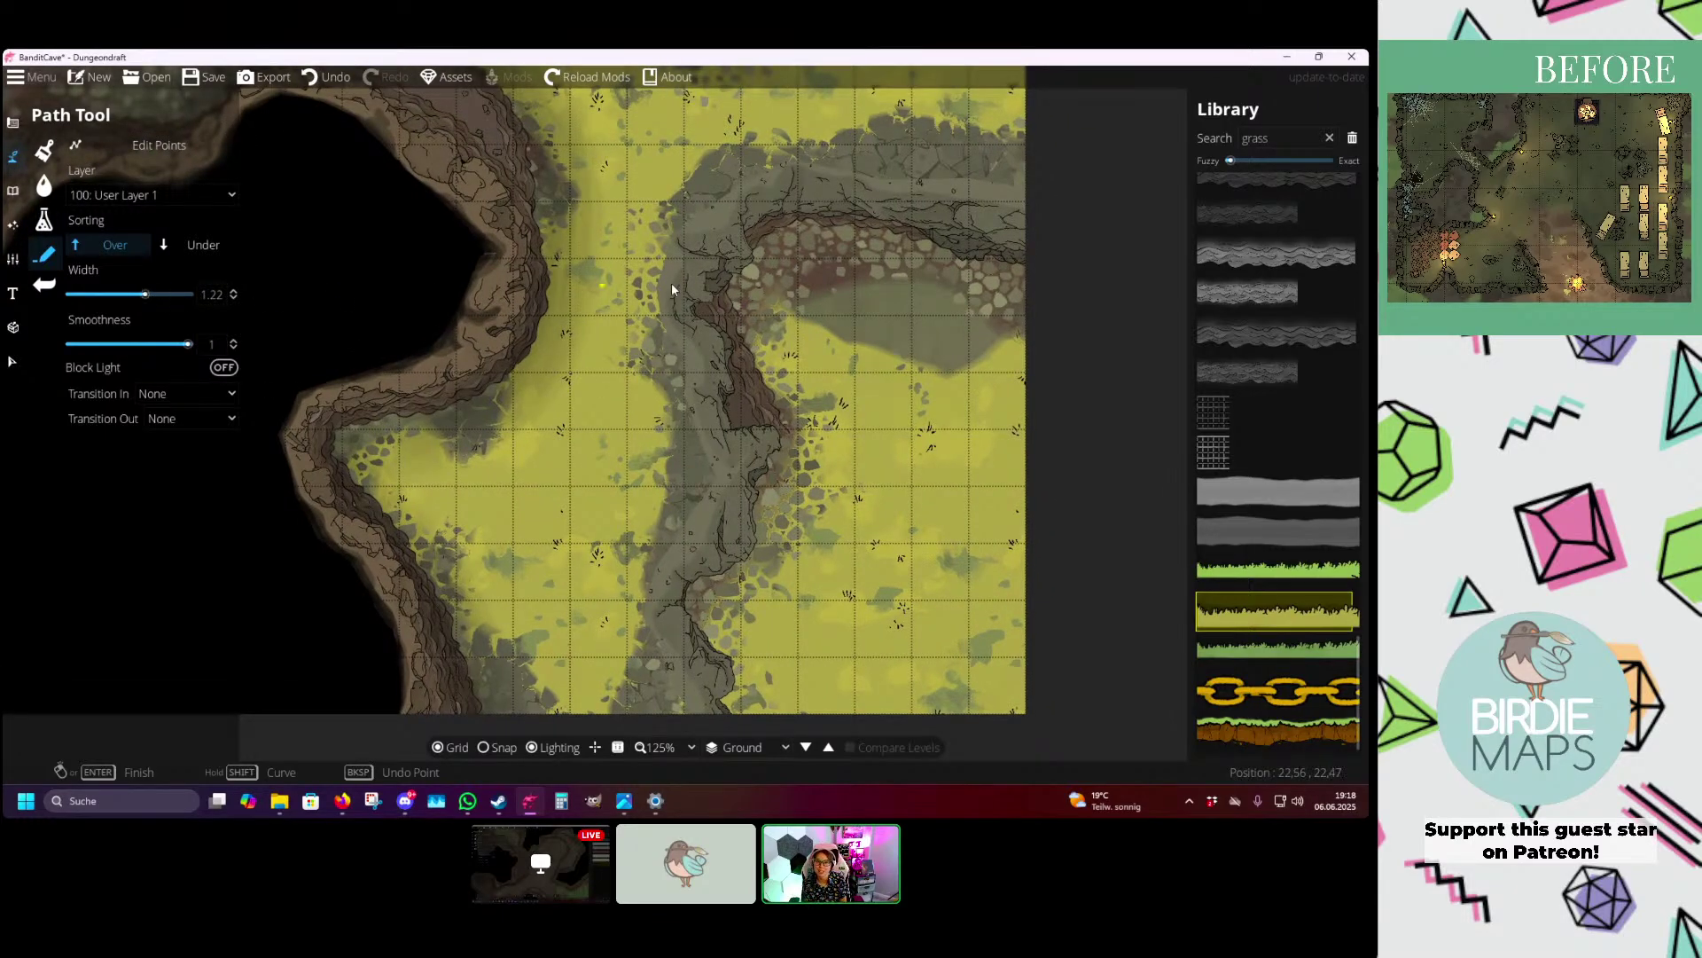
- Draw the grass edge path along the northern side of the southeast ledge's cliff, around its northwest corner and down the western side
scroll(817, 379, up, 4)
mouse_move(827, 392)
mouse_down()
mouse_move(651, 354)
mouse_move(584, 358)
mouse_move(464, 416)
mouse_move(290, 423)
mouse_move(721, 332)
mouse_up()
click(604, 380)
click(535, 507)
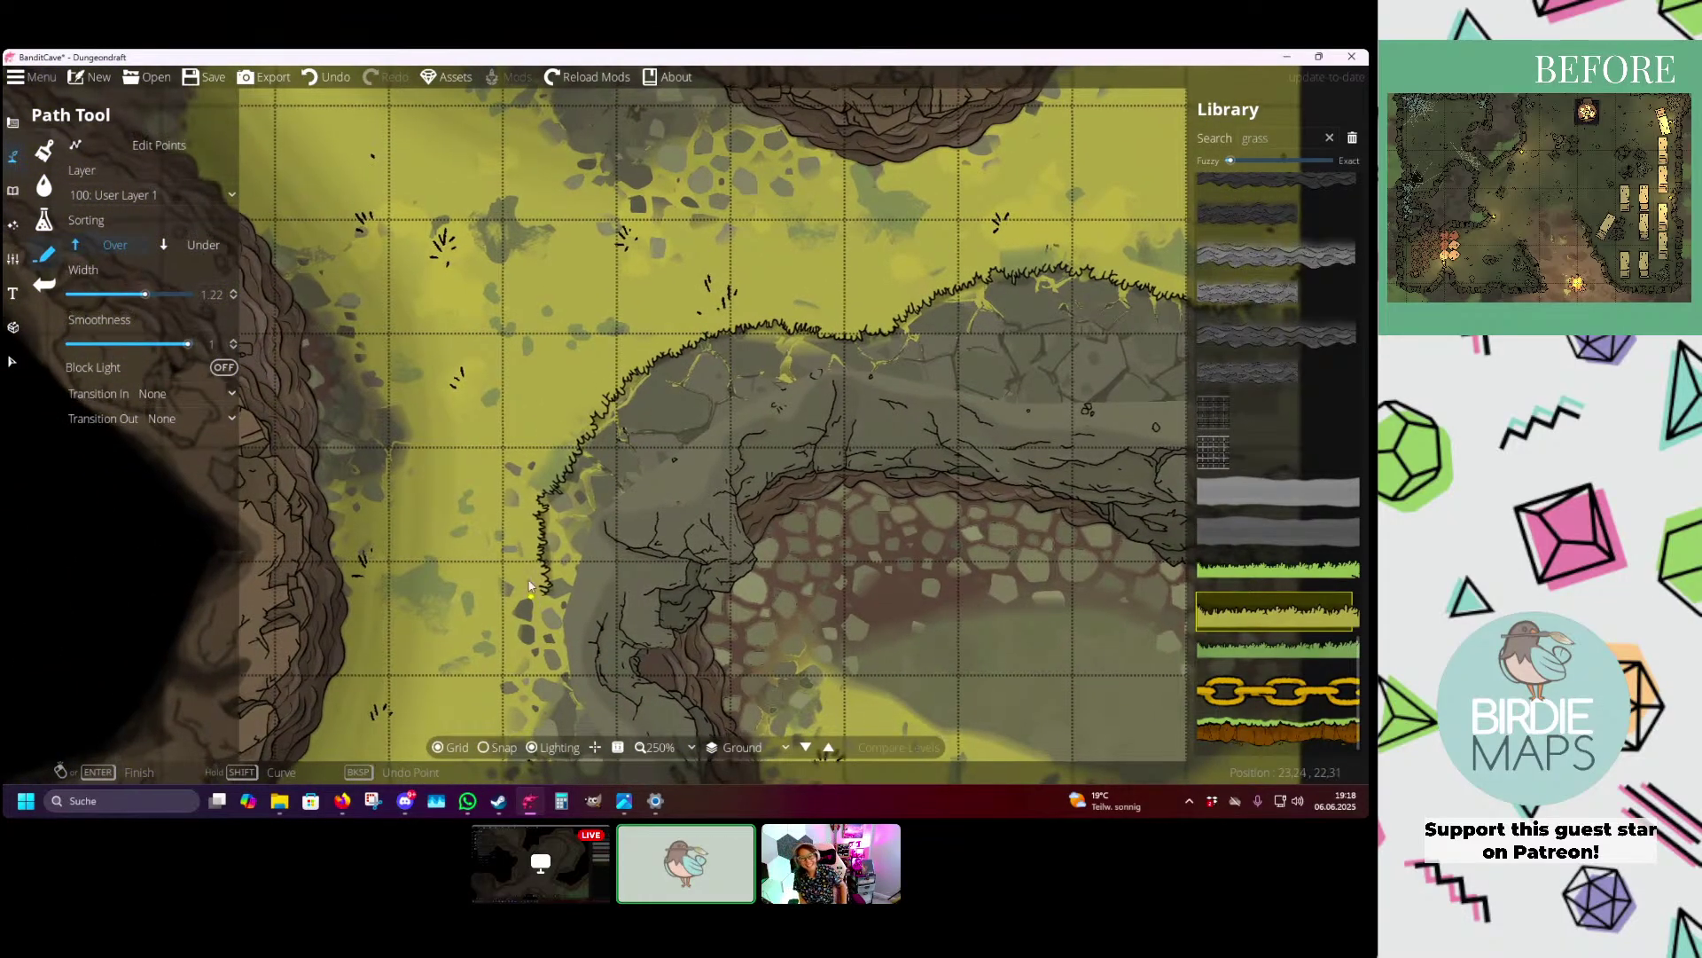
drag(541, 567, 603, 322)
click(581, 417)
click(577, 521)
click(659, 599)
- Continue the grass edge path along the southeast cliff's lower western side to the map's southern edge and finish it
mouse_move(651, 657)
mouse_down()
mouse_move(680, 412)
mouse_move(654, 524)
mouse_move(661, 596)
mouse_move(632, 638)
mouse_move(612, 406)
mouse_move(591, 526)
mouse_move(602, 612)
mouse_move(627, 348)
mouse_up()
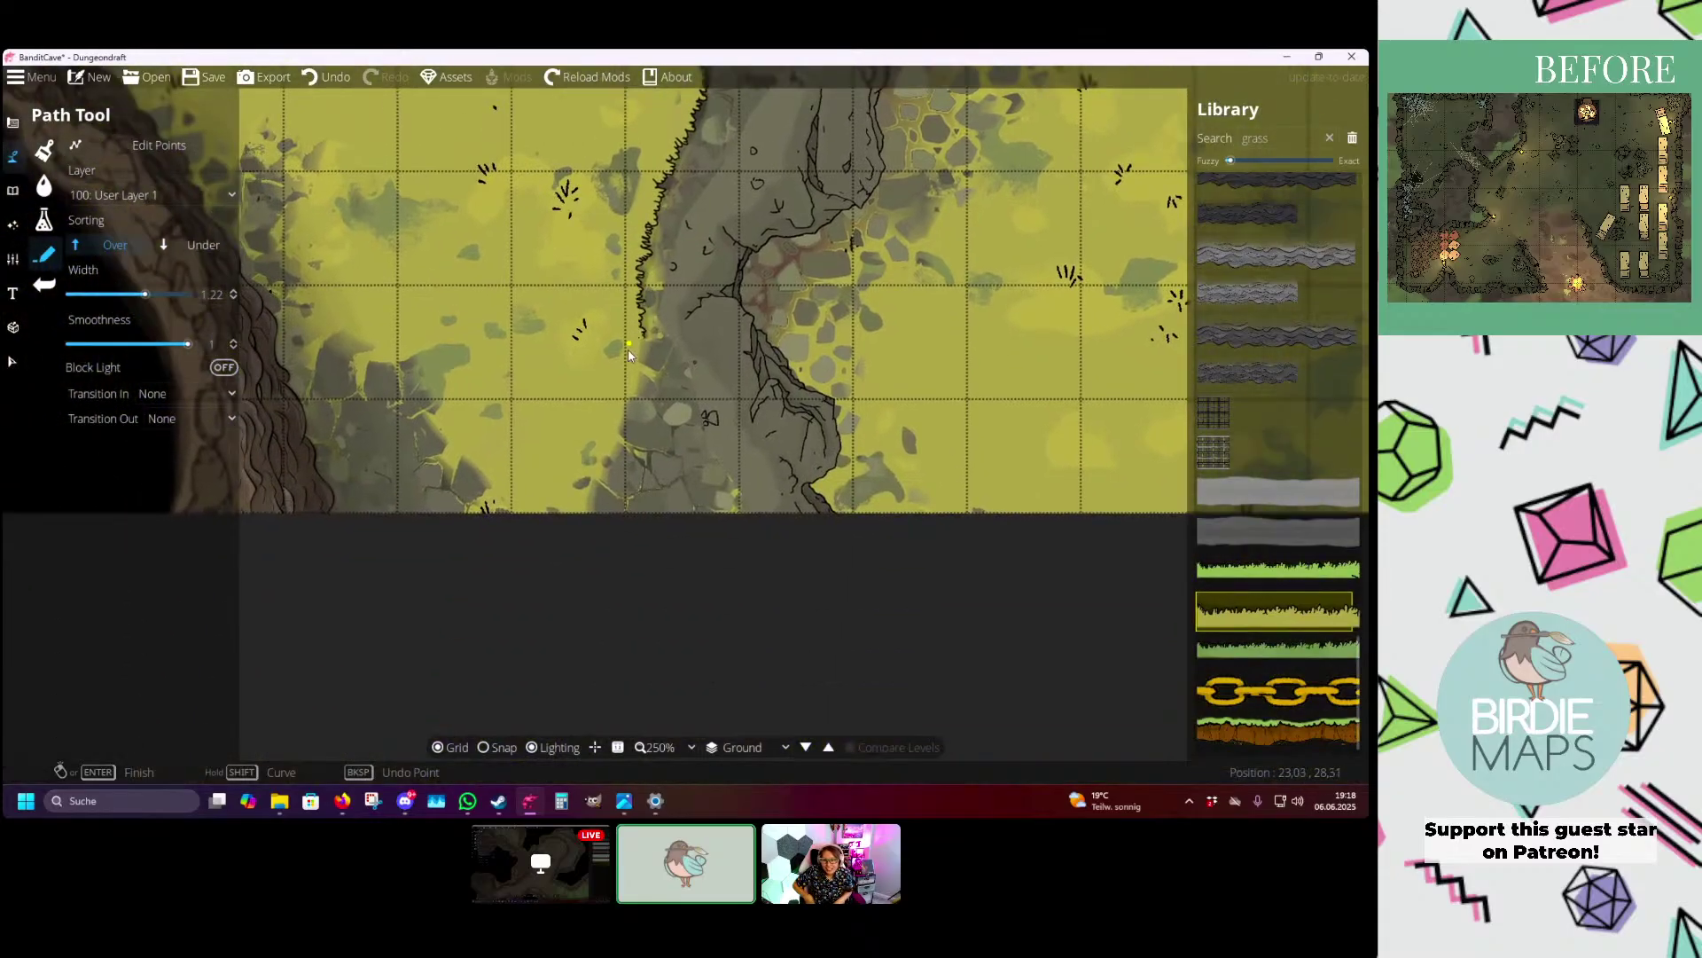
click(631, 380)
click(585, 479)
right_click(575, 491)
drag(640, 176, 572, 489)
scroll(572, 487, down, 4)
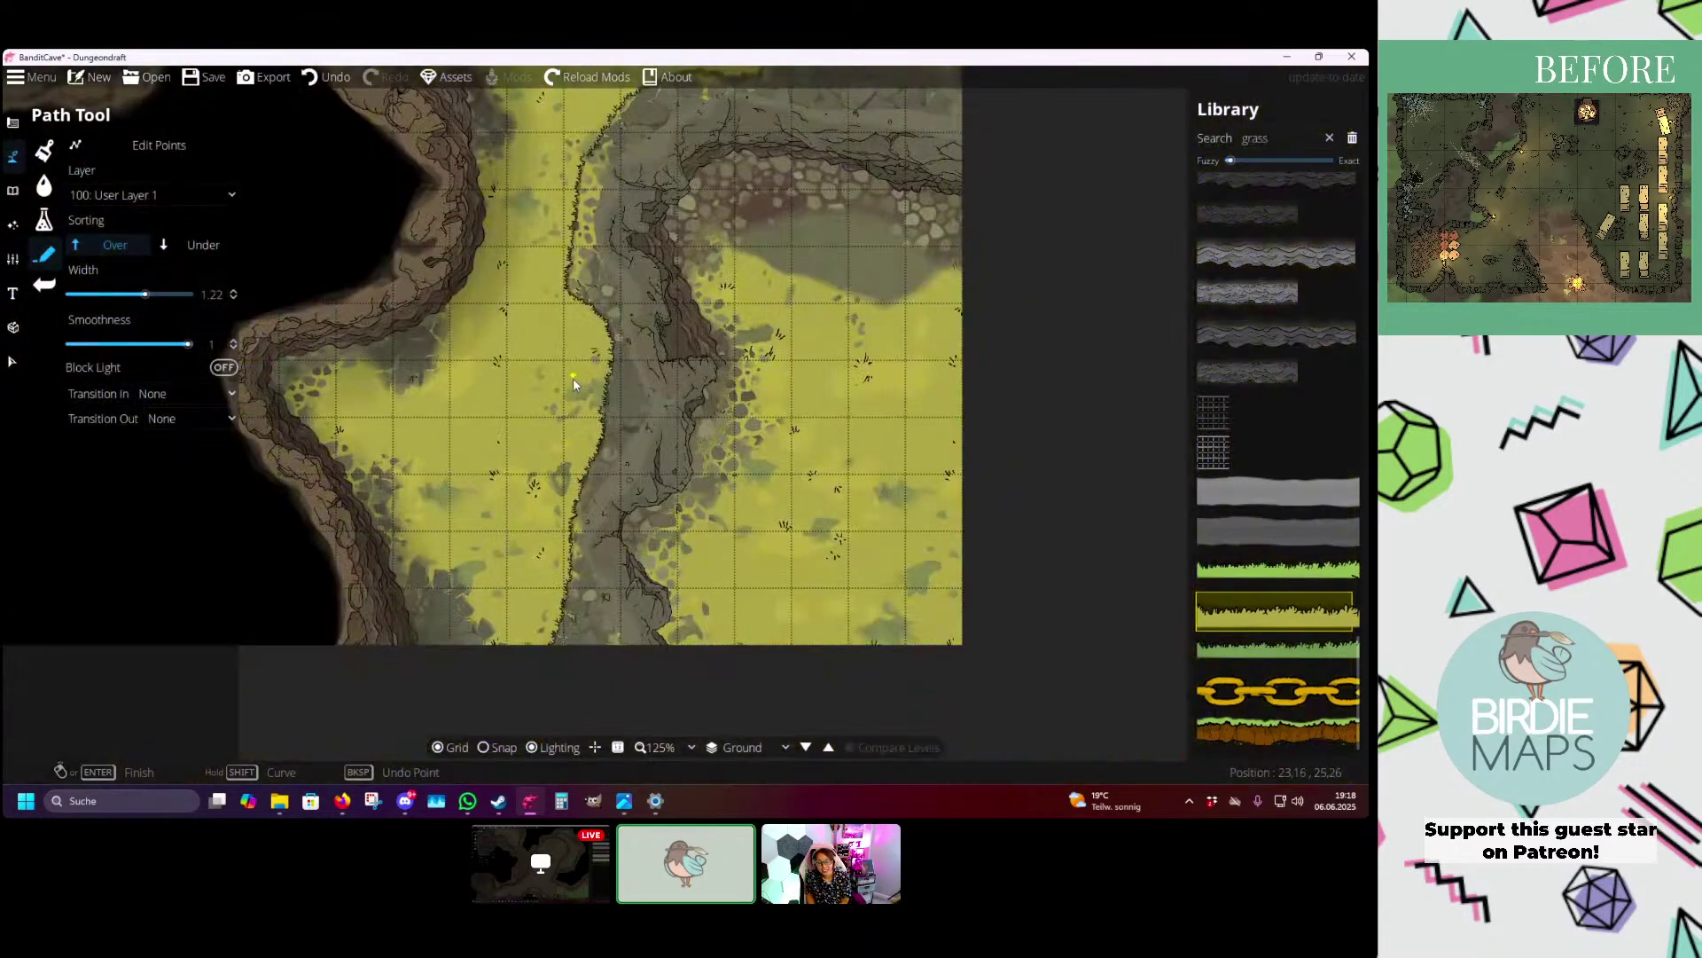
drag(577, 348, 653, 304)
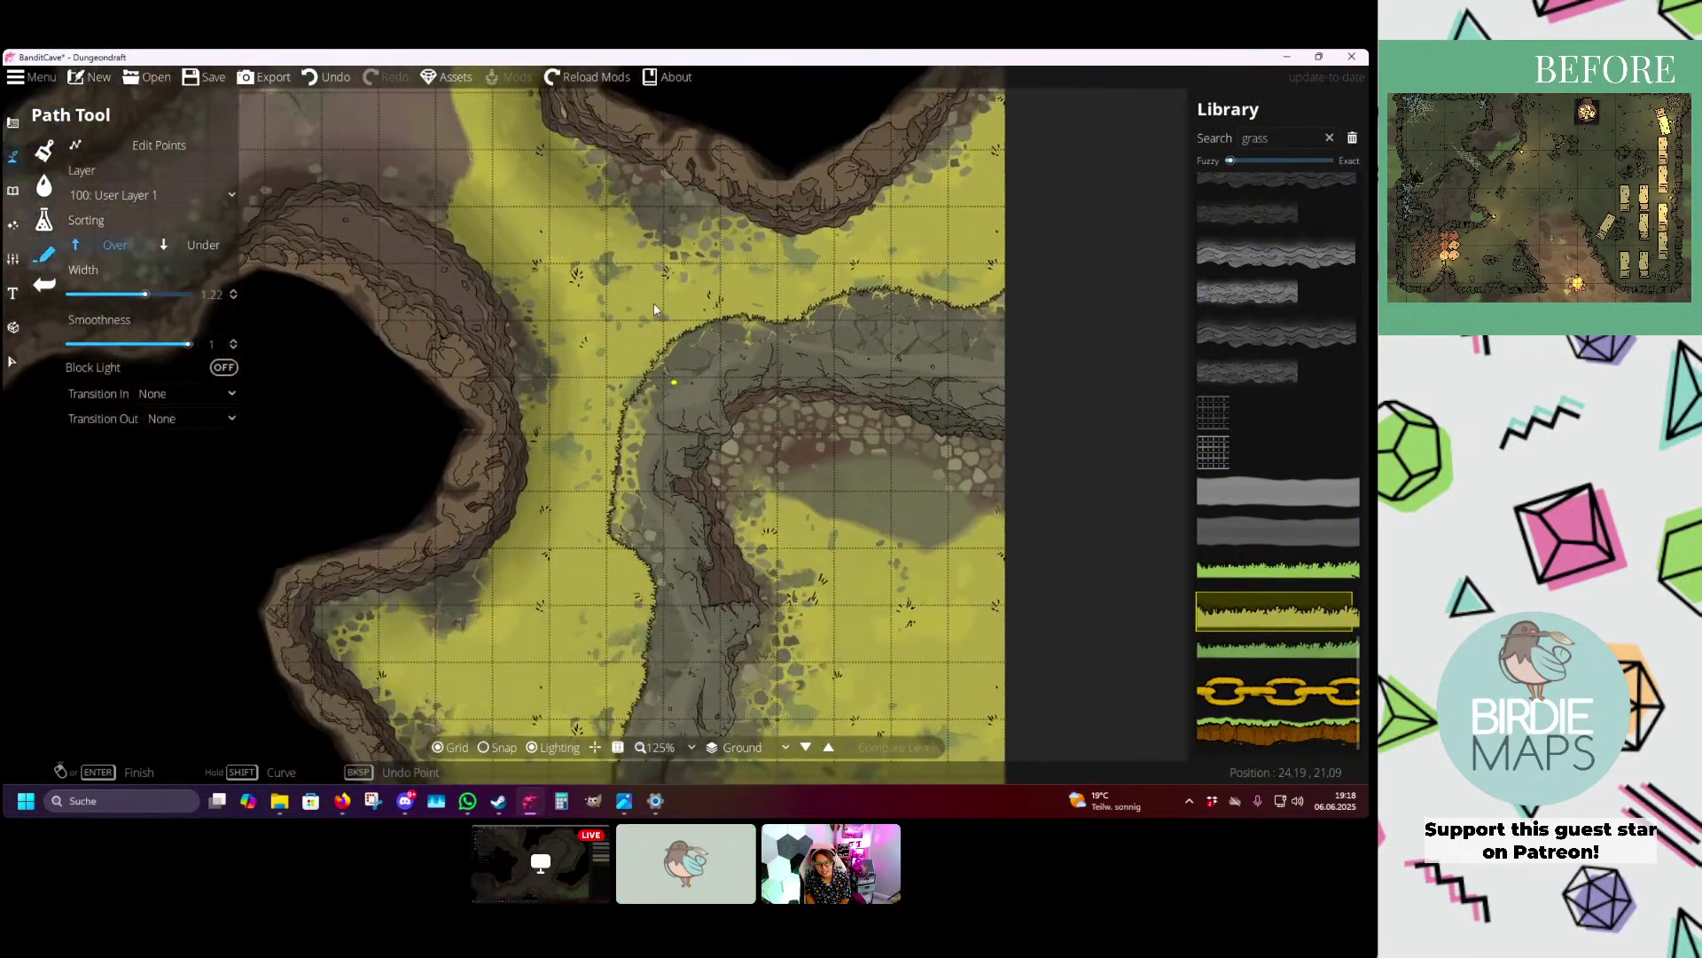